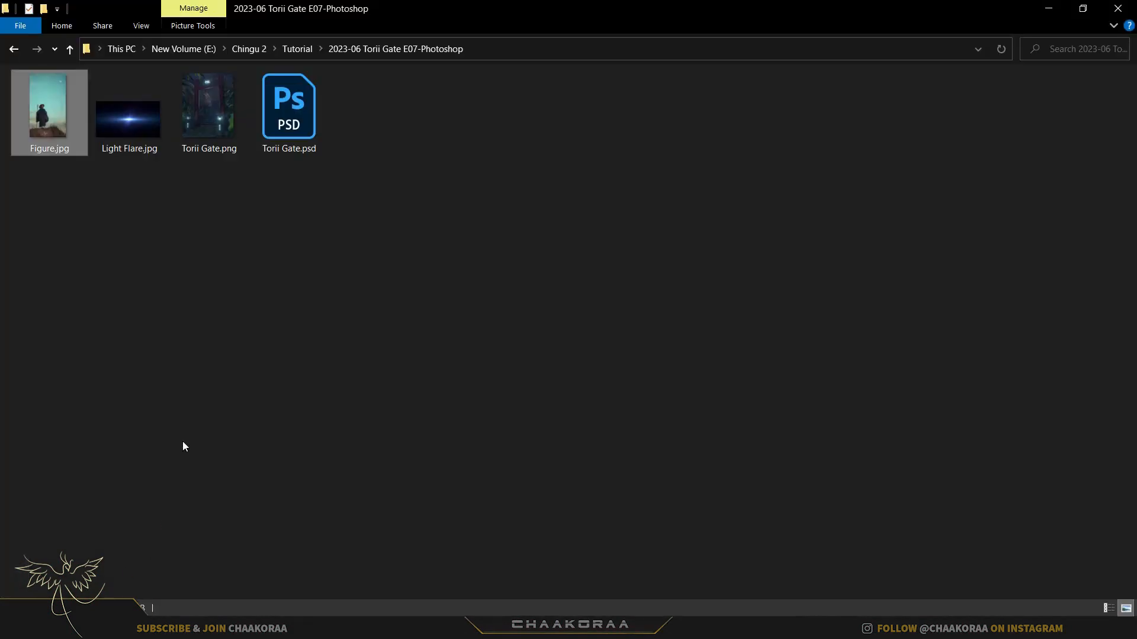
# - Place Figure.jpg into the Torii Gate document, enlarging it to about 4370 × 7641 px and moving it so the figure fills the canvas
pyautogui.moveTo(46, 151); pyautogui.dragTo(418, 367)
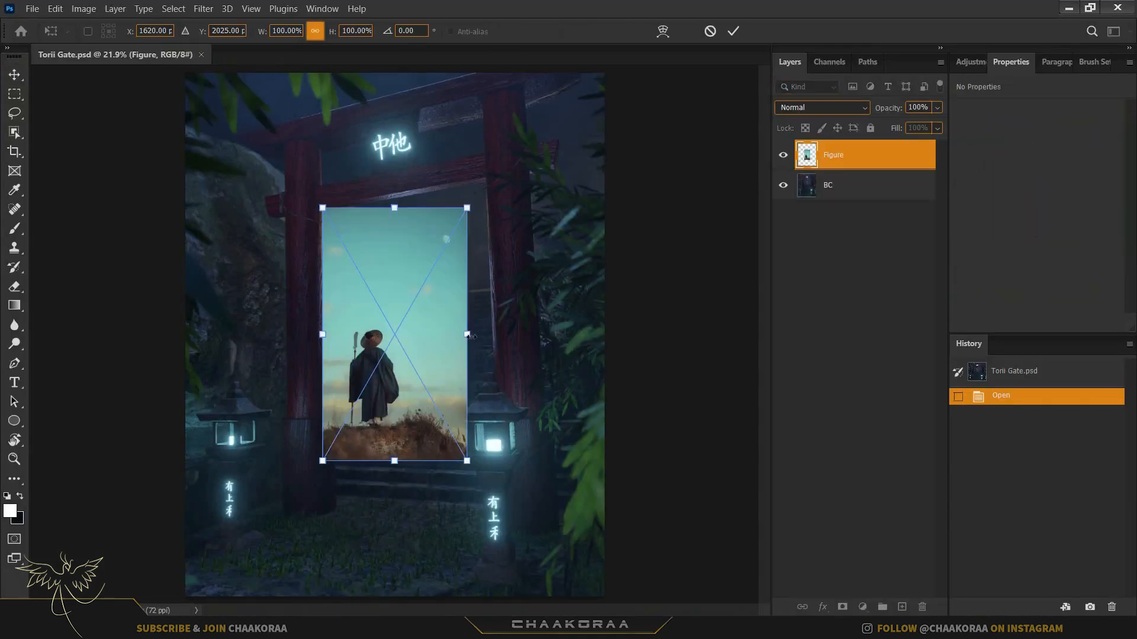
pyautogui.moveTo(478, 334); pyautogui.dragTo(656, 332)
pyautogui.moveTo(473, 410); pyautogui.dragTo(524, 297)
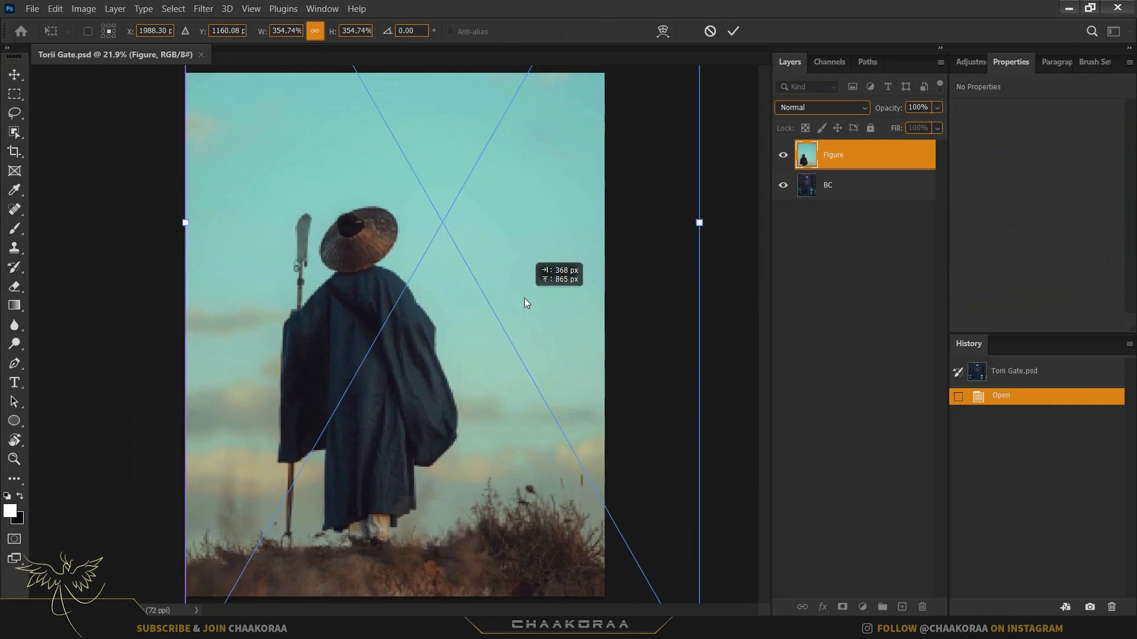
pyautogui.moveTo(699, 222); pyautogui.dragTo(726, 221)
pyautogui.moveTo(501, 364); pyautogui.dragTo(508, 321)
pyautogui.press('Return')
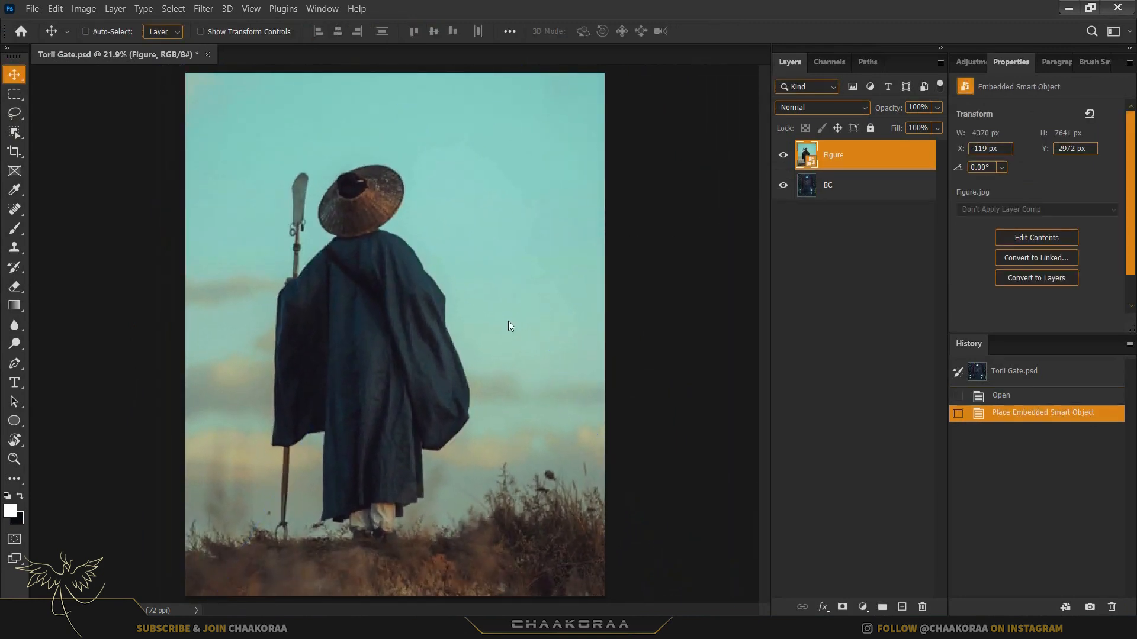
# - Select the robed figure with the Object Selection tool and add the staff's blade to the selection
pyautogui.scroll(2, 333, 304)
pyautogui.scroll(-1, 464, 314)
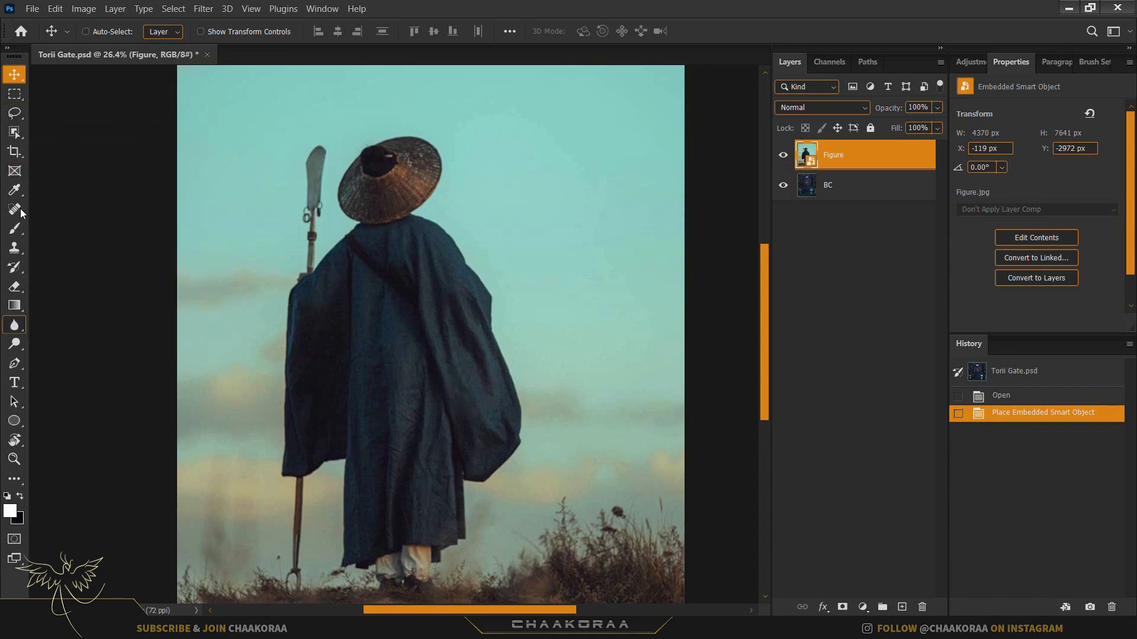
pyautogui.click(16, 133)
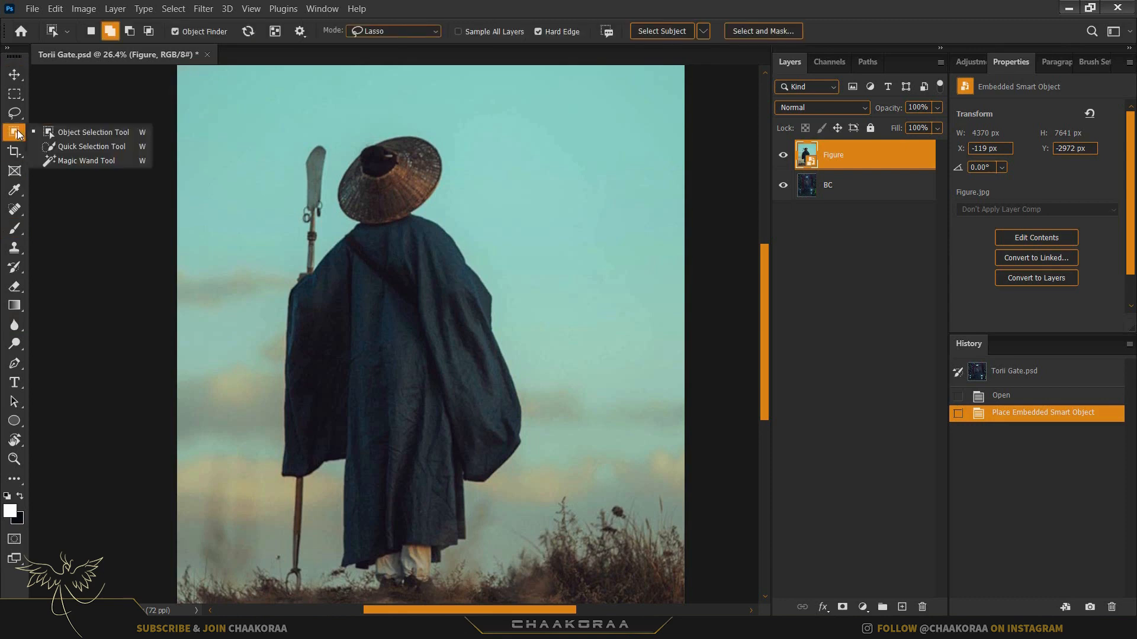
pyautogui.click(103, 135)
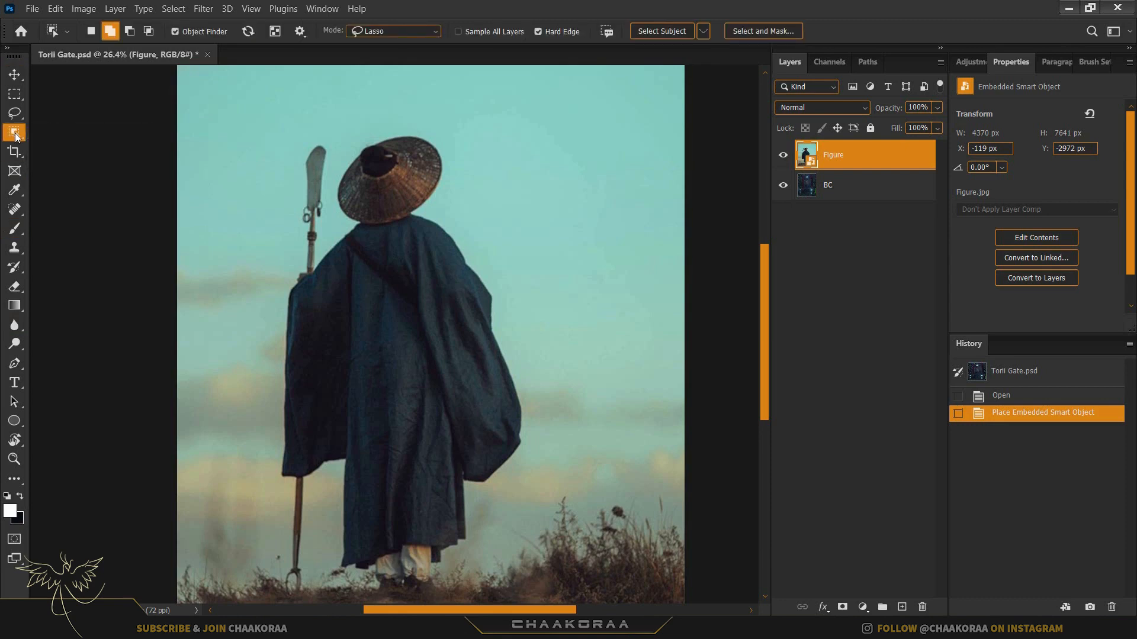
pyautogui.rightClick(15, 133)
pyautogui.click(148, 133)
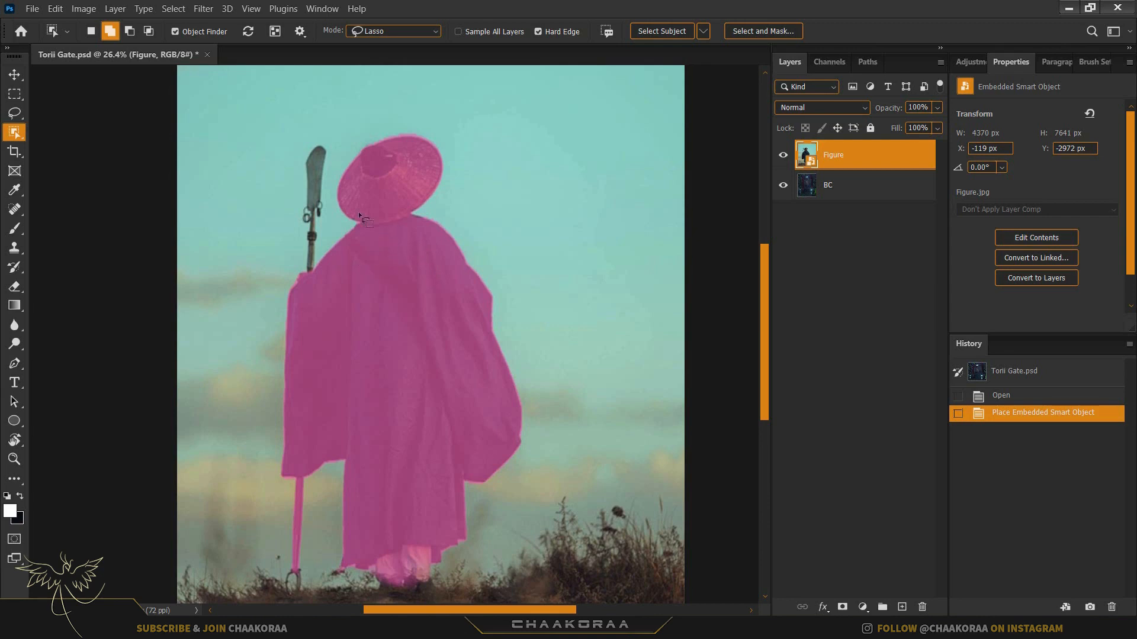
pyautogui.click(408, 265)
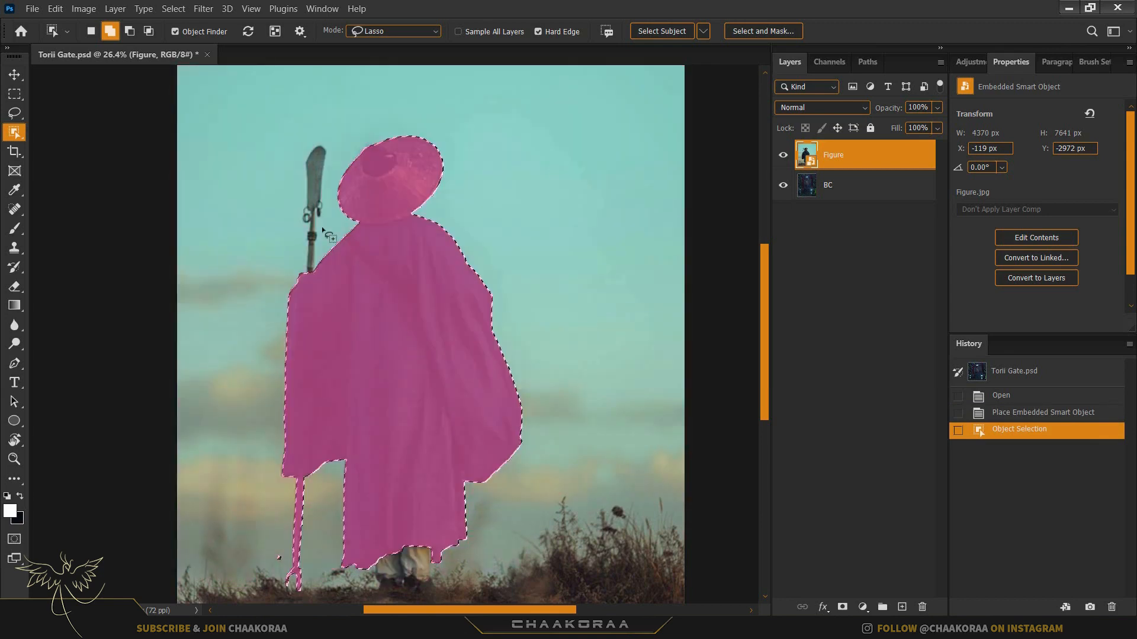
pyautogui.click(317, 239)
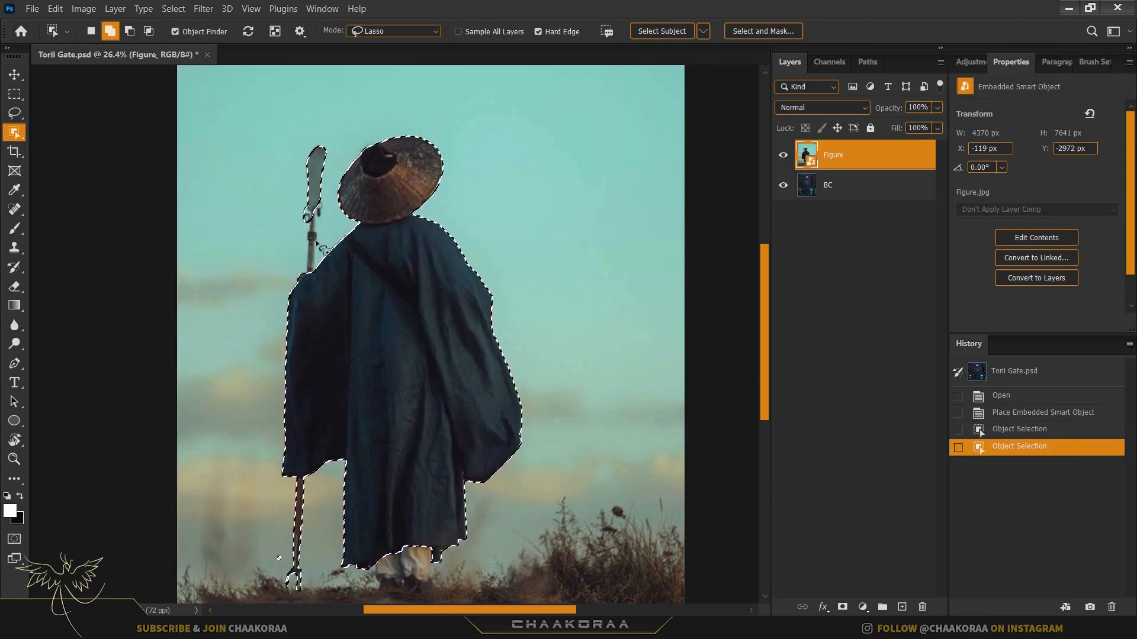
# - Add the figure's white trouser legs to the selection by outlining the feet area with the Object Selection tool
pyautogui.keyDown('alt'); pyautogui.scroll(3, 317, 244); pyautogui.keyUp('alt')
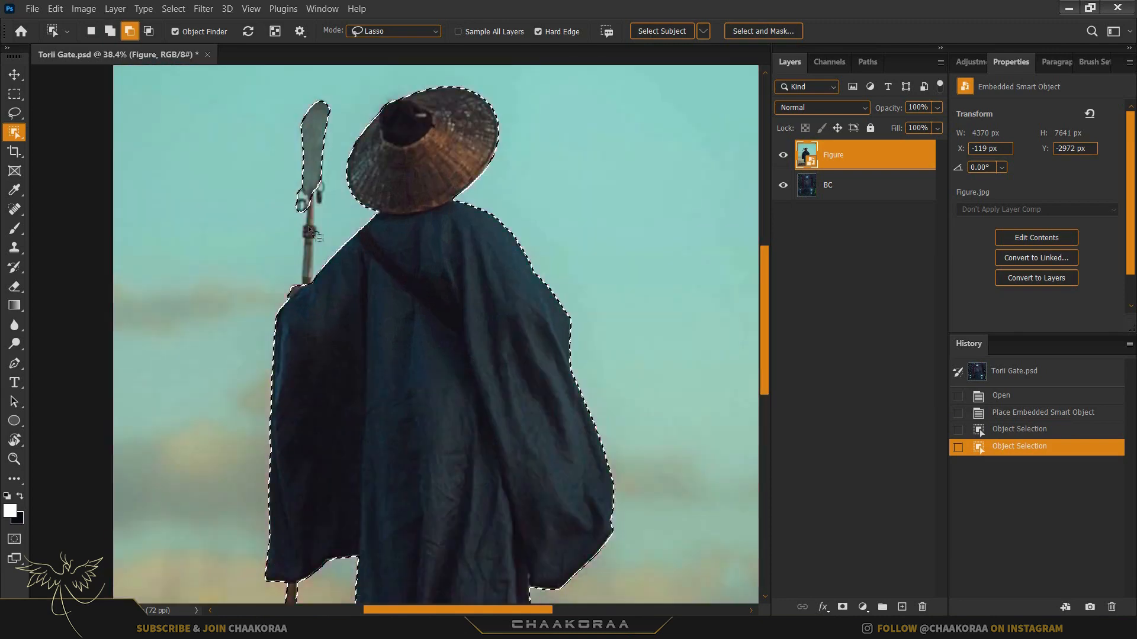
pyautogui.keyDown('alt'); pyautogui.scroll(6, 309, 232); pyautogui.keyUp('alt')
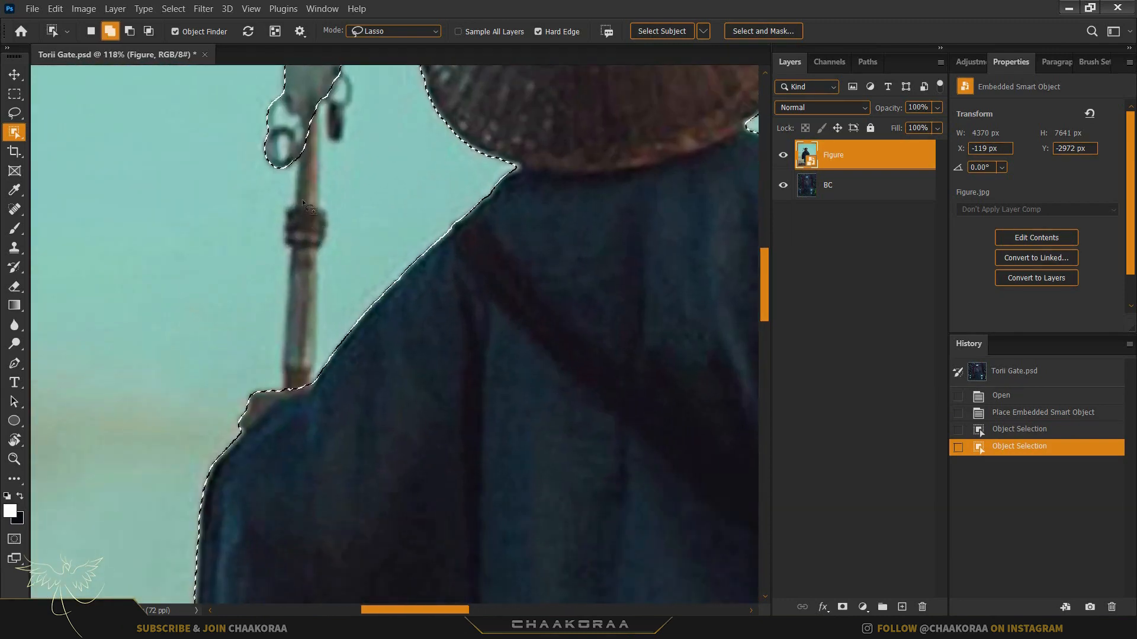
pyautogui.keyDown('alt'); pyautogui.scroll(3, 302, 204); pyautogui.keyUp('alt')
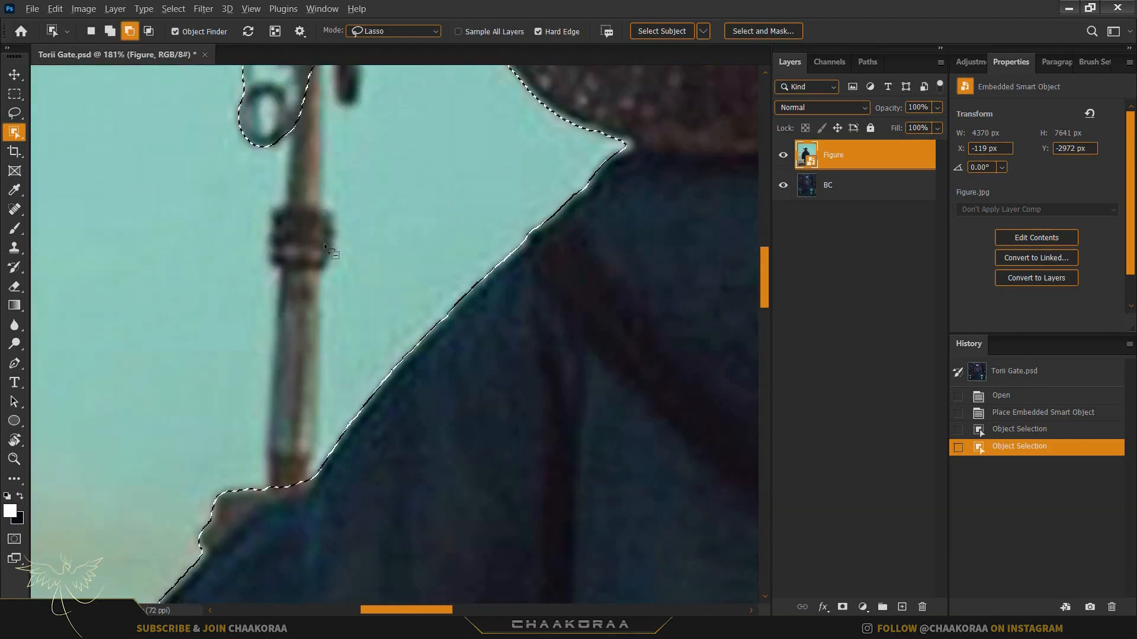
pyautogui.keyDown('alt'); pyautogui.scroll(-6, 327, 246); pyautogui.keyUp('alt')
pyautogui.moveTo(427, 289); pyautogui.dragTo(212, 101)
pyautogui.scroll(-10, 419, 398)
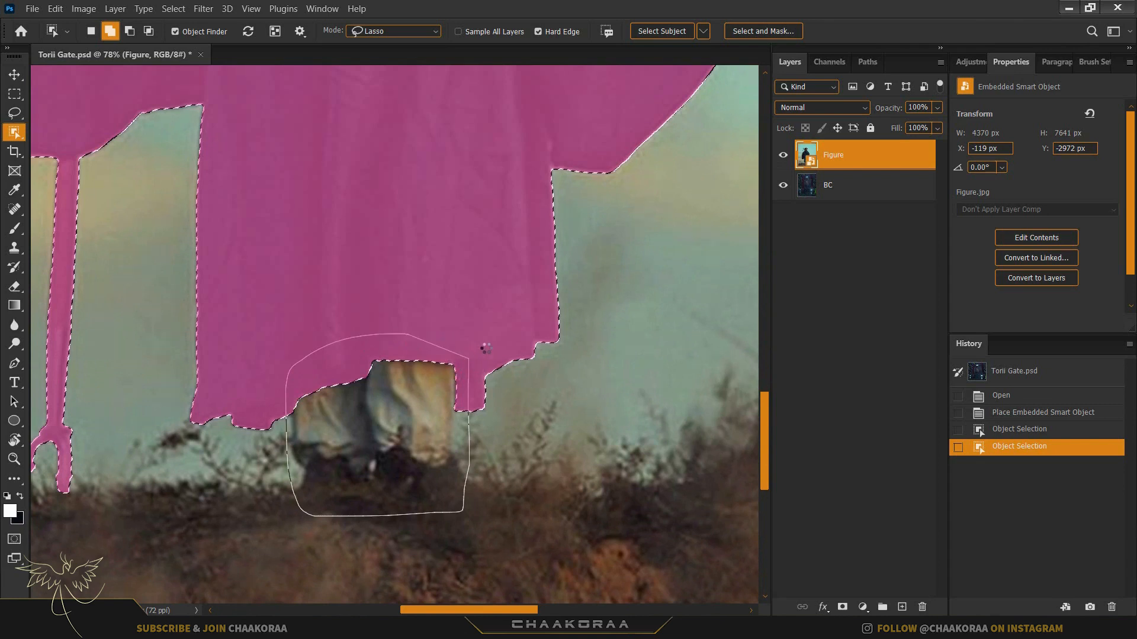
# - Add the dark shoes below the trousers to the selection with the freehand Lasso tool
pyautogui.rightClick(15, 132)
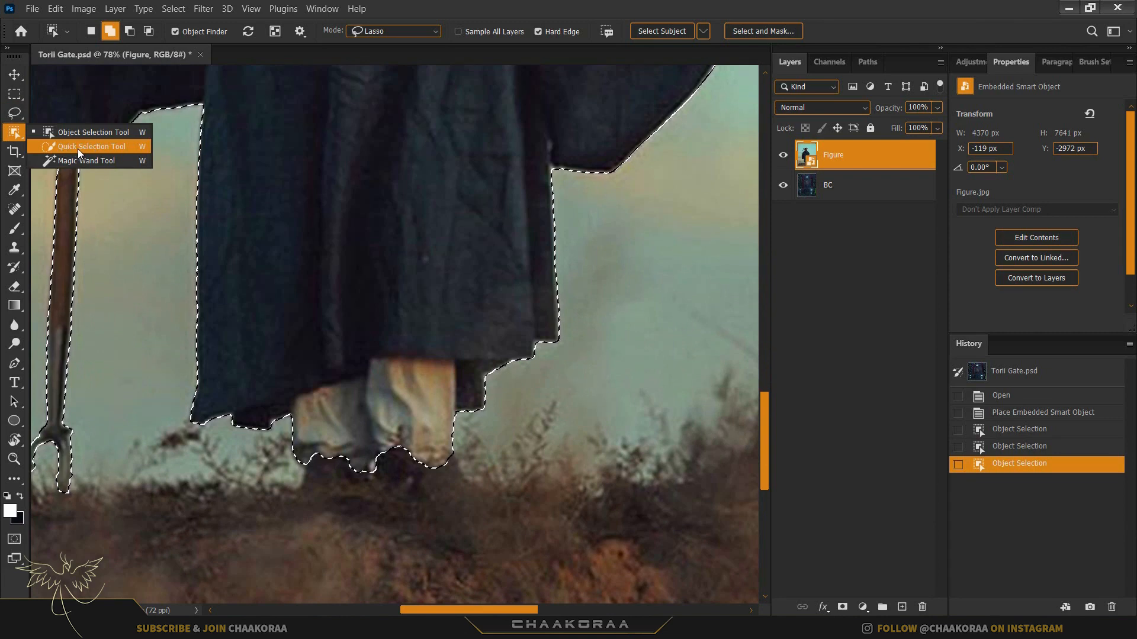
pyautogui.click(18, 134)
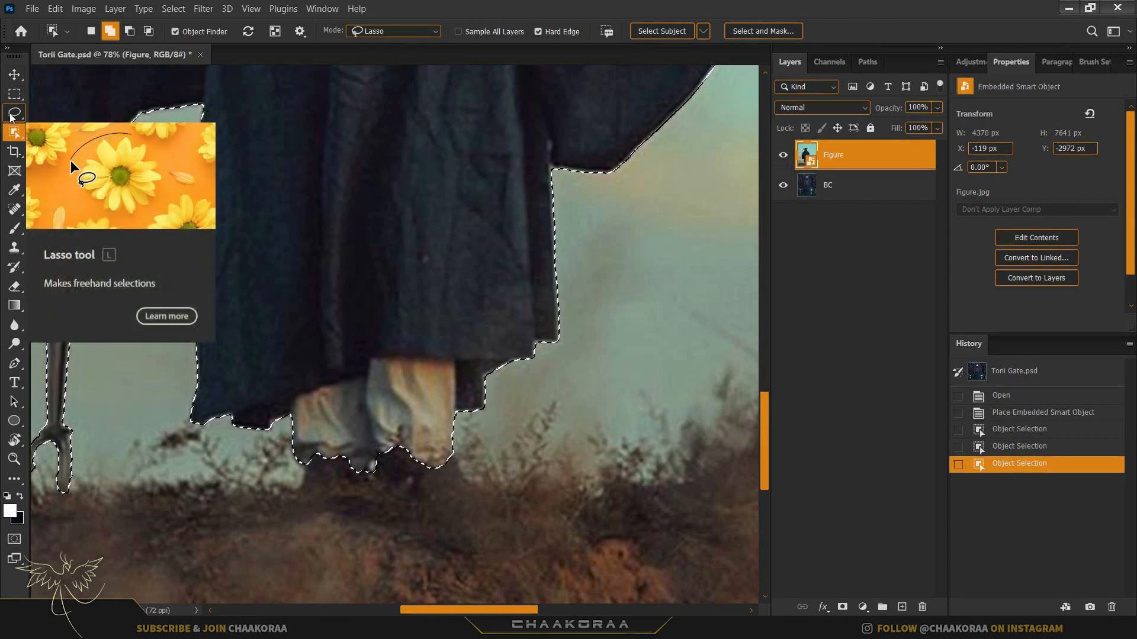
pyautogui.press('alt')
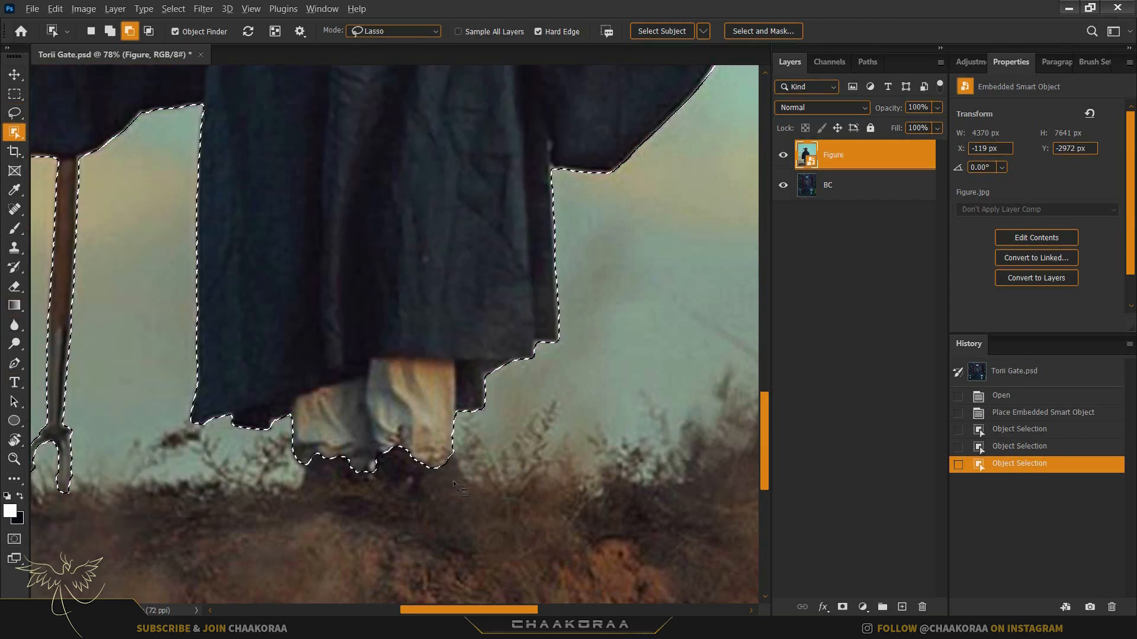
pyautogui.scroll(2, 456, 487)
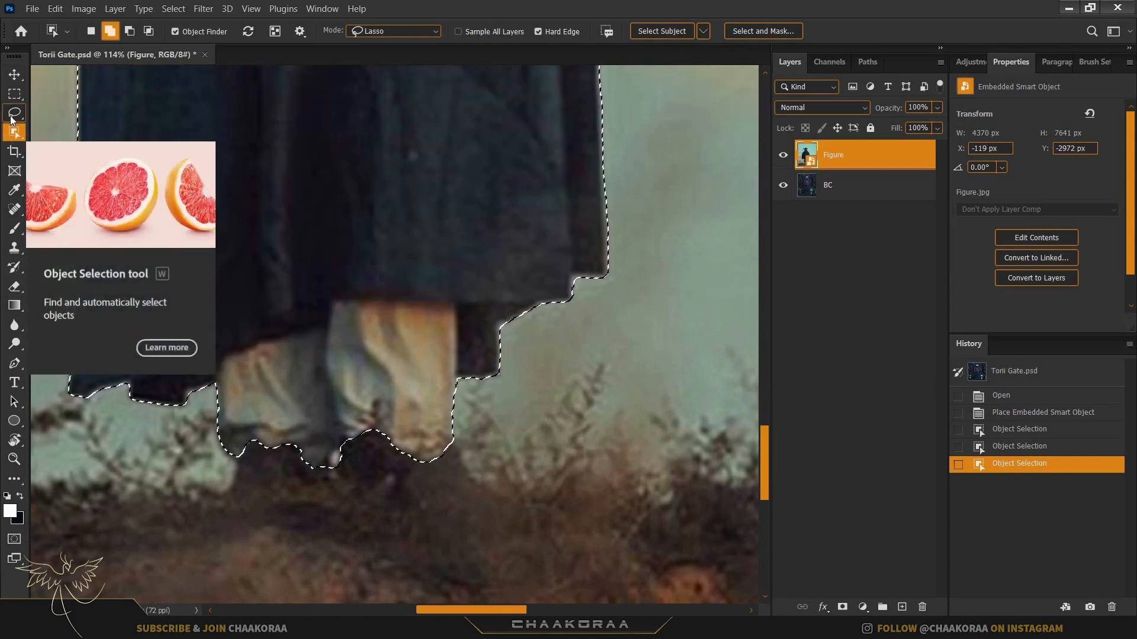
pyautogui.click(10, 117)
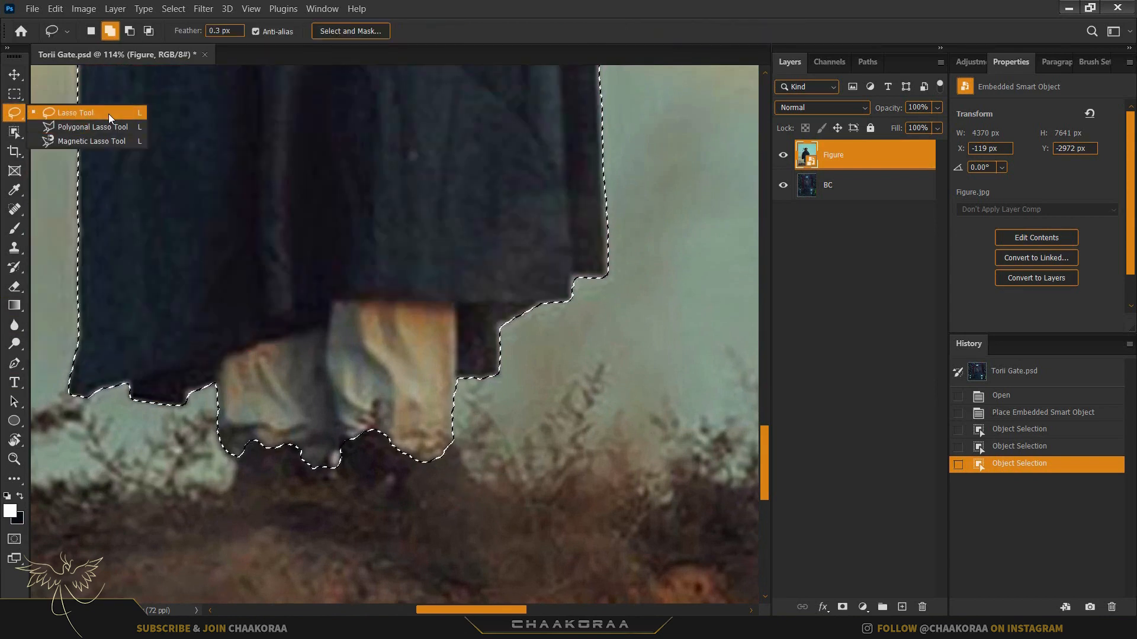
pyautogui.click(108, 114)
pyautogui.click(16, 118)
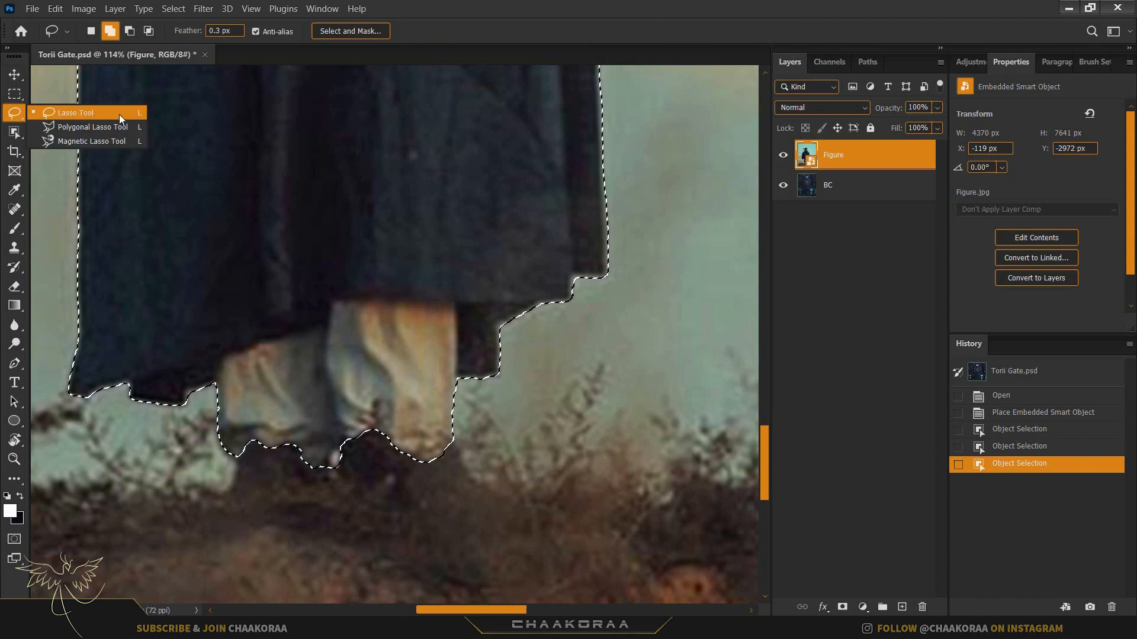
pyautogui.click(124, 114)
pyautogui.scroll(5, 446, 414)
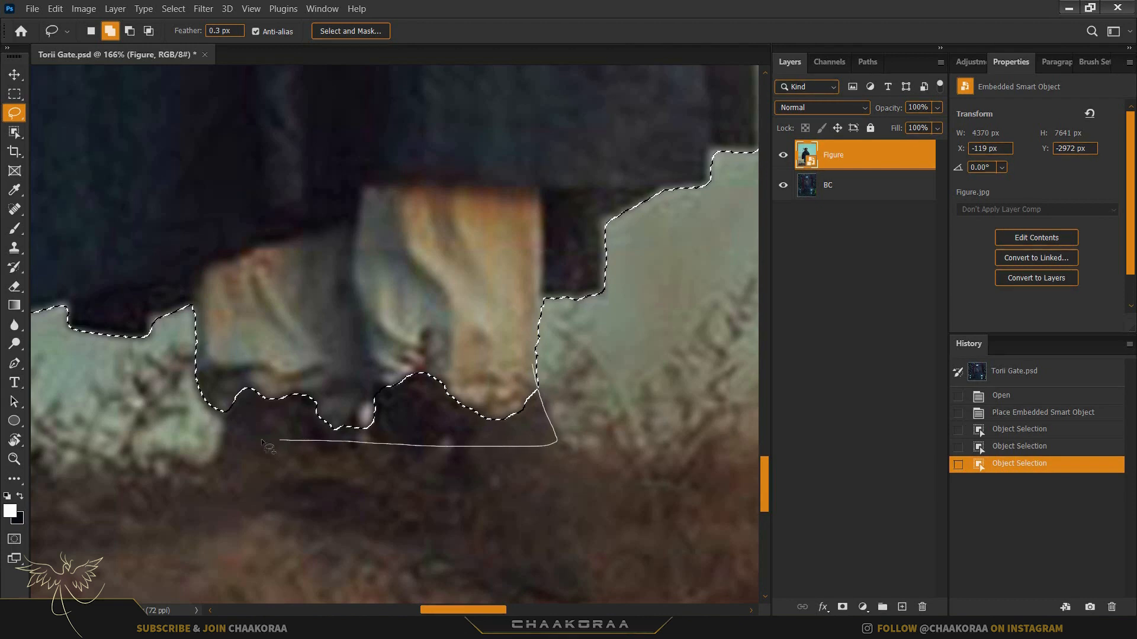
pyautogui.moveTo(249, 364); pyautogui.dragTo(232, 393)
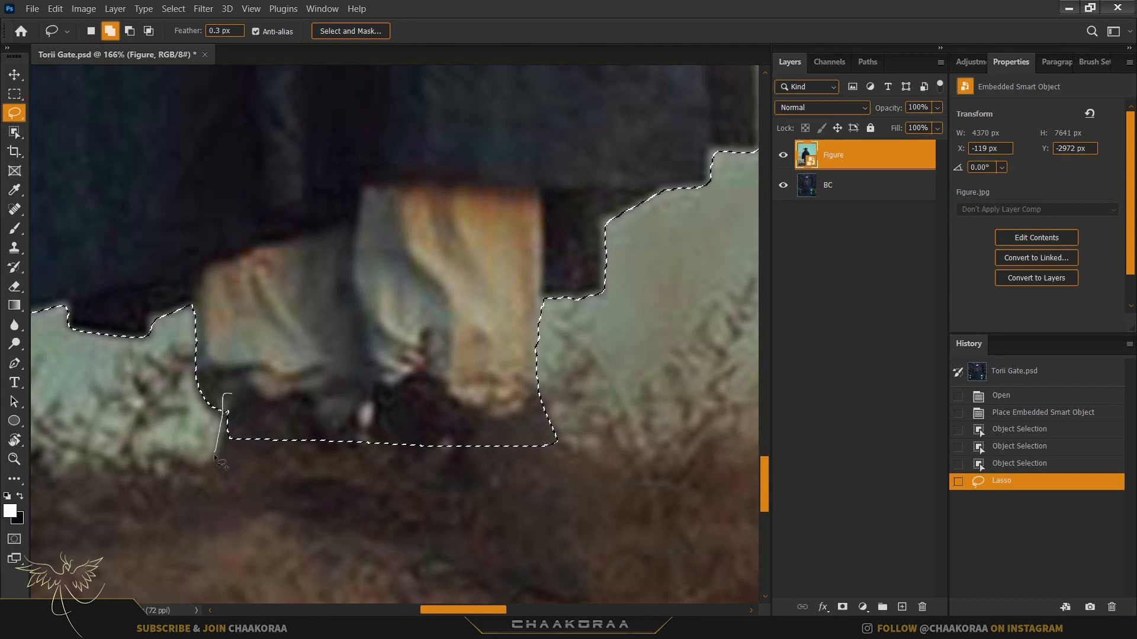
pyautogui.moveTo(385, 371); pyautogui.dragTo(368, 443)
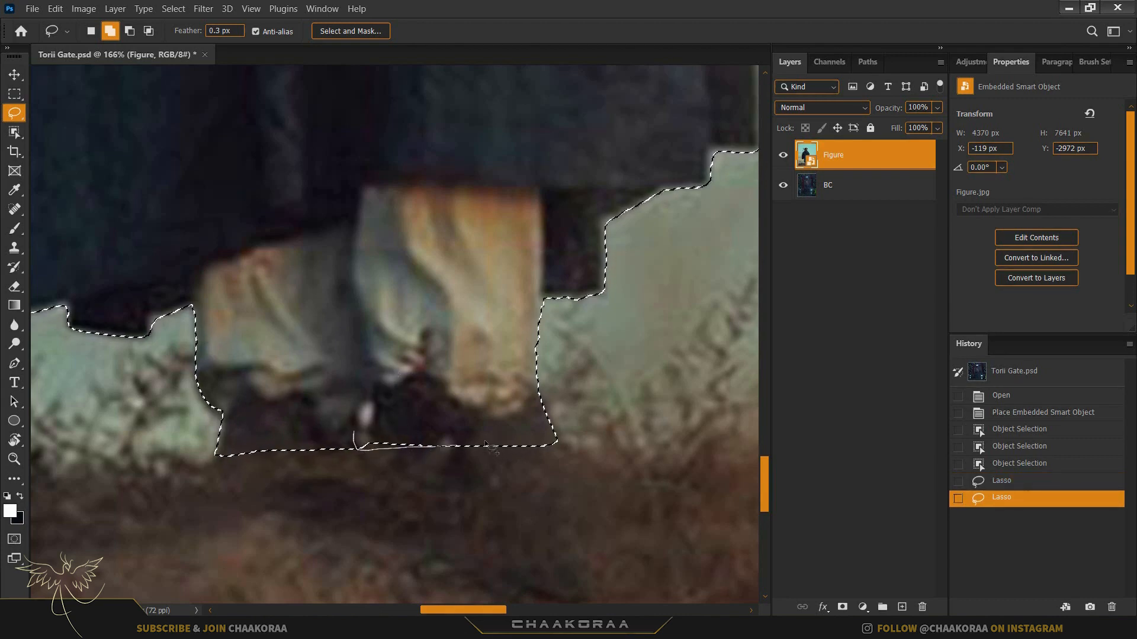
pyautogui.moveTo(481, 412); pyautogui.dragTo(481, 414)
# - Subtract the small stray spot beside the staff's forked lower end from the selection with the Lasso
pyautogui.scroll(-5, 414, 441)
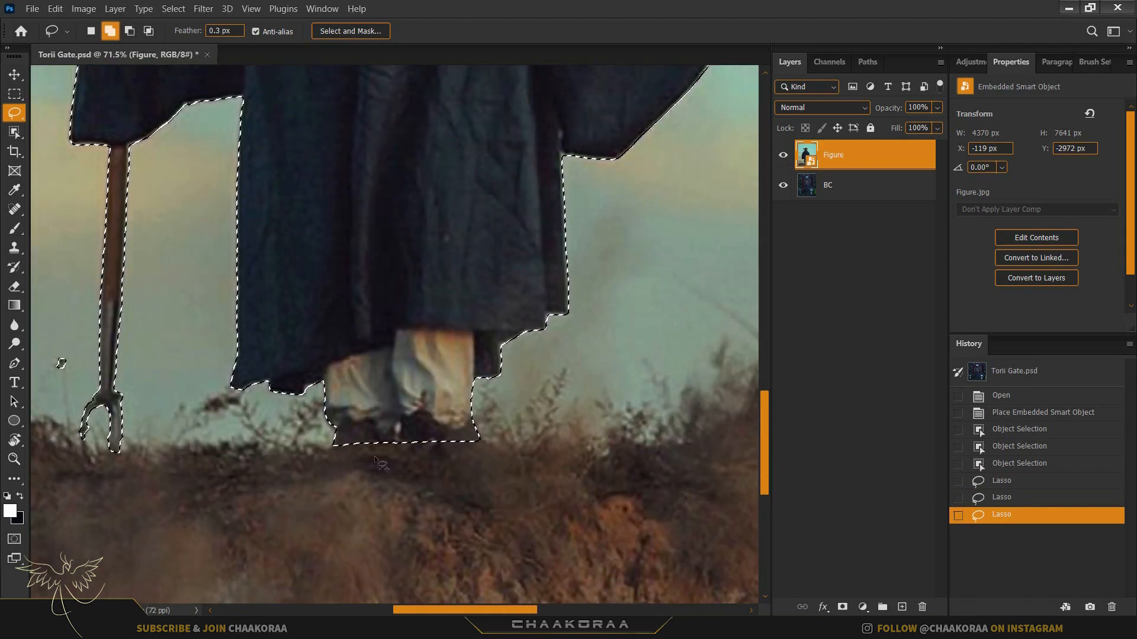
pyautogui.scroll(5, 218, 397)
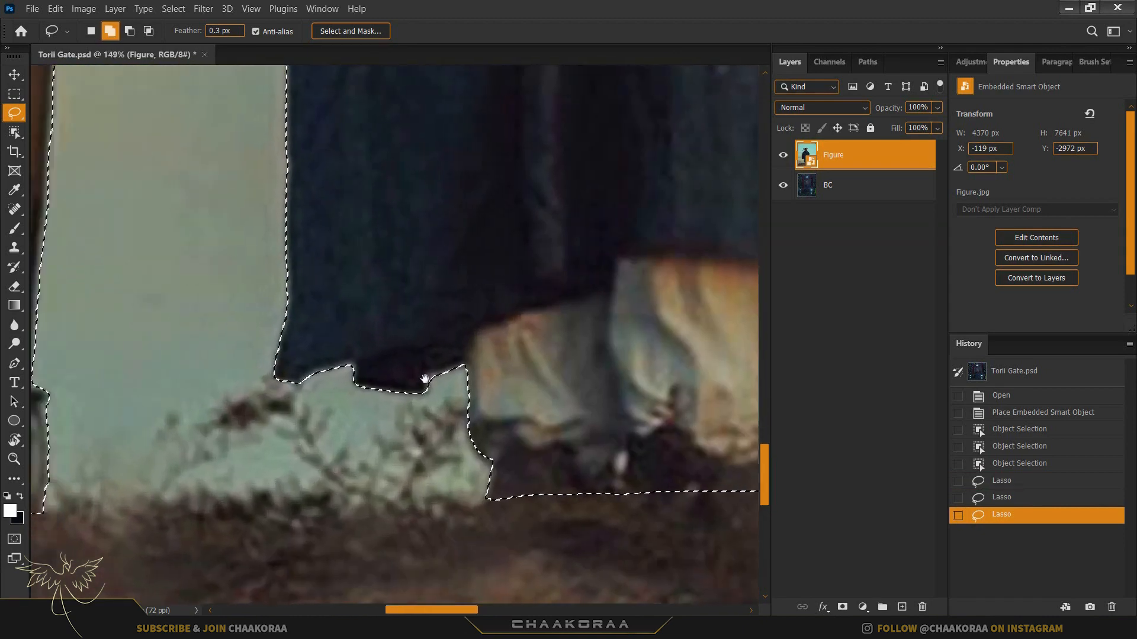
pyautogui.moveTo(129, 382); pyautogui.dragTo(439, 388)
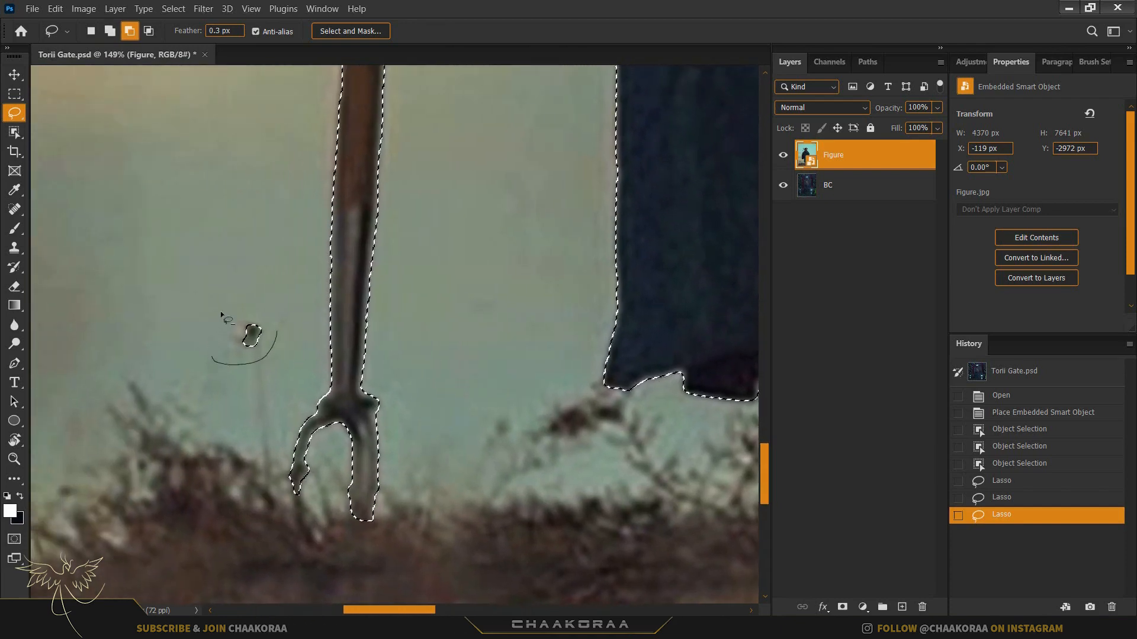
pyautogui.moveTo(286, 317); pyautogui.dragTo(287, 323)
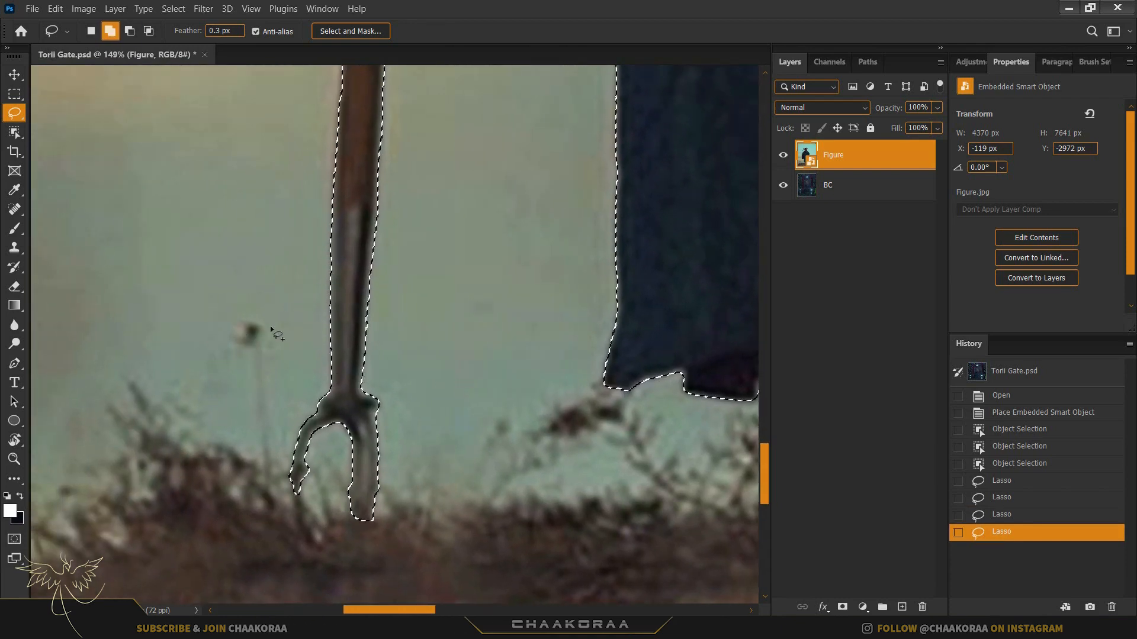
# - Try subtracting and adding Lasso areas at the robe's lower corner, undoing each change
pyautogui.press('alt')
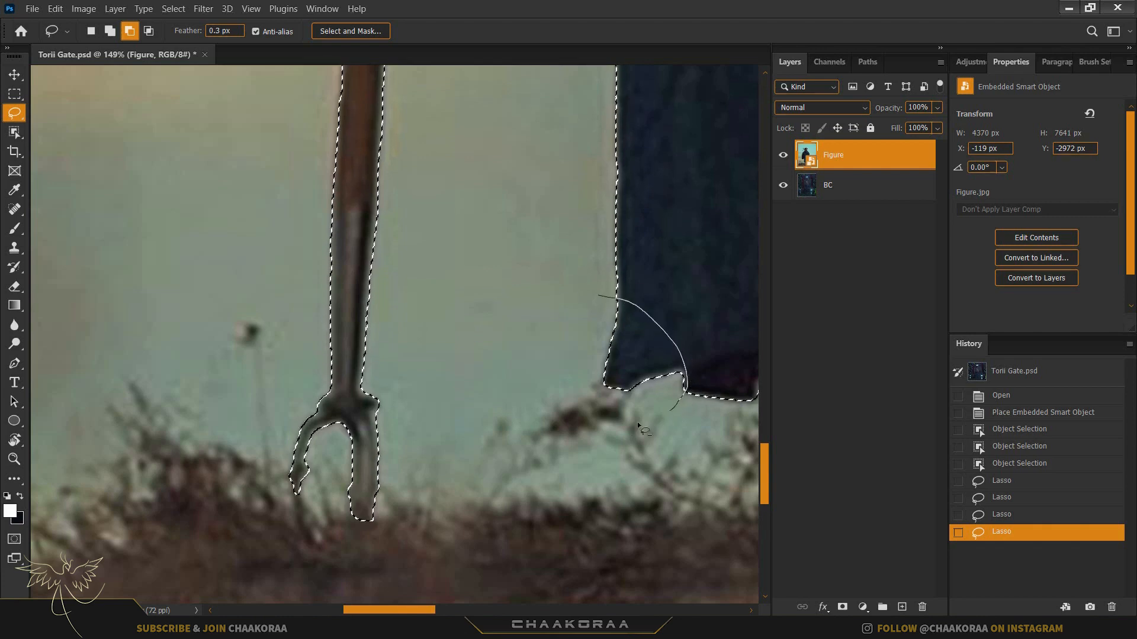
pyautogui.moveTo(541, 344); pyautogui.dragTo(542, 345)
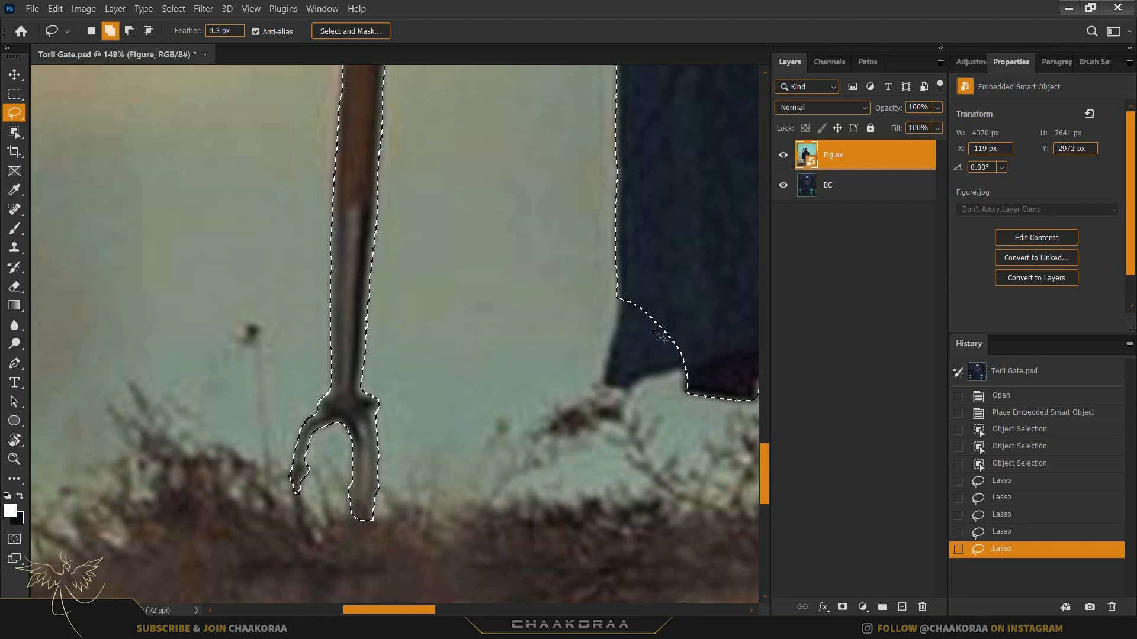
pyautogui.hotkey('ctrl', 'z')
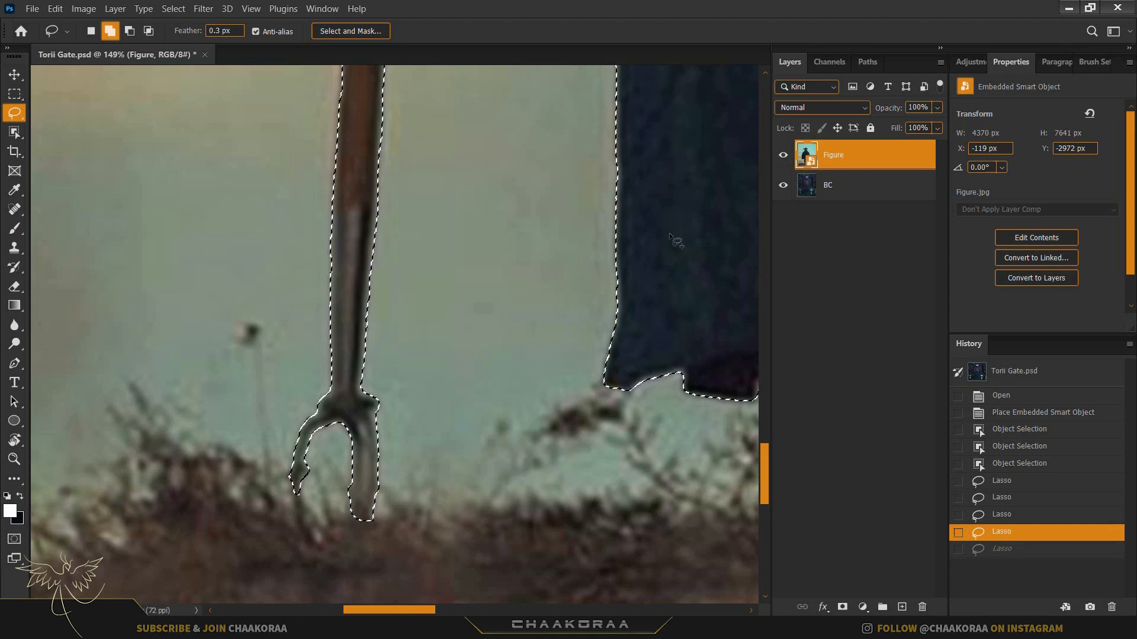
pyautogui.moveTo(559, 256); pyautogui.dragTo(560, 253)
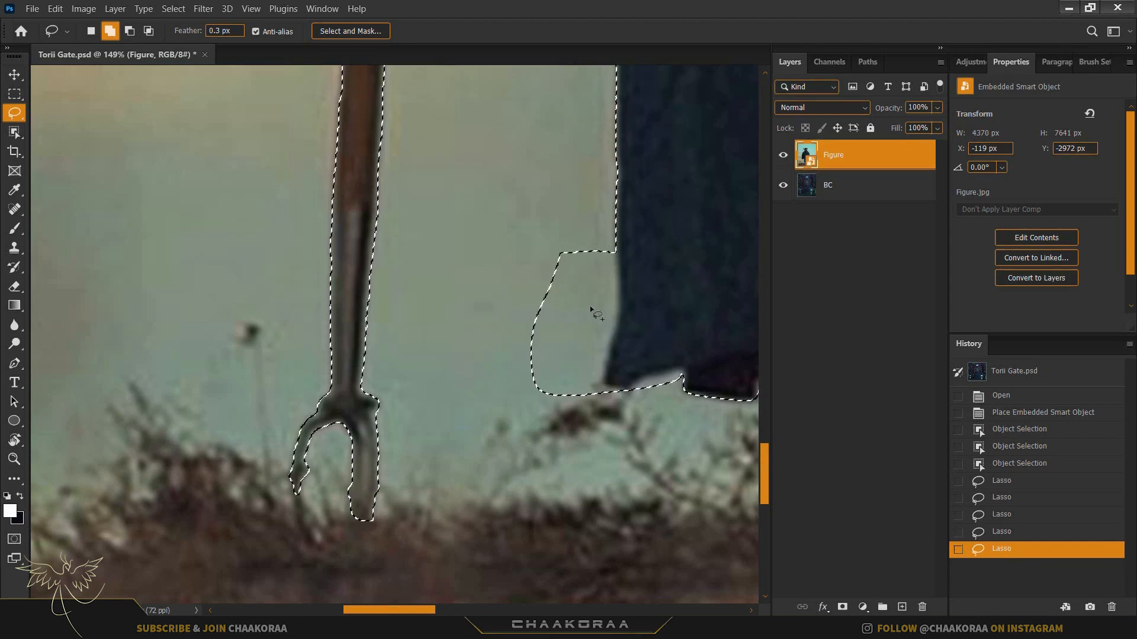
pyautogui.hotkey('ctrl', 'z')
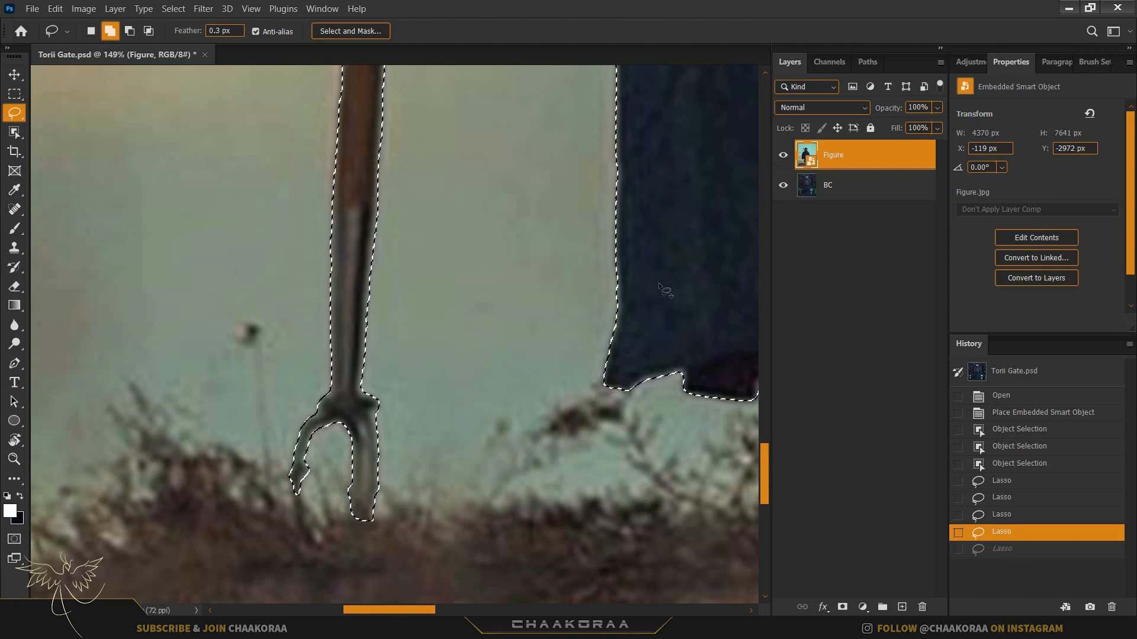
# - Add the lower part of the staff's shaft just above the figure's shoulder to the selection with the Lasso
pyautogui.press('alt')
pyautogui.scroll(-5, 349, 308)
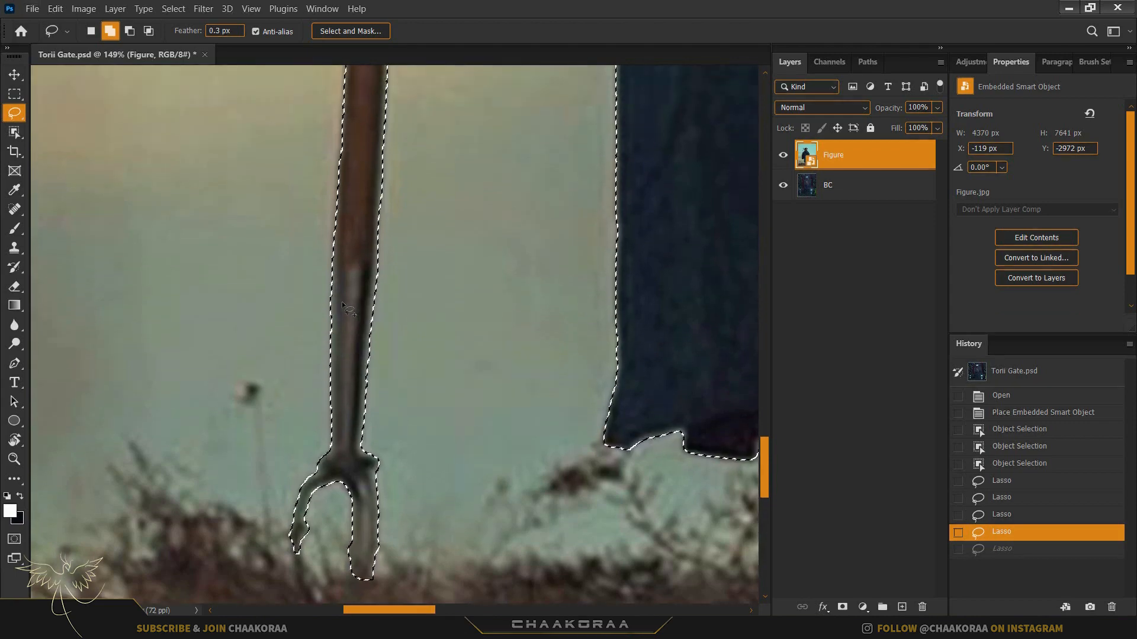
pyautogui.scroll(5, 356, 298)
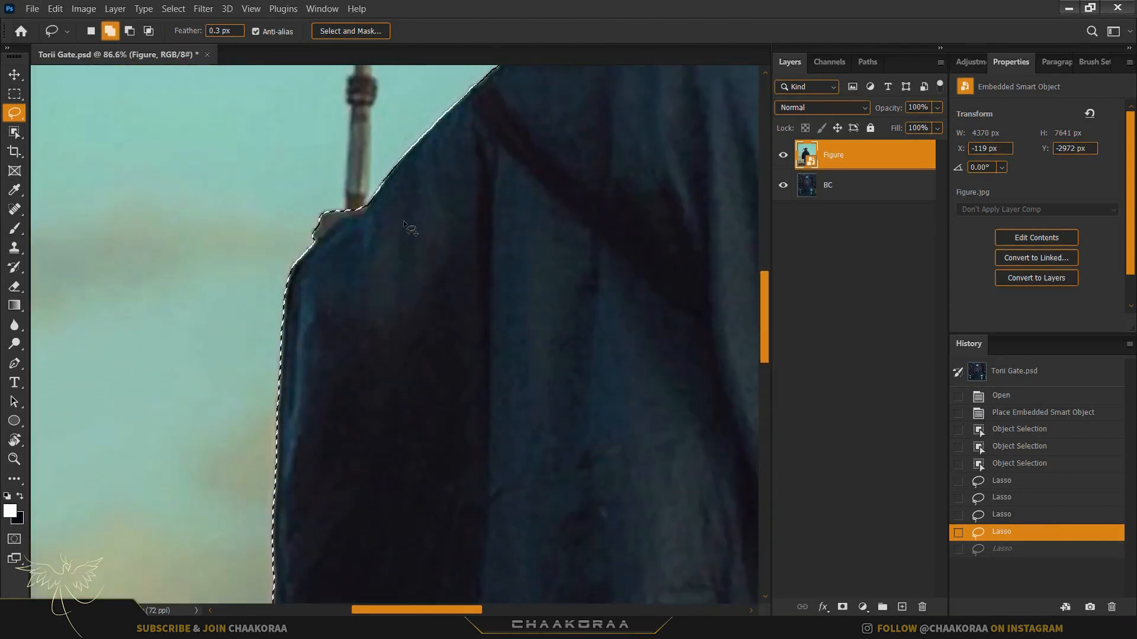
pyautogui.scroll(4, 364, 355)
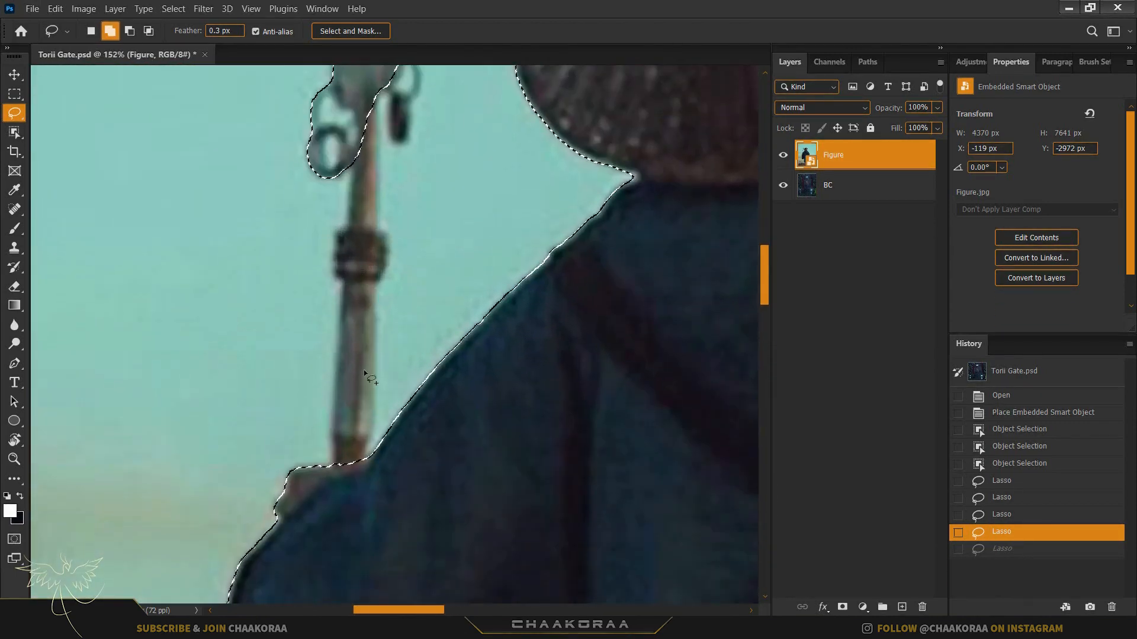
pyautogui.moveTo(372, 499); pyautogui.dragTo(371, 478)
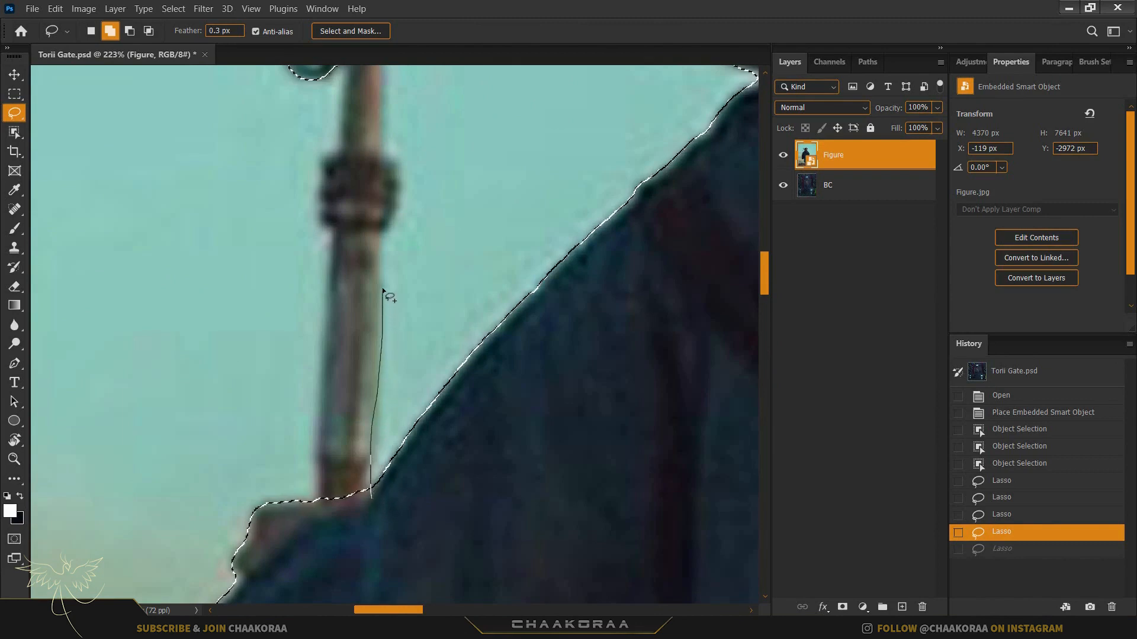
pyautogui.moveTo(353, 276); pyautogui.dragTo(339, 288)
pyautogui.moveTo(323, 540); pyautogui.dragTo(324, 536)
pyautogui.scroll(3, 392, 255)
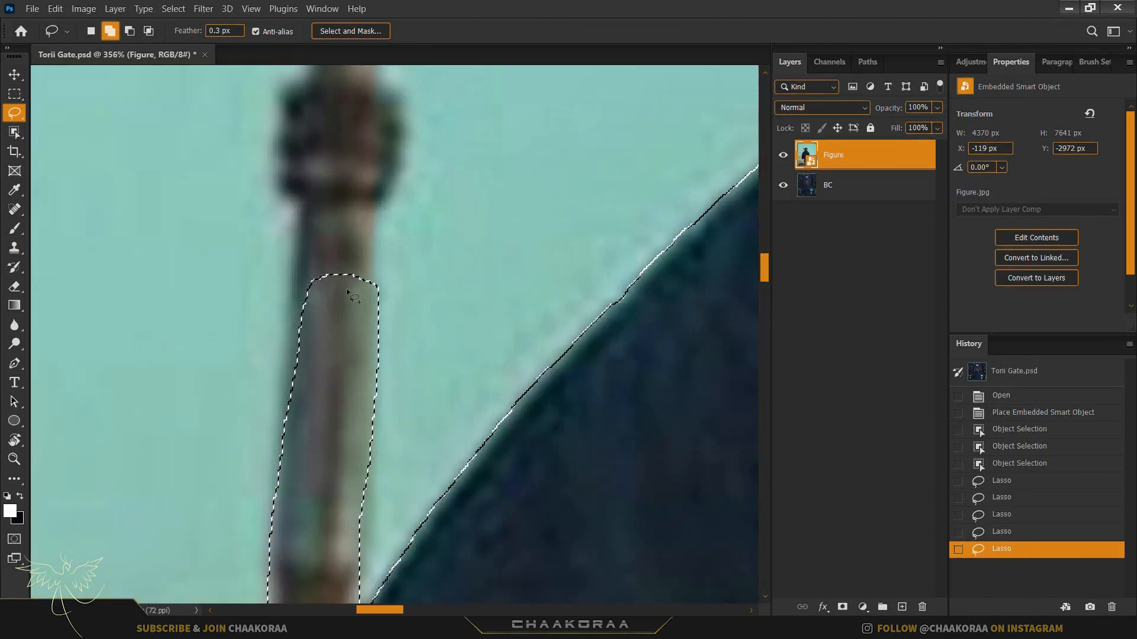
# - Extend the Lasso selection over the staff's dark collar and the shaft up to the ornament's rings
pyautogui.scroll(-5, 393, 244)
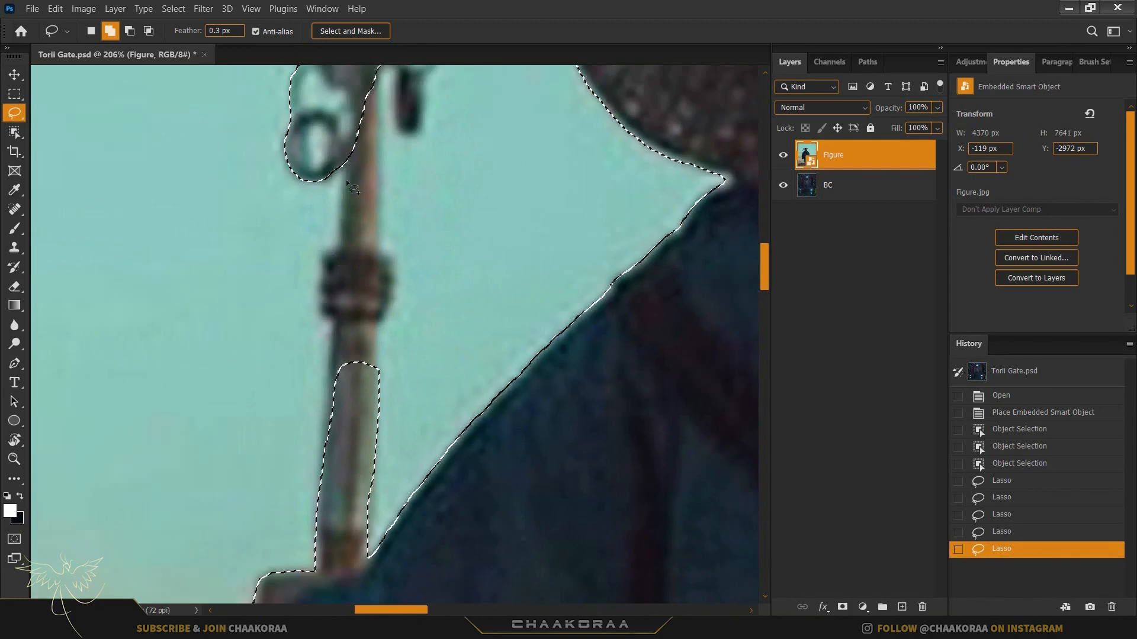
pyautogui.moveTo(347, 150); pyautogui.dragTo(325, 259)
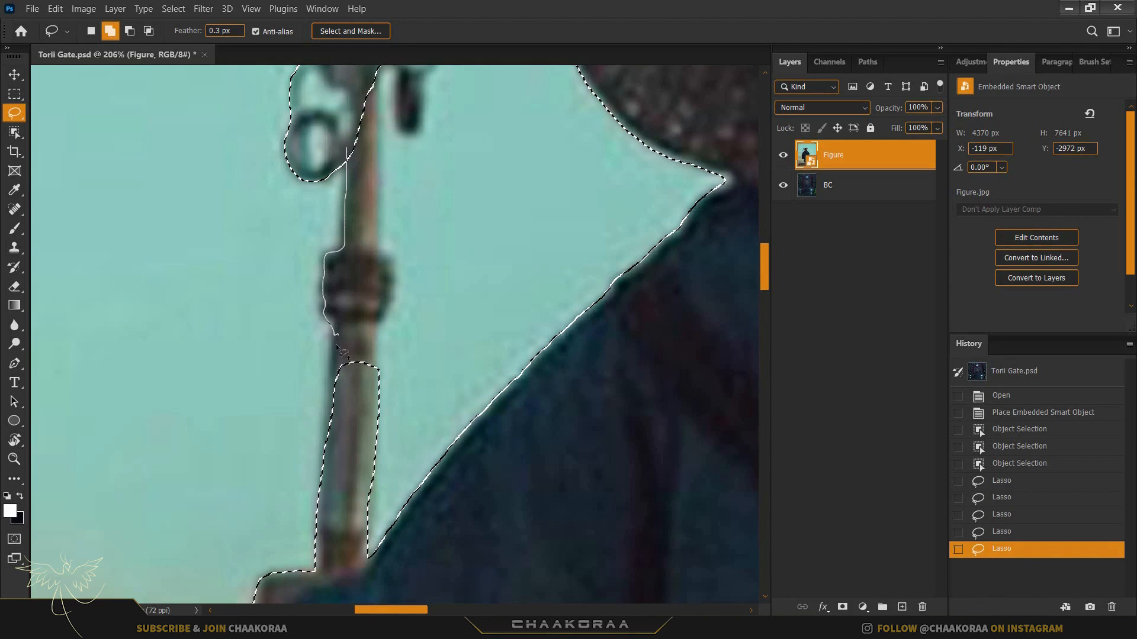
pyautogui.moveTo(340, 390); pyautogui.dragTo(367, 395)
pyautogui.moveTo(370, 88); pyautogui.dragTo(372, 89)
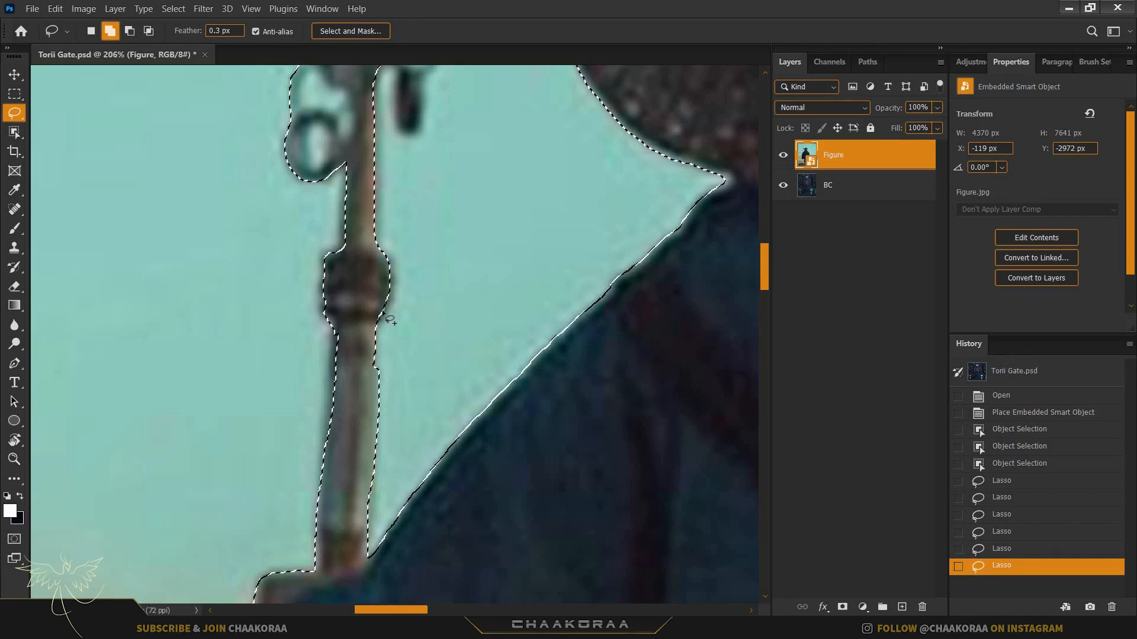
pyautogui.moveTo(381, 314)
pyautogui.mouseDown()
pyautogui.moveTo(379, 376)
pyautogui.moveTo(377, 312)
pyautogui.moveTo(366, 392)
pyautogui.mouseUp()
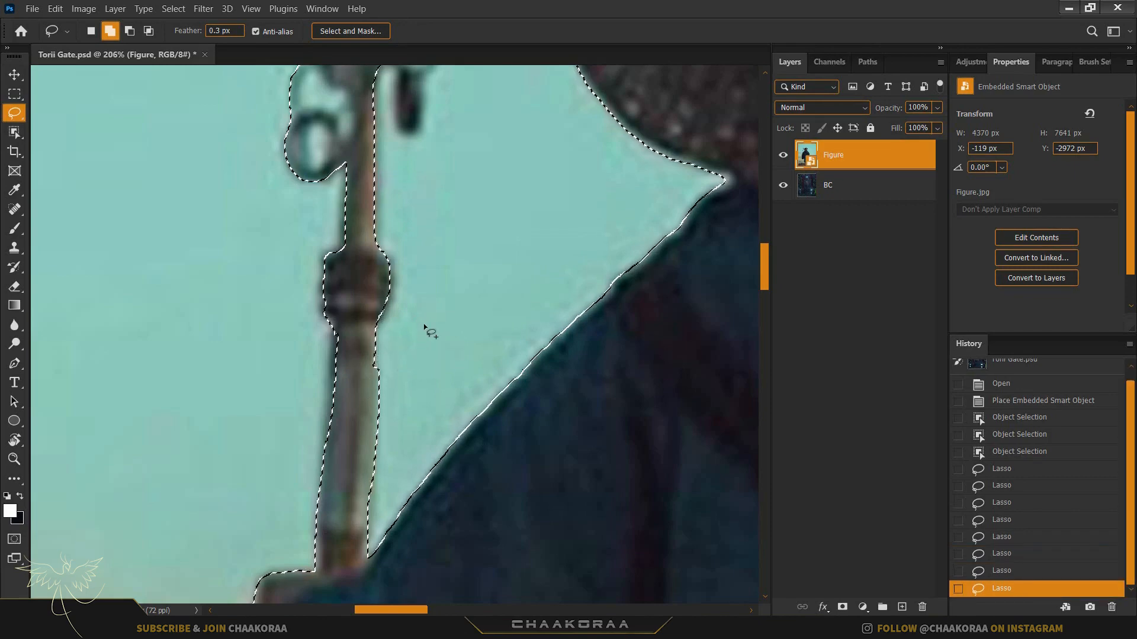
# - Subtract the three sky-coloured openings in and around the left rings of the staff ornament from the selection
pyautogui.scroll(4, 402, 237)
pyautogui.scroll(2, 390, 230)
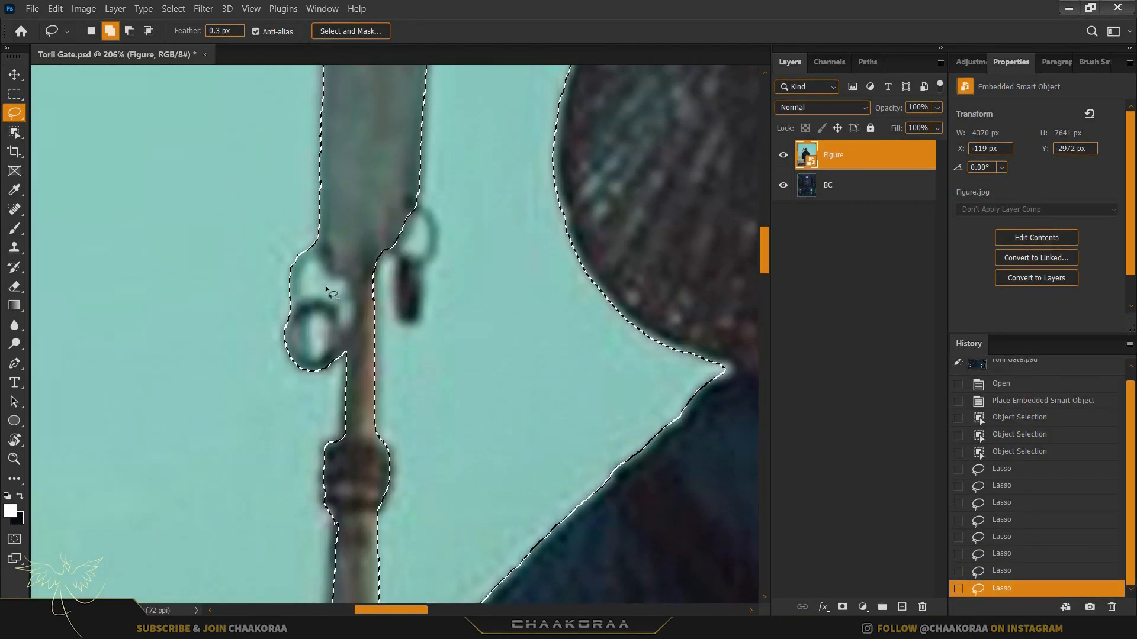
pyautogui.scroll(3, 371, 279)
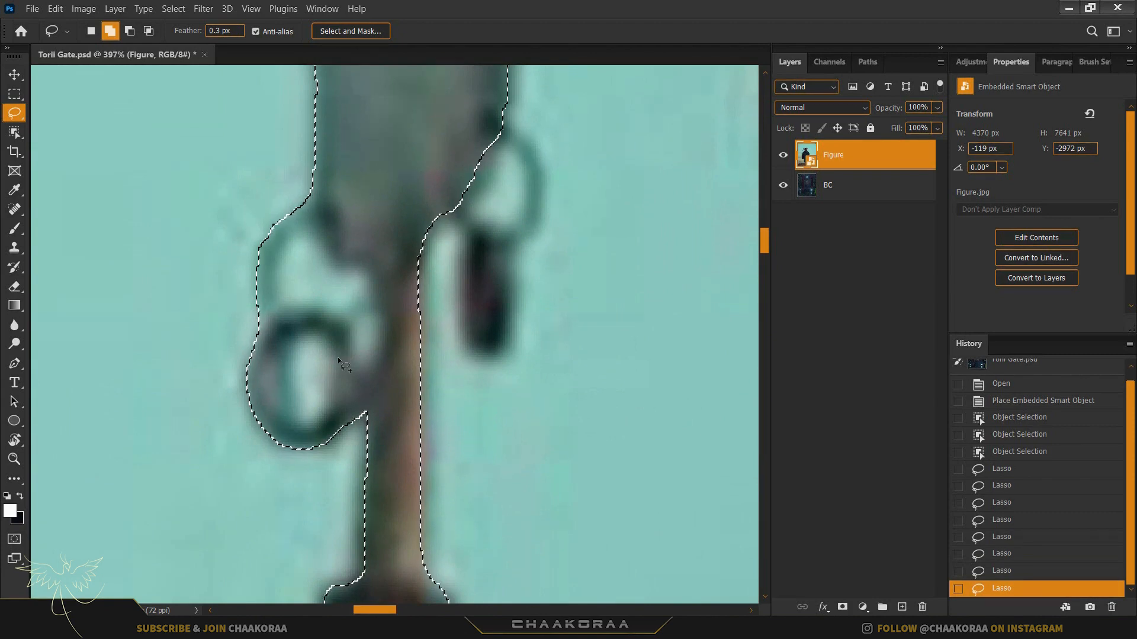
pyautogui.scroll(2, 338, 357)
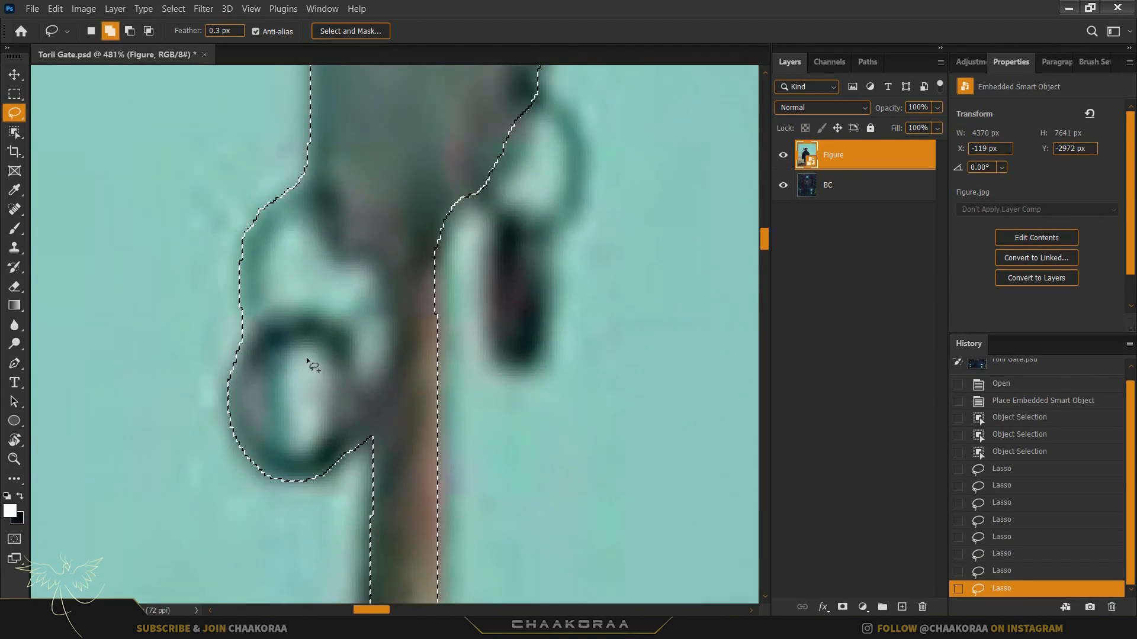
pyautogui.press('alt')
pyautogui.moveTo(327, 356); pyautogui.dragTo(303, 342)
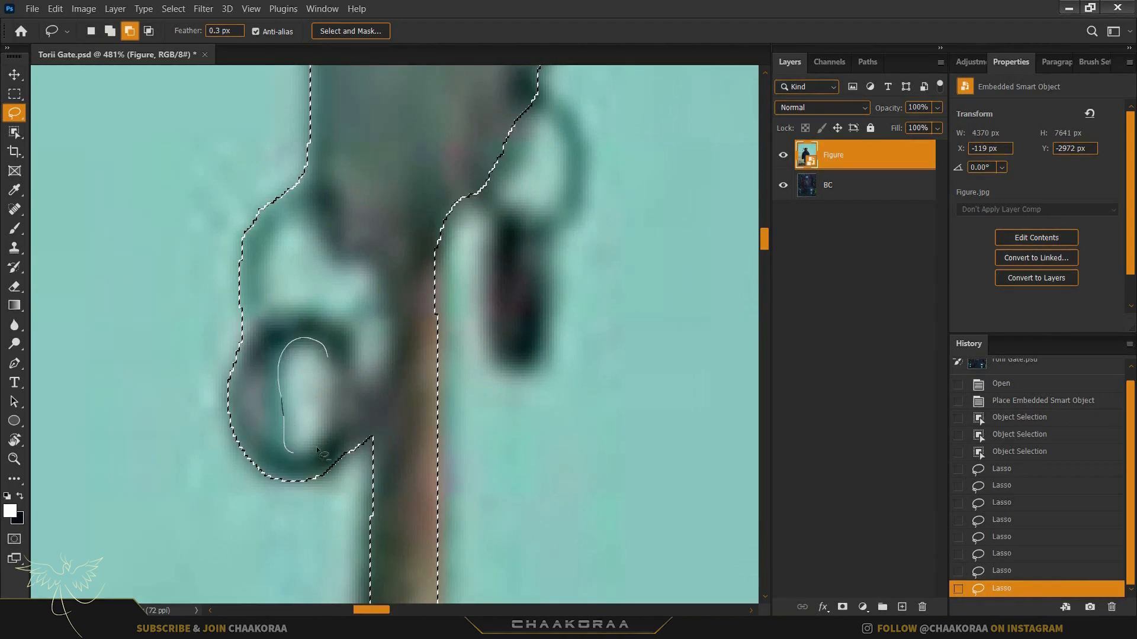
pyautogui.moveTo(335, 394); pyautogui.dragTo(332, 360)
pyautogui.moveTo(385, 321)
pyautogui.mouseDown()
pyautogui.moveTo(354, 360)
pyautogui.moveTo(371, 376)
pyautogui.moveTo(389, 335)
pyautogui.moveTo(383, 318)
pyautogui.moveTo(354, 305)
pyautogui.mouseUp()
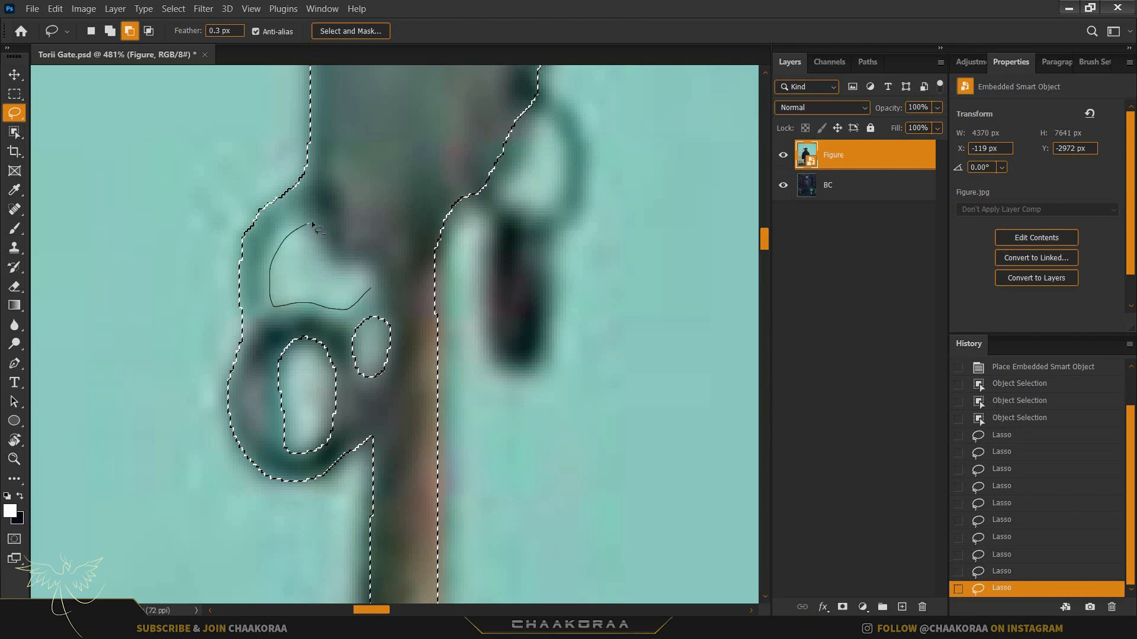
pyautogui.moveTo(368, 267); pyautogui.dragTo(370, 288)
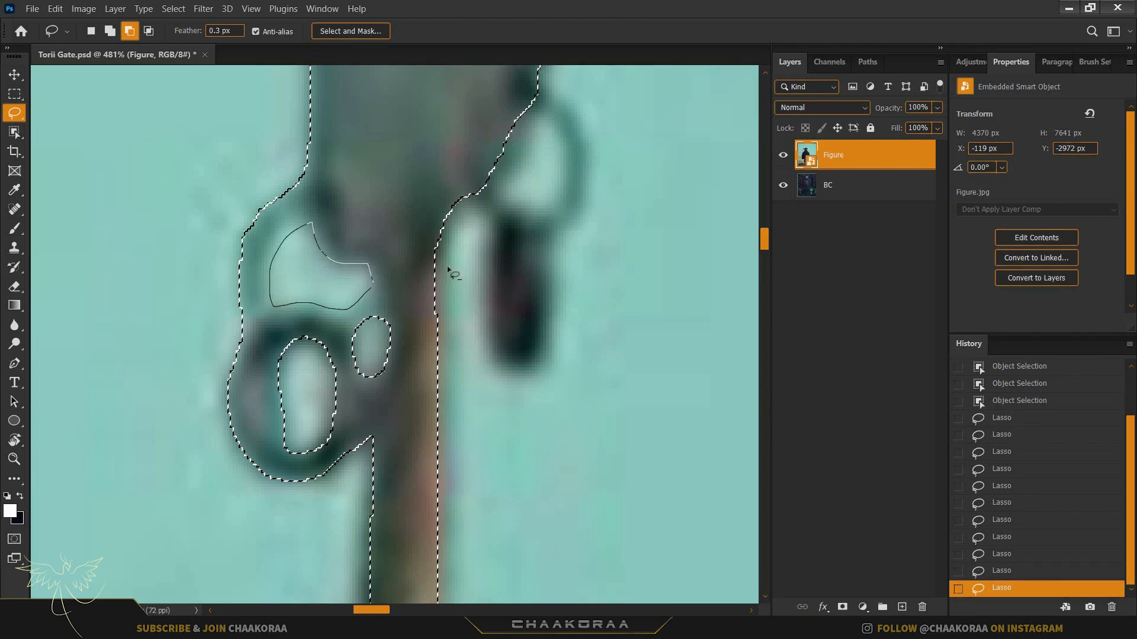
# - Add the right ring and its dark pendant on the staff to the selection, and subtract the ring's opening
pyautogui.scroll(3, 535, 247)
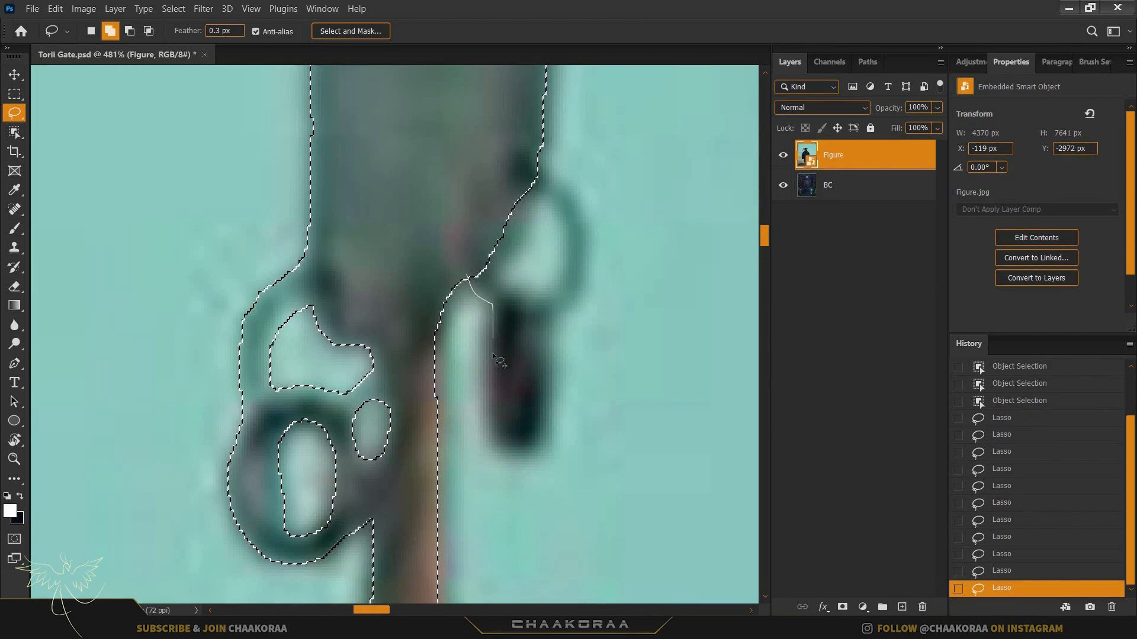
pyautogui.moveTo(496, 405); pyautogui.dragTo(502, 436)
pyautogui.moveTo(538, 389); pyautogui.dragTo(542, 336)
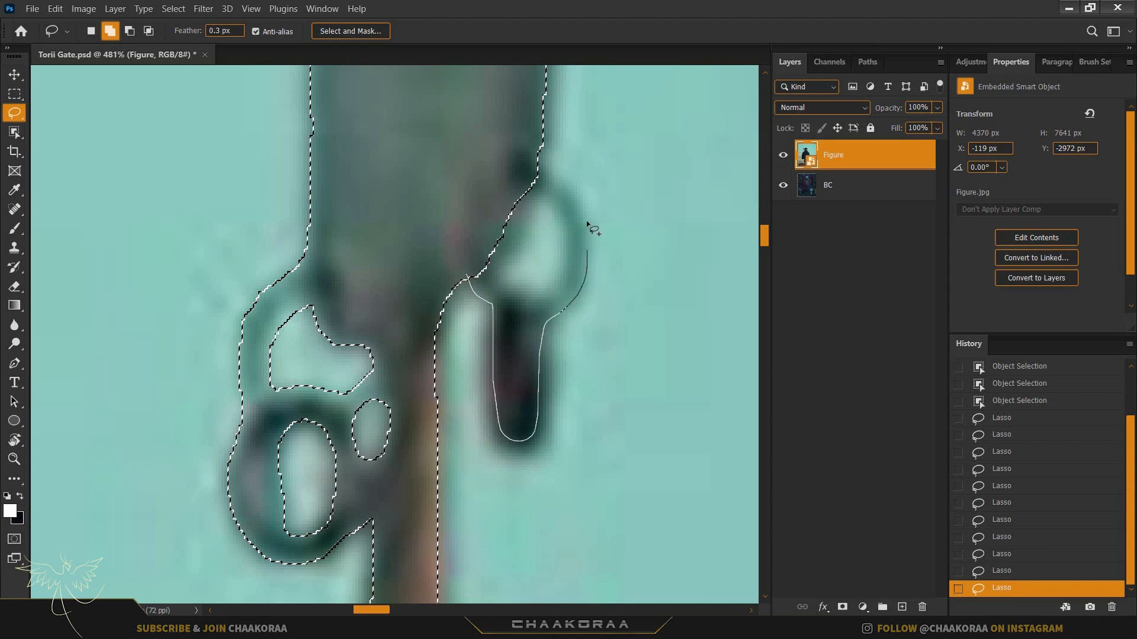
pyautogui.moveTo(502, 157); pyautogui.dragTo(504, 159)
pyautogui.moveTo(540, 195); pyautogui.dragTo(561, 218)
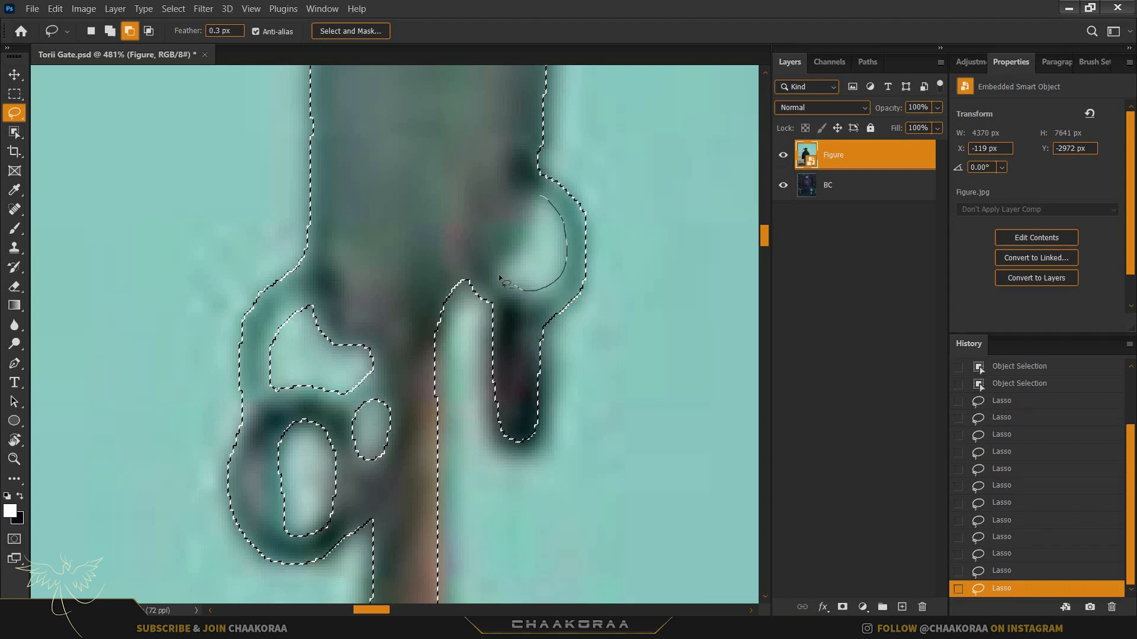
pyautogui.moveTo(542, 219); pyautogui.dragTo(542, 201)
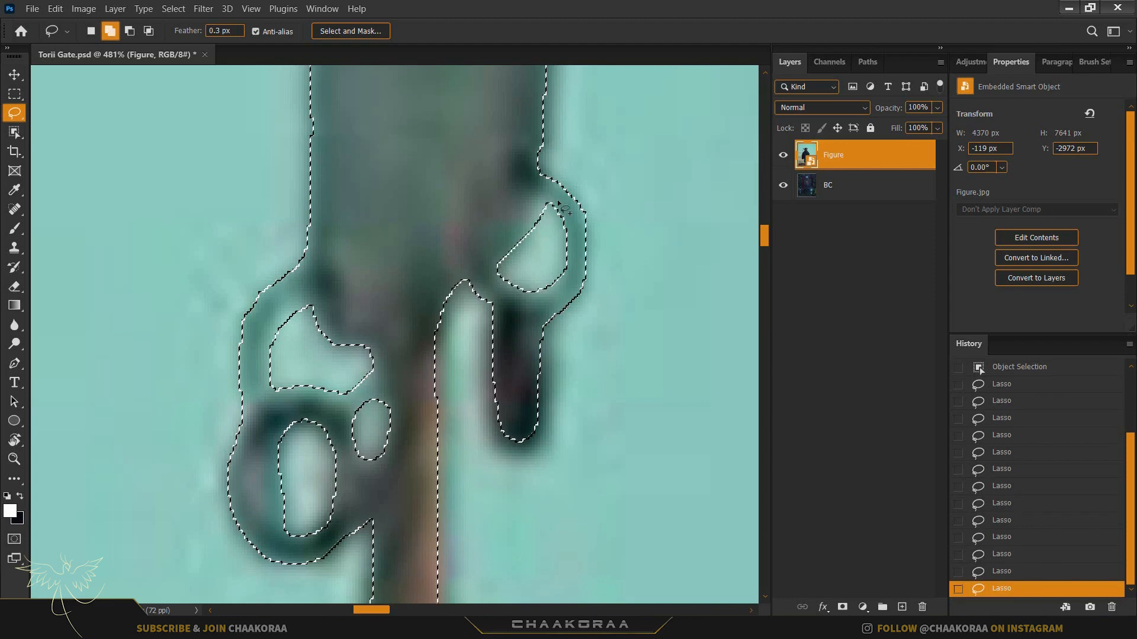
# - Touch up the selection with a small added Lasso area at the staff blade's right edge above the right ring
pyautogui.scroll(-5, 540, 237)
pyautogui.scroll(4, 540, 255)
pyautogui.press('shift')
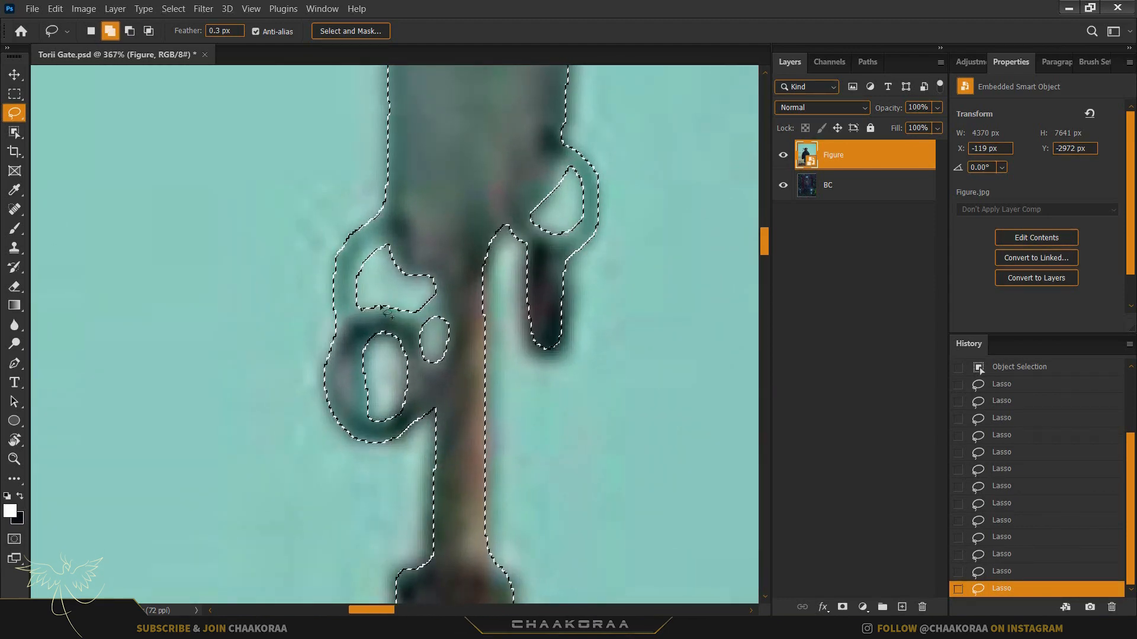
pyautogui.press('alt')
pyautogui.scroll(2, 353, 243)
pyautogui.scroll(-2, 353, 236)
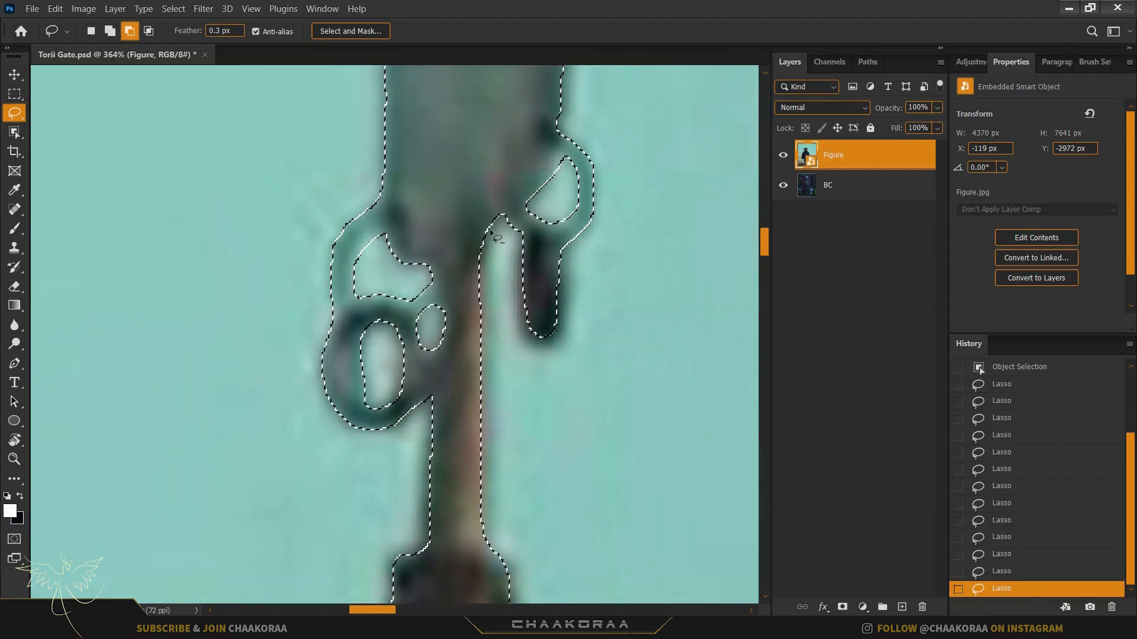
pyautogui.press('shift')
pyautogui.moveTo(561, 106)
pyautogui.mouseDown()
pyautogui.moveTo(560, 140)
pyautogui.moveTo(549, 141)
pyautogui.moveTo(561, 107)
pyautogui.mouseUp()
pyautogui.scroll(1, 596, 163)
pyautogui.scroll(-3, 598, 166)
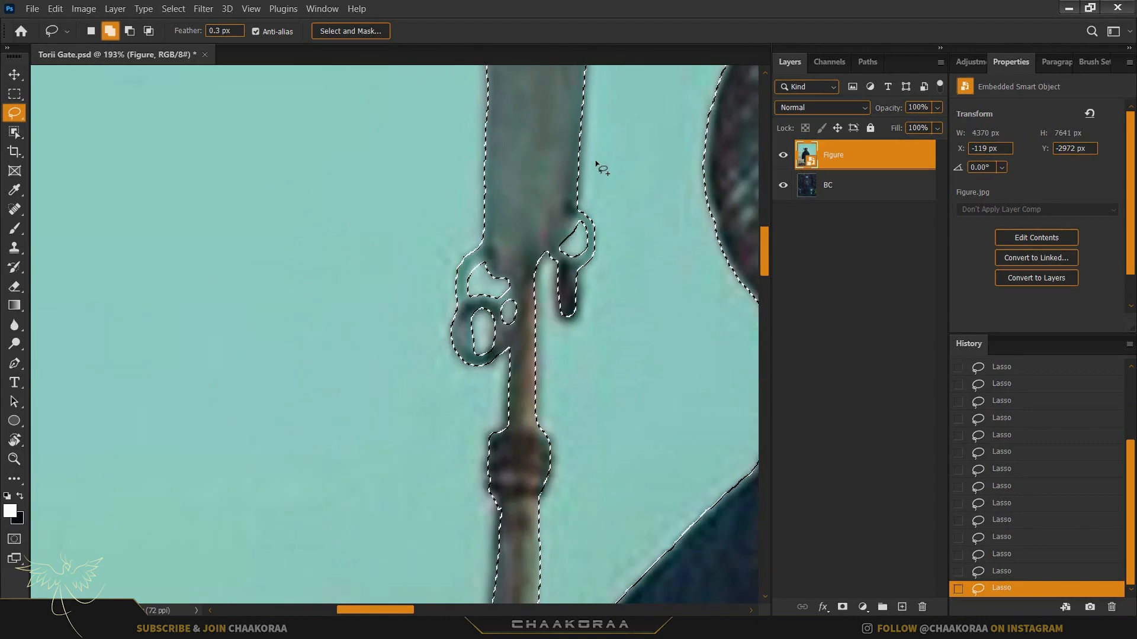
# - Examine the selection outline around the staff's blade, the straw hat, the robe and the feet
pyautogui.scroll(2, 598, 165)
pyautogui.scroll(2, 603, 170)
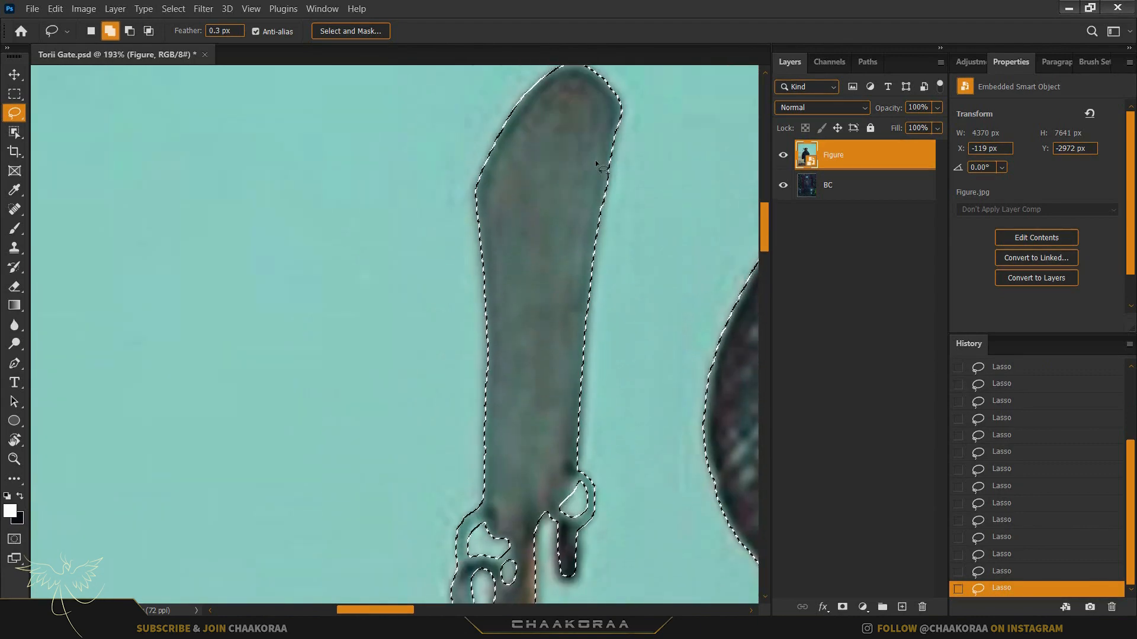
pyautogui.moveTo(629, 211); pyautogui.dragTo(358, 210)
pyautogui.moveTo(492, 225); pyautogui.dragTo(163, 379)
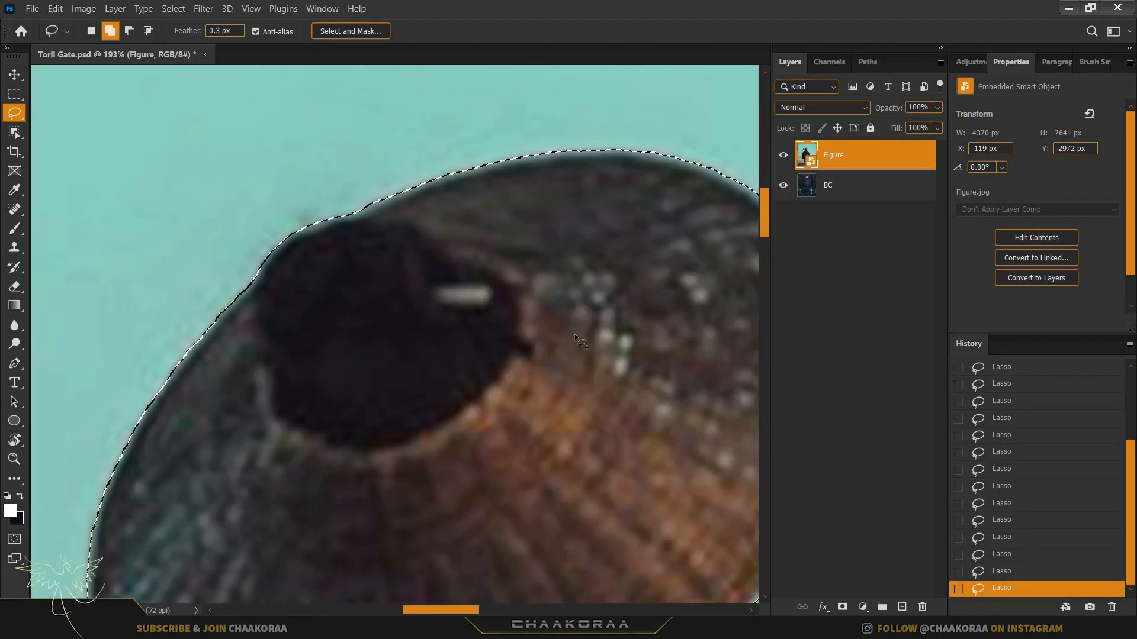
pyautogui.scroll(-5, 574, 334)
pyautogui.moveTo(566, 400); pyautogui.dragTo(418, 227)
pyautogui.scroll(-10, 513, 406)
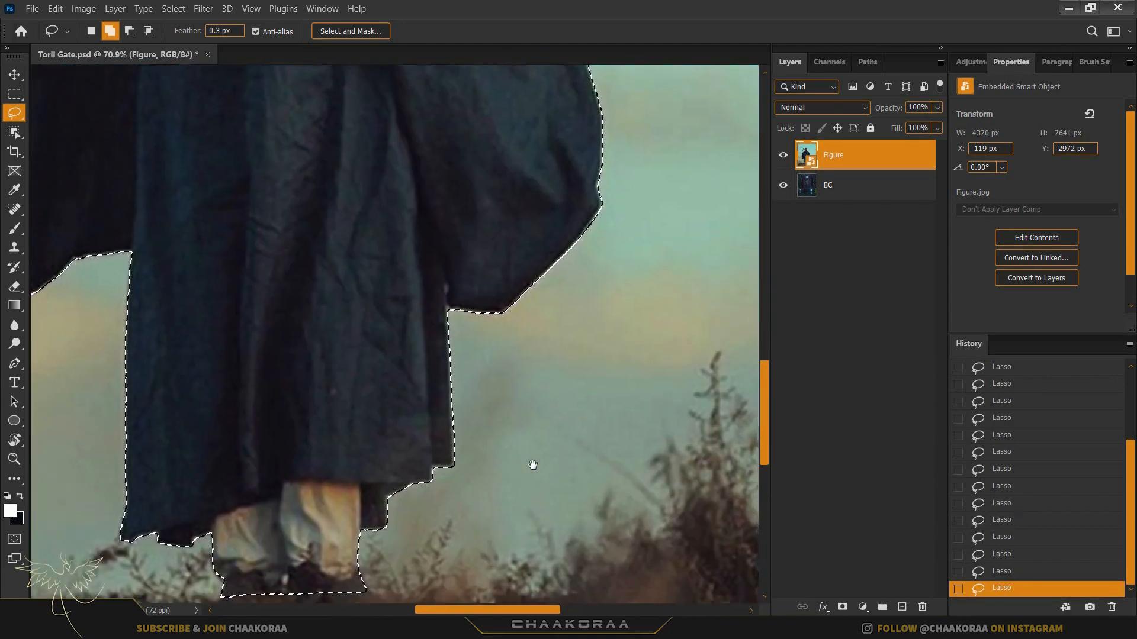
pyautogui.moveTo(532, 465); pyautogui.dragTo(629, 403)
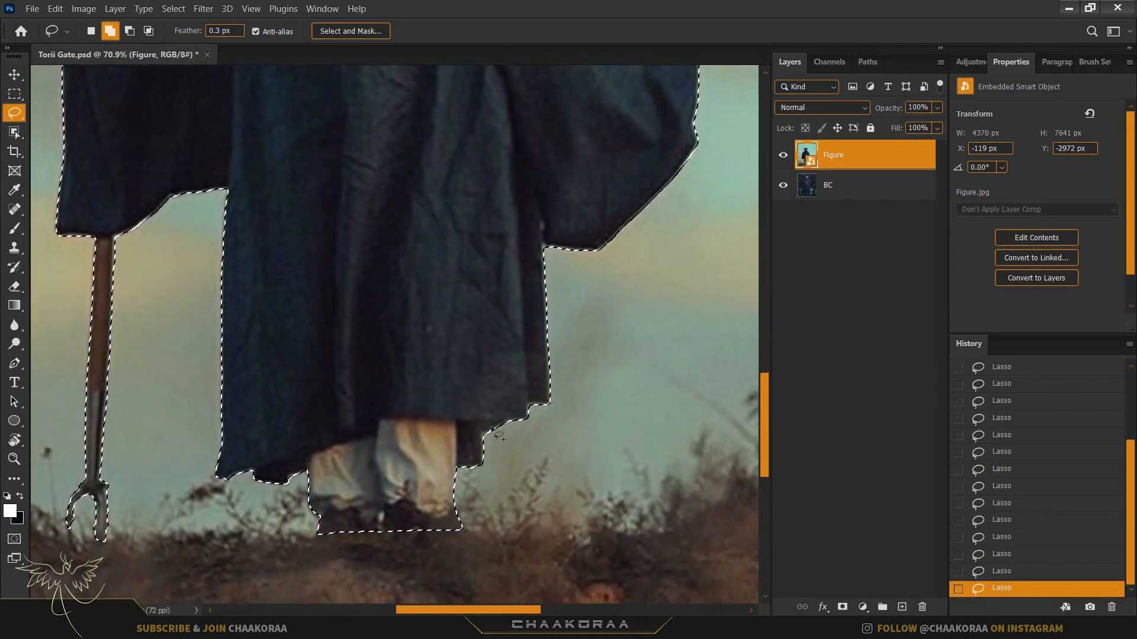
pyautogui.scroll(-3, 379, 326)
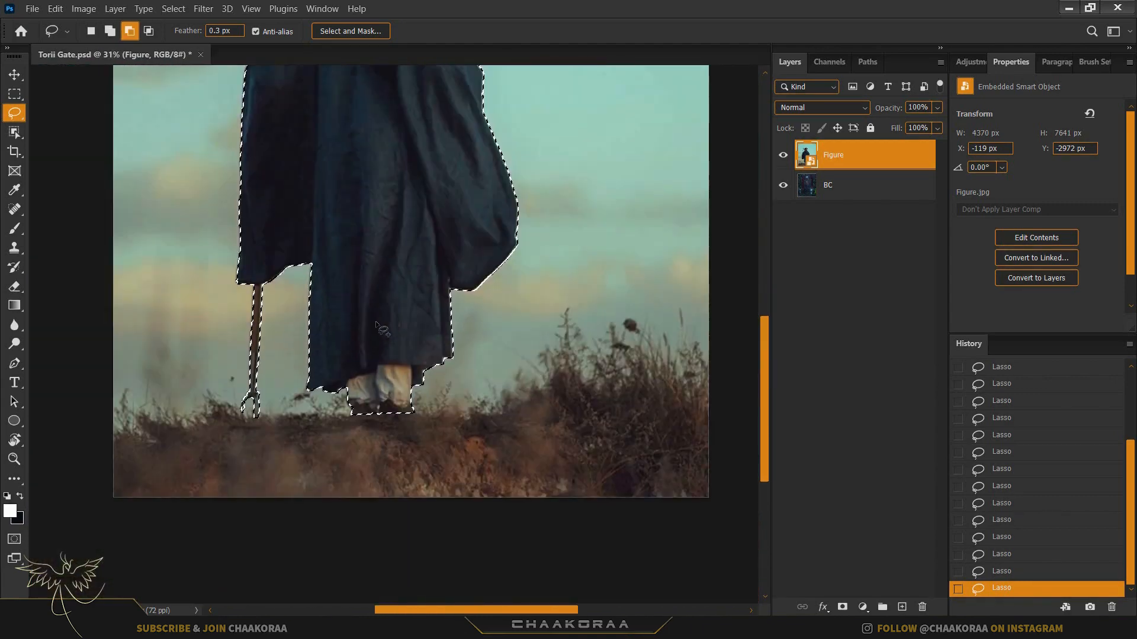
# - Copy the selected figure onto its own layer and hide the original Figure photo layer
pyautogui.hotkey('ctrl', 'j')
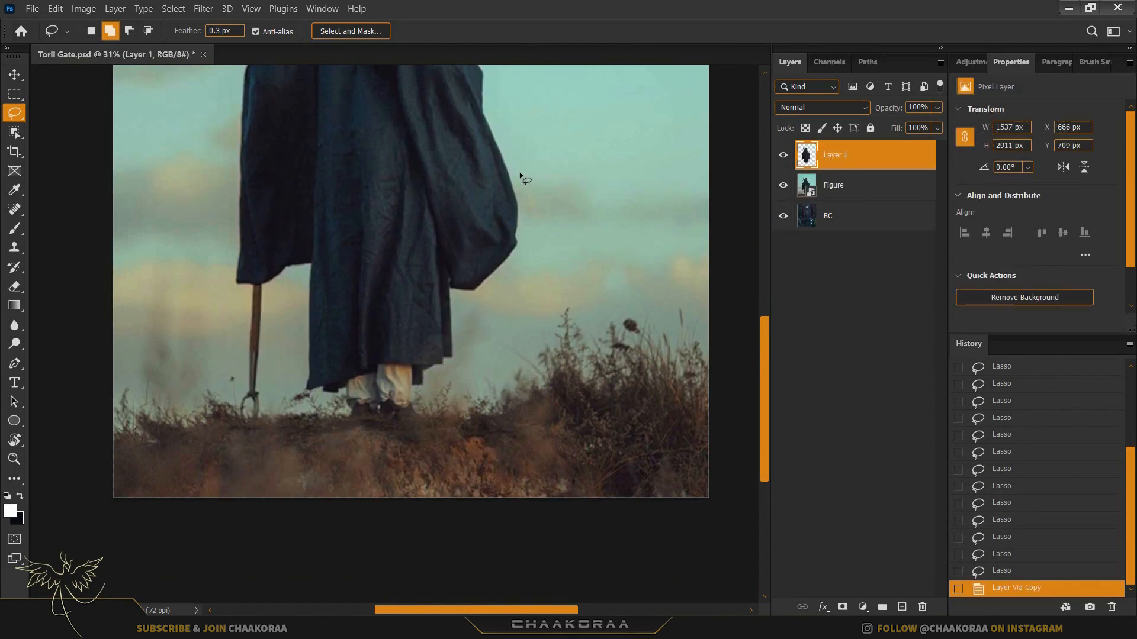
pyautogui.click(783, 190)
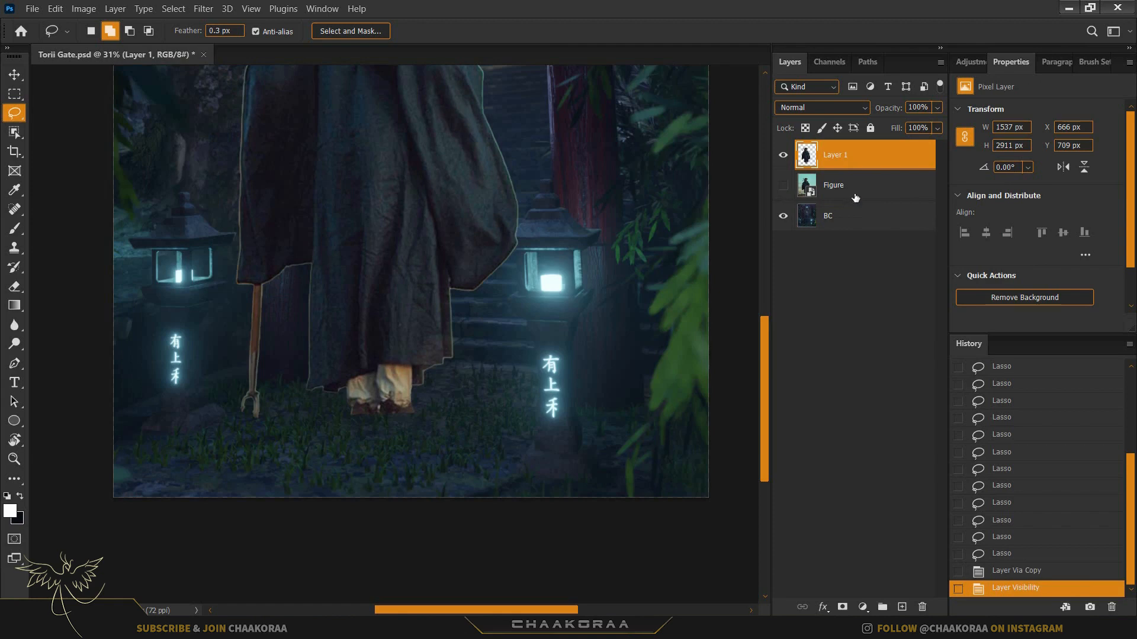
pyautogui.scroll(5, 639, 218)
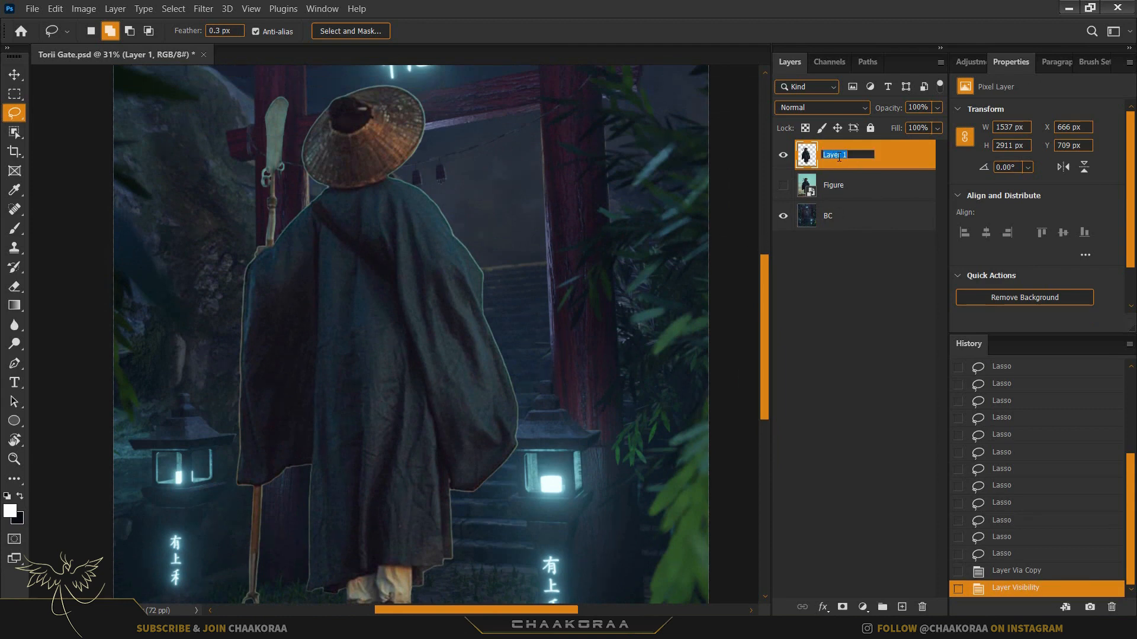
# - Rename the cut-out layer to Figure and delete the hidden original Figure smart object layer
pyautogui.write('gure')
pyautogui.press('Return')
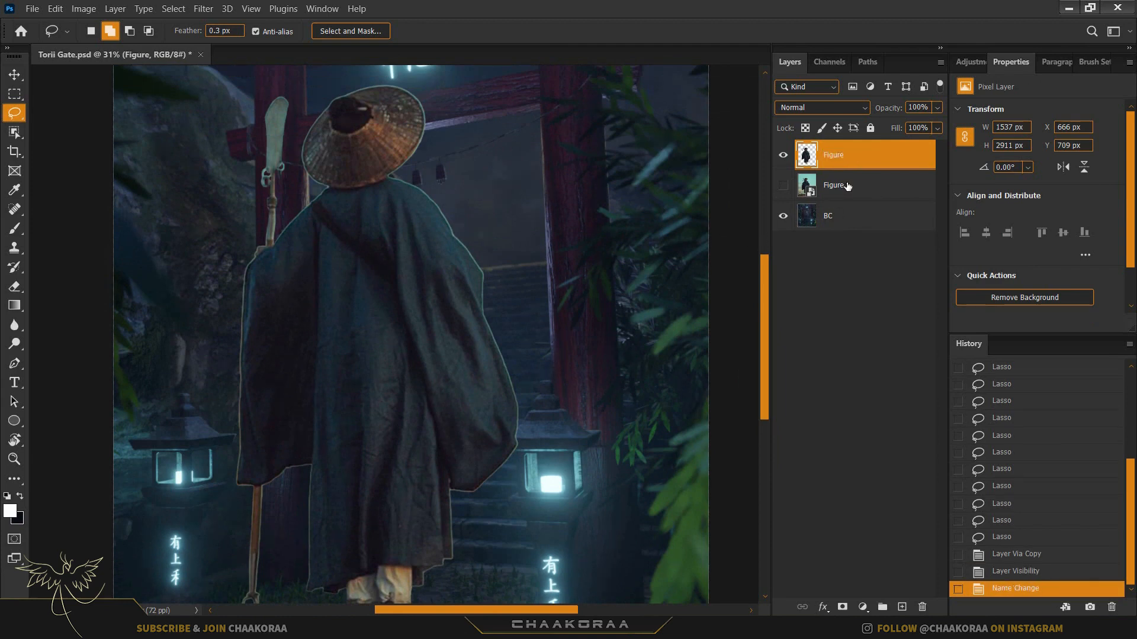
pyautogui.click(847, 187)
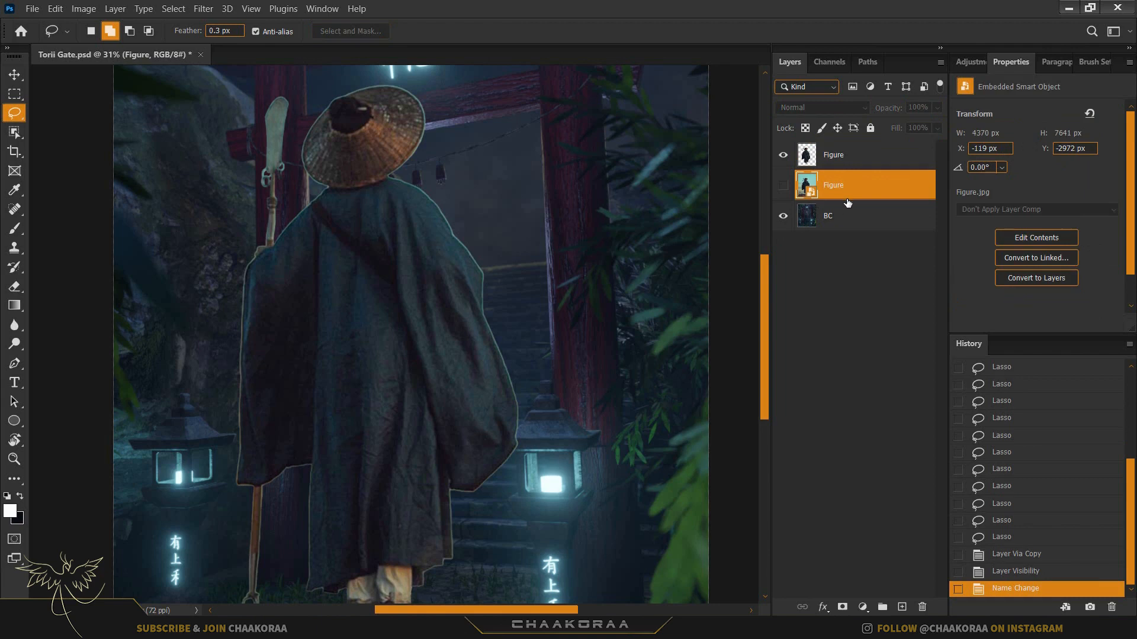
pyautogui.press('Delete')
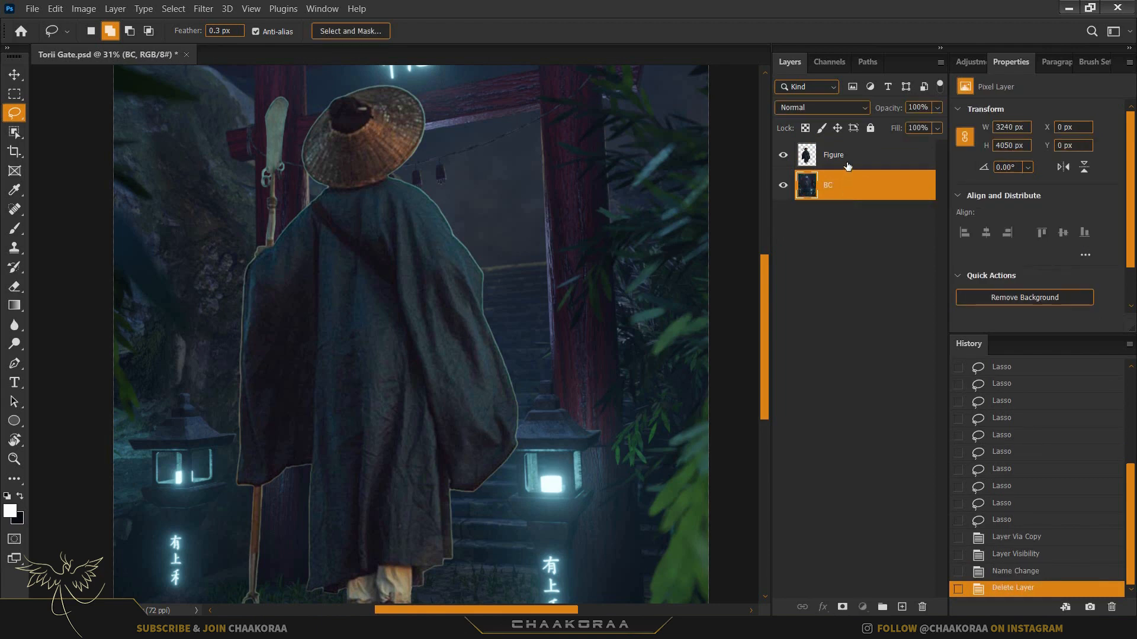
# - Select the cut-out Figure layer and inspect its edges around the shoulder and straw hat
pyautogui.click(848, 167)
pyautogui.scroll(5, 424, 234)
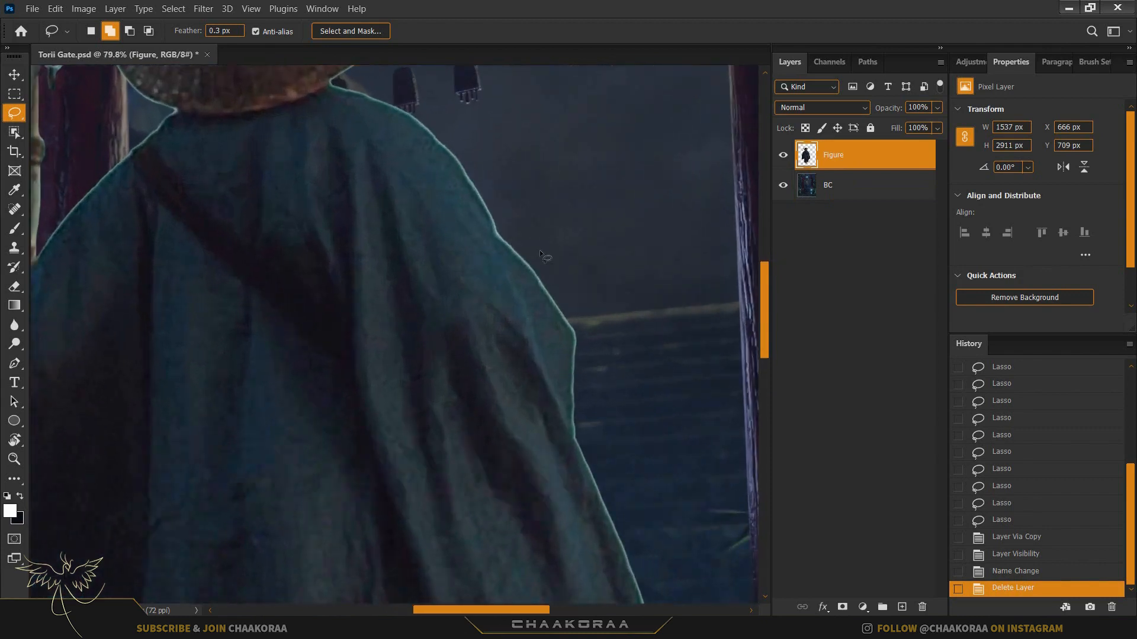
pyautogui.scroll(5, 535, 249)
pyautogui.scroll(2, 444, 253)
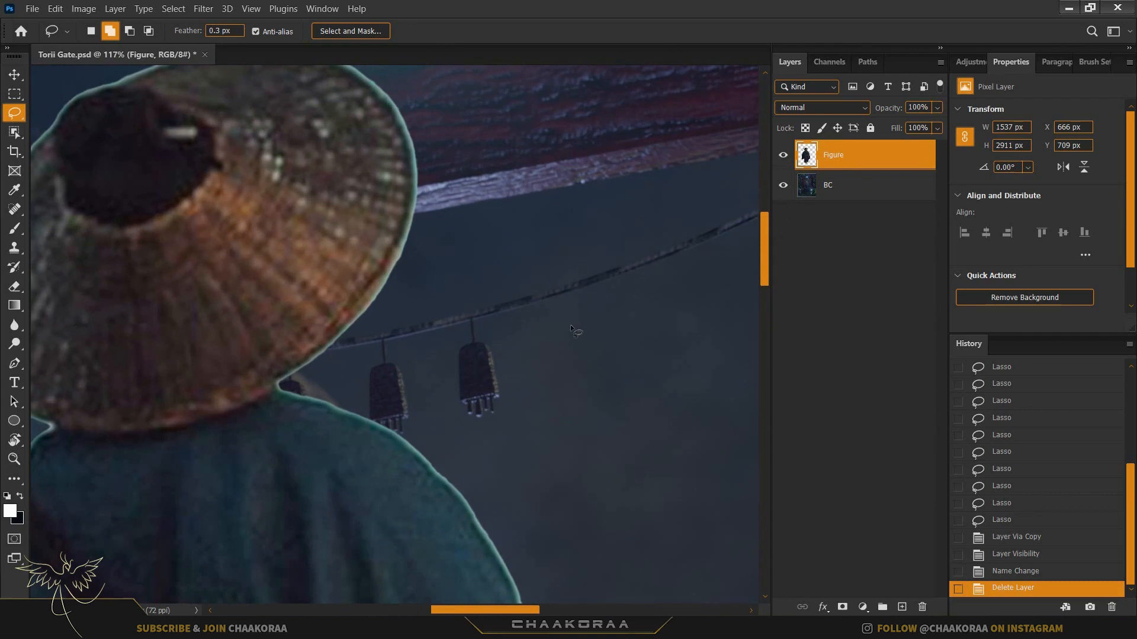
# - Load the Figure layer's outline as a selection and contract it by 3 pixels
pyautogui.keyDown('ctrl'); pyautogui.click(807, 158); pyautogui.keyUp('ctrl')
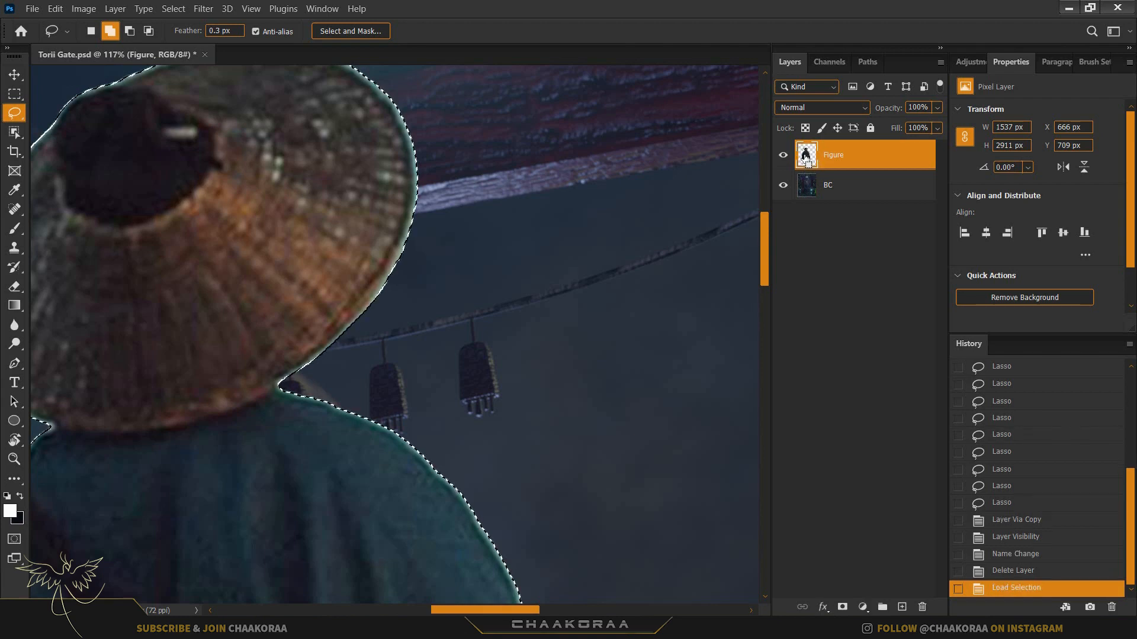
pyautogui.scroll(-5, 426, 242)
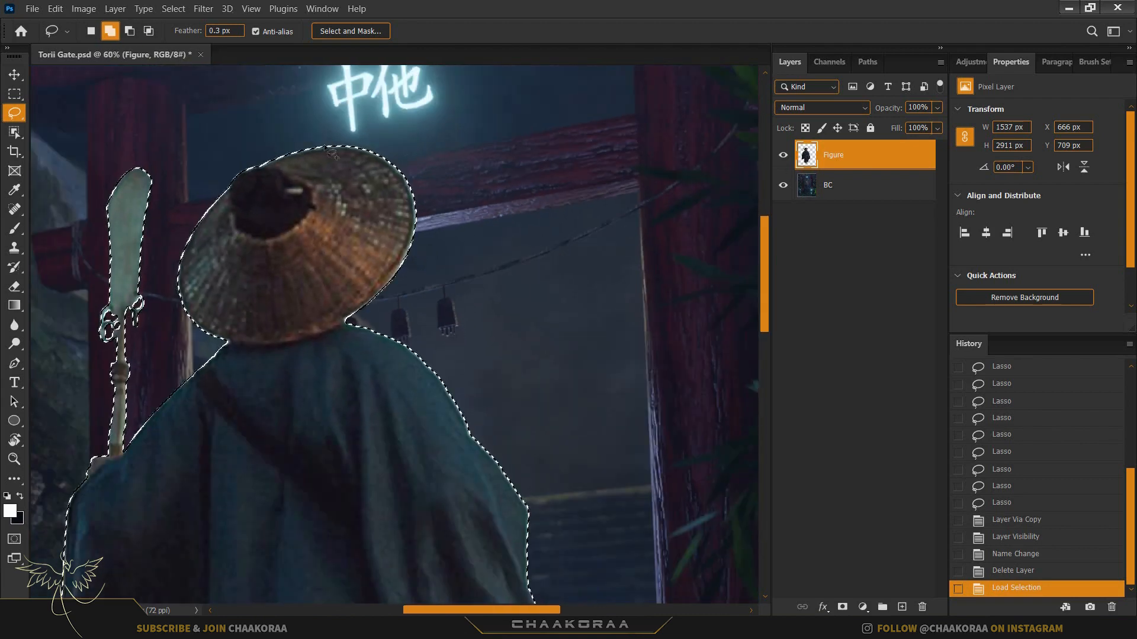
pyautogui.click(174, 8)
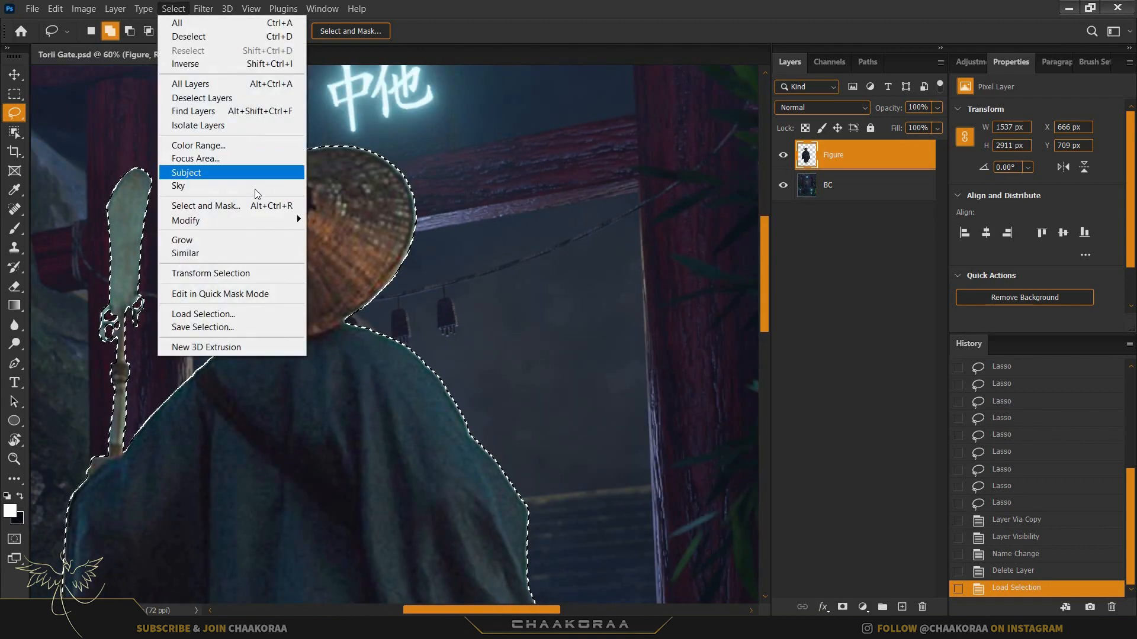
pyautogui.moveTo(264, 219)
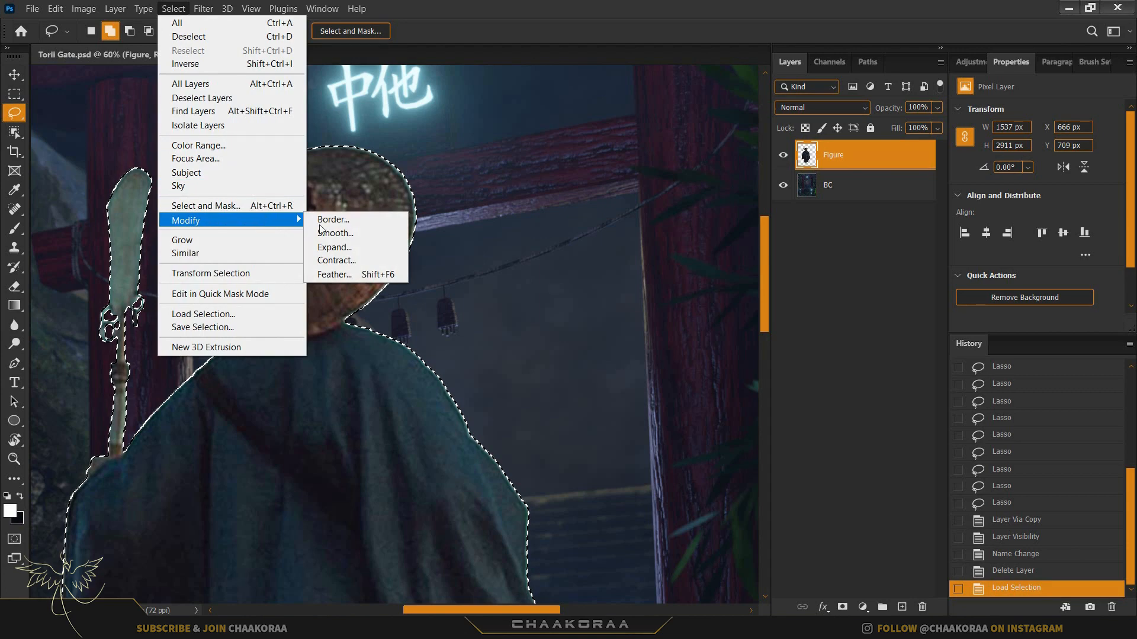
pyautogui.click(366, 263)
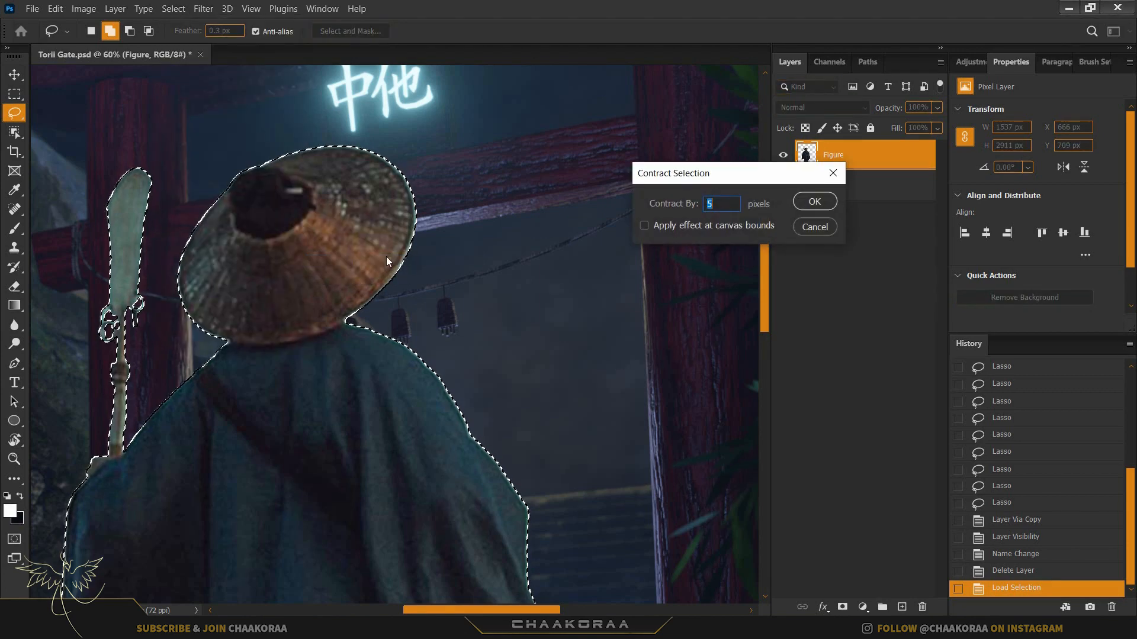
pyautogui.moveTo(722, 179); pyautogui.dragTo(573, 278)
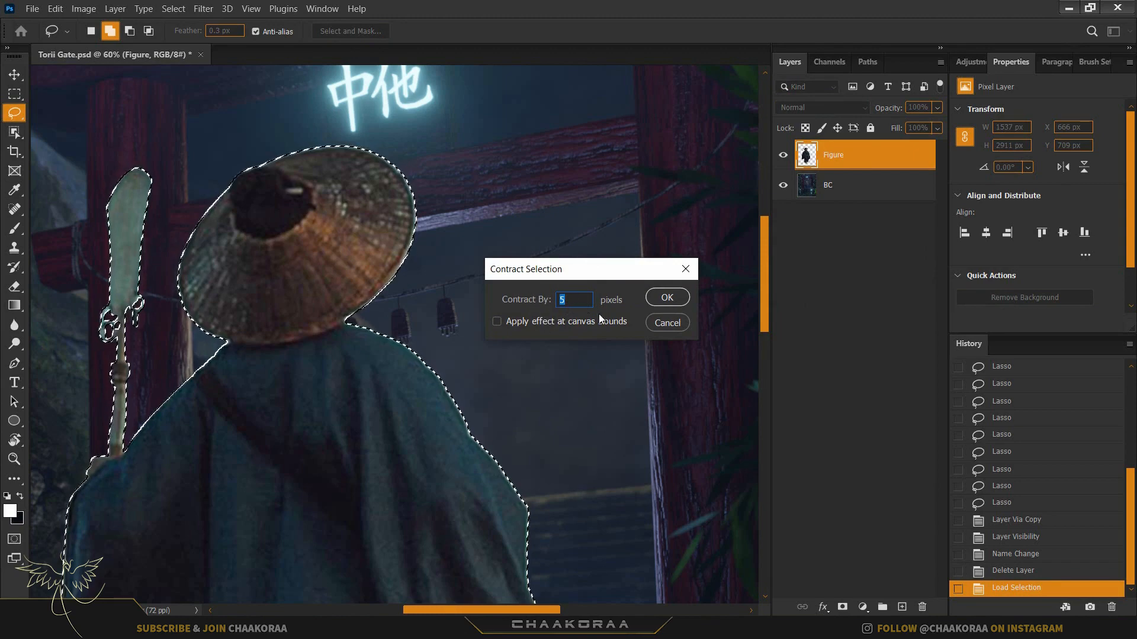
pyautogui.write('3')
pyautogui.press('Return')
# - Add the ring and hanging tassel on the right side of the staff's blade base to the selection with the Lasso
pyautogui.scroll(3, 389, 330)
pyautogui.scroll(4, 388, 330)
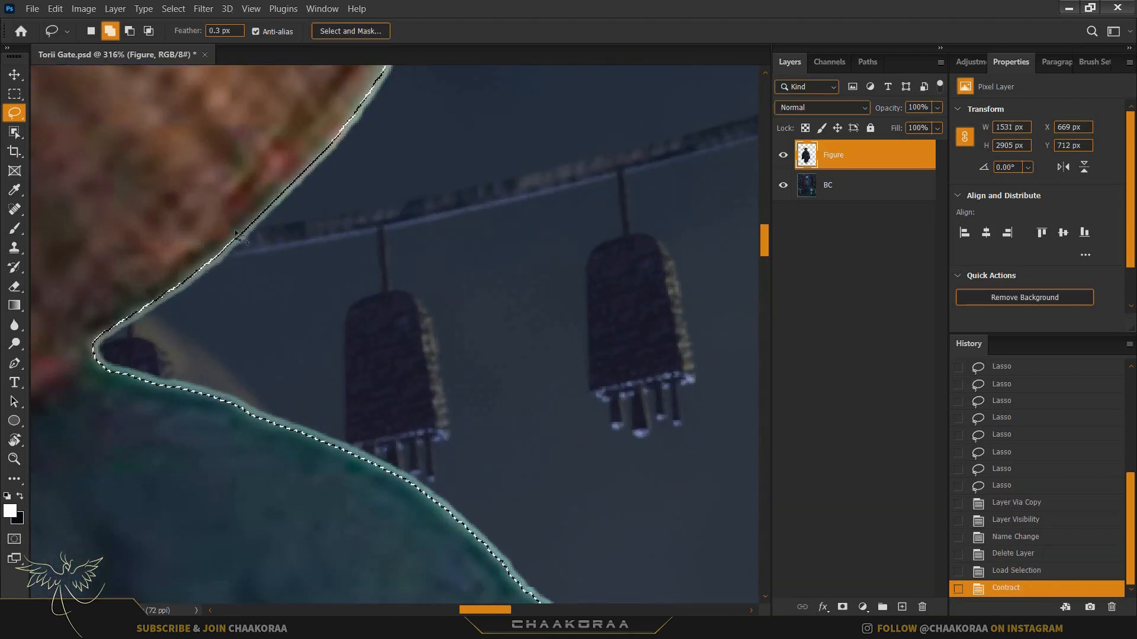
pyautogui.moveTo(482, 609); pyautogui.dragTo(392, 609)
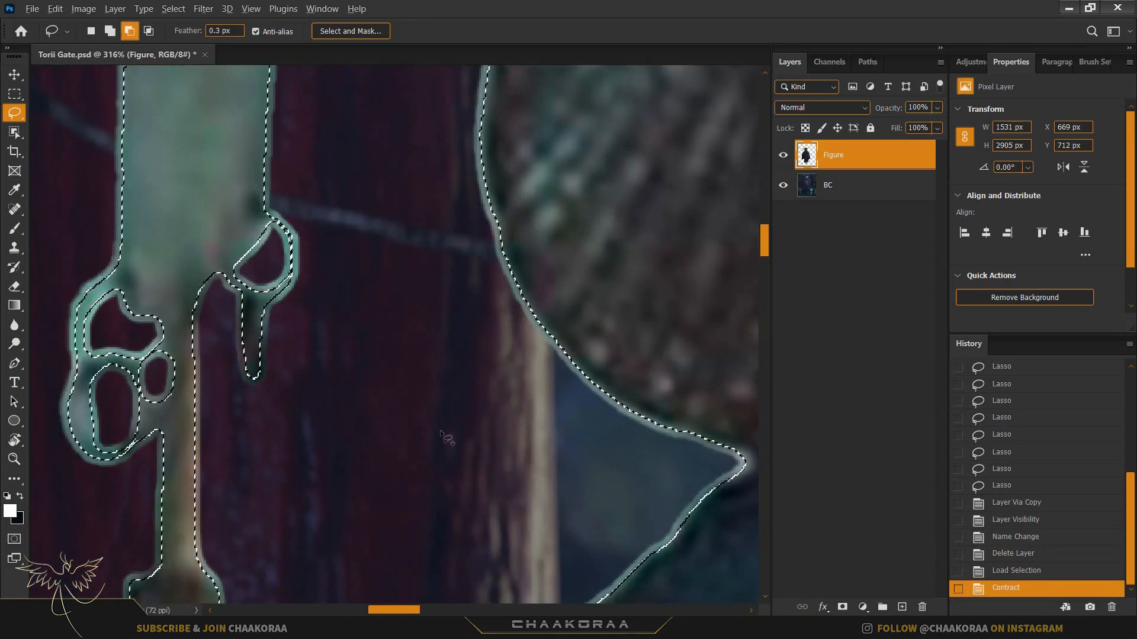
pyautogui.scroll(-4, 440, 432)
pyautogui.scroll(5, 333, 341)
pyautogui.scroll(3, 322, 312)
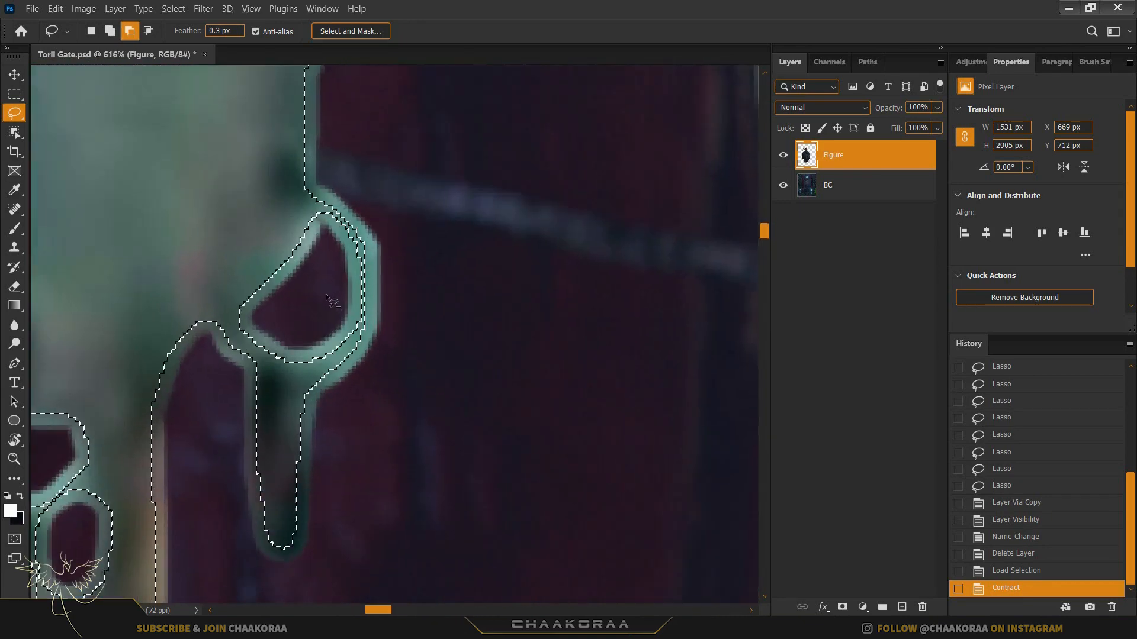
pyautogui.press('shift')
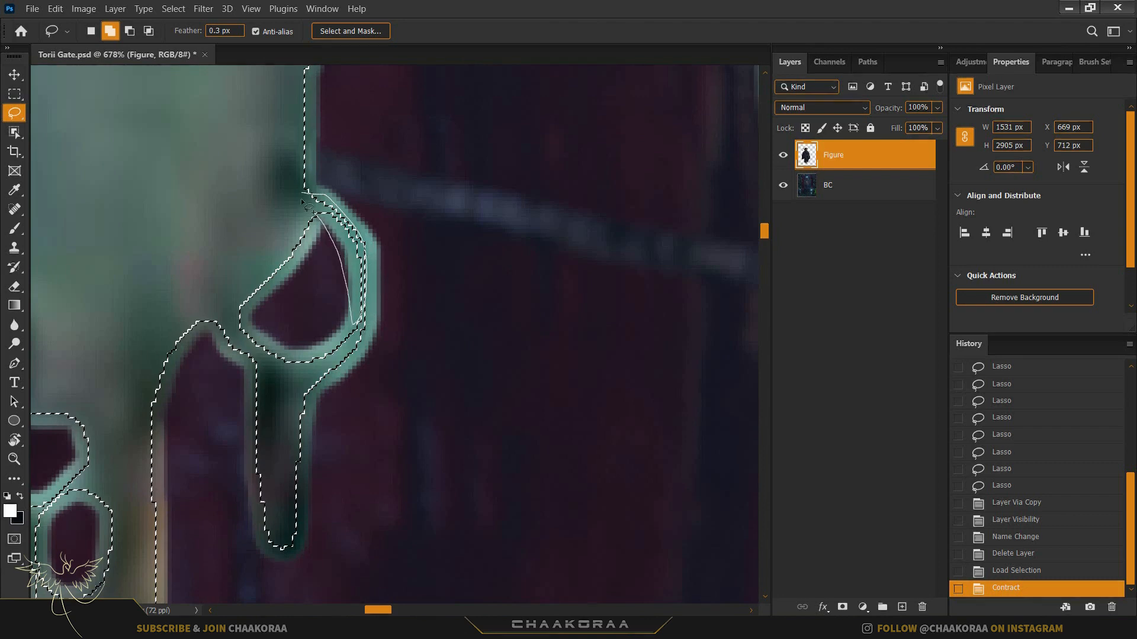
pyautogui.moveTo(306, 203); pyautogui.dragTo(303, 196)
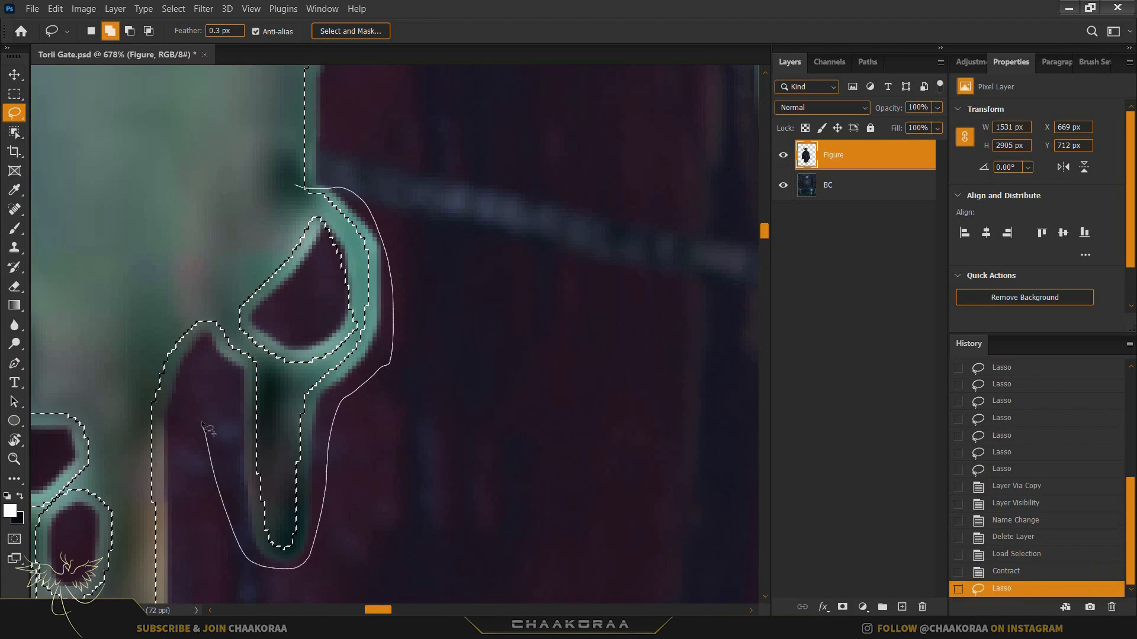
pyautogui.moveTo(287, 218); pyautogui.dragTo(327, 186)
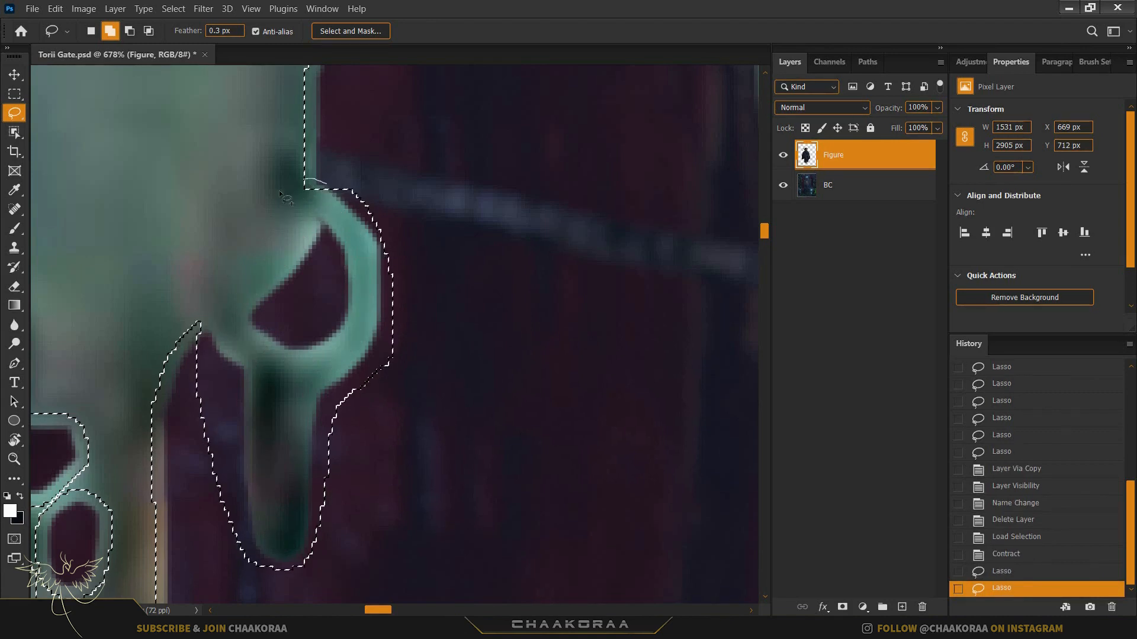
pyautogui.moveTo(358, 225); pyautogui.dragTo(353, 203)
pyautogui.moveTo(294, 266); pyautogui.dragTo(230, 266)
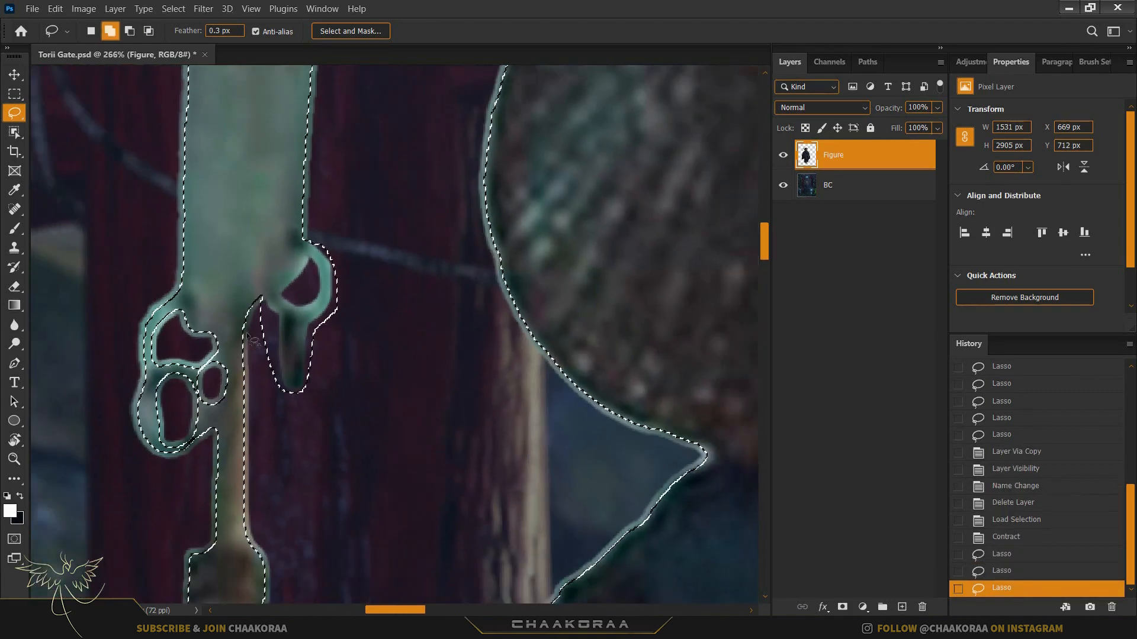
# - Add the lower end of the staff's upper shaft, just above the figure's shoulder, to the selection with the Lasso
pyautogui.moveTo(225, 335); pyautogui.dragTo(338, 311)
pyautogui.scroll(4, 297, 413)
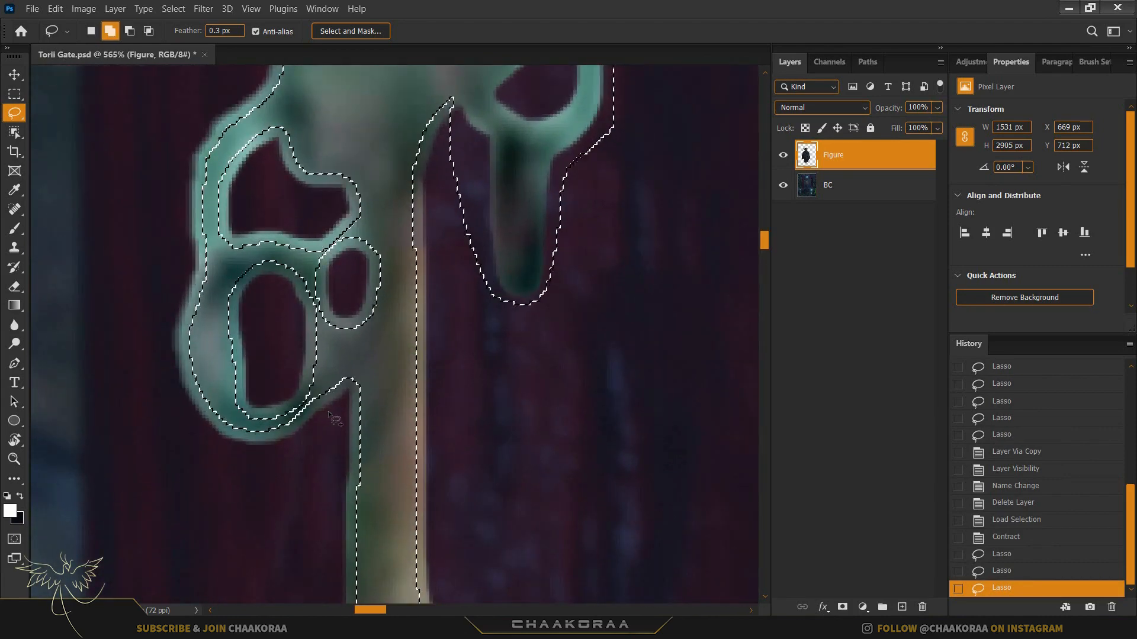
pyautogui.scroll(-6, 329, 412)
pyautogui.scroll(-3, 332, 414)
pyautogui.scroll(-5, 356, 444)
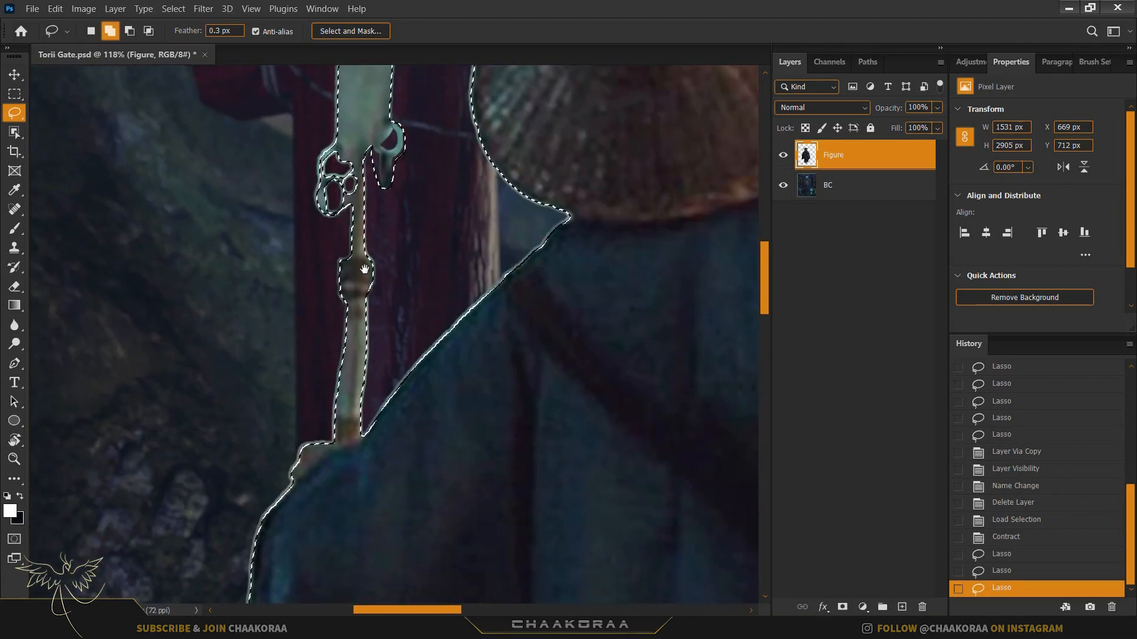
pyautogui.scroll(5, 363, 453)
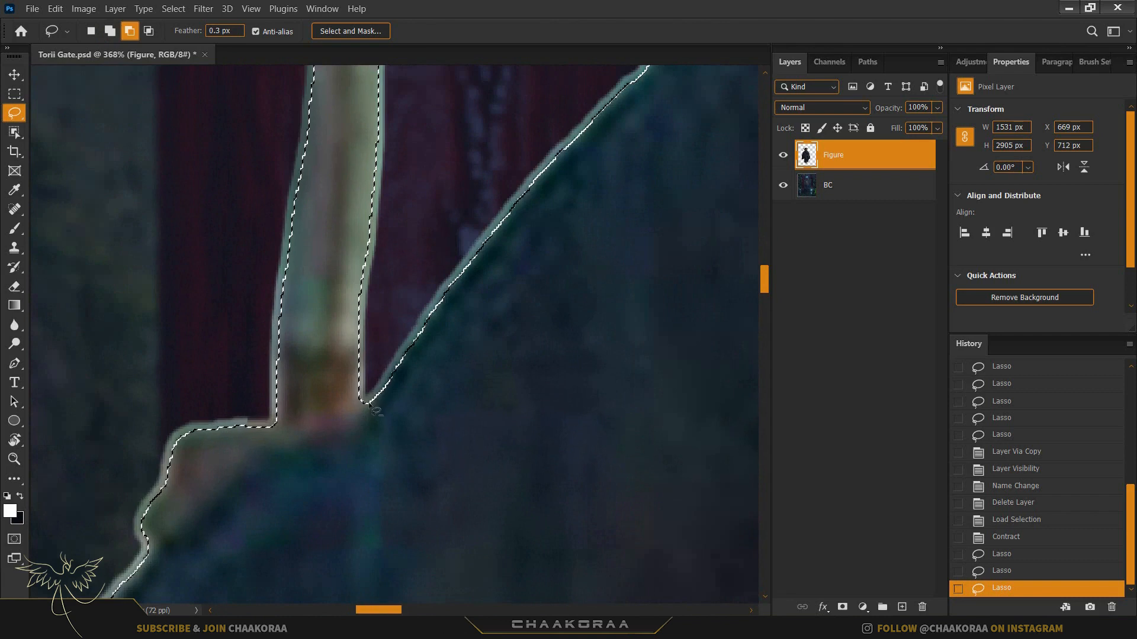
pyautogui.moveTo(367, 406); pyautogui.dragTo(368, 360)
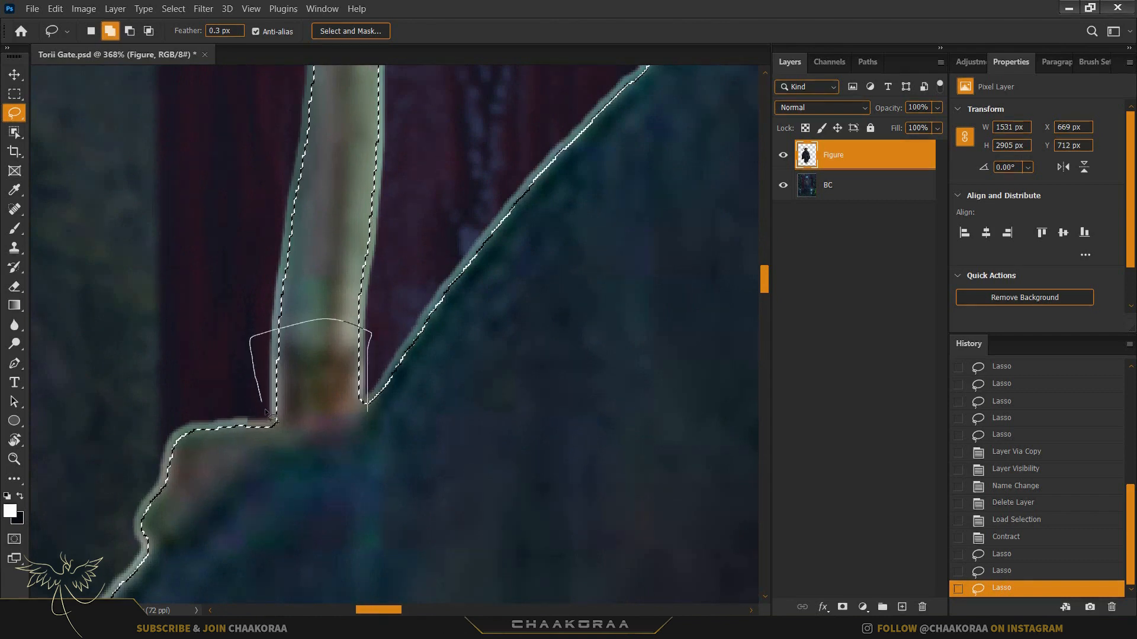
pyautogui.moveTo(347, 457); pyautogui.dragTo(347, 456)
# - Lasso the upper staff shaft and the left-hand rings below the blade into the selection with a loose margin
pyautogui.scroll(-5, 347, 355)
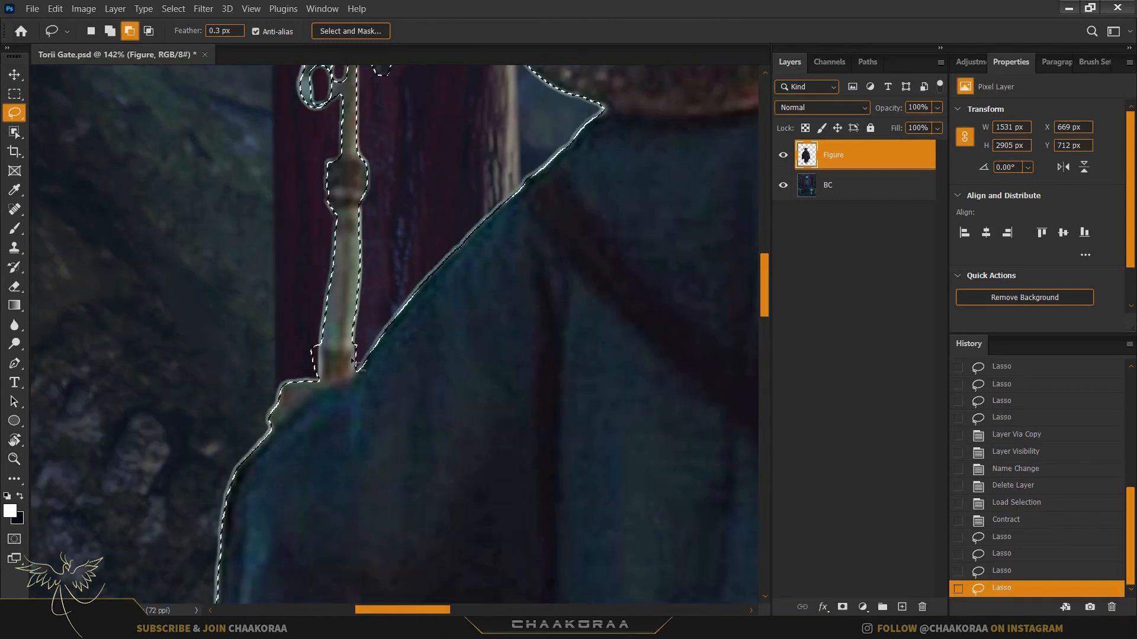
pyautogui.scroll(-1, 349, 358)
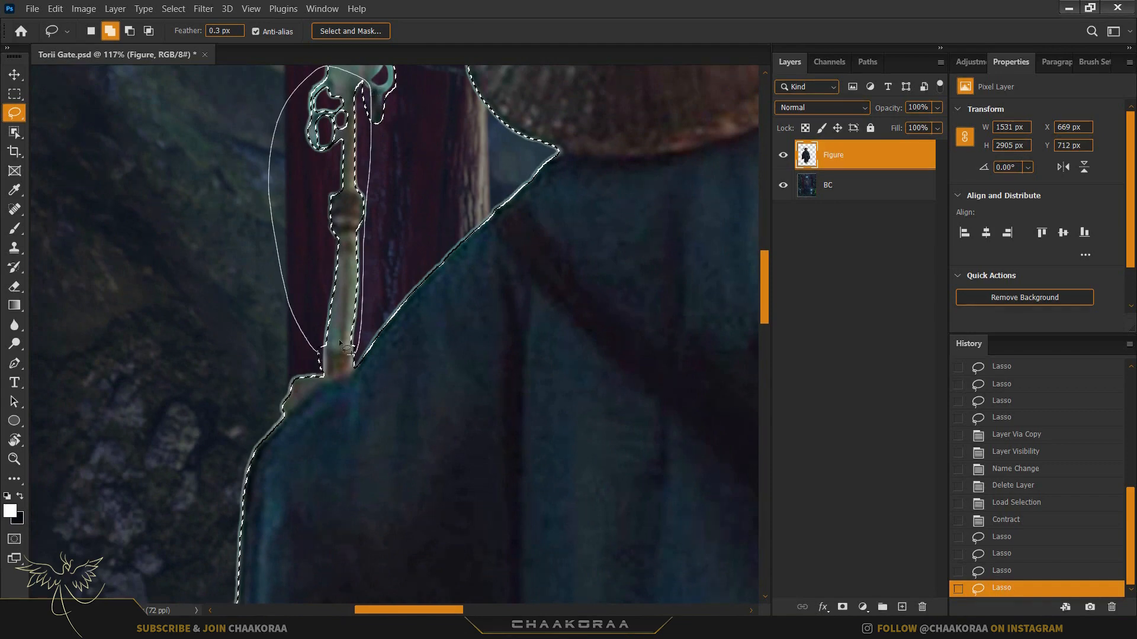
pyautogui.moveTo(346, 347); pyautogui.dragTo(347, 347)
# - Lasso the staff's whole blade into the selection with a loose margin around its edges
pyautogui.scroll(4, 364, 168)
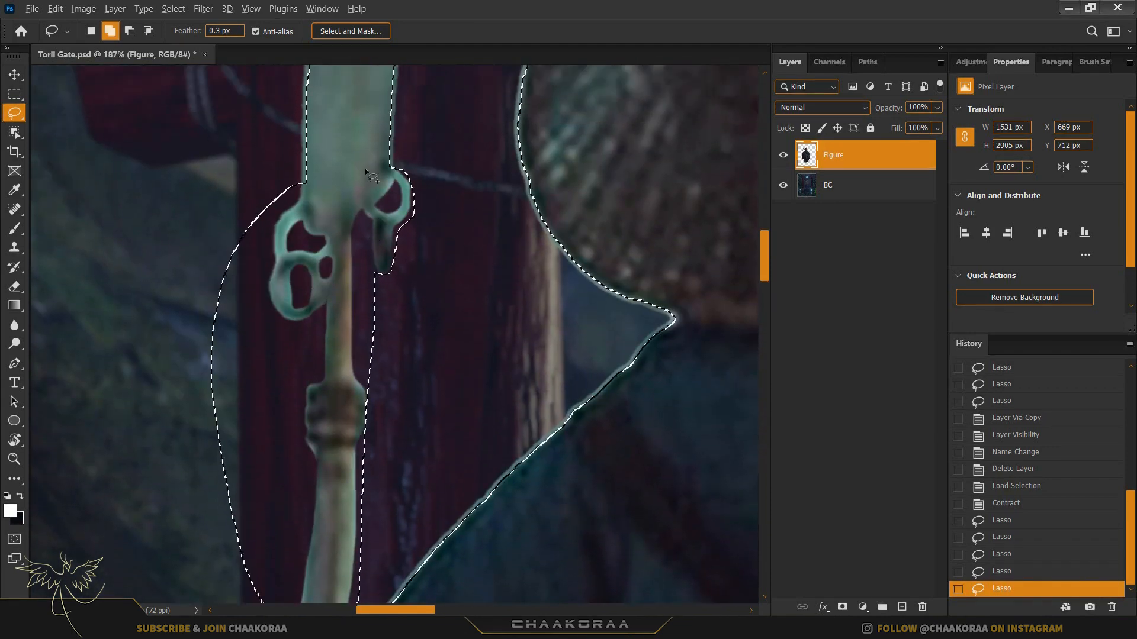
pyautogui.scroll(-4, 365, 169)
pyautogui.scroll(5, 365, 168)
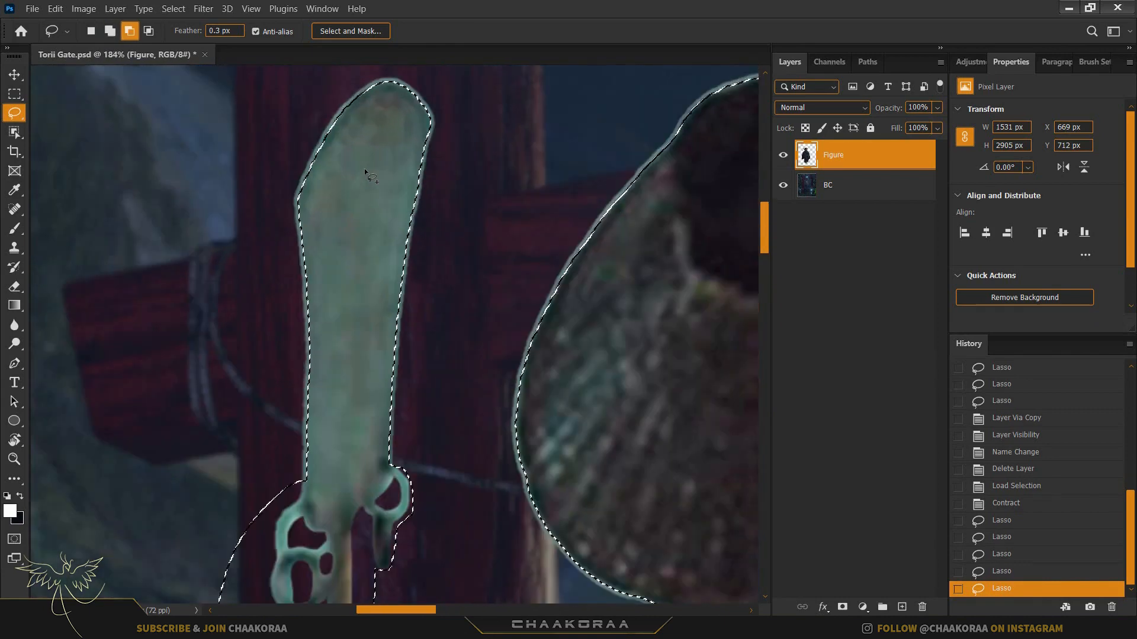
pyautogui.moveTo(323, 508); pyautogui.dragTo(290, 477)
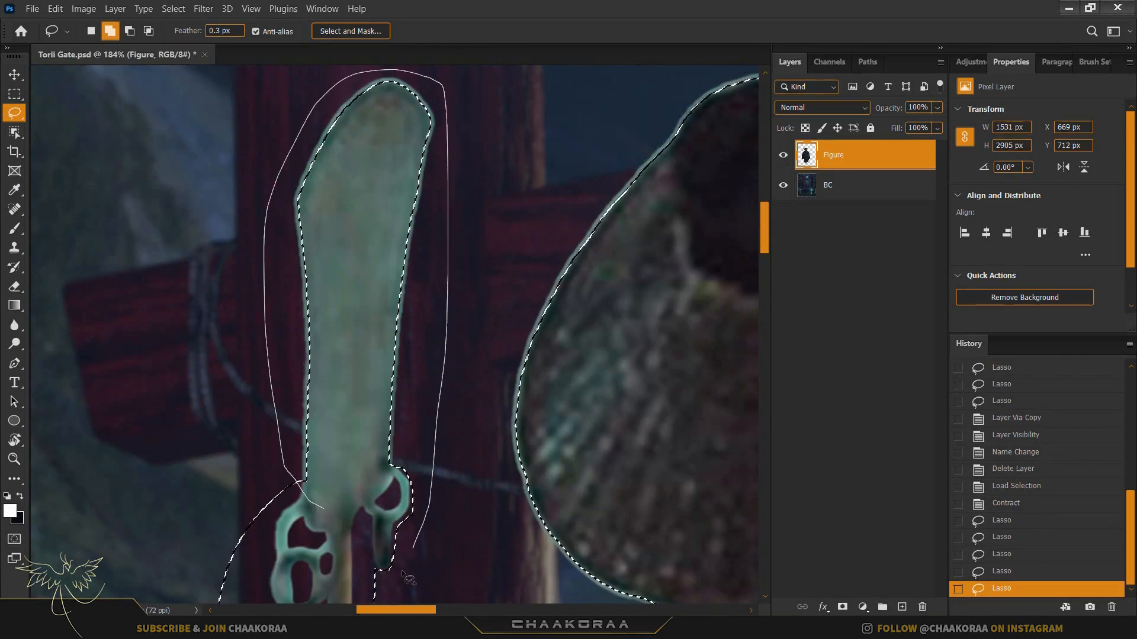
pyautogui.moveTo(409, 578); pyautogui.dragTo(407, 578)
# - Try to adjust the selection with a lasso loop around the lower staff beneath the robe, and undo it
pyautogui.scroll(-8, 383, 399)
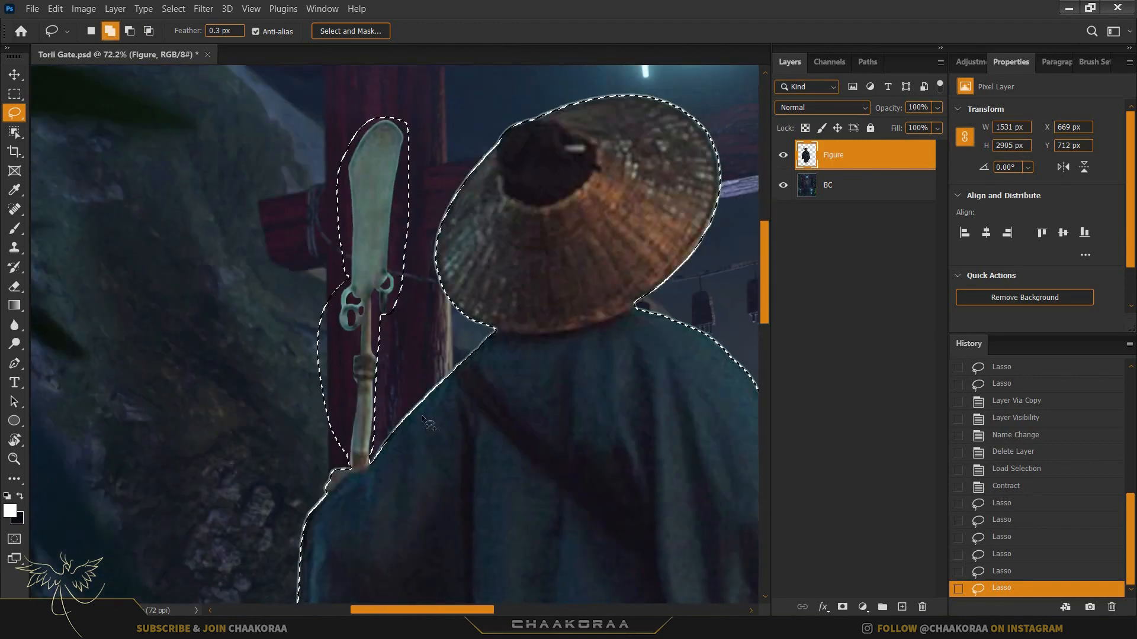
pyautogui.scroll(-10, 422, 422)
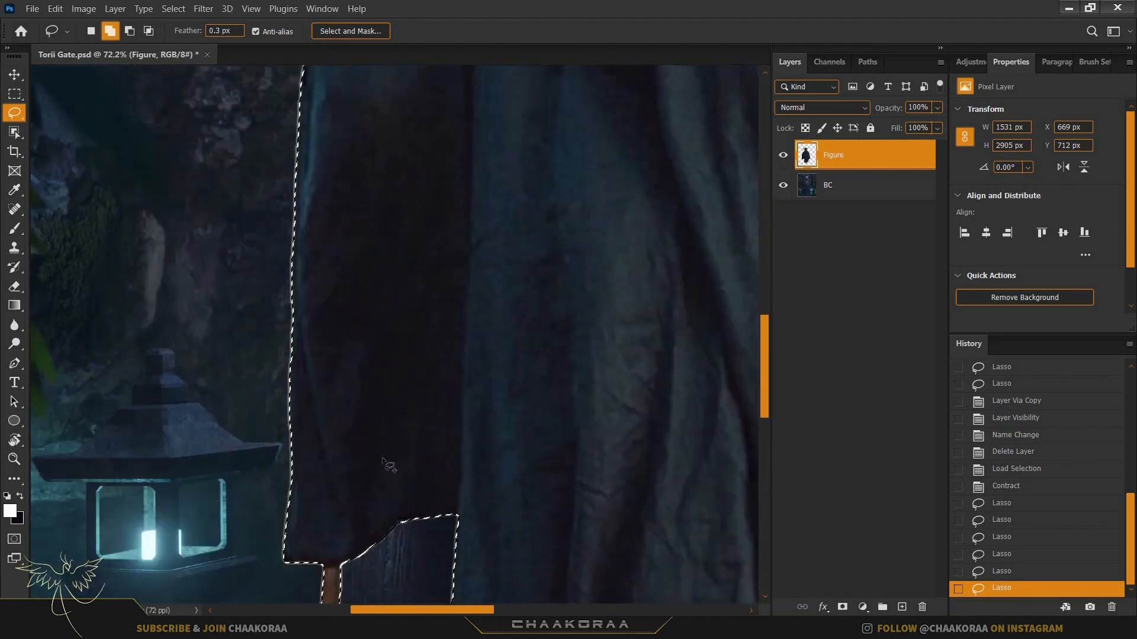
pyautogui.scroll(-8, 389, 466)
pyautogui.scroll(3, 354, 473)
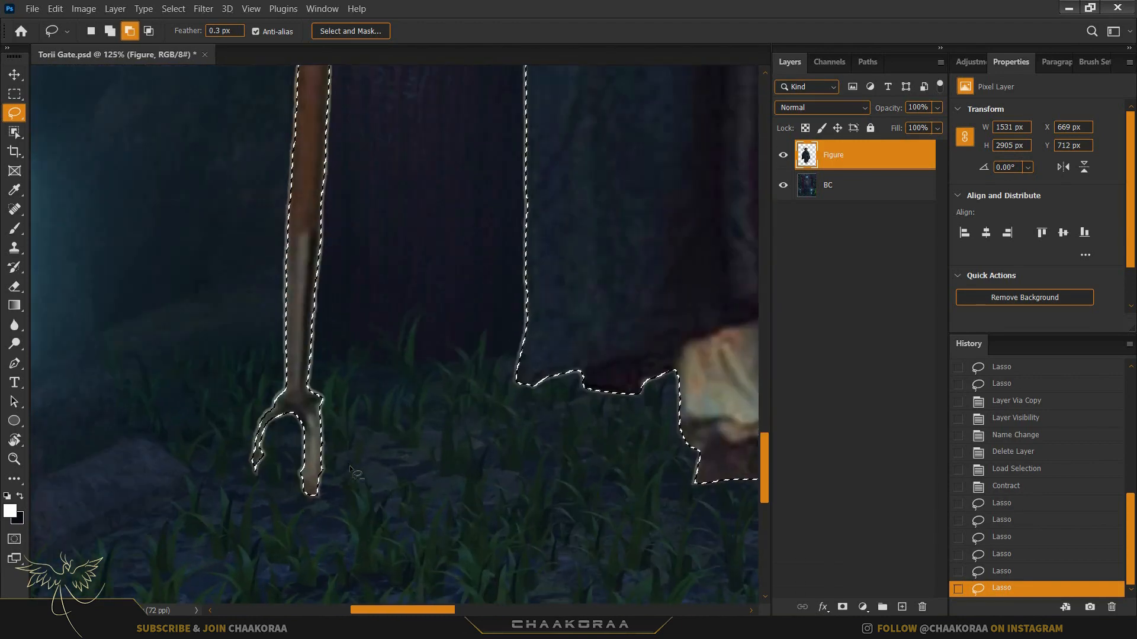
pyautogui.scroll(-3, 337, 444)
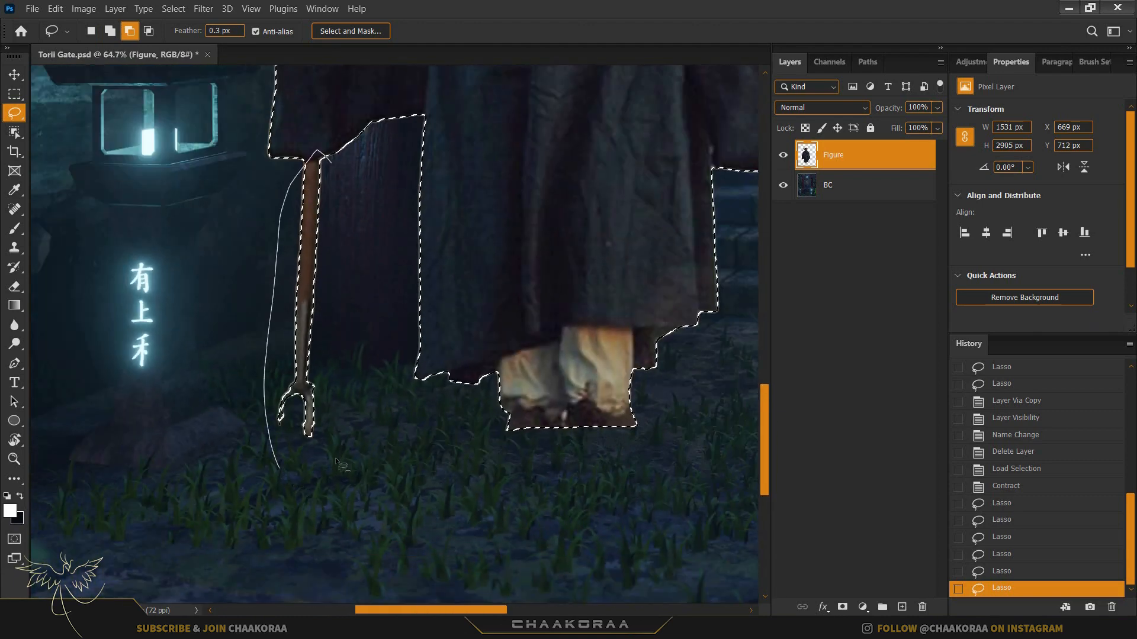
pyautogui.moveTo(368, 193); pyautogui.dragTo(323, 154)
pyautogui.scroll(1, 296, 203)
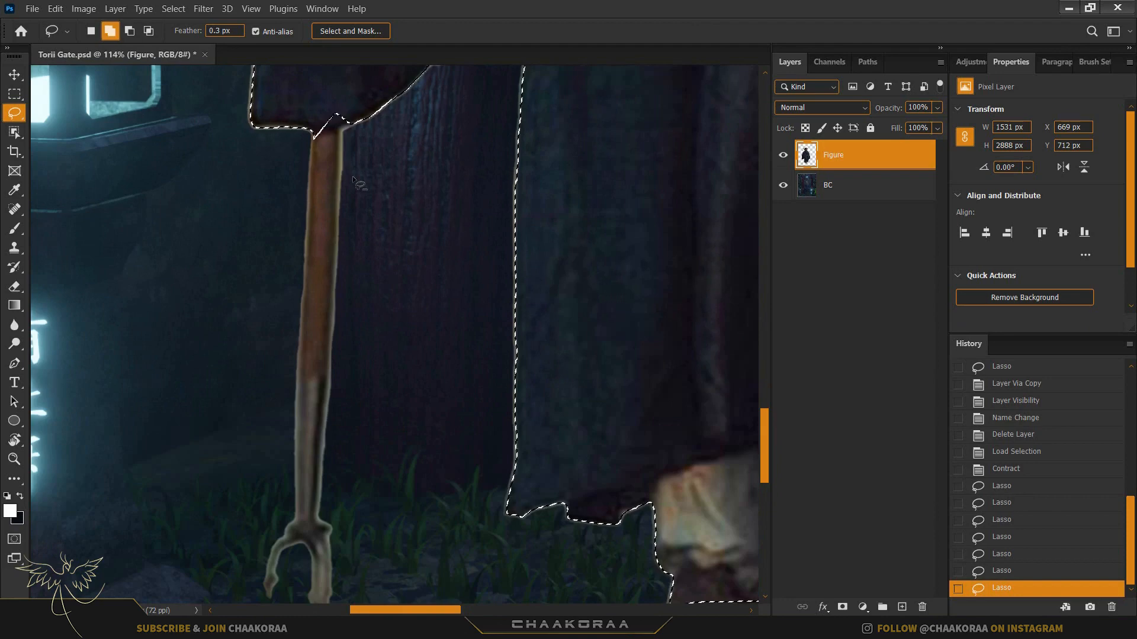
pyautogui.hotkey('ctrl', 'z')
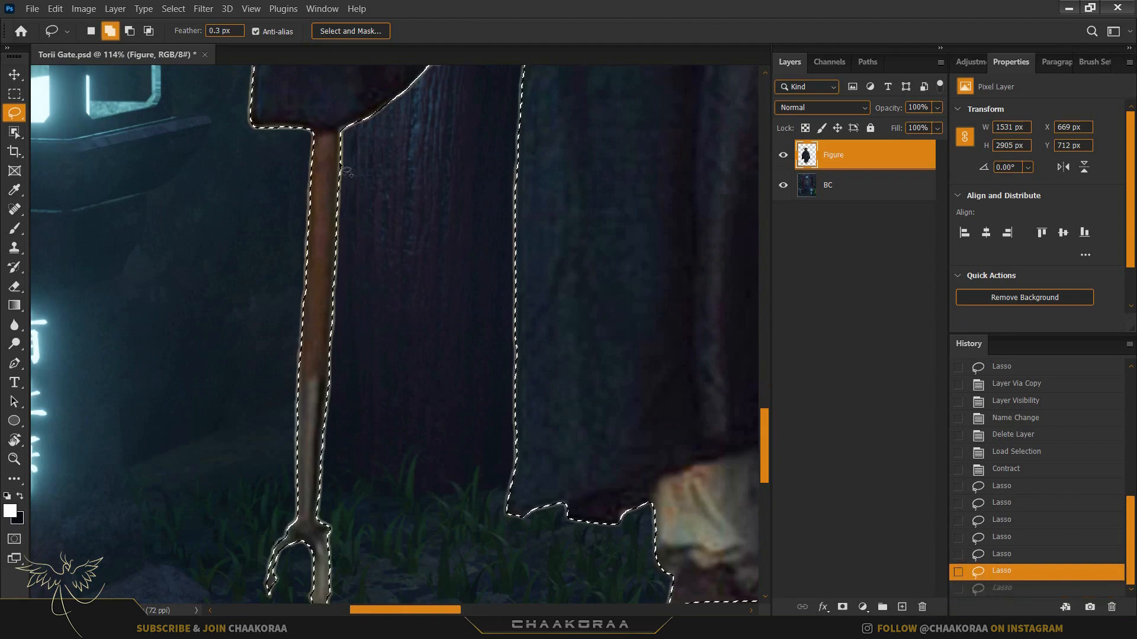
# - Clear the selected area from the Figure layer, and undo the deletion
pyautogui.scroll(4, 355, 201)
pyautogui.scroll(-8, 348, 193)
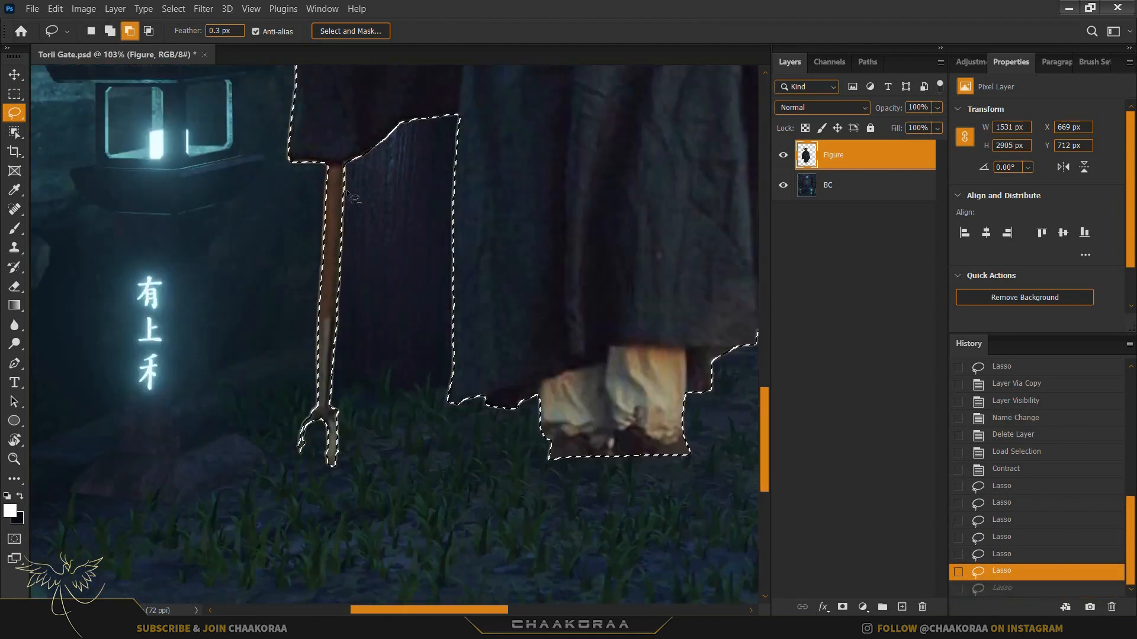
pyautogui.scroll(3, 514, 269)
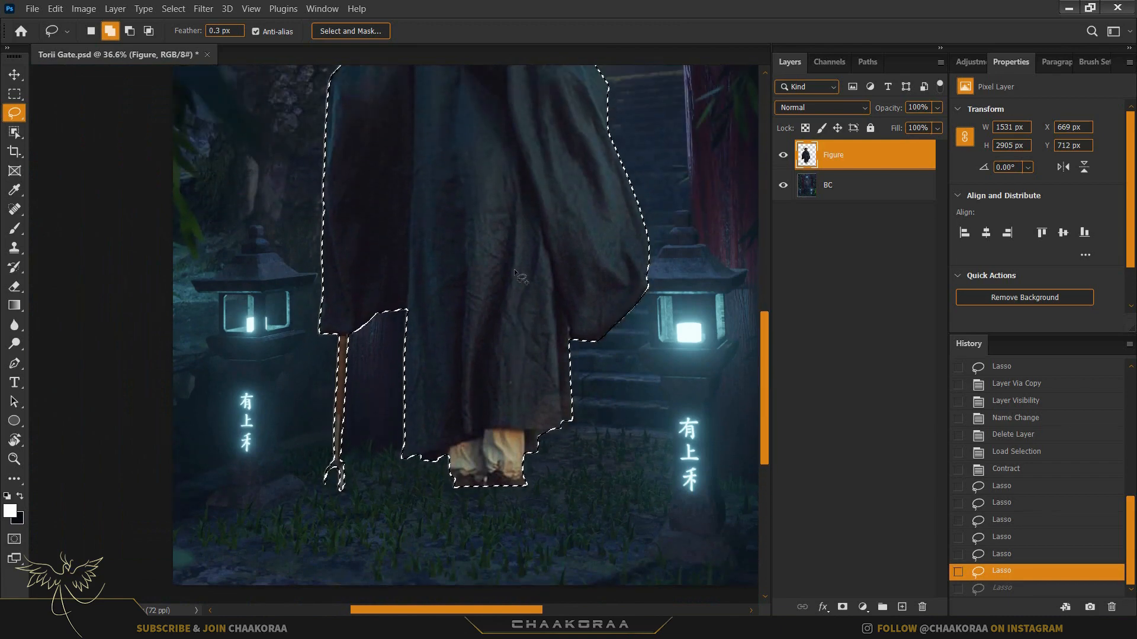
pyautogui.scroll(3, 514, 269)
pyautogui.scroll(3, 514, 270)
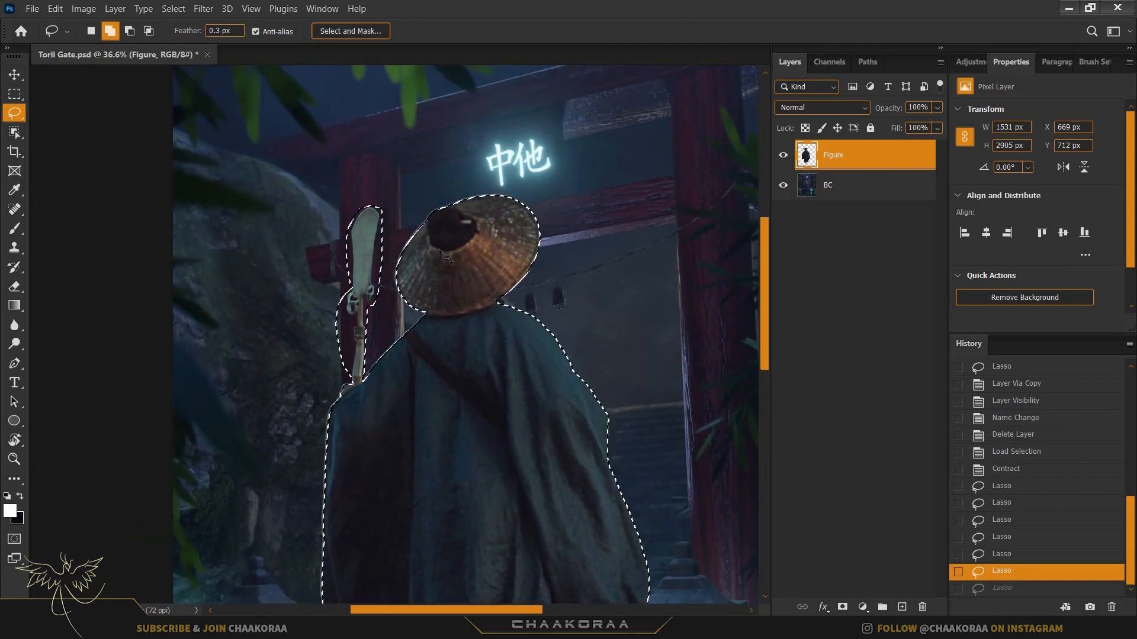
pyautogui.press('Delete')
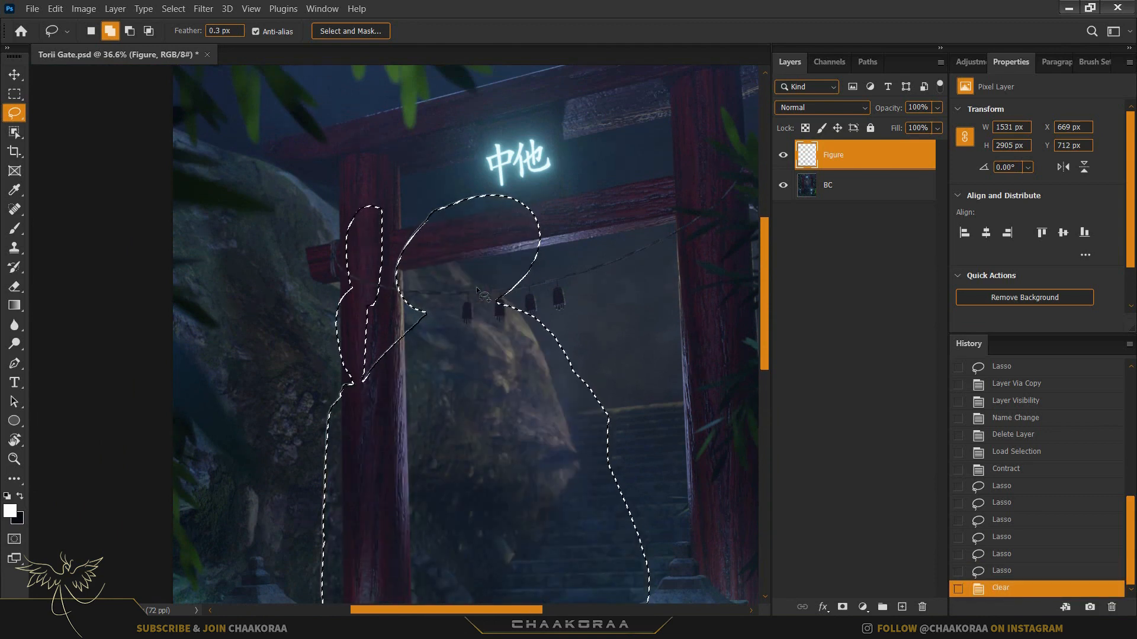
pyautogui.hotkey('ctrl', 'z')
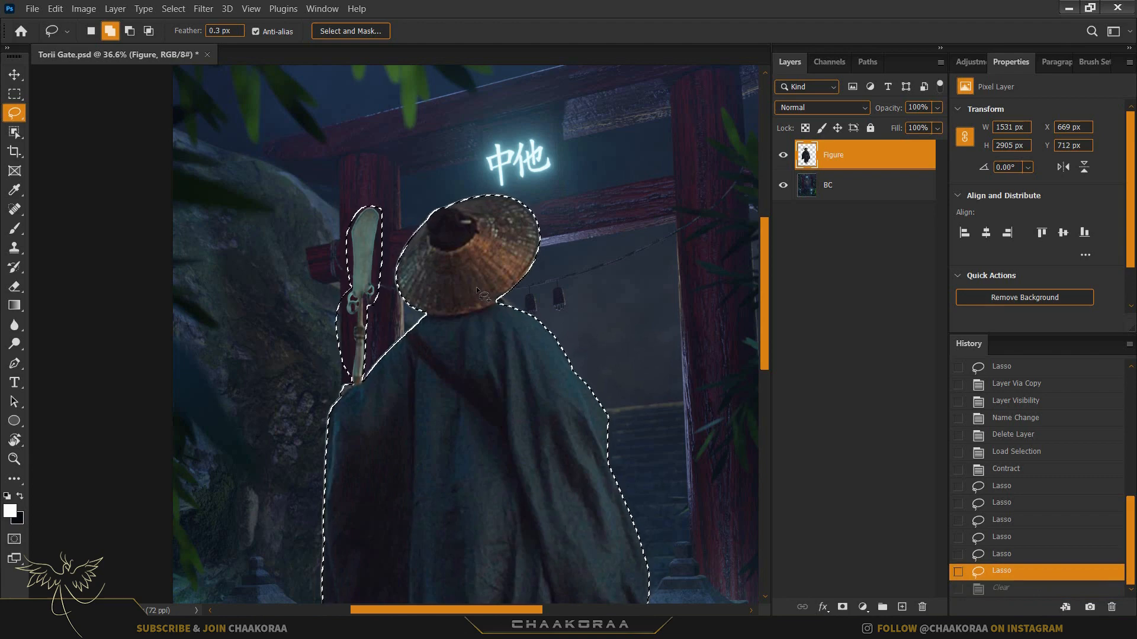
# - Invert the selection and delete the fringe outside the figure's contracted outline from the Figure layer
pyautogui.hotkey('ctrl', 'shift', 'i')
pyautogui.hotkey('ctrl', '0')
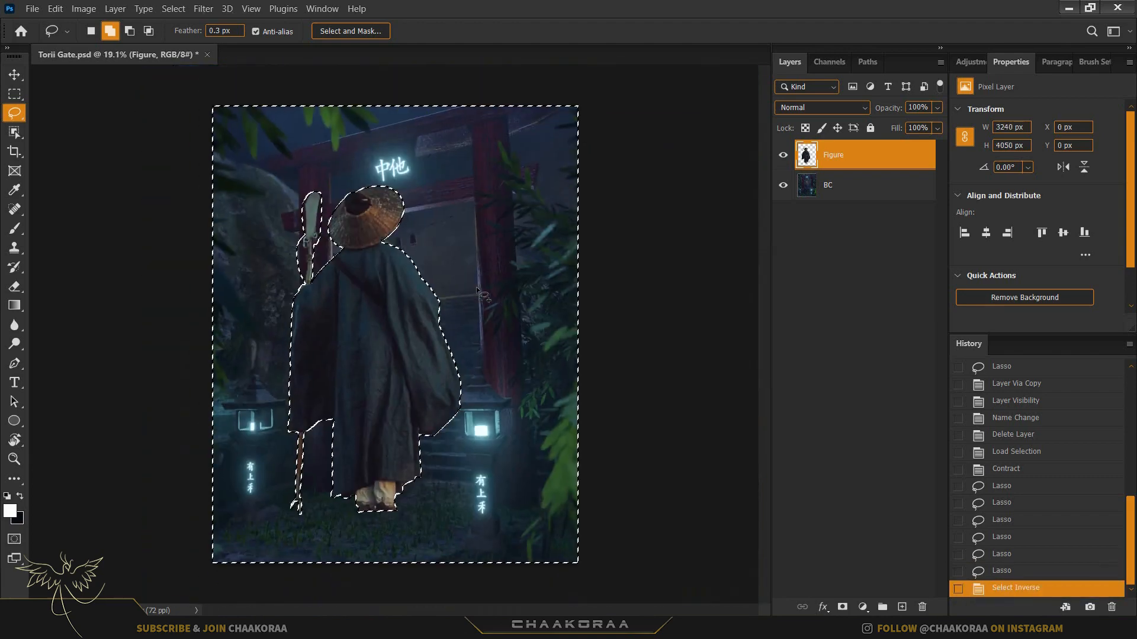
pyautogui.press('Delete')
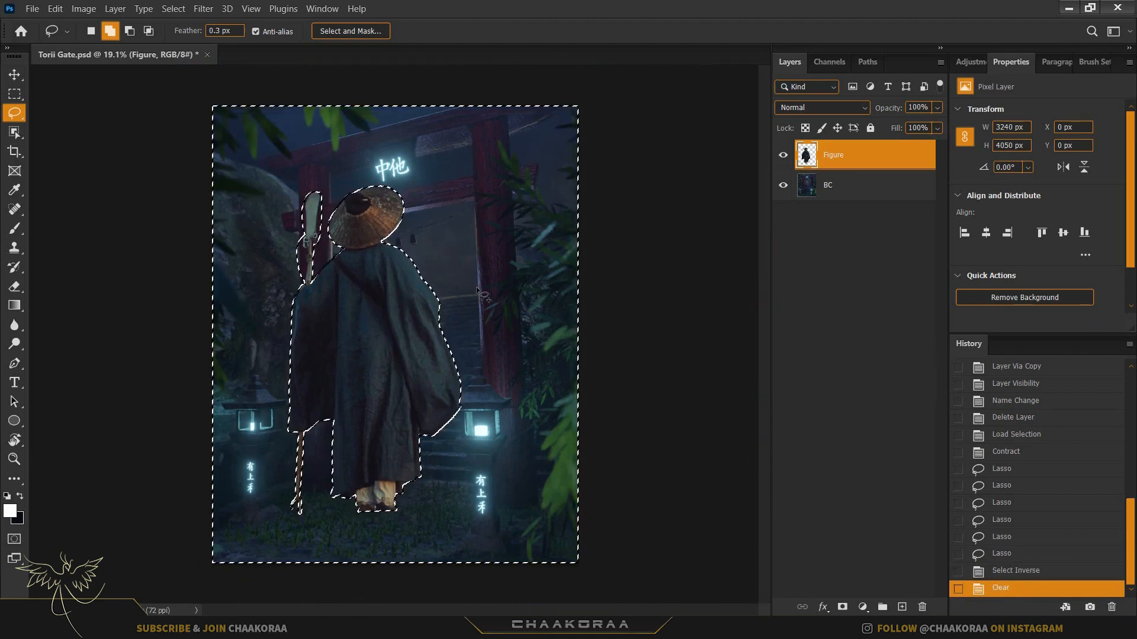
# - Drop the current selection, load the Figure layer's outline as a new selection and contract it by 2 pixels
pyautogui.hotkey('ctrl', 'd')
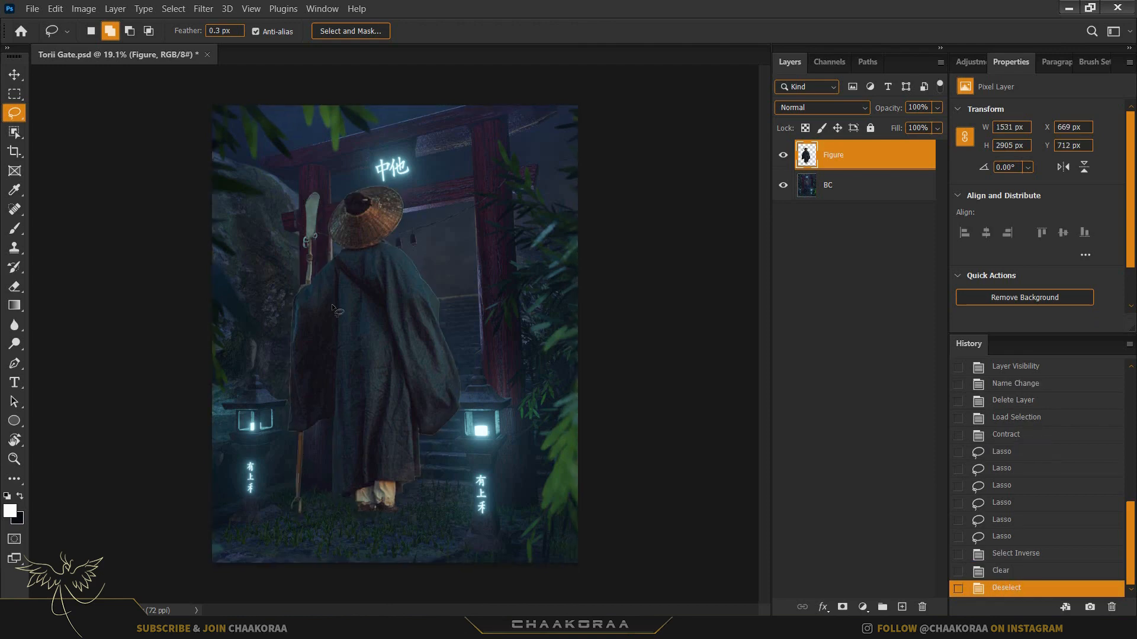
pyautogui.scroll(10, 426, 294)
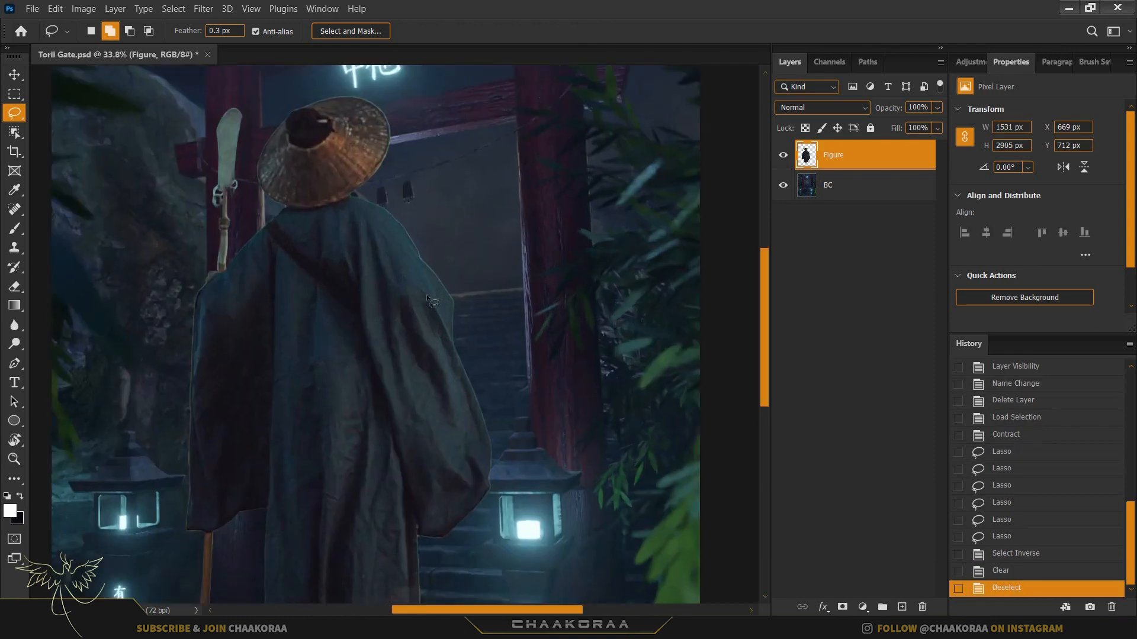
pyautogui.scroll(-5, 484, 294)
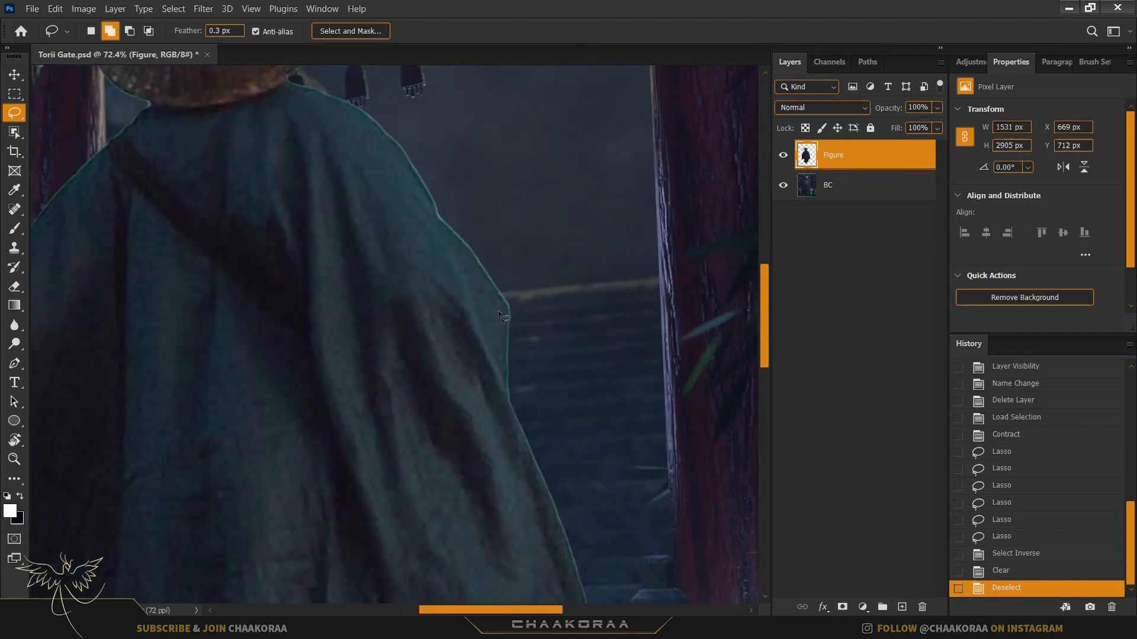
pyautogui.scroll(7, 421, 203)
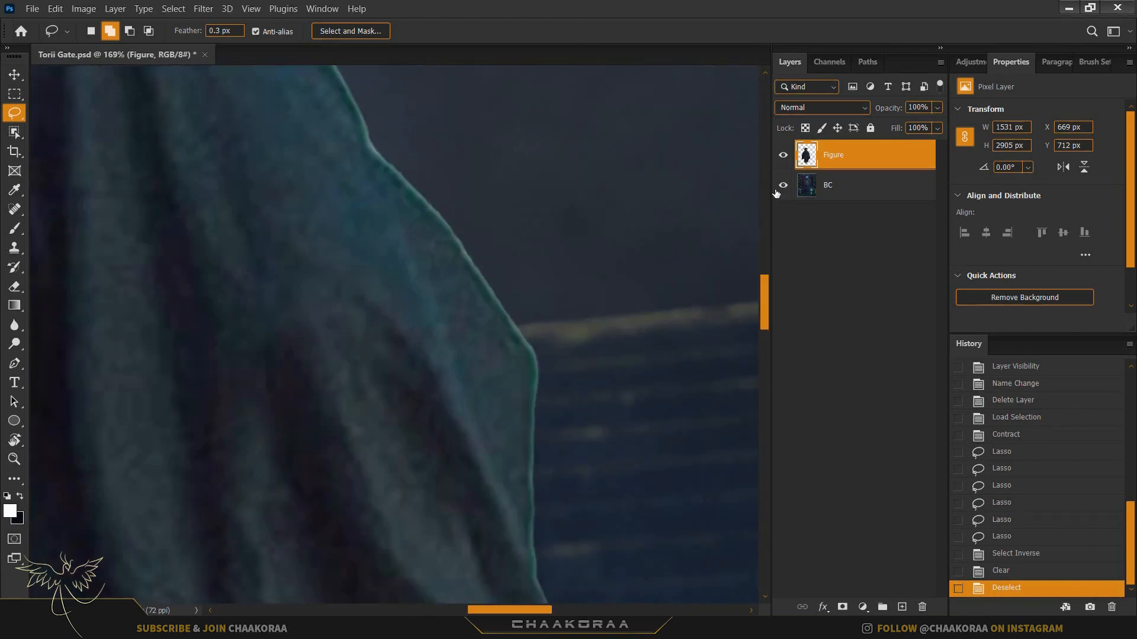
pyautogui.keyDown('ctrl'); pyautogui.click(807, 155); pyautogui.keyUp('ctrl')
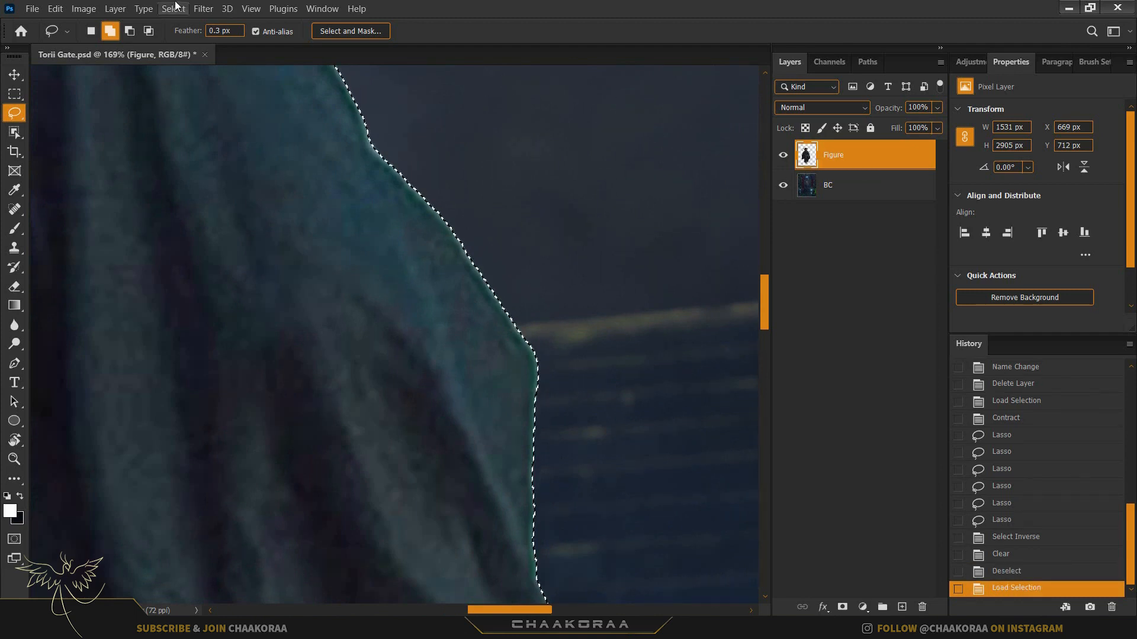
pyautogui.click(173, 8)
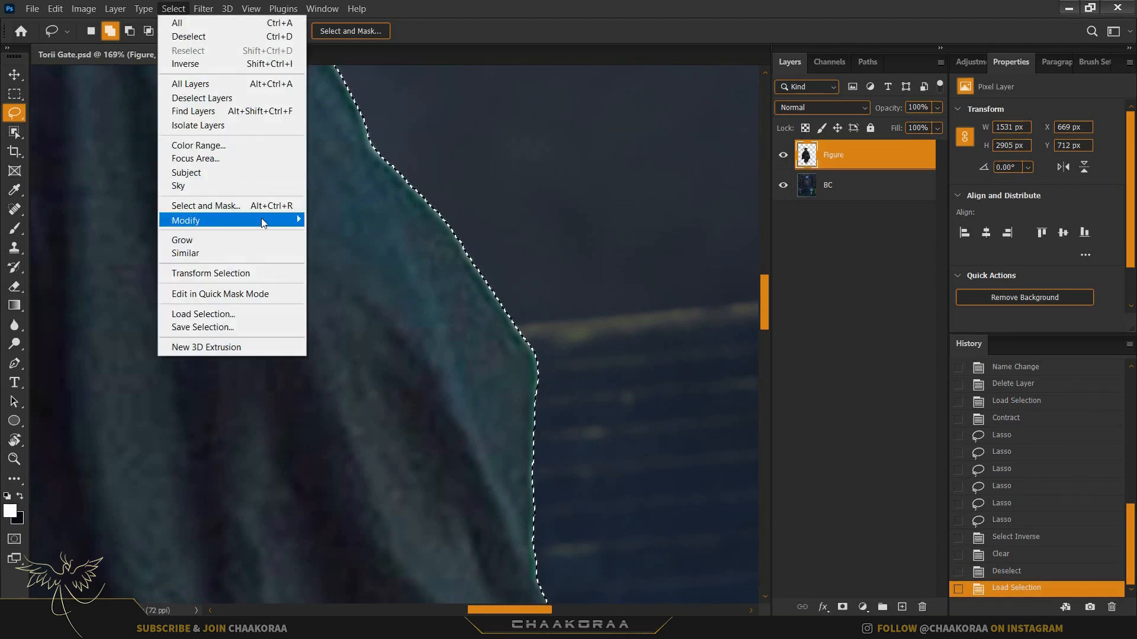
pyautogui.moveTo(261, 219)
pyautogui.click(356, 260)
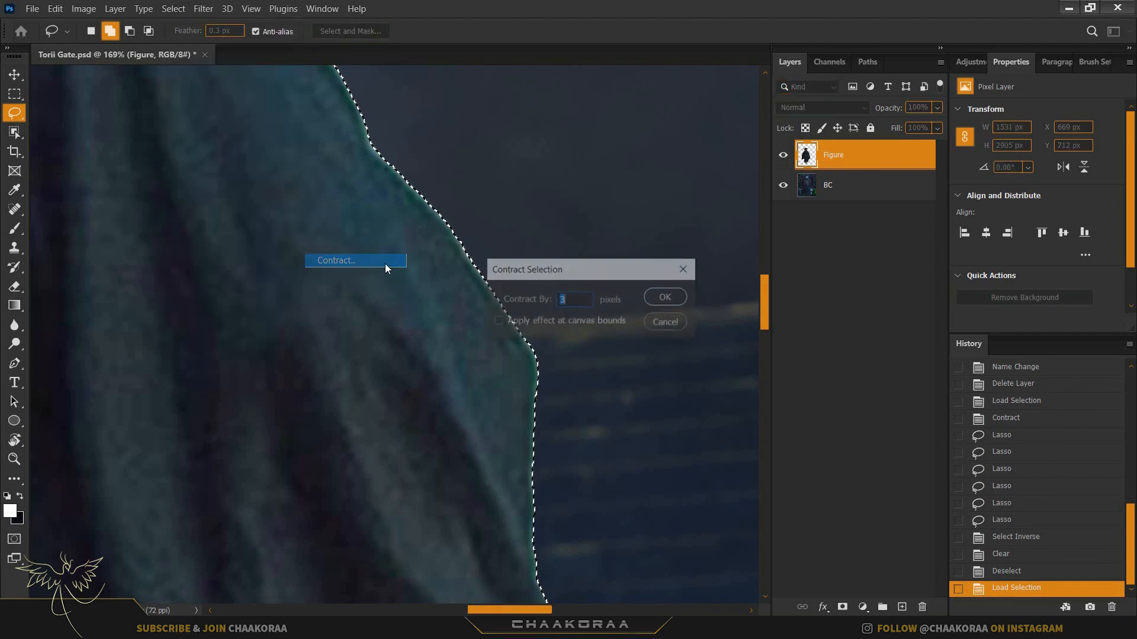
pyautogui.write('2')
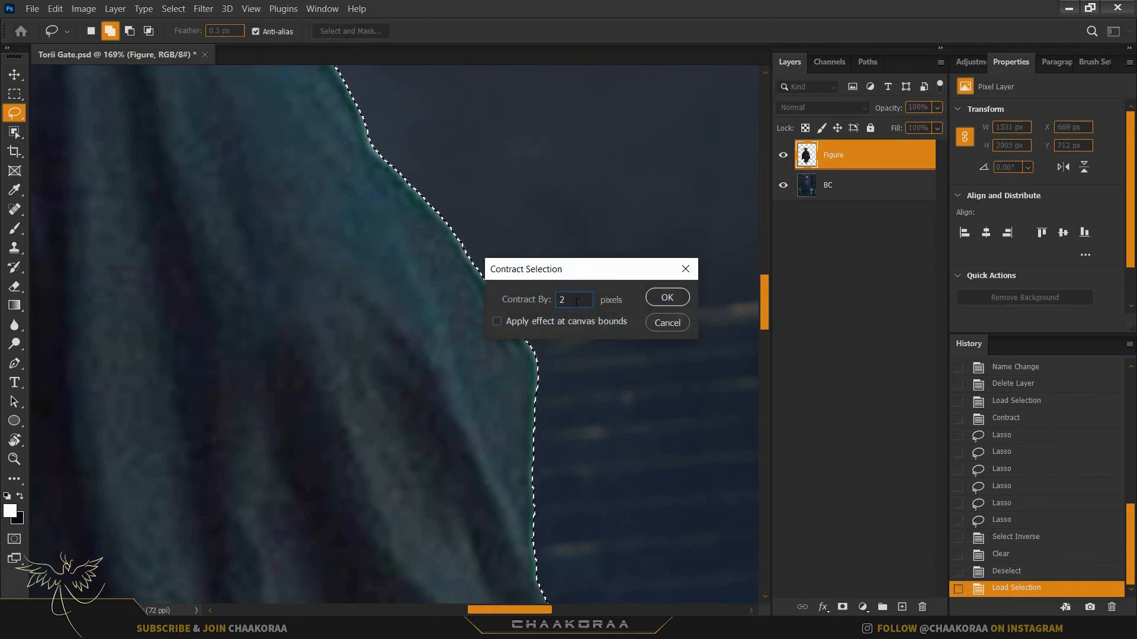
pyautogui.press('Return')
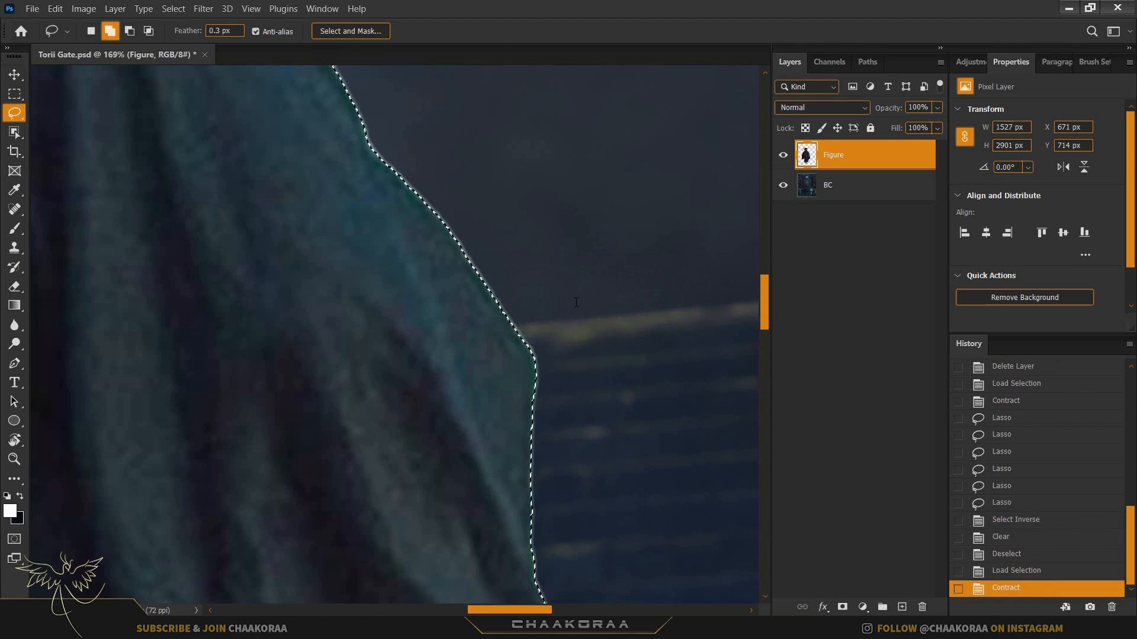
# - Add the upper staff's shaft and the ornamental rings below its blade to the selection with loose lasso loops
pyautogui.scroll(-5, 519, 371)
pyautogui.scroll(-3, 520, 371)
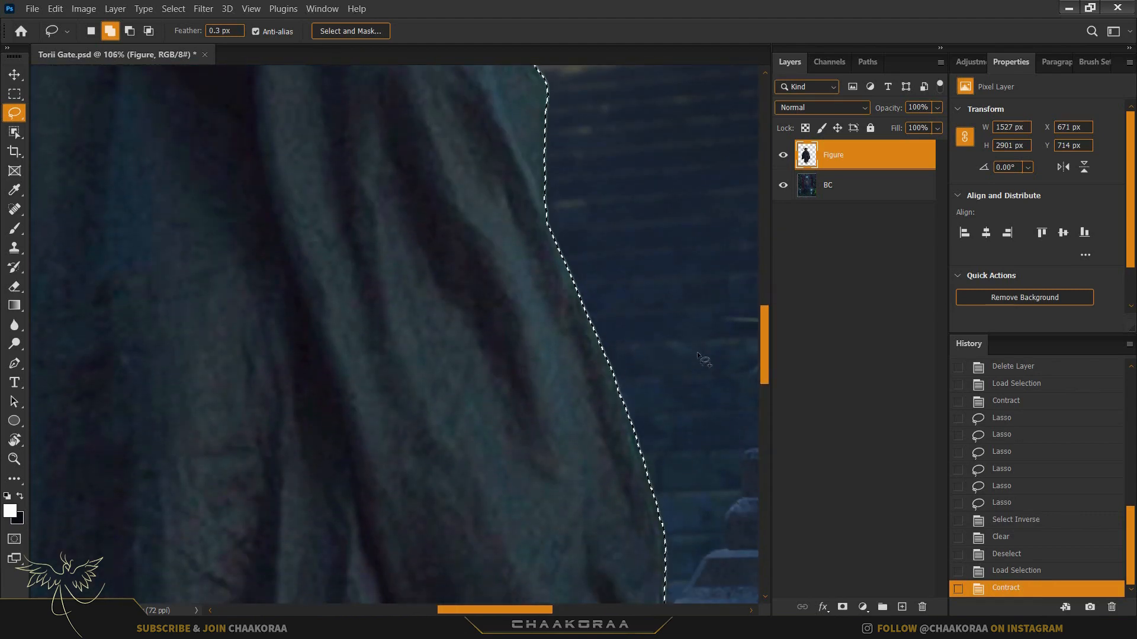
pyautogui.moveTo(761, 327); pyautogui.dragTo(762, 446)
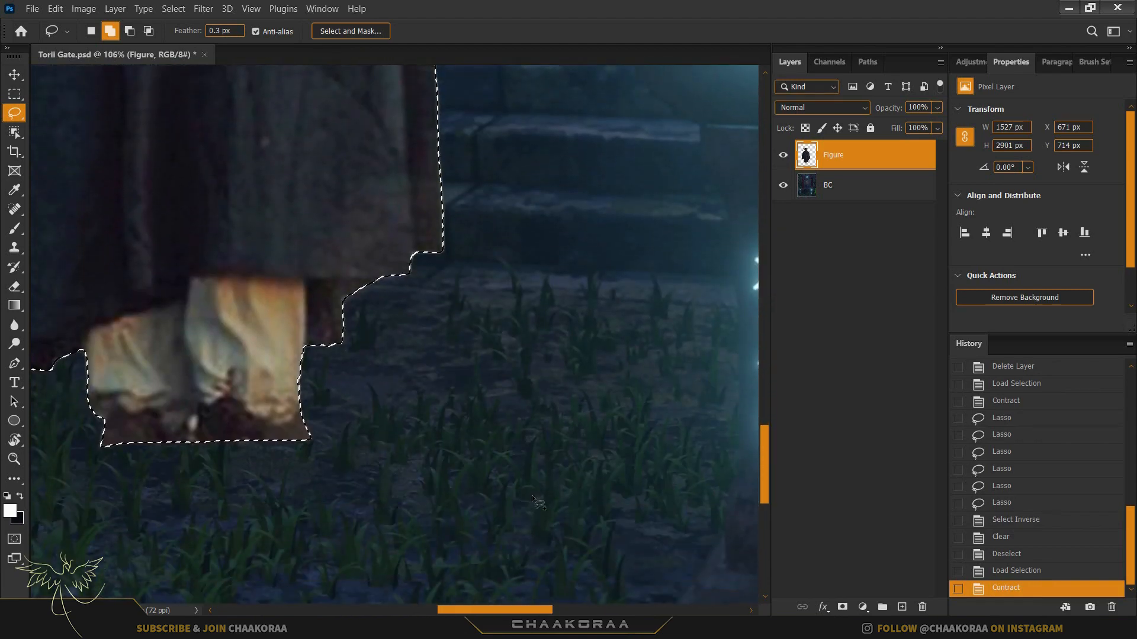
pyautogui.moveTo(500, 611); pyautogui.dragTo(417, 613)
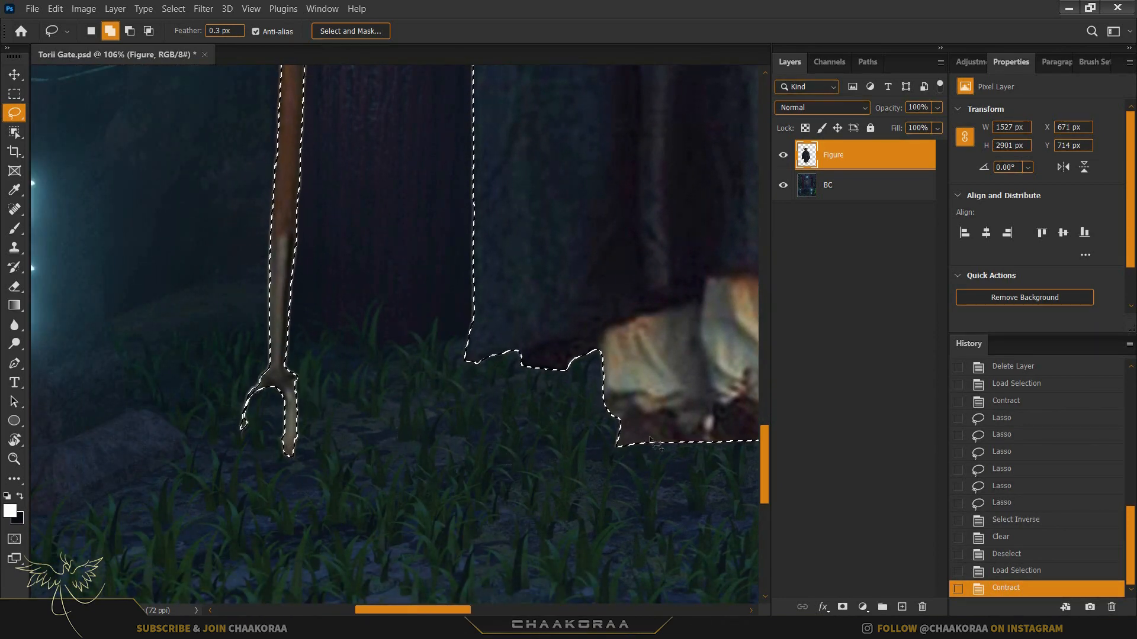
pyautogui.moveTo(762, 432); pyautogui.dragTo(767, 259)
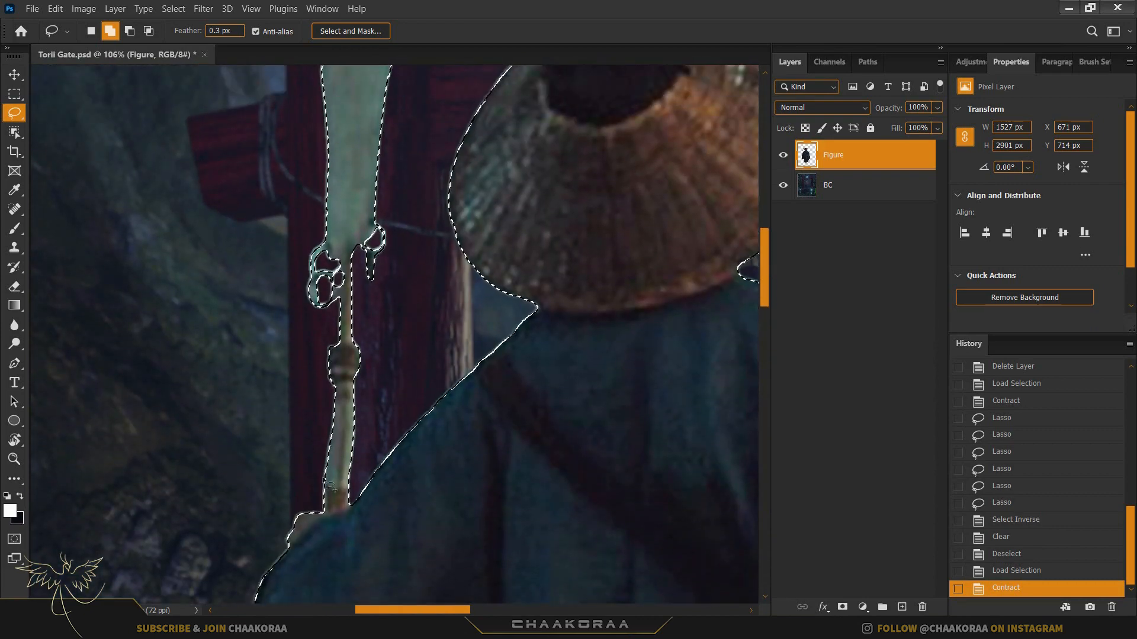
pyautogui.scroll(4, 357, 508)
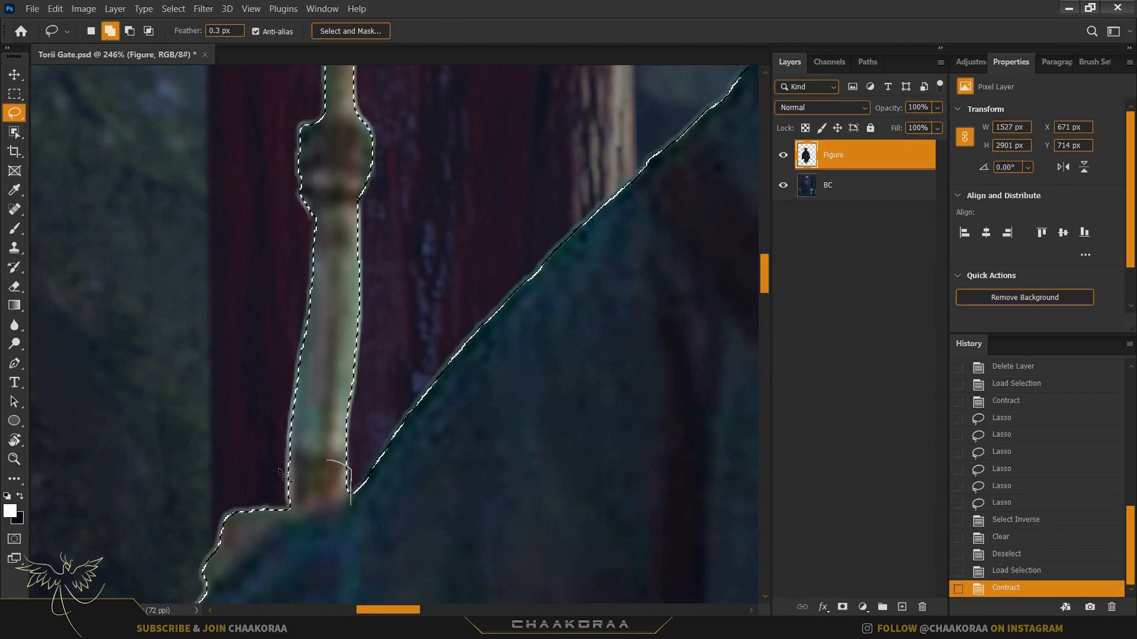
pyautogui.moveTo(278, 498); pyautogui.dragTo(284, 505)
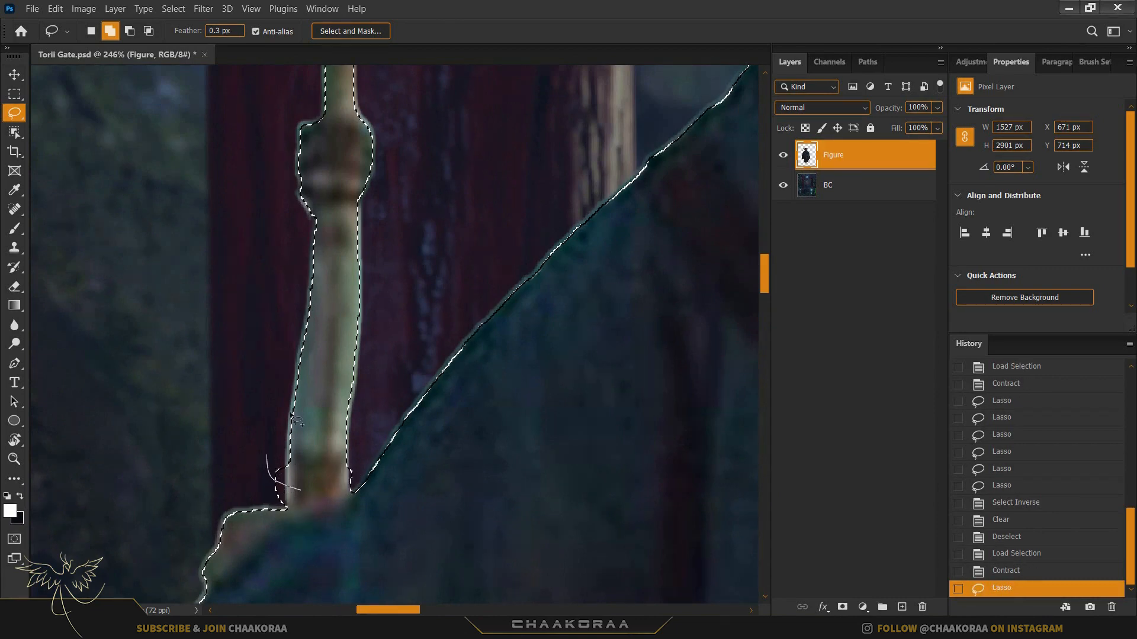
pyautogui.moveTo(377, 411)
pyautogui.mouseDown()
pyautogui.moveTo(330, 469)
pyautogui.moveTo(339, 422)
pyautogui.moveTo(302, 316)
pyautogui.mouseUp()
pyautogui.scroll(-5, 339, 423)
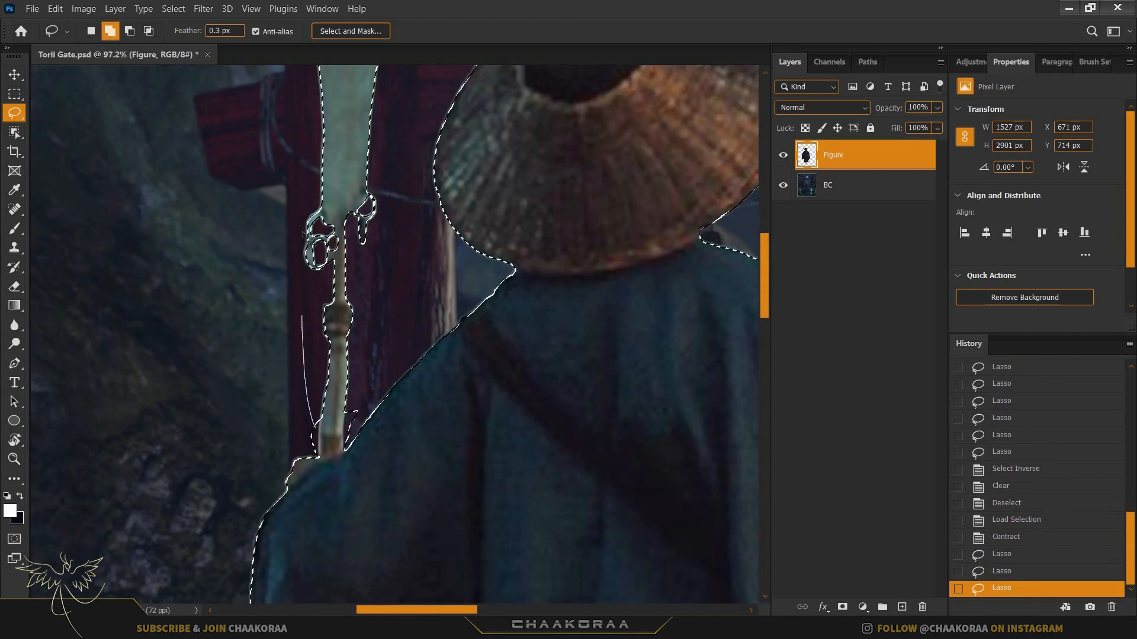
pyautogui.moveTo(352, 419); pyautogui.dragTo(347, 428)
pyautogui.scroll(6, 349, 415)
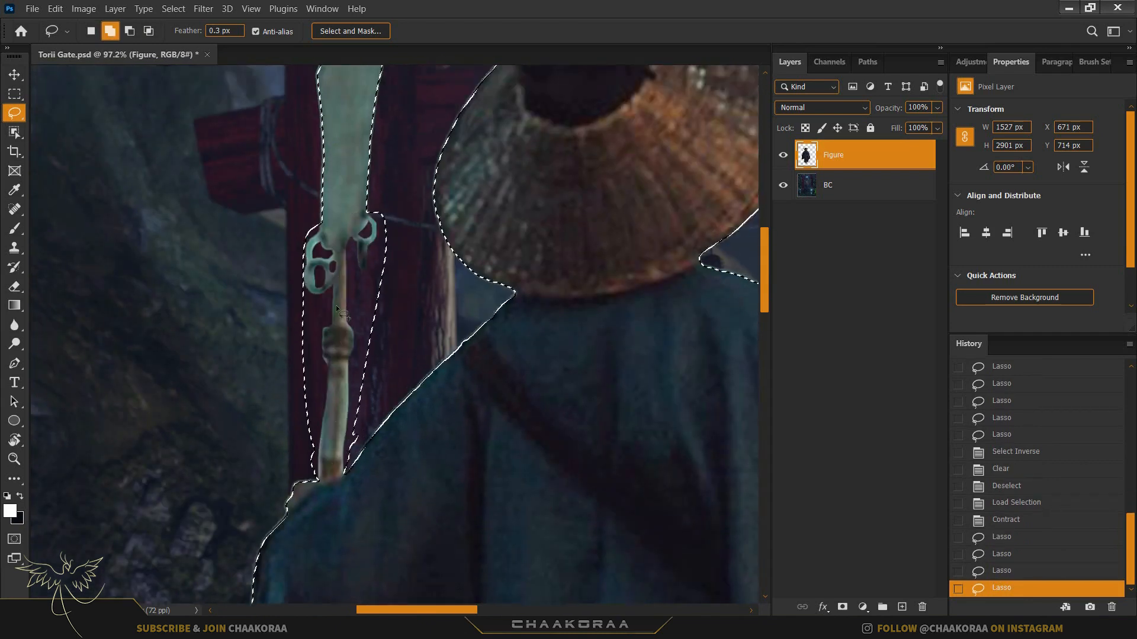
# - Lasso the staff's whole blade and the outer side of the rings into the selection with a loose margin
pyautogui.moveTo(365, 367); pyautogui.dragTo(425, 217)
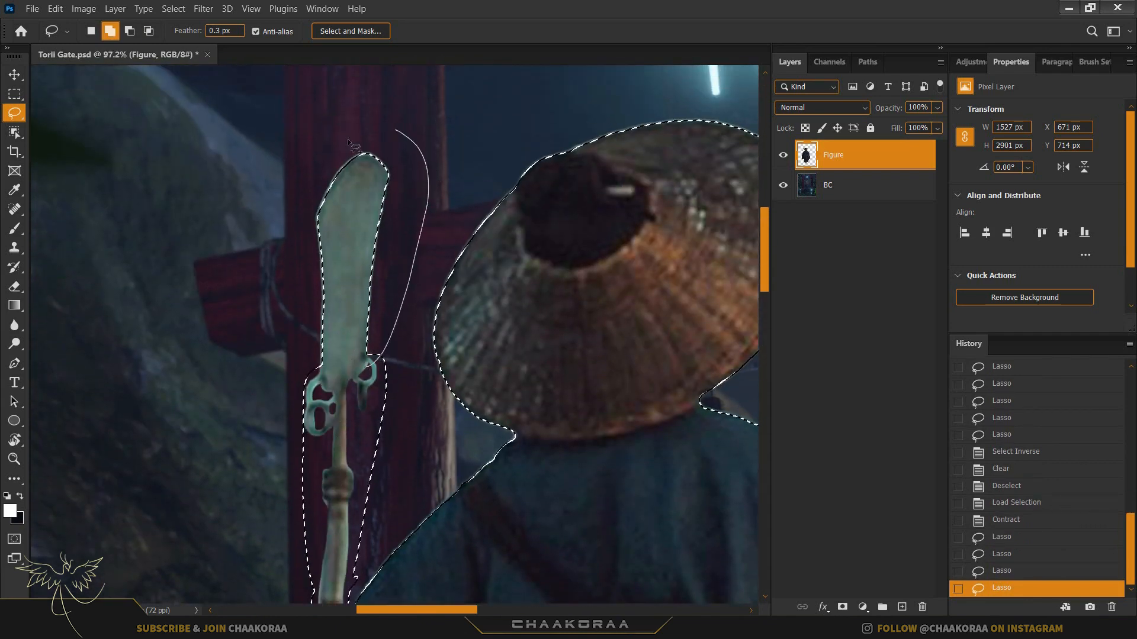
pyautogui.moveTo(309, 451); pyautogui.dragTo(309, 450)
pyautogui.scroll(4, 329, 414)
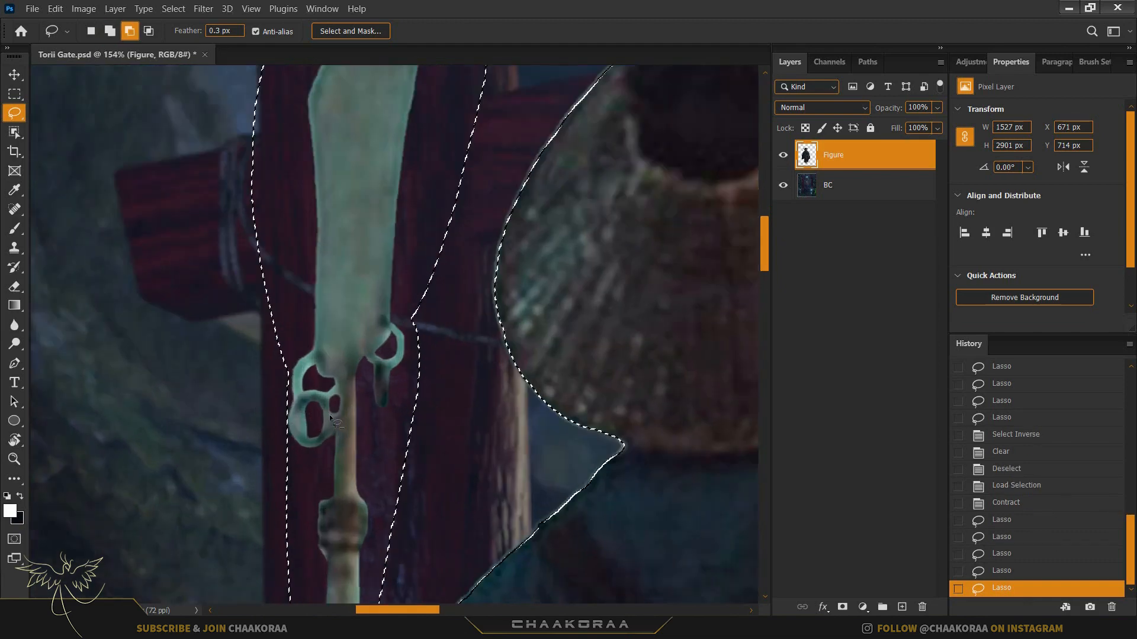
pyautogui.moveTo(278, 339)
pyautogui.mouseDown()
pyautogui.moveTo(263, 358)
pyautogui.moveTo(274, 468)
pyautogui.mouseUp()
pyautogui.scroll(-8, 386, 353)
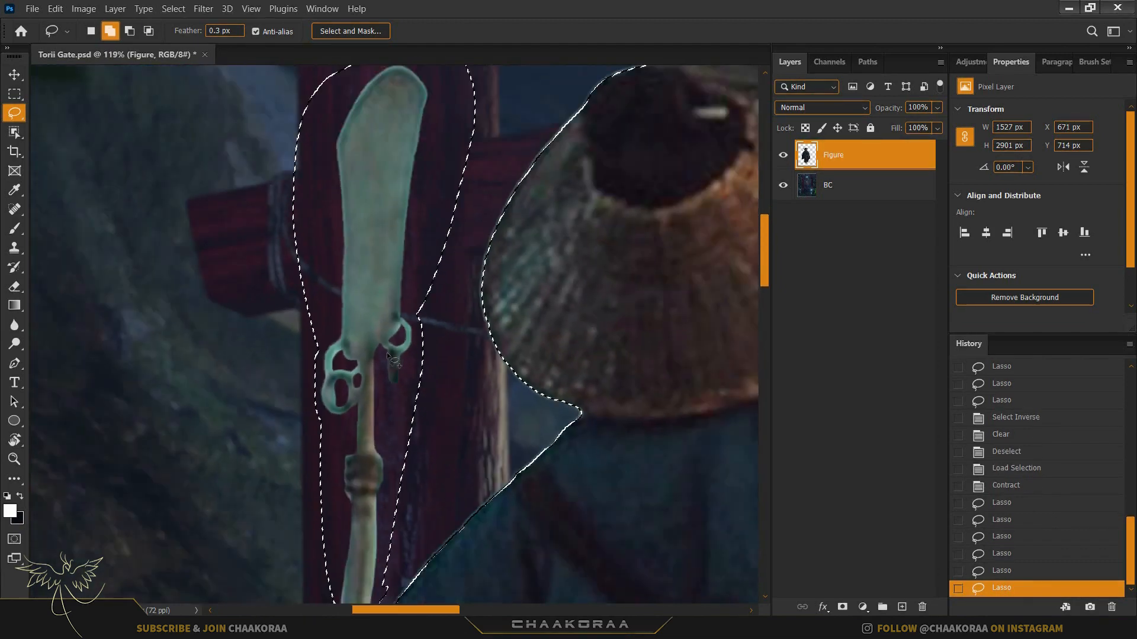
# - Invert the selection, delete the remaining fringe outside the outline from the Figure layer, and deselect
pyautogui.hotkey('ctrl', 'shift', 'i')
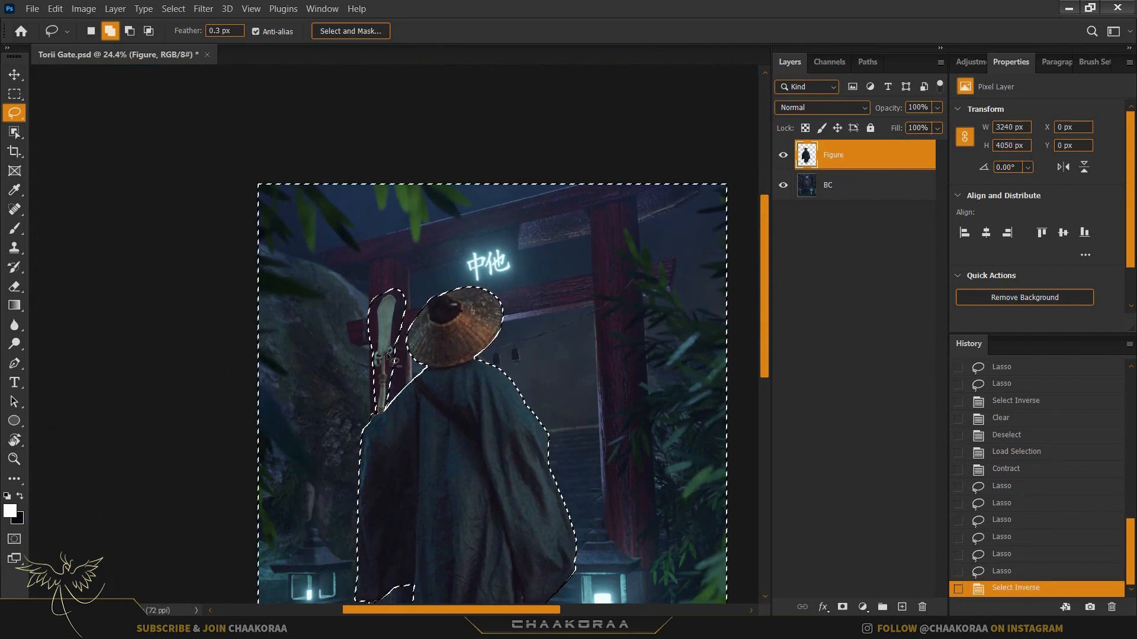
pyautogui.press('Delete')
pyautogui.hotkey('ctrl', 'd')
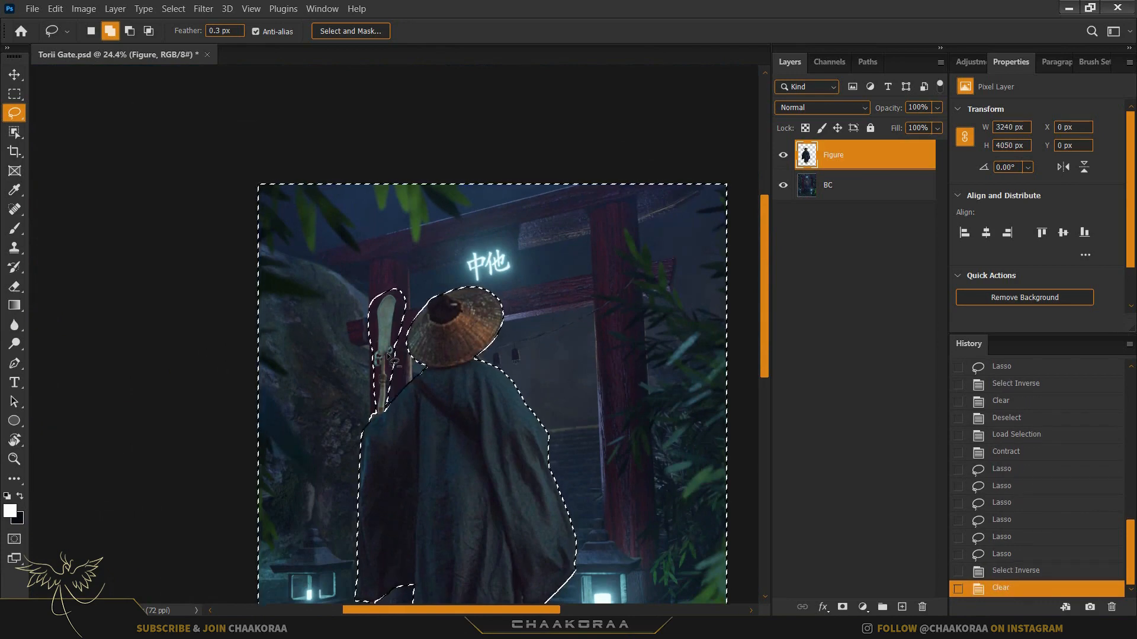
# - Lasso the thick right prong at the staff's forked foot and copy it to a new layer
pyautogui.scroll(-2, 545, 424)
pyautogui.scroll(3, 545, 424)
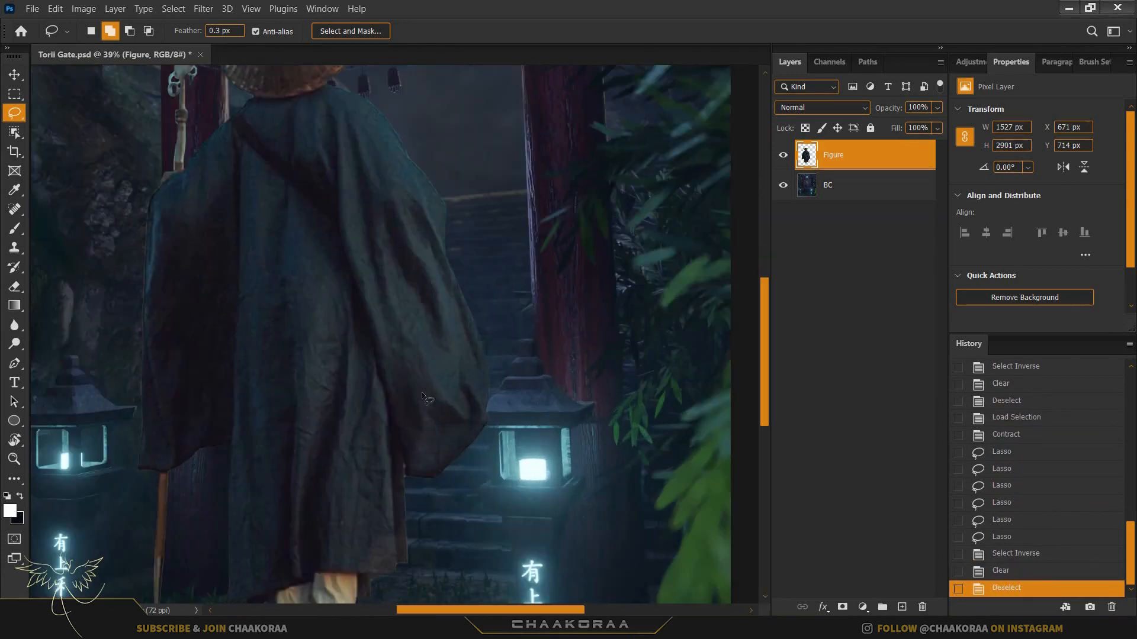
pyautogui.scroll(2, 423, 389)
pyautogui.scroll(1, 421, 388)
pyautogui.moveTo(407, 400); pyautogui.dragTo(512, 298)
pyautogui.moveTo(506, 433); pyautogui.dragTo(601, 335)
pyautogui.moveTo(125, 337); pyautogui.dragTo(354, 319)
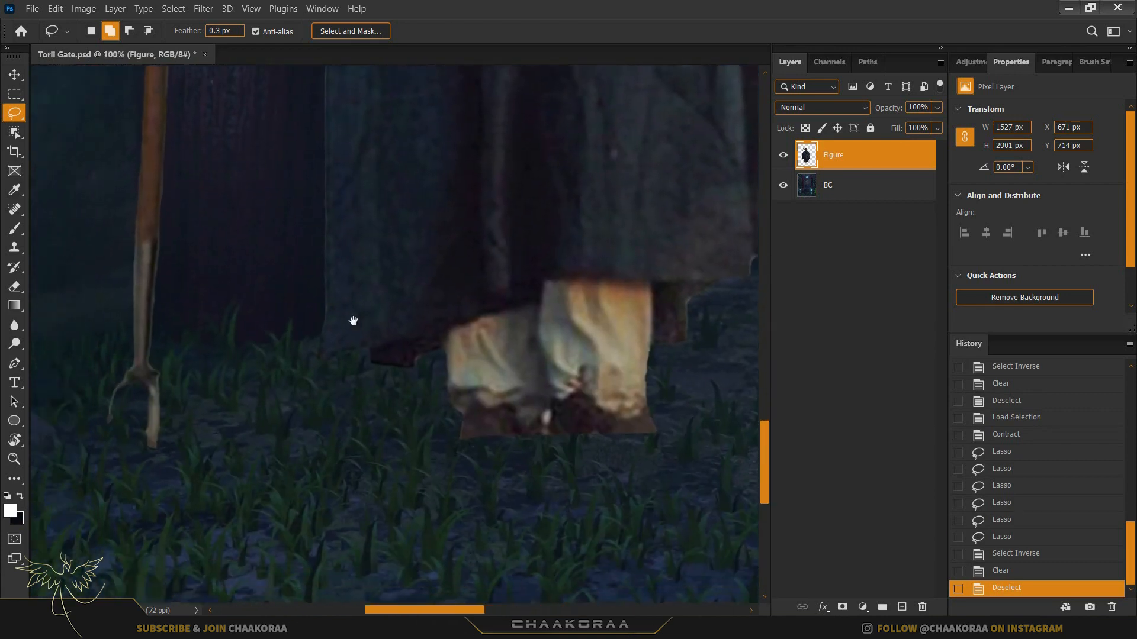
pyautogui.scroll(2, 338, 392)
pyautogui.moveTo(341, 416); pyautogui.dragTo(440, 407)
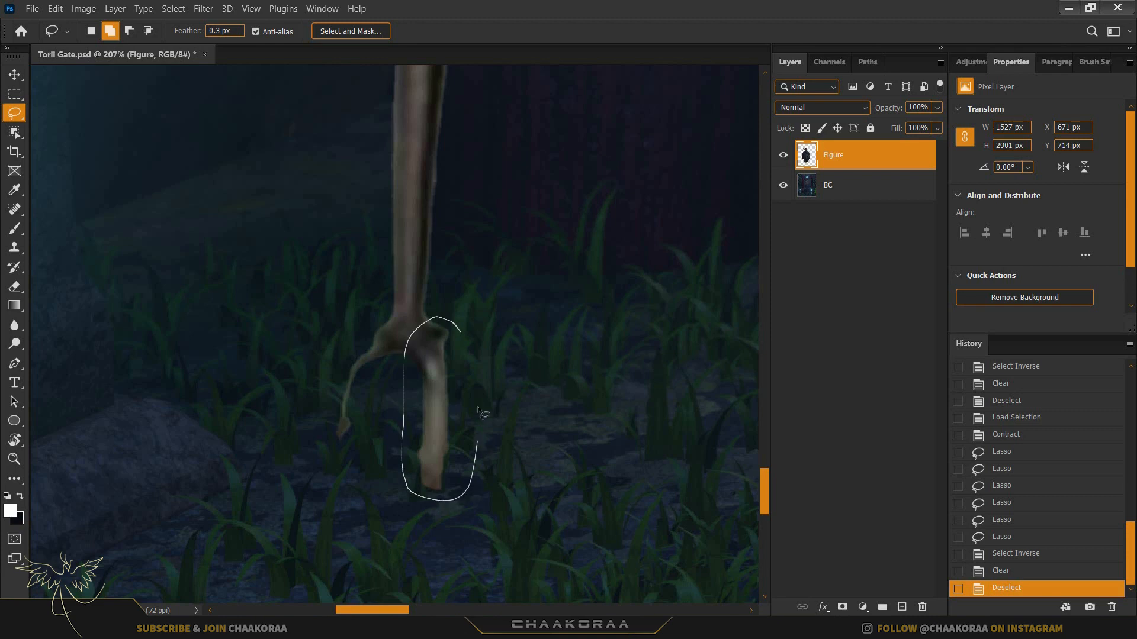
pyautogui.moveTo(480, 410); pyautogui.dragTo(468, 349)
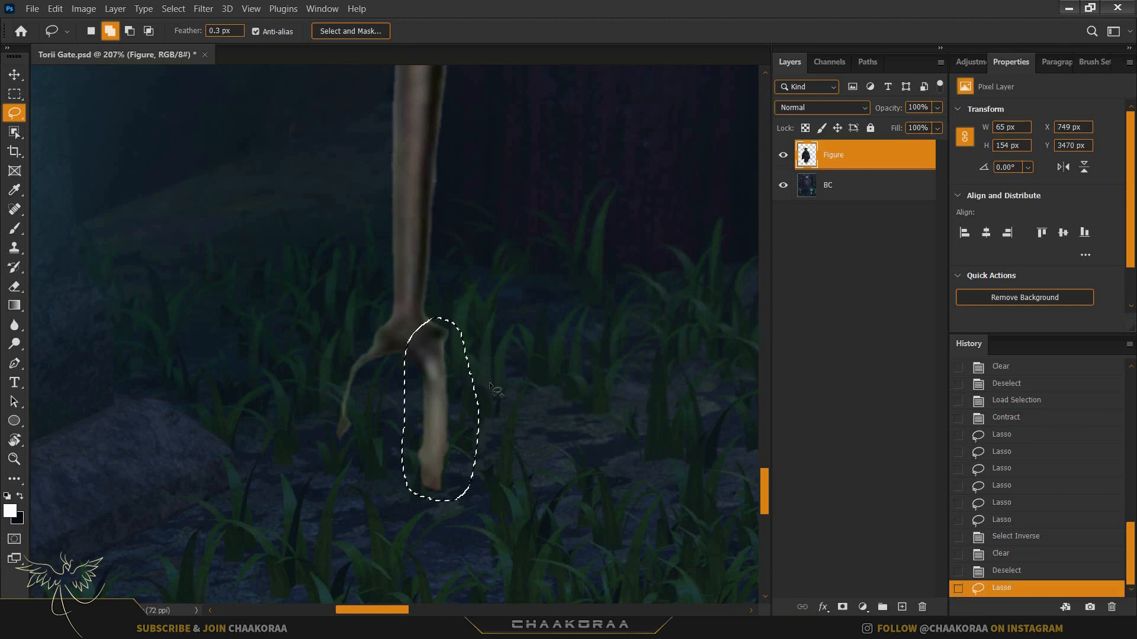
pyautogui.hotkey('ctrl', 'j')
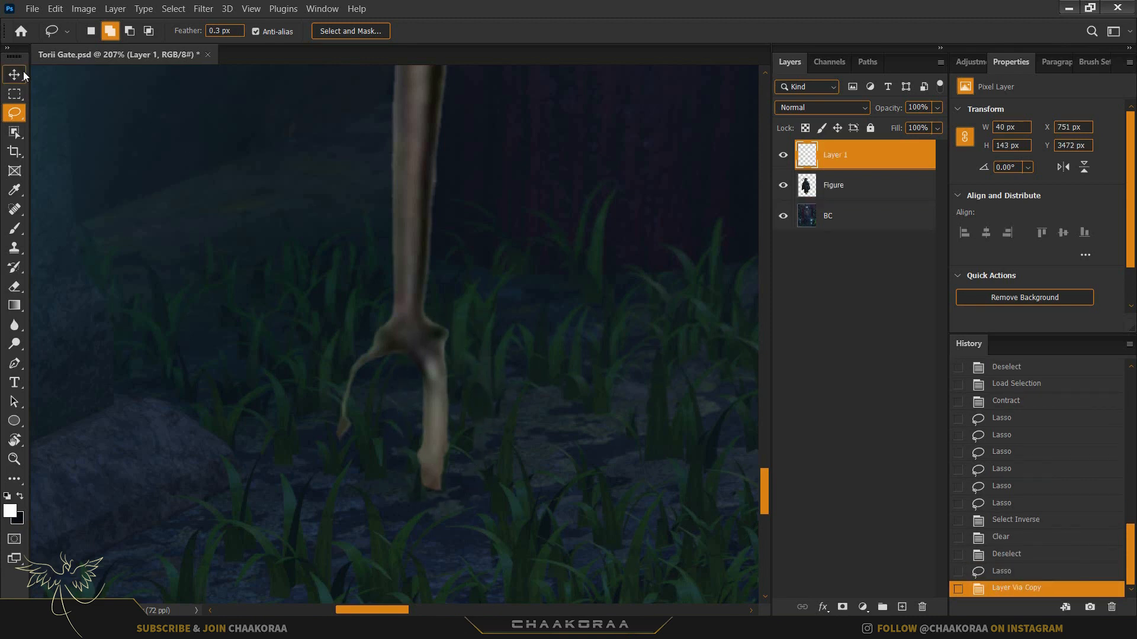
# - Move the copied prong over to the left side of the staff's fork and flip it horizontally
pyautogui.click(23, 72)
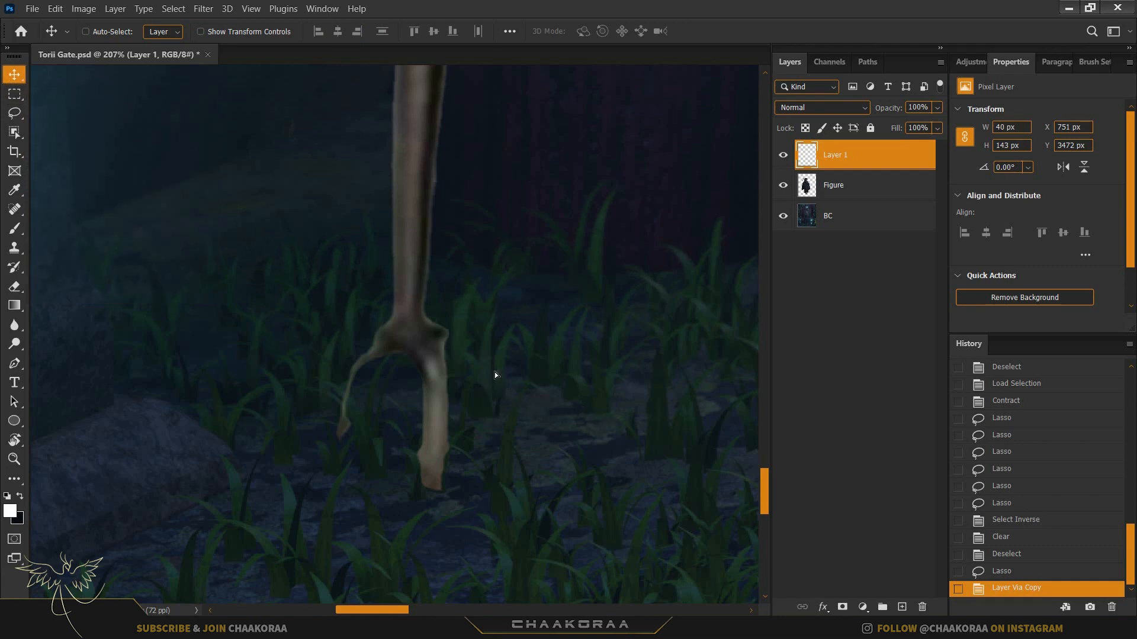
pyautogui.moveTo(495, 372); pyautogui.dragTo(396, 366)
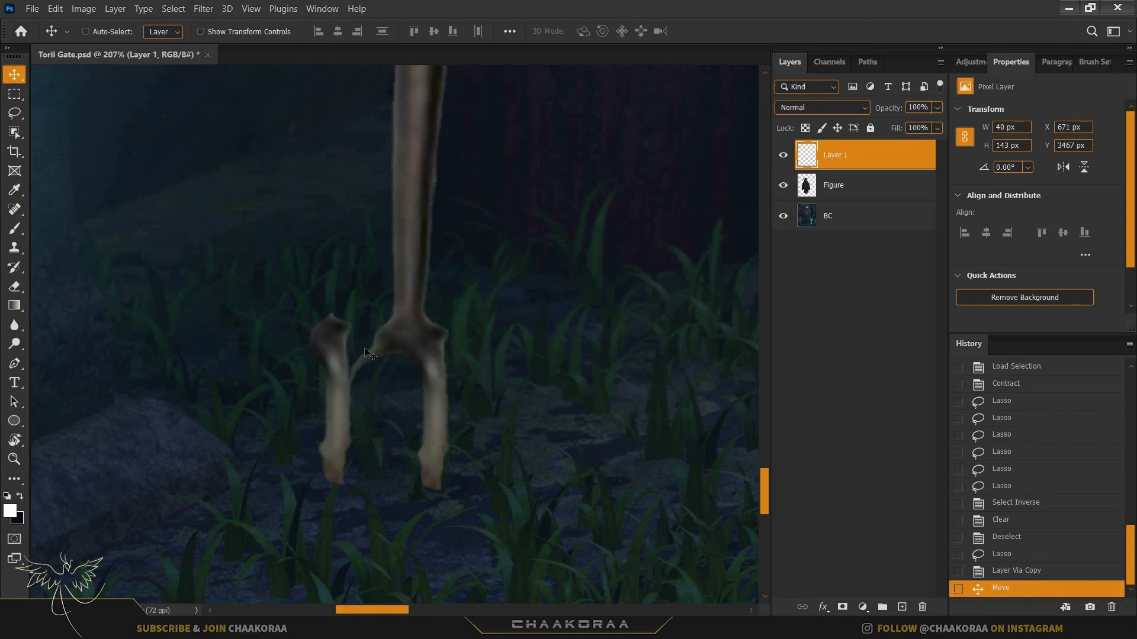
pyautogui.hotkey('ctrl', 't')
pyautogui.rightClick(370, 344)
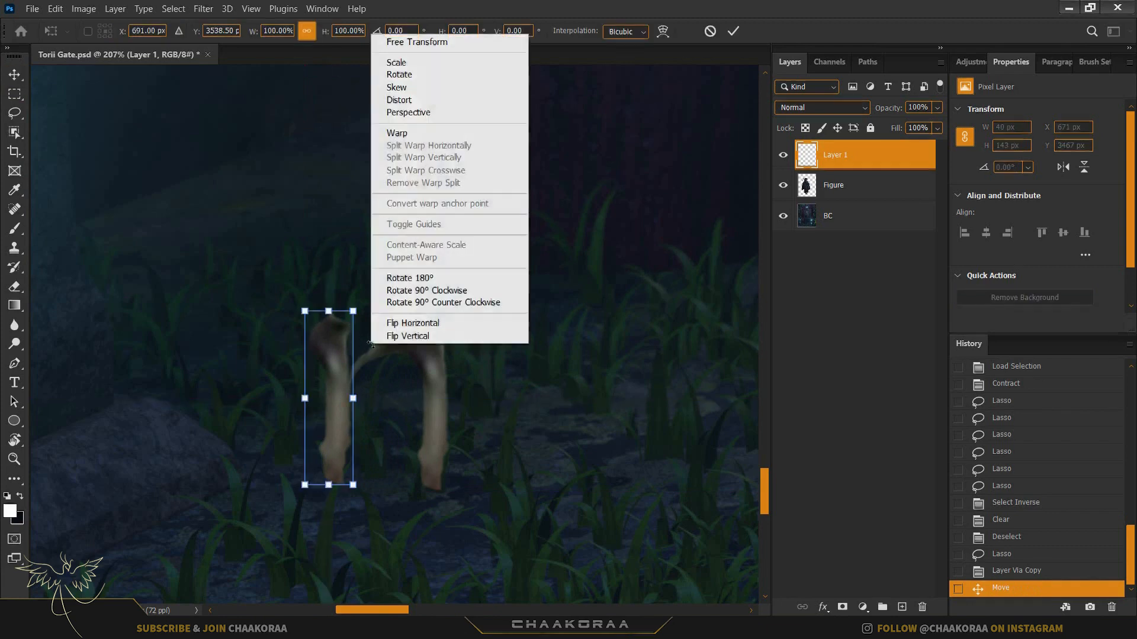
pyautogui.click(421, 325)
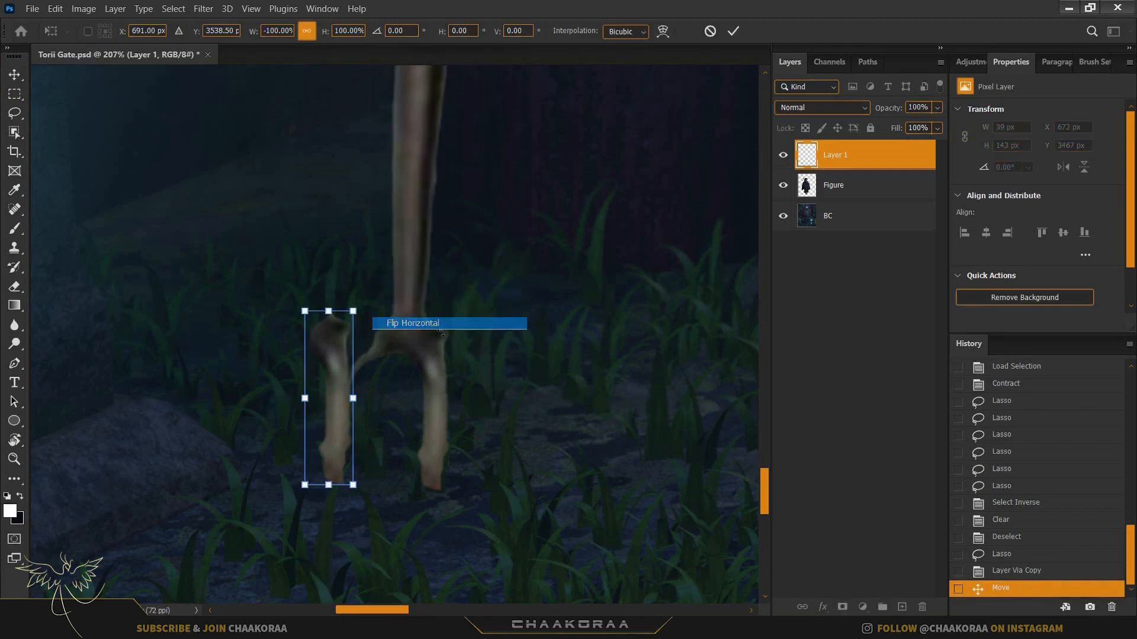
# - Fit the mirrored prong against the left side of the fork, rotating it slightly so it slants outward
pyautogui.click(14, 74)
pyautogui.moveTo(359, 379); pyautogui.dragTo(404, 381)
pyautogui.hotkey('ctrl', 't')
pyautogui.moveTo(499, 339); pyautogui.dragTo(510, 361)
pyautogui.moveTo(385, 358); pyautogui.dragTo(408, 360)
pyautogui.click(19, 77)
# - Blend the mirrored prong's top into the staff's fork with soft eraser strokes at 13% opacity, ending with a 54 px brush
pyautogui.scroll(5, 400, 316)
pyautogui.scroll(-2, 707, 216)
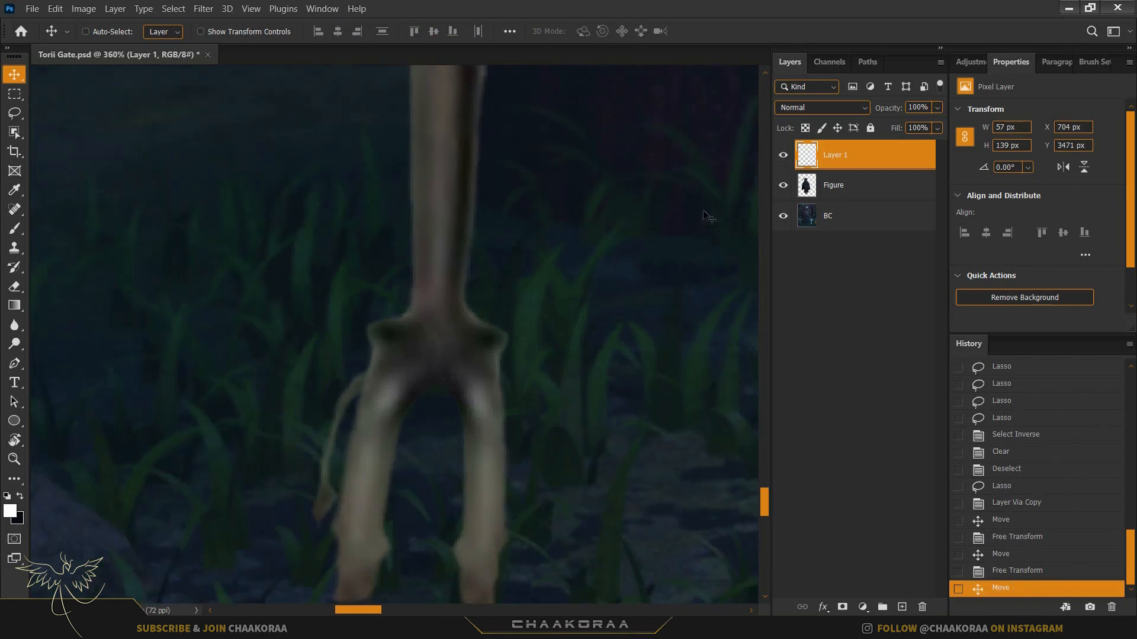
pyautogui.press('e')
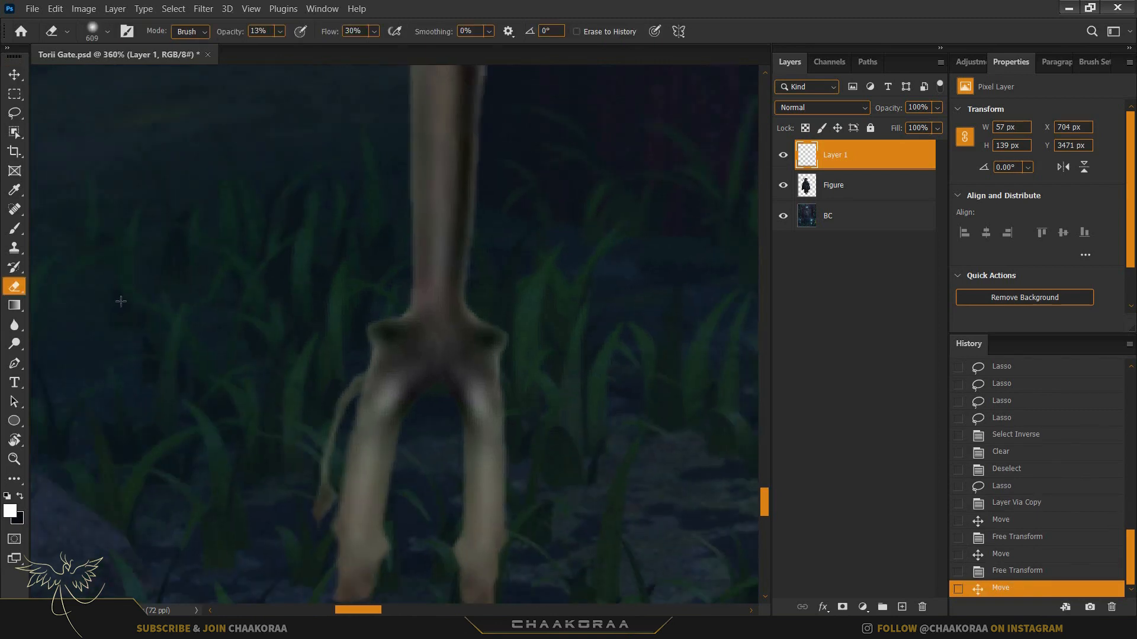
pyautogui.click(18, 292)
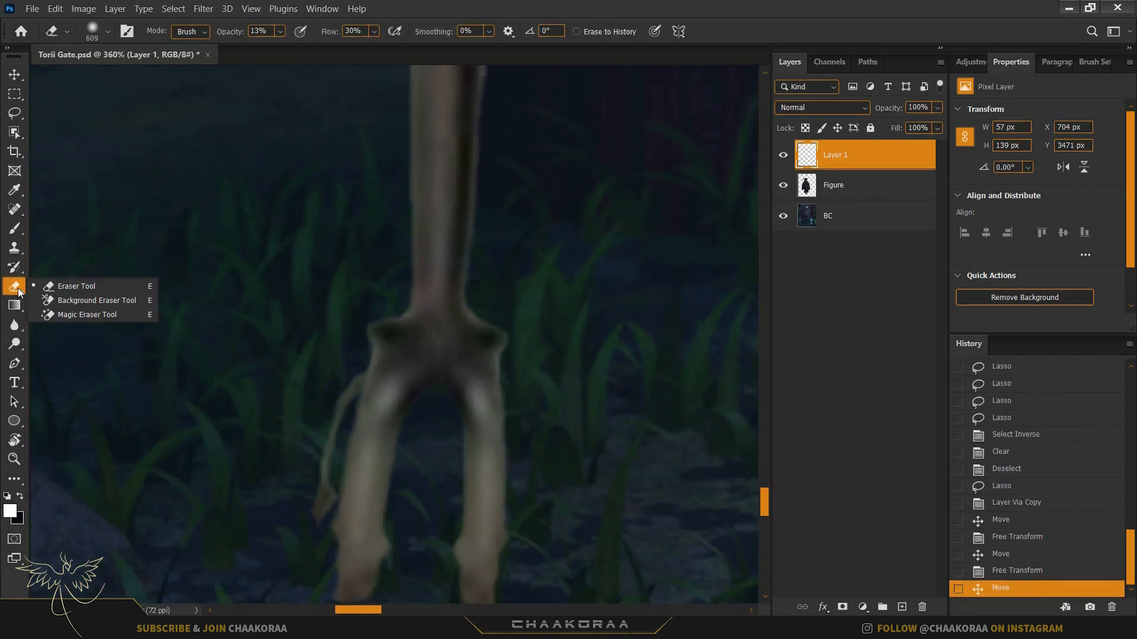
pyautogui.click(21, 291)
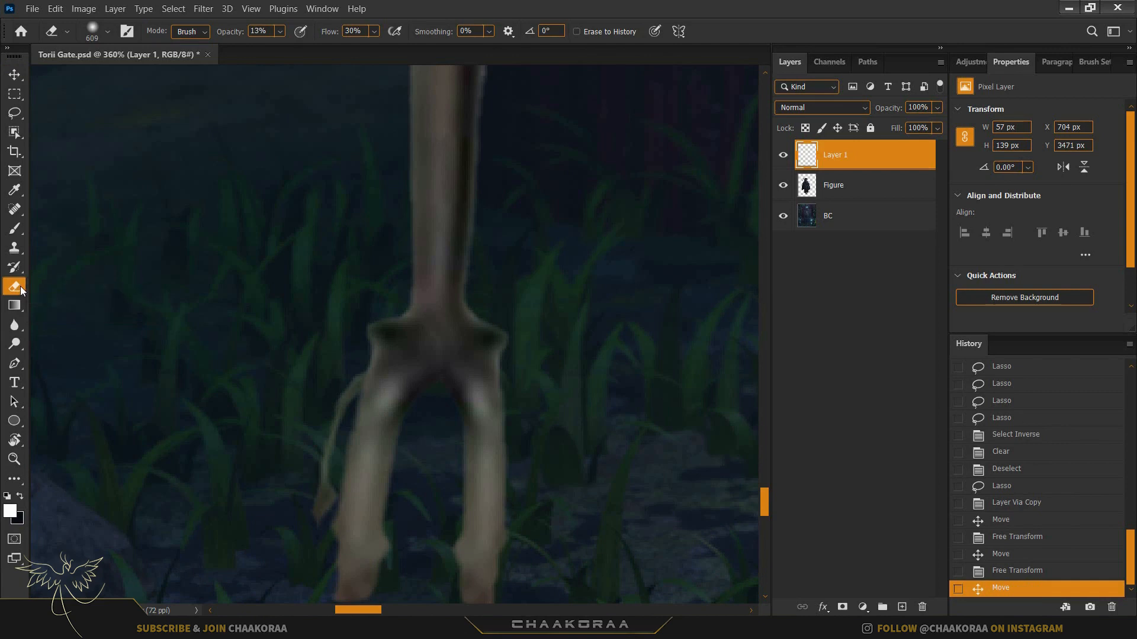
pyautogui.keyDown('alt'); pyautogui.rightClick(557, 266); pyautogui.keyUp('alt')
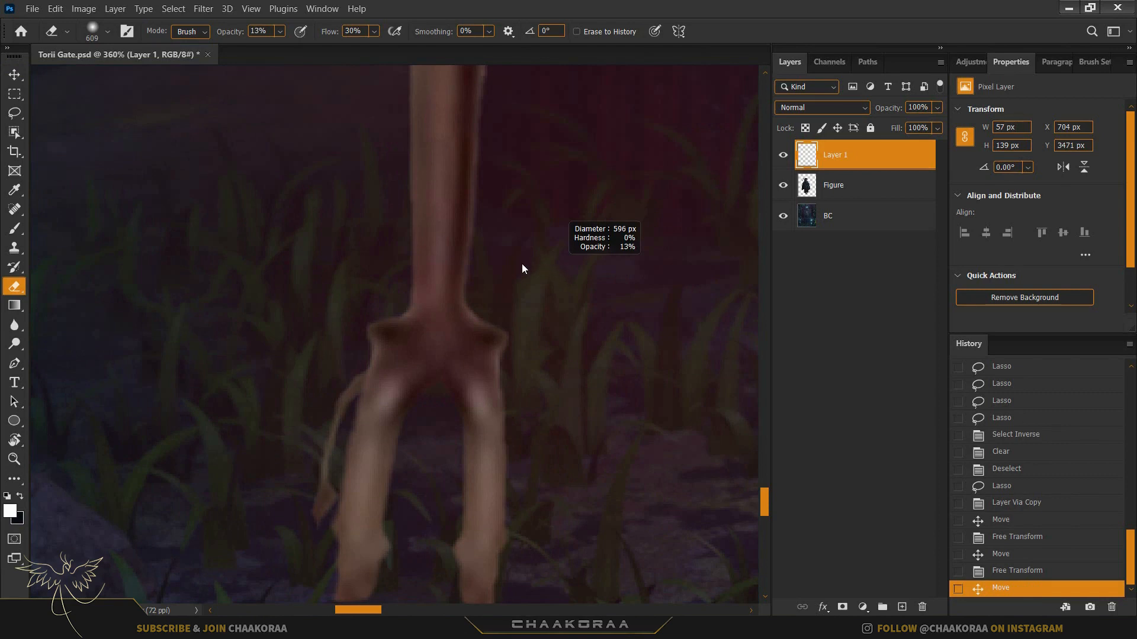
pyautogui.moveTo(464, 264)
pyautogui.mouseDown()
pyautogui.moveTo(339, 246)
pyautogui.moveTo(80, 243)
pyautogui.moveTo(391, 250)
pyautogui.moveTo(341, 244)
pyautogui.moveTo(4, 244)
pyautogui.mouseUp()
pyautogui.moveTo(491, 294); pyautogui.dragTo(357, 295)
pyautogui.moveTo(460, 331); pyautogui.dragTo(461, 303)
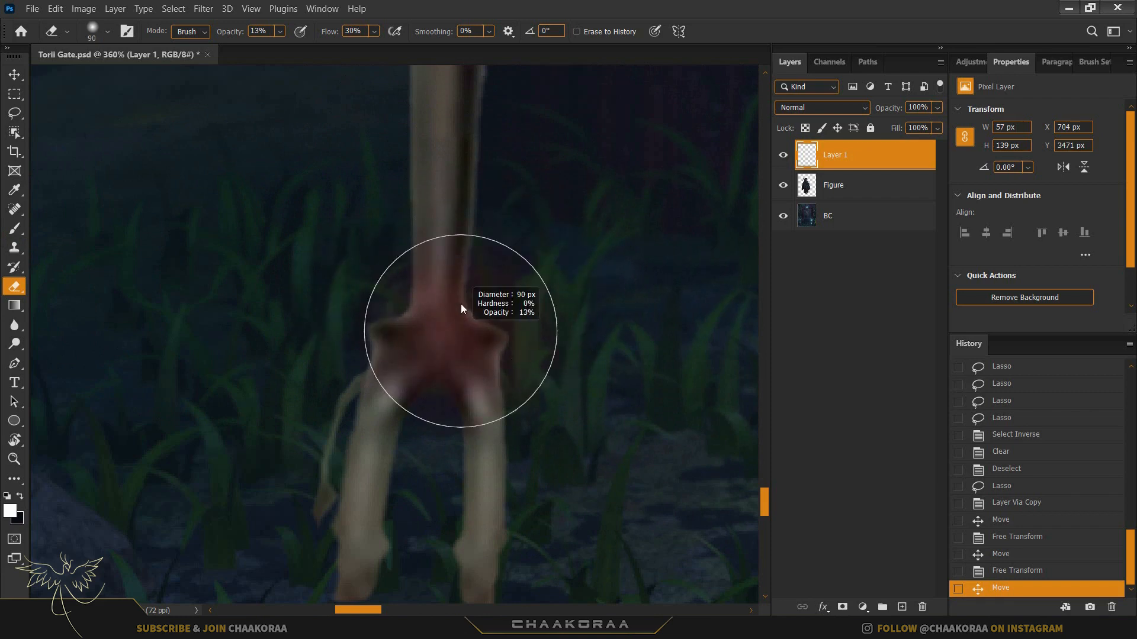
pyautogui.moveTo(464, 201)
pyautogui.mouseDown()
pyautogui.moveTo(469, 173)
pyautogui.moveTo(444, 456)
pyautogui.moveTo(419, 304)
pyautogui.moveTo(435, 196)
pyautogui.moveTo(418, 491)
pyautogui.moveTo(423, 311)
pyautogui.mouseUp()
pyautogui.moveTo(431, 208); pyautogui.dragTo(415, 325)
pyautogui.moveTo(435, 154); pyautogui.dragTo(439, 202)
pyautogui.moveTo(452, 360); pyautogui.dragTo(453, 320)
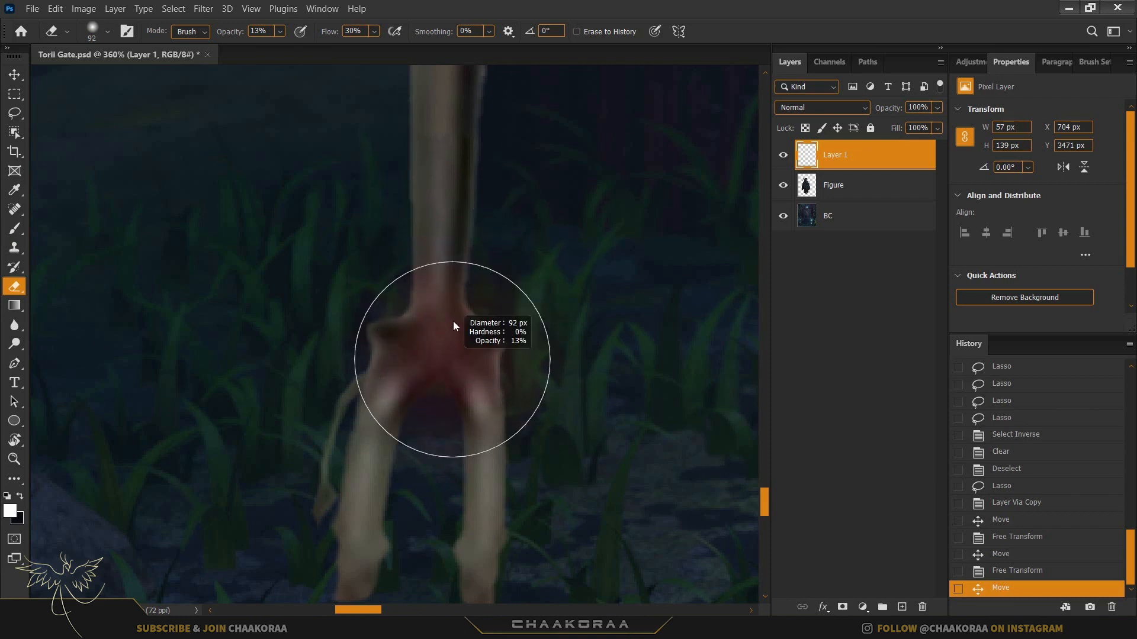
pyautogui.moveTo(455, 262); pyautogui.dragTo(457, 243)
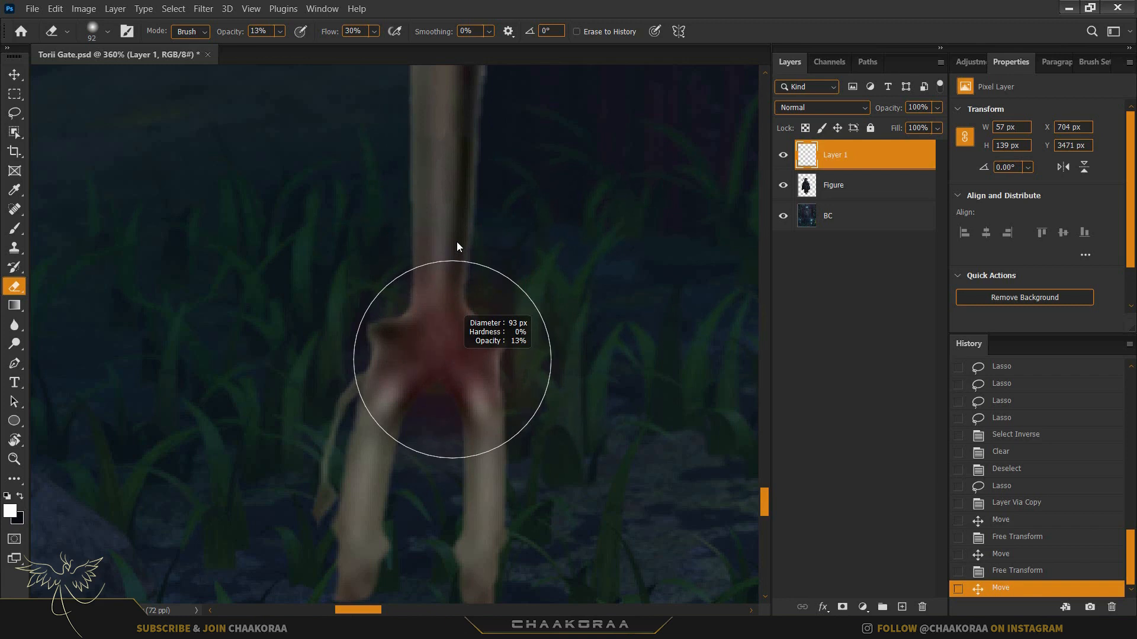
pyautogui.moveTo(457, 241); pyautogui.dragTo(459, 241)
pyautogui.moveTo(530, 276)
pyautogui.mouseDown()
pyautogui.moveTo(487, 285)
pyautogui.moveTo(472, 330)
pyautogui.moveTo(439, 308)
pyautogui.moveTo(466, 346)
pyautogui.moveTo(449, 324)
pyautogui.moveTo(462, 334)
pyautogui.mouseUp()
pyautogui.click(490, 287)
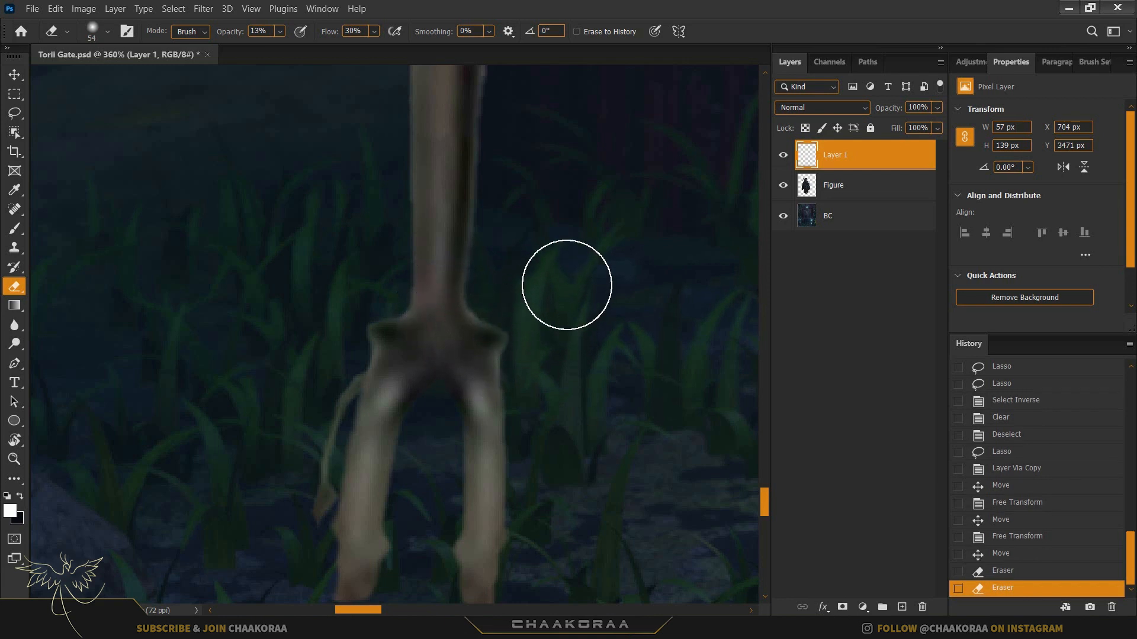
# - Merge the mirrored prong layer with the Figure layer and convert the merged layer to a Smart Object
pyautogui.scroll(-5, 560, 280)
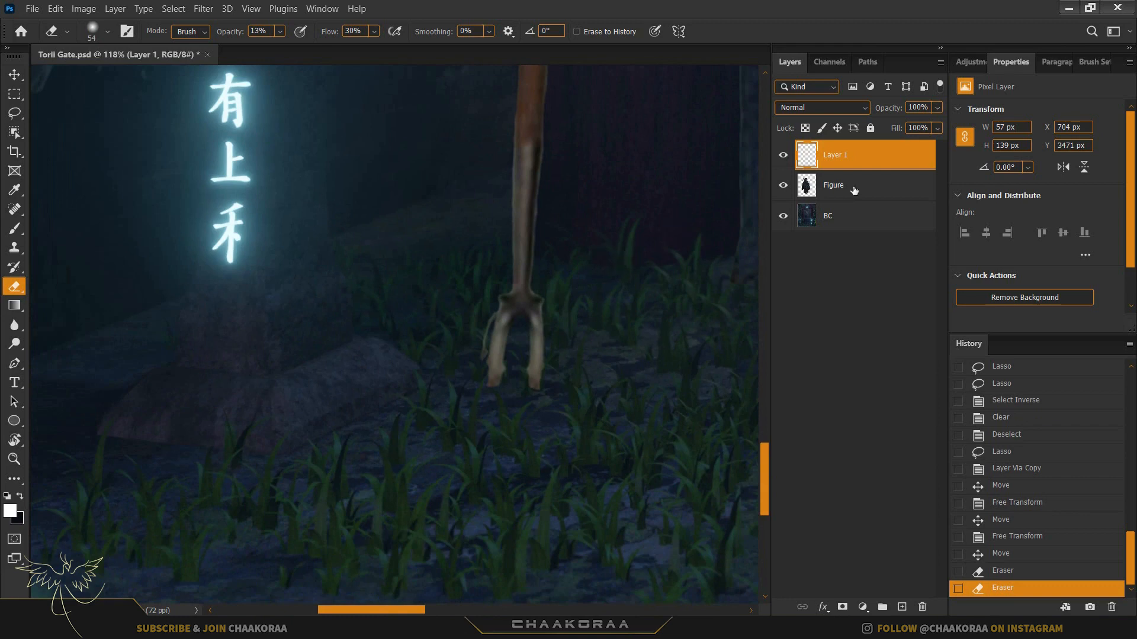
pyautogui.keyDown('shift'); pyautogui.click(866, 184); pyautogui.keyUp('shift')
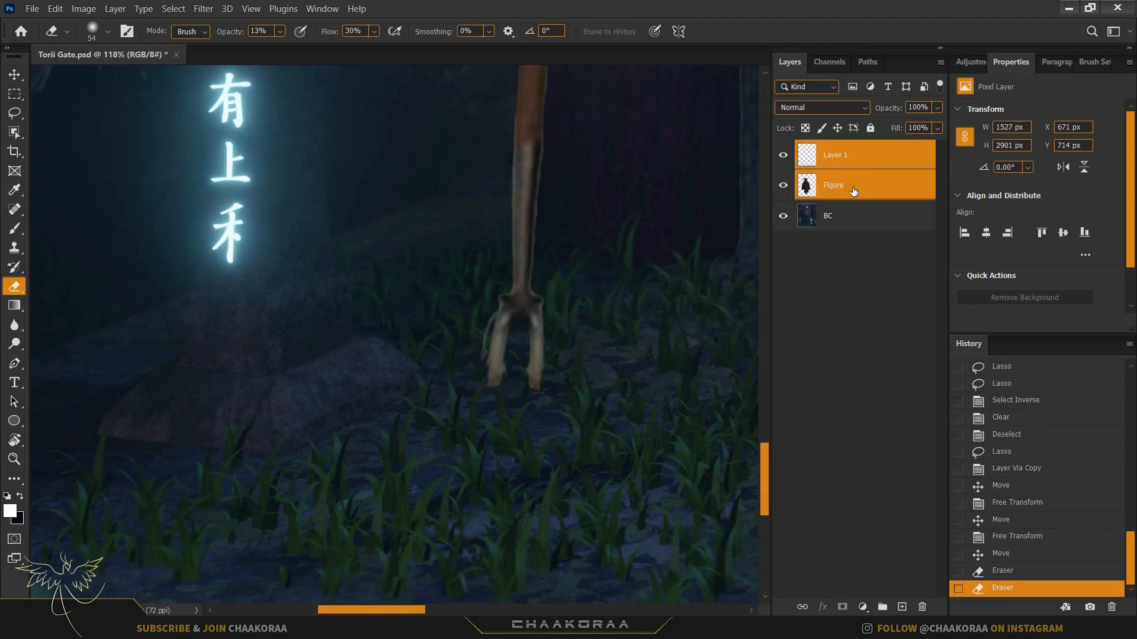
pyautogui.hotkey('ctrl', 'e')
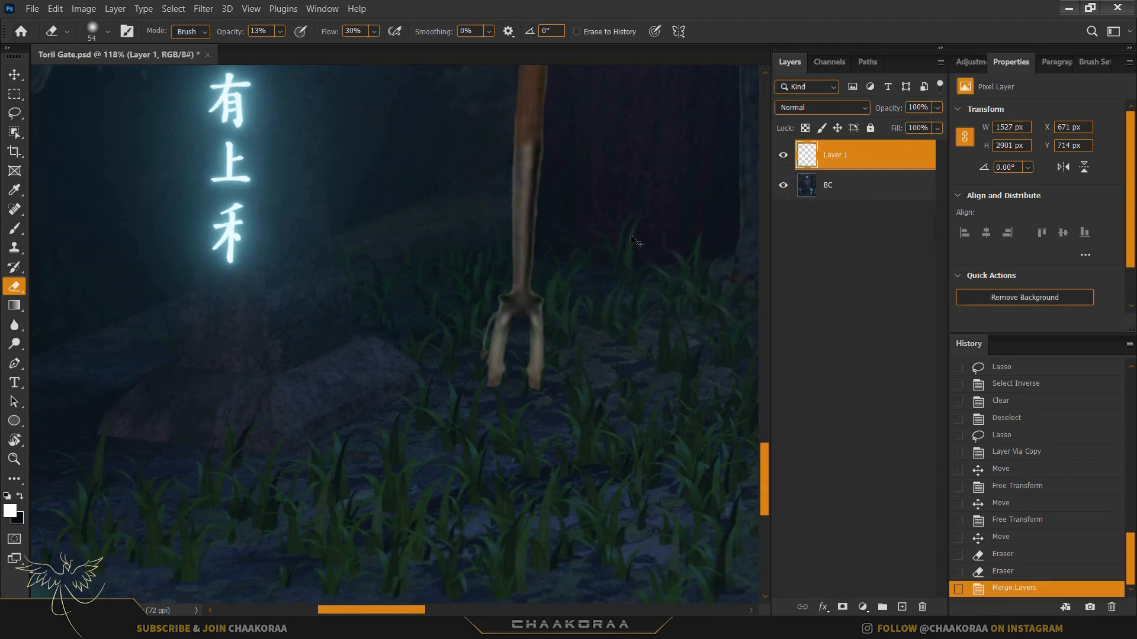
pyautogui.scroll(-6, 578, 228)
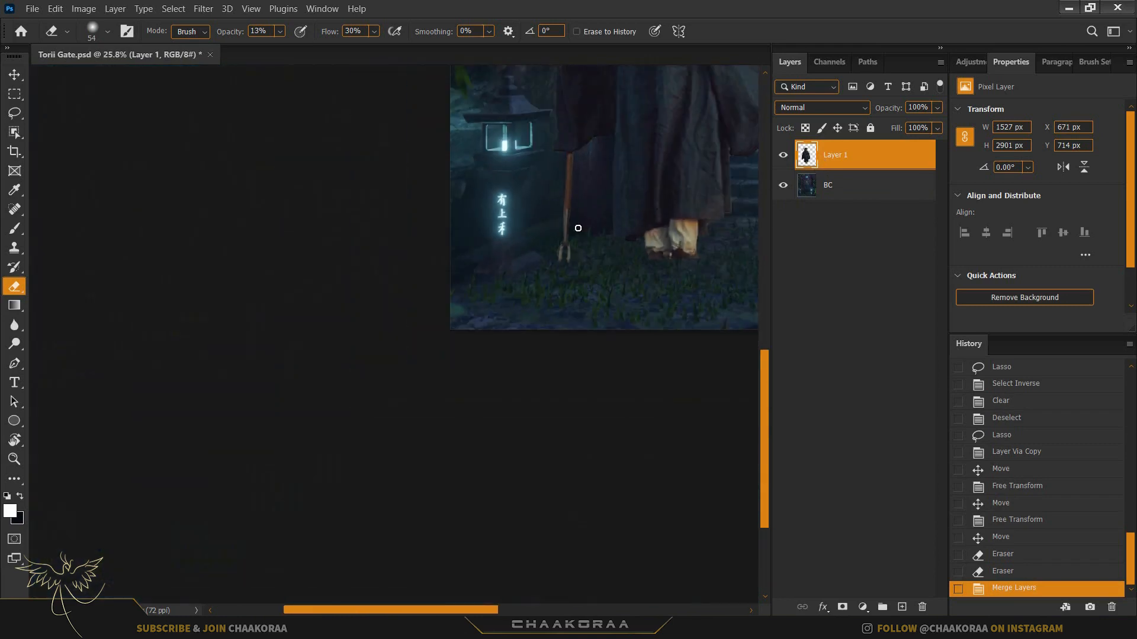
pyautogui.scroll(-1, 578, 228)
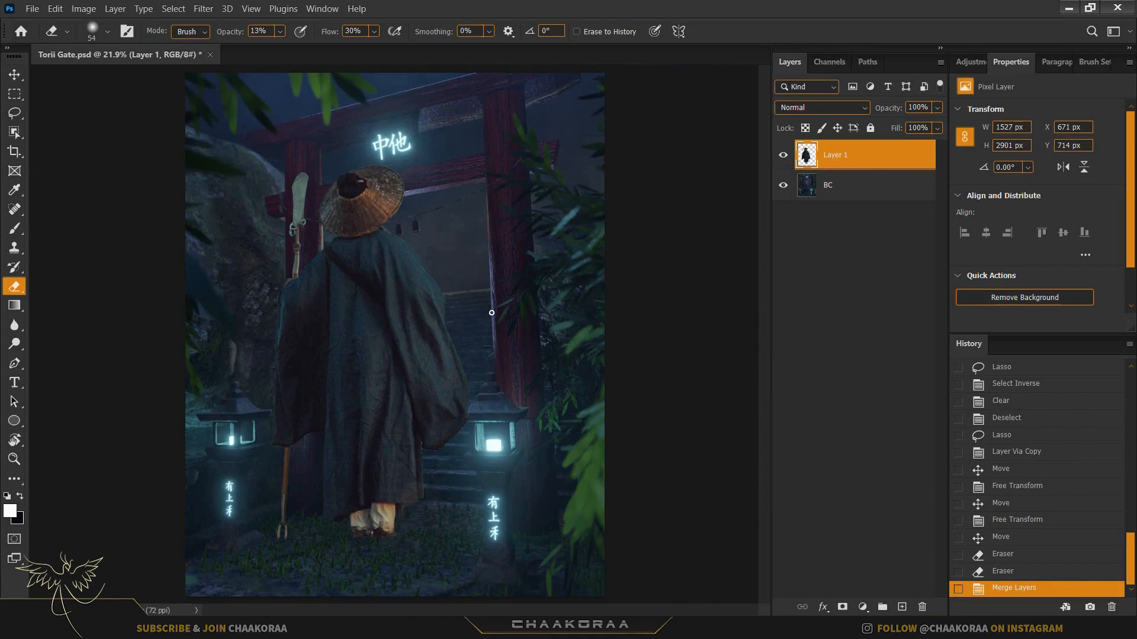
pyautogui.rightClick(886, 157)
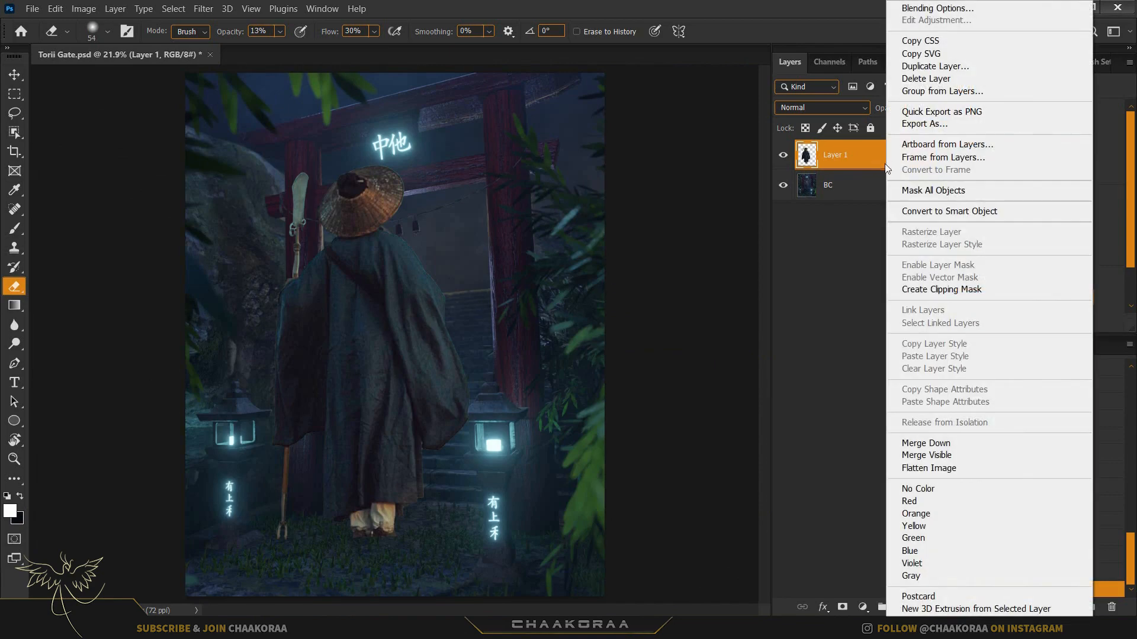
pyautogui.click(960, 211)
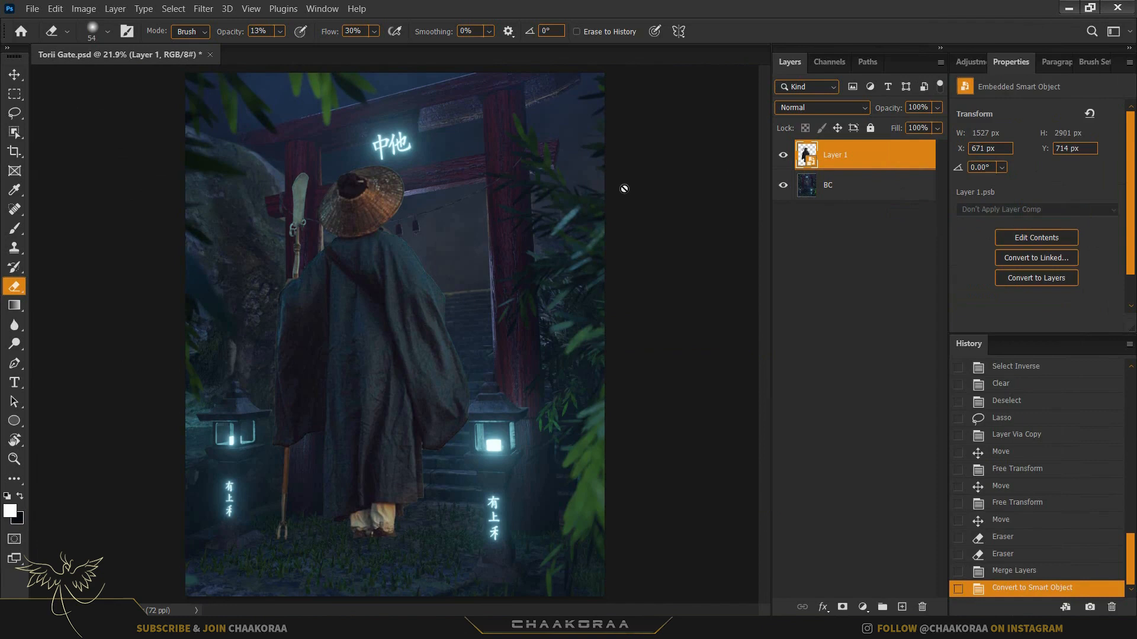
# - Scale the robed figure down to about 74% and place it lower in the scene, standing on the grass before the steps
pyautogui.click(15, 75)
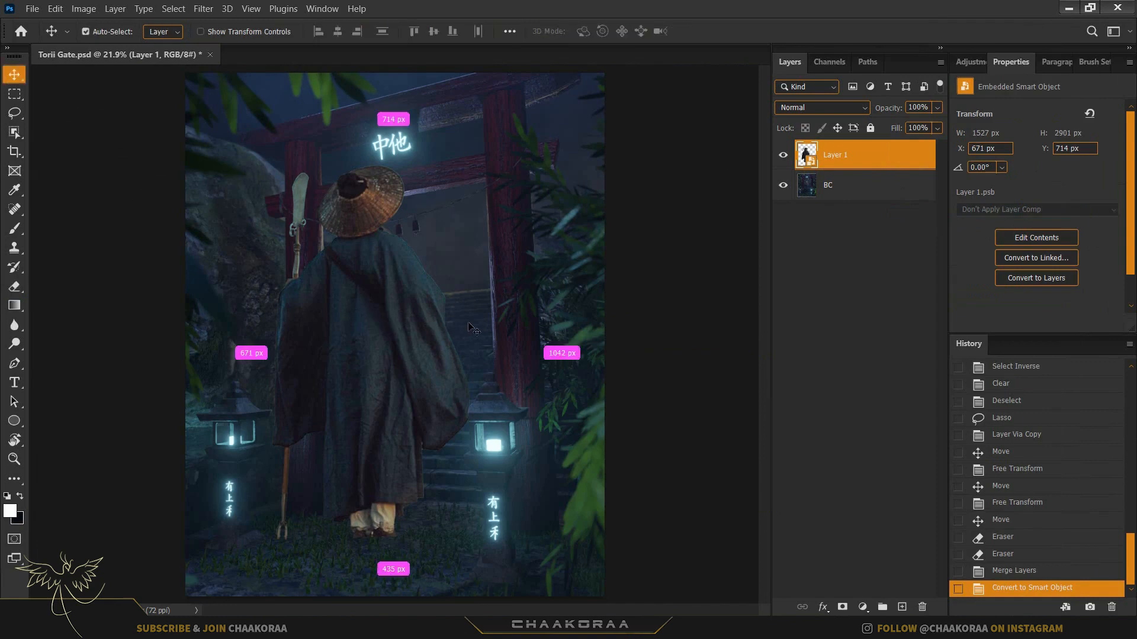
pyautogui.hotkey('ctrl', 't')
pyautogui.moveTo(470, 164); pyautogui.dragTo(431, 256)
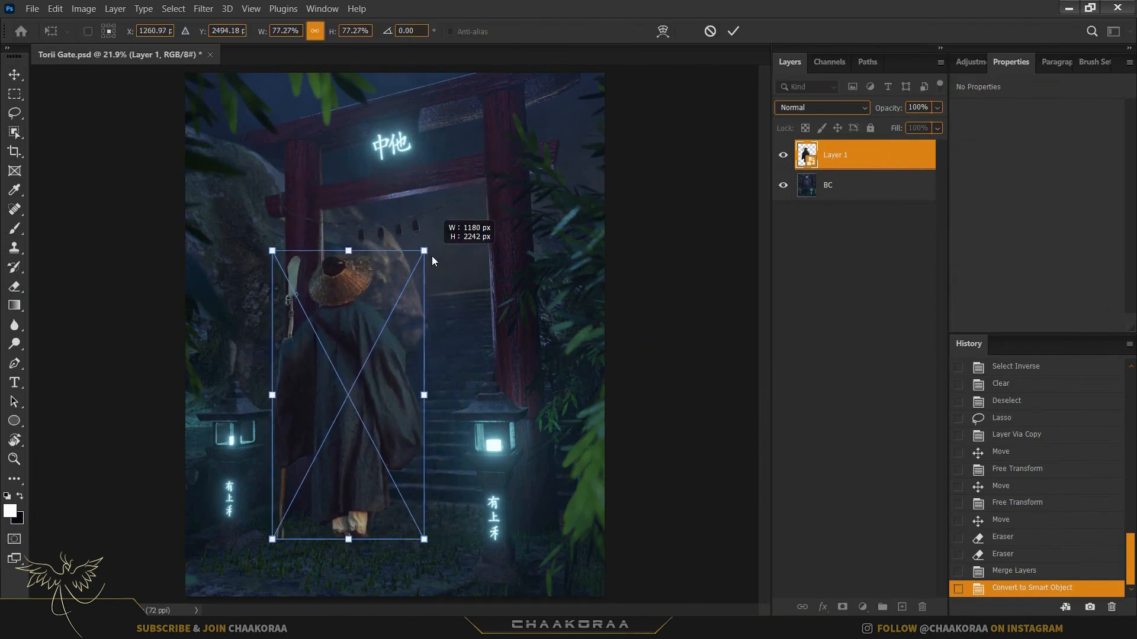
pyautogui.moveTo(392, 356); pyautogui.dragTo(395, 371)
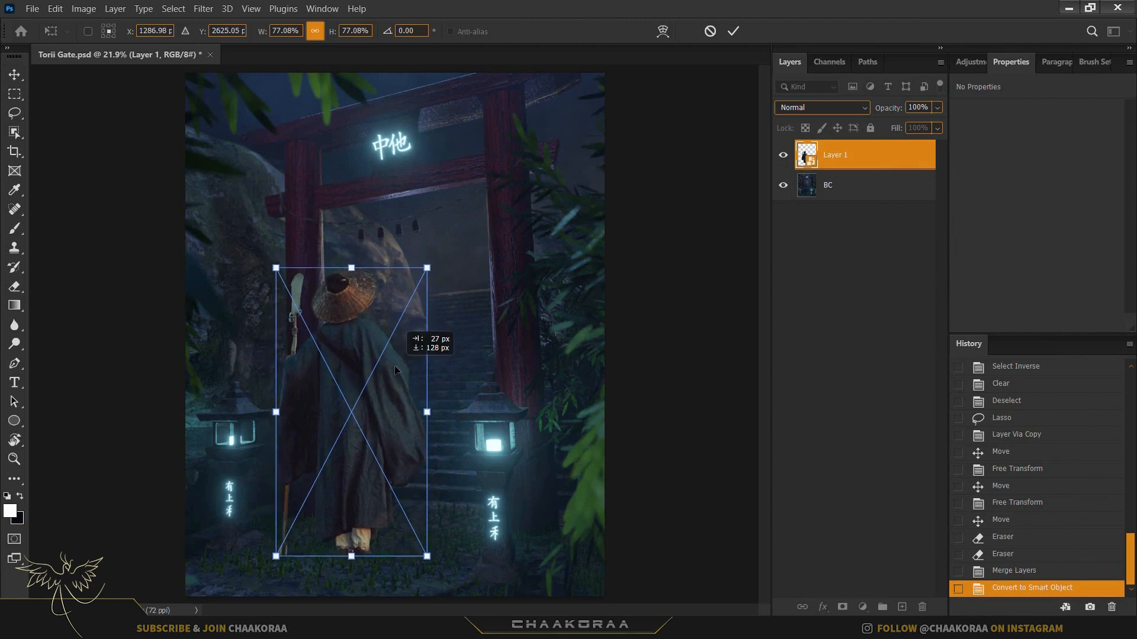
pyautogui.moveTo(400, 372); pyautogui.dragTo(403, 367)
pyautogui.moveTo(437, 270); pyautogui.dragTo(427, 286)
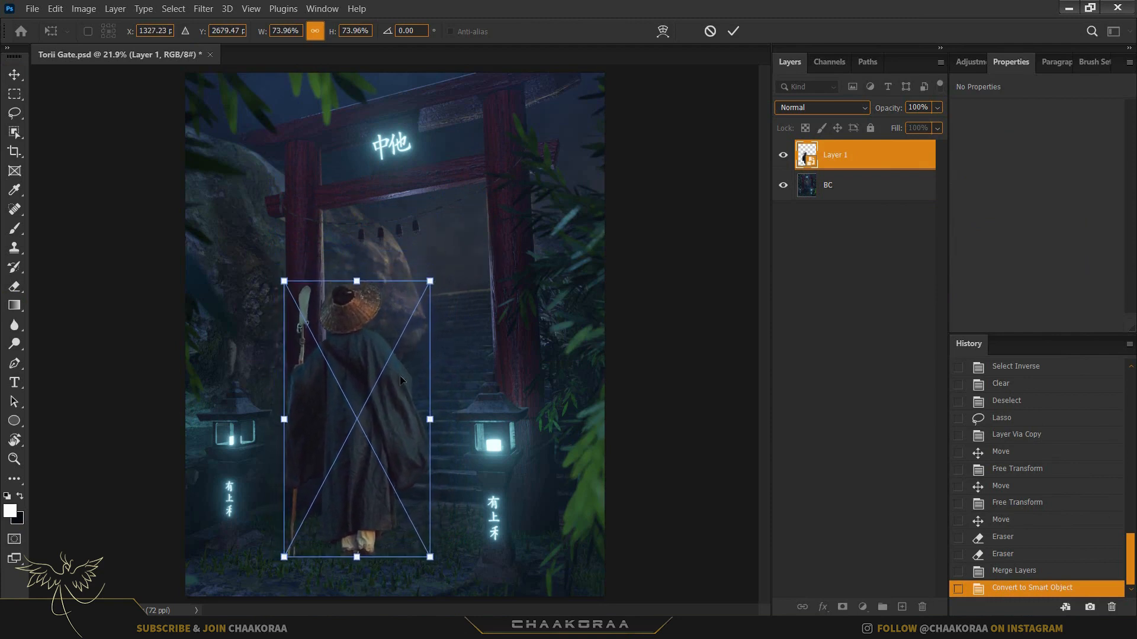
pyautogui.moveTo(400, 379); pyautogui.dragTo(396, 386)
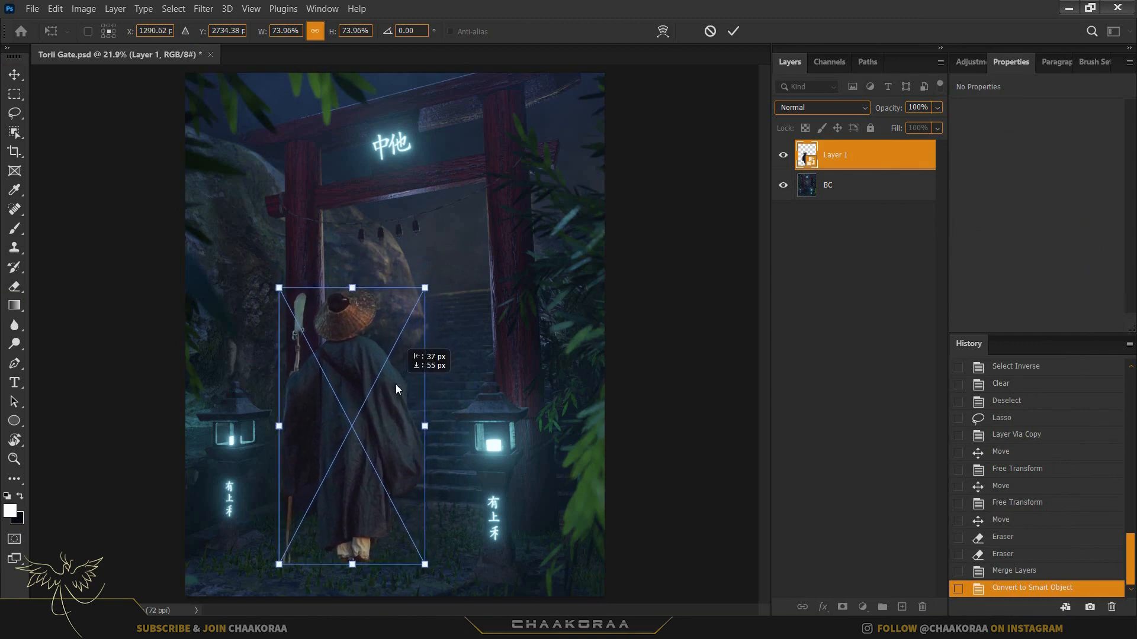
pyautogui.click(733, 31)
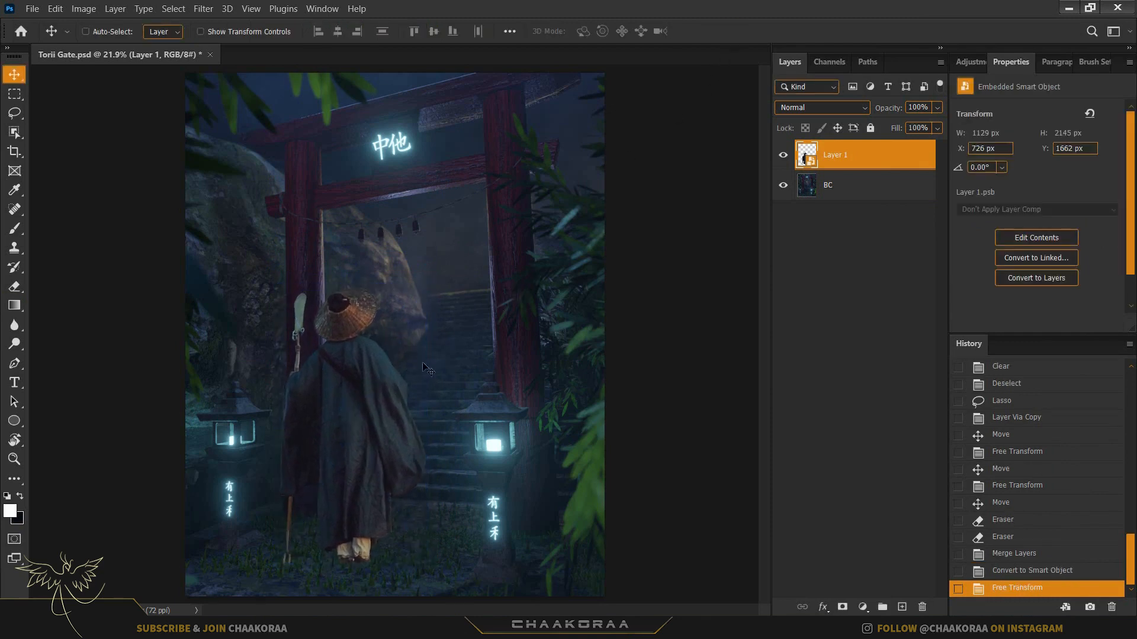
# - Shift the figure slightly left to X 680 px and check how the feet and staff sit on the grass
pyautogui.moveTo(398, 392); pyautogui.dragTo(397, 388)
pyautogui.moveTo(384, 431); pyautogui.dragTo(377, 429)
pyautogui.scroll(3, 378, 432)
pyautogui.moveTo(391, 482); pyautogui.dragTo(536, 360)
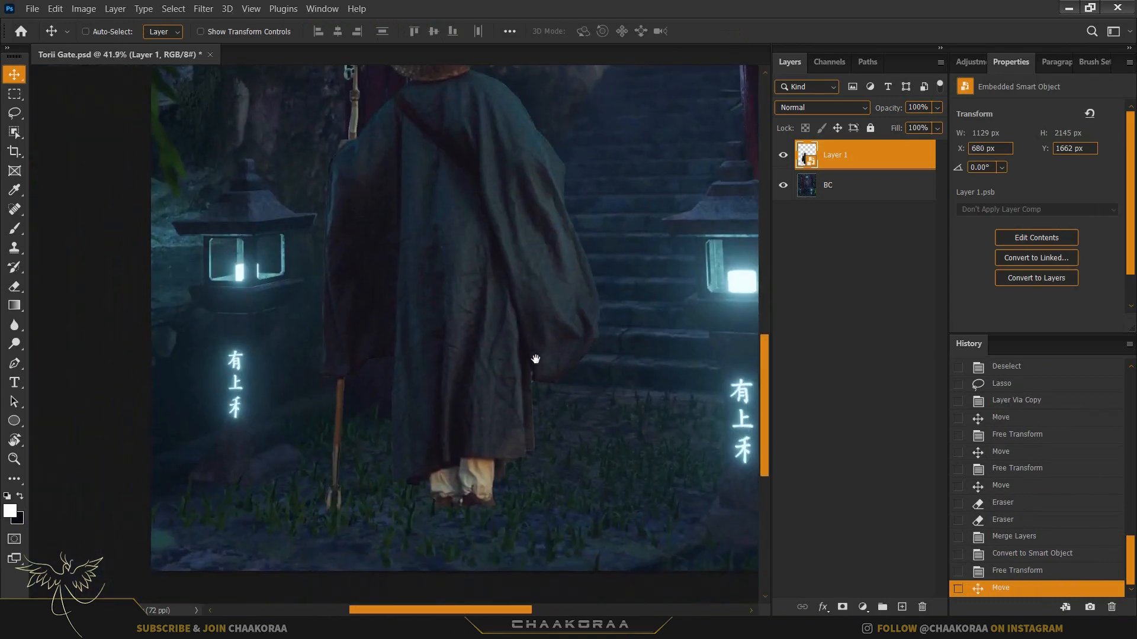
pyautogui.scroll(-3, 535, 360)
pyautogui.scroll(-1, 421, 352)
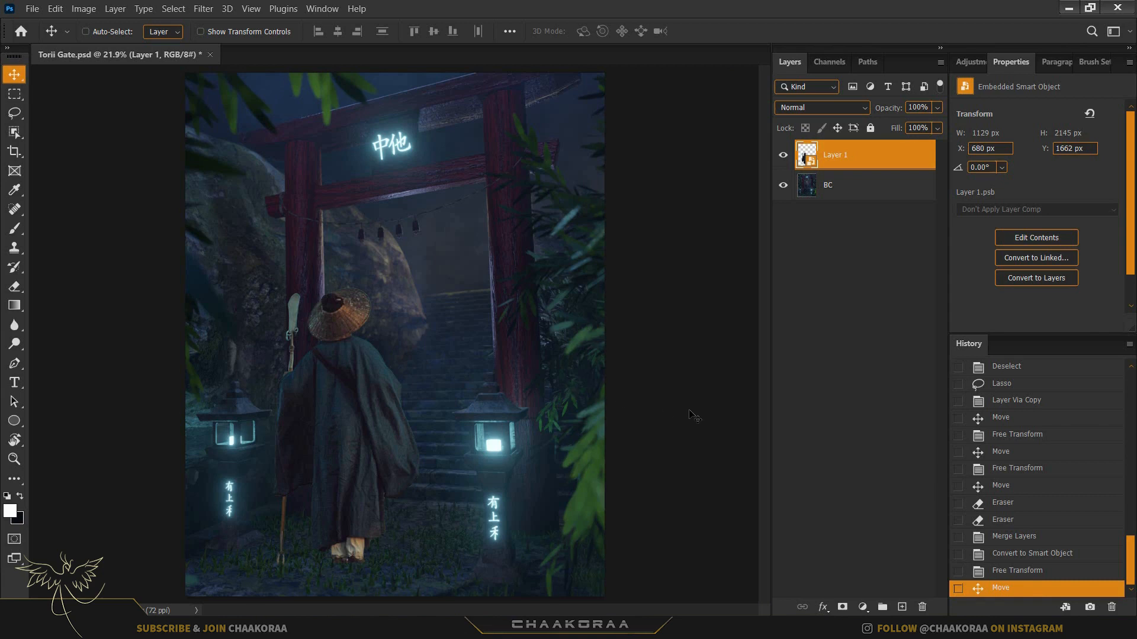
# - Add a neutral grey (#7e7e7e) Solid Color fill layer above the figure and set its blend mode to Color
pyautogui.click(862, 606)
pyautogui.click(863, 607)
pyautogui.click(863, 606)
pyautogui.click(866, 354)
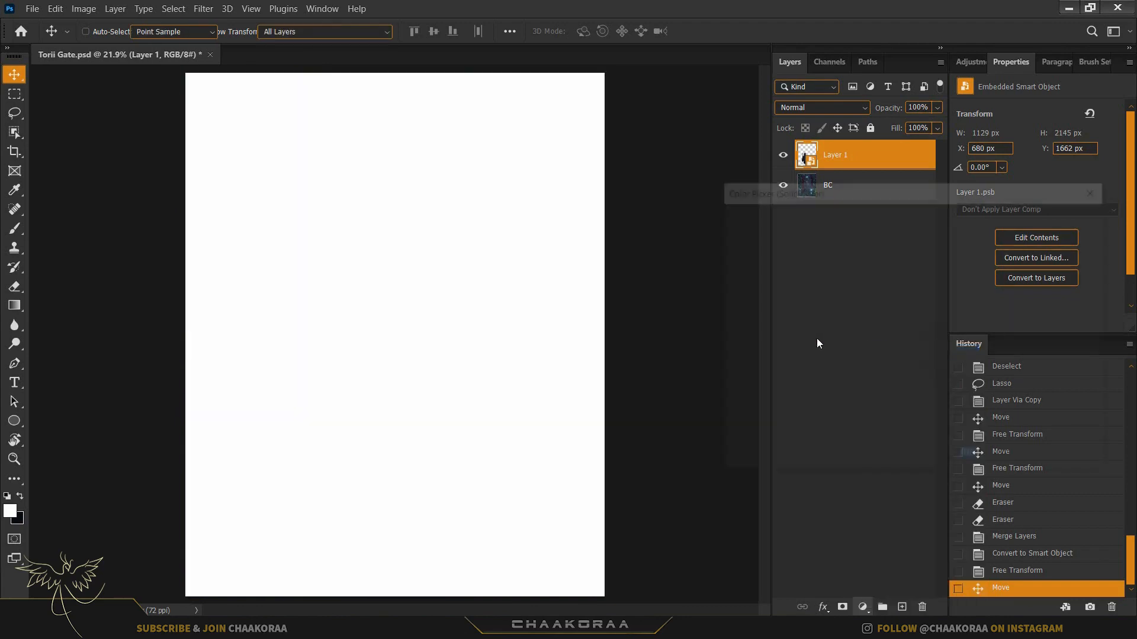
pyautogui.moveTo(742, 269)
pyautogui.mouseDown()
pyautogui.moveTo(710, 304)
pyautogui.moveTo(680, 279)
pyautogui.moveTo(666, 315)
pyautogui.moveTo(660, 279)
pyautogui.moveTo(664, 296)
pyautogui.mouseUp()
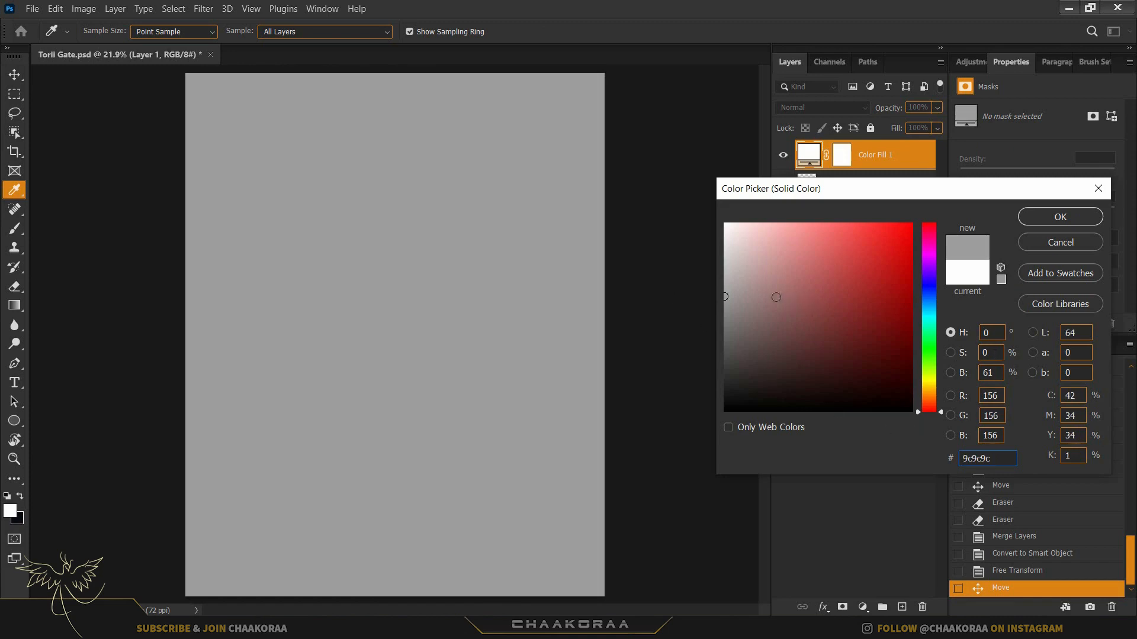
pyautogui.moveTo(829, 303)
pyautogui.mouseDown()
pyautogui.moveTo(847, 307)
pyautogui.moveTo(713, 307)
pyautogui.moveTo(715, 294)
pyautogui.mouseUp()
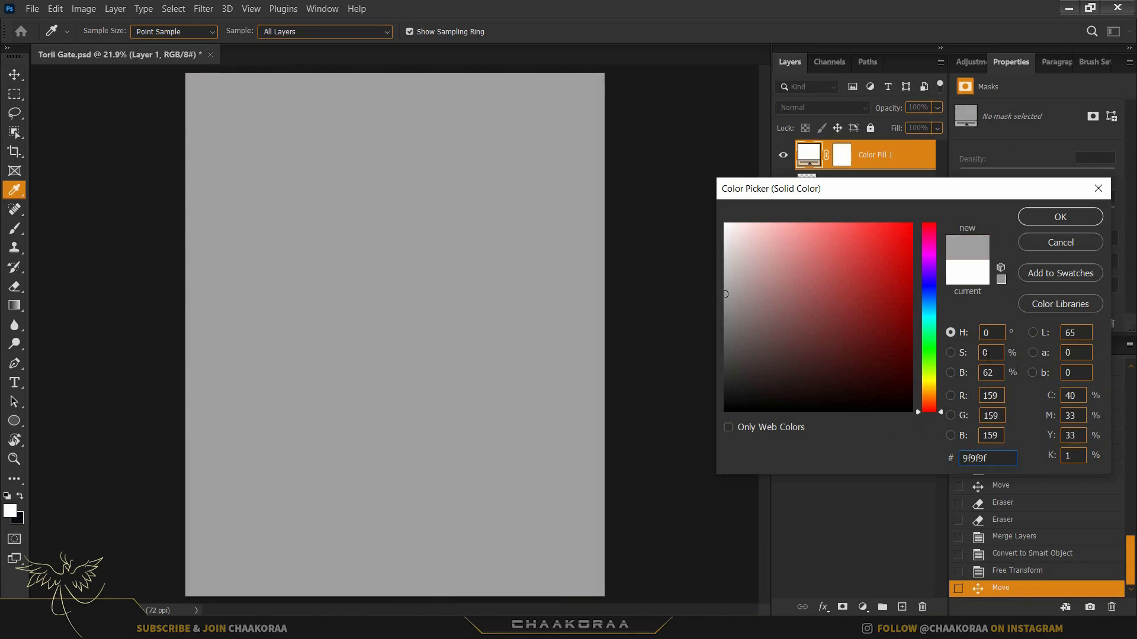
pyautogui.click(722, 289)
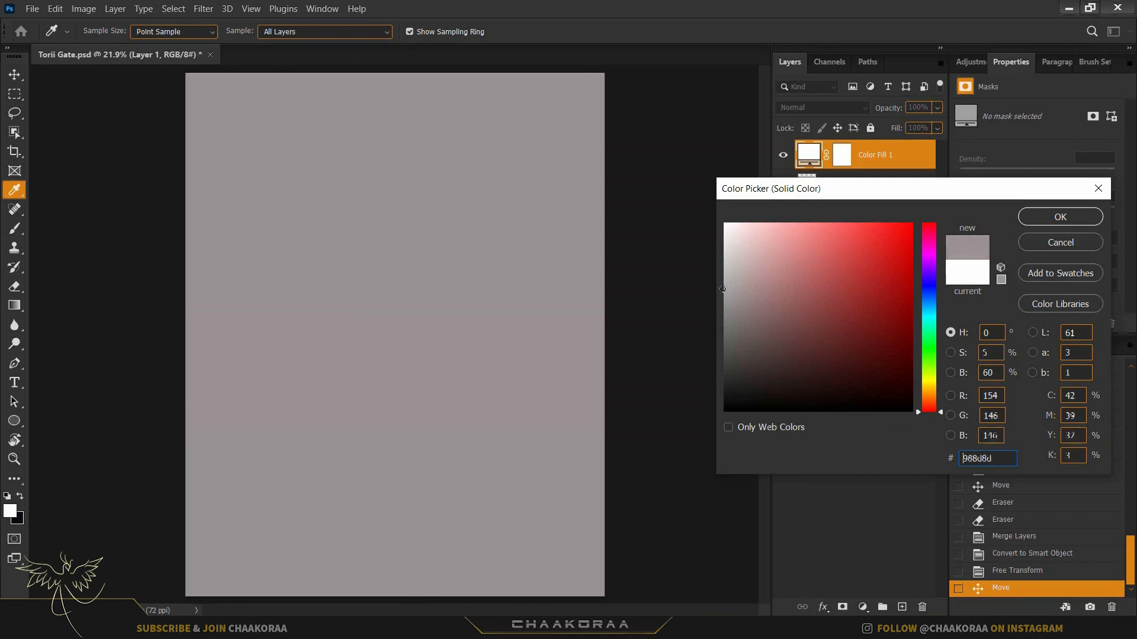
pyautogui.moveTo(722, 289)
pyautogui.mouseDown()
pyautogui.moveTo(680, 241)
pyautogui.moveTo(617, 414)
pyautogui.moveTo(586, 274)
pyautogui.moveTo(567, 337)
pyautogui.moveTo(540, 231)
pyautogui.moveTo(500, 460)
pyautogui.moveTo(474, 317)
pyautogui.mouseUp()
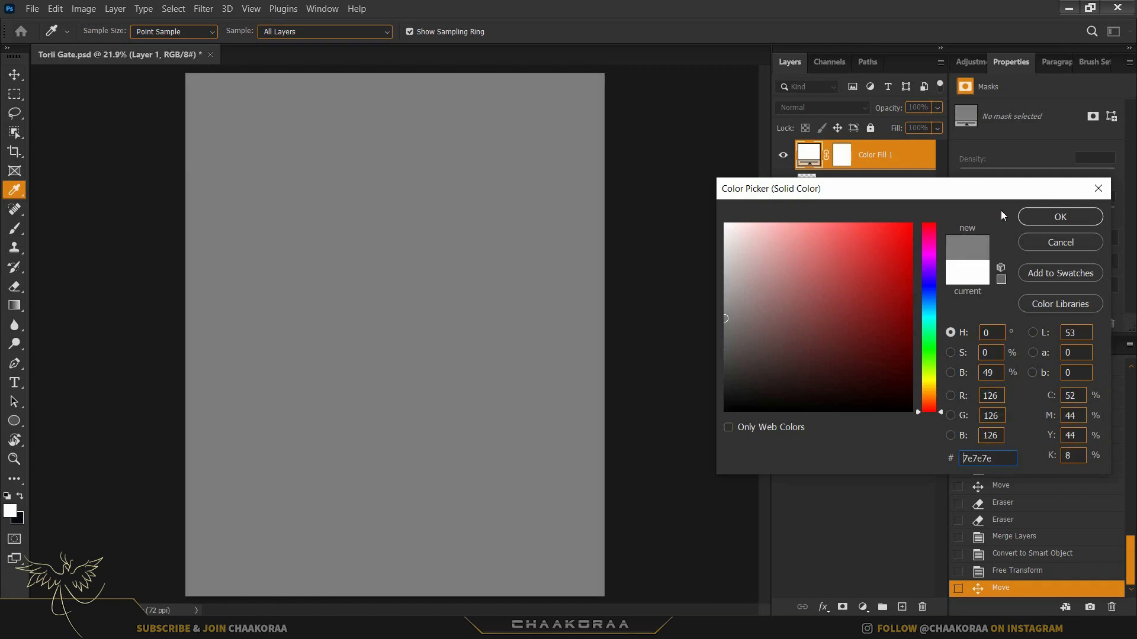
pyautogui.click(1032, 216)
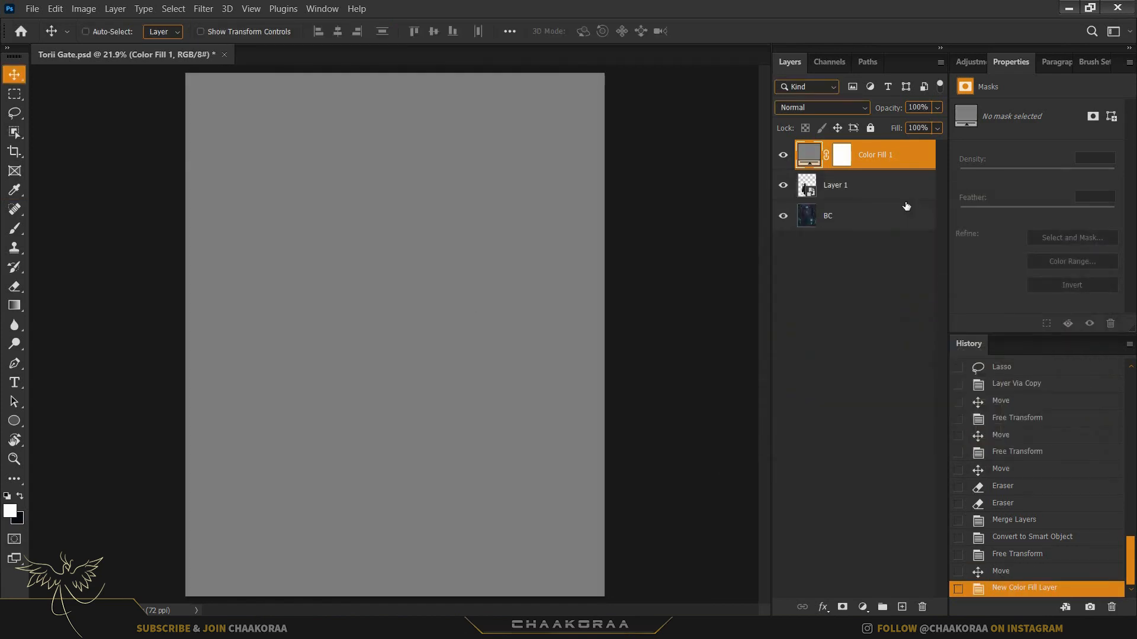
pyautogui.click(803, 108)
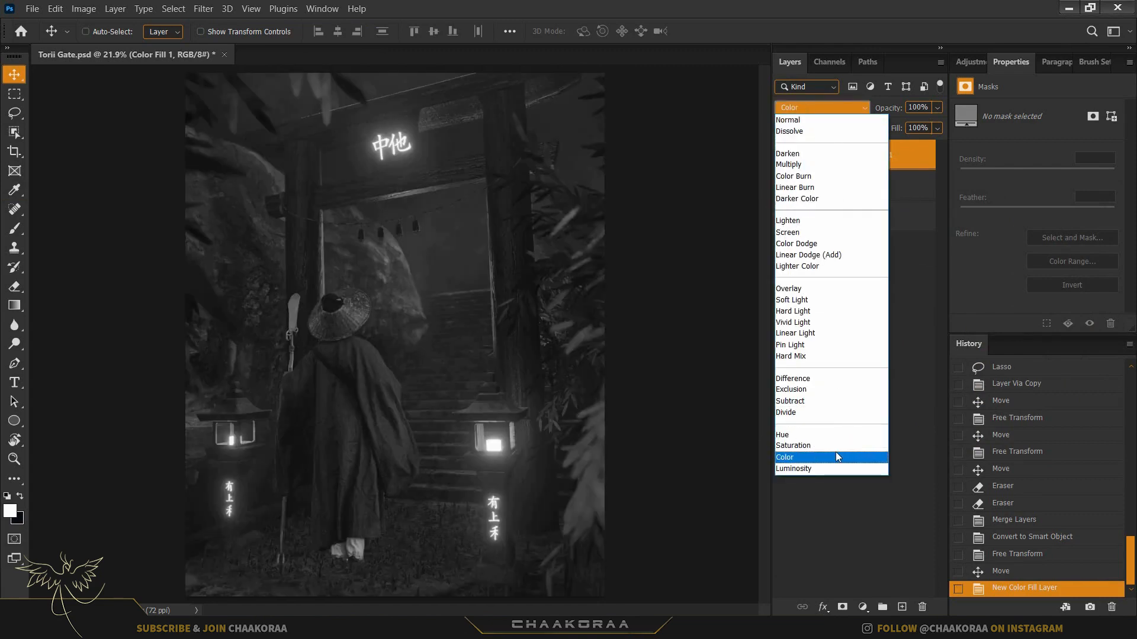
pyautogui.click(836, 454)
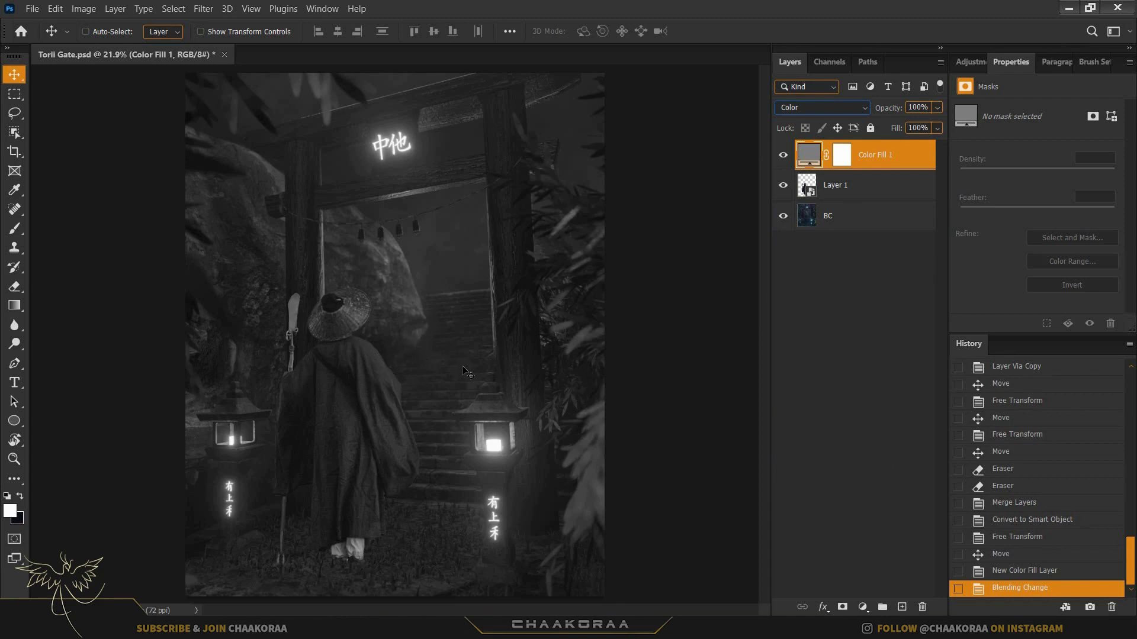
# - Rename the merged Smart Object layer, Layer 1, to Figure
pyautogui.click(881, 195)
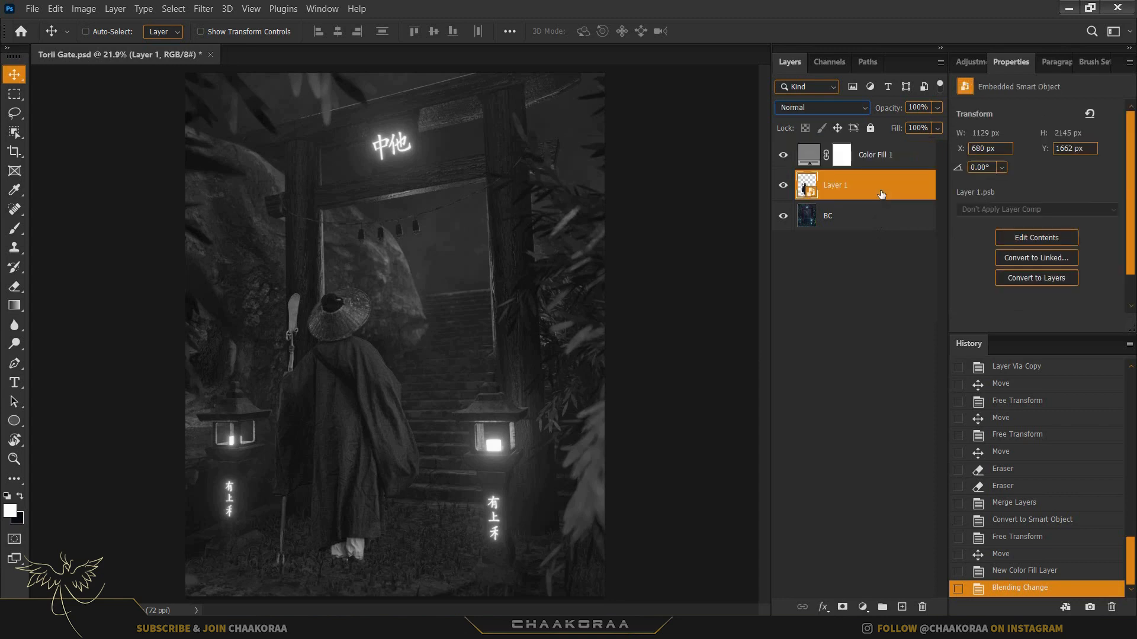
pyautogui.doubleClick(836, 186)
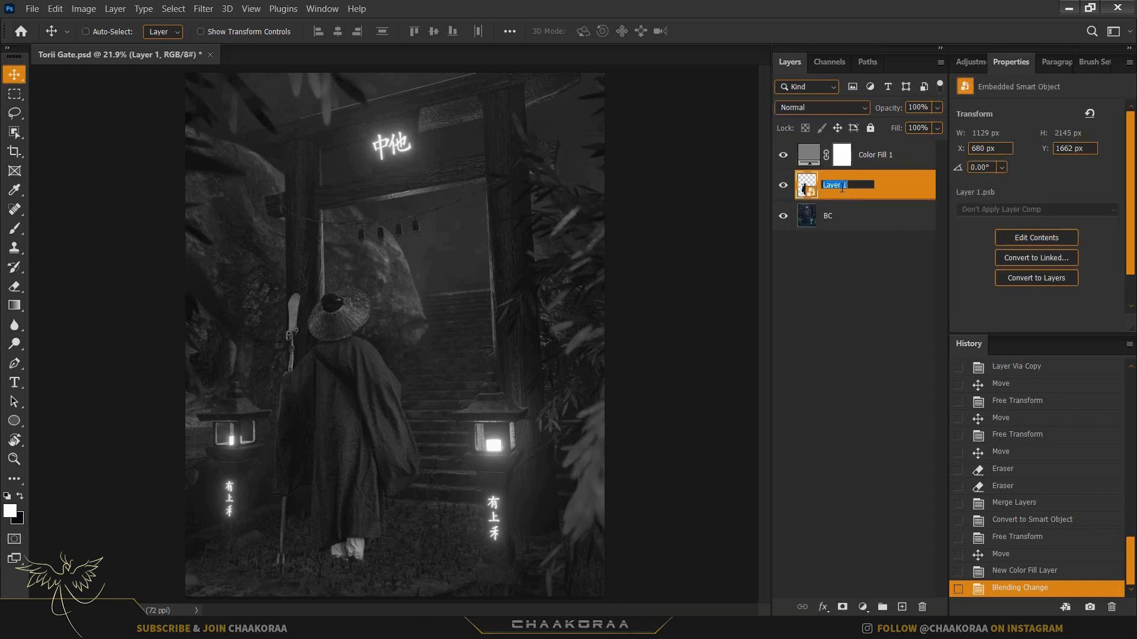
pyautogui.write('Figure')
pyautogui.press('Return')
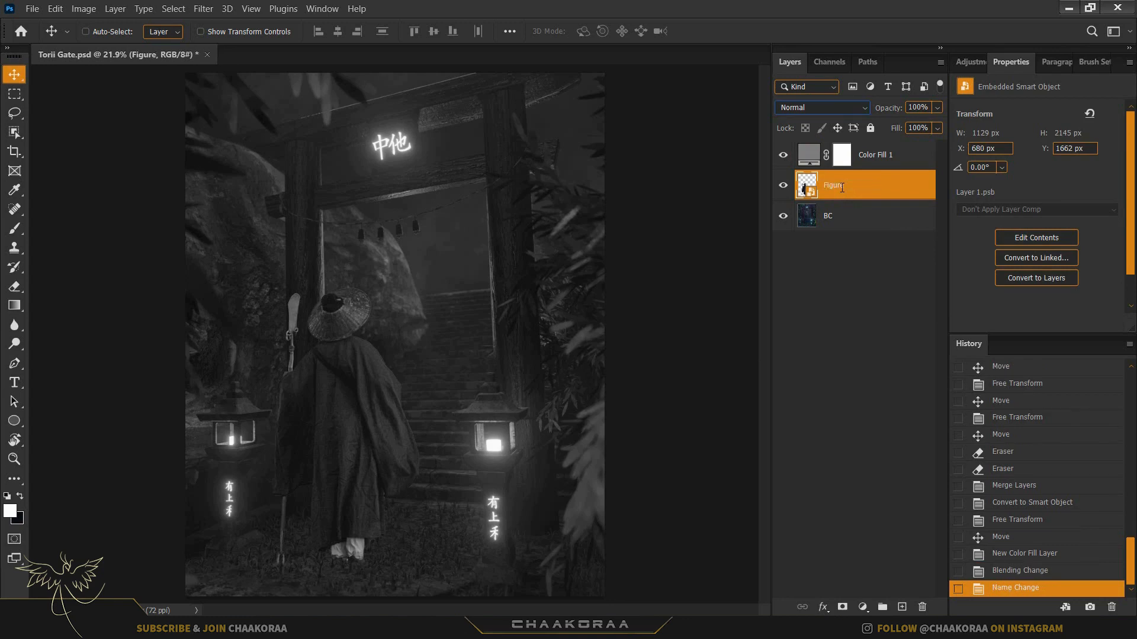
# - Add a Curves adjustment layer directly above the Figure layer and clip it to the figure
pyautogui.click(863, 608)
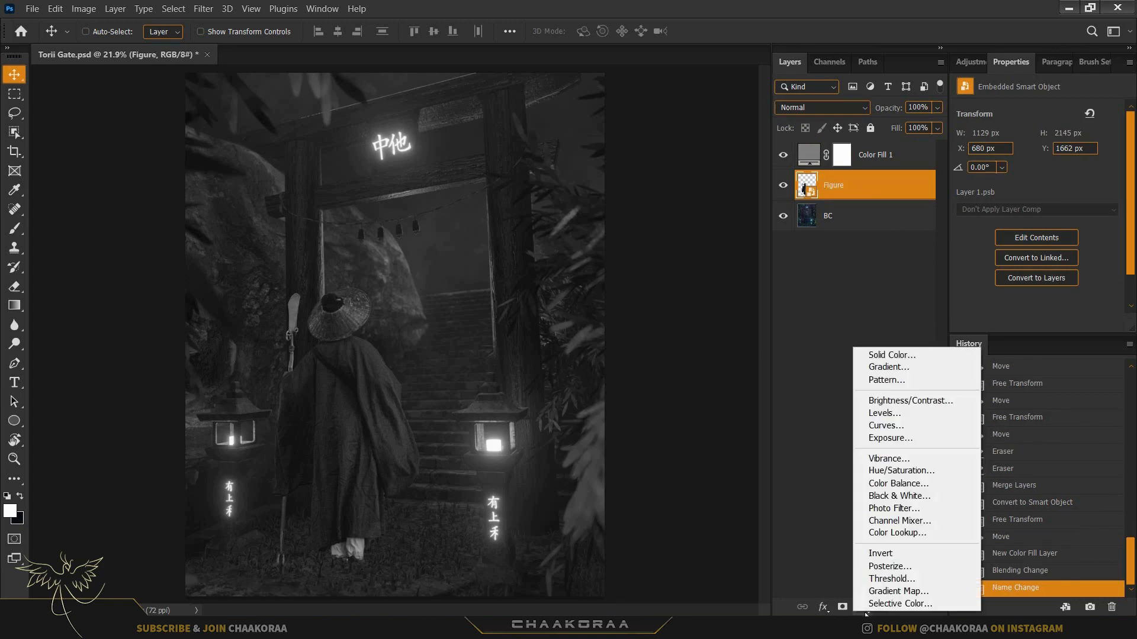
pyautogui.click(888, 425)
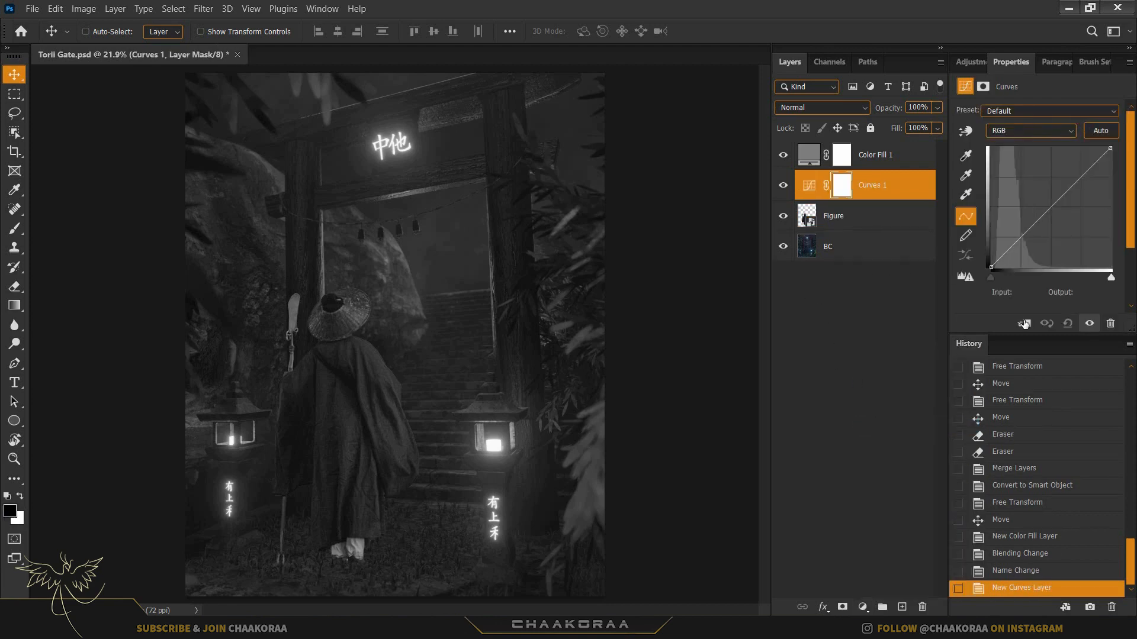
pyautogui.click(1025, 323)
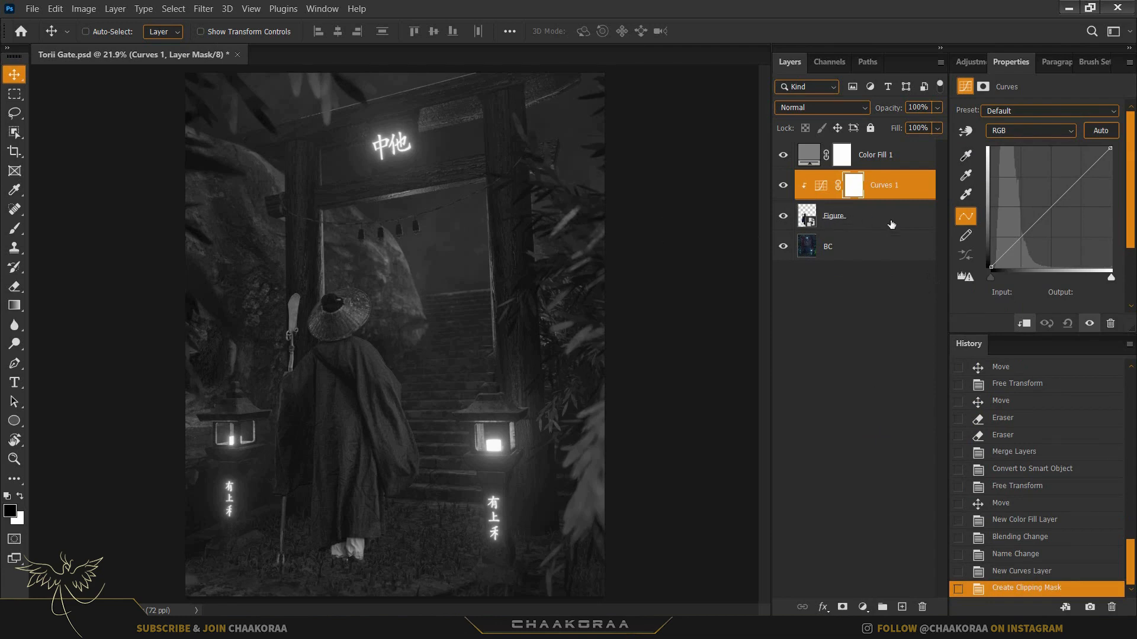
# - Darken the robe slightly with the on-image Curves adjustment, sampling two robe tones and placing the darker point at input 25, output 24
pyautogui.click(965, 132)
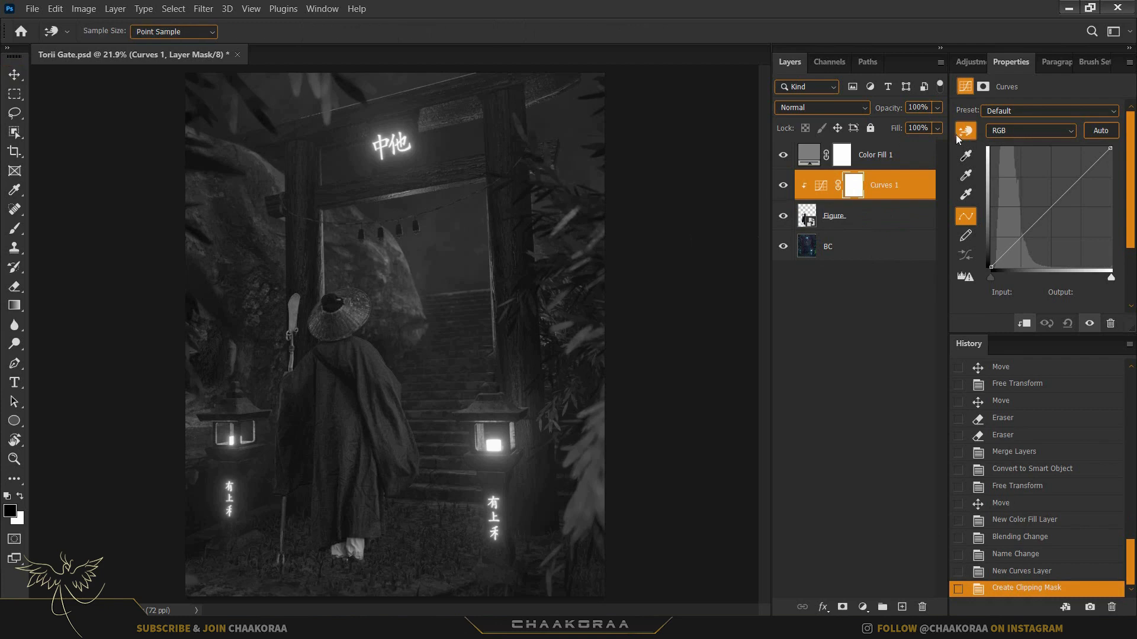
pyautogui.click(378, 349)
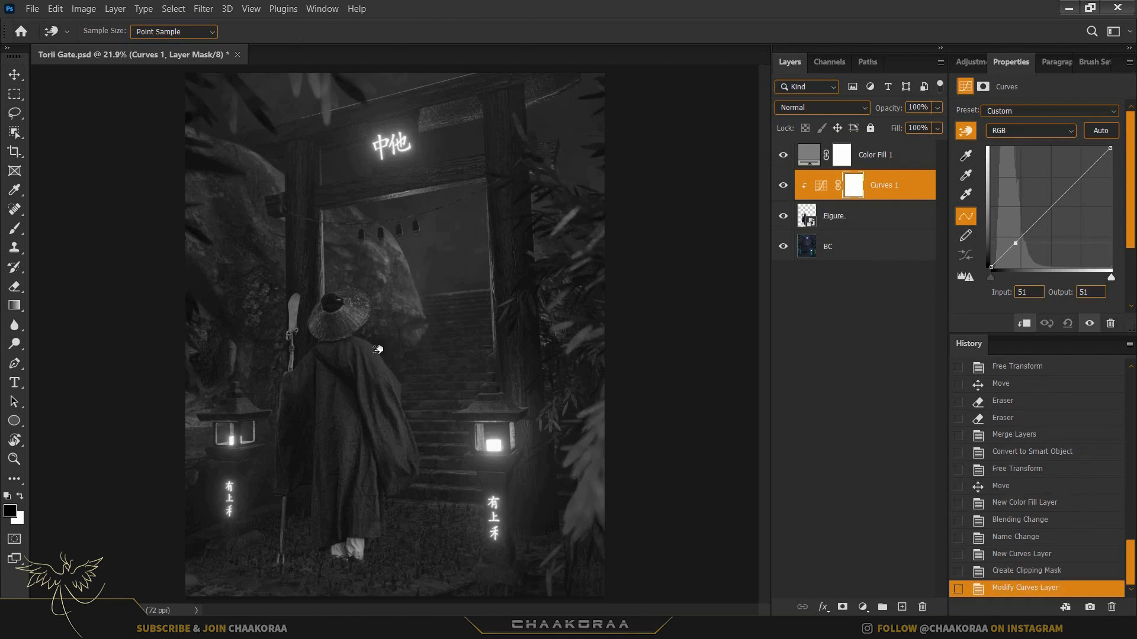
pyautogui.moveTo(378, 349); pyautogui.dragTo(385, 352)
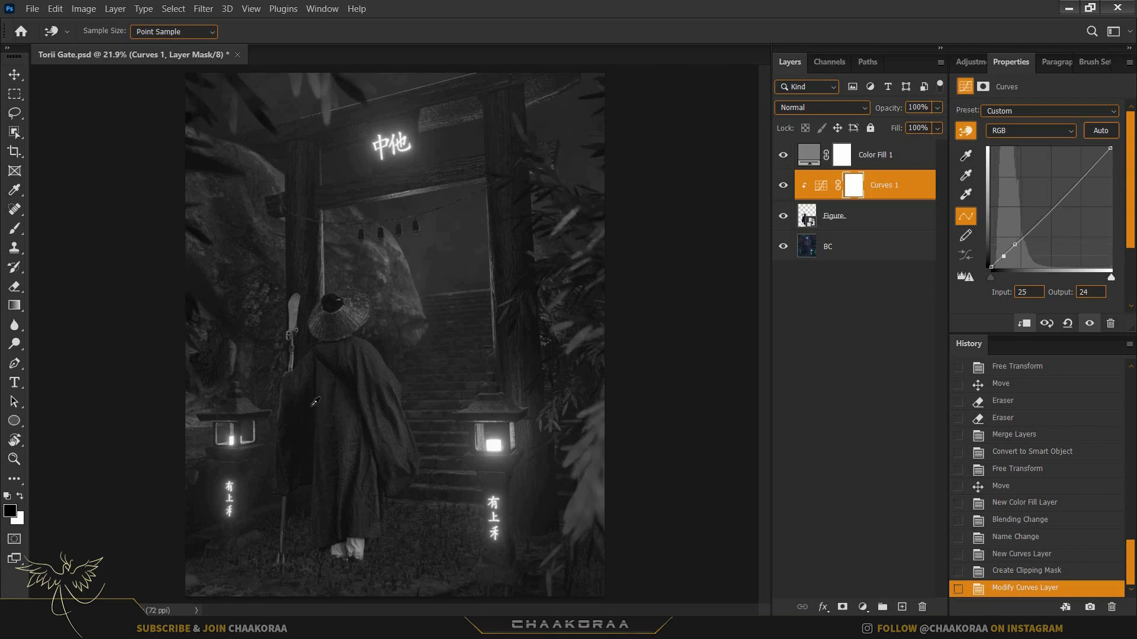
pyautogui.moveTo(315, 403); pyautogui.dragTo(336, 405)
# - Hide the grey check layer and compare the figure in colour with and without the Curves adjustment
pyautogui.click(783, 155)
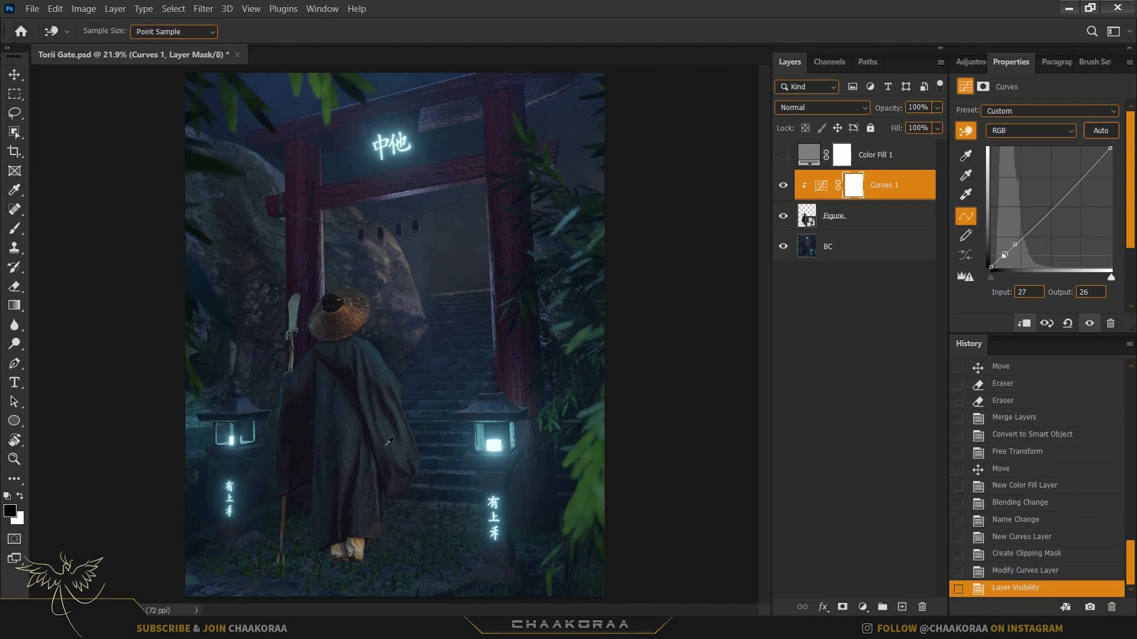
pyautogui.click(782, 186)
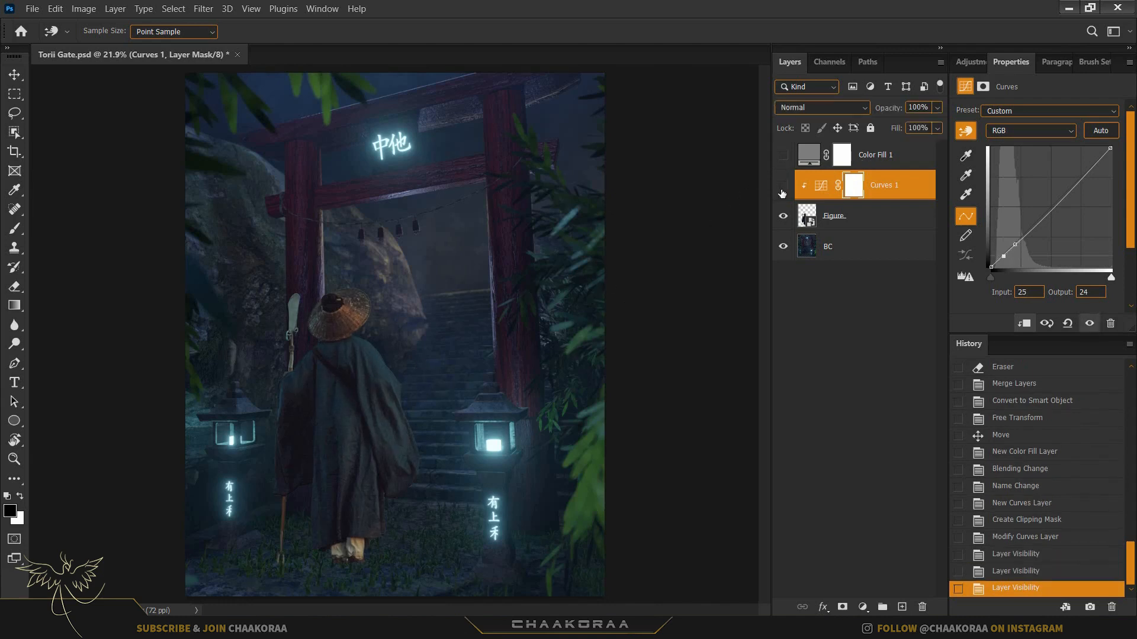
pyautogui.click(782, 186)
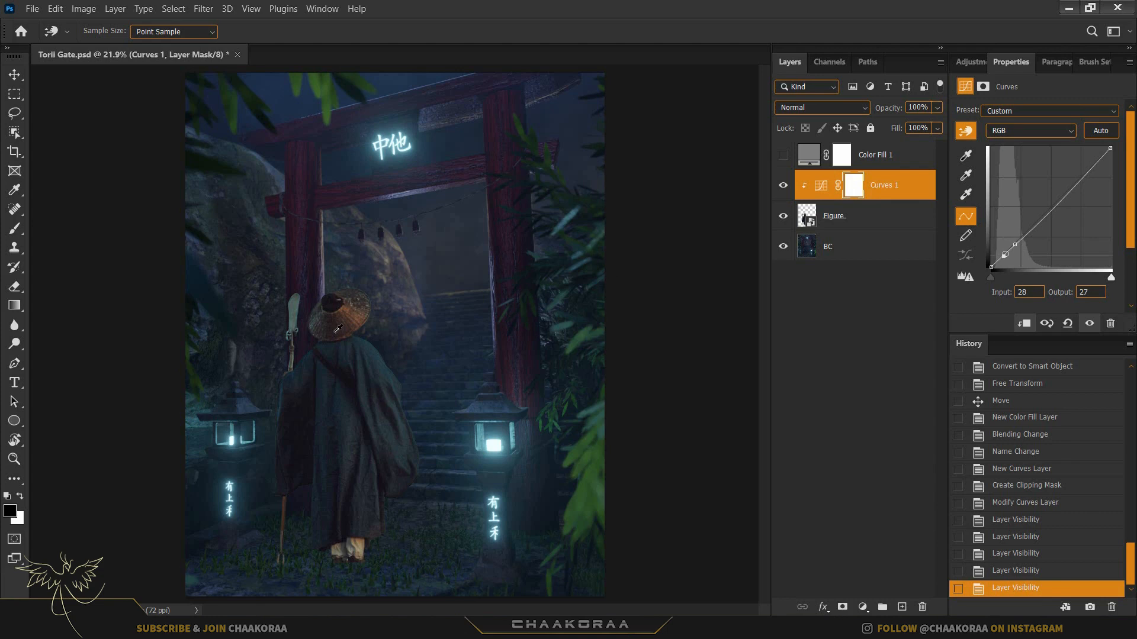
# - Show the grey Color Fill 1 check layer again and set its blend mode to Luminosity
pyautogui.click(783, 154)
pyautogui.click(829, 155)
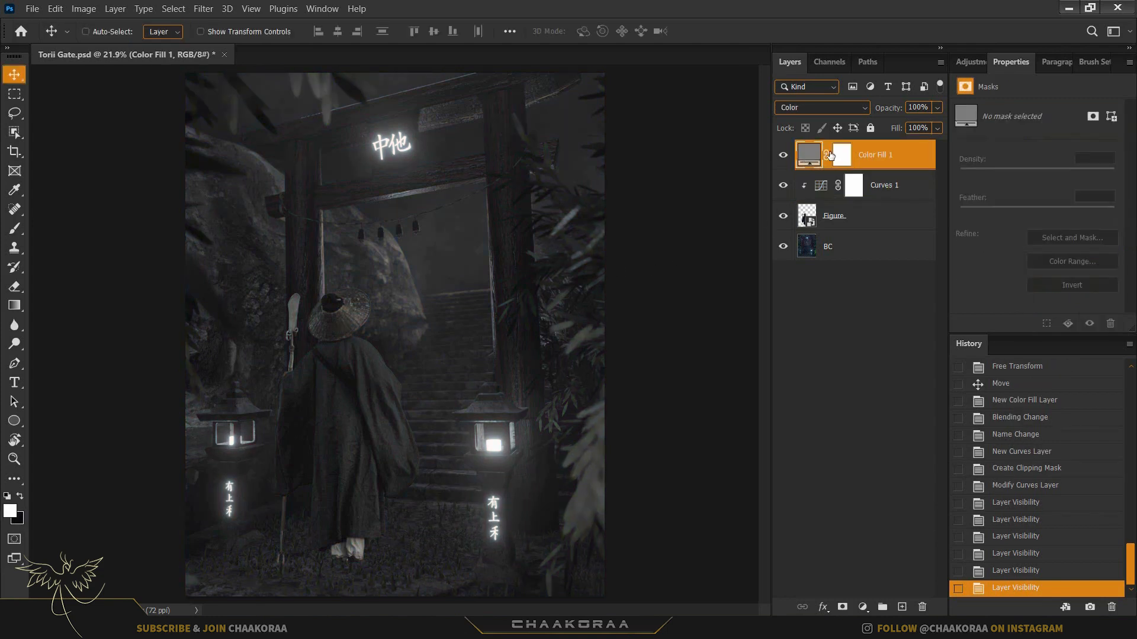
pyautogui.click(840, 110)
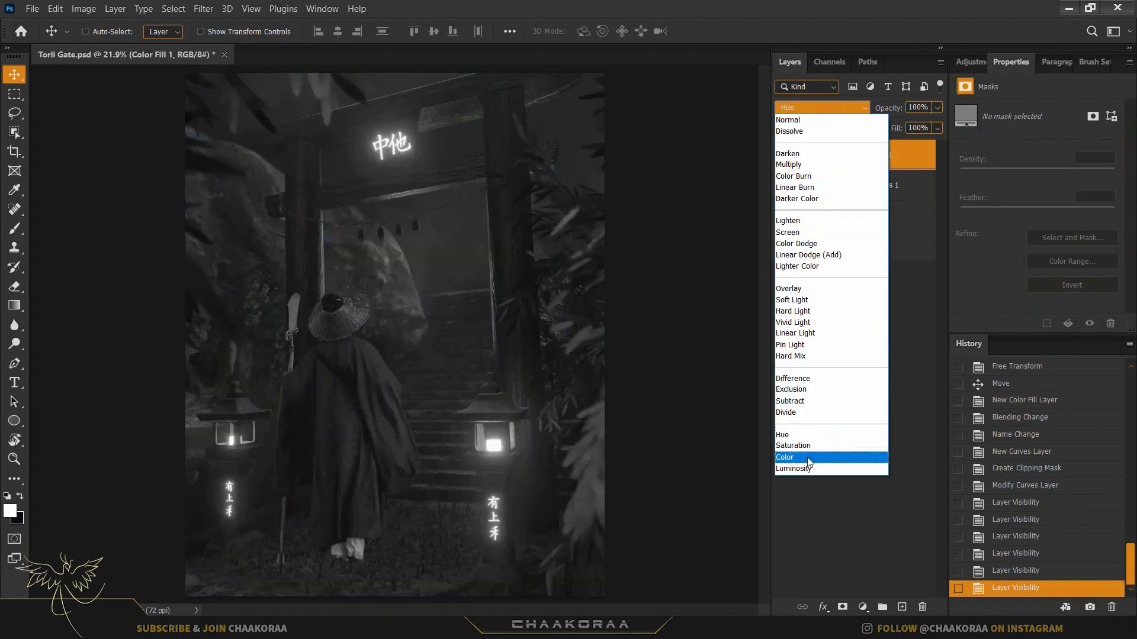
pyautogui.click(821, 468)
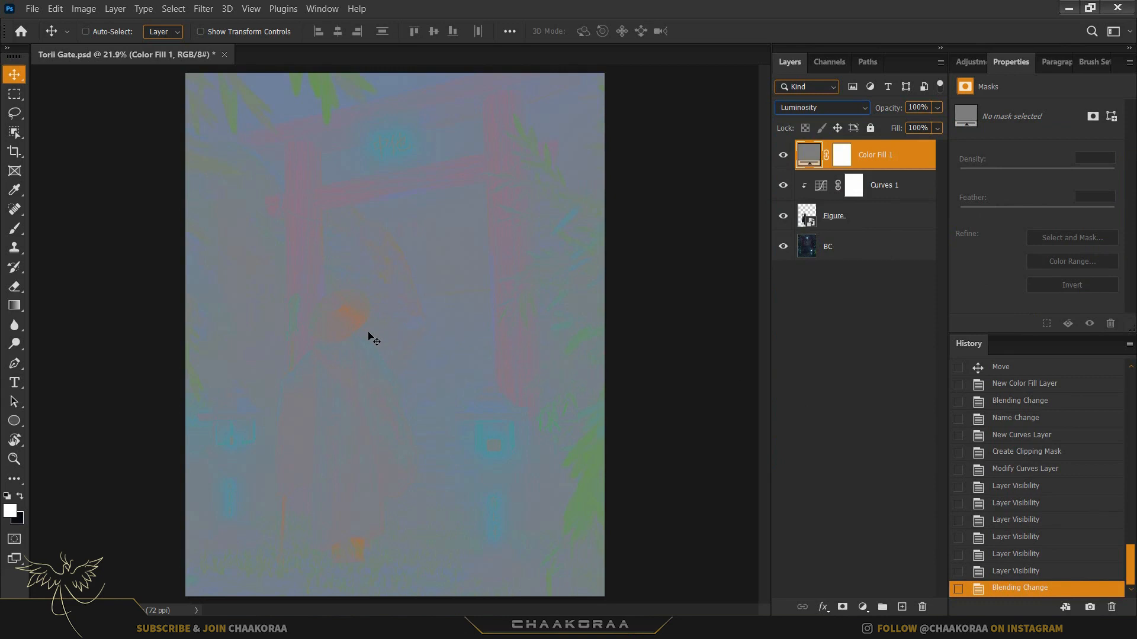
# - Add a Channel Mixer adjustment layer above Curves 1 and clip it to the figure
pyautogui.click(887, 188)
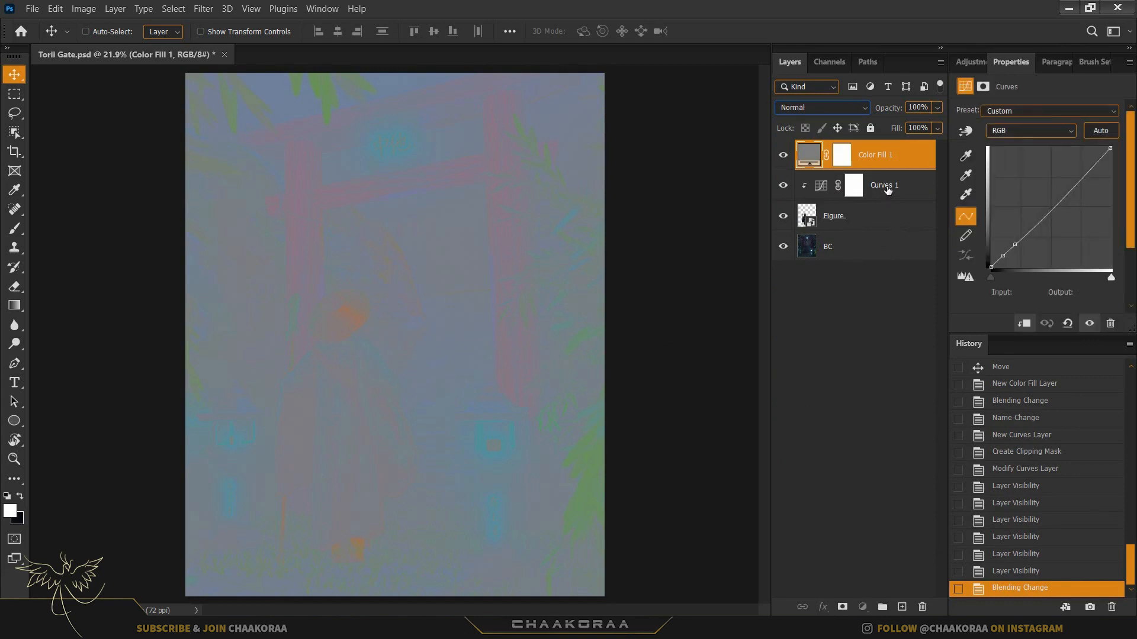
pyautogui.click(864, 607)
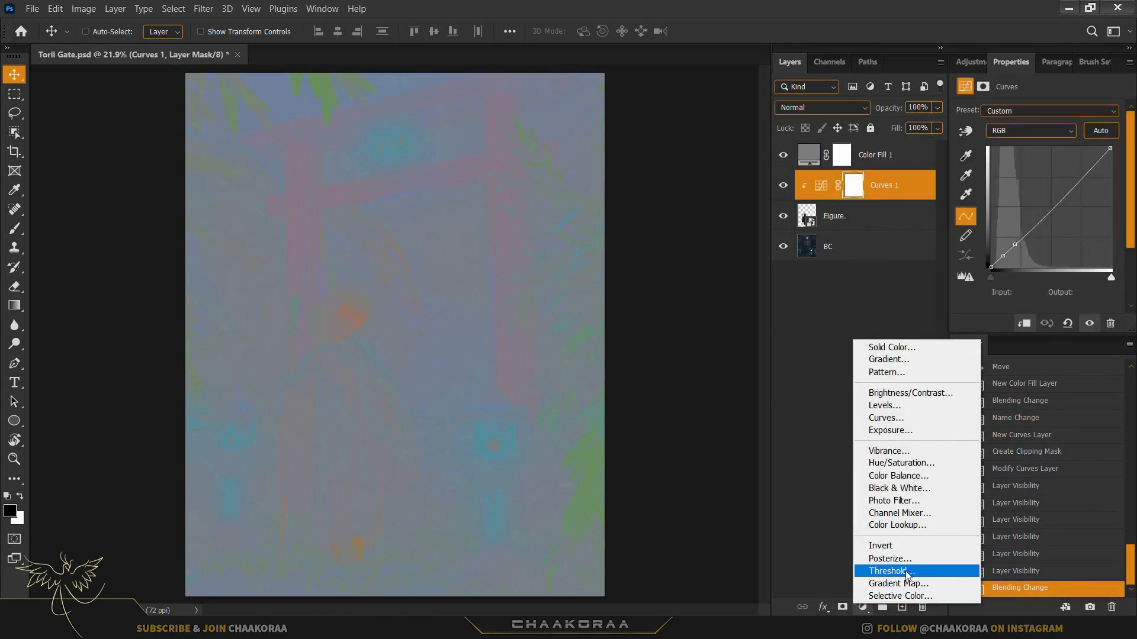
pyautogui.click(941, 520)
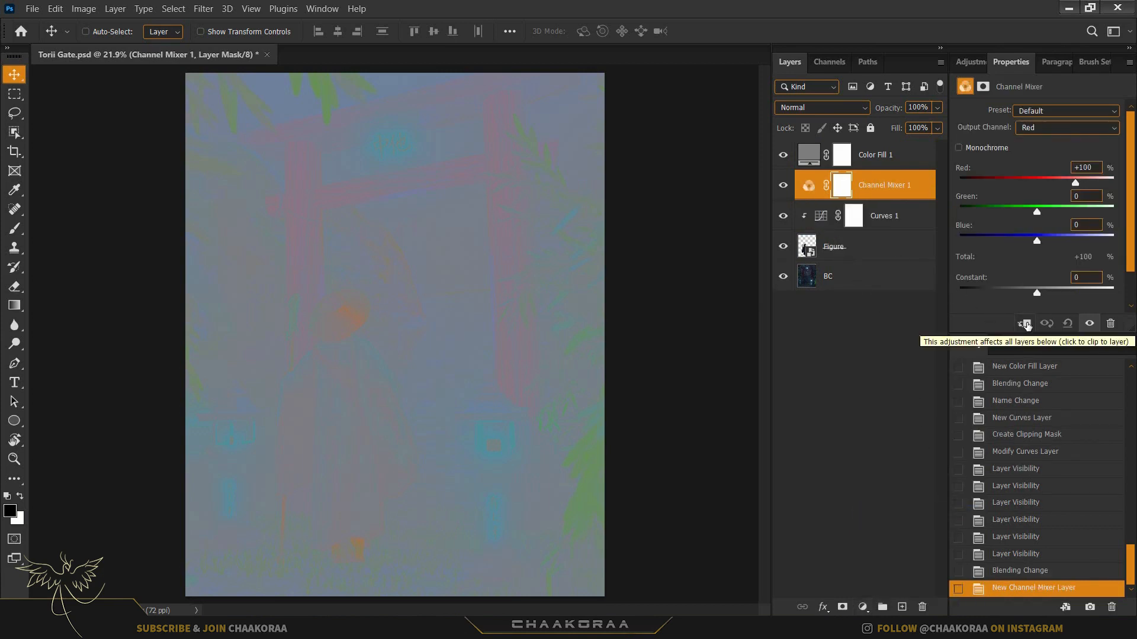
pyautogui.click(1025, 323)
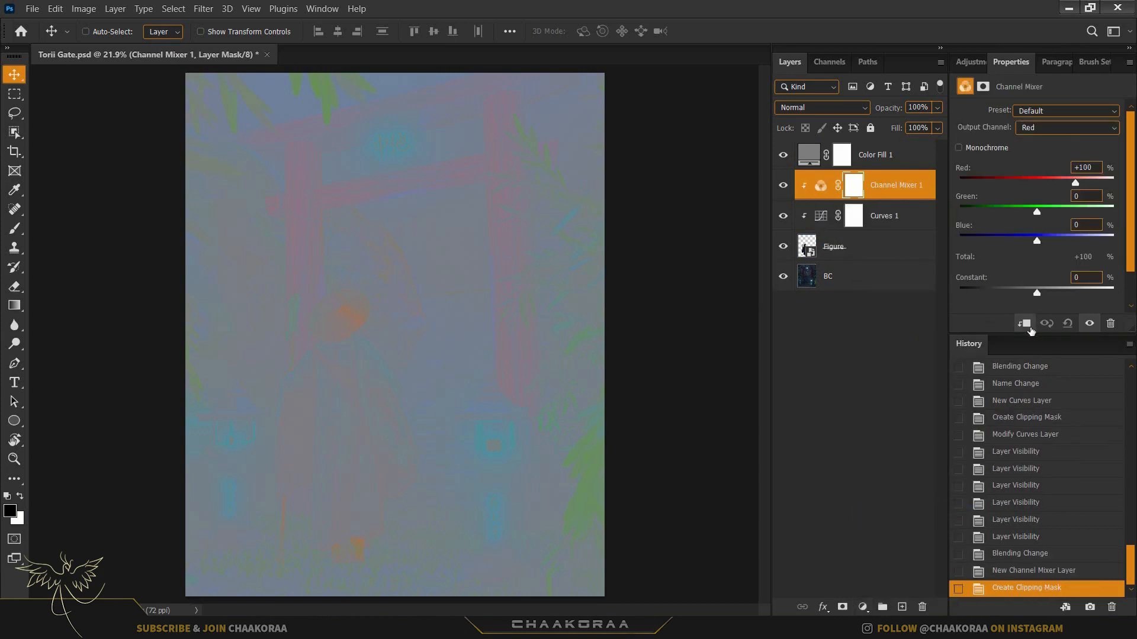
pyautogui.click(866, 214)
pyautogui.click(856, 190)
pyautogui.click(896, 259)
pyautogui.click(894, 195)
pyautogui.click(897, 218)
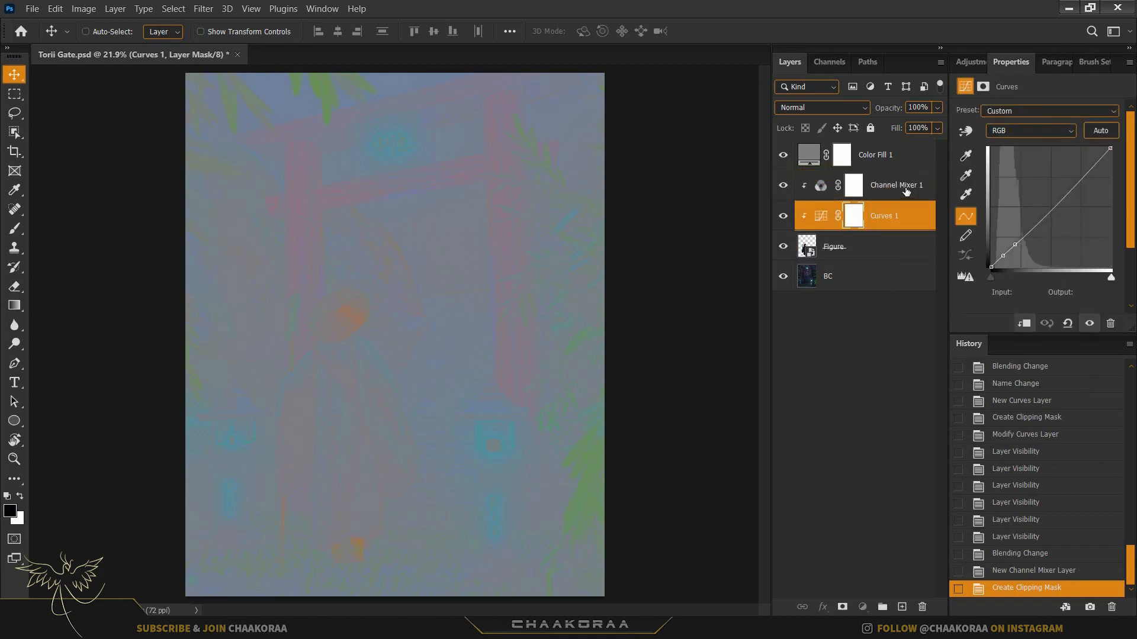
pyautogui.click(899, 193)
pyautogui.click(868, 248)
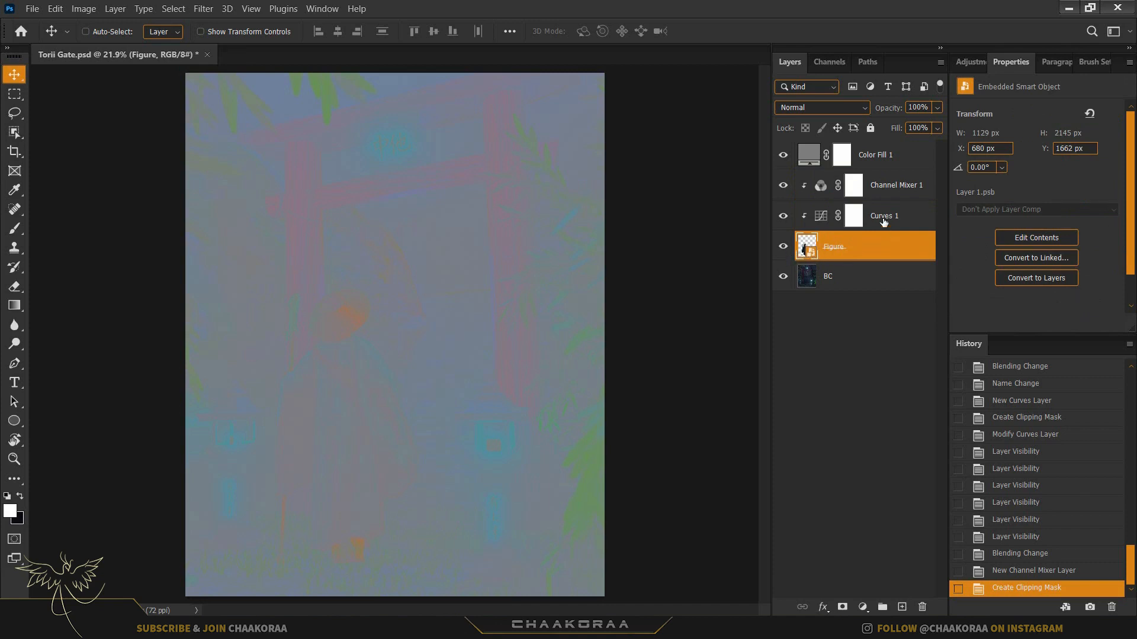
# - In the Channel Mixer's Red output channel, set Red to +88, Green to +10 and Blue to +4
pyautogui.click(891, 186)
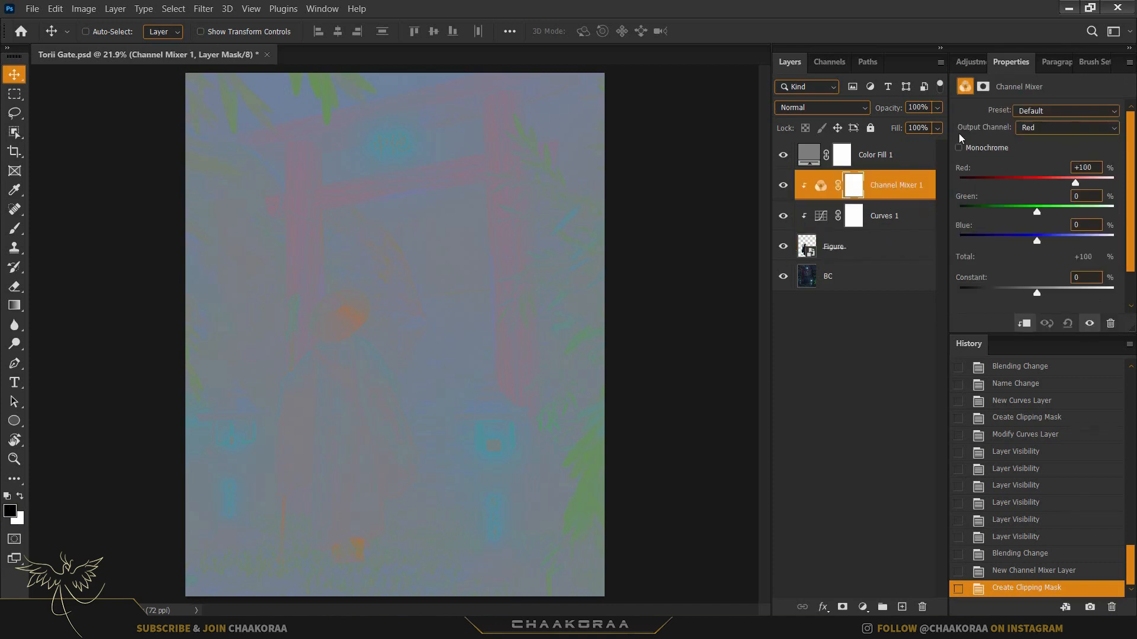
pyautogui.click(1057, 129)
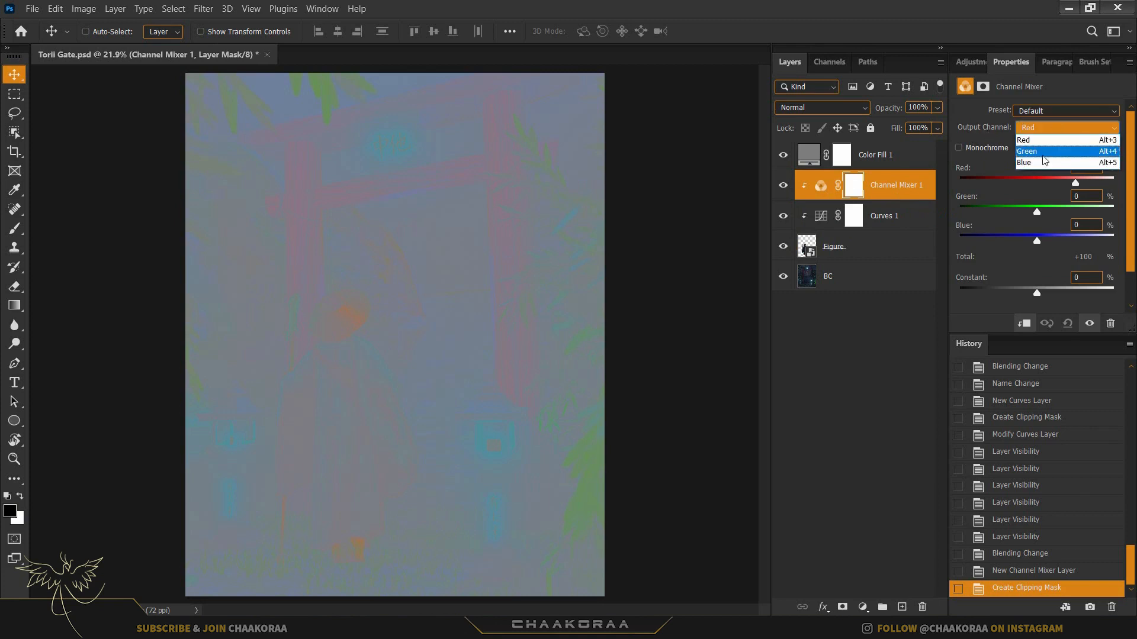
pyautogui.click(1027, 140)
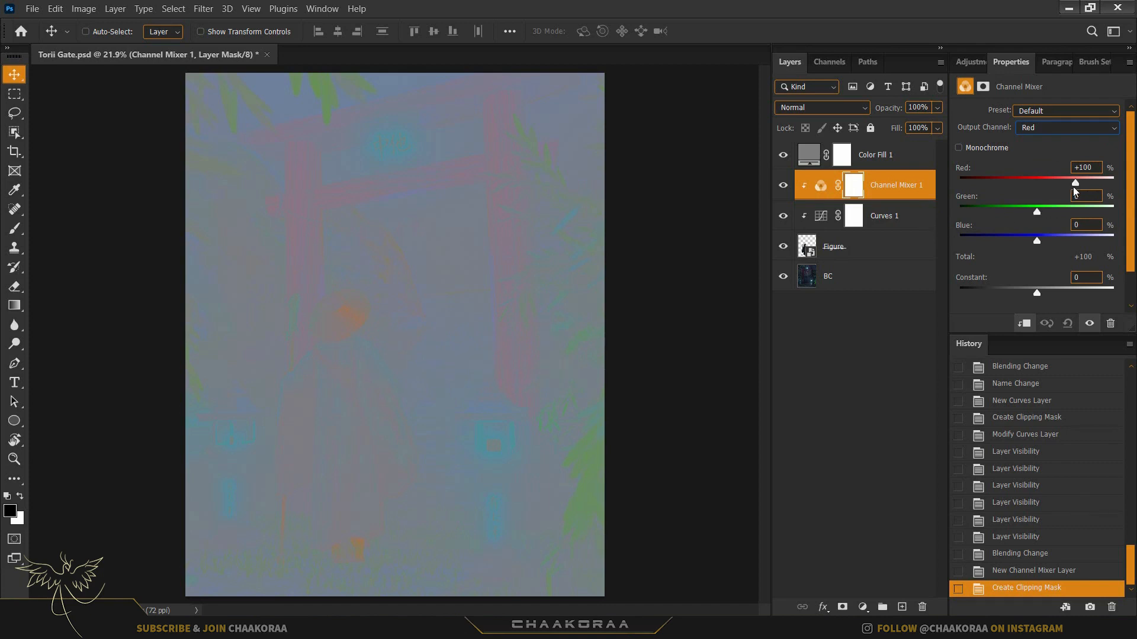
pyautogui.moveTo(1075, 191); pyautogui.dragTo(1039, 243)
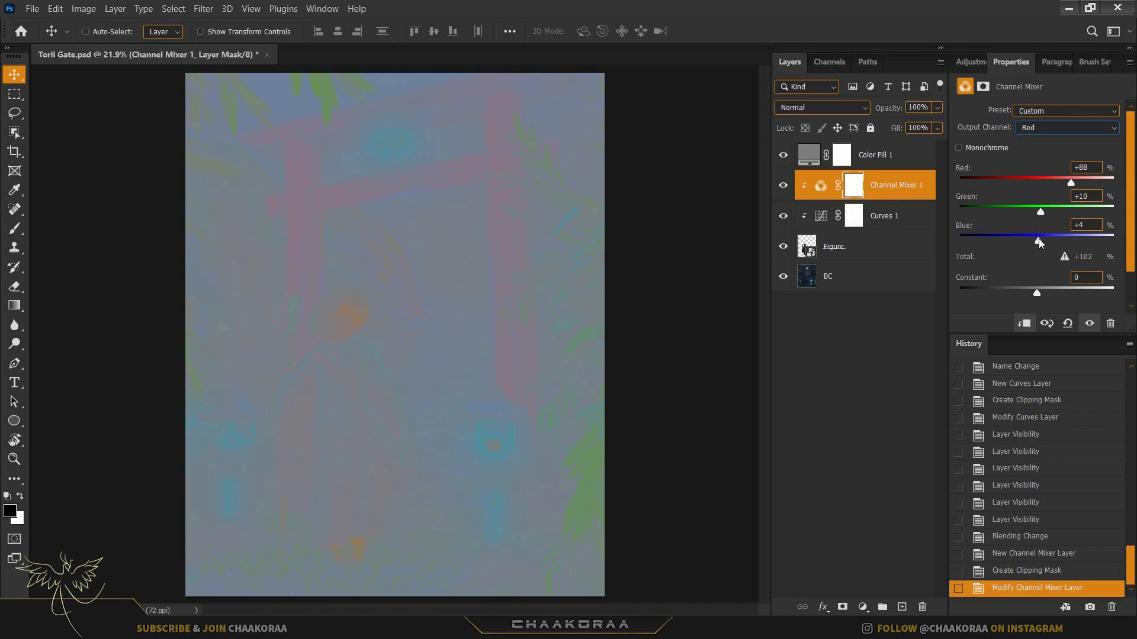
# - In the Channel Mixer's Green output channel, raise Red slightly and set Green to +94 and Blue to +4
pyautogui.click(1042, 127)
pyautogui.click(1034, 148)
pyautogui.moveTo(1037, 183); pyautogui.dragTo(1039, 239)
# - In the Channel Mixer's Blue output channel, set Red and Green to +8 each and fine-tune the Blue amount
pyautogui.click(1043, 128)
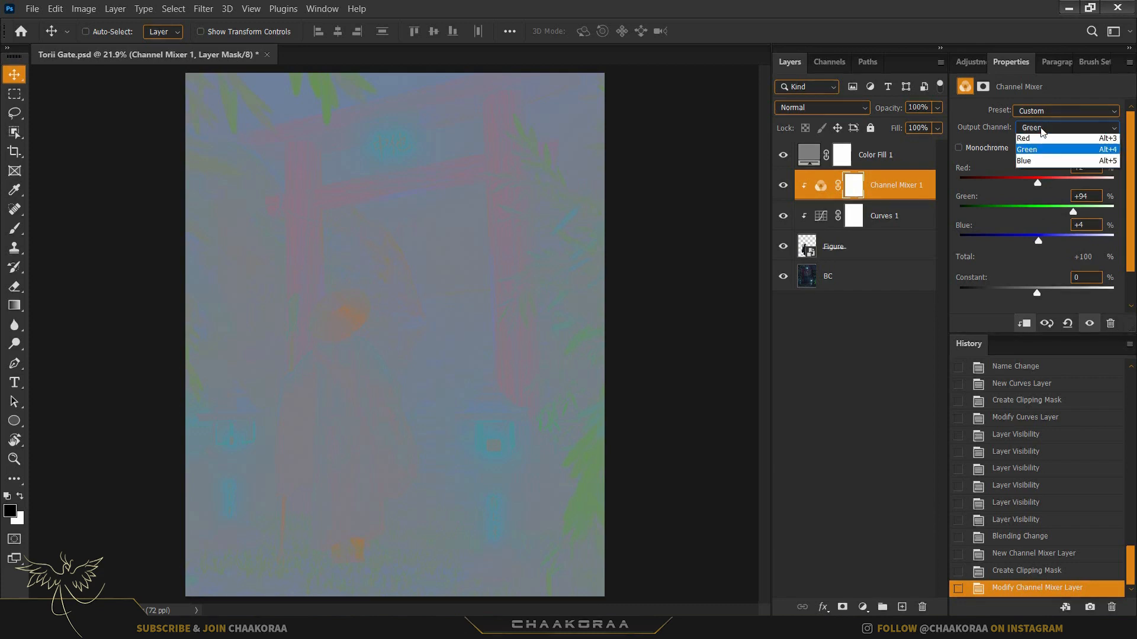
pyautogui.click(1034, 160)
pyautogui.moveTo(1037, 183); pyautogui.dragTo(1041, 212)
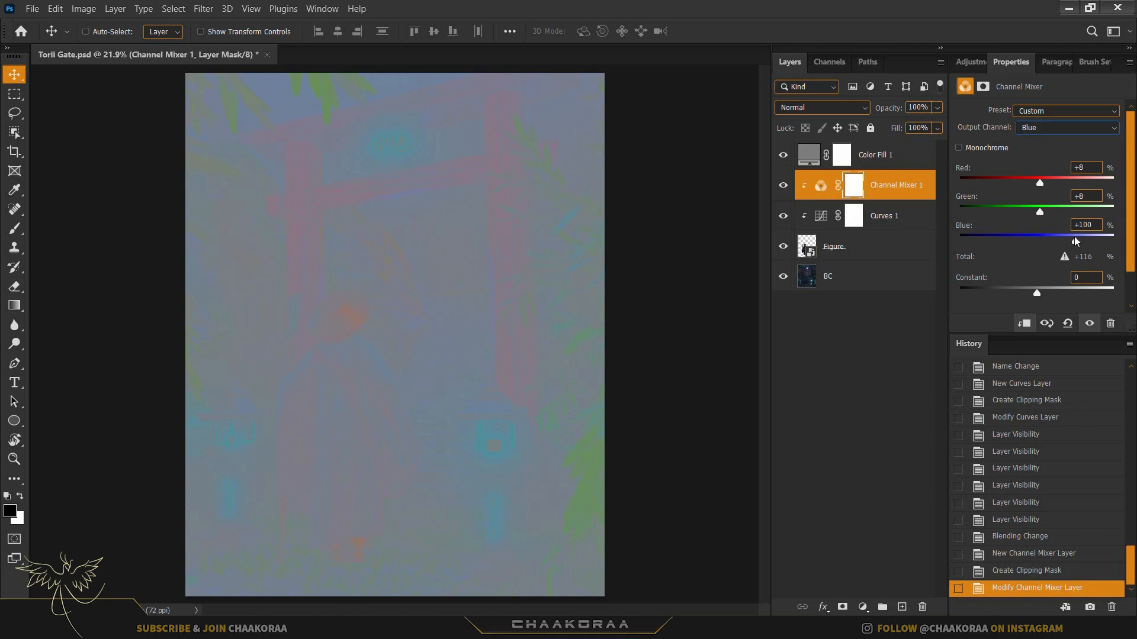
pyautogui.moveTo(1073, 245); pyautogui.dragTo(1076, 245)
# - Return to the Channel Mixer's Red output channel and lower its Red amount to +81
pyautogui.click(1058, 128)
pyautogui.click(1058, 143)
pyautogui.moveTo(1072, 184); pyautogui.dragTo(1069, 187)
# - Hide the grey check layer and compare the figure's colour with and without the Channel Mixer adjustment
pyautogui.click(784, 159)
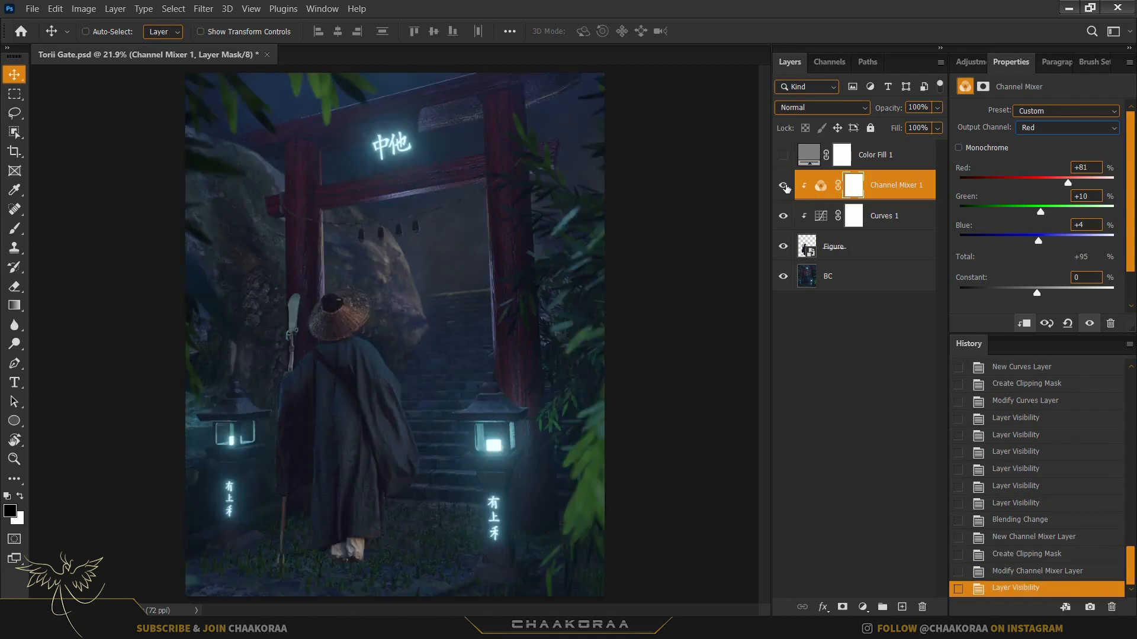
pyautogui.click(784, 186)
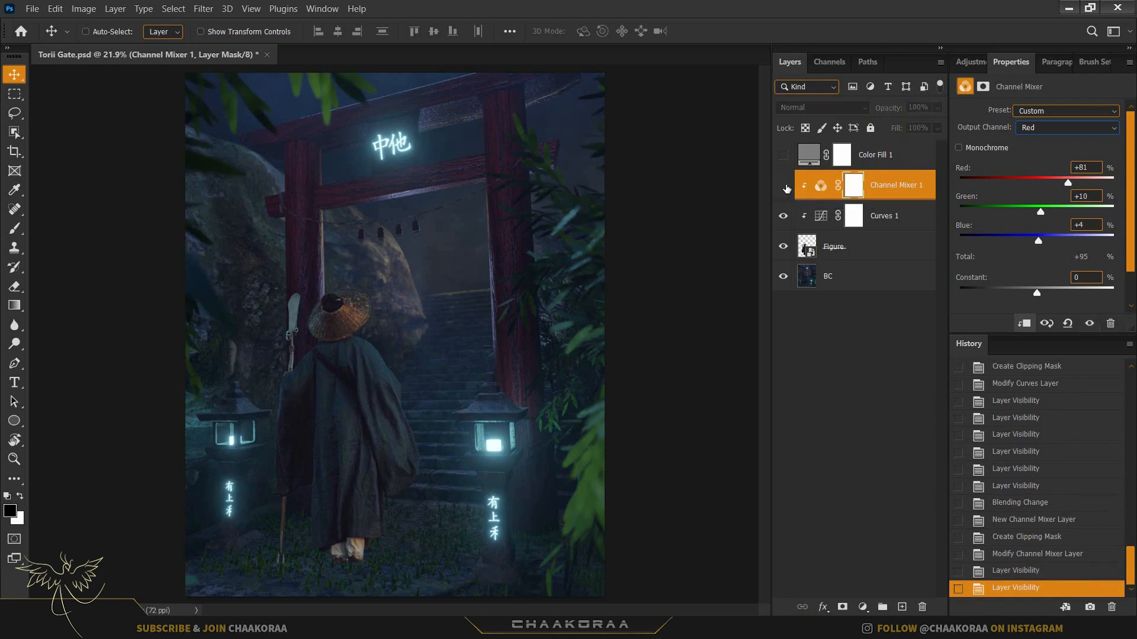
pyautogui.click(785, 187)
pyautogui.click(785, 186)
pyautogui.click(784, 187)
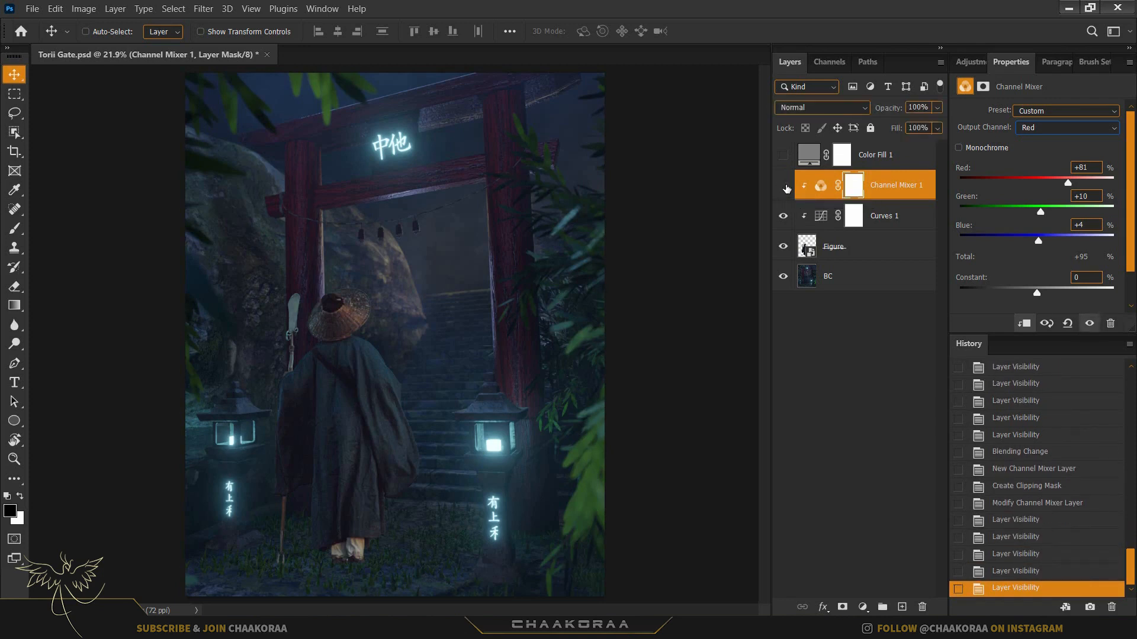
pyautogui.click(785, 188)
pyautogui.click(785, 187)
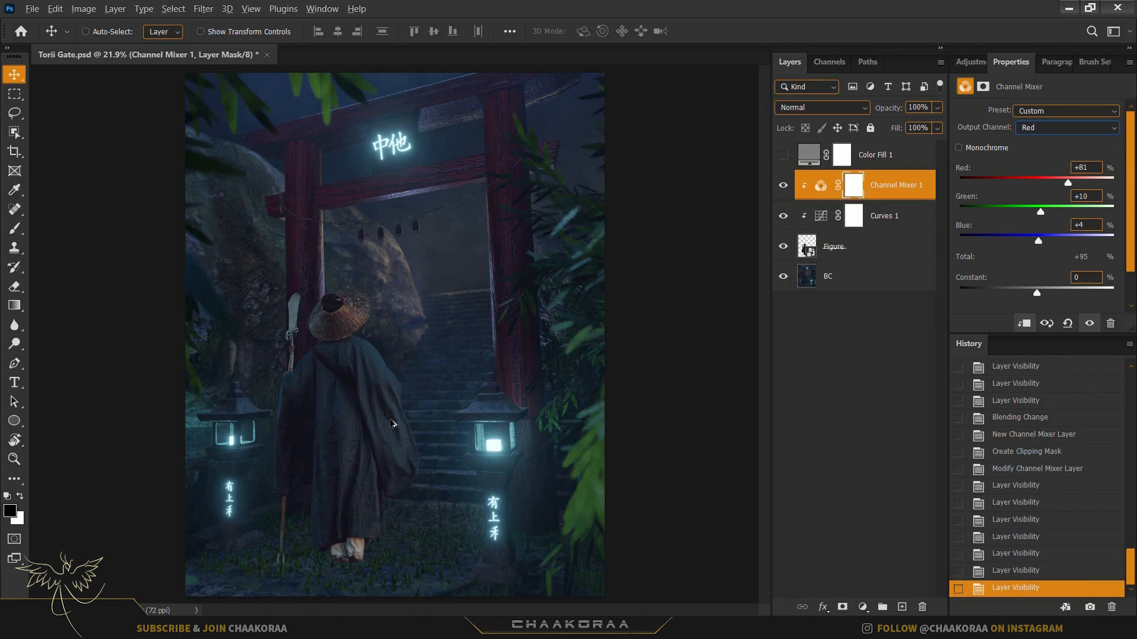
# - Examine up close how the figure's hat, robe, feet and staff match the surrounding scene and the grass
pyautogui.click(14, 95)
pyautogui.click(15, 76)
pyautogui.scroll(5, 352, 379)
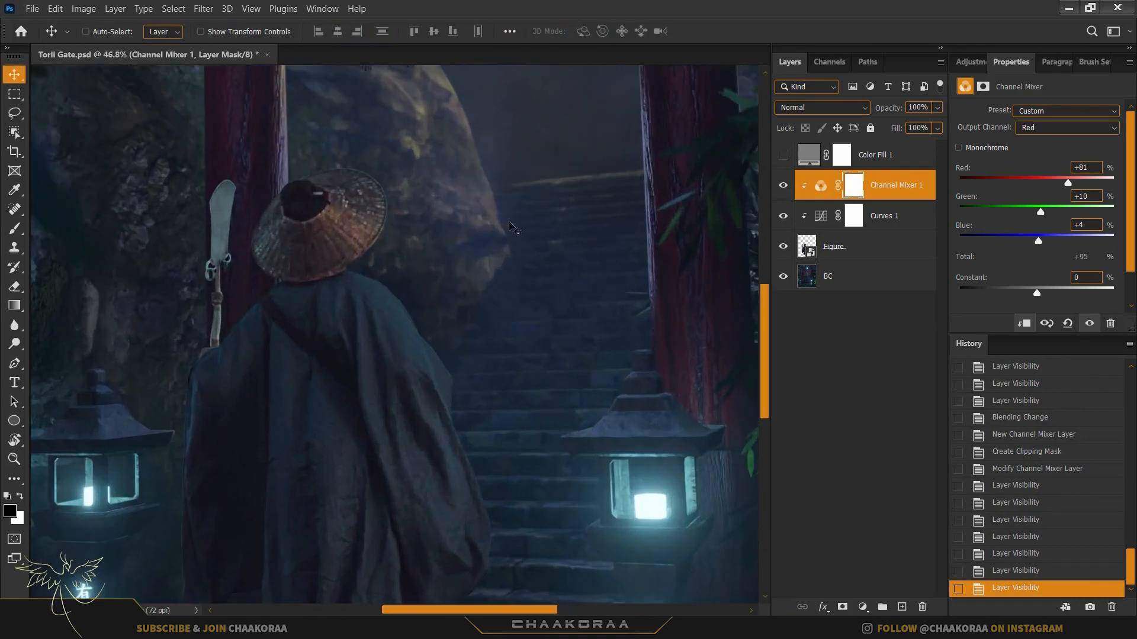
pyautogui.scroll(-5, 343, 416)
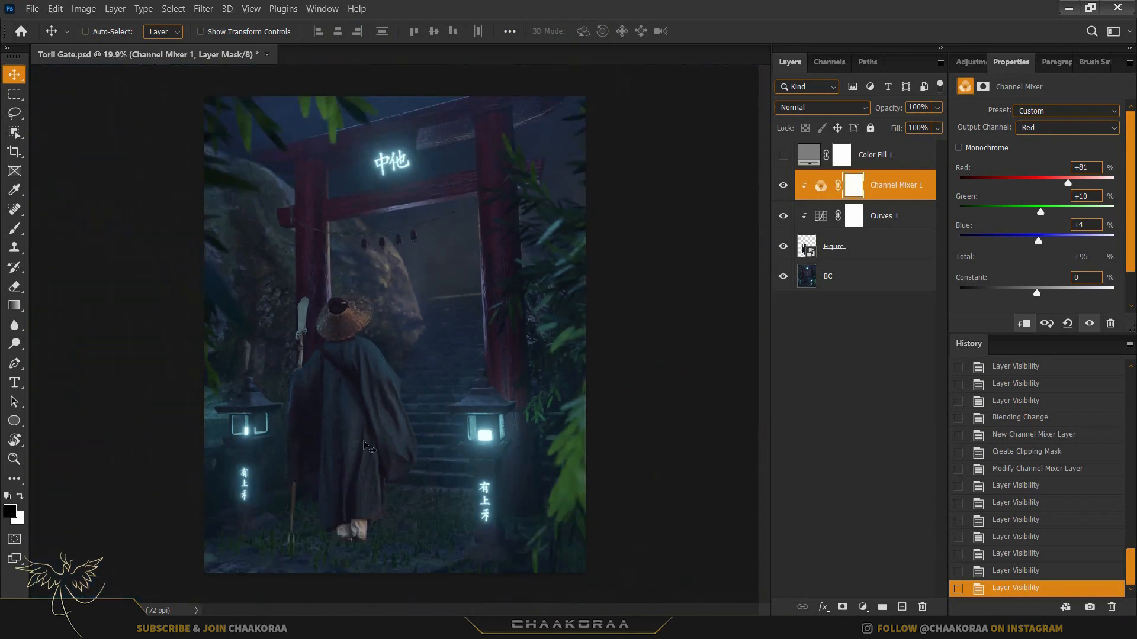
pyautogui.scroll(3, 378, 517)
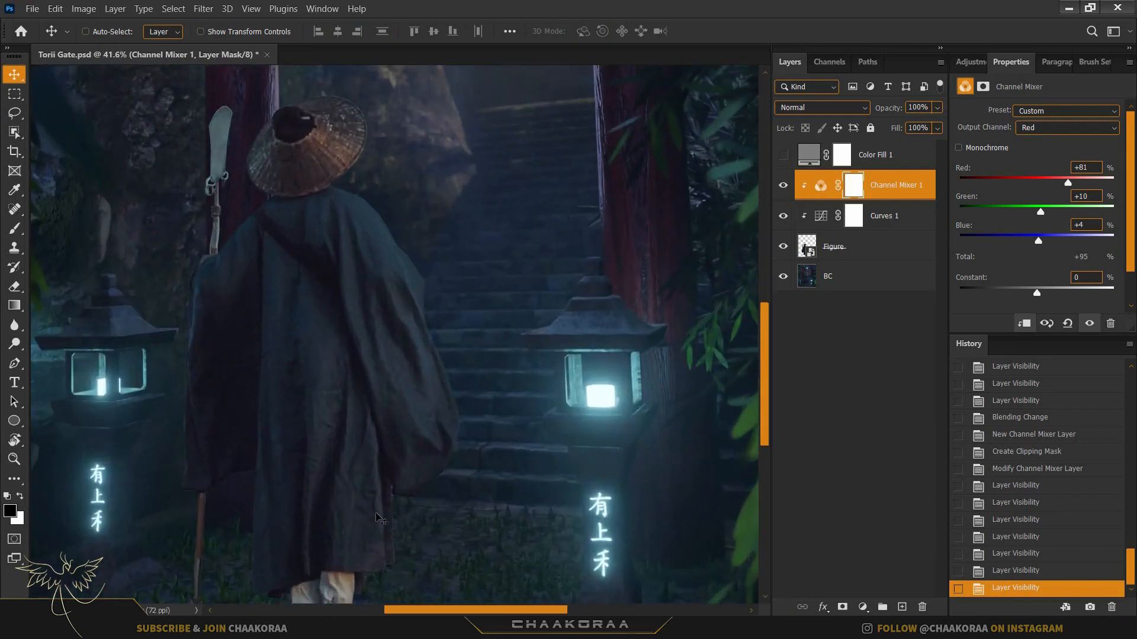
pyautogui.scroll(1, 460, 342)
pyautogui.moveTo(405, 454); pyautogui.dragTo(460, 341)
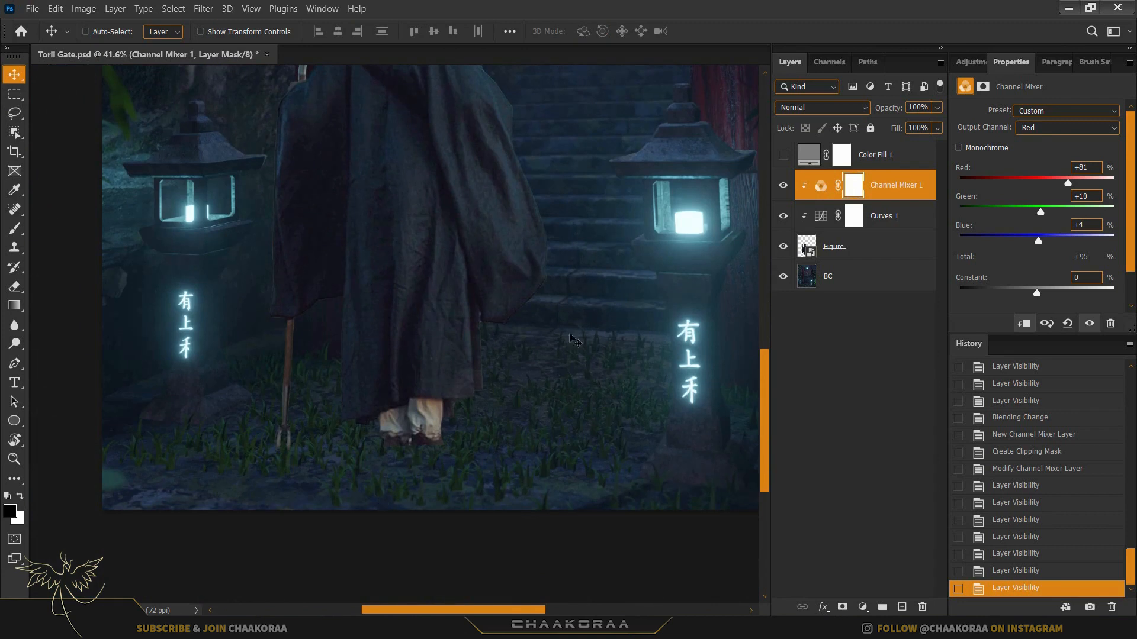
# - Select the BC background layer and try adding an empty layer above it, beneath the figure
pyautogui.click(844, 279)
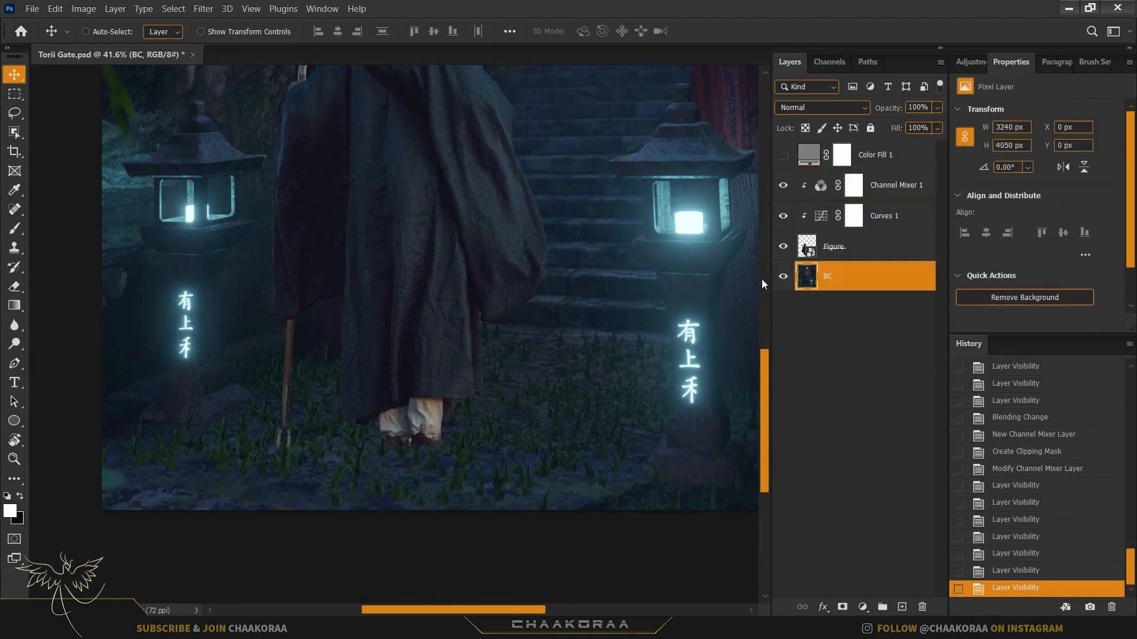
pyautogui.click(902, 608)
pyautogui.hotkey('ctrl', 'z')
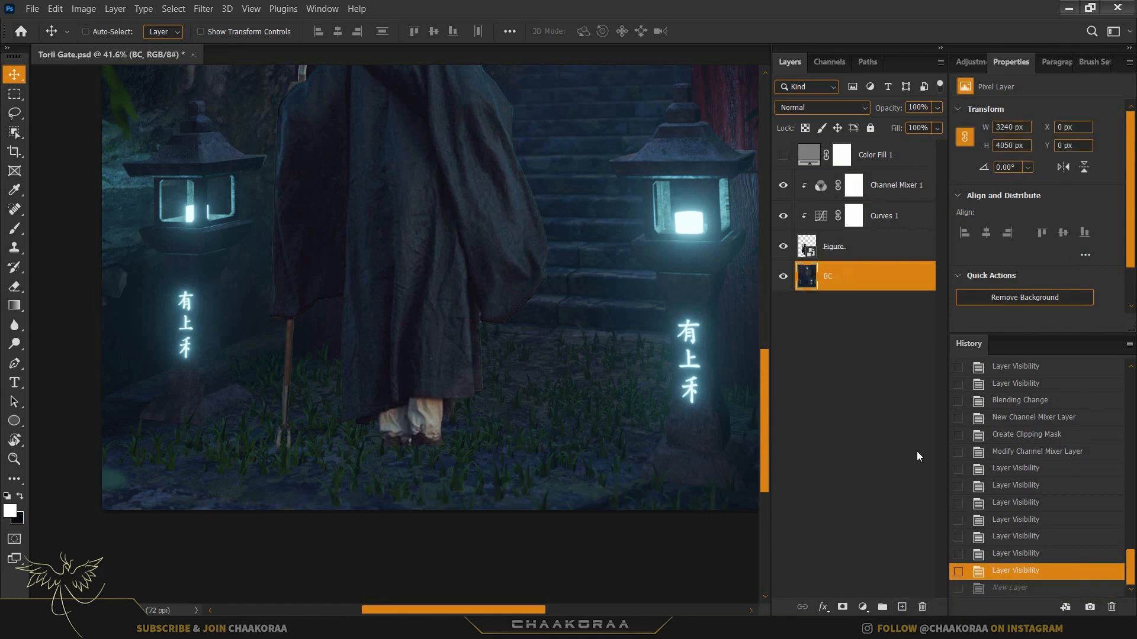
pyautogui.press('ctrl')
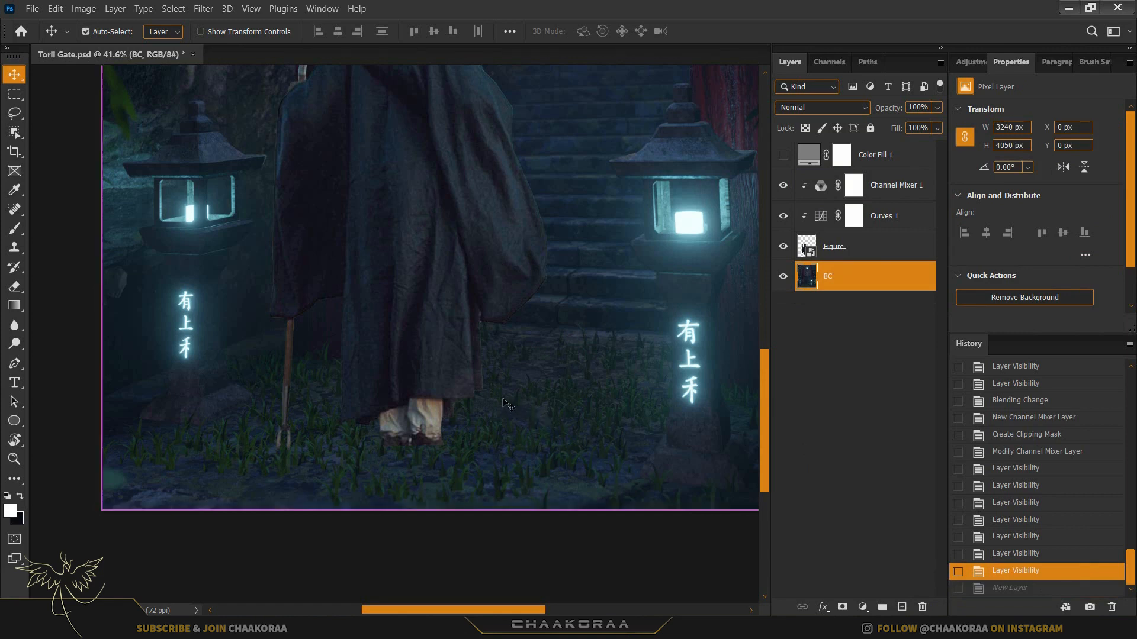
# - Add an empty layer named Shdow above the BC background layer, beneath the figure
pyautogui.hotkey('ctrl', 'shift', 'n')
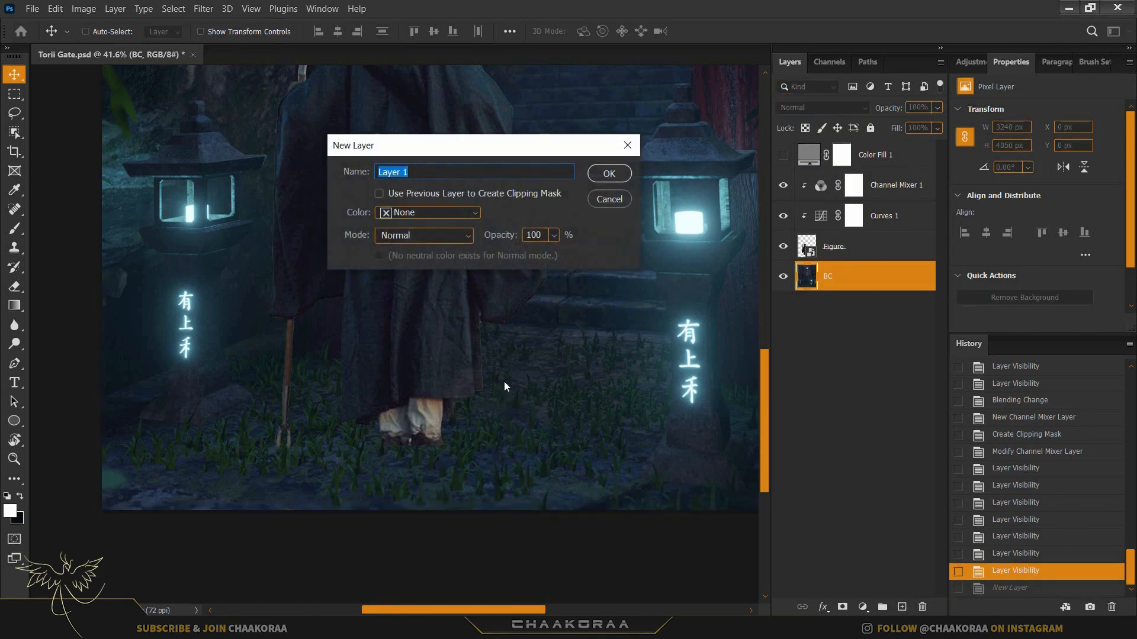
pyautogui.moveTo(401, 142); pyautogui.dragTo(383, 177)
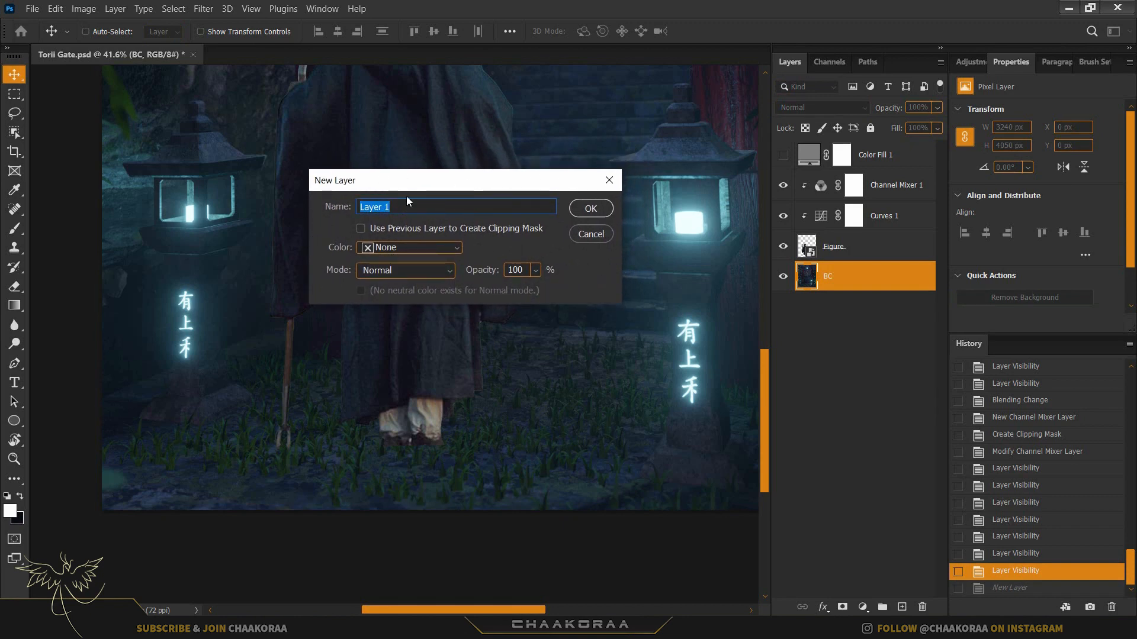
pyautogui.write('Shdow')
pyautogui.press('Return')
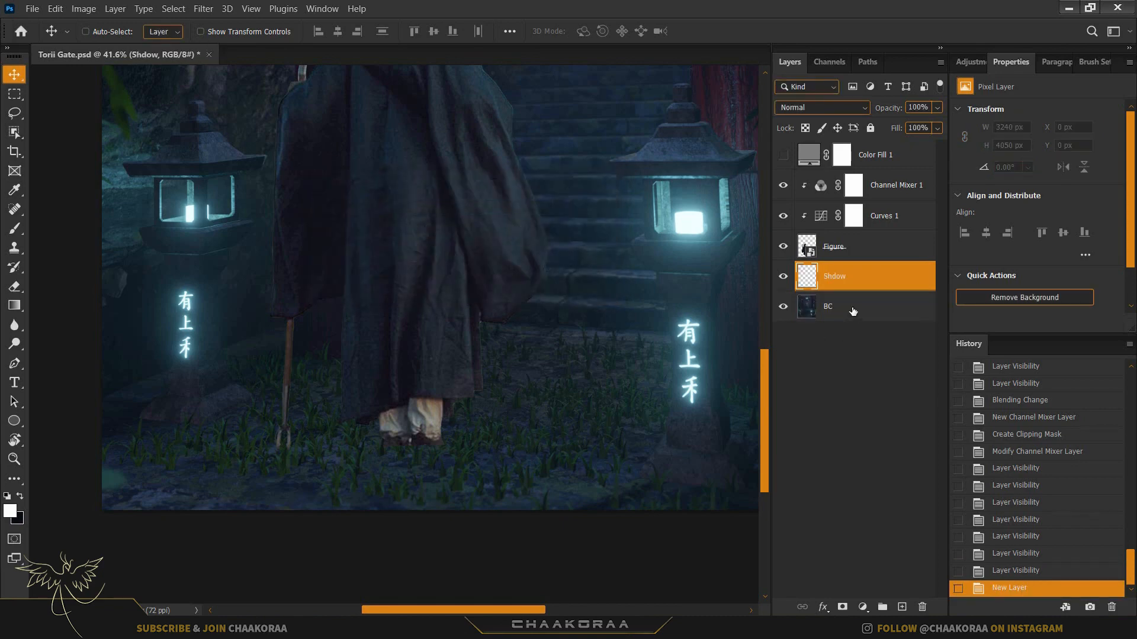
pyautogui.scroll(-3, 515, 310)
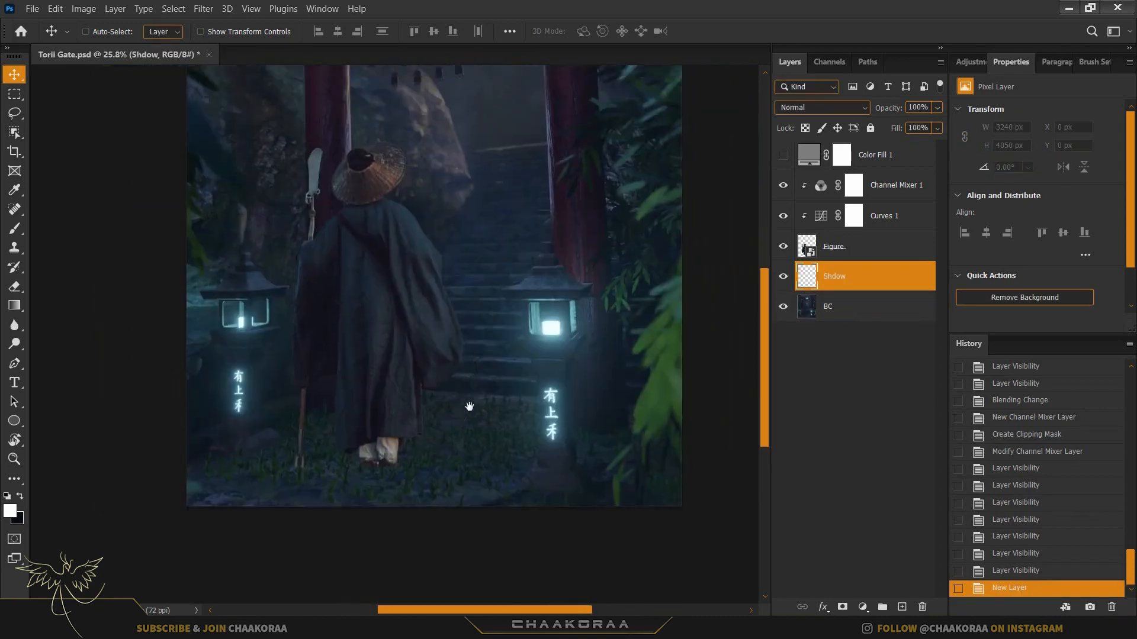
pyautogui.scroll(-2, 469, 406)
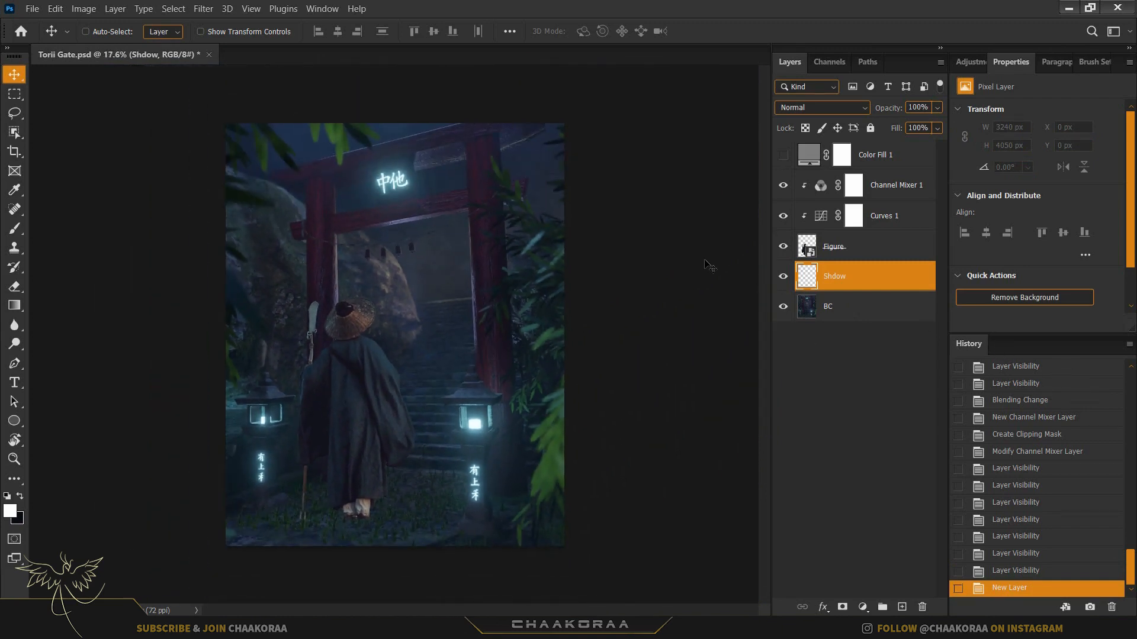
# - Inspect the History States setting in the Performance preferences, leave without changing it, and look back to the start of the document's history
pyautogui.click(55, 8)
pyautogui.moveTo(132, 597)
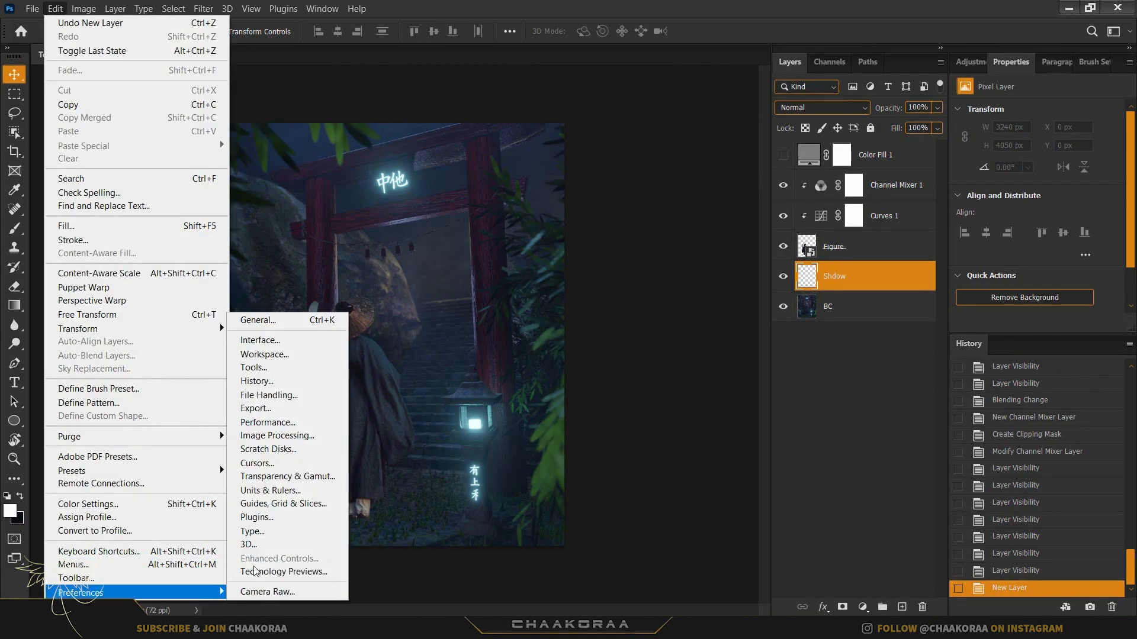
pyautogui.click(283, 318)
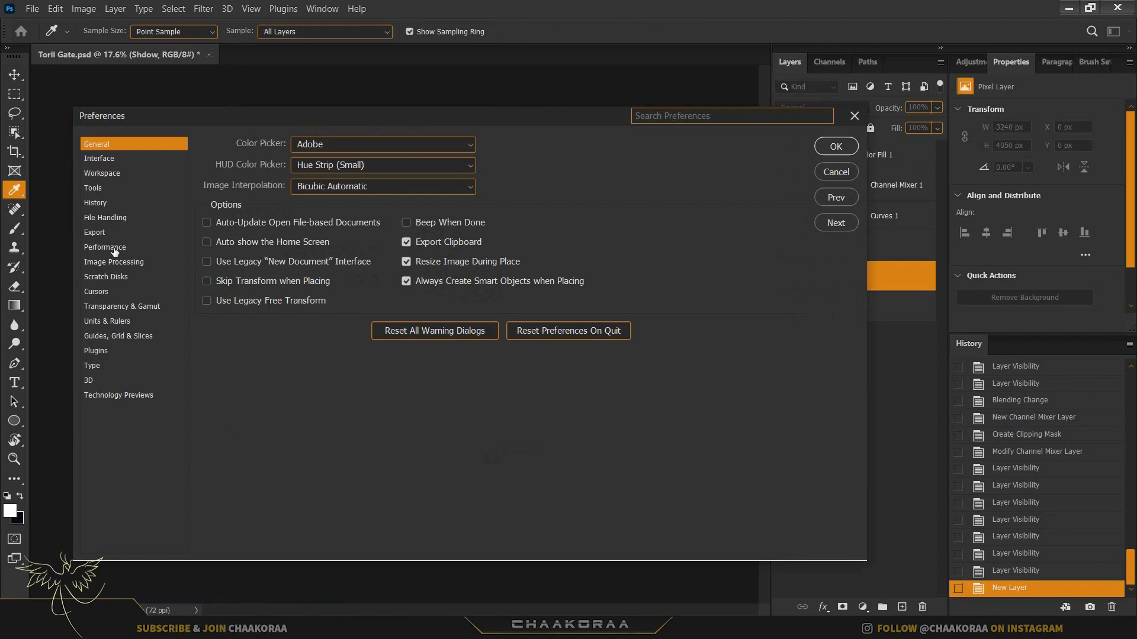
pyautogui.click(112, 249)
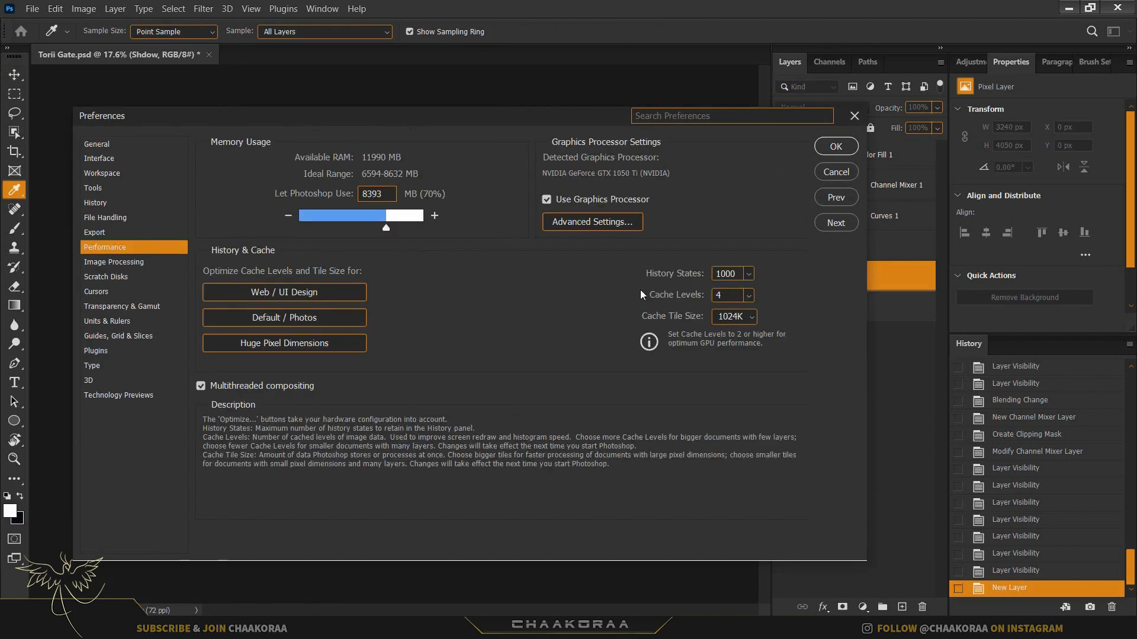
pyautogui.click(685, 277)
pyautogui.click(747, 277)
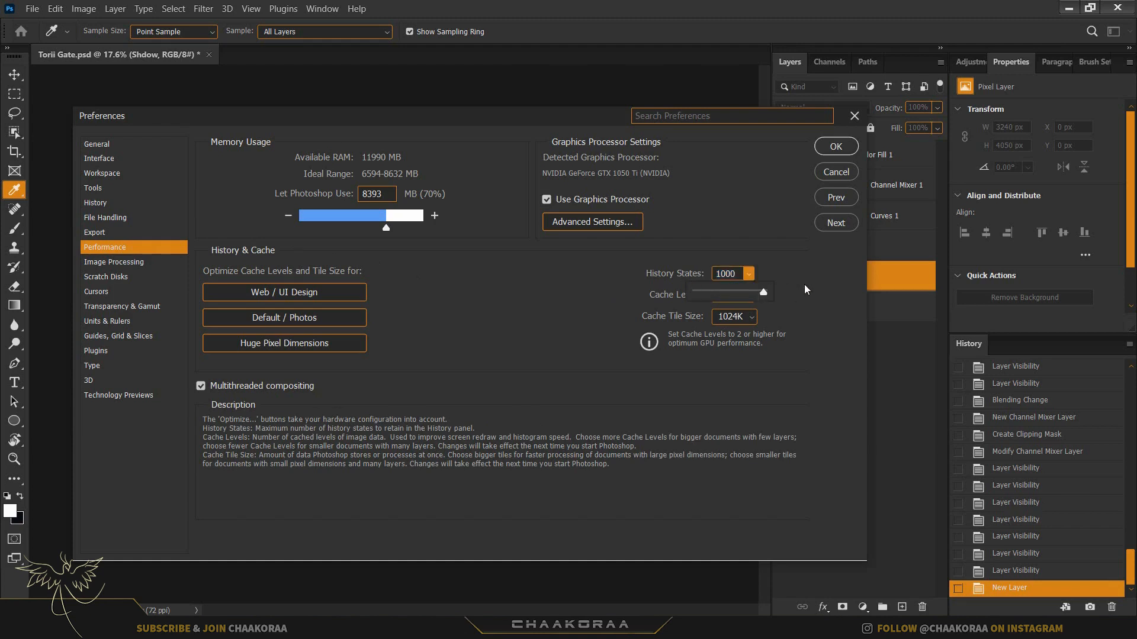
pyautogui.click(835, 176)
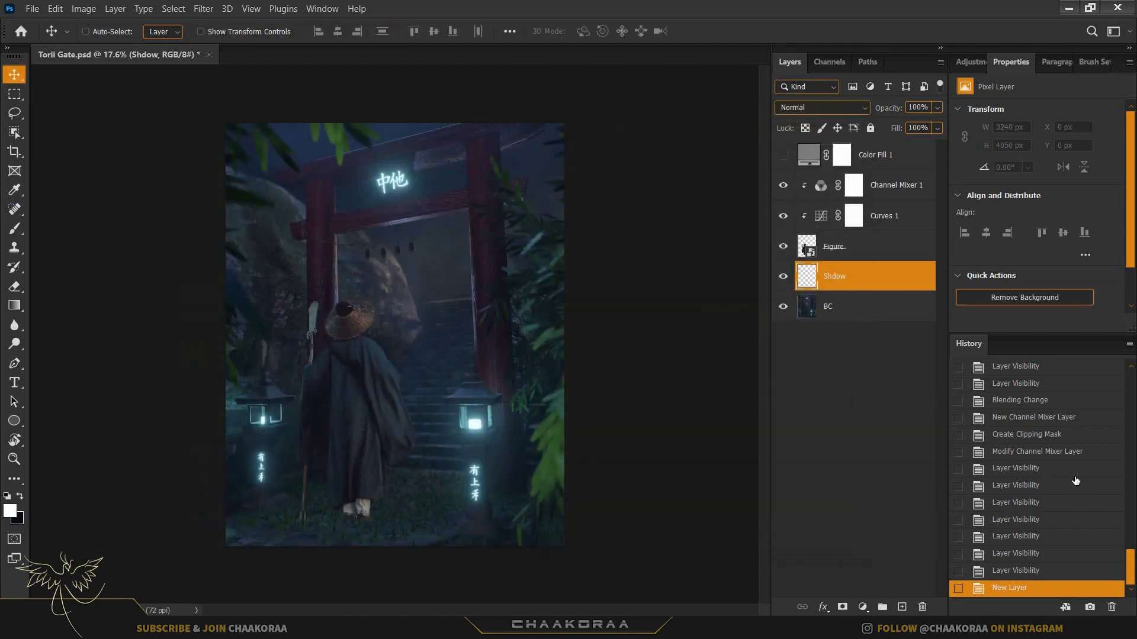
pyautogui.moveTo(1133, 566)
pyautogui.mouseDown()
pyautogui.moveTo(1135, 487)
pyautogui.moveTo(1136, 566)
pyautogui.mouseUp()
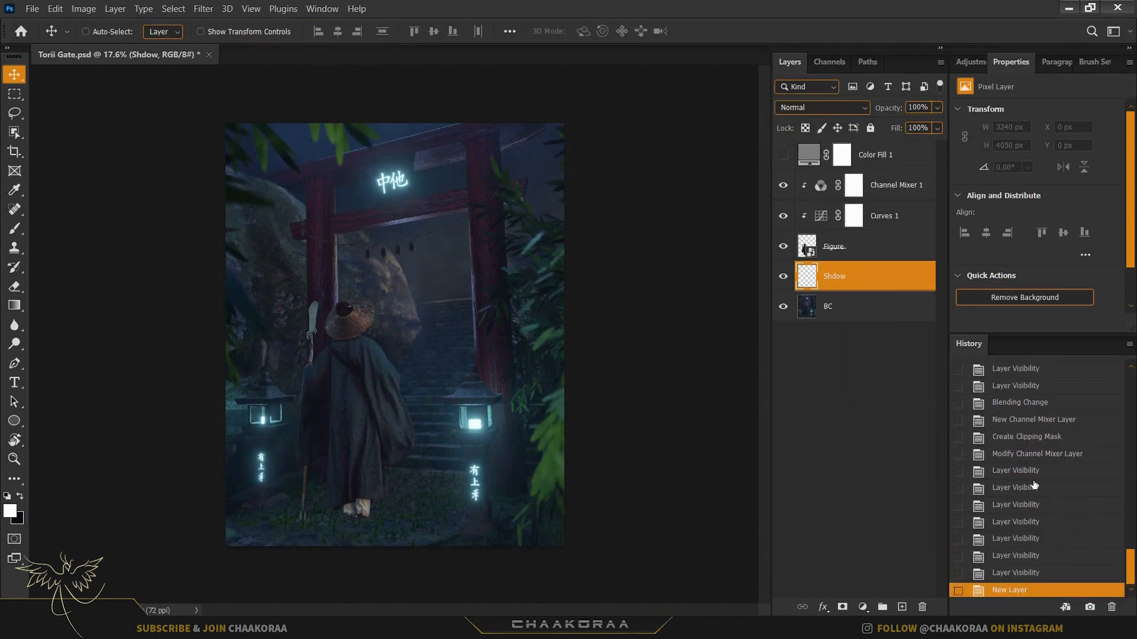
pyautogui.moveTo(1132, 567); pyautogui.dragTo(1132, 378)
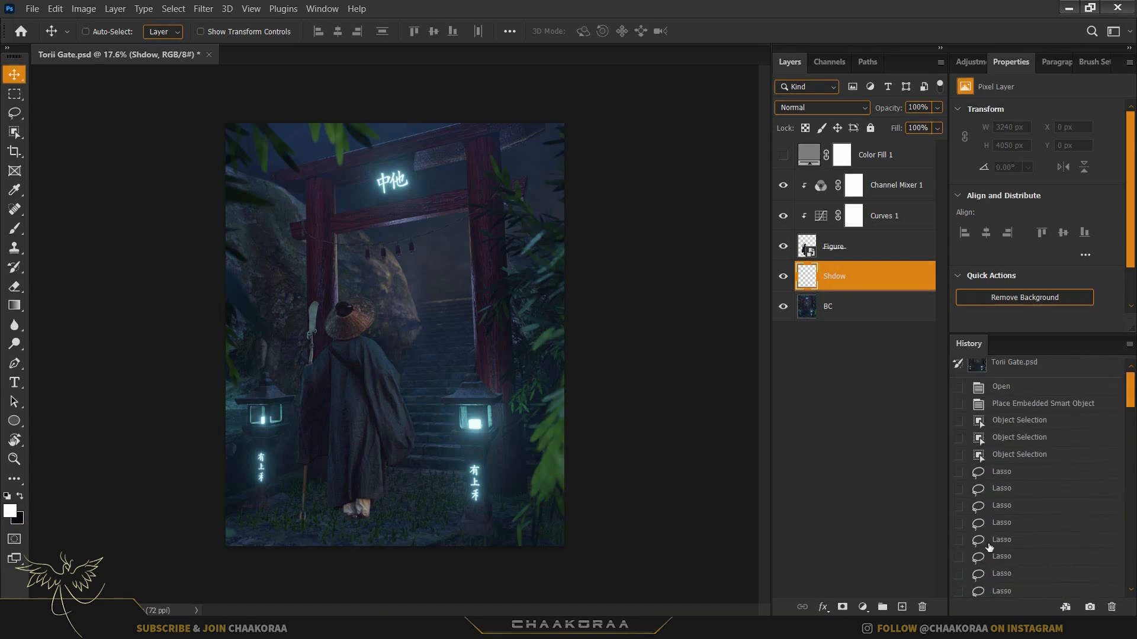
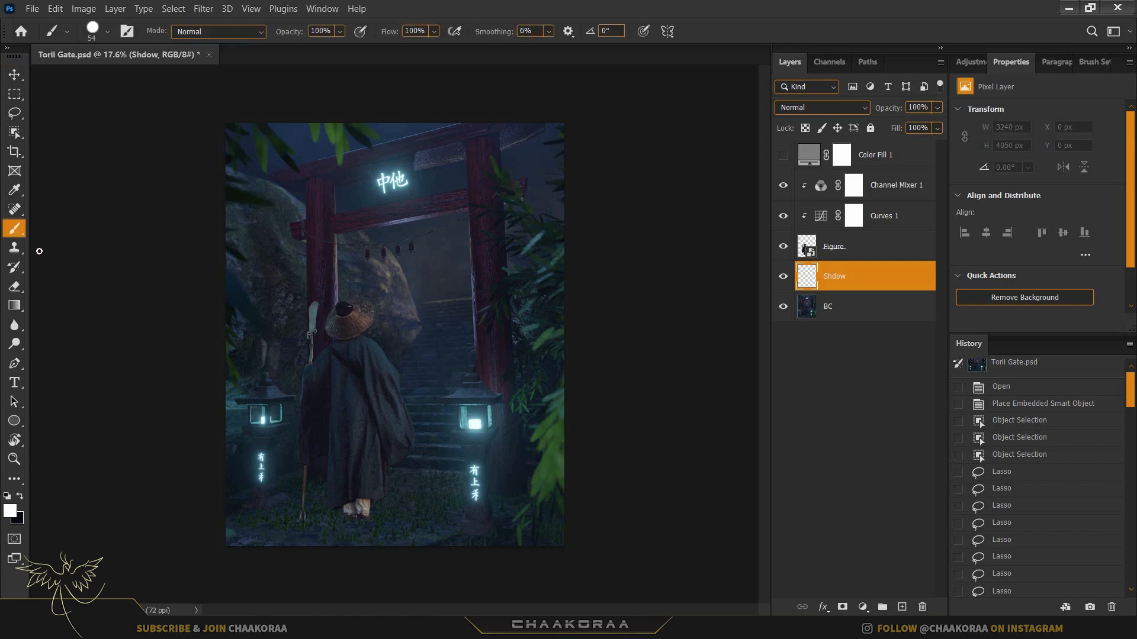
# - Set up a soft round brush of 140 px with 18% opacity and 17% flow for shading around the figure's feet
pyautogui.rightClick(20, 236)
pyautogui.click(20, 237)
pyautogui.scroll(5, 401, 486)
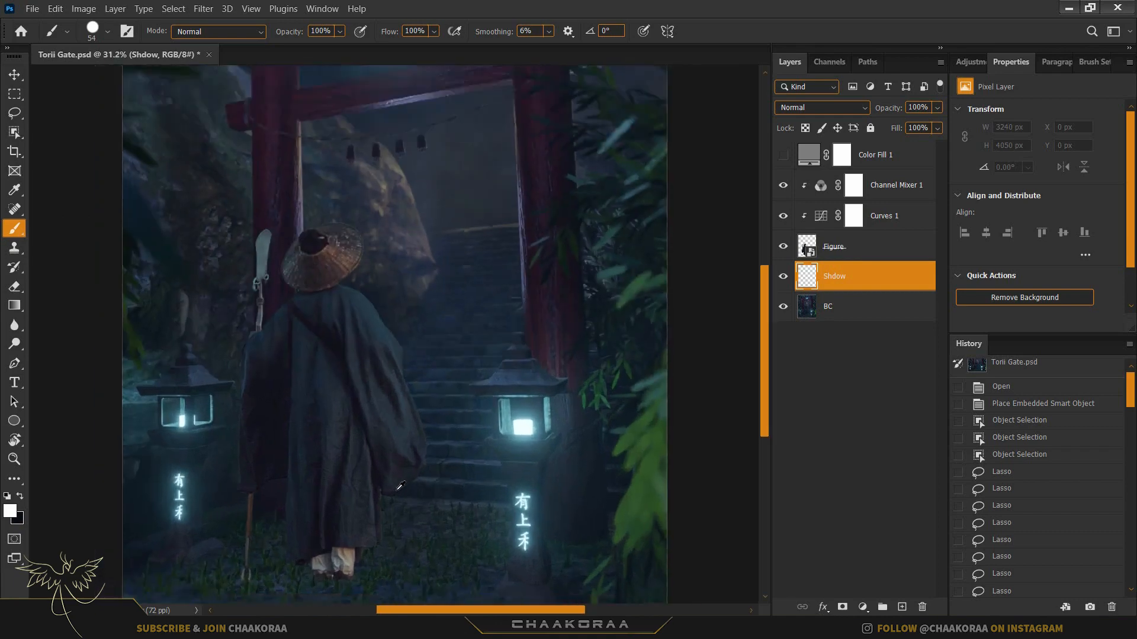
pyautogui.scroll(-3, 400, 485)
pyautogui.scroll(4, 400, 486)
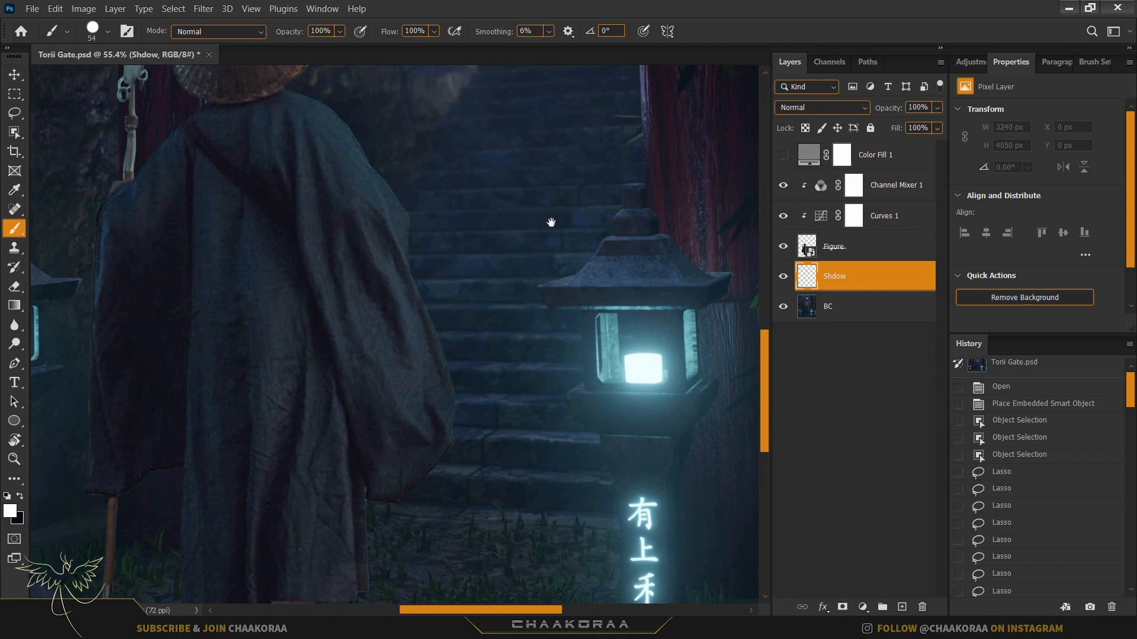
pyautogui.moveTo(574, 306)
pyautogui.mouseDown()
pyautogui.moveTo(418, 495)
pyautogui.moveTo(665, 219)
pyautogui.moveTo(403, 474)
pyautogui.moveTo(654, 223)
pyautogui.moveTo(577, 430)
pyautogui.moveTo(609, 266)
pyautogui.moveTo(470, 330)
pyautogui.moveTo(419, 322)
pyautogui.moveTo(441, 429)
pyautogui.mouseUp()
pyautogui.scroll(3, 426, 383)
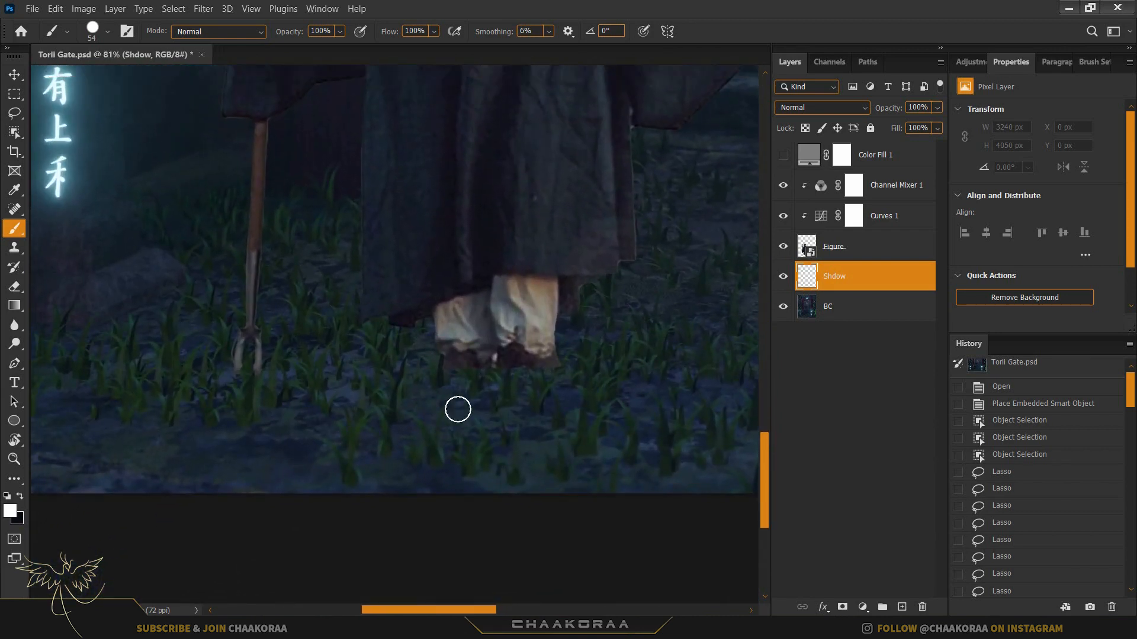
pyautogui.keyDown('alt'); pyautogui.rightClick(555, 220); pyautogui.keyUp('alt')
pyautogui.moveTo(533, 228); pyautogui.dragTo(561, 263)
pyautogui.moveTo(554, 164); pyautogui.dragTo(555, 163)
pyautogui.moveTo(531, 295); pyautogui.dragTo(534, 169)
pyautogui.keyDown('alt'); pyautogui.rightClick(553, 228); pyautogui.keyUp('alt')
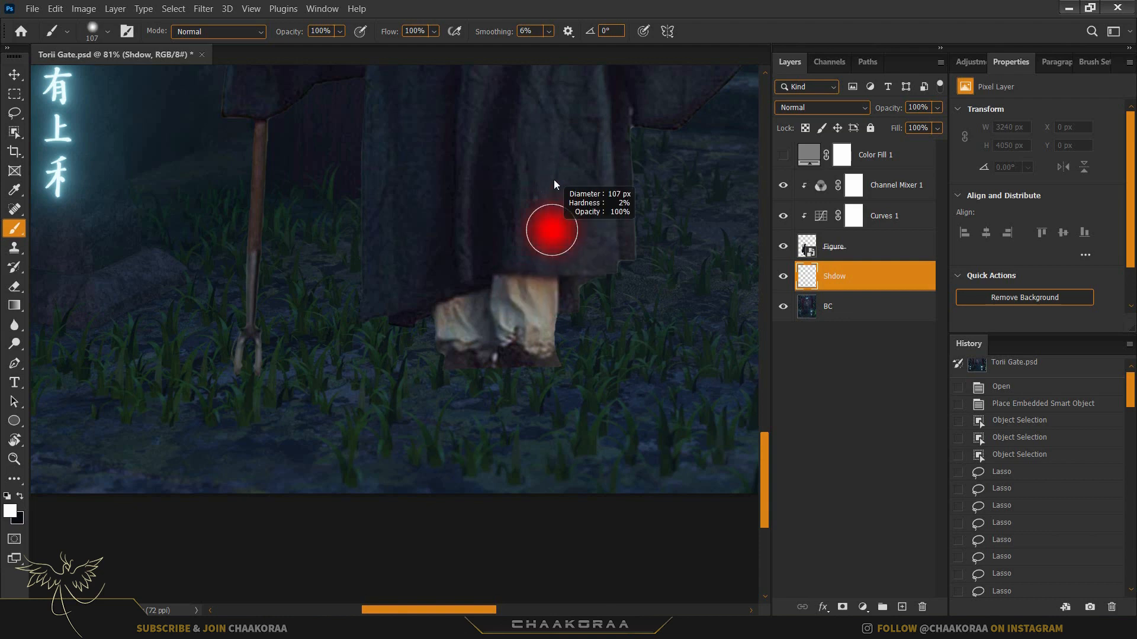
pyautogui.keyDown('alt'); pyautogui.rightClick(549, 228); pyautogui.keyUp('alt')
pyautogui.moveTo(549, 186)
pyautogui.mouseDown()
pyautogui.moveTo(540, 191)
pyautogui.moveTo(549, 122)
pyautogui.moveTo(552, 192)
pyautogui.moveTo(561, 190)
pyautogui.mouseUp()
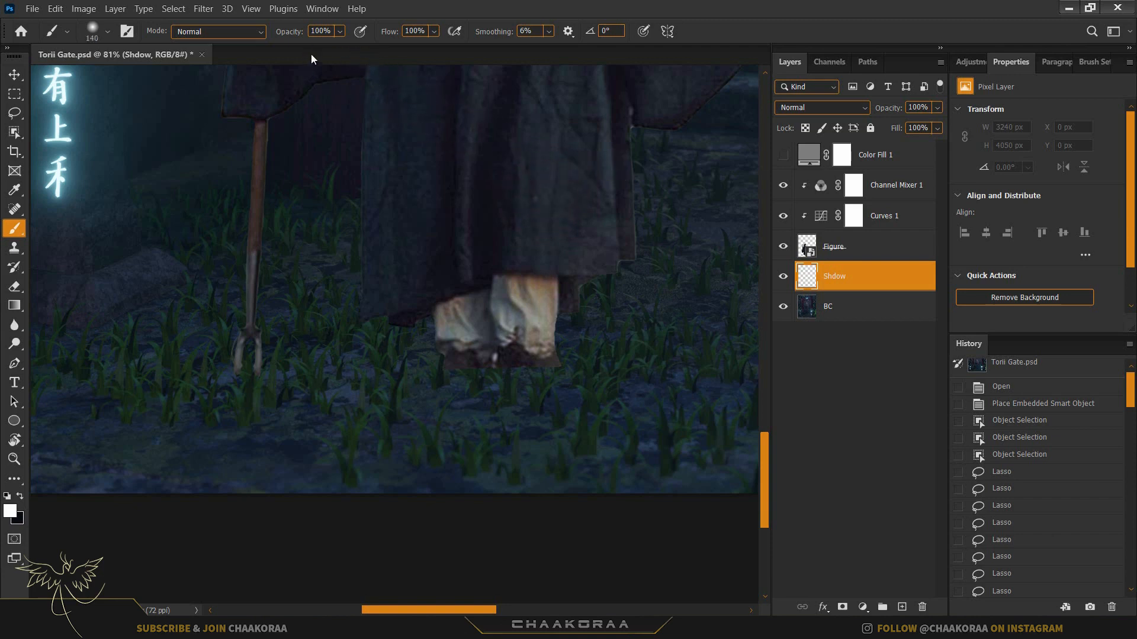
pyautogui.moveTo(392, 36); pyautogui.dragTo(226, 34)
# - Sample a dark blue from the scene as the brush colour and darken it to 090d14
pyautogui.keyDown('alt'); pyautogui.click(692, 300); pyautogui.keyUp('alt')
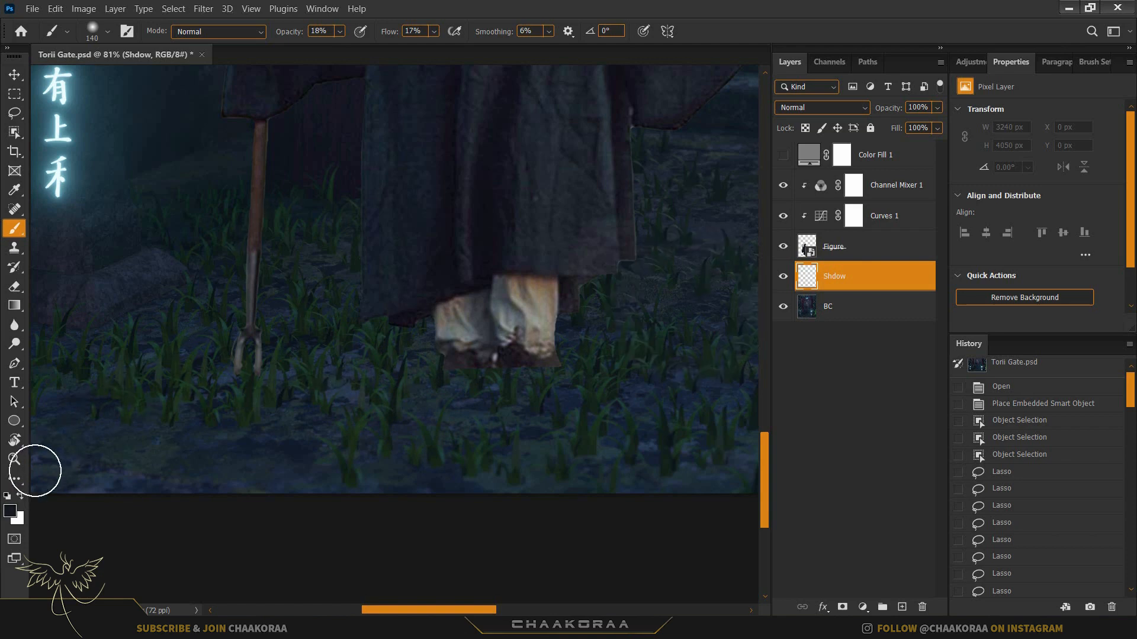
pyautogui.click(10, 512)
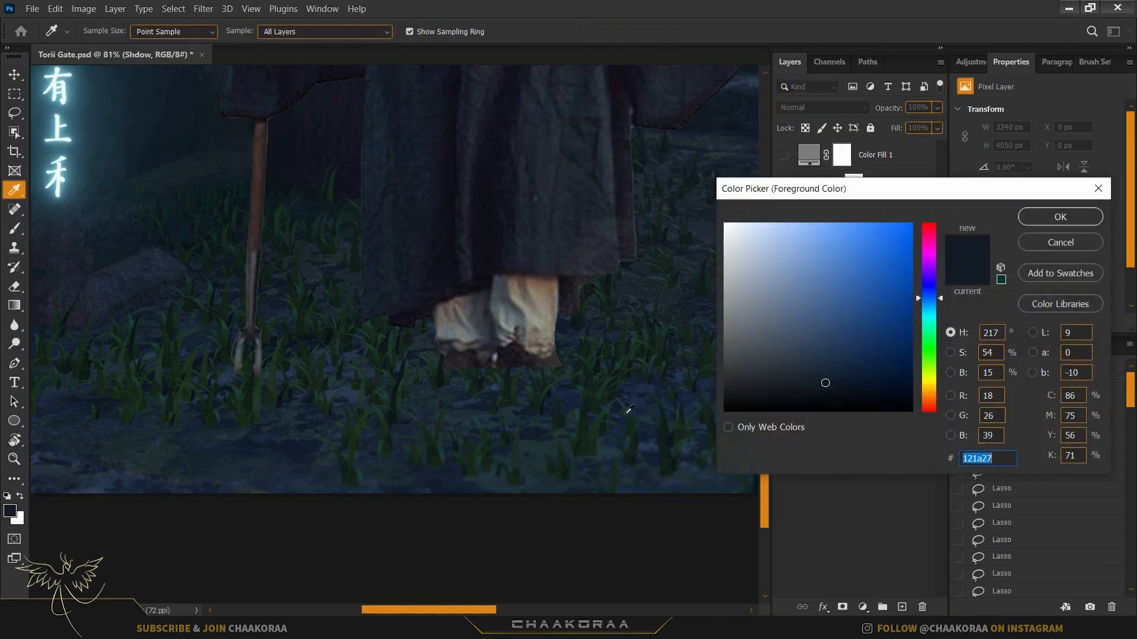
pyautogui.click(828, 391)
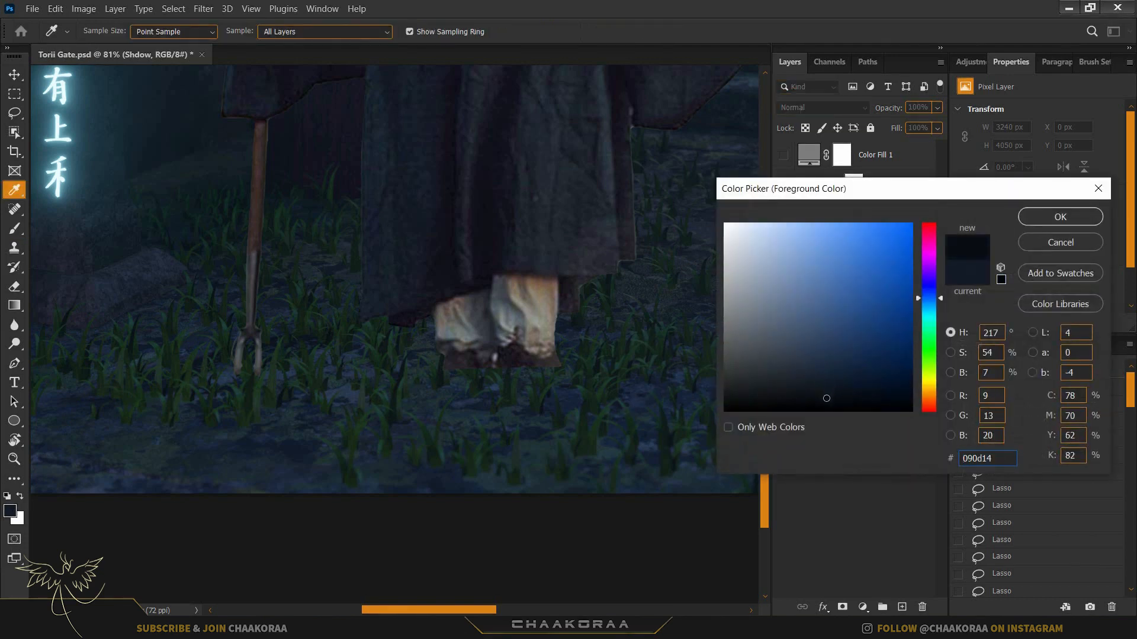
pyautogui.click(1049, 212)
pyautogui.press('b')
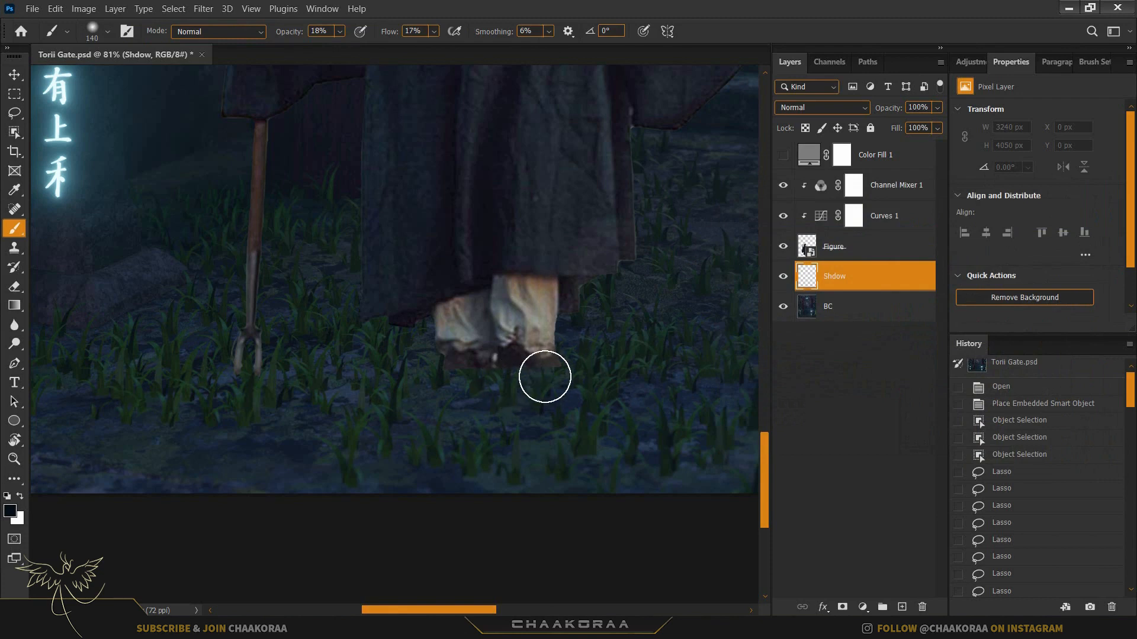
# - Paint faint shadow strokes on the Shdow layer, running from beneath the figure's feet diagonally across the grass toward the image's lower left corner
pyautogui.moveTo(399, 444); pyautogui.dragTo(330, 478)
pyautogui.moveTo(510, 381); pyautogui.dragTo(230, 465)
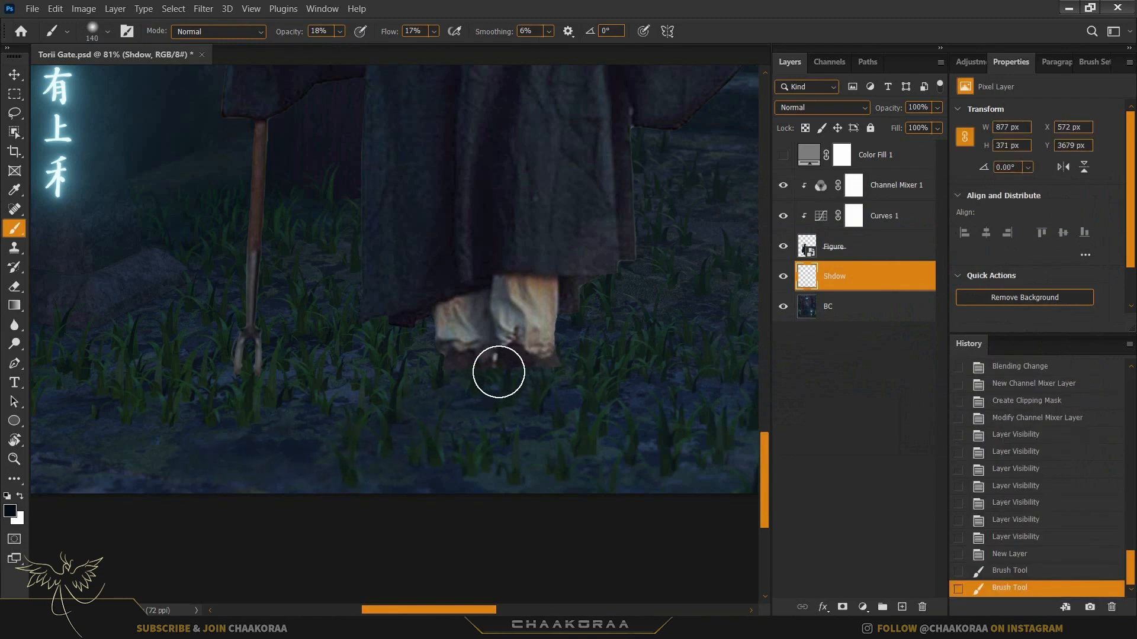
pyautogui.moveTo(498, 374); pyautogui.dragTo(198, 486)
pyautogui.moveTo(527, 375)
pyautogui.mouseDown()
pyautogui.moveTo(392, 502)
pyautogui.moveTo(196, 548)
pyautogui.mouseUp()
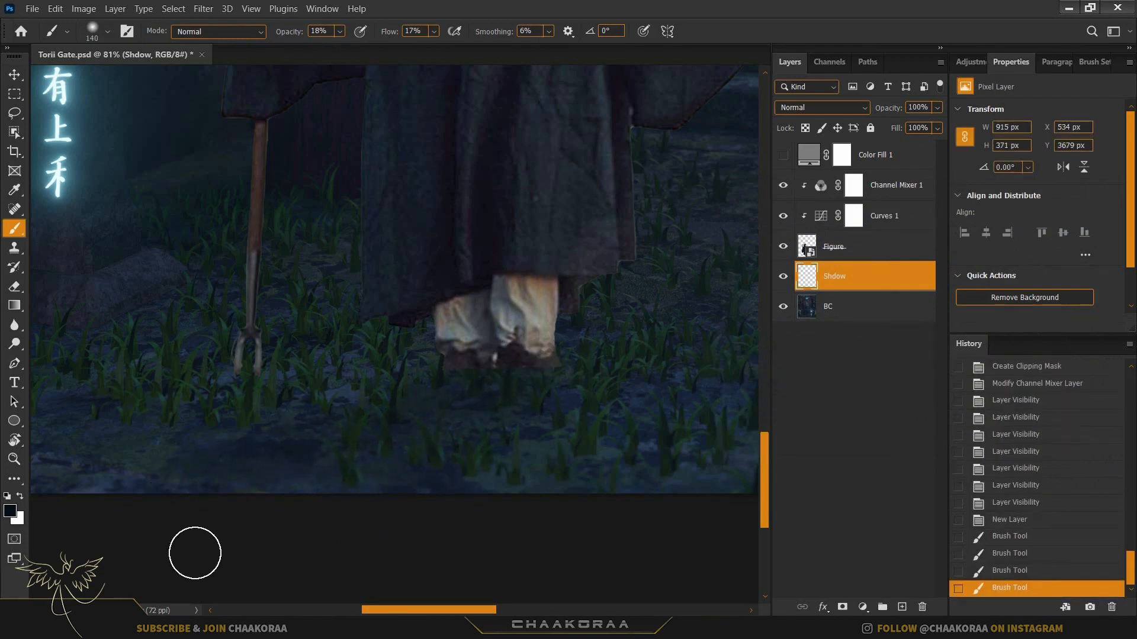
pyautogui.moveTo(528, 370); pyautogui.dragTo(274, 558)
pyautogui.moveTo(444, 376); pyautogui.dragTo(113, 485)
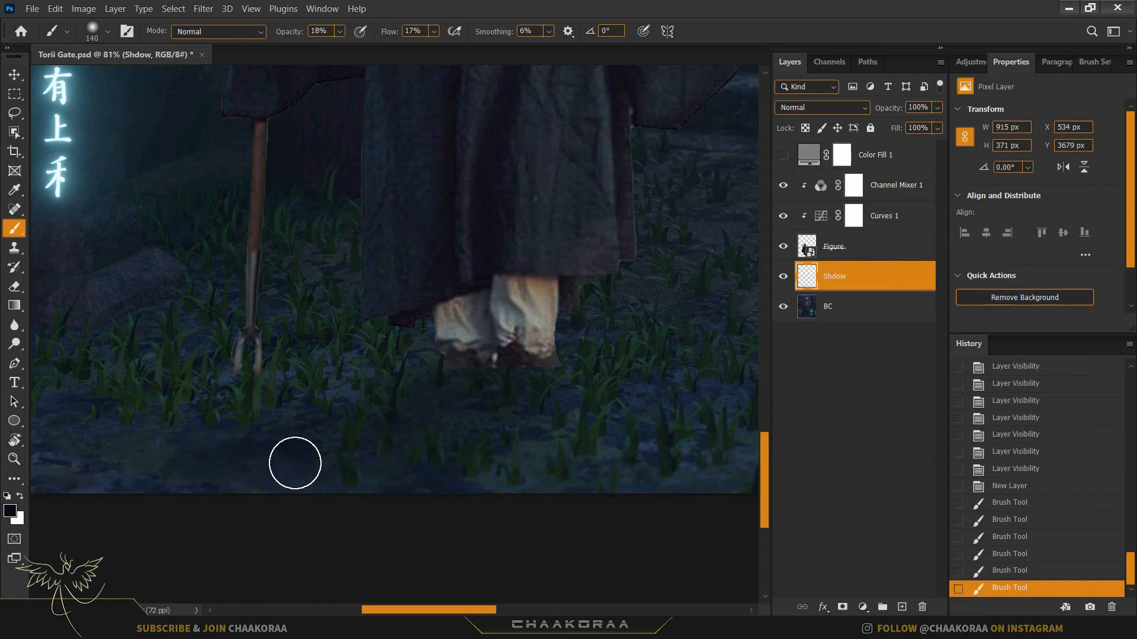
# - Lengthen and darken the cast shadow over the ground with more diagonal strokes from the feet, undoing the stray stroke beside the figure
pyautogui.scroll(-1, 550, 414)
pyautogui.scroll(-2, 551, 415)
pyautogui.scroll(2, 524, 418)
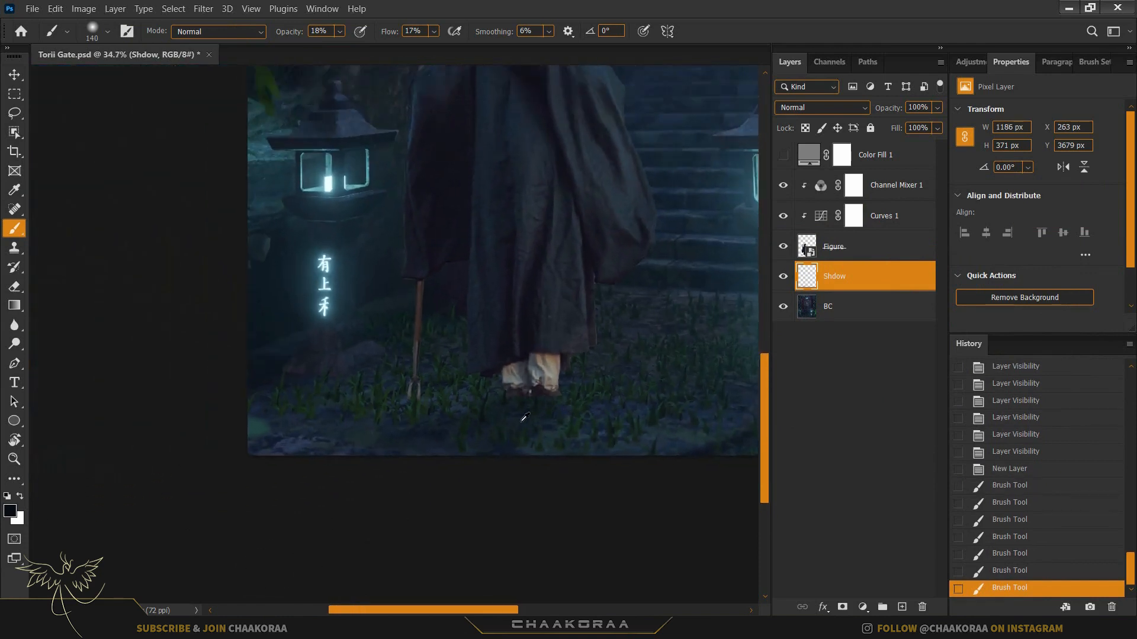
pyautogui.scroll(2, 524, 418)
pyautogui.moveTo(581, 364)
pyautogui.mouseDown()
pyautogui.moveTo(461, 516)
pyautogui.moveTo(438, 421)
pyautogui.moveTo(222, 557)
pyautogui.mouseUp()
pyautogui.moveTo(510, 391); pyautogui.dragTo(44, 531)
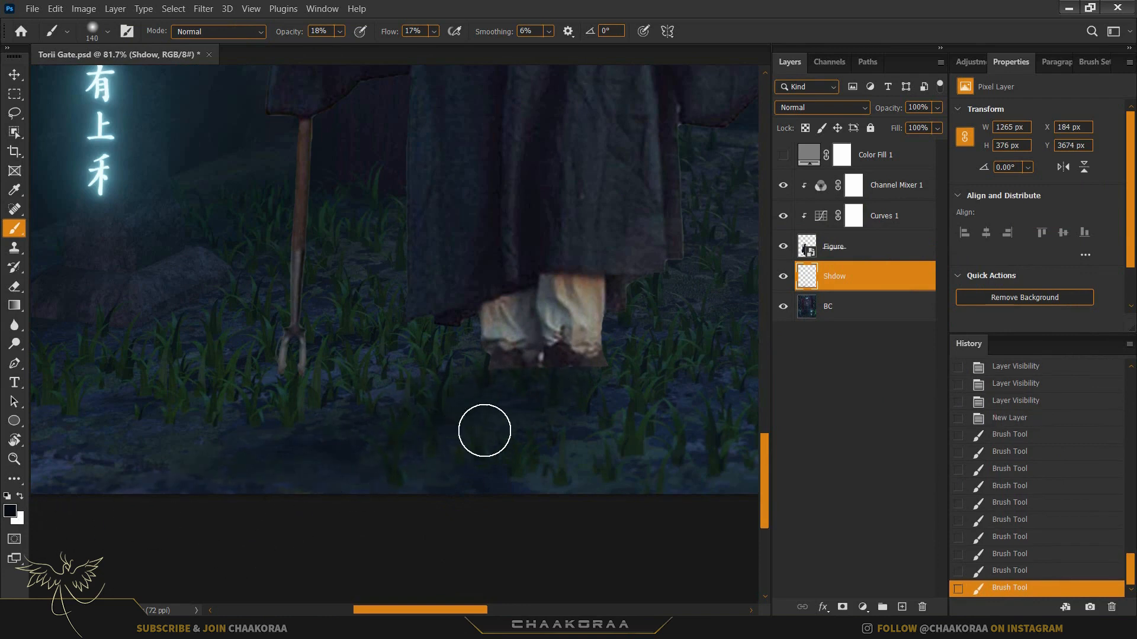
pyautogui.moveTo(482, 427); pyautogui.dragTo(346, 548)
pyautogui.moveTo(442, 472); pyautogui.dragTo(267, 551)
pyautogui.scroll(-3, 543, 418)
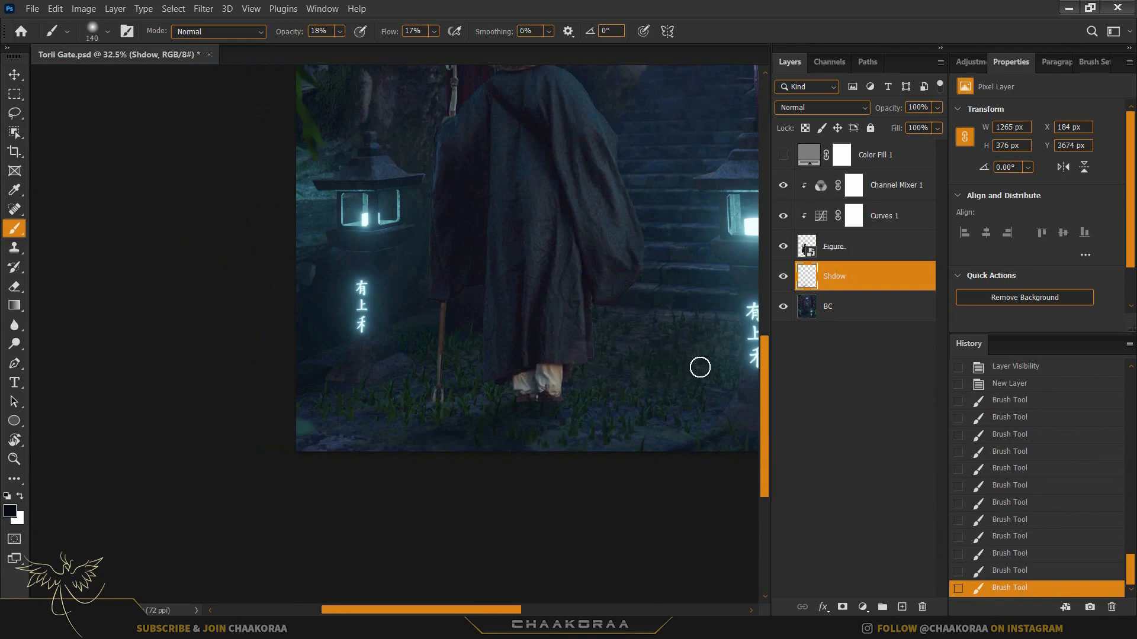
pyautogui.moveTo(700, 368); pyautogui.dragTo(599, 401)
pyautogui.hotkey('ctrl', 'z')
# - Deepen the shadow directly beneath the shoes and carry it across the ground to the image's left edge
pyautogui.scroll(3, 550, 419)
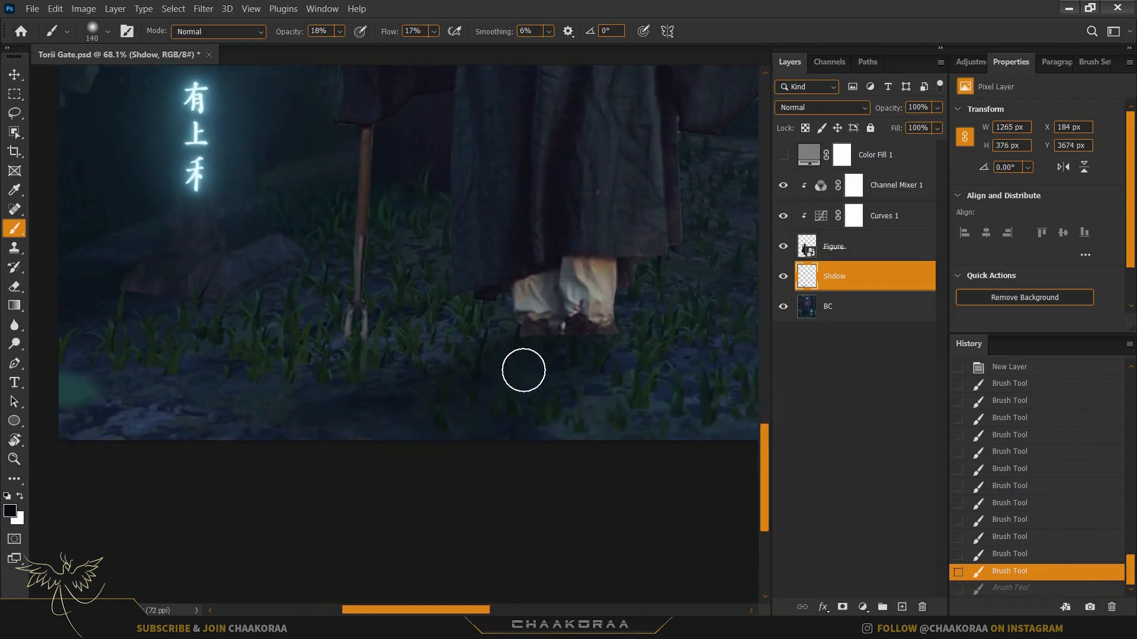
pyautogui.moveTo(524, 370)
pyautogui.mouseDown()
pyautogui.moveTo(572, 361)
pyautogui.moveTo(601, 331)
pyautogui.moveTo(543, 337)
pyautogui.mouseUp()
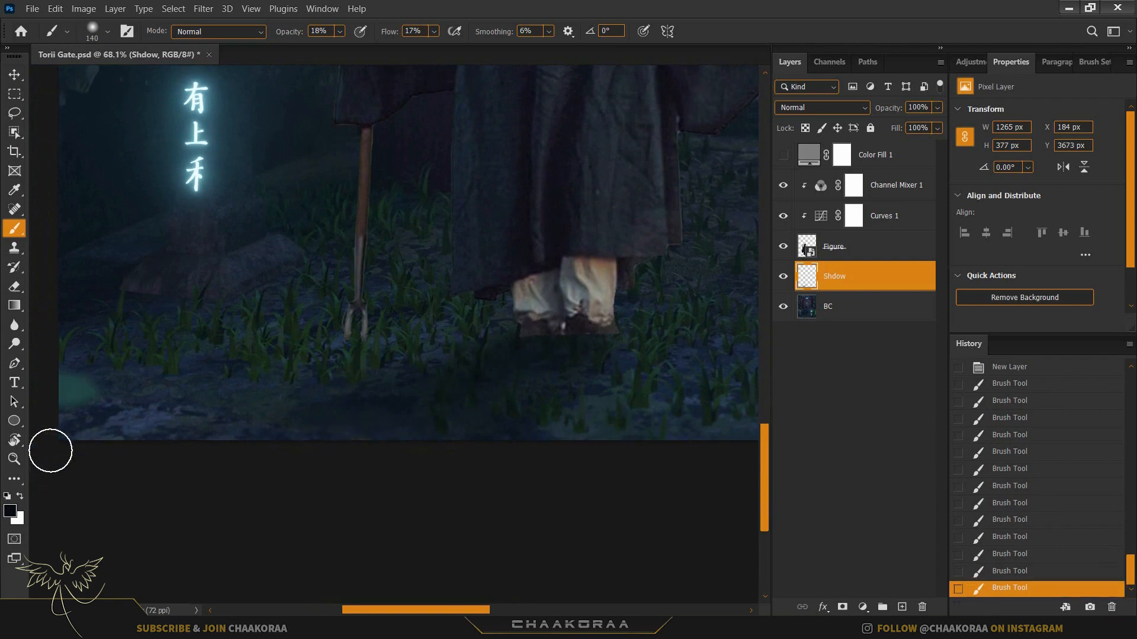
pyautogui.moveTo(50, 451); pyautogui.dragTo(90, 455)
pyautogui.moveTo(526, 361); pyautogui.dragTo(109, 491)
pyautogui.moveTo(459, 423); pyautogui.dragTo(300, 499)
pyautogui.moveTo(487, 401); pyautogui.dragTo(152, 494)
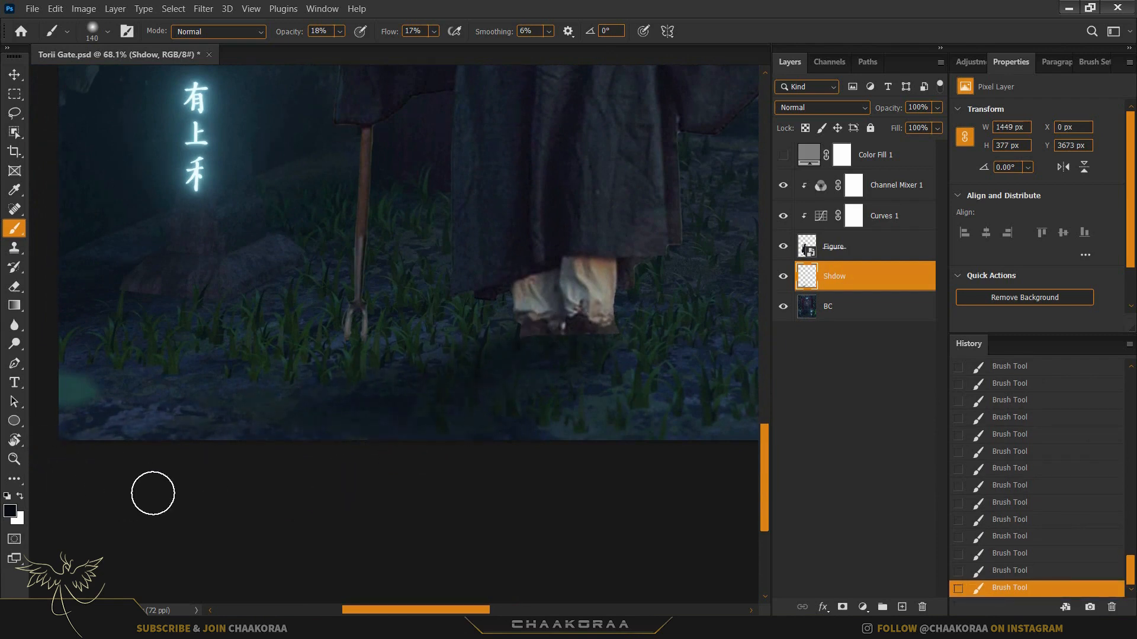
pyautogui.moveTo(391, 402); pyautogui.dragTo(89, 460)
pyautogui.moveTo(577, 353); pyautogui.dragTo(377, 456)
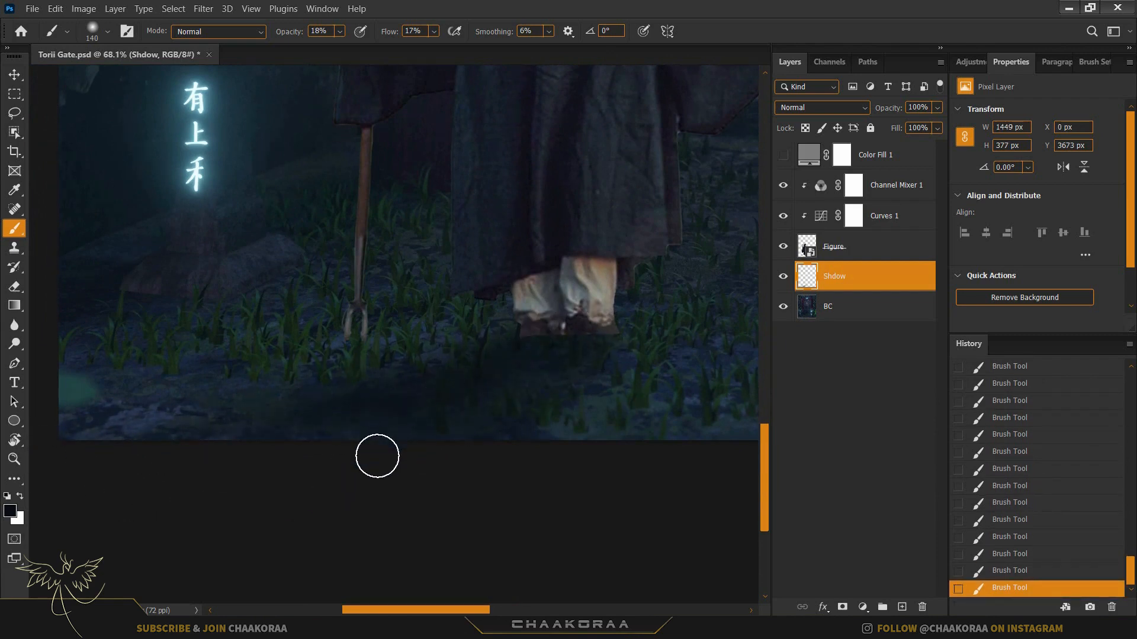
# - Reduce the brush size to 98 px and check the shadow around the figure's feet at different magnifications
pyautogui.moveTo(395, 335); pyautogui.dragTo(382, 333)
pyautogui.scroll(4, 532, 366)
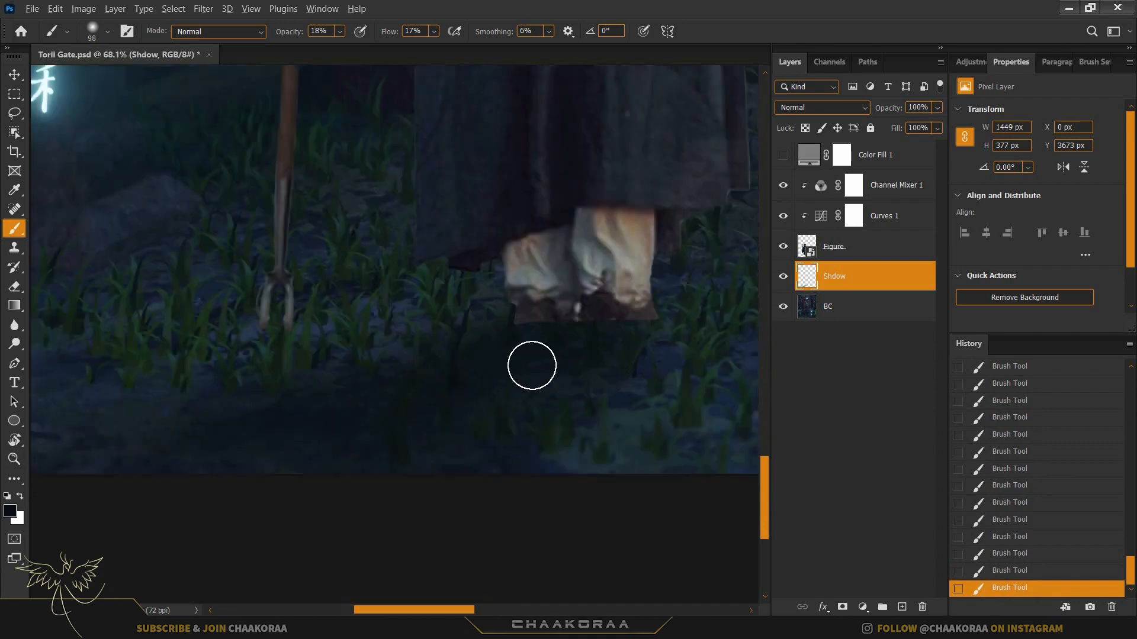
pyautogui.scroll(3, 532, 366)
pyautogui.scroll(-2, 391, 376)
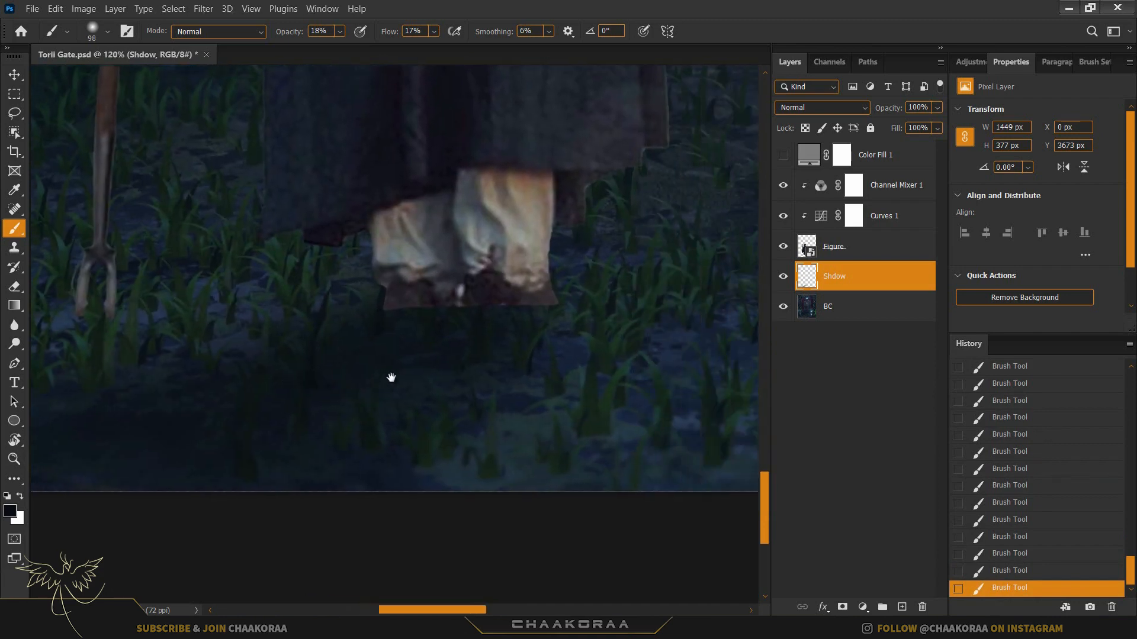
pyautogui.scroll(-3, 391, 376)
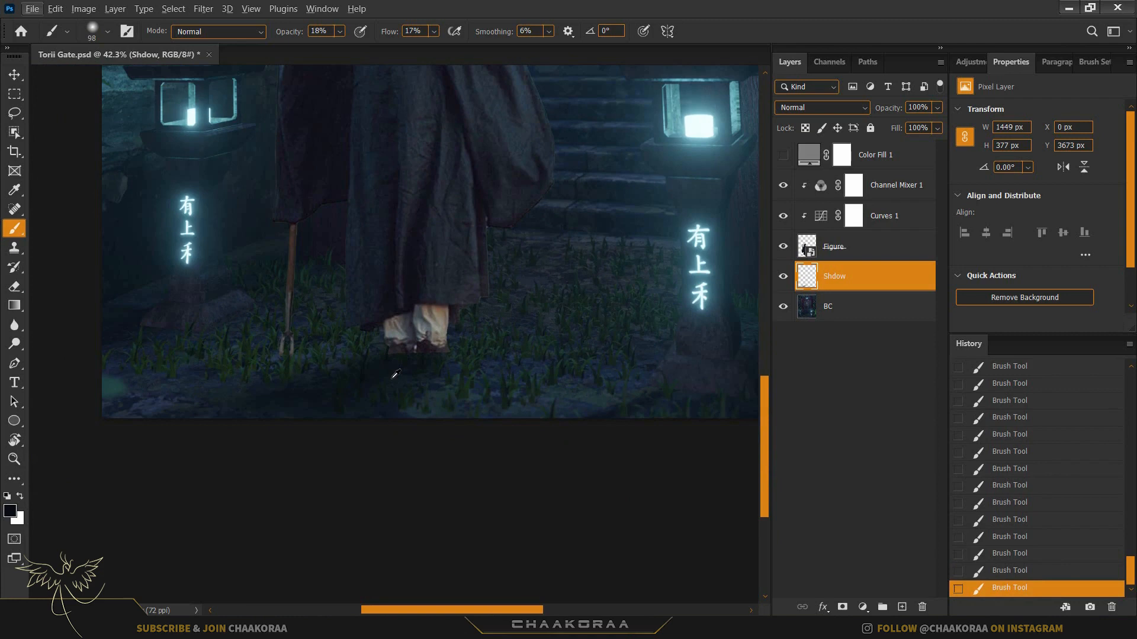
# - Paint the staff's thin shadow with a 26 px brush at 33% opacity, running diagonally from its prongs toward the image's lower-left corner
pyautogui.moveTo(294, 355); pyautogui.dragTo(455, 367)
pyautogui.scroll(4, 484, 406)
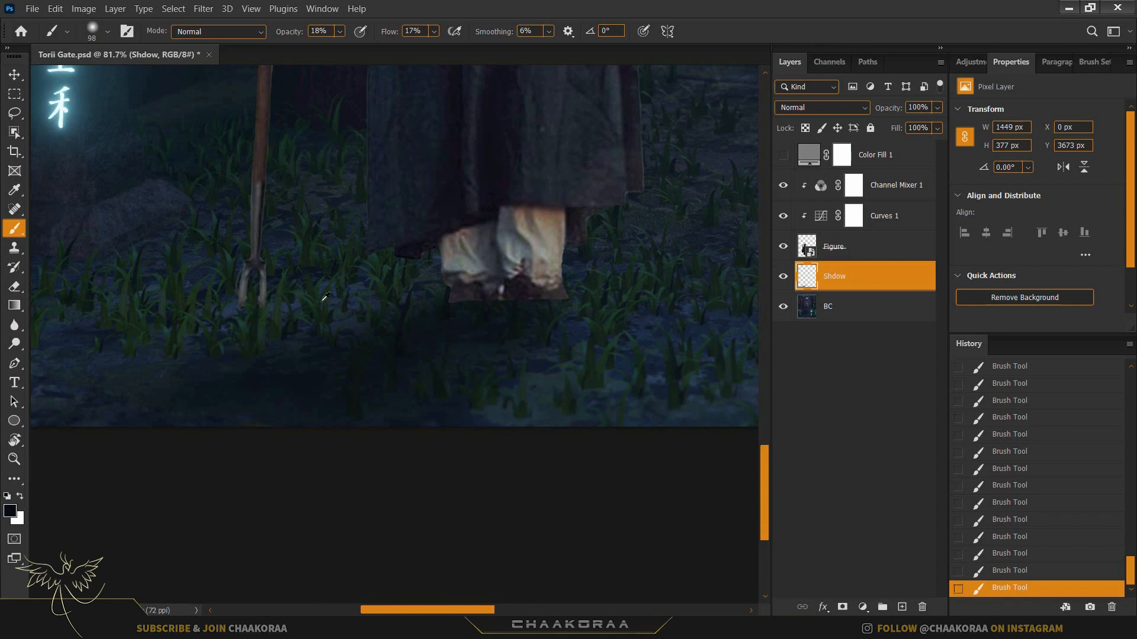
pyautogui.scroll(5, 325, 298)
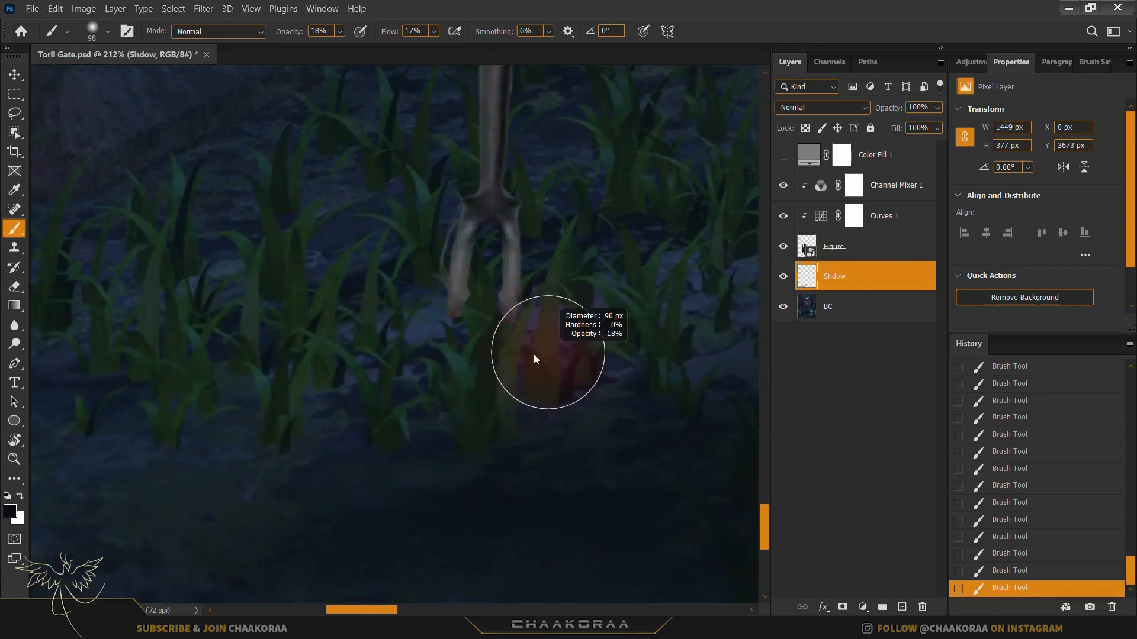
pyautogui.moveTo(534, 358); pyautogui.dragTo(485, 345)
pyautogui.scroll(-2, 507, 355)
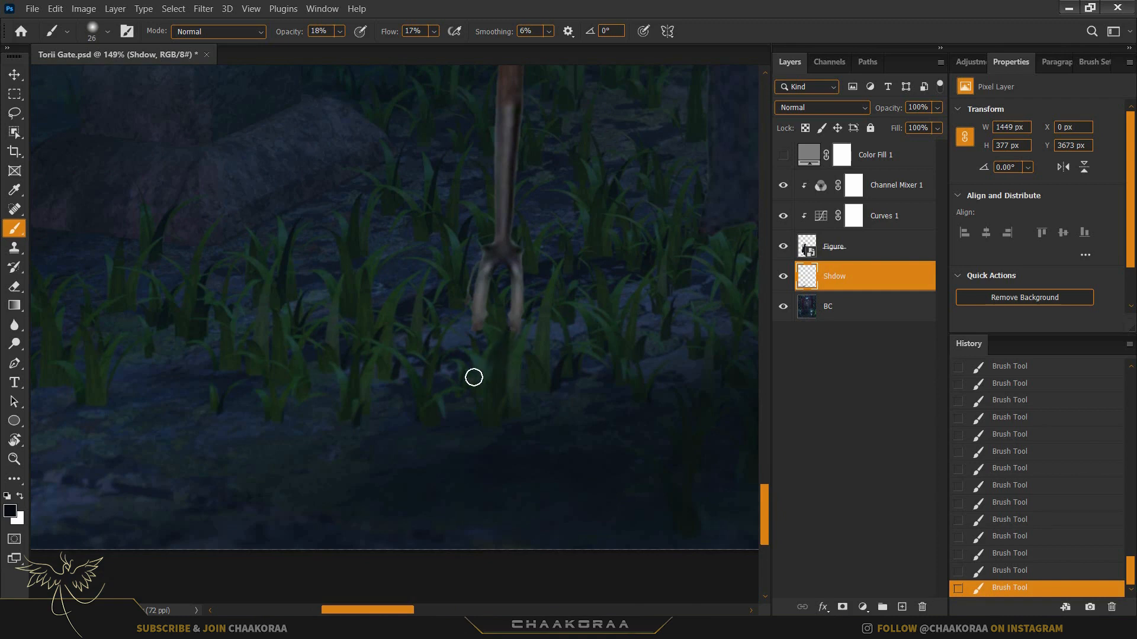
pyautogui.click(482, 350)
pyautogui.write('33')
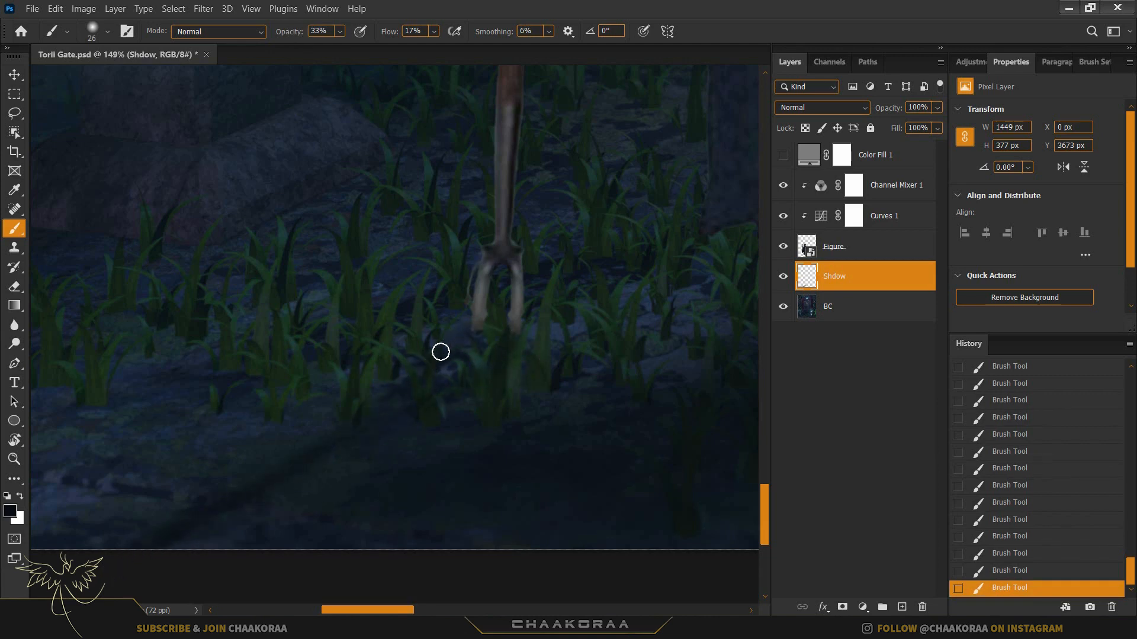
pyautogui.moveTo(65, 578); pyautogui.dragTo(63, 579)
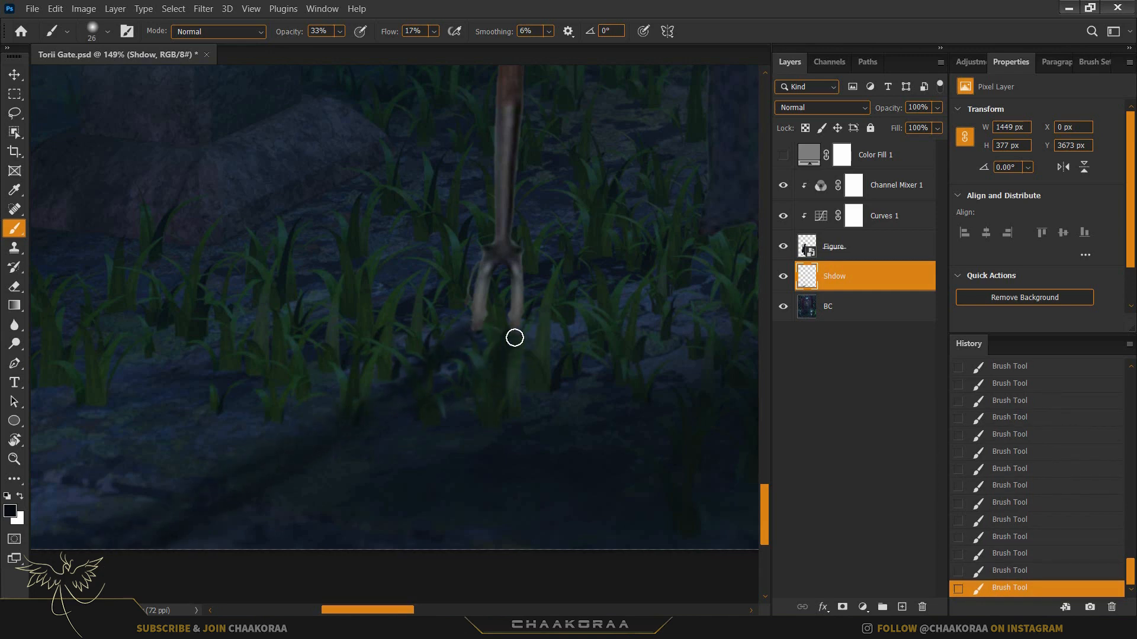
# - Soften the staff's shadow and the figure's cast shadow on the grass using a 236 px Eraser at 13% opacity
pyautogui.scroll(-12, 543, 312)
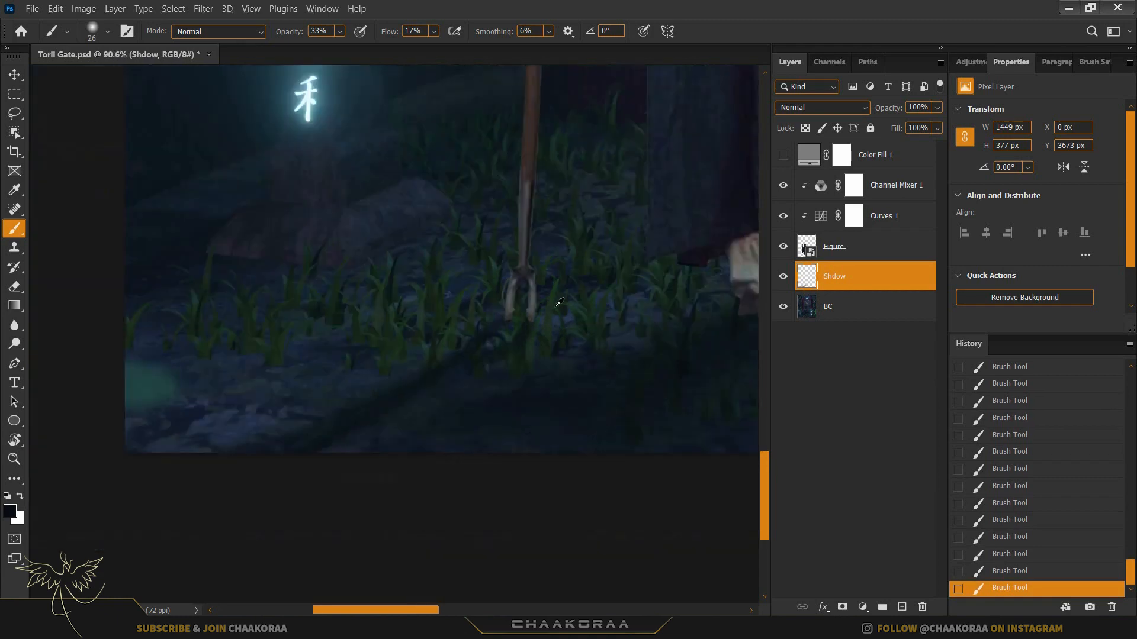
pyautogui.scroll(4, 577, 340)
pyautogui.keyDown('alt'); pyautogui.rightClick(576, 344); pyautogui.keyUp('alt')
pyautogui.scroll(3, 583, 341)
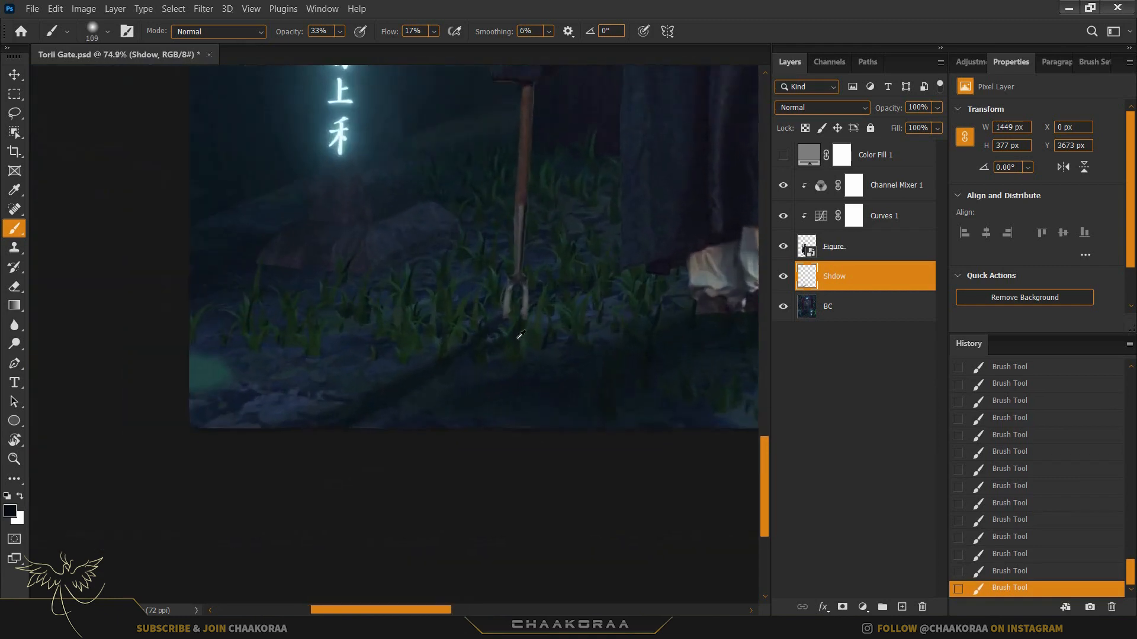
pyautogui.scroll(2, 518, 329)
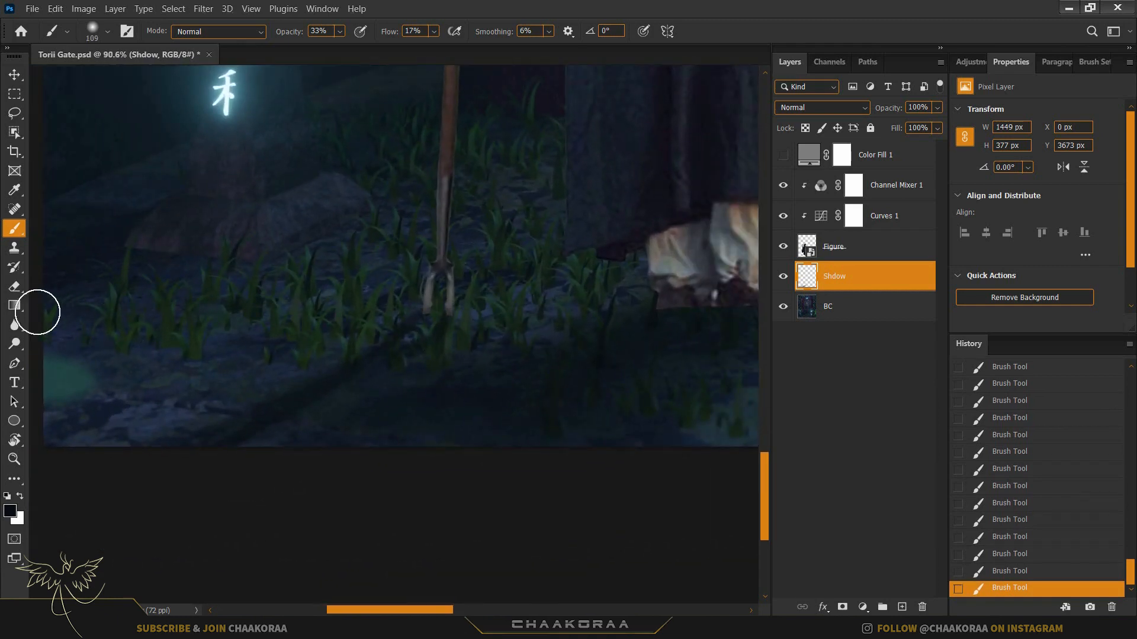
pyautogui.click(15, 288)
pyautogui.keyDown('alt'); pyautogui.rightClick(466, 293); pyautogui.keyUp('alt')
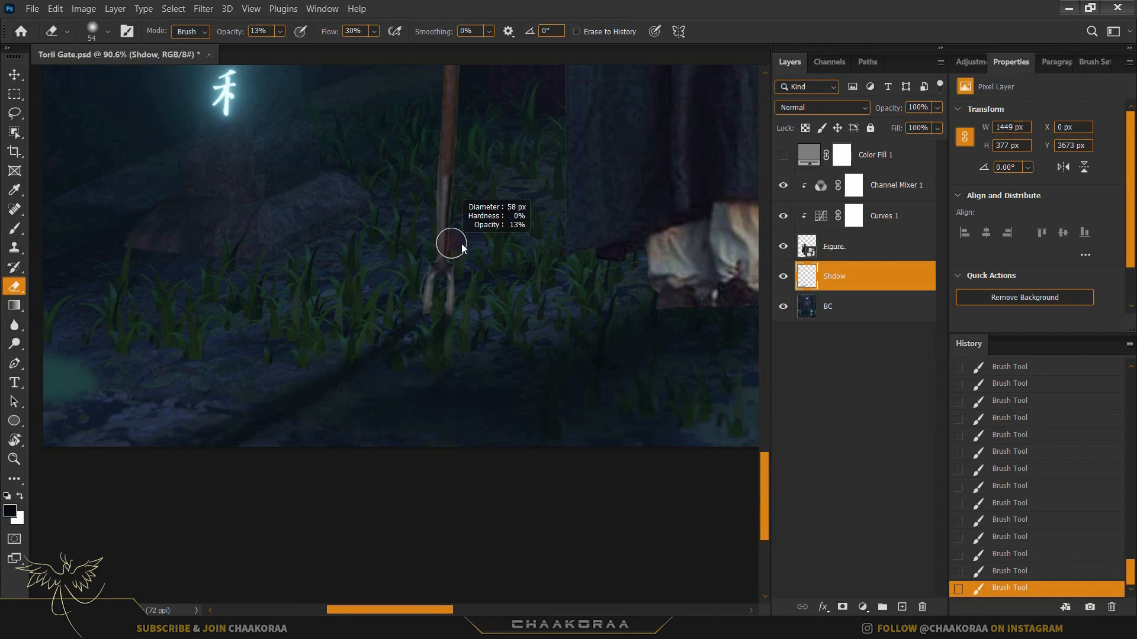
pyautogui.moveTo(202, 446)
pyautogui.mouseDown()
pyautogui.moveTo(264, 425)
pyautogui.moveTo(440, 302)
pyautogui.moveTo(447, 387)
pyautogui.moveTo(473, 367)
pyautogui.mouseUp()
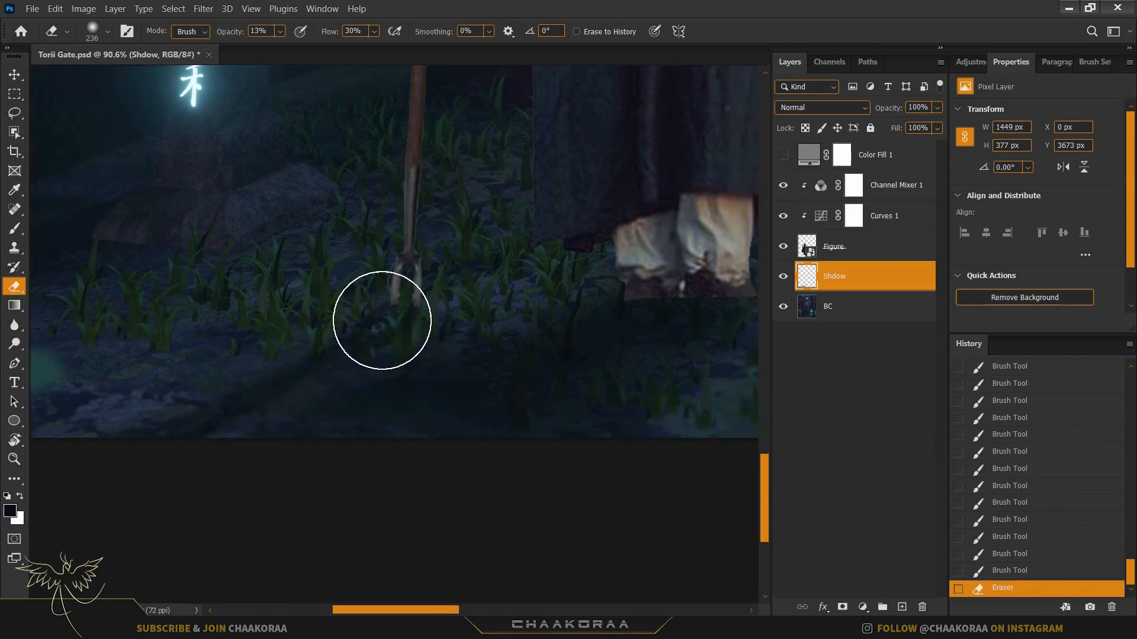
pyautogui.moveTo(382, 320); pyautogui.dragTo(185, 442)
pyautogui.moveTo(539, 354); pyautogui.dragTo(389, 368)
pyautogui.moveTo(648, 302); pyautogui.dragTo(241, 533)
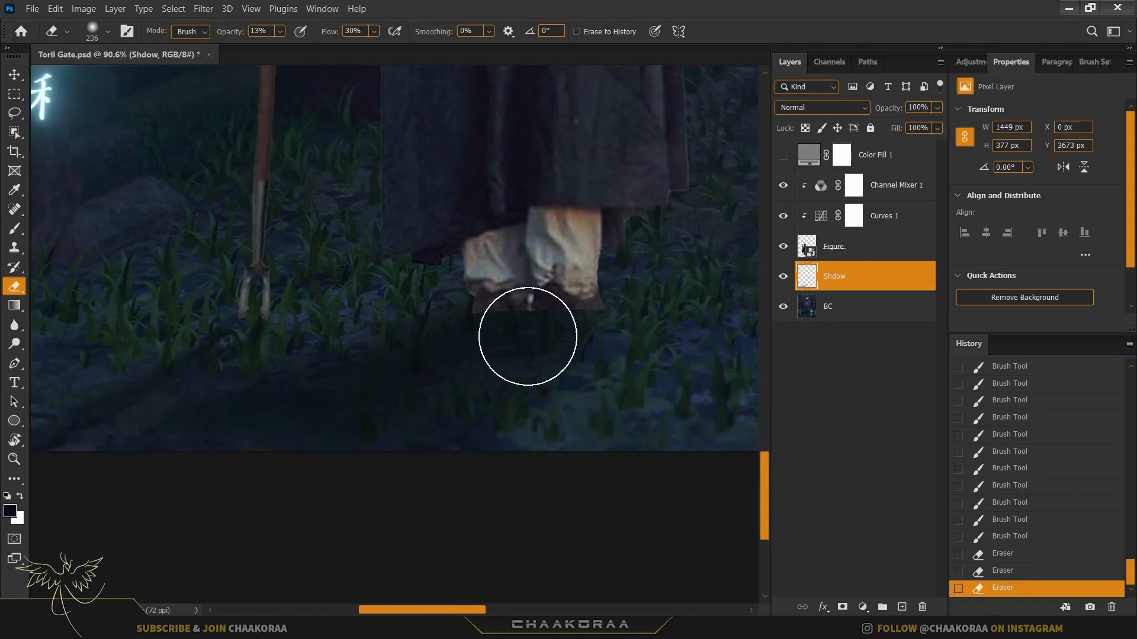
pyautogui.moveTo(521, 304); pyautogui.dragTo(51, 555)
# - Darken the ground shadow with a 58 px brush, stroking diagonally from beneath the shoes across the grass
pyautogui.press('b')
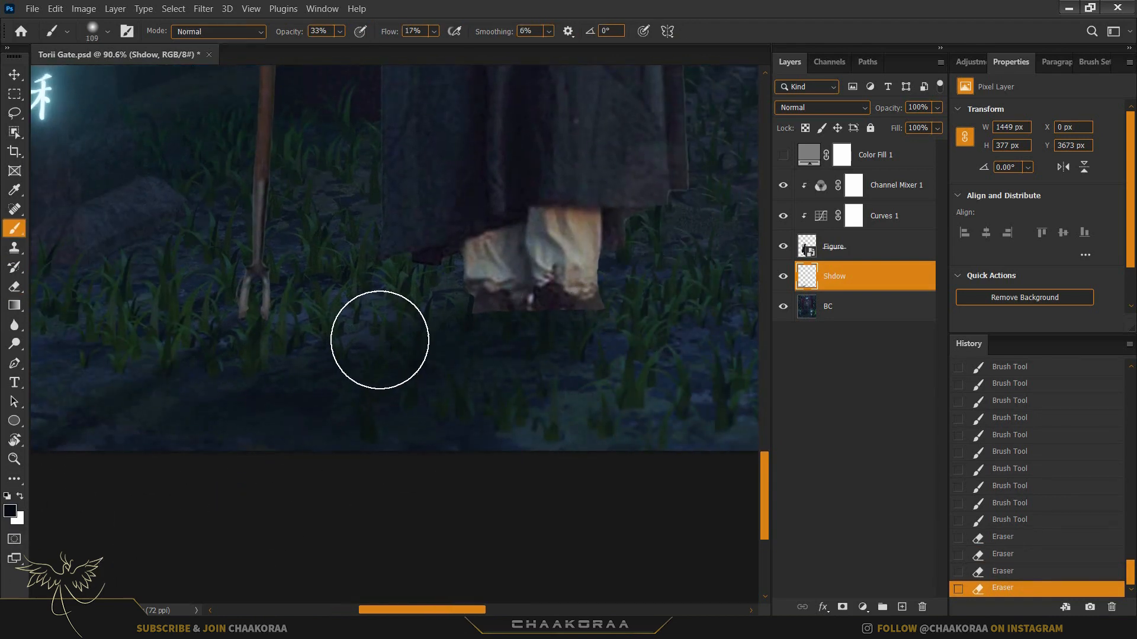
pyautogui.scroll(4, 596, 344)
pyautogui.moveTo(597, 344); pyautogui.dragTo(571, 343)
pyautogui.moveTo(379, 403); pyautogui.dragTo(239, 467)
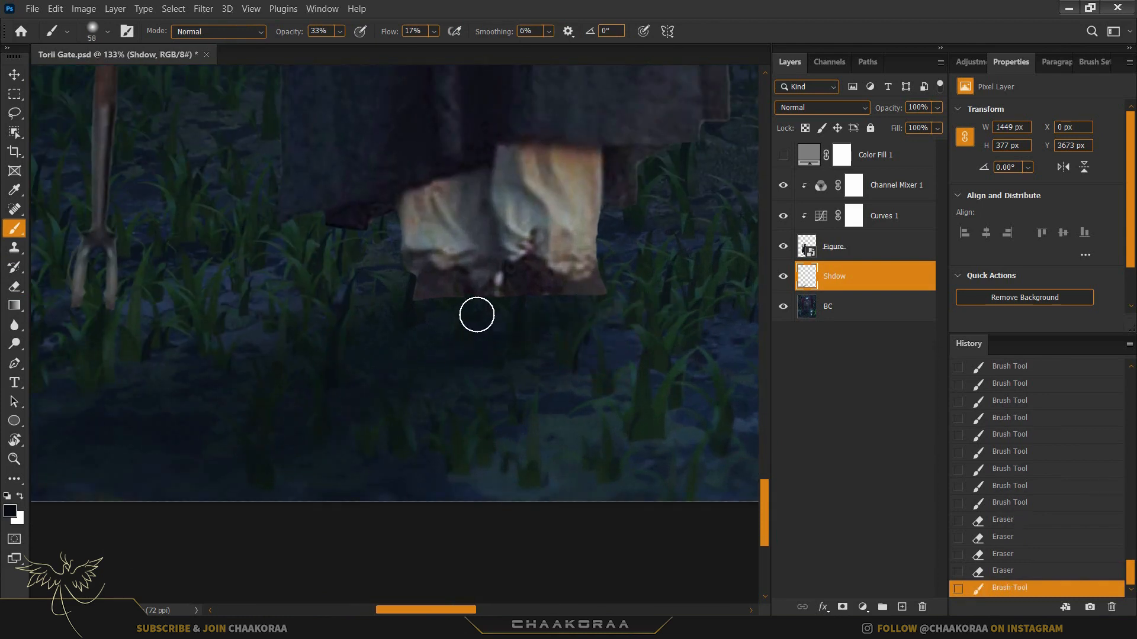
pyautogui.moveTo(455, 287); pyautogui.dragTo(142, 408)
pyautogui.moveTo(605, 299)
pyautogui.mouseDown()
pyautogui.moveTo(445, 383)
pyautogui.moveTo(255, 505)
pyautogui.mouseUp()
pyautogui.moveTo(505, 300); pyautogui.dragTo(202, 460)
pyautogui.moveTo(459, 294); pyautogui.dragTo(284, 426)
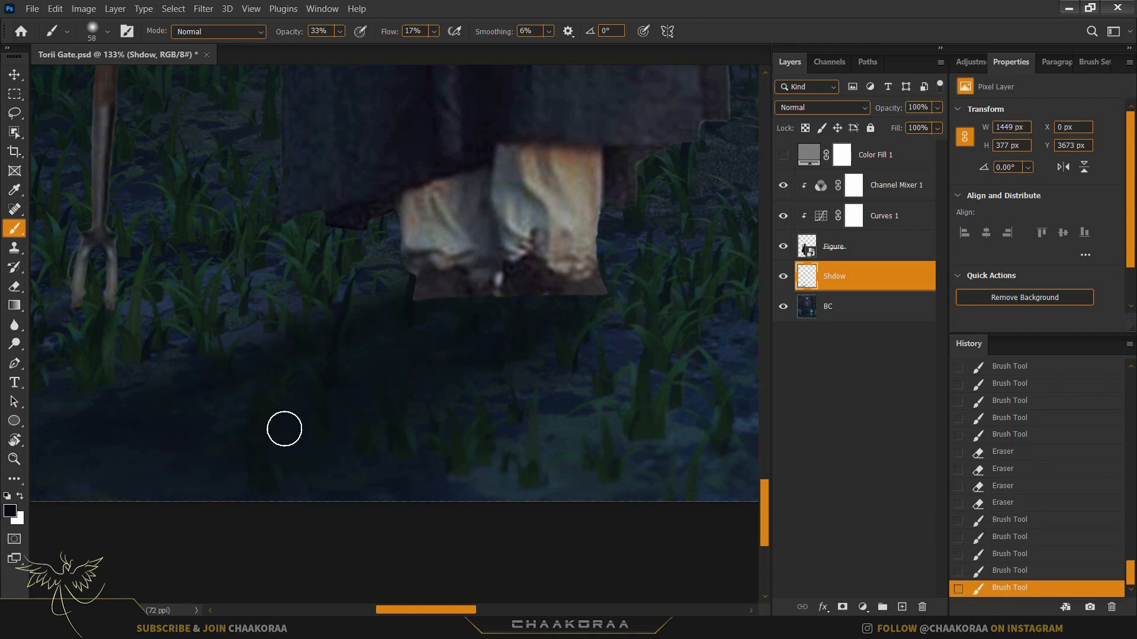
# - Enlarge the brush to 457 px and compare the scene with the Shdow layer hidden and shown
pyautogui.scroll(-8, 561, 393)
pyautogui.moveTo(394, 441); pyautogui.dragTo(419, 441)
pyautogui.scroll(4, 419, 514)
pyautogui.moveTo(444, 484); pyautogui.dragTo(518, 377)
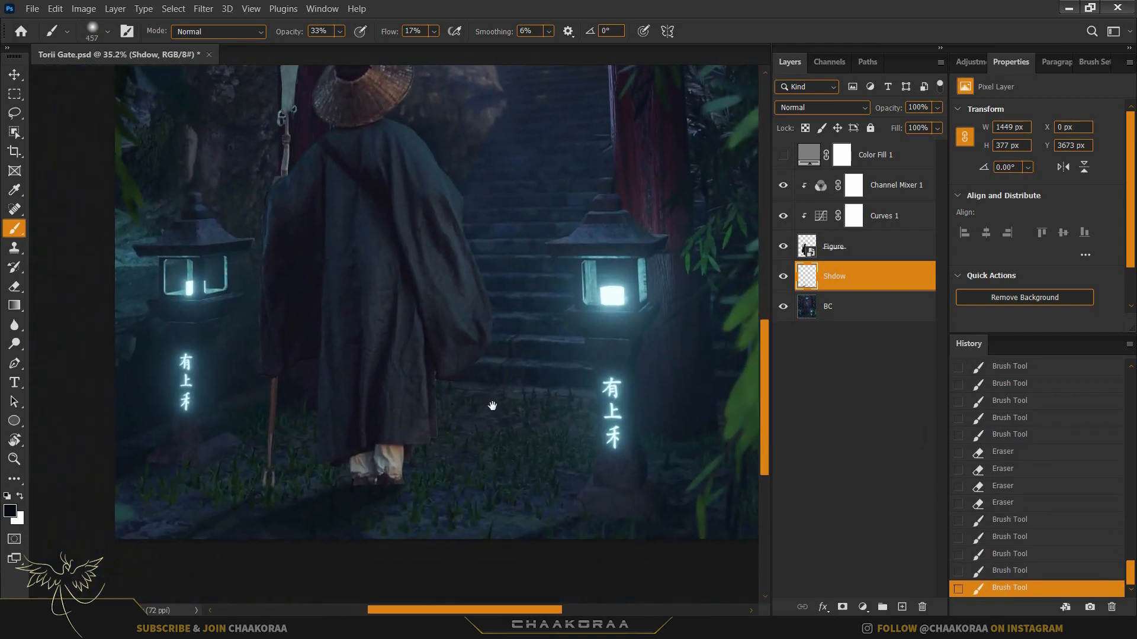
pyautogui.click(783, 276)
pyautogui.click(783, 277)
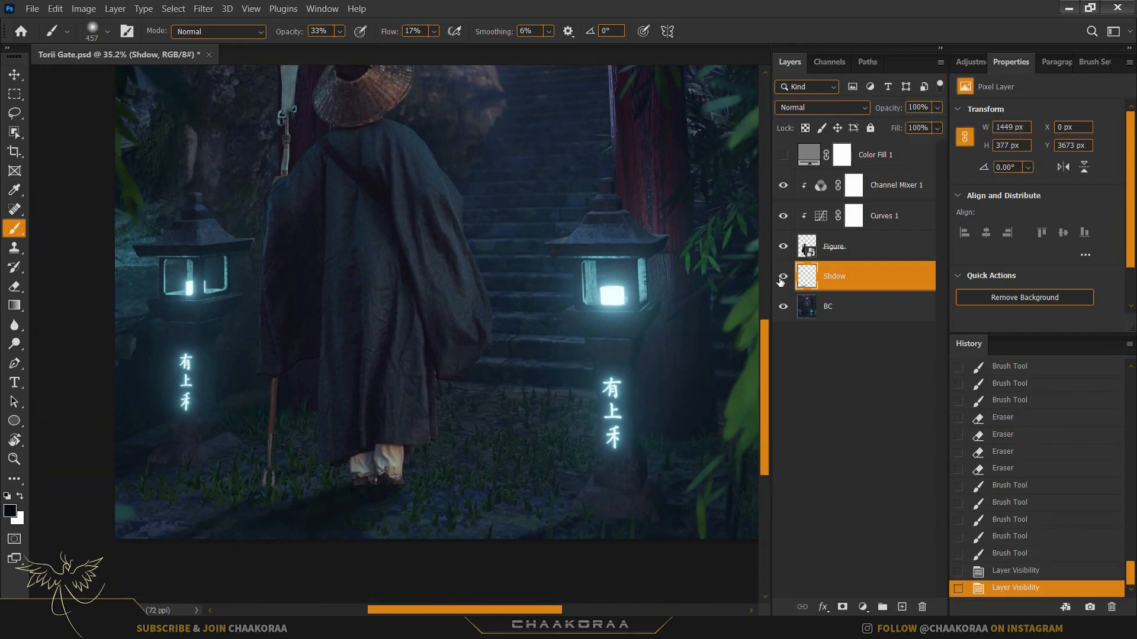
pyautogui.click(782, 278)
pyautogui.click(781, 279)
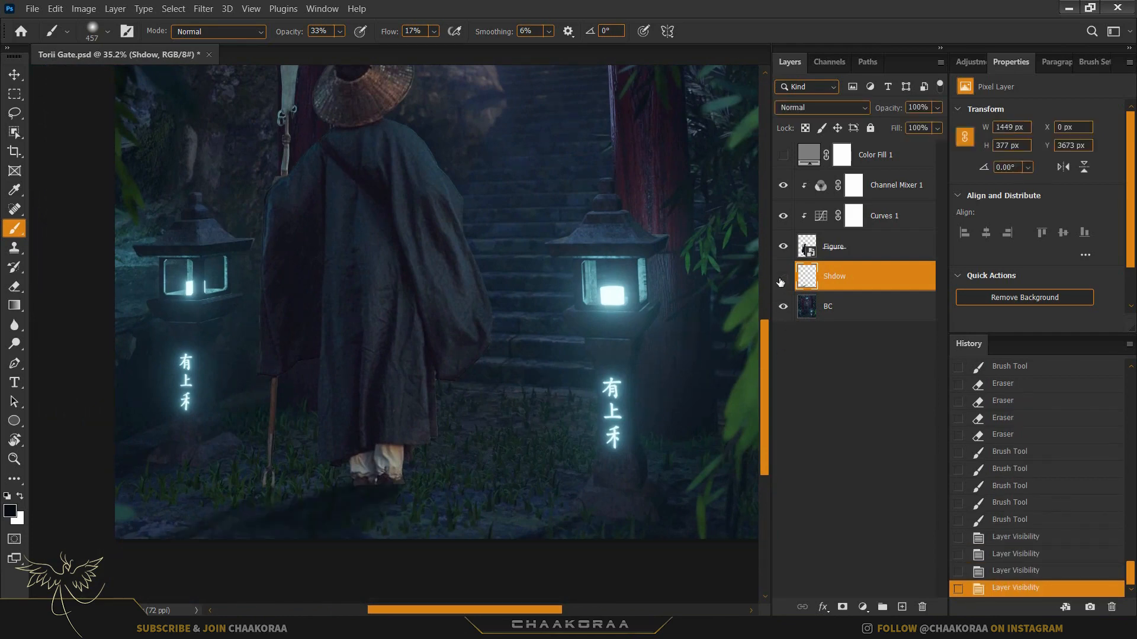
pyautogui.click(781, 281)
pyautogui.click(781, 281)
pyautogui.scroll(-3, 478, 363)
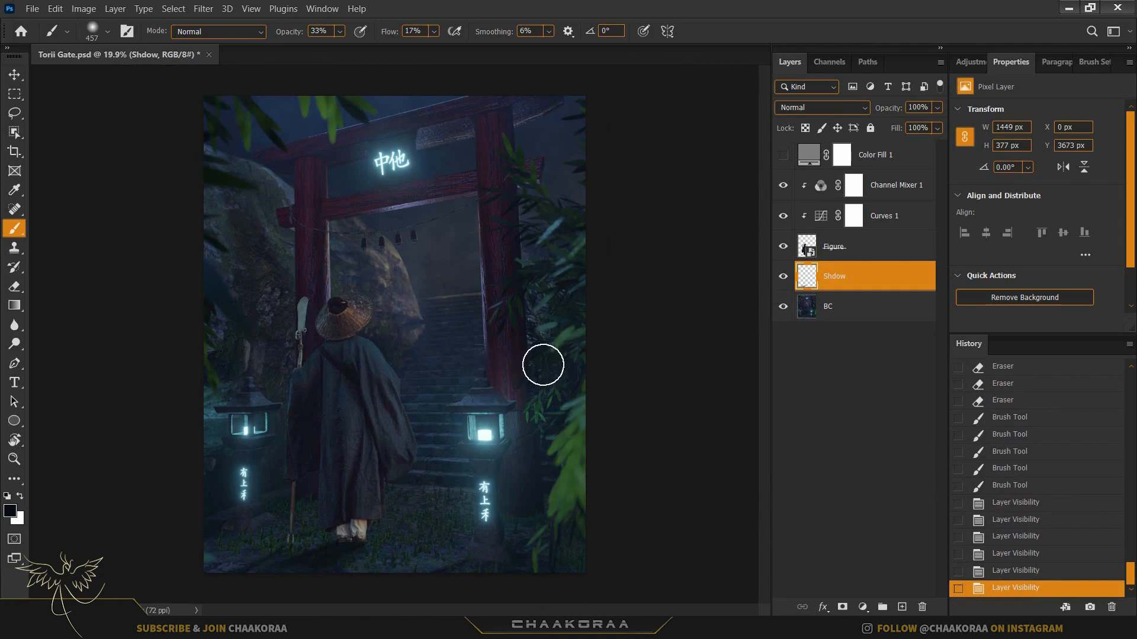
# - Create a new layer named Shadow-On above the Figure layer, clipped to it
pyautogui.click(842, 253)
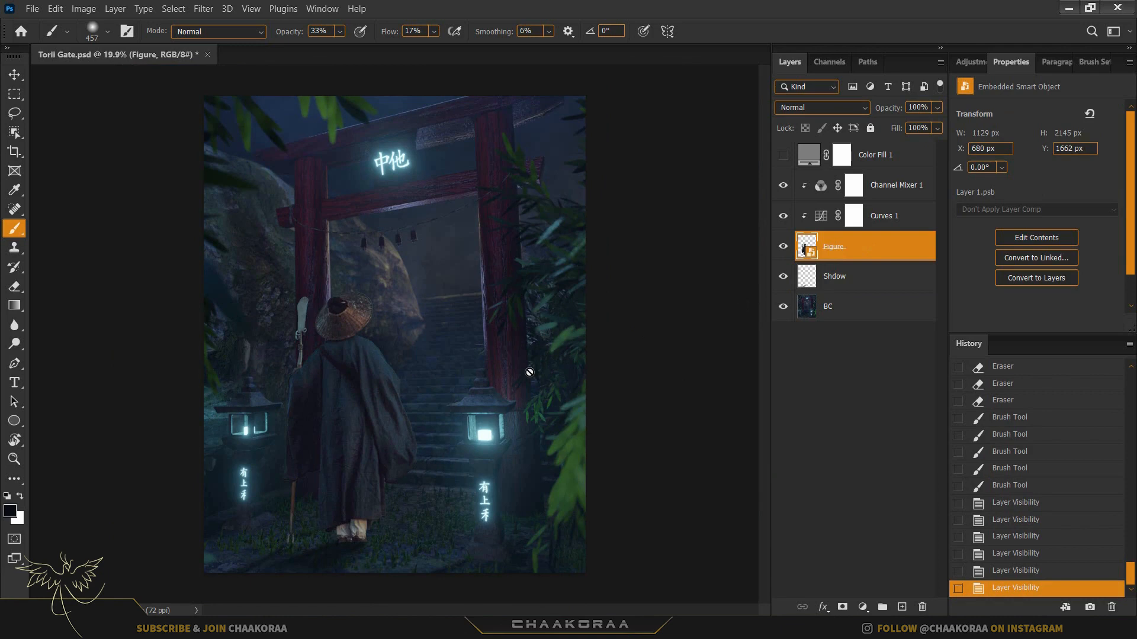
pyautogui.hotkey('ctrl', 'shift', 'n')
pyautogui.write('SH')
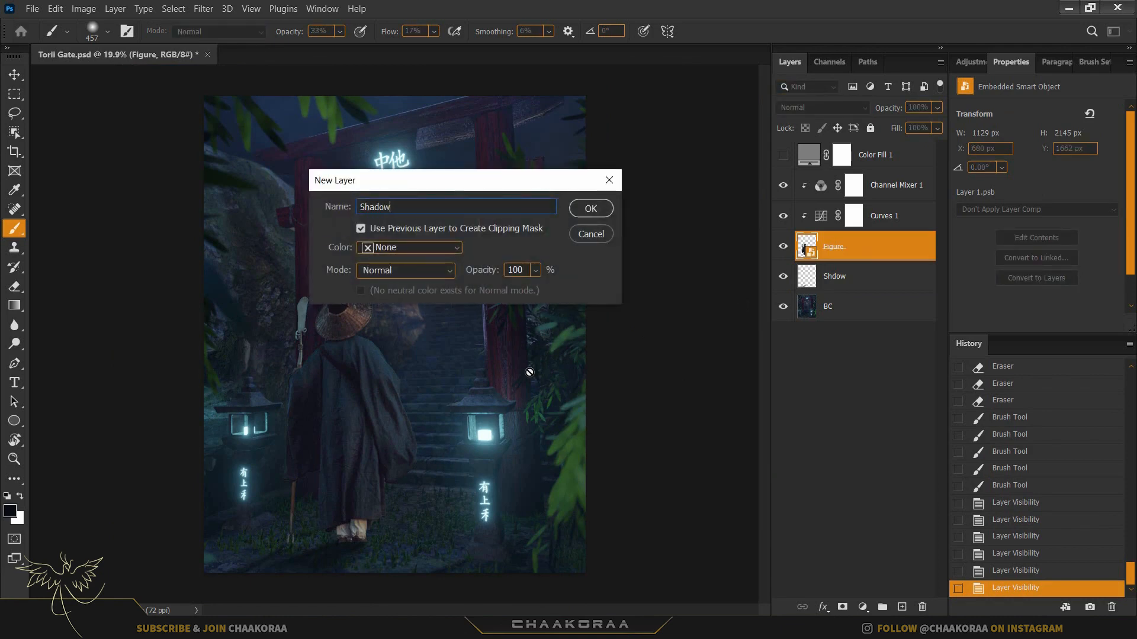
pyautogui.write('adow-On')
pyautogui.press('Return')
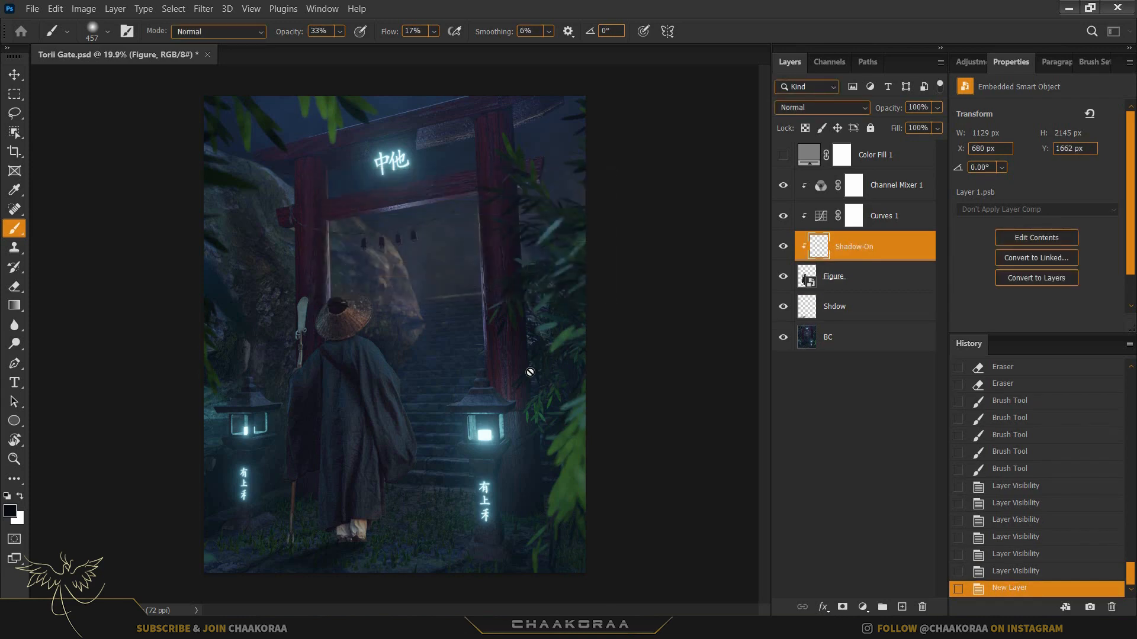
# - Examine the figure's feet and robe hem against the surrounding ground at different magnifications
pyautogui.scroll(5, 462, 404)
pyautogui.moveTo(387, 442); pyautogui.dragTo(562, 183)
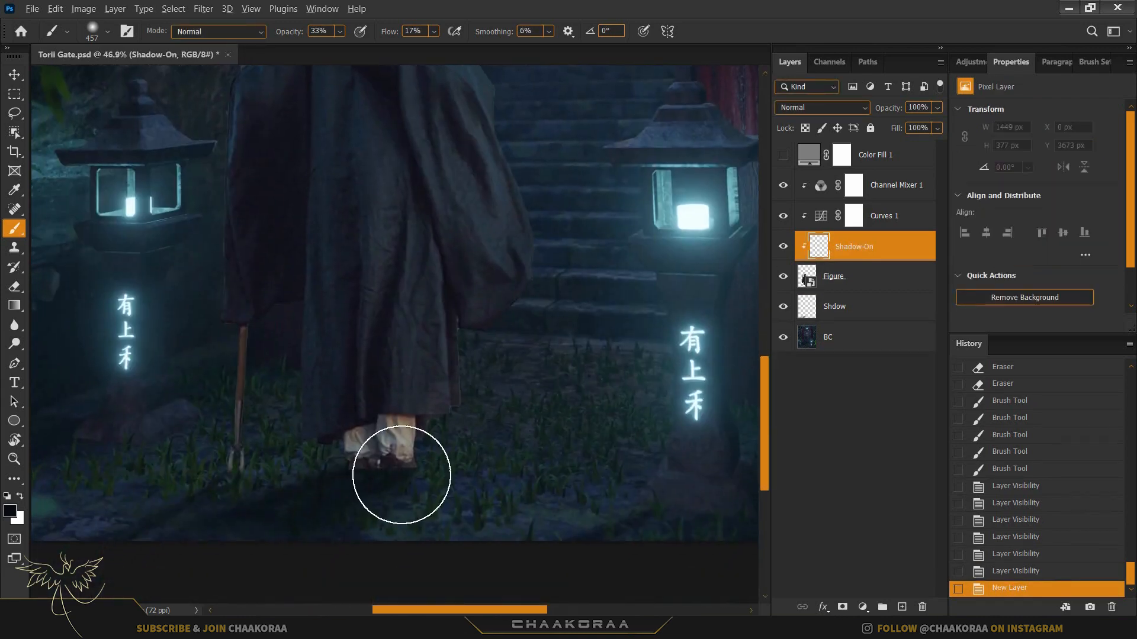
pyautogui.scroll(3, 401, 474)
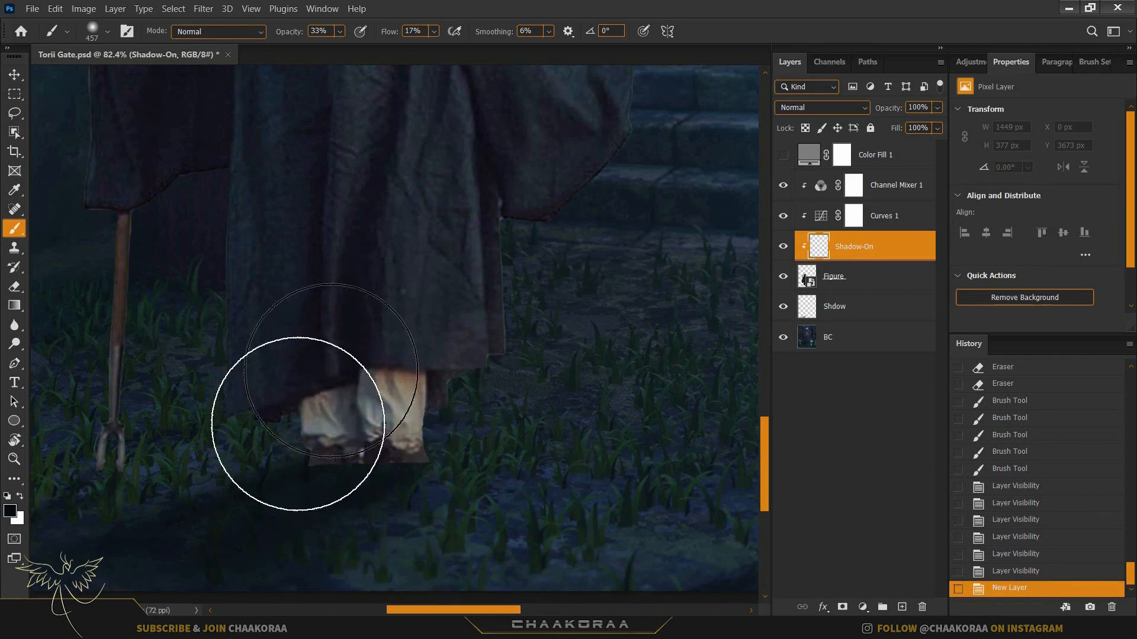
pyautogui.scroll(-5, 433, 400)
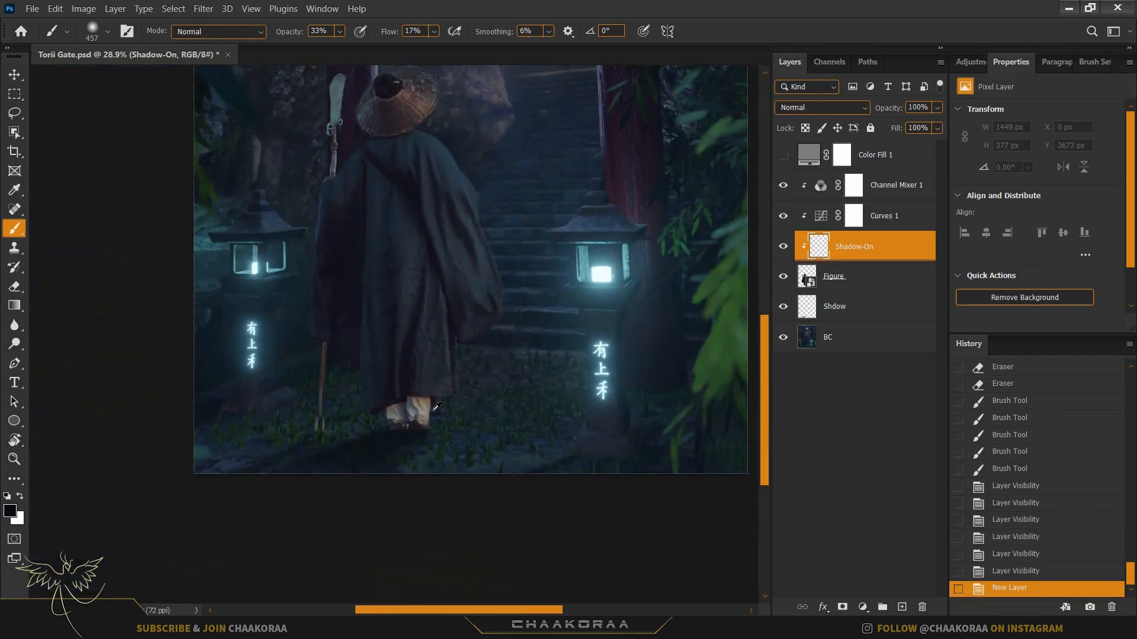
pyautogui.moveTo(478, 372); pyautogui.dragTo(431, 433)
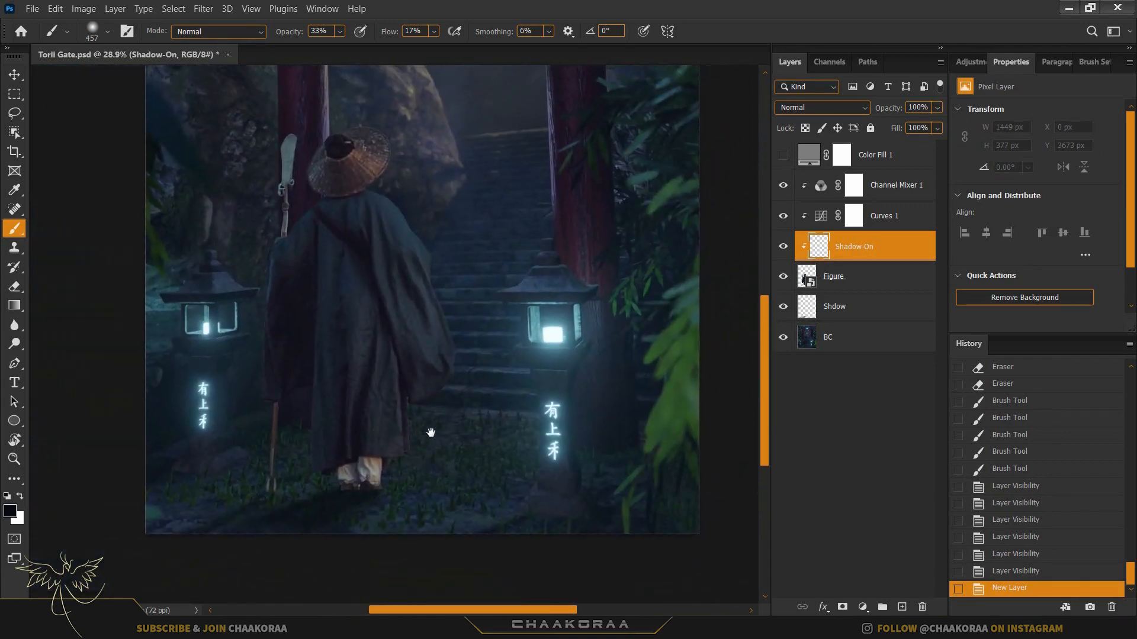
pyautogui.scroll(4, 419, 465)
pyautogui.moveTo(363, 474); pyautogui.dragTo(488, 392)
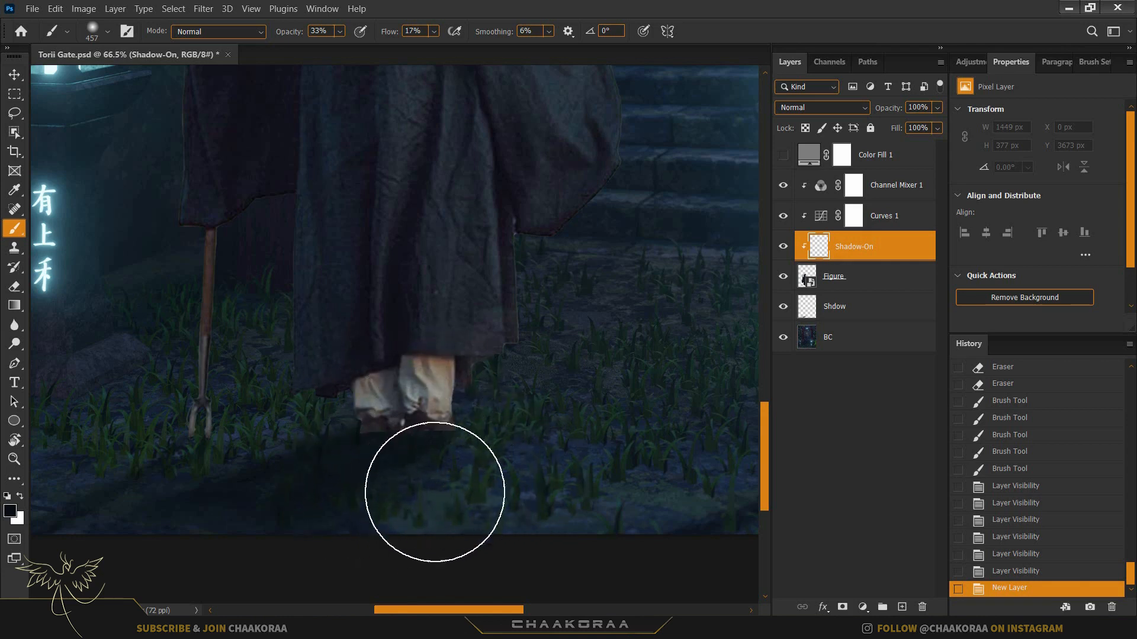
# - Shade the figure's shoes and trouser legs on the Shadow-On layer with broad soft strokes, reducing the brush to 324 px
pyautogui.scroll(5, 450, 462)
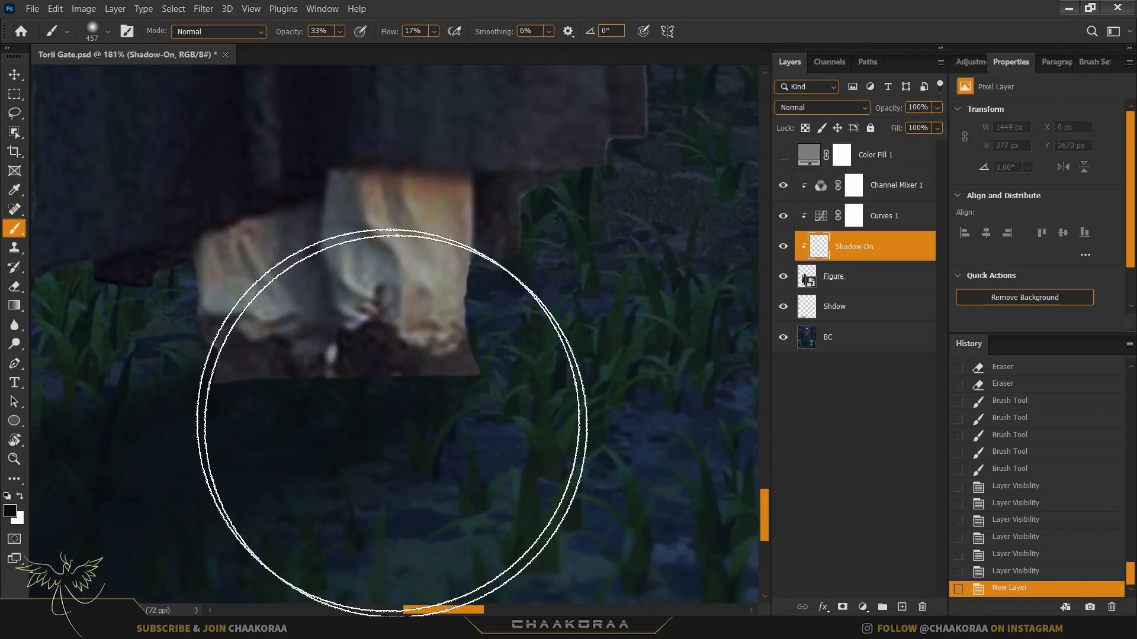
pyautogui.moveTo(393, 407); pyautogui.dragTo(472, 416)
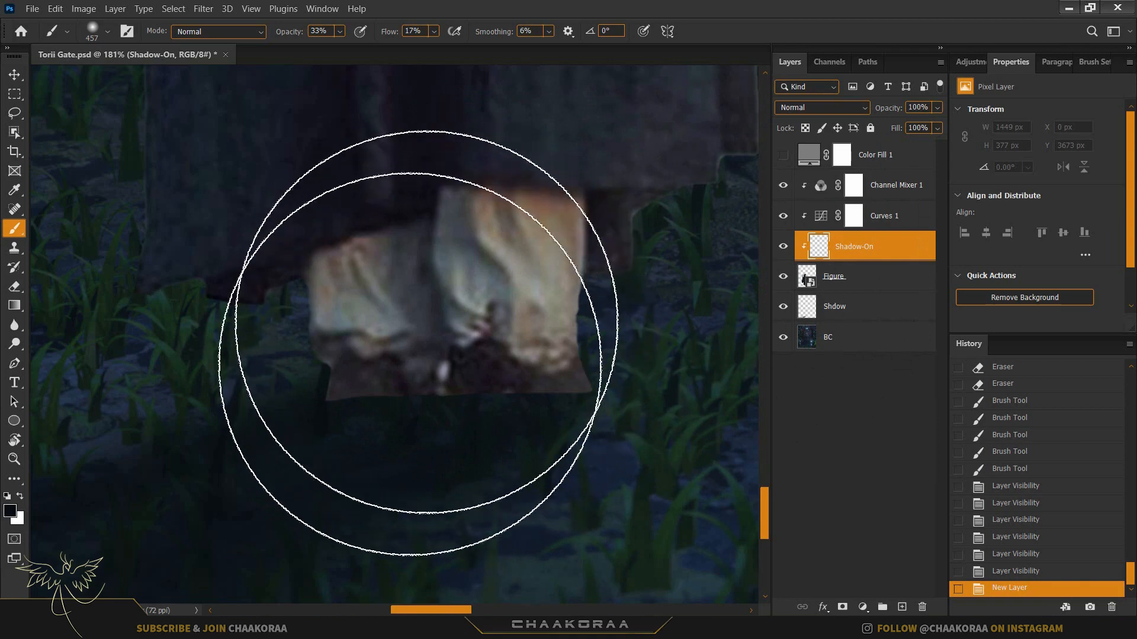
pyautogui.click(836, 279)
pyautogui.click(828, 251)
pyautogui.moveTo(521, 408)
pyautogui.mouseDown()
pyautogui.moveTo(394, 452)
pyautogui.moveTo(393, 441)
pyautogui.mouseUp()
pyautogui.moveTo(490, 339); pyautogui.dragTo(343, 343)
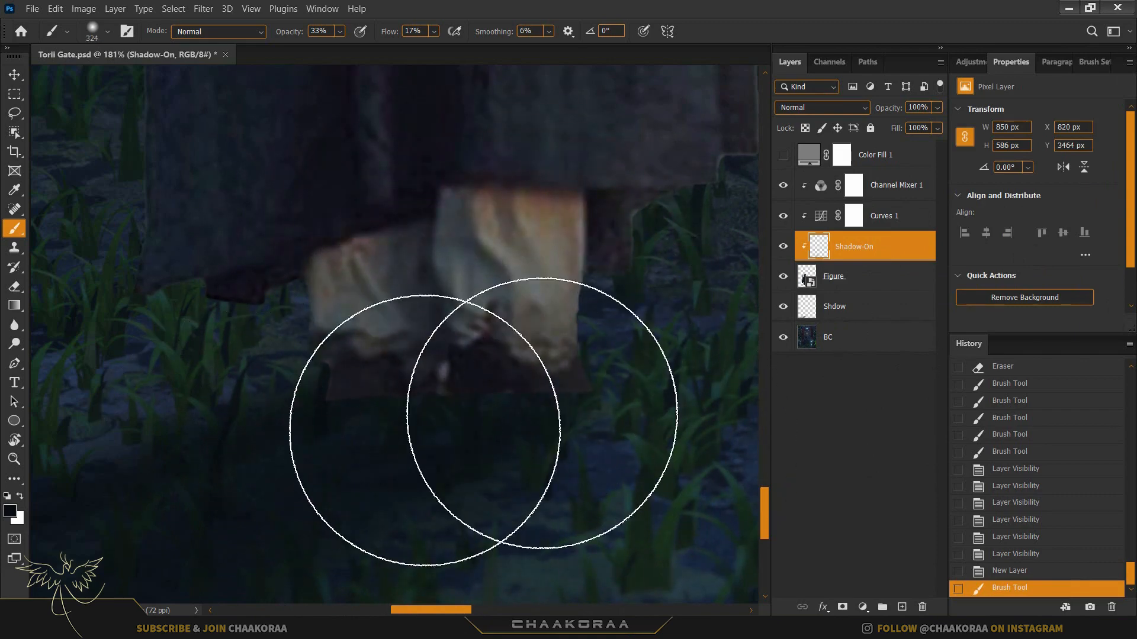
pyautogui.moveTo(621, 419); pyautogui.dragTo(154, 476)
pyautogui.moveTo(600, 365)
pyautogui.mouseDown()
pyautogui.moveTo(300, 438)
pyautogui.moveTo(149, 450)
pyautogui.mouseUp()
pyautogui.moveTo(547, 357); pyautogui.dragTo(74, 460)
pyautogui.scroll(-5, 534, 321)
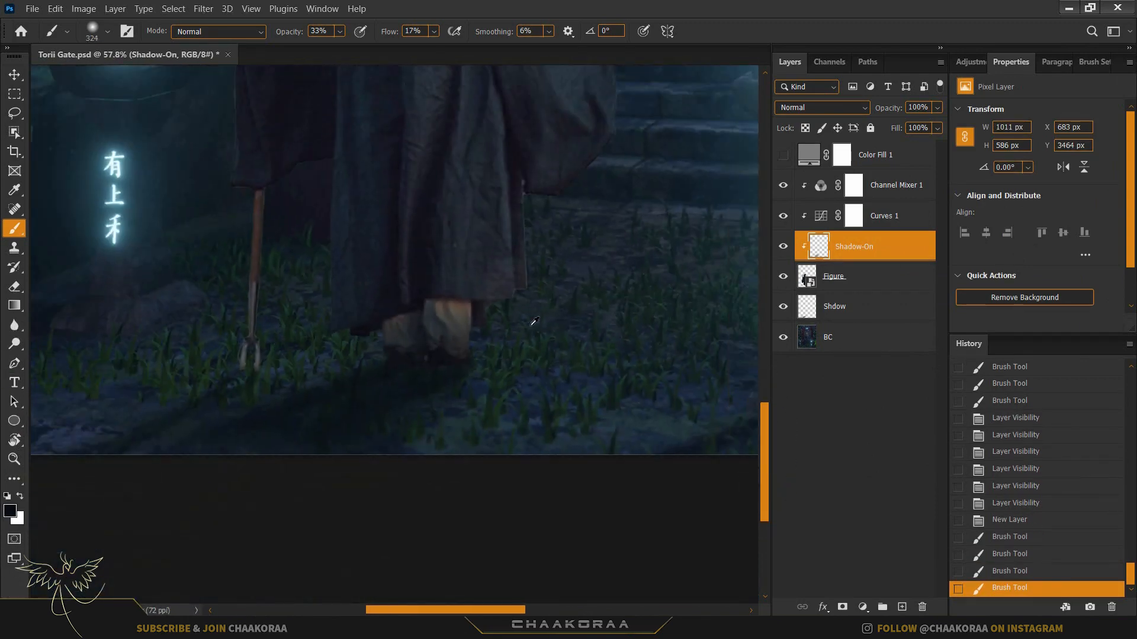
# - Darken the lower ends of the staff's prongs on the Shadow-On layer with a smaller soft brush
pyautogui.scroll(5, 291, 377)
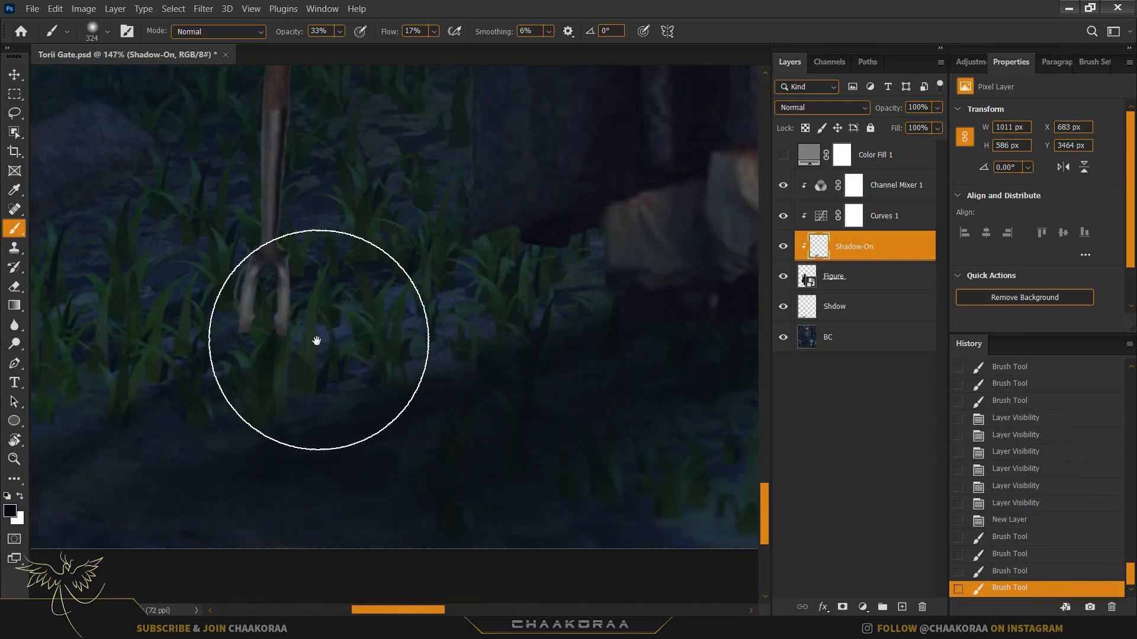
pyautogui.moveTo(299, 338); pyautogui.dragTo(473, 310)
pyautogui.moveTo(418, 334); pyautogui.dragTo(397, 335)
pyautogui.moveTo(431, 349)
pyautogui.mouseDown()
pyautogui.moveTo(314, 392)
pyautogui.moveTo(384, 442)
pyautogui.mouseUp()
pyautogui.moveTo(432, 373); pyautogui.dragTo(356, 407)
pyautogui.moveTo(429, 310); pyautogui.dragTo(332, 318)
# - Shade both prongs of the staff along their length with a 20 px brush on the Shadow-On layer
pyautogui.scroll(4, 456, 274)
pyautogui.moveTo(446, 274); pyautogui.dragTo(398, 270)
pyautogui.scroll(9, 405, 276)
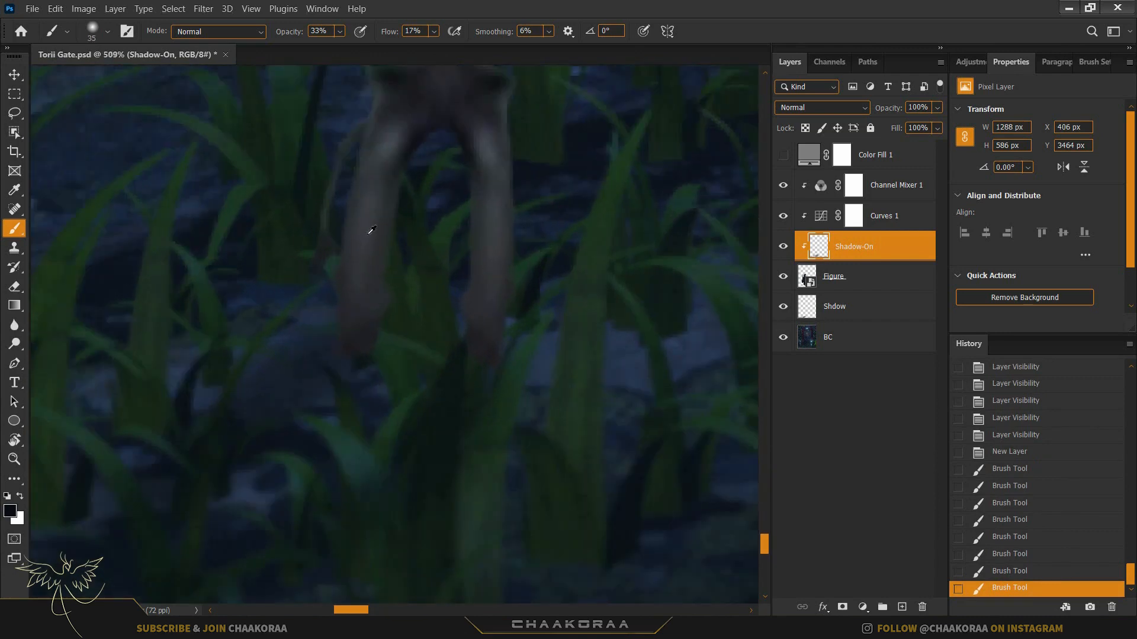
pyautogui.moveTo(367, 235); pyautogui.dragTo(335, 239)
pyautogui.moveTo(363, 160); pyautogui.dragTo(355, 337)
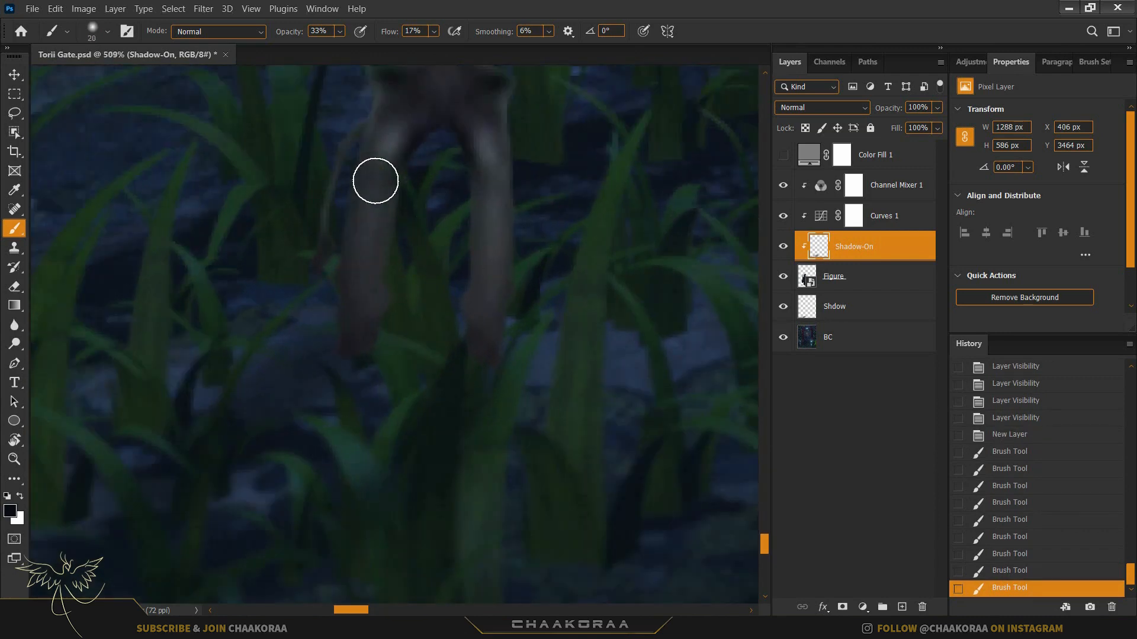
pyautogui.moveTo(381, 119); pyautogui.dragTo(342, 450)
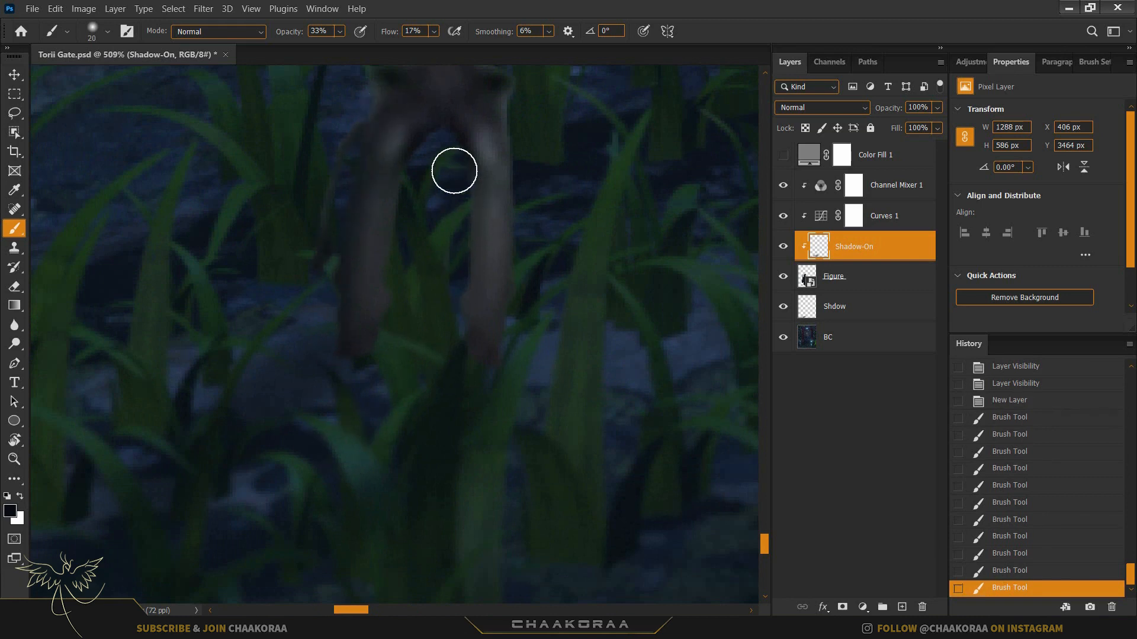
pyautogui.moveTo(454, 170)
pyautogui.mouseDown()
pyautogui.moveTo(475, 289)
pyautogui.moveTo(457, 393)
pyautogui.mouseUp()
pyautogui.moveTo(465, 185); pyautogui.dragTo(442, 462)
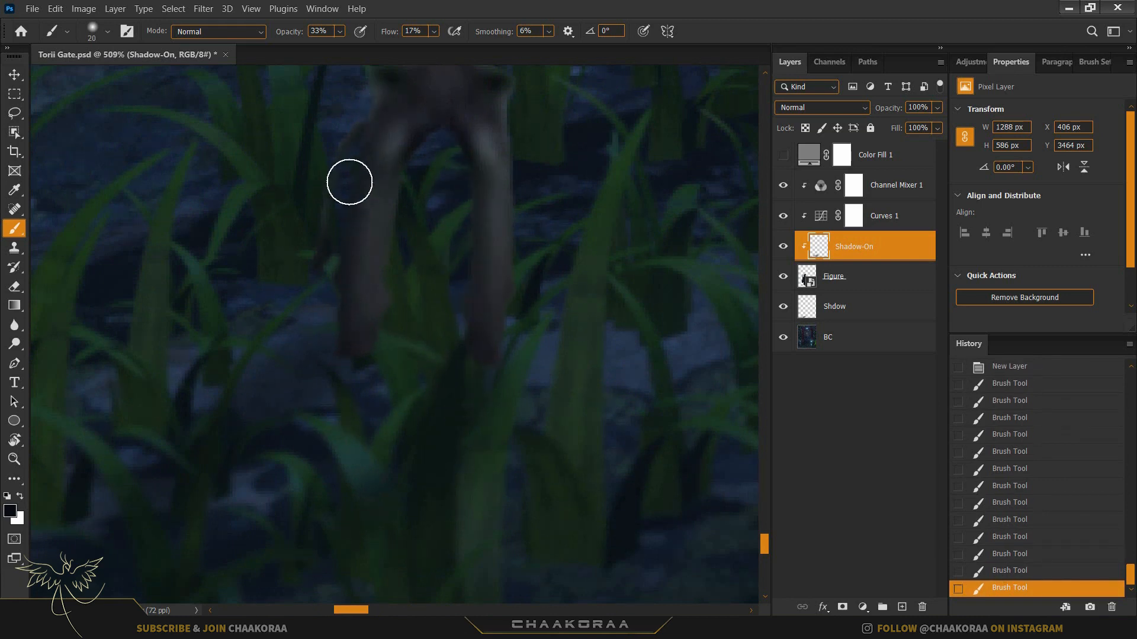
# - Deepen the shading over both staff prongs with broader soft strokes on the Shadow-On layer, enlarging the brush to 33 px
pyautogui.moveTo(351, 130); pyautogui.dragTo(343, 463)
pyautogui.moveTo(353, 328); pyautogui.dragTo(380, 332)
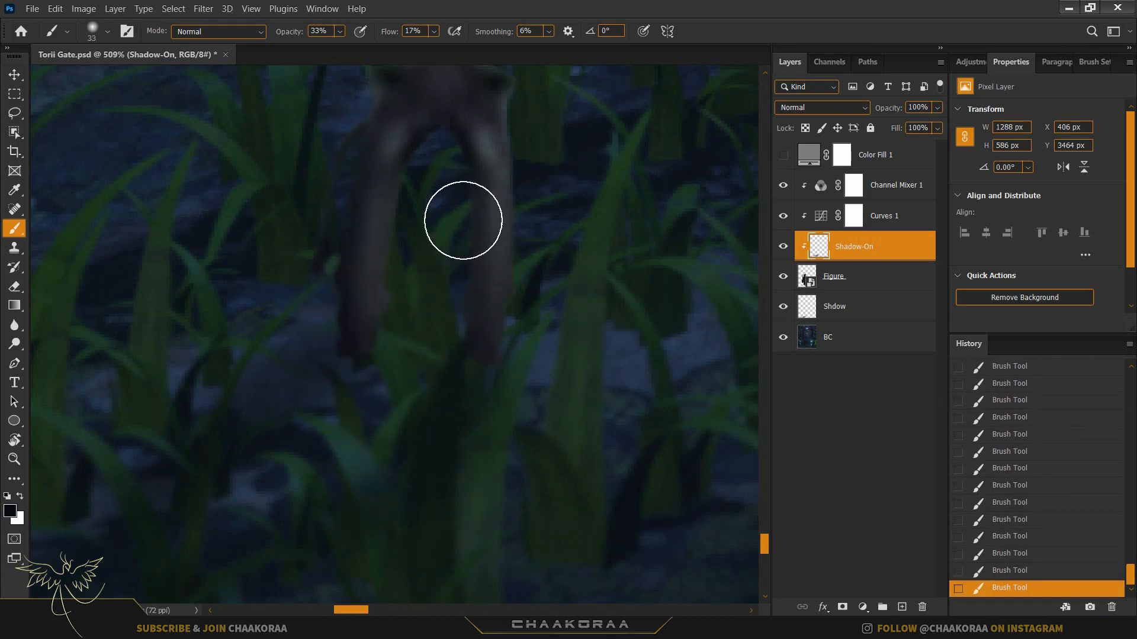
pyautogui.moveTo(462, 221); pyautogui.dragTo(436, 484)
# - Compare the whole composite with and without the Shadow-On layer, leaving the layer visible
pyautogui.scroll(-3, 431, 401)
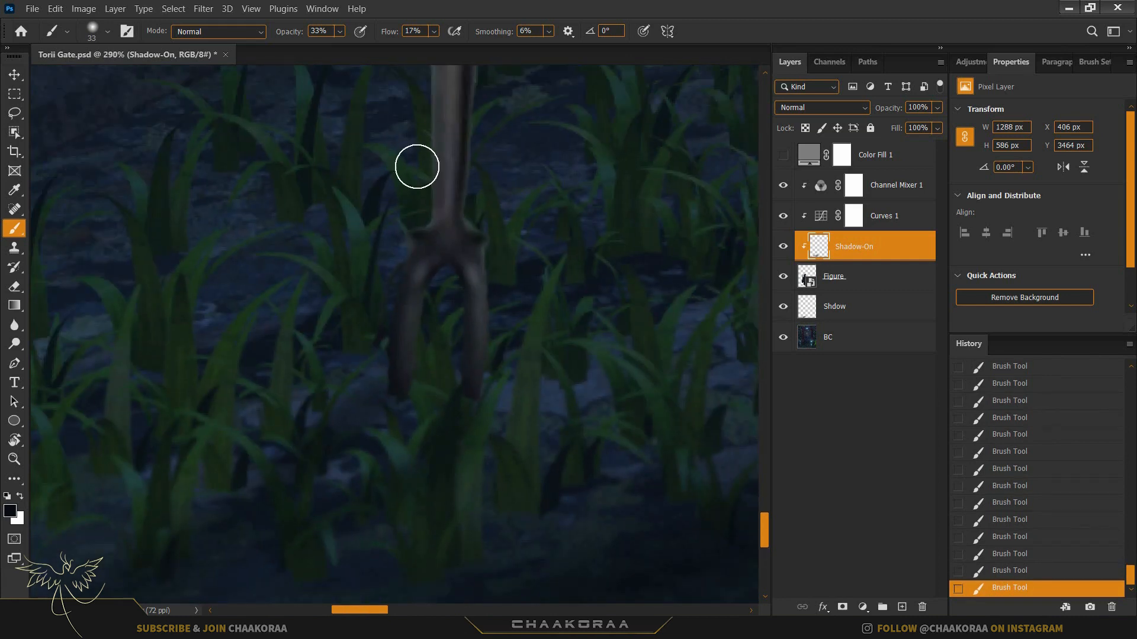
pyautogui.scroll(-3, 559, 362)
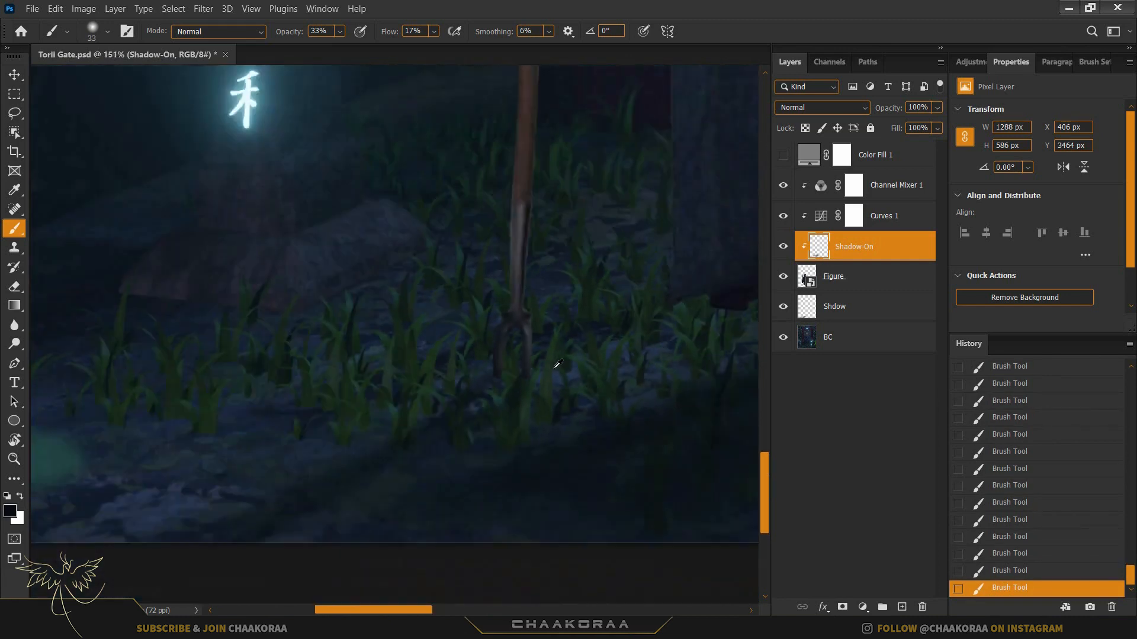
pyautogui.scroll(-8, 560, 363)
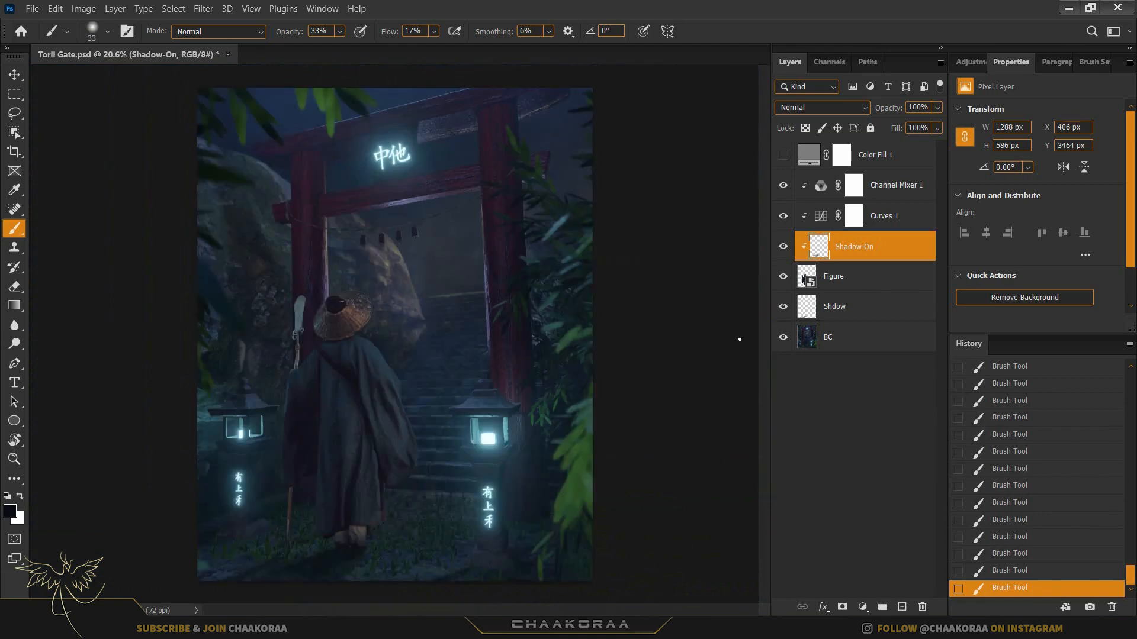
pyautogui.click(782, 252)
pyautogui.click(783, 252)
pyautogui.click(782, 253)
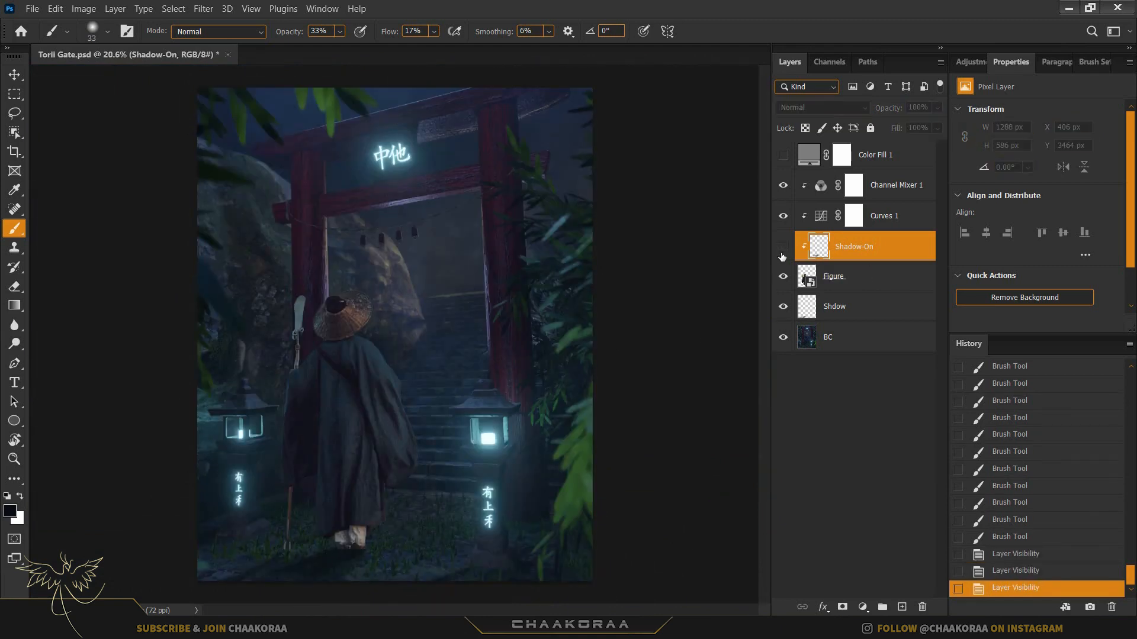
pyautogui.click(783, 253)
pyautogui.click(783, 253)
pyautogui.click(782, 253)
pyautogui.click(782, 253)
pyautogui.click(782, 253)
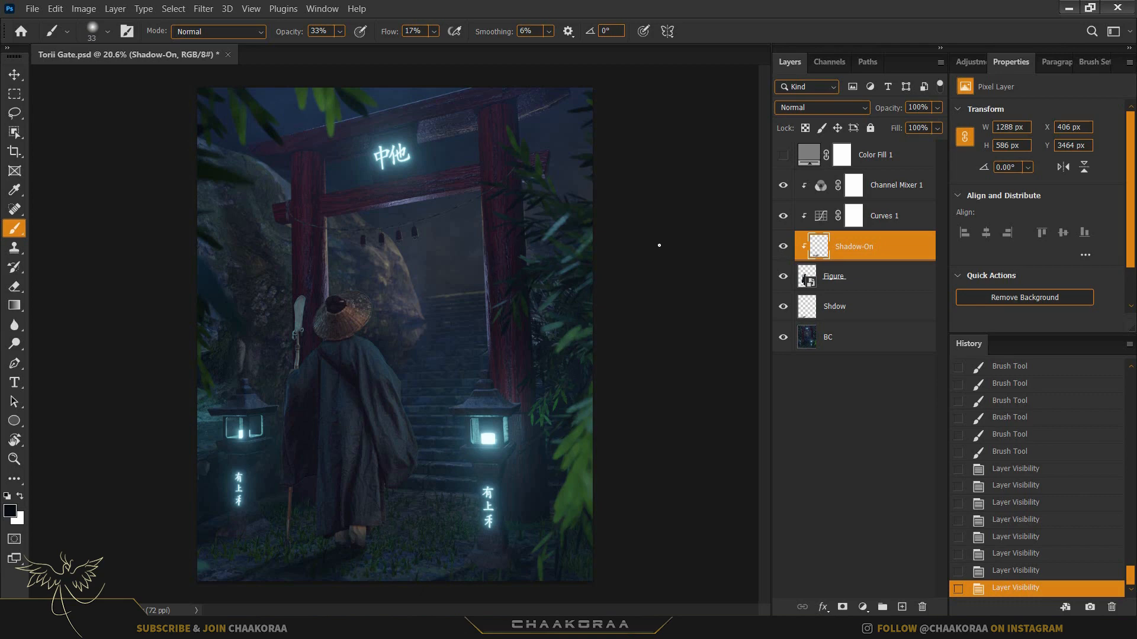
# - Start a new layer named Light above the Channel Mixer 1 adjustment layer
pyautogui.scroll(5, 530, 428)
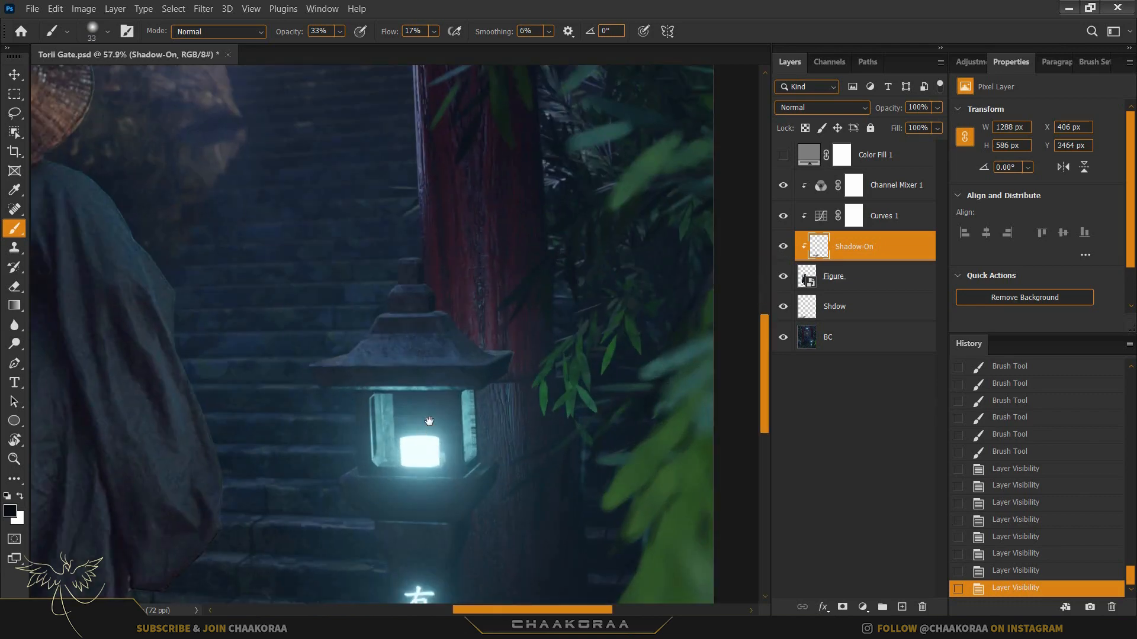
pyautogui.moveTo(430, 421); pyautogui.dragTo(478, 338)
pyautogui.scroll(-5, 460, 375)
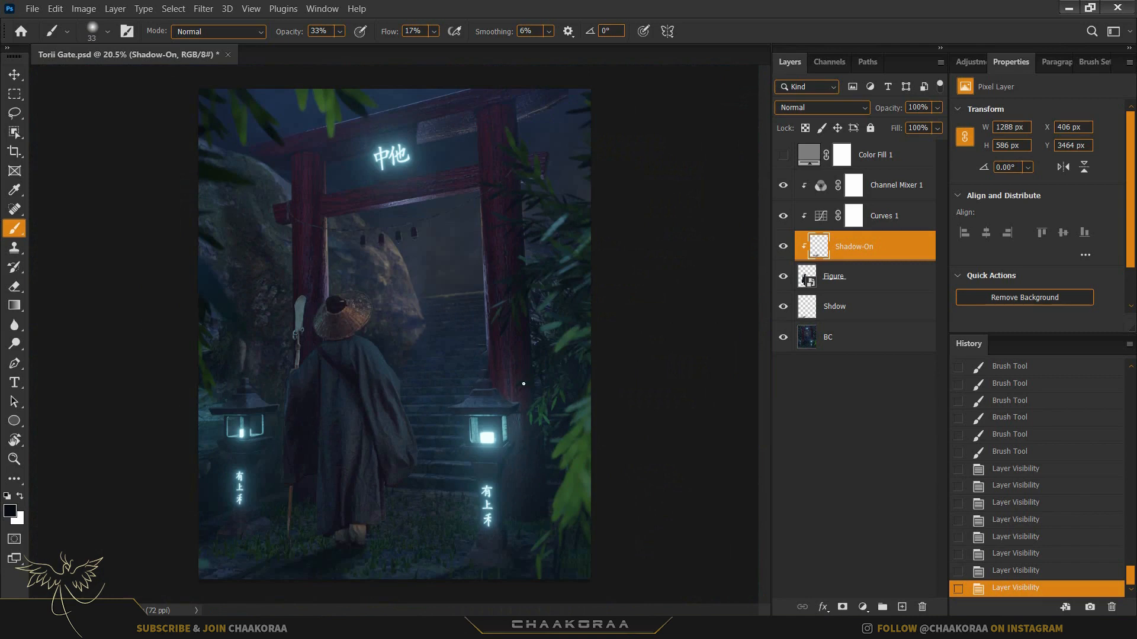
pyautogui.click(902, 191)
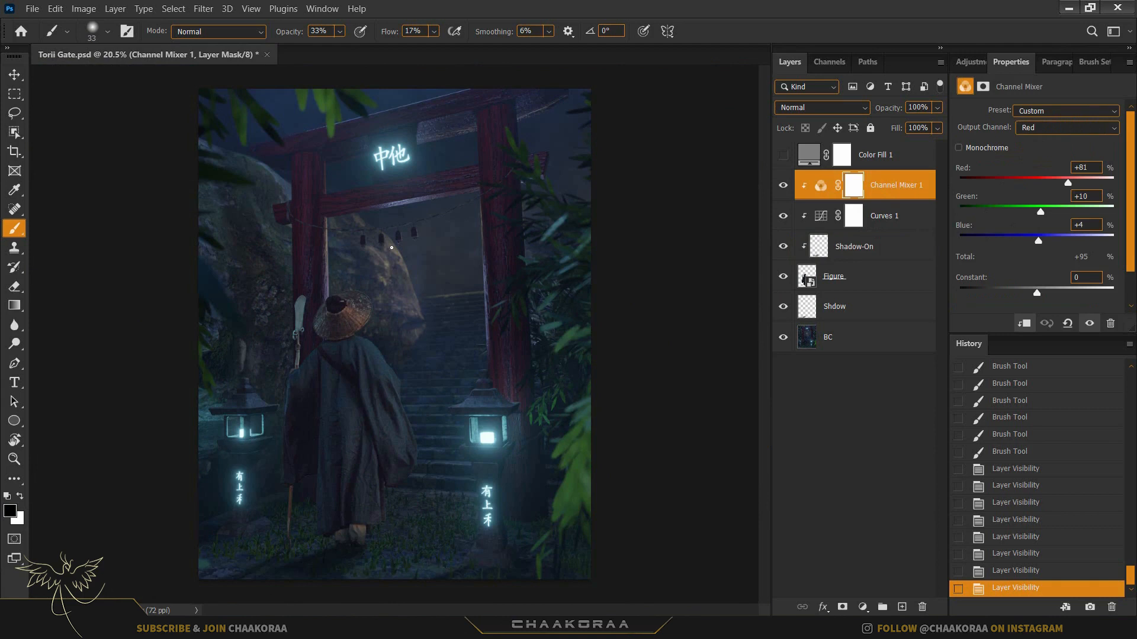
pyautogui.hotkey('ctrl', 'shift', 'n')
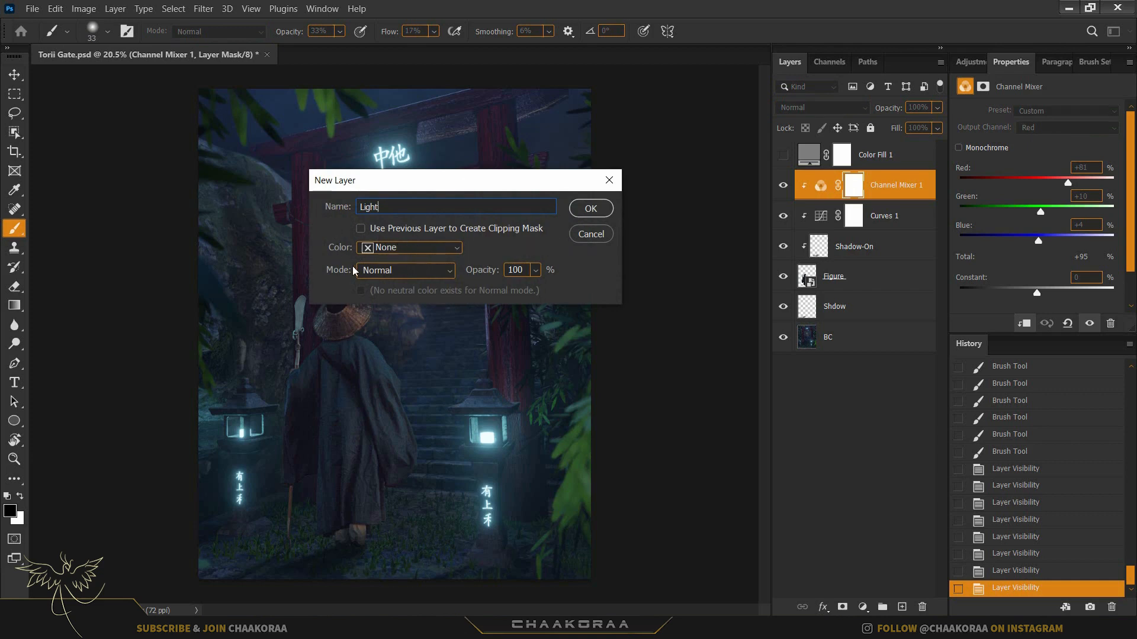
# - Create the Light layer with a Gray colour label and Color Dodge mode, filled with the neutral black
pyautogui.click(379, 250)
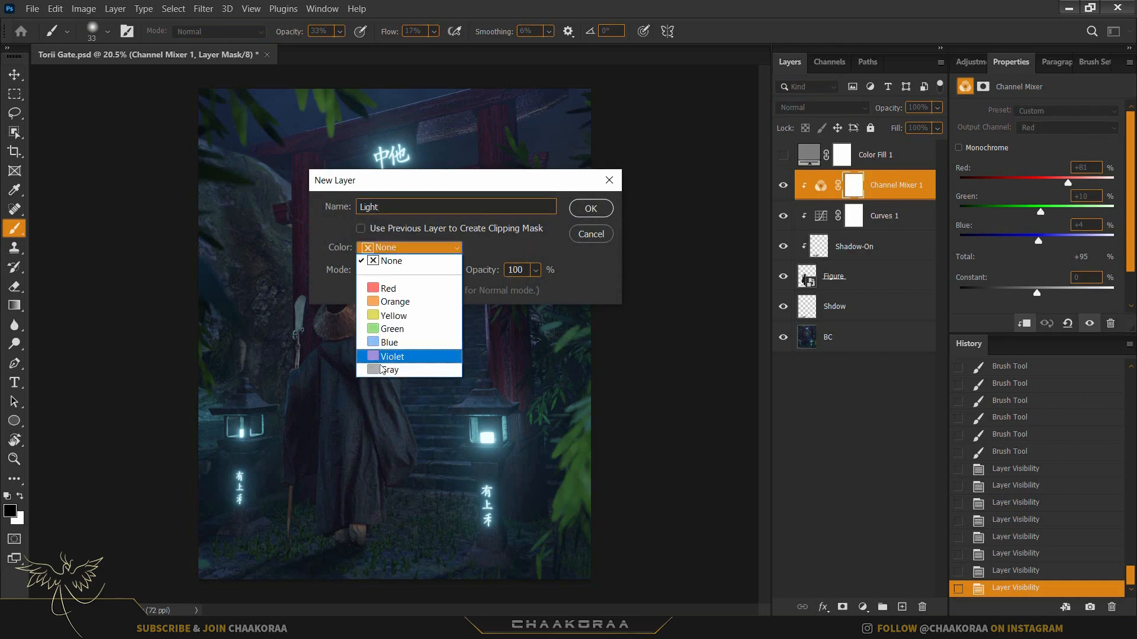
pyautogui.click(389, 369)
pyautogui.click(407, 274)
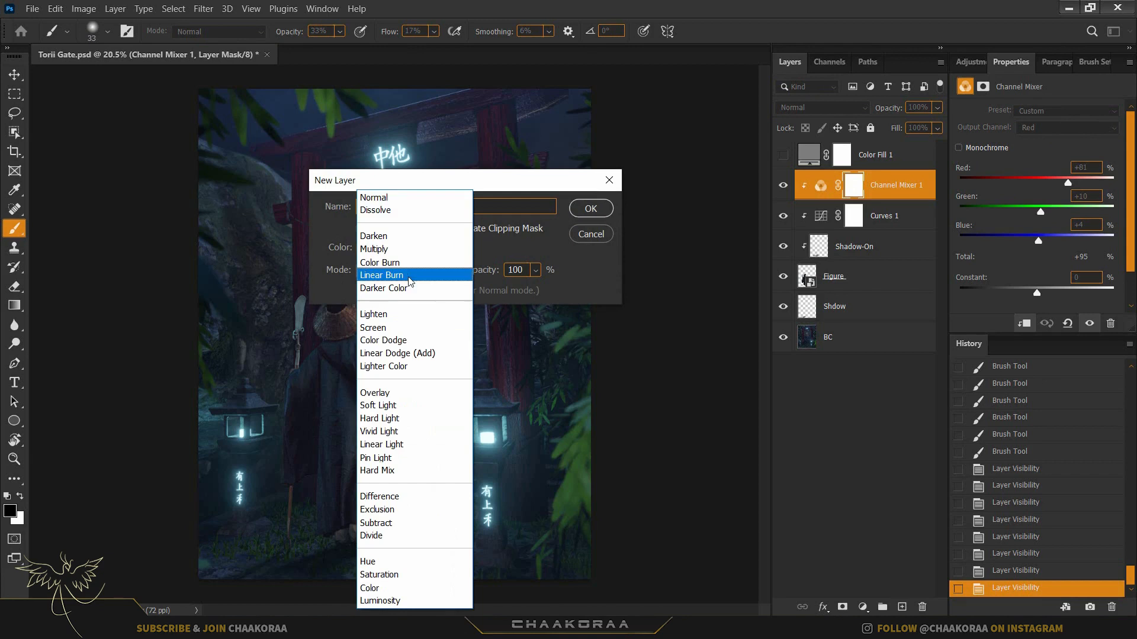
pyautogui.click(423, 348)
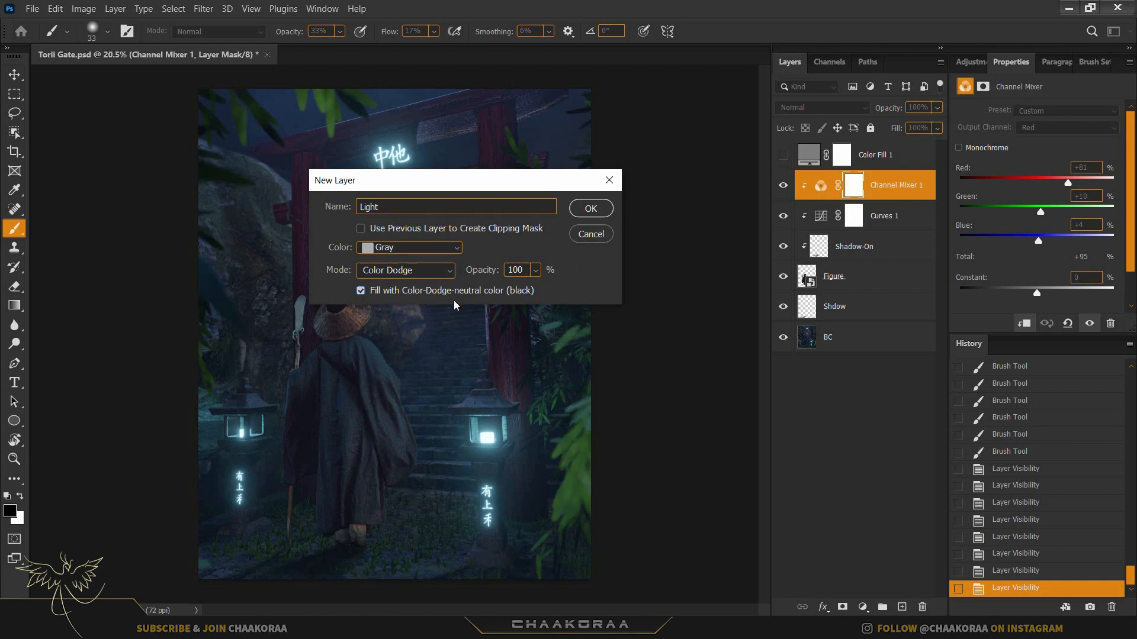
pyautogui.click(591, 209)
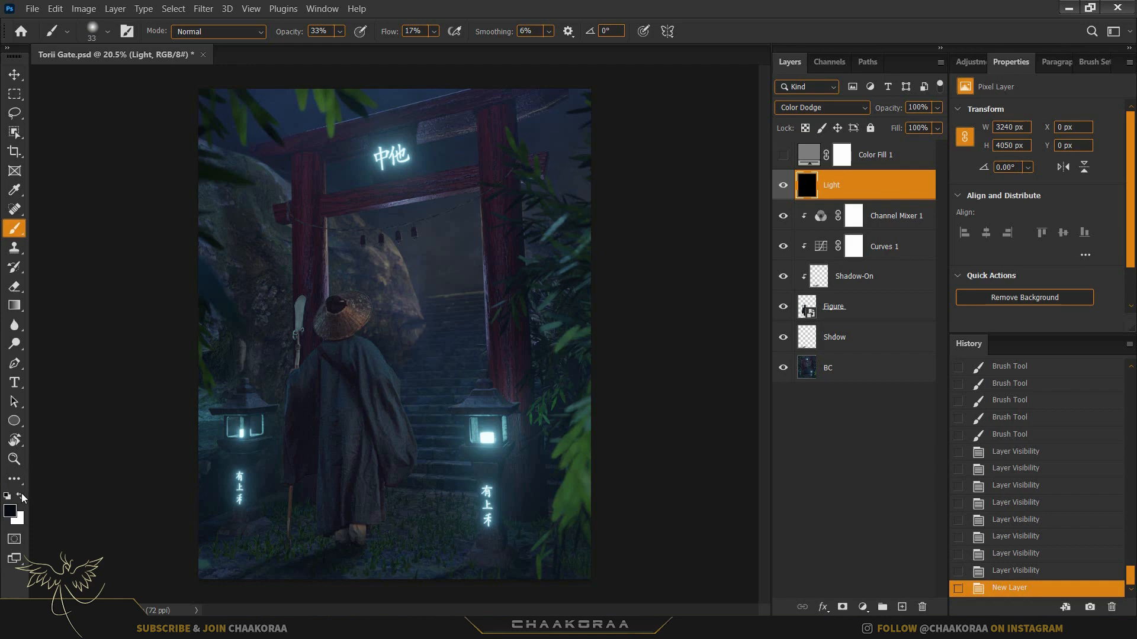
# - Paint a white glow over the right lantern's light on the Light layer with a soft brush at 33% opacity and 17% flow
pyautogui.scroll(3, 480, 410)
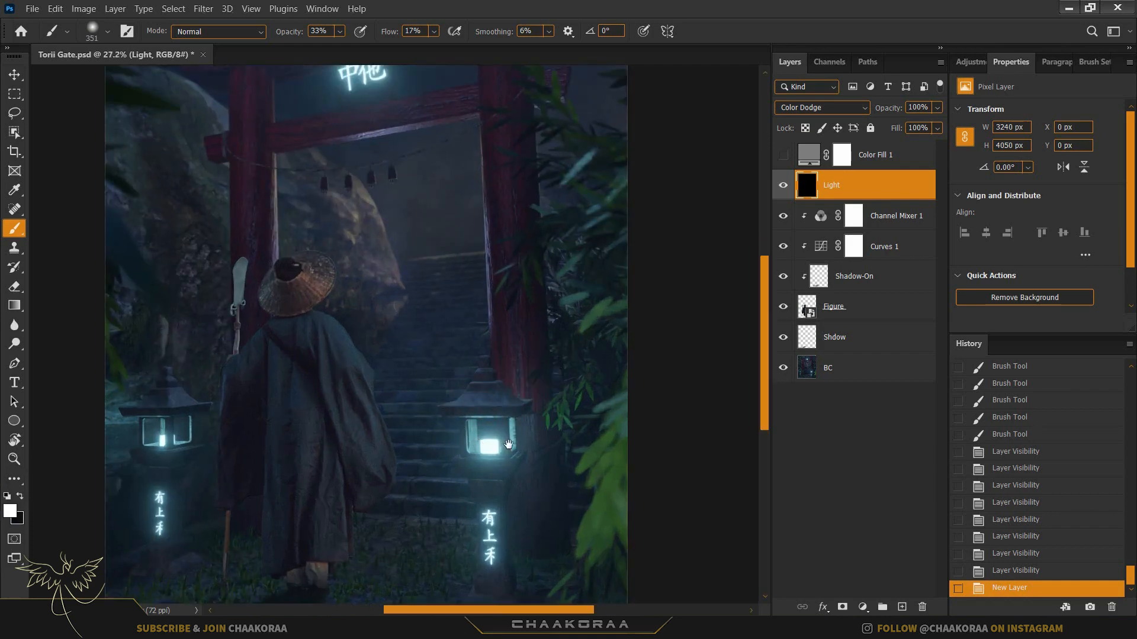
pyautogui.moveTo(505, 442); pyautogui.dragTo(450, 353)
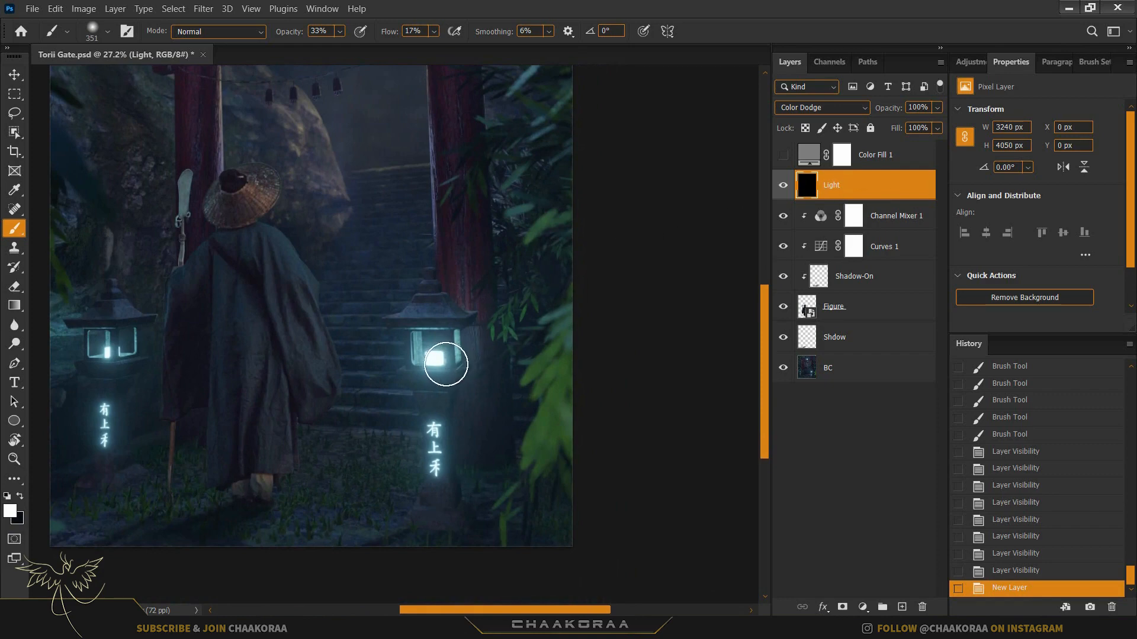
pyautogui.click(10, 513)
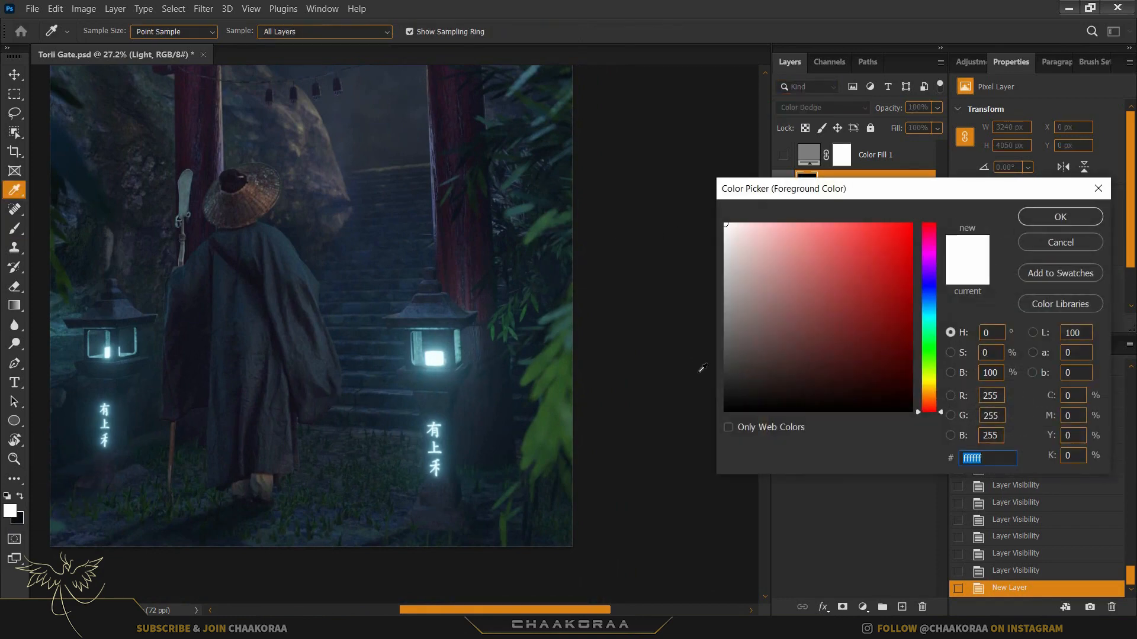
pyautogui.click(1066, 243)
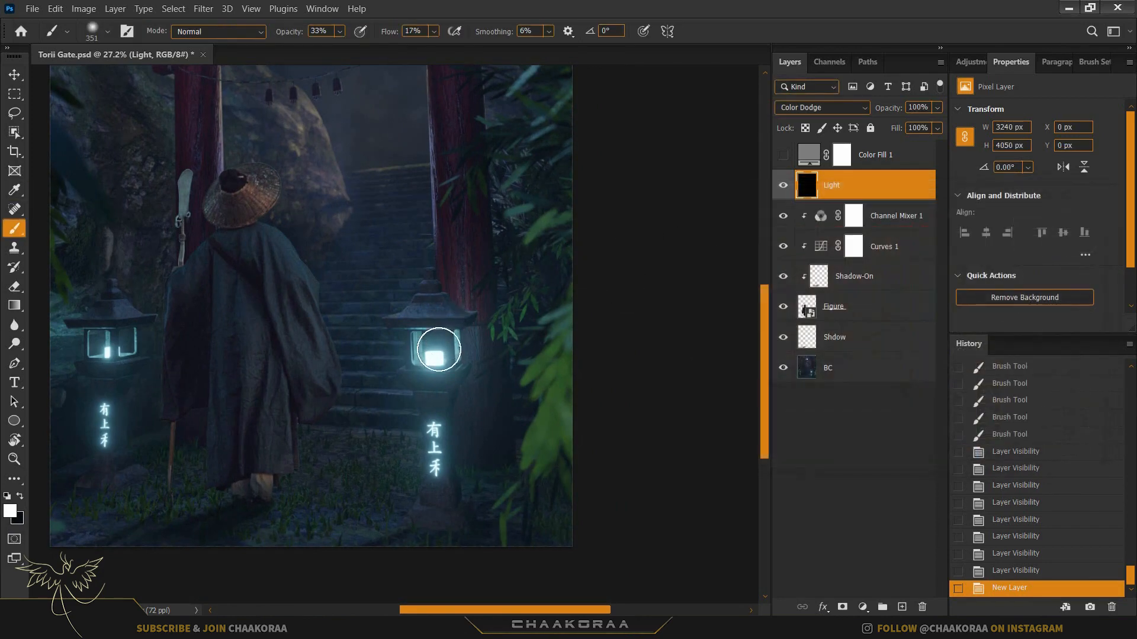
pyautogui.moveTo(438, 340)
pyautogui.mouseDown()
pyautogui.moveTo(412, 362)
pyautogui.moveTo(429, 373)
pyautogui.moveTo(432, 358)
pyautogui.moveTo(457, 372)
pyautogui.mouseUp()
pyautogui.scroll(4, 454, 374)
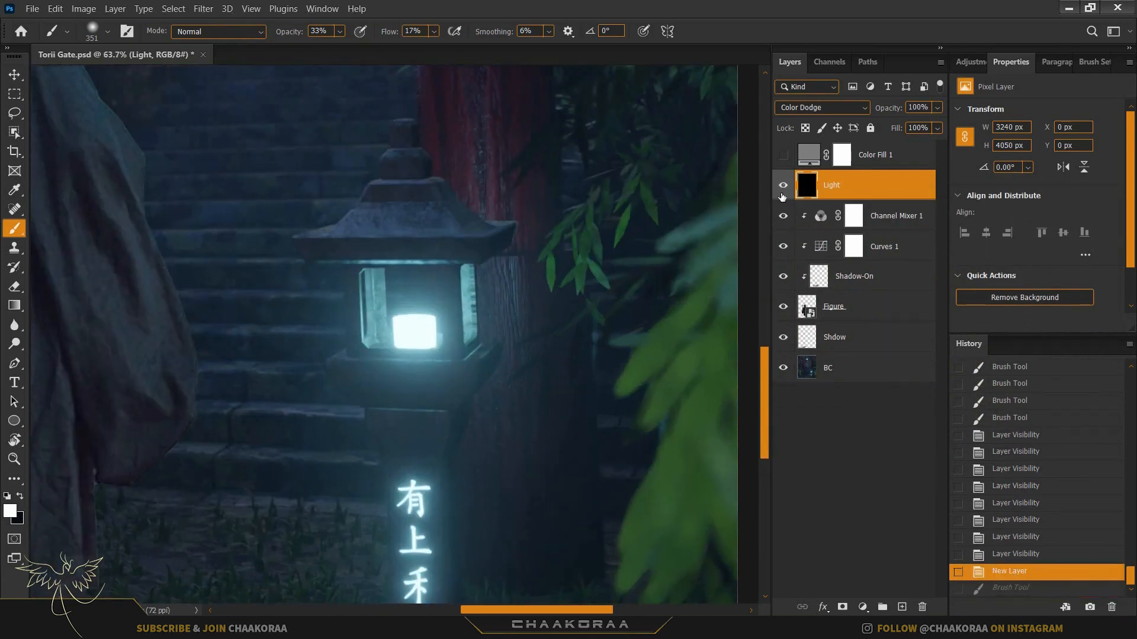
pyautogui.moveTo(421, 323)
pyautogui.mouseDown()
pyautogui.moveTo(396, 320)
pyautogui.moveTo(418, 332)
pyautogui.mouseUp()
# - Brush white glow over the left lantern and along the glowing characters on both lantern posts, using a brush size of 253
pyautogui.moveTo(289, 320)
pyautogui.mouseDown()
pyautogui.moveTo(531, 323)
pyautogui.moveTo(507, 319)
pyautogui.moveTo(550, 300)
pyautogui.moveTo(571, 345)
pyautogui.mouseUp()
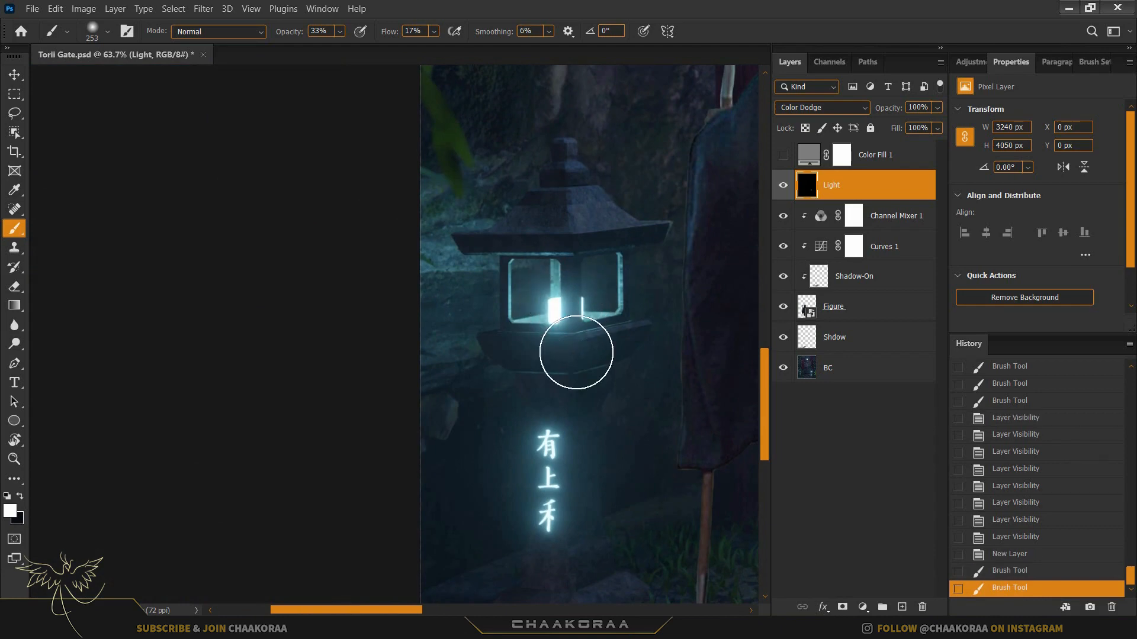
pyautogui.moveTo(554, 535); pyautogui.dragTo(553, 534)
pyautogui.moveTo(432, 402)
pyautogui.mouseDown()
pyautogui.moveTo(371, 363)
pyautogui.moveTo(365, 332)
pyautogui.moveTo(305, 355)
pyautogui.mouseUp()
pyautogui.moveTo(490, 227); pyautogui.dragTo(489, 533)
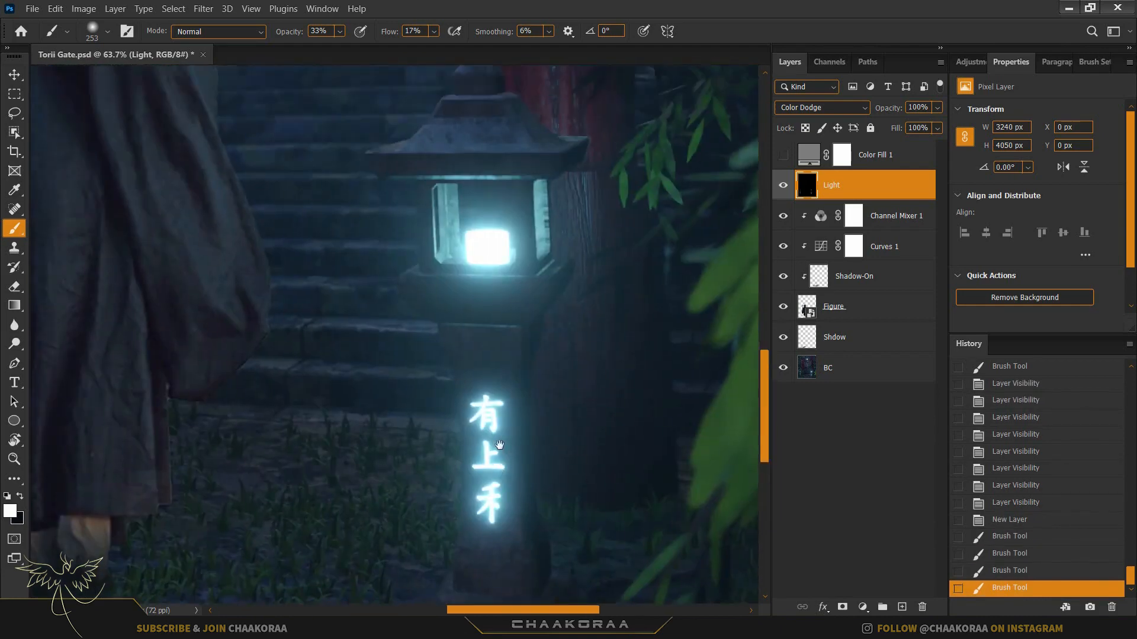
# - Paint white glow over the glowing characters on the torii gate's crossbeam with a brush size of 539
pyautogui.moveTo(481, 142); pyautogui.dragTo(475, 556)
pyautogui.moveTo(503, 171); pyautogui.dragTo(603, 490)
pyautogui.moveTo(332, 265)
pyautogui.mouseDown()
pyautogui.moveTo(373, 264)
pyautogui.moveTo(357, 264)
pyautogui.mouseUp()
pyautogui.moveTo(271, 222)
pyautogui.mouseDown()
pyautogui.moveTo(393, 211)
pyautogui.moveTo(368, 226)
pyautogui.mouseUp()
pyautogui.hotkey('ctrl', 'z')
pyautogui.click(270, 220)
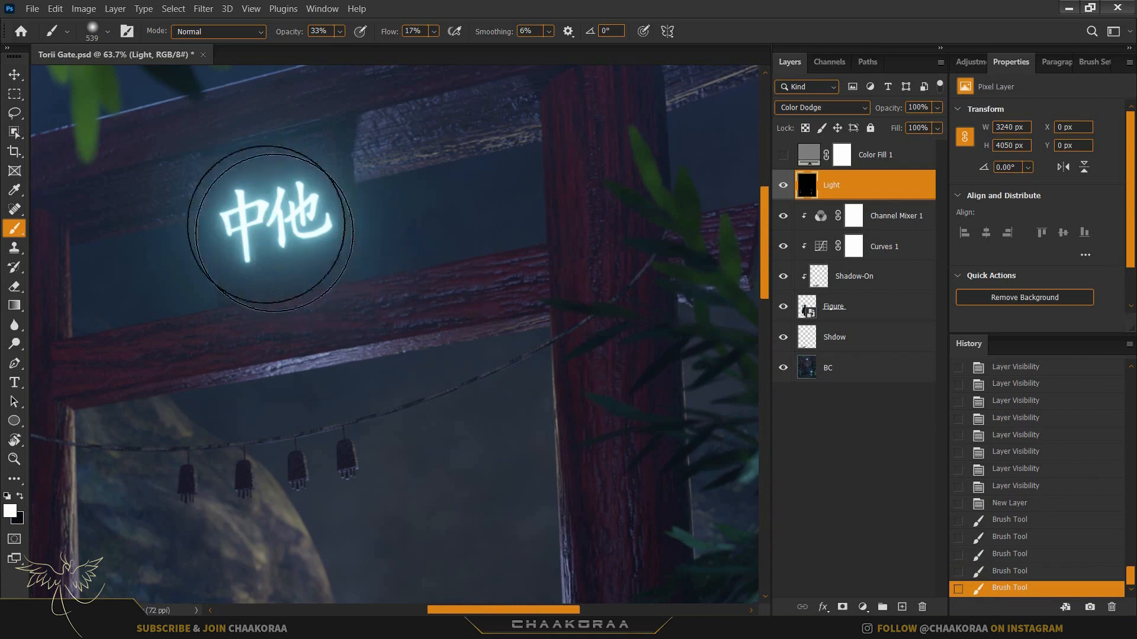
pyautogui.click(270, 228)
# - Switch the brush to black and tone down the glow around the characters on the right lantern's post
pyautogui.scroll(-6, 473, 355)
pyautogui.scroll(-1, 474, 356)
pyautogui.moveTo(464, 363); pyautogui.dragTo(440, 223)
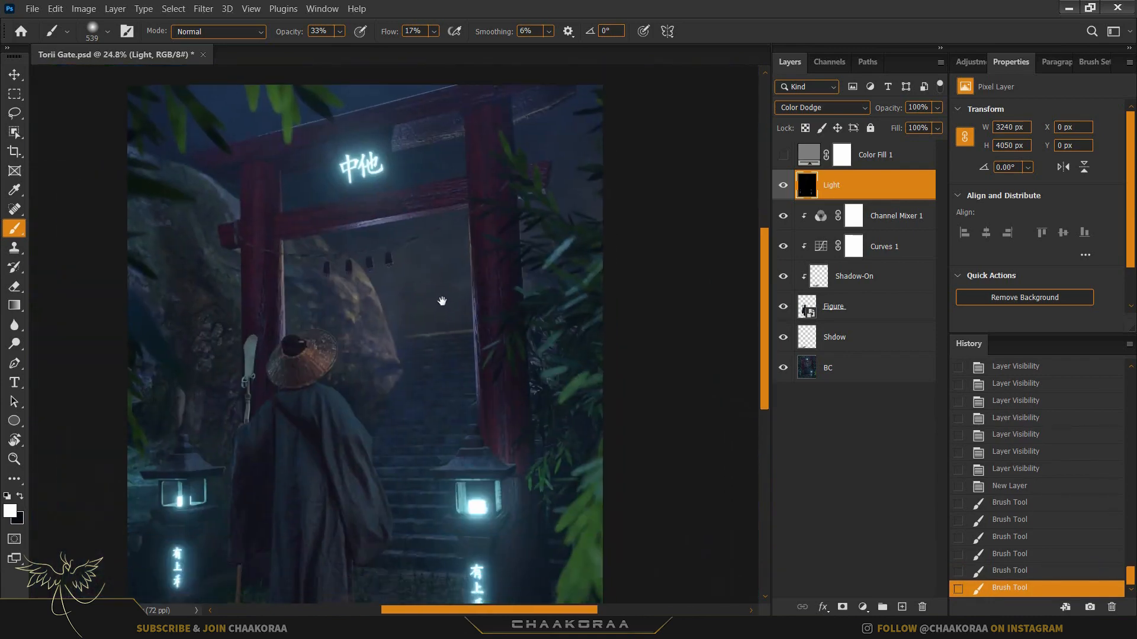
pyautogui.moveTo(451, 324); pyautogui.dragTo(456, 257)
pyautogui.moveTo(508, 454); pyautogui.dragTo(492, 299)
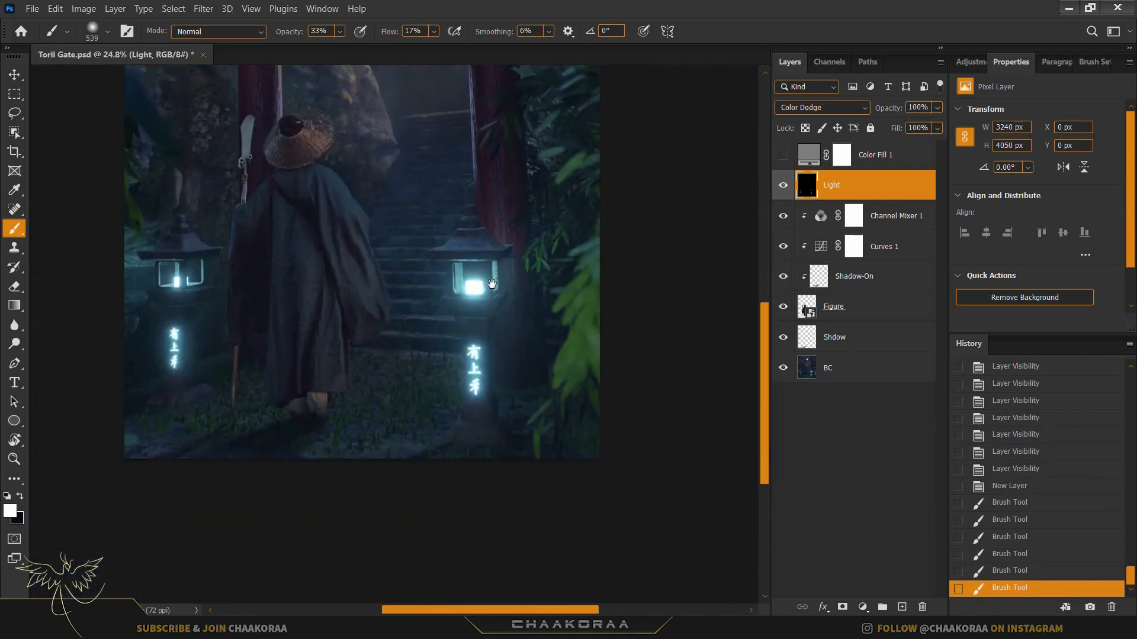
pyautogui.scroll(6, 491, 368)
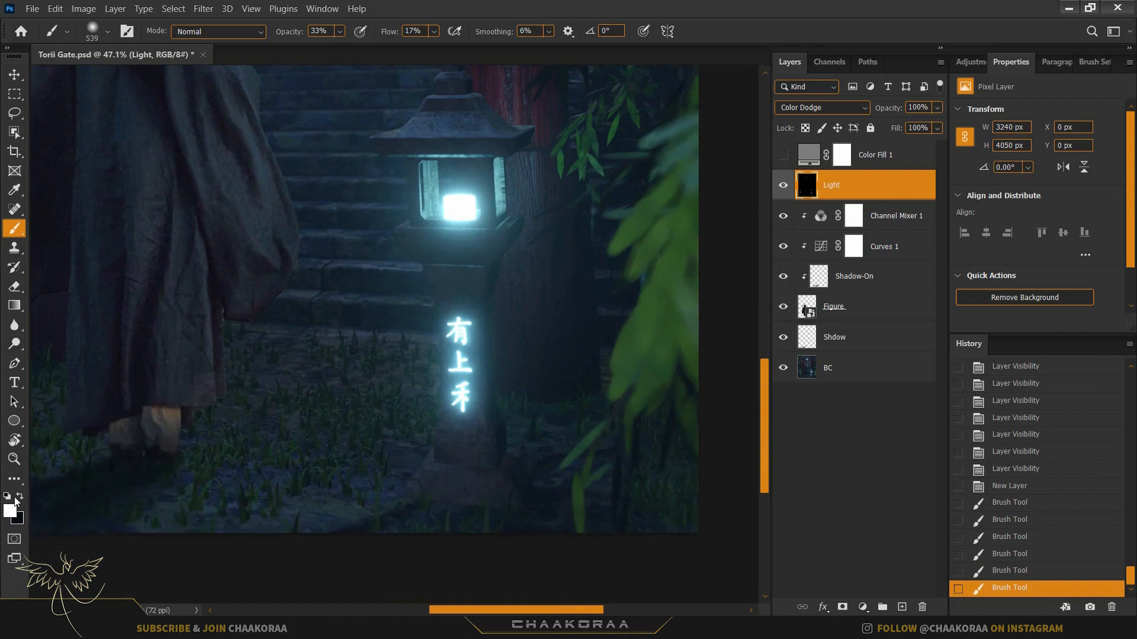
pyautogui.click(18, 497)
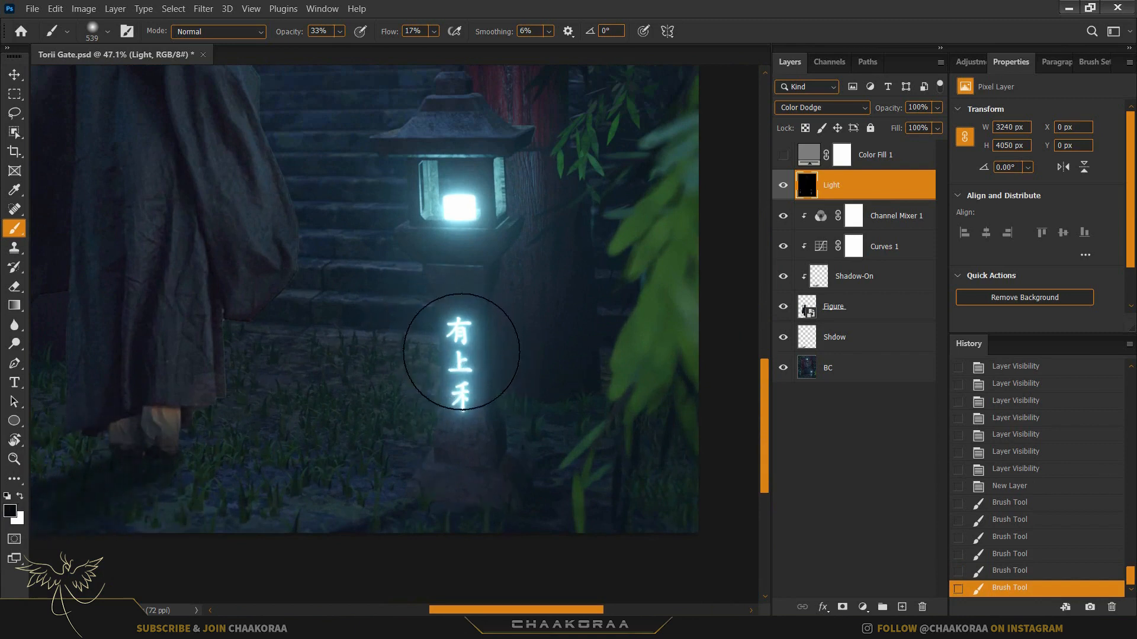
pyautogui.click(462, 353)
# - Soften the excess glow around the left lantern's post and the nearby ground with black brush strokes on the Light layer
pyautogui.hscroll(-8, 520, 375)
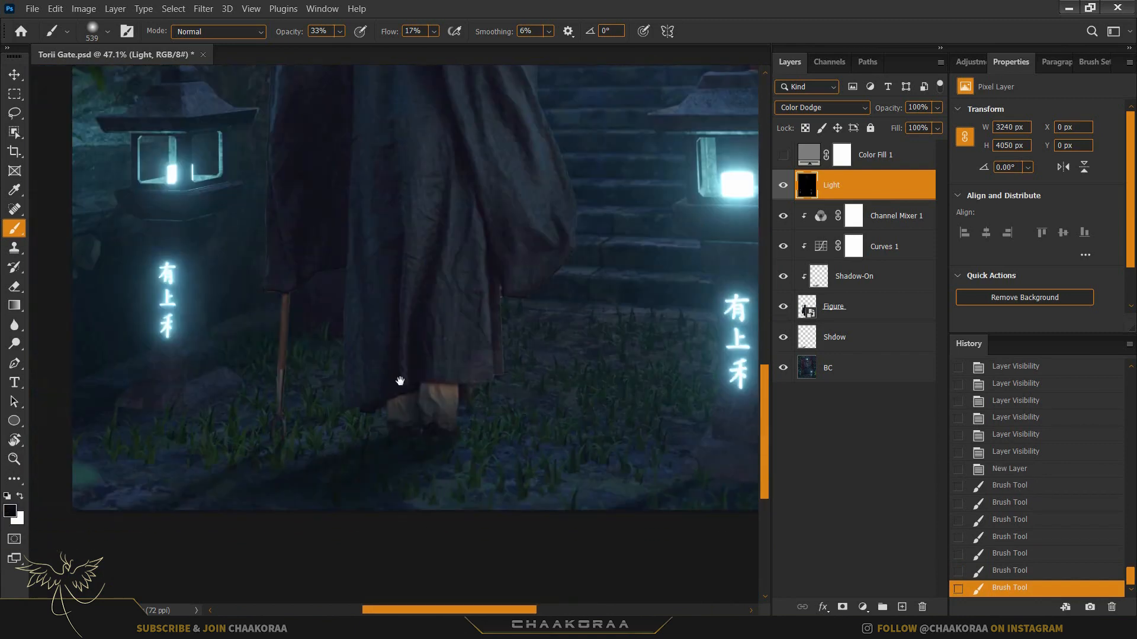
pyautogui.hscroll(8, 373, 305)
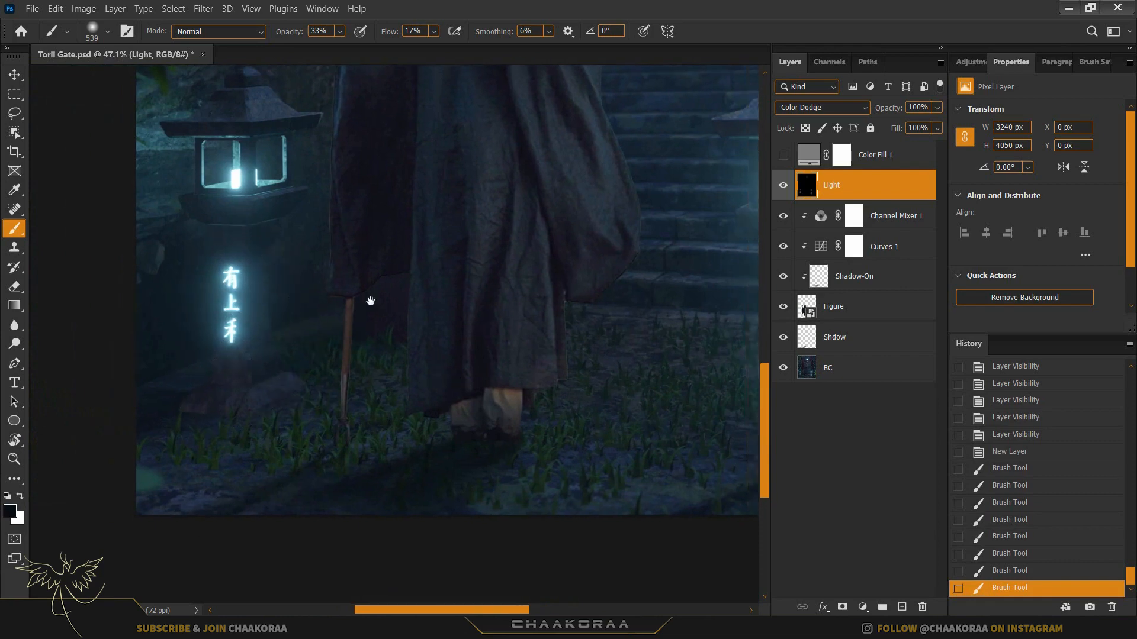
pyautogui.moveTo(411, 360); pyautogui.dragTo(417, 429)
pyautogui.hscroll(-10, 348, 411)
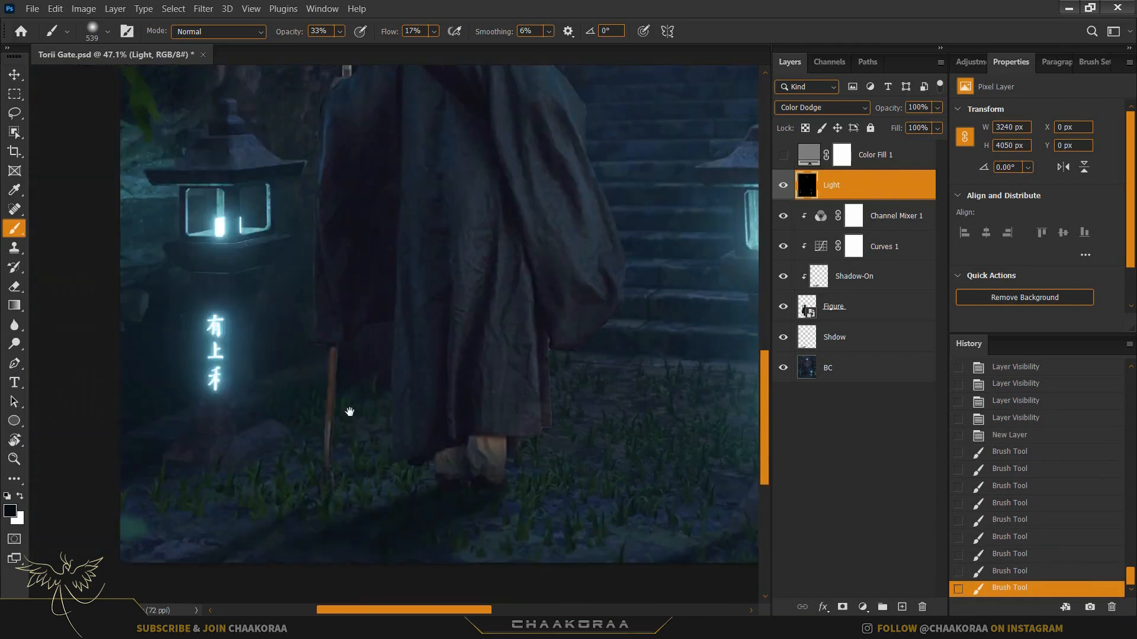
pyautogui.click(568, 406)
pyautogui.hscroll(-8, 414, 367)
pyautogui.scroll(-3, 472, 338)
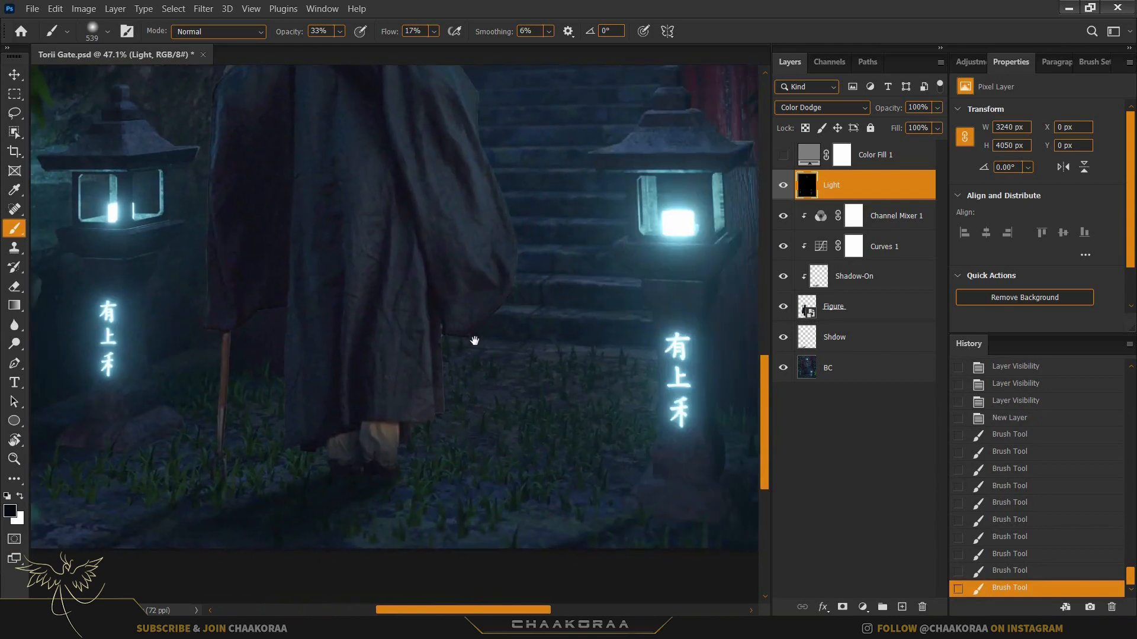
# - Compare the scene with the Light layer hidden and shown
pyautogui.click(783, 186)
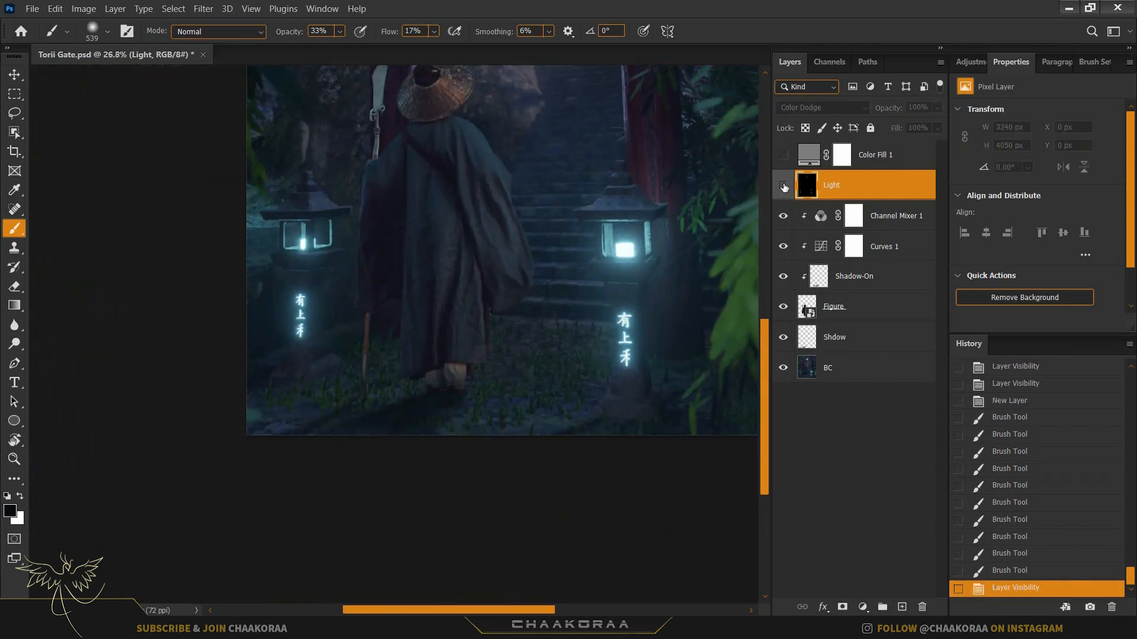
pyautogui.click(783, 186)
pyautogui.click(784, 186)
pyautogui.click(783, 186)
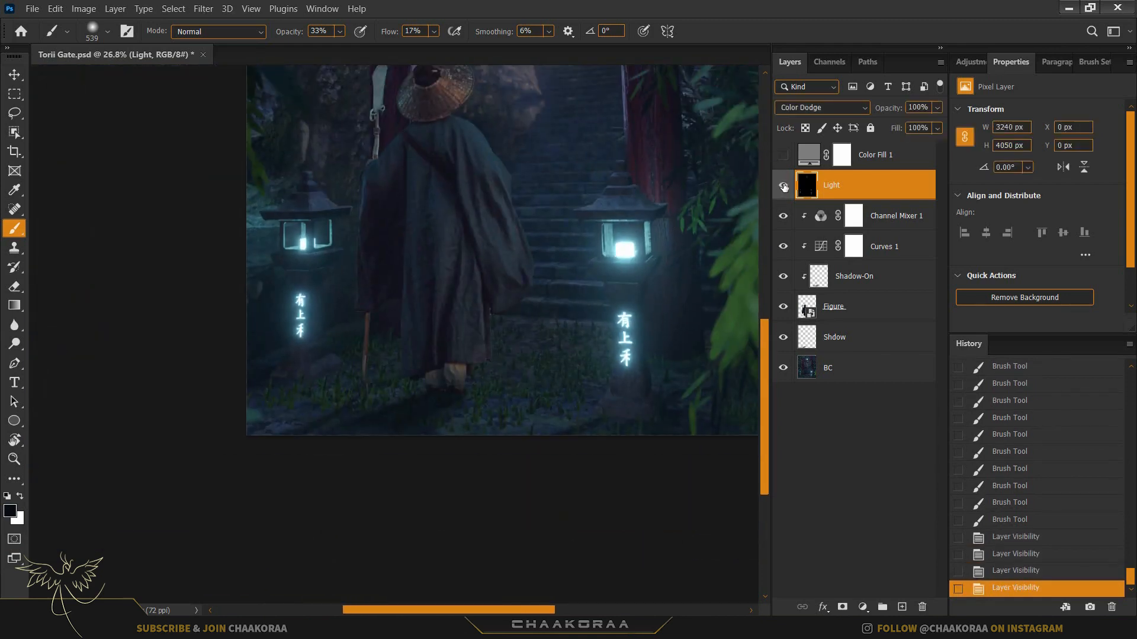
# - Switch the brush back to white and strengthen the glow around the left lantern's flame on the Light layer
pyautogui.click(21, 497)
pyautogui.scroll(5, 301, 200)
pyautogui.click(311, 305)
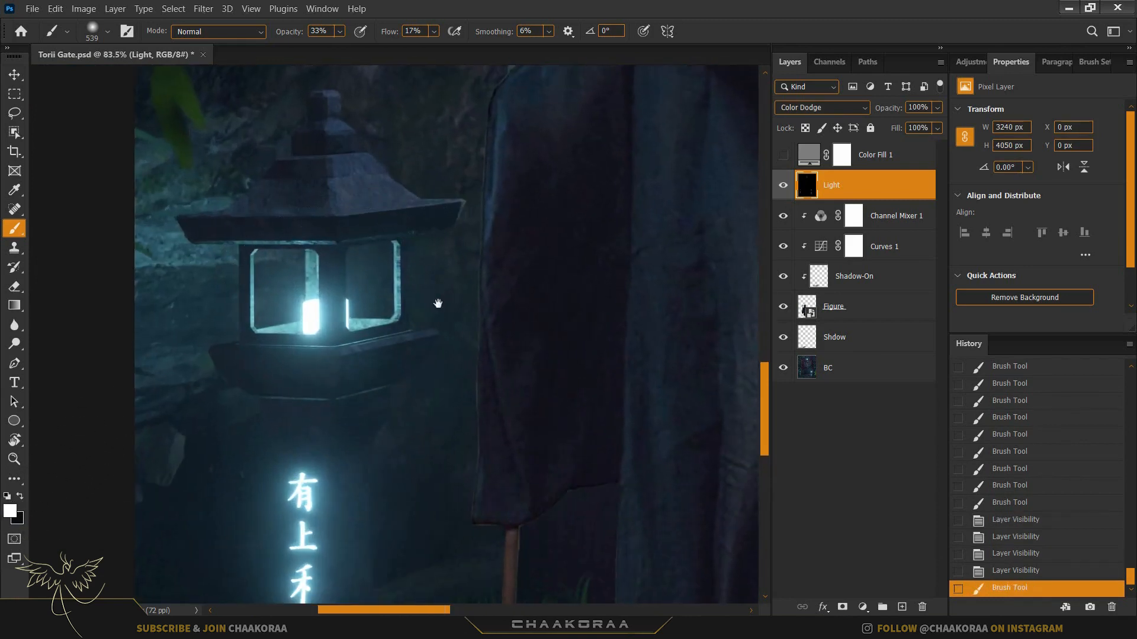
pyautogui.moveTo(438, 303); pyautogui.dragTo(344, 295)
pyautogui.click(289, 300)
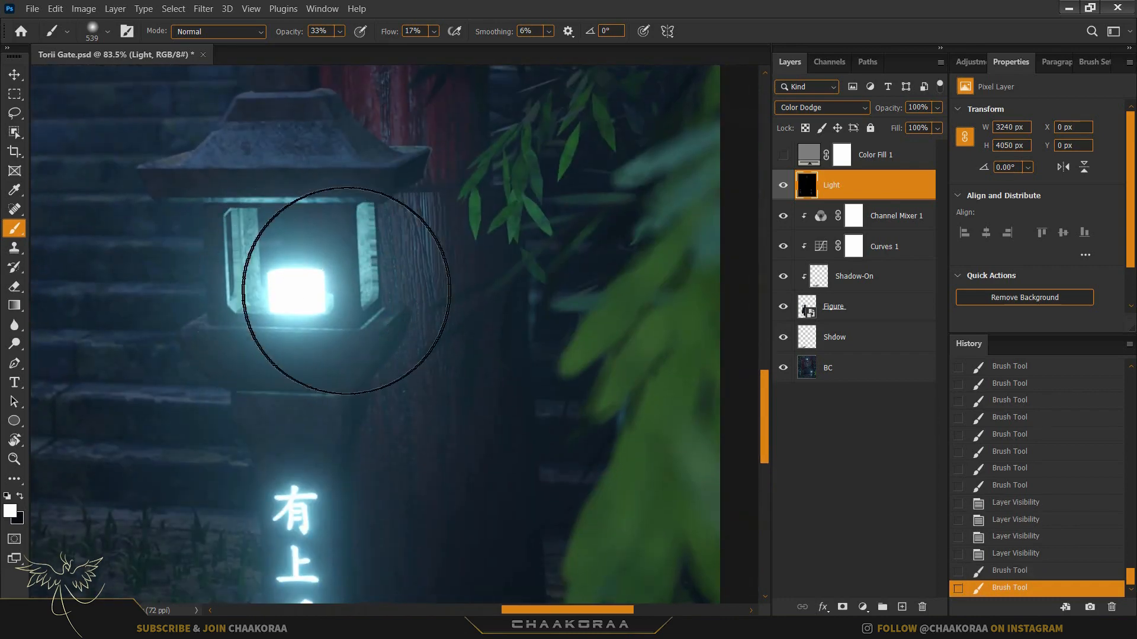
pyautogui.hotkey('ctrl', 'z')
pyautogui.moveTo(308, 333); pyautogui.dragTo(699, 323)
pyautogui.moveTo(195, 323); pyautogui.dragTo(584, 321)
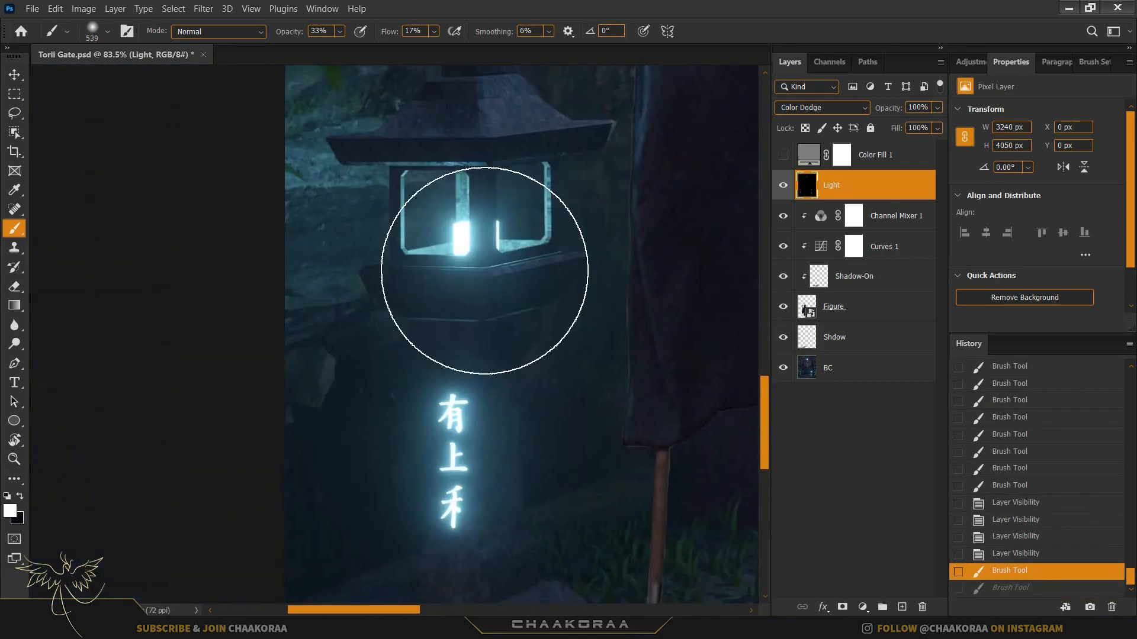
pyautogui.click(482, 225)
# - Add an Exposure adjustment layer above the Light layer and set its exposure to -0.90
pyautogui.scroll(-6, 533, 237)
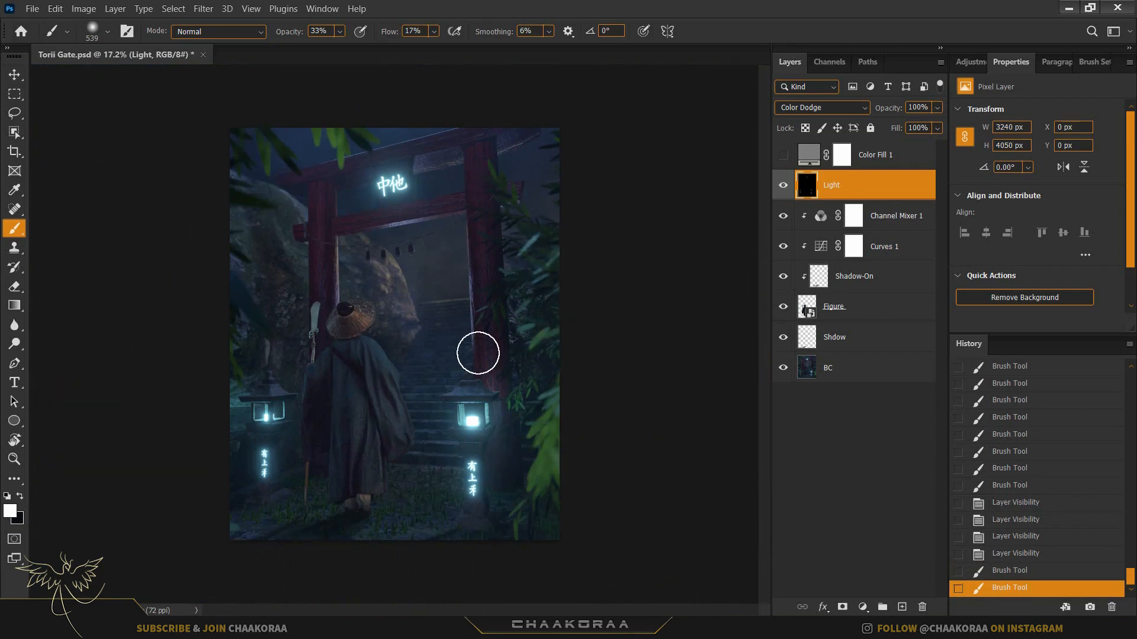
pyautogui.click(864, 607)
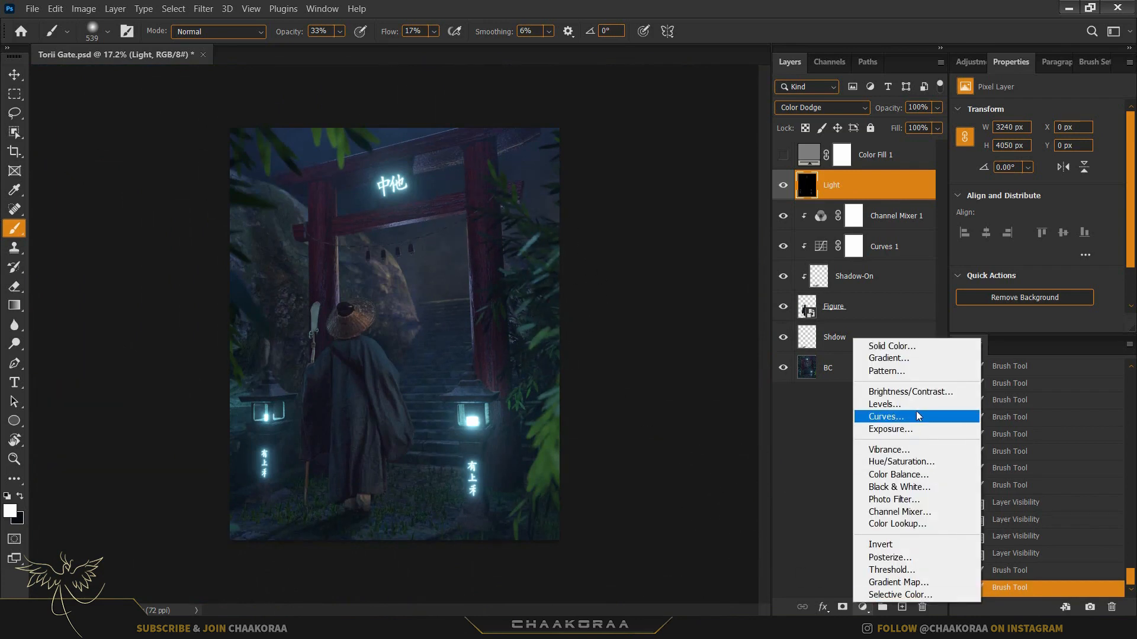
pyautogui.click(919, 427)
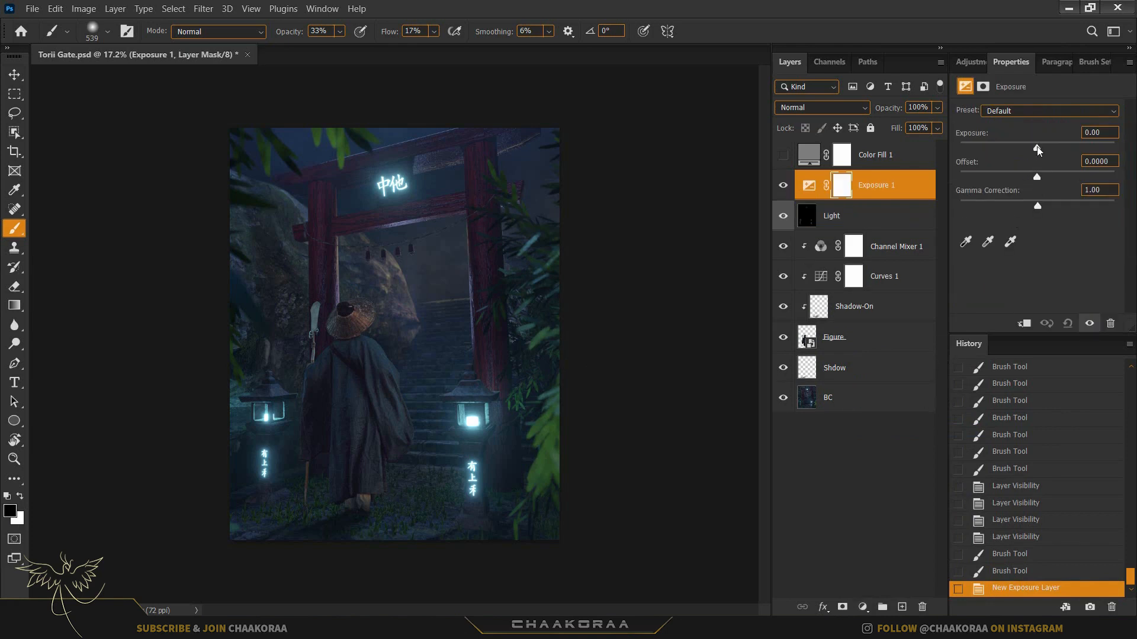
pyautogui.moveTo(1038, 148); pyautogui.dragTo(1029, 147)
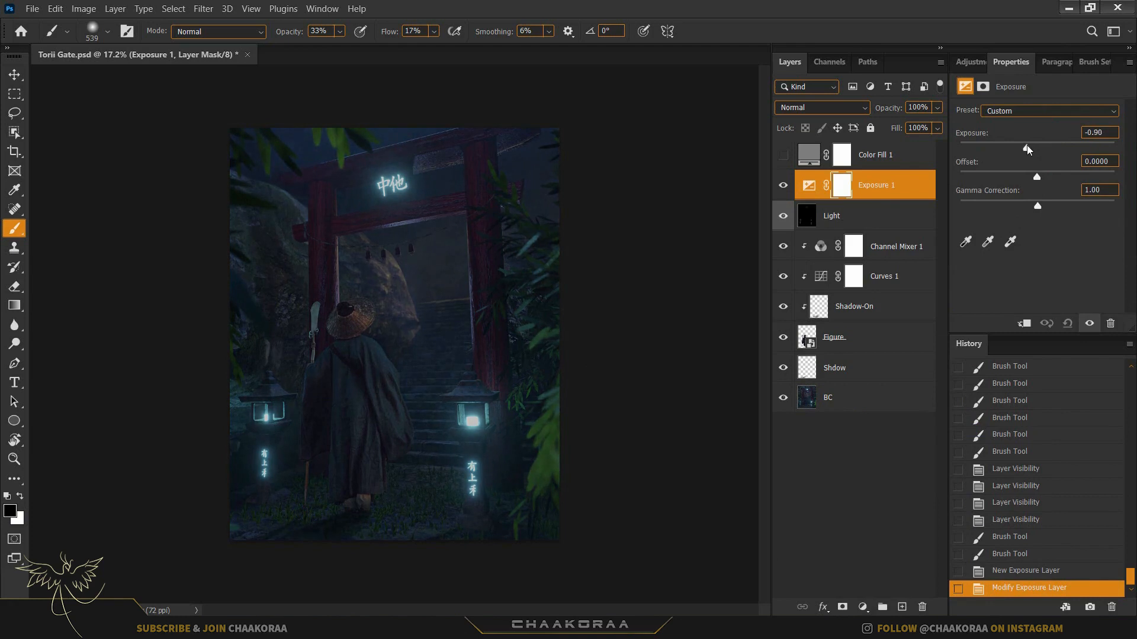
# - Add an Exposure adjustment layer directly above BC with exposure at -0.71, and invert its mask to black
pyautogui.click(888, 392)
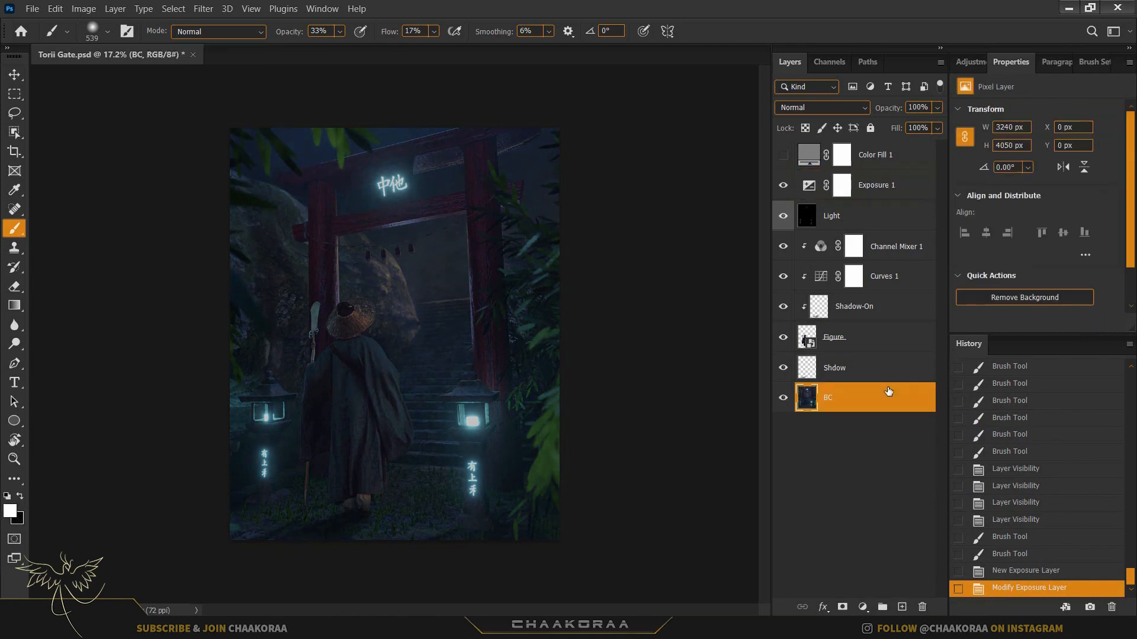
pyautogui.click(862, 607)
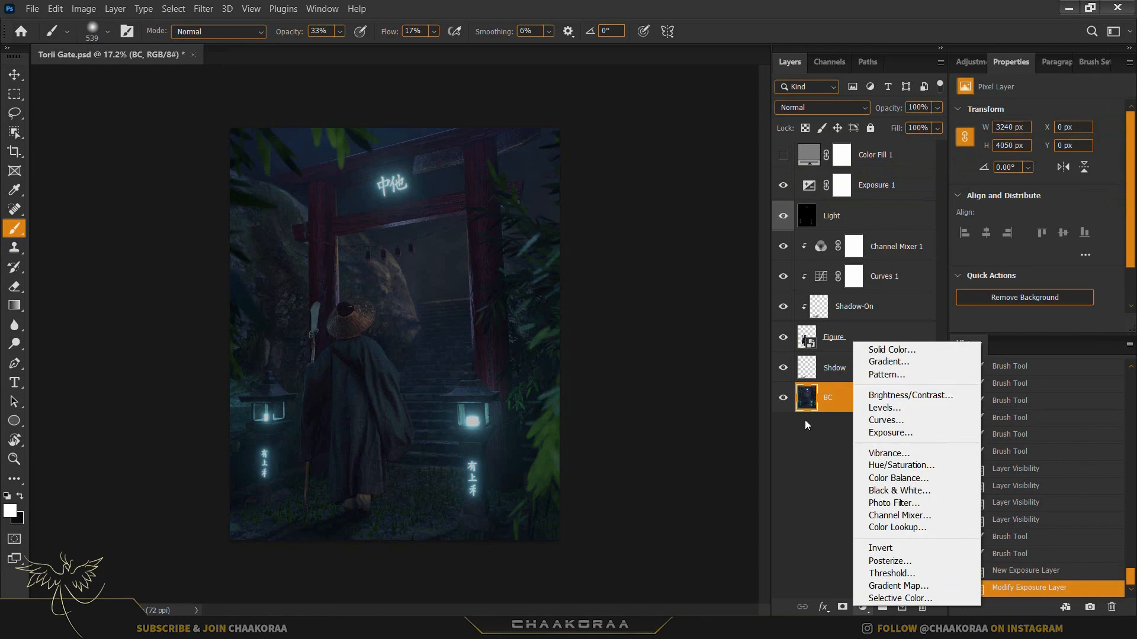
pyautogui.click(805, 420)
pyautogui.click(875, 609)
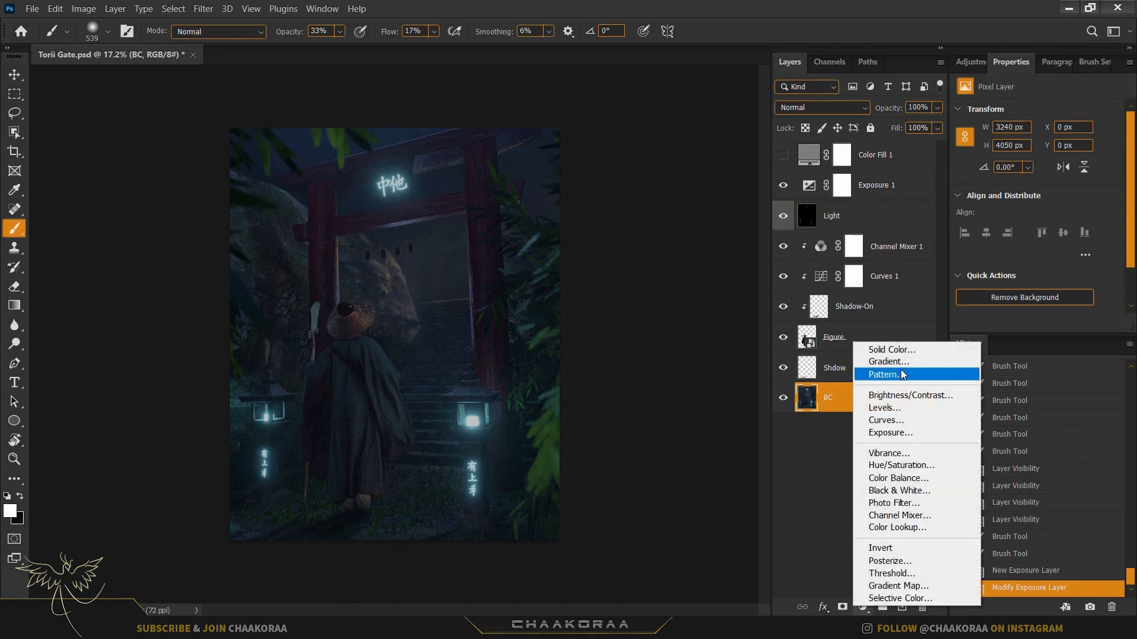
pyautogui.click(910, 433)
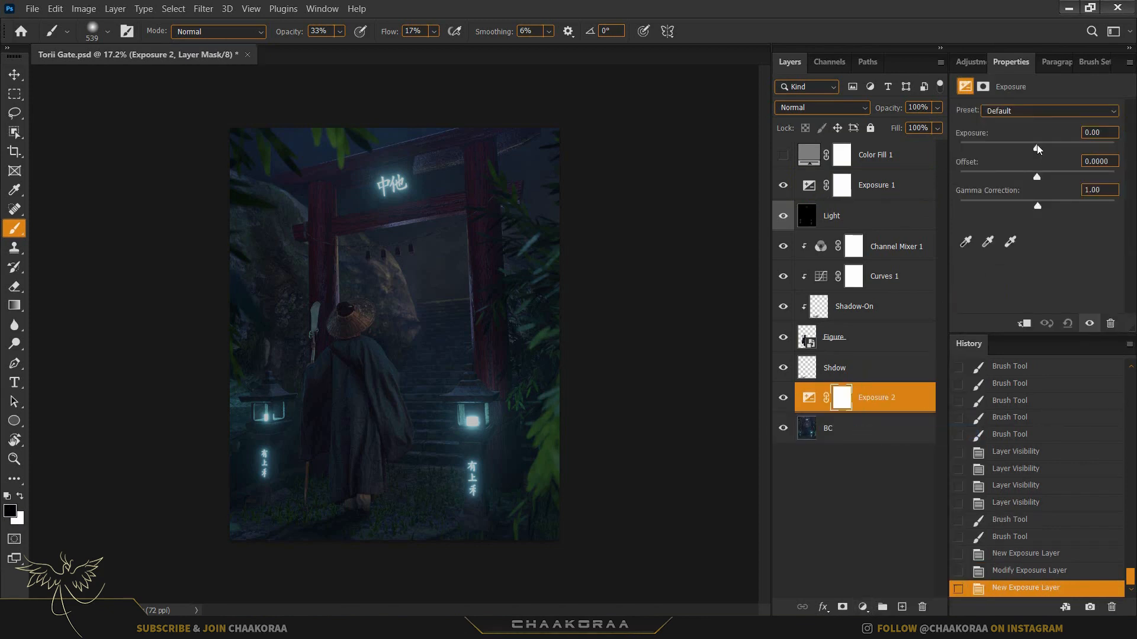
pyautogui.moveTo(1036, 147); pyautogui.dragTo(1029, 147)
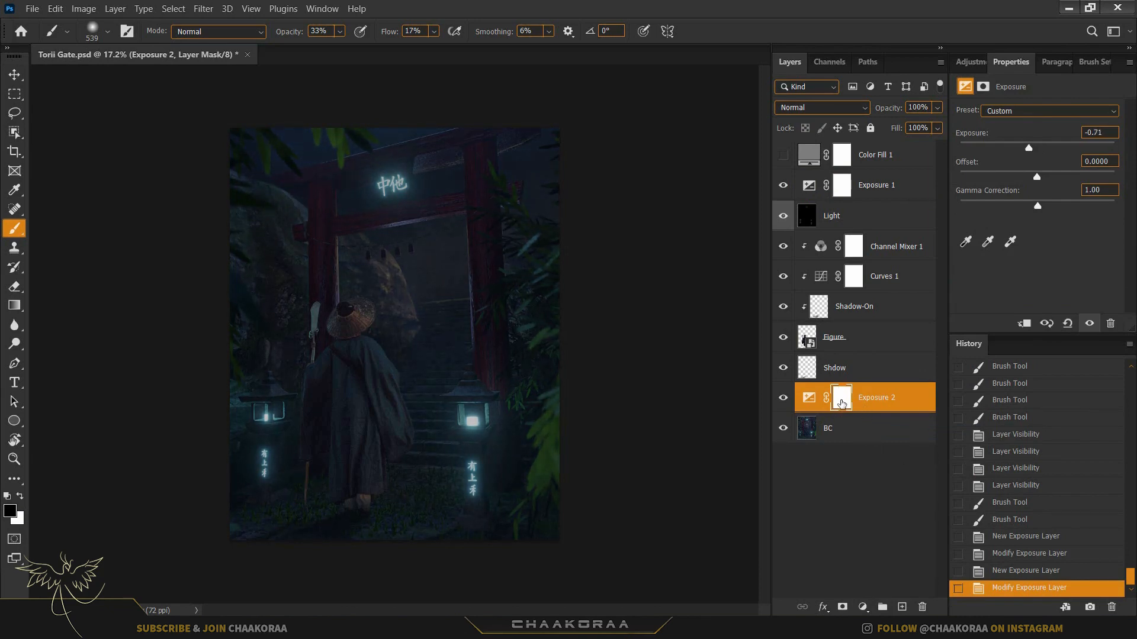
pyautogui.hotkey('ctrl', 'i')
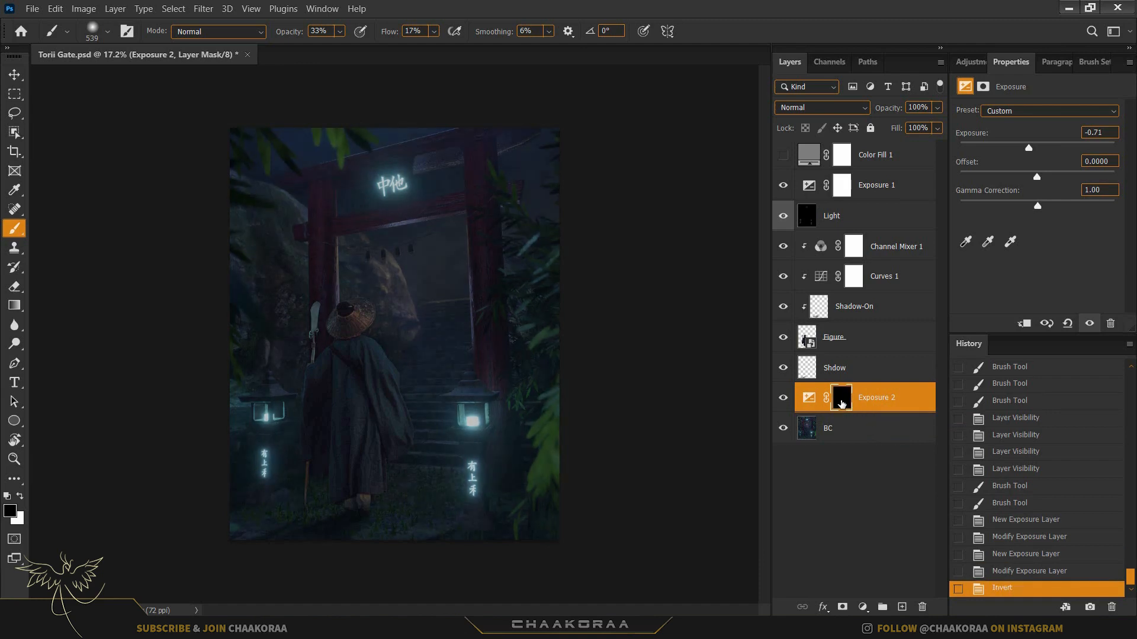
# - Paint white on the Exposure 2 mask with a 902 px brush to darken the grass around the figure's feet and the image's lower edge
pyautogui.scroll(5, 479, 472)
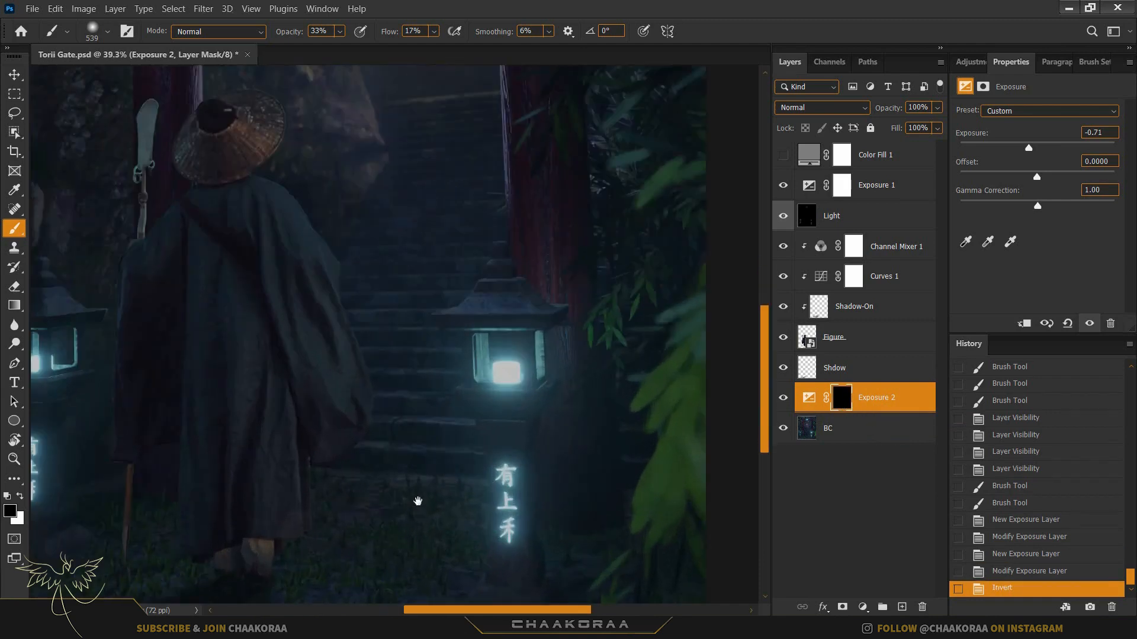
pyautogui.keyDown('alt'); pyautogui.rightClick(381, 389); pyautogui.keyUp('alt')
pyautogui.moveTo(381, 390); pyautogui.dragTo(426, 388)
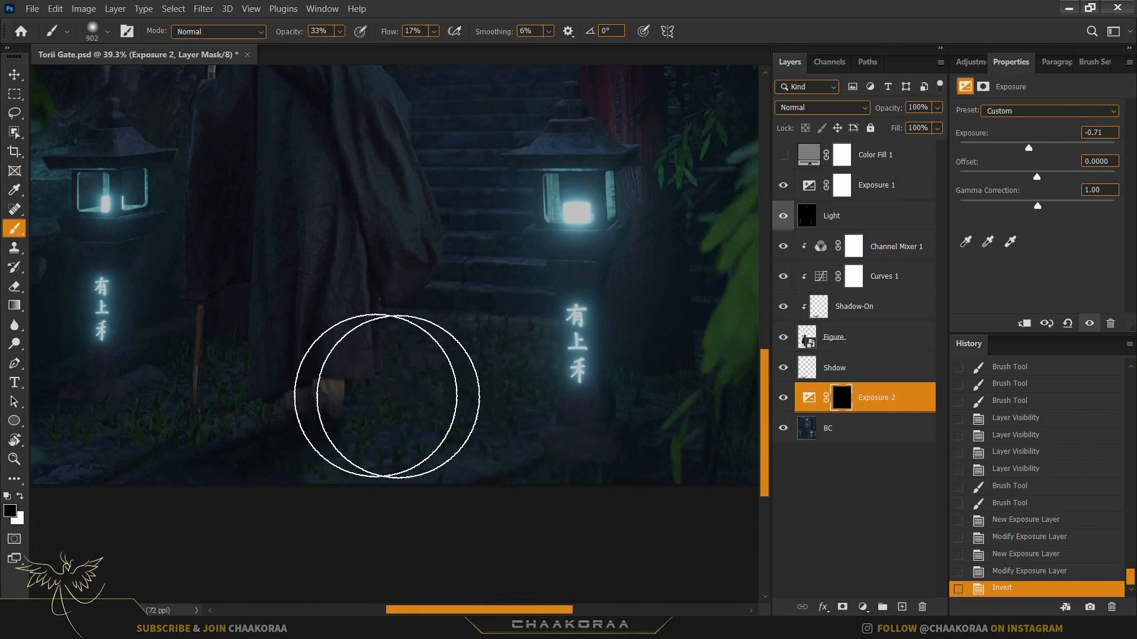
pyautogui.moveTo(381, 380); pyautogui.dragTo(452, 381)
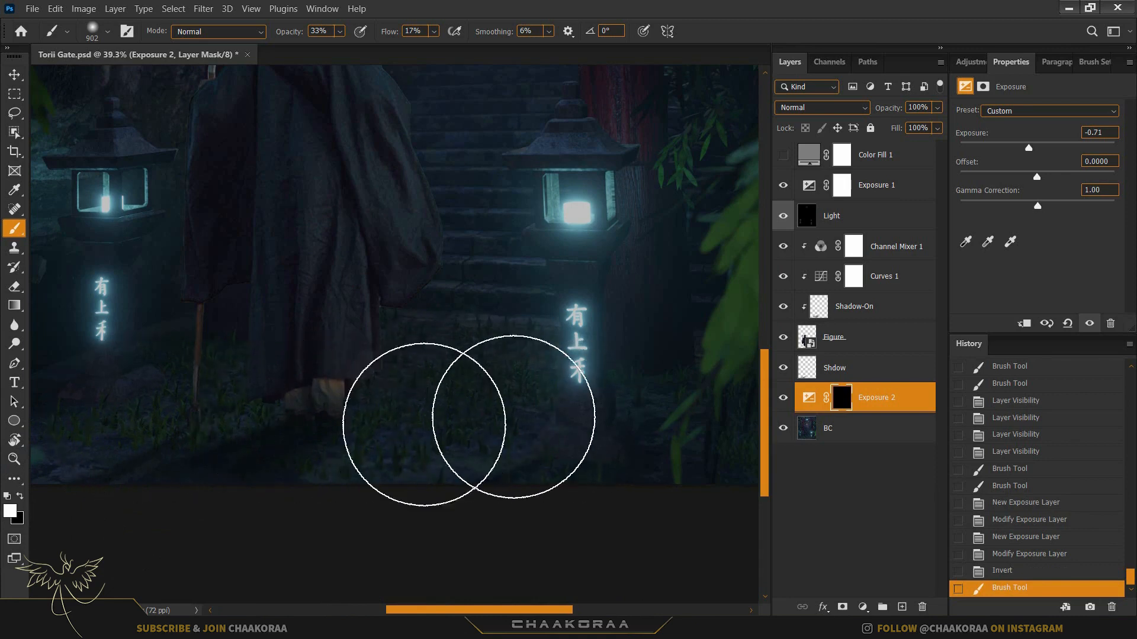
pyautogui.moveTo(694, 409)
pyautogui.mouseDown()
pyautogui.moveTo(453, 395)
pyautogui.moveTo(580, 390)
pyautogui.mouseUp()
pyautogui.moveTo(218, 444)
pyautogui.mouseDown()
pyautogui.moveTo(318, 434)
pyautogui.moveTo(238, 475)
pyautogui.mouseUp()
pyautogui.moveTo(238, 474)
pyautogui.mouseDown()
pyautogui.moveTo(360, 444)
pyautogui.moveTo(601, 419)
pyautogui.moveTo(446, 449)
pyautogui.moveTo(499, 473)
pyautogui.moveTo(343, 433)
pyautogui.mouseUp()
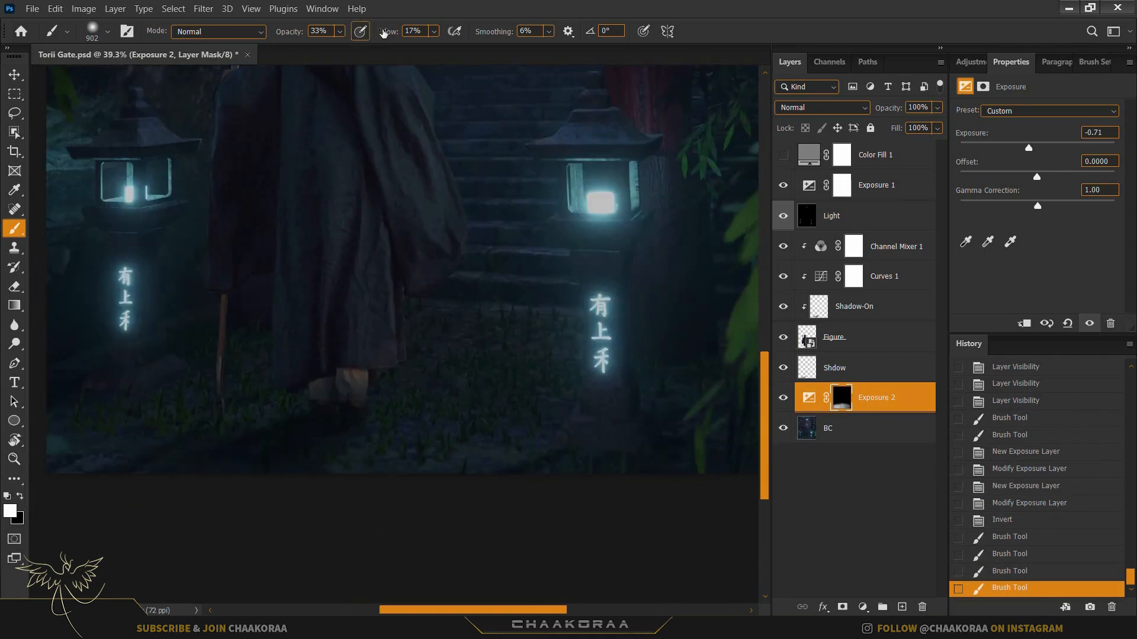
# - Set the brush flow to 60% and size to 425 px, and deepen the ground shadow near the feet on the Exposure 2 mask
pyautogui.moveTo(499, 297)
pyautogui.mouseDown()
pyautogui.moveTo(581, 392)
pyautogui.moveTo(686, 395)
pyautogui.moveTo(457, 373)
pyautogui.moveTo(517, 379)
pyautogui.moveTo(417, 453)
pyautogui.mouseUp()
pyautogui.moveTo(500, 407); pyautogui.dragTo(422, 457)
pyautogui.moveTo(374, 364)
pyautogui.mouseDown()
pyautogui.moveTo(521, 356)
pyautogui.moveTo(385, 373)
pyautogui.mouseUp()
pyautogui.moveTo(215, 409); pyautogui.dragTo(217, 432)
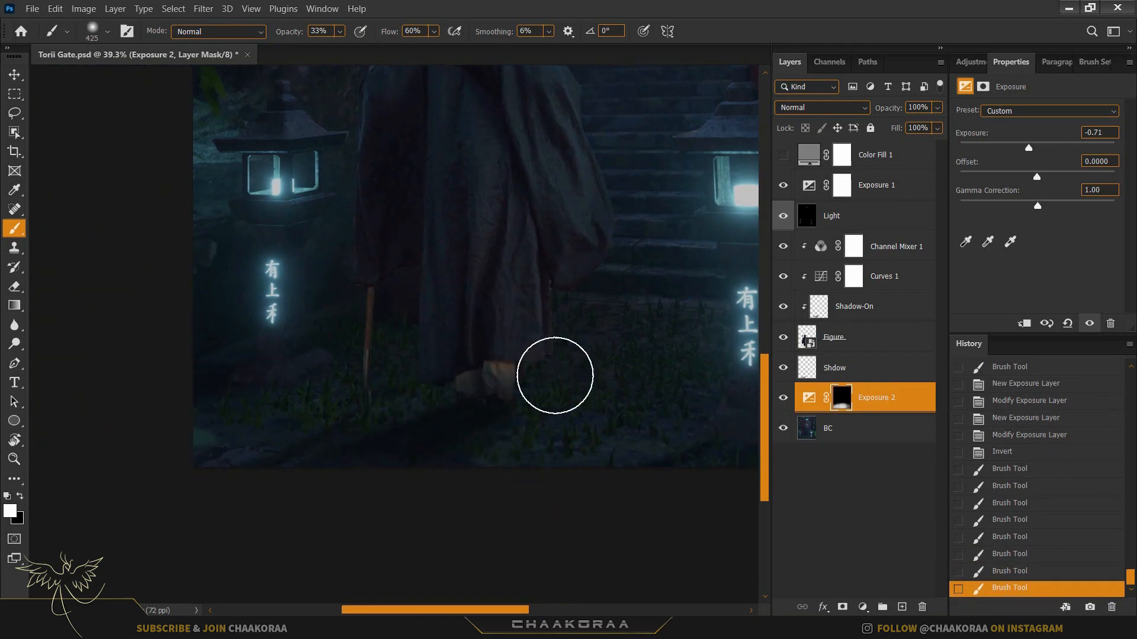
# - Compare the whole image with the Exposure 2 layer hidden and shown
pyautogui.scroll(-2, 617, 373)
pyautogui.hotkey('ctrl', '0')
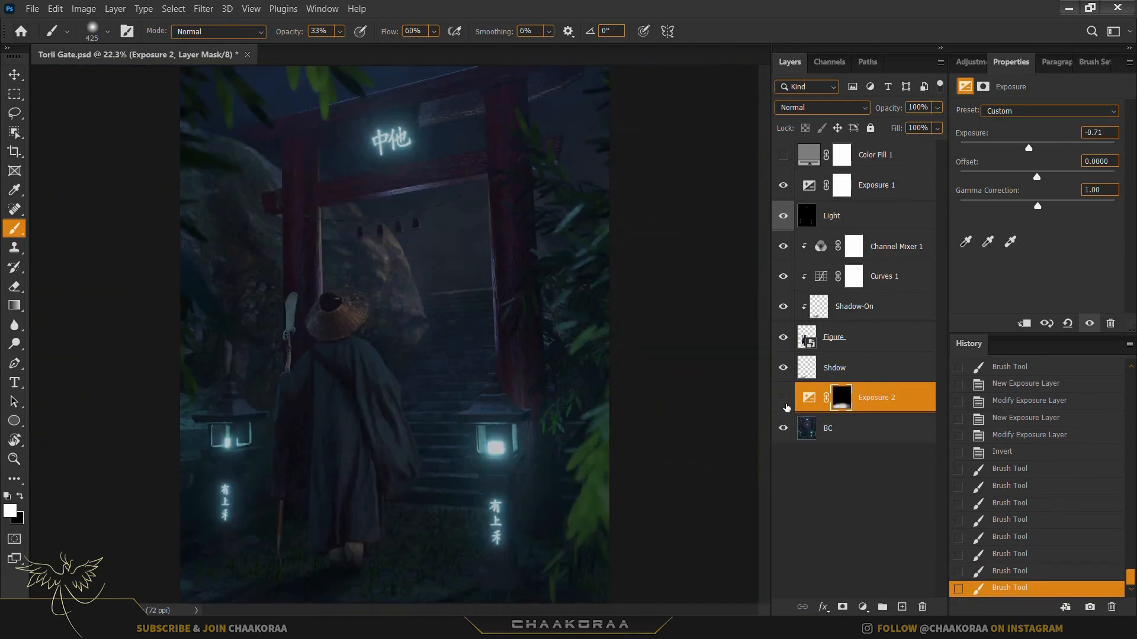
pyautogui.click(783, 398)
pyautogui.click(784, 398)
pyautogui.click(784, 398)
pyautogui.click(784, 398)
pyautogui.click(783, 397)
pyautogui.click(783, 398)
pyautogui.click(783, 398)
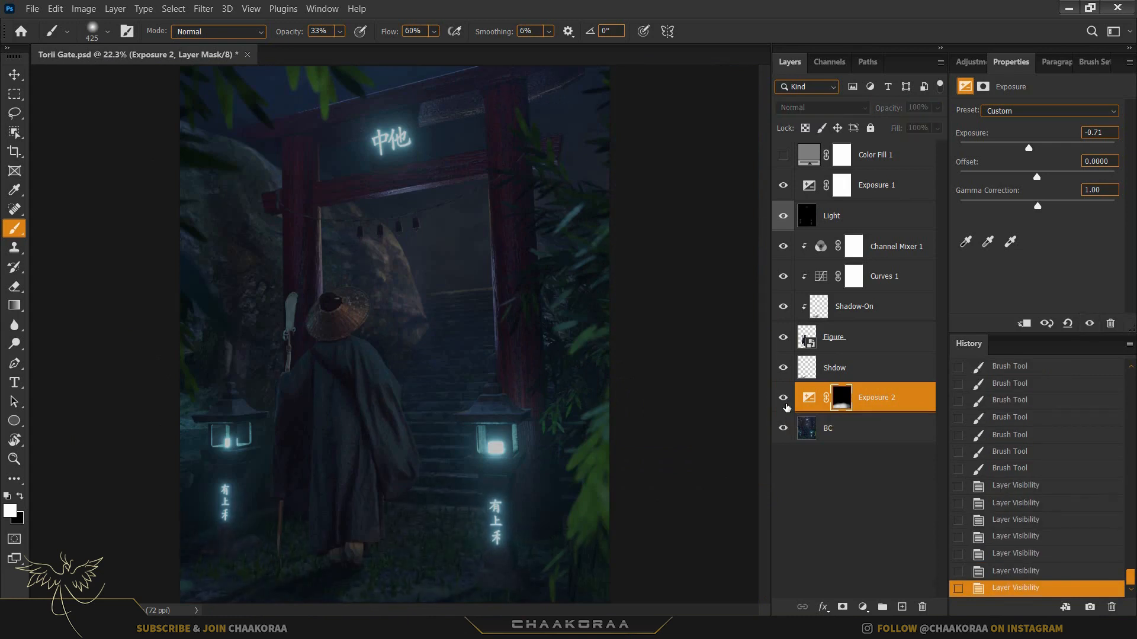
pyautogui.click(784, 399)
pyautogui.click(783, 399)
pyautogui.click(784, 399)
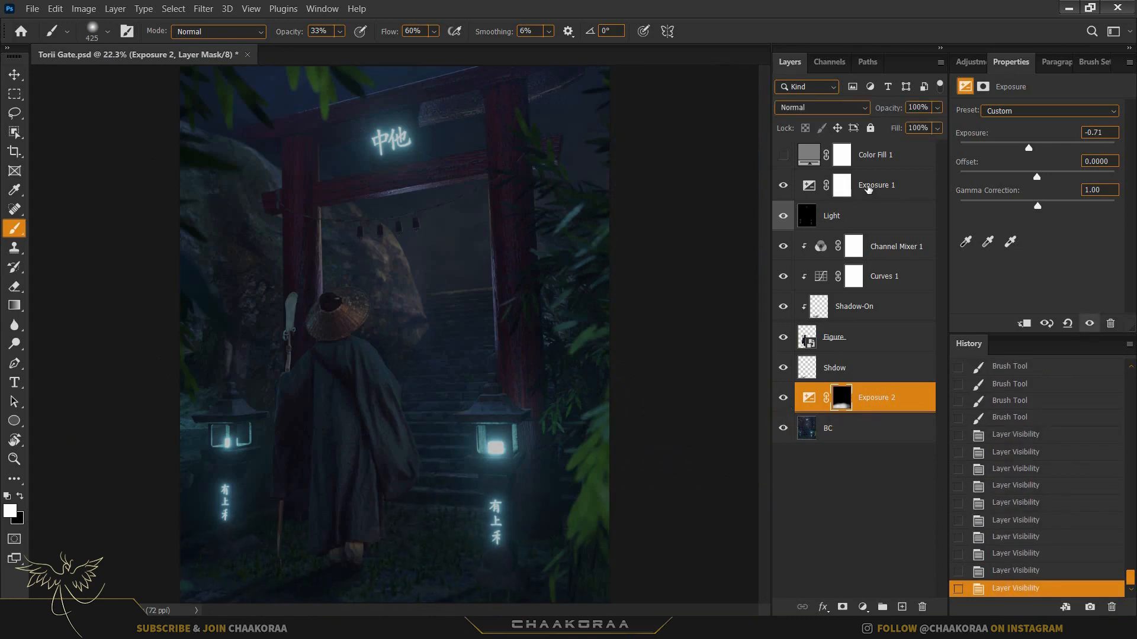
# - Set the Exposure 1 layer's exposure to -1.11 and make its mask active
pyautogui.click(869, 189)
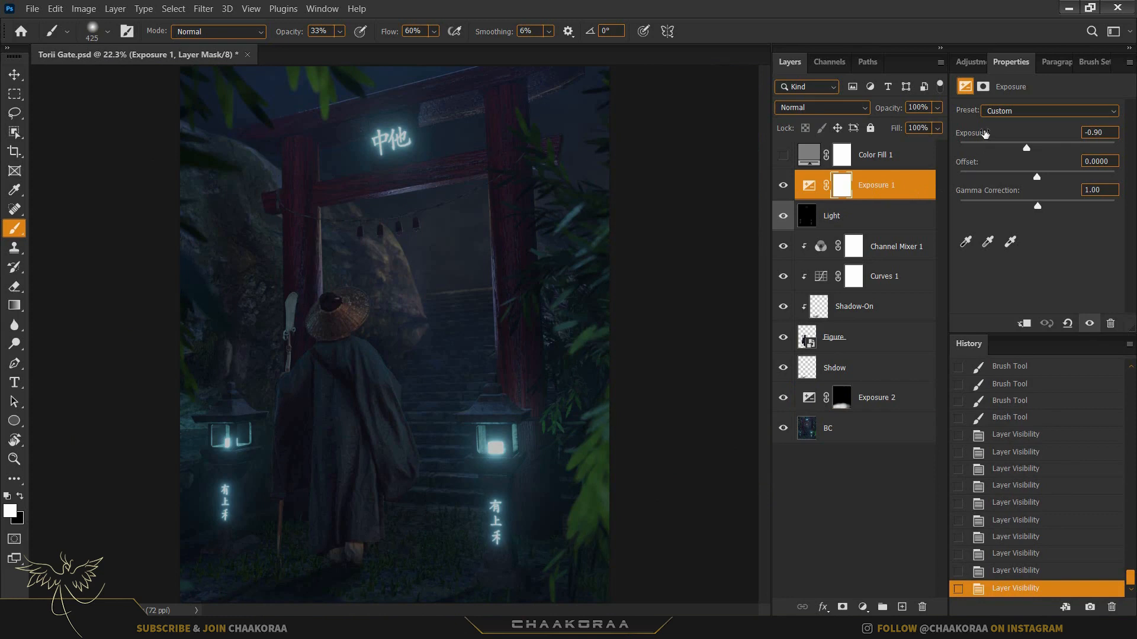
pyautogui.moveTo(984, 134); pyautogui.dragTo(984, 134)
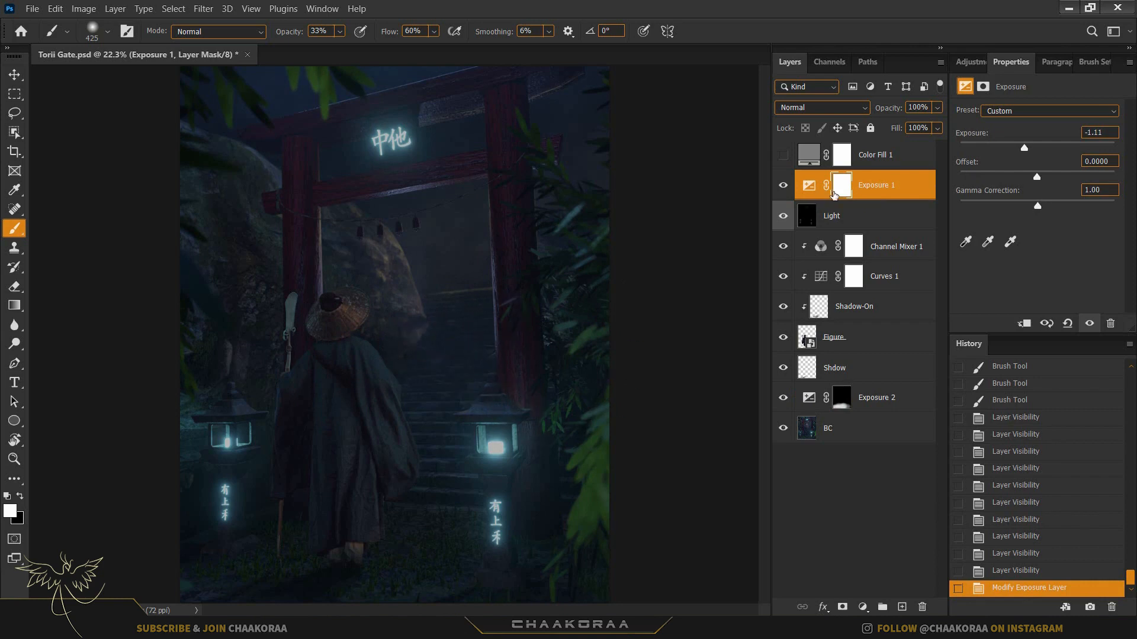
pyautogui.click(844, 199)
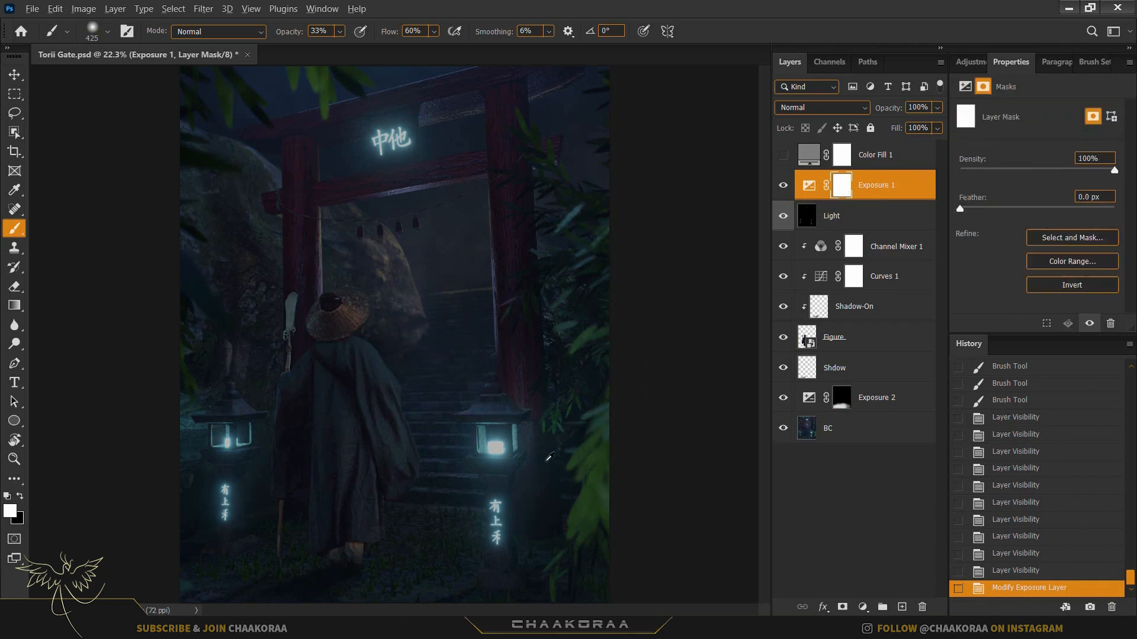
# - Paint black on the Exposure 1 mask over both stone lanterns and their glowing characters to remove the darkening there
pyautogui.scroll(7, 546, 461)
pyautogui.moveTo(485, 487); pyautogui.dragTo(500, 343)
pyautogui.scroll(-5, 431, 297)
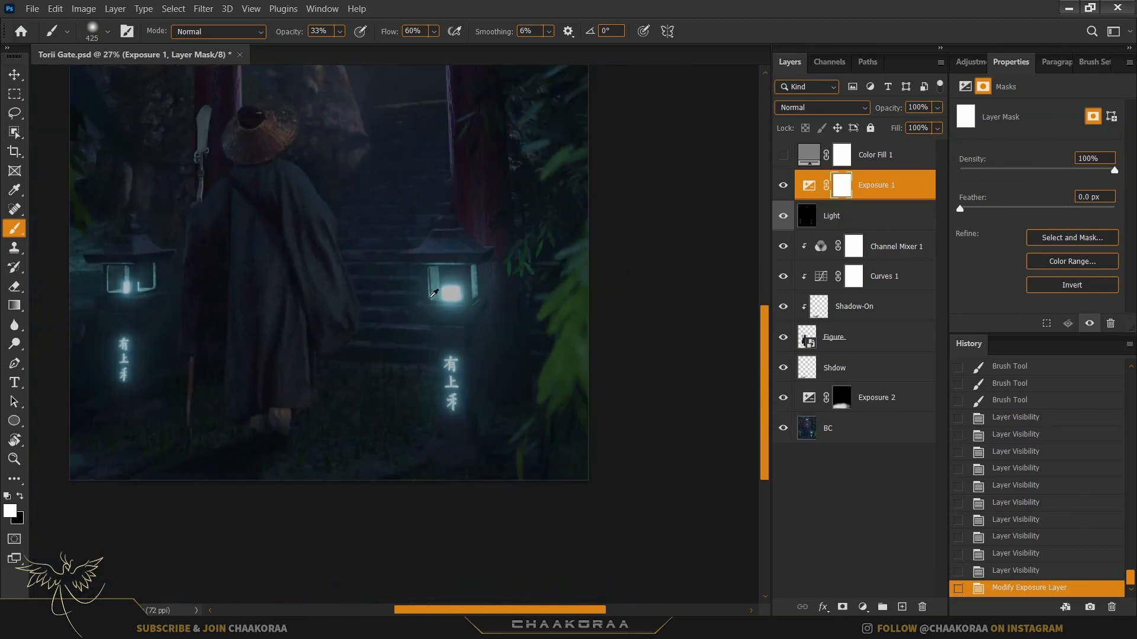
pyautogui.scroll(-3, 433, 293)
pyautogui.scroll(4, 484, 396)
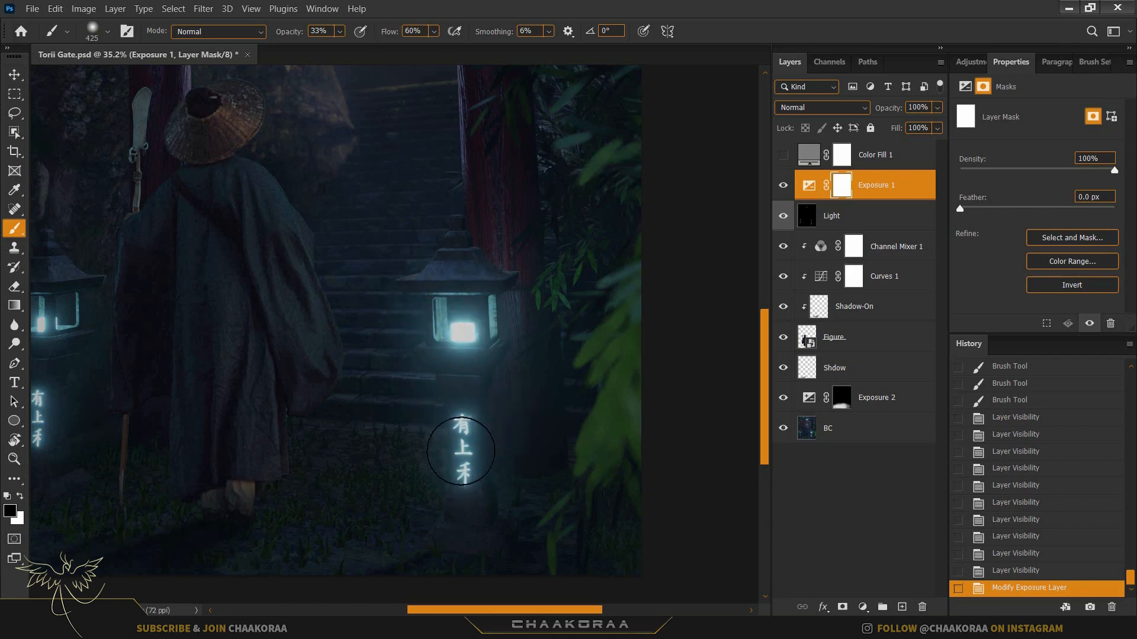
pyautogui.moveTo(481, 384); pyautogui.dragTo(483, 382)
pyautogui.moveTo(506, 356)
pyautogui.mouseDown()
pyautogui.moveTo(543, 363)
pyautogui.moveTo(752, 335)
pyautogui.mouseUp()
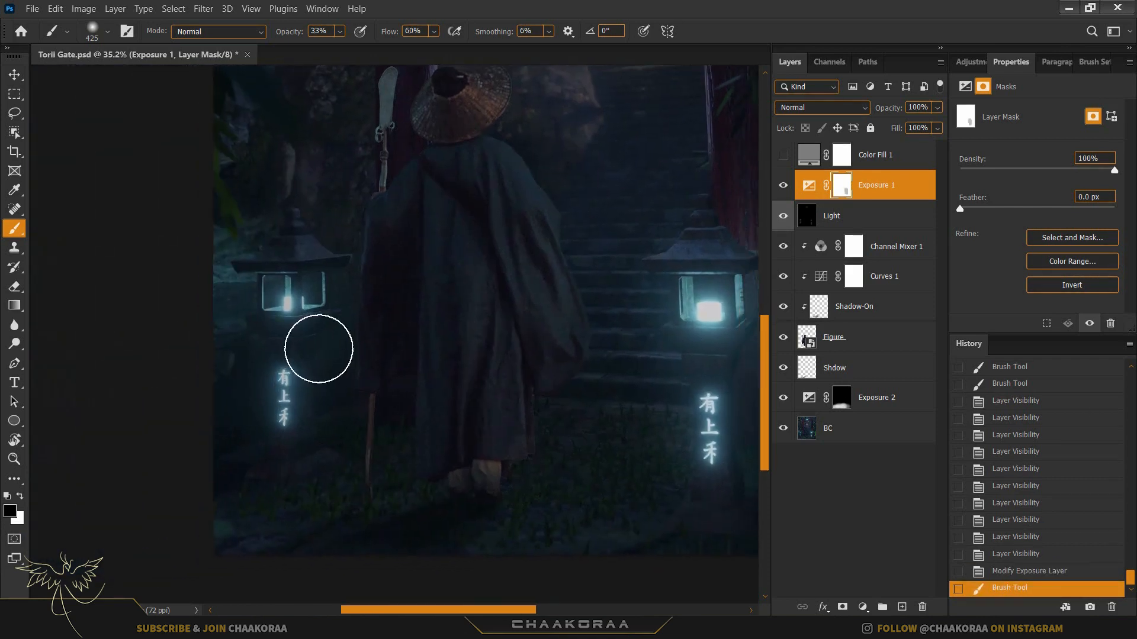
pyautogui.moveTo(285, 295)
pyautogui.mouseDown()
pyautogui.moveTo(294, 353)
pyautogui.moveTo(282, 413)
pyautogui.moveTo(279, 355)
pyautogui.mouseUp()
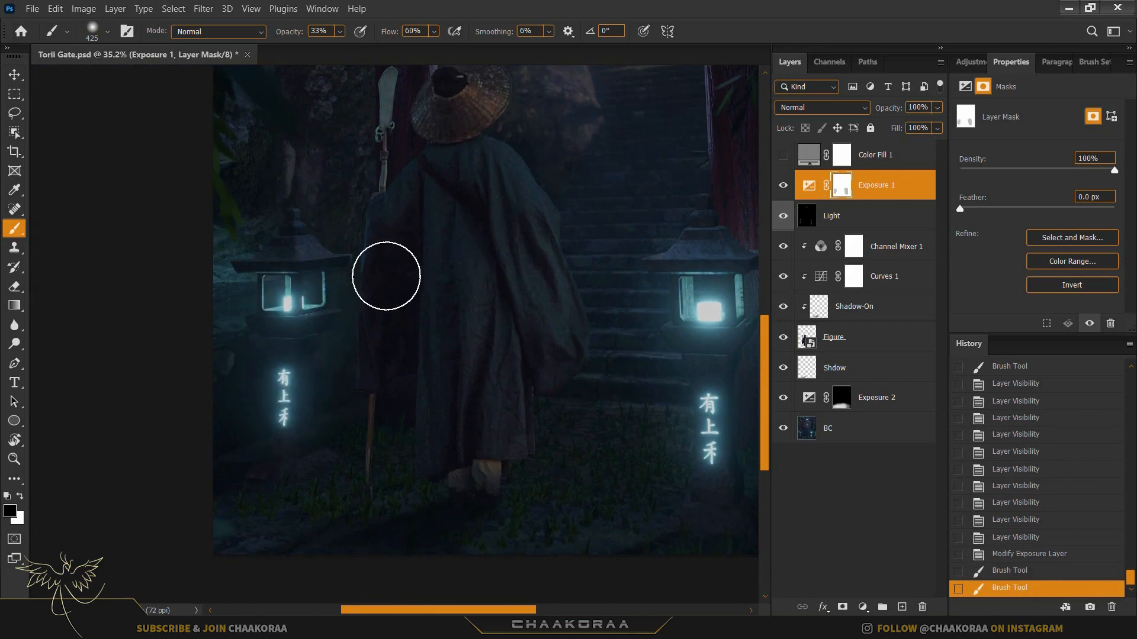
# - Inspect the Exposure 1 mask on its own, and return to the normal image with the mask active
pyautogui.keyDown('alt'); pyautogui.click(844, 189); pyautogui.keyUp('alt')
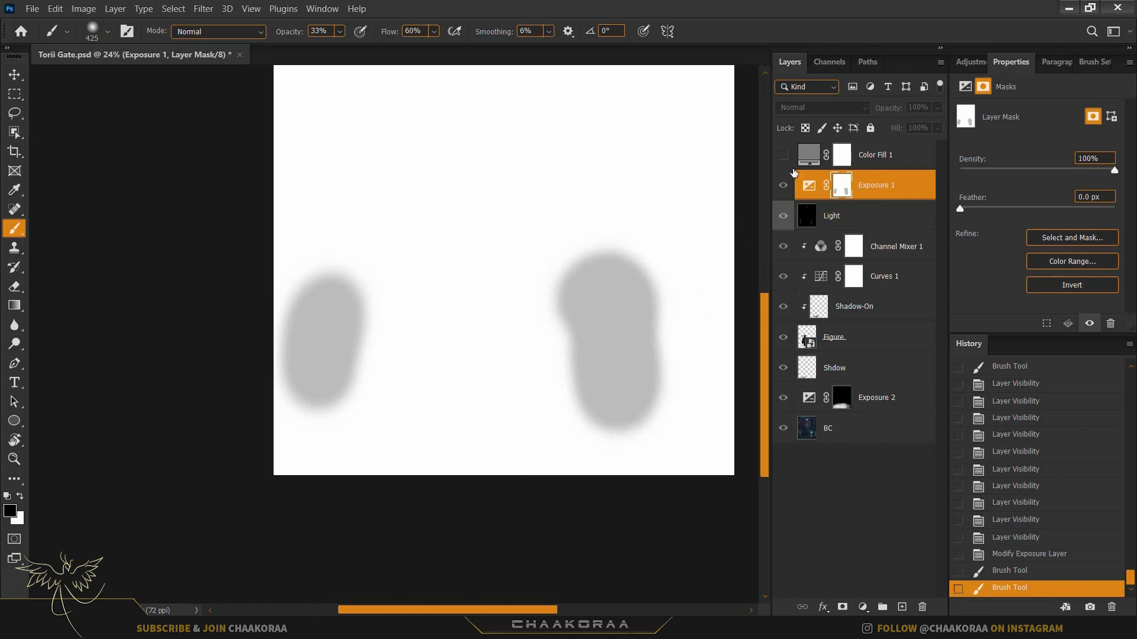
pyautogui.keyDown('alt'); pyautogui.click(838, 193); pyautogui.keyUp('alt')
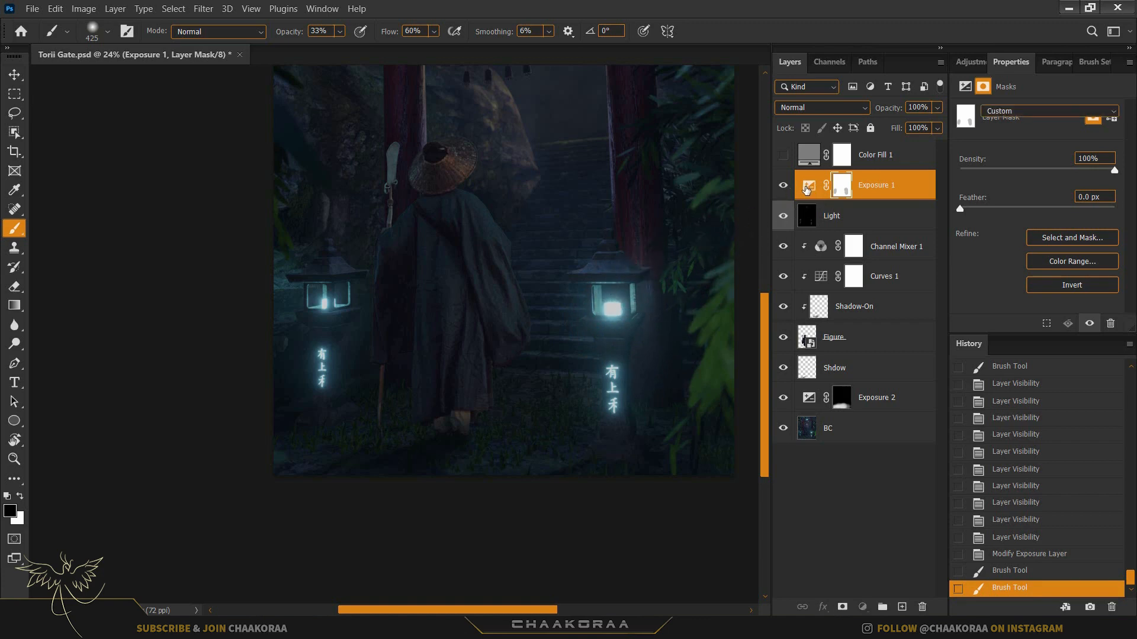
pyautogui.click(807, 186)
pyautogui.click(842, 185)
# - Brush more black over the right lantern and the characters below it on the Exposure 1 mask
pyautogui.scroll(3, 623, 299)
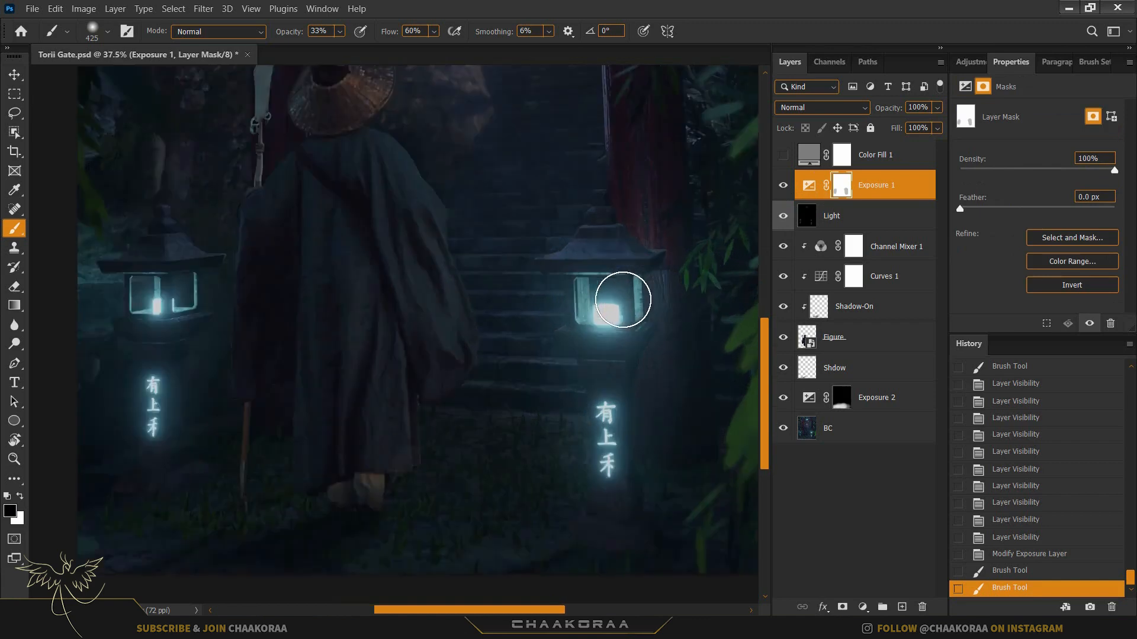
pyautogui.moveTo(608, 278); pyautogui.dragTo(610, 367)
pyautogui.moveTo(613, 418); pyautogui.dragTo(551, 266)
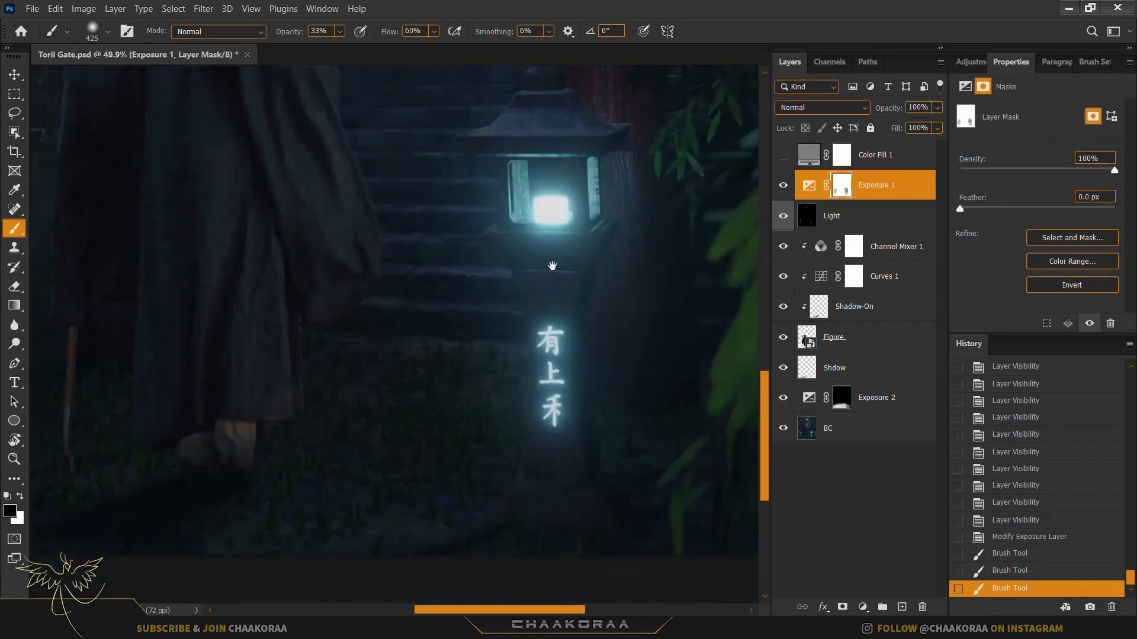
pyautogui.moveTo(551, 369)
pyautogui.mouseDown()
pyautogui.moveTo(543, 175)
pyautogui.moveTo(541, 202)
pyautogui.mouseUp()
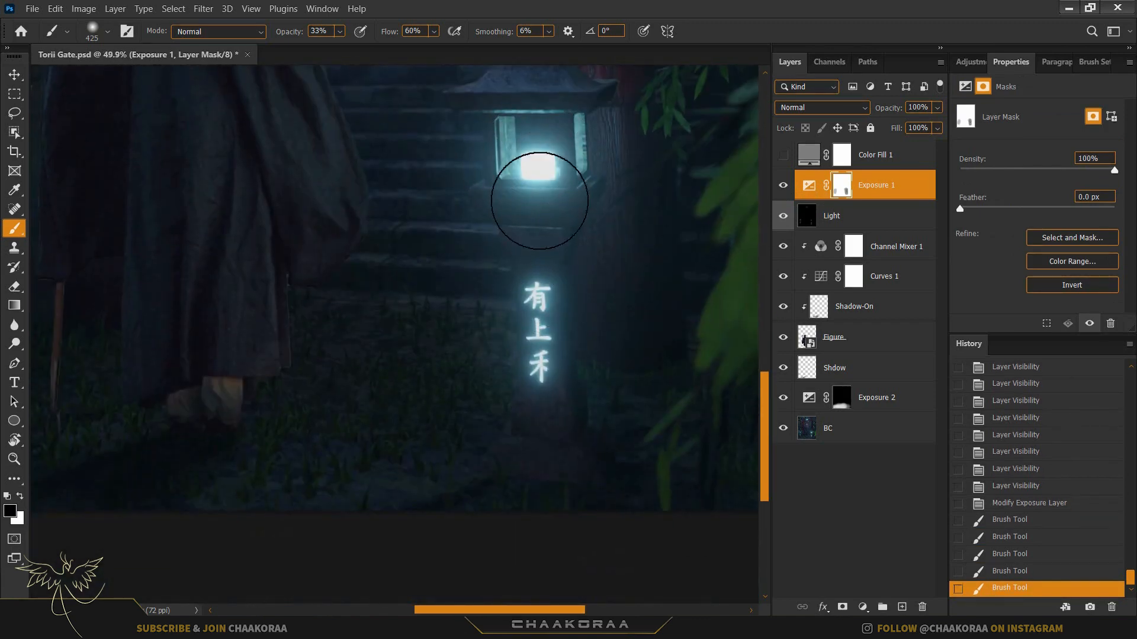
pyautogui.moveTo(533, 315)
pyautogui.mouseDown()
pyautogui.moveTo(535, 276)
pyautogui.moveTo(526, 415)
pyautogui.mouseUp()
pyautogui.moveTo(524, 296); pyautogui.dragTo(536, 271)
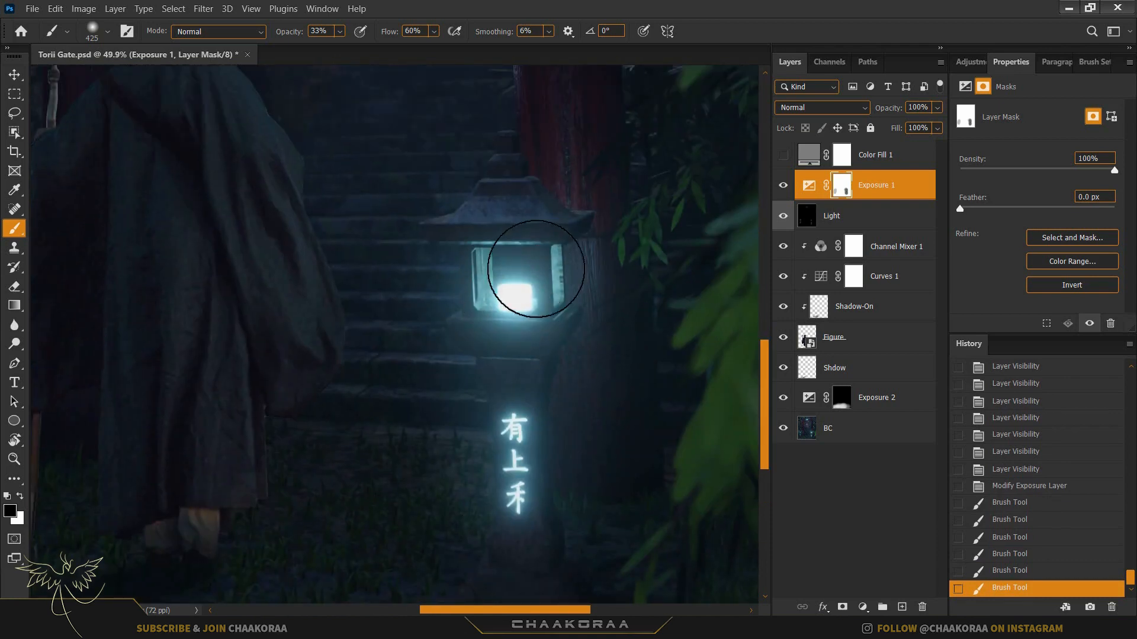
# - Brush more black over the left lantern and the characters below it on the Exposure 1 mask
pyautogui.moveTo(533, 347); pyautogui.dragTo(735, 341)
pyautogui.moveTo(599, 291); pyautogui.dragTo(451, 289)
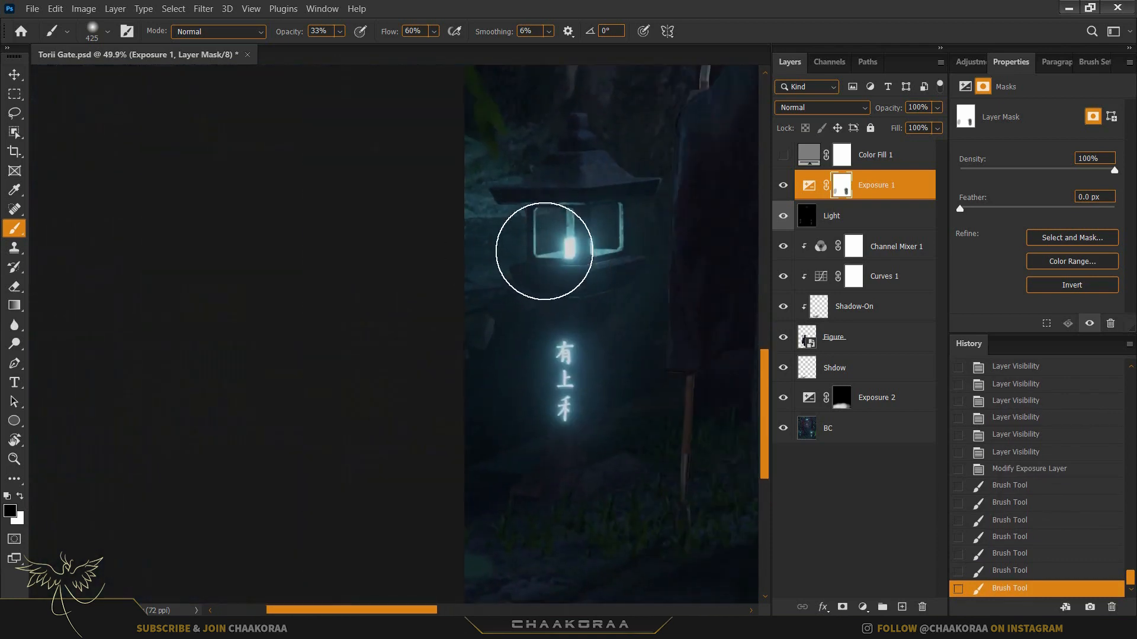
pyautogui.moveTo(541, 252)
pyautogui.mouseDown()
pyautogui.moveTo(566, 299)
pyautogui.moveTo(559, 400)
pyautogui.mouseUp()
pyautogui.moveTo(601, 226)
pyautogui.mouseDown()
pyautogui.moveTo(581, 233)
pyautogui.moveTo(577, 255)
pyautogui.mouseUp()
pyautogui.moveTo(568, 338); pyautogui.dragTo(564, 362)
pyautogui.moveTo(575, 223); pyautogui.dragTo(585, 259)
# - Paint black over the glowing characters on the torii gate on the Exposure 1 mask with a 570 px brush
pyautogui.moveTo(653, 221); pyautogui.dragTo(535, 393)
pyautogui.moveTo(466, 377)
pyautogui.mouseDown()
pyautogui.moveTo(516, 350)
pyautogui.moveTo(472, 424)
pyautogui.mouseUp()
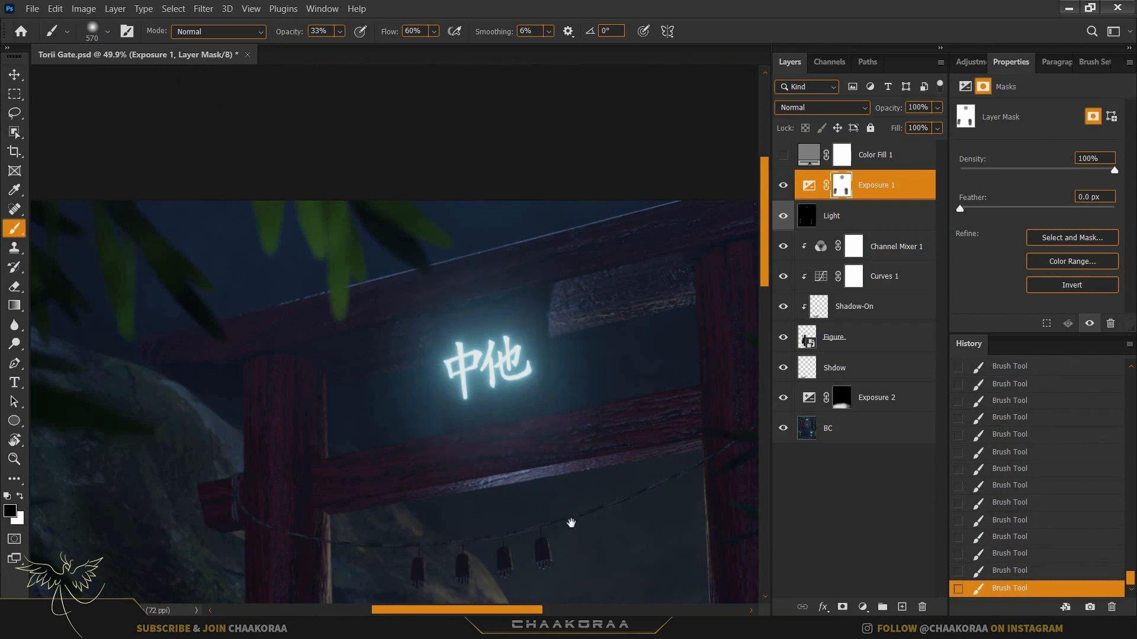
pyautogui.moveTo(570, 523)
pyautogui.mouseDown()
pyautogui.moveTo(508, 448)
pyautogui.moveTo(474, 325)
pyautogui.moveTo(481, 267)
pyautogui.mouseUp()
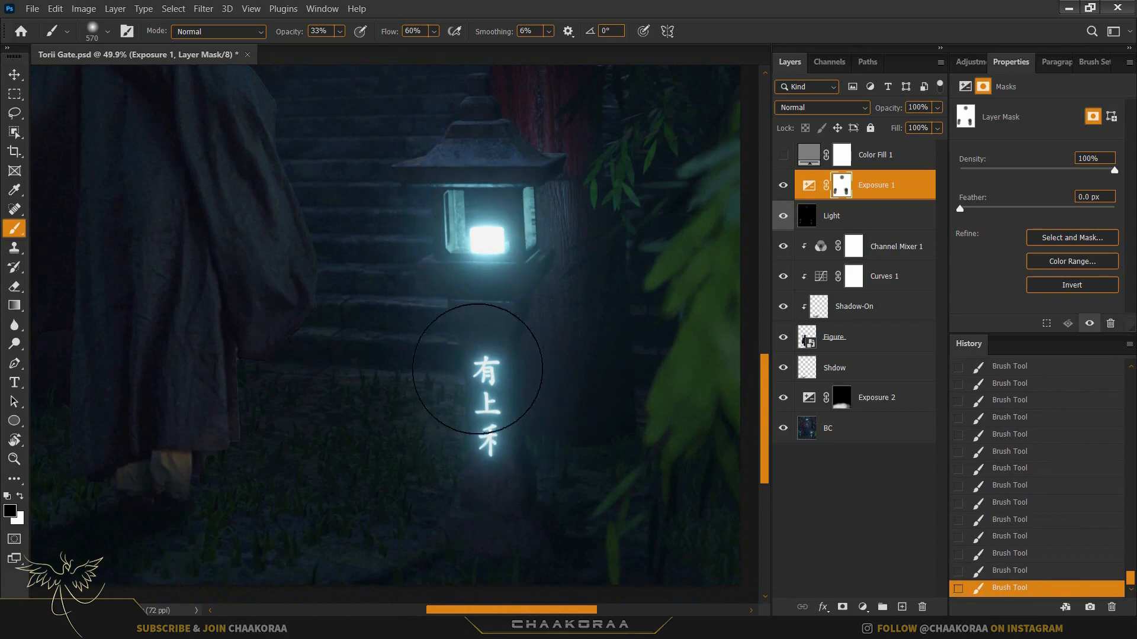
pyautogui.moveTo(432, 287); pyautogui.dragTo(734, 261)
pyautogui.moveTo(340, 287); pyautogui.dragTo(559, 274)
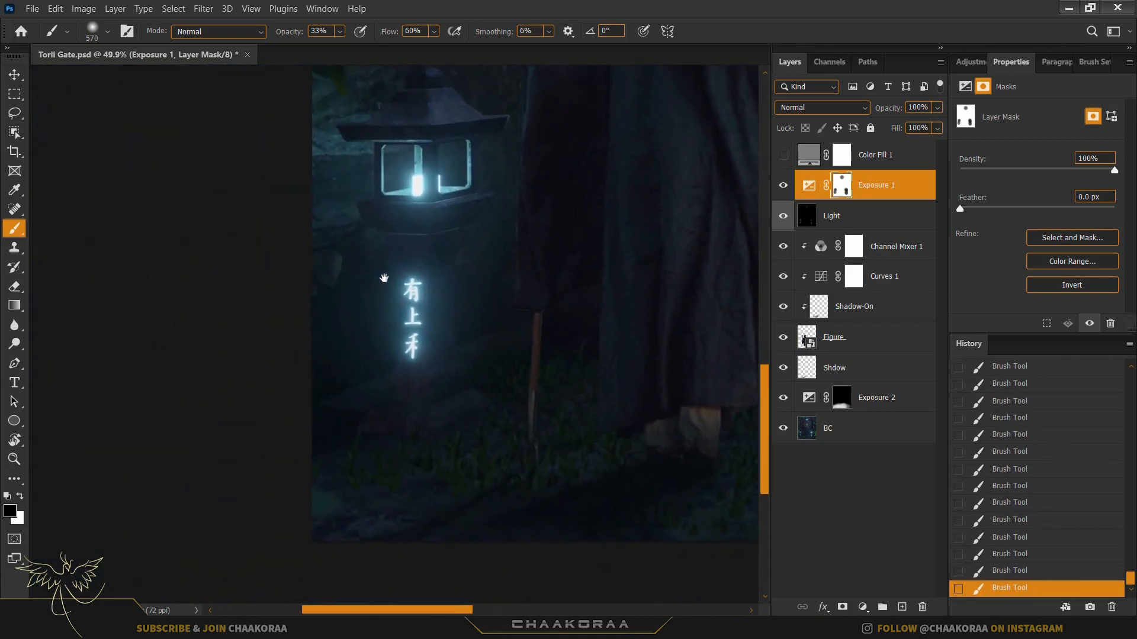
pyautogui.moveTo(521, 117); pyautogui.dragTo(467, 432)
pyautogui.moveTo(454, 172)
pyautogui.mouseDown()
pyautogui.moveTo(427, 371)
pyautogui.moveTo(258, 587)
pyautogui.mouseUp()
pyautogui.moveTo(520, 249); pyautogui.dragTo(533, 260)
# - Compare the whole image with the Exposure 1 layer hidden and shown
pyautogui.scroll(-5, 540, 349)
pyautogui.scroll(-3, 543, 345)
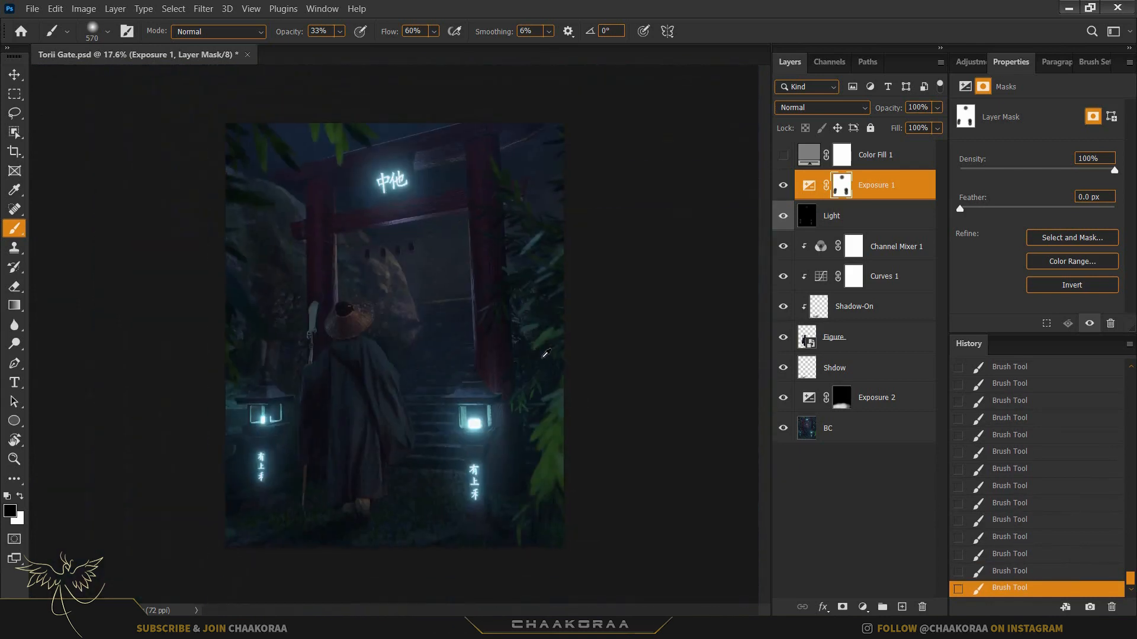
pyautogui.click(783, 186)
pyautogui.click(783, 186)
pyautogui.click(783, 186)
pyautogui.click(783, 186)
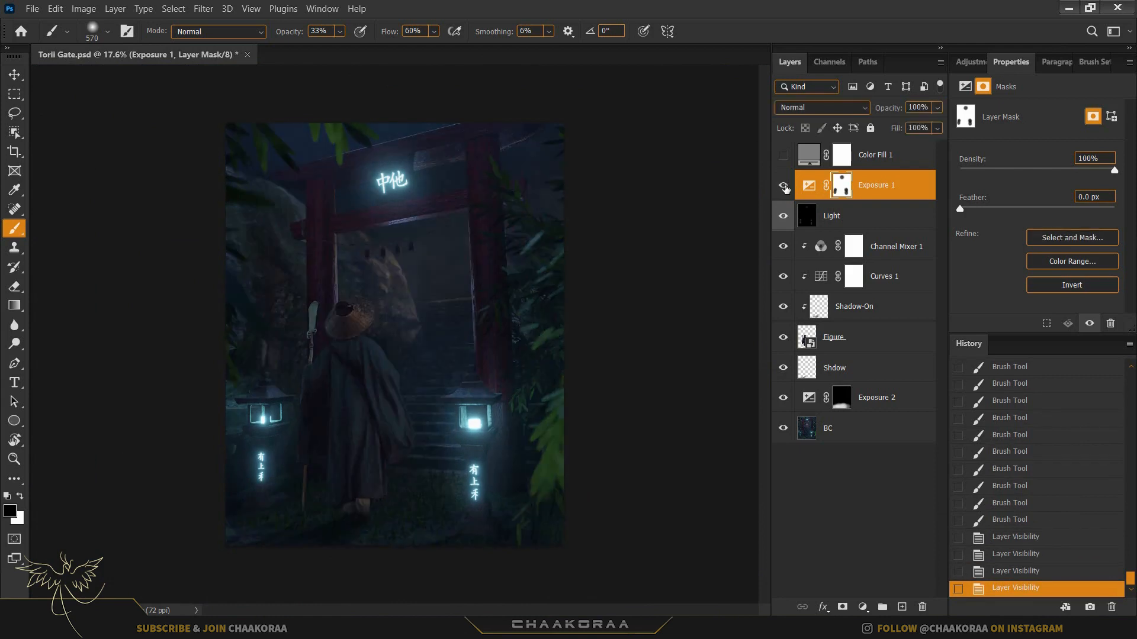
pyautogui.click(784, 186)
pyautogui.click(783, 186)
pyautogui.scroll(3, 491, 459)
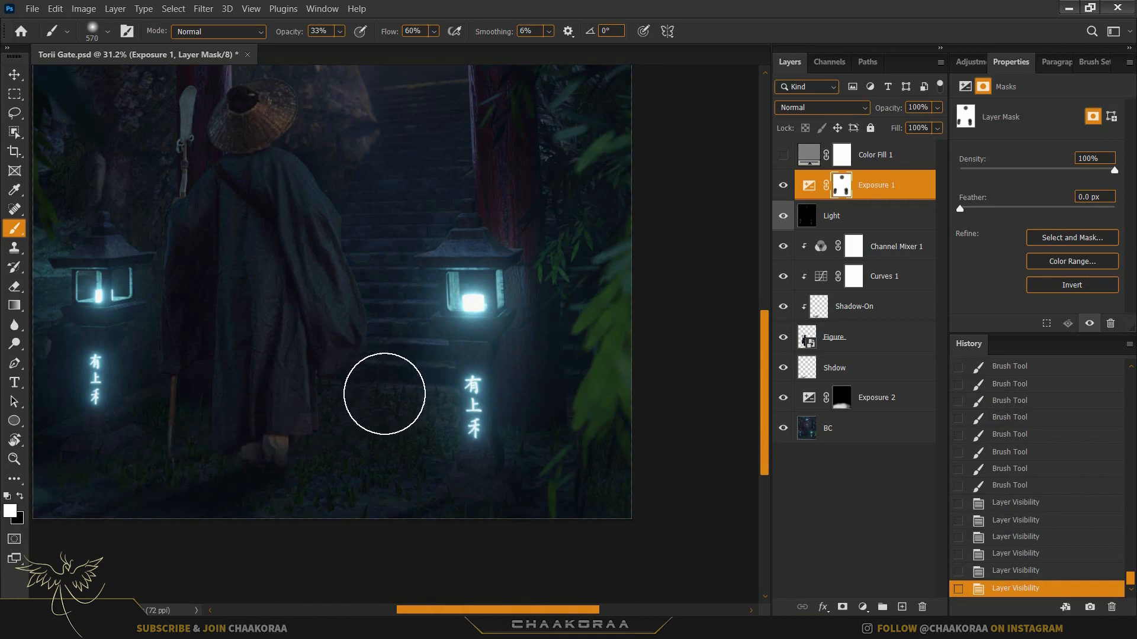
pyautogui.press('x')
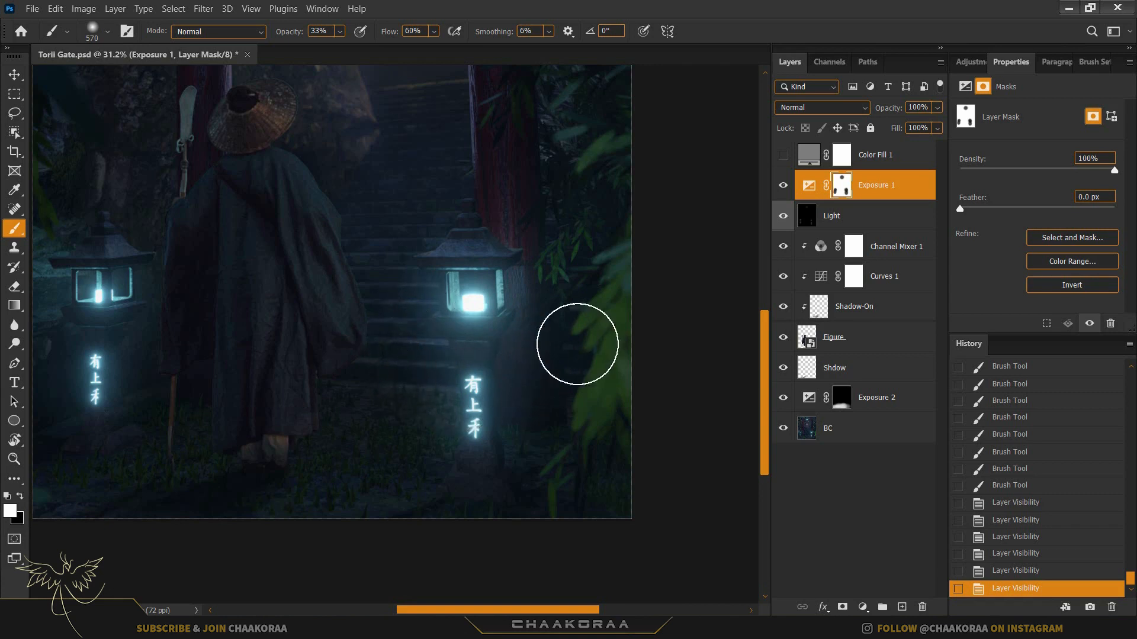
pyautogui.press('x')
pyautogui.moveTo(439, 368); pyautogui.dragTo(411, 365)
pyautogui.hotkey('ctrl', 'z')
# - Paint white on the Exposure 1 mask around the right lantern's post to bring the darkening back beside it
pyautogui.press('x')
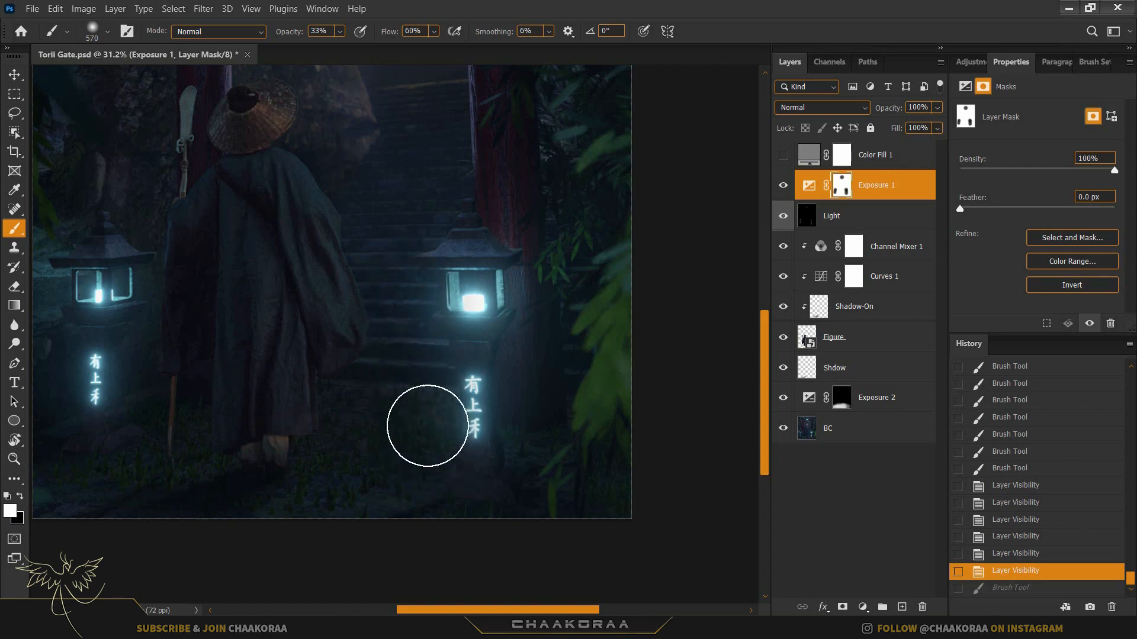
pyautogui.moveTo(426, 423); pyautogui.dragTo(602, 314)
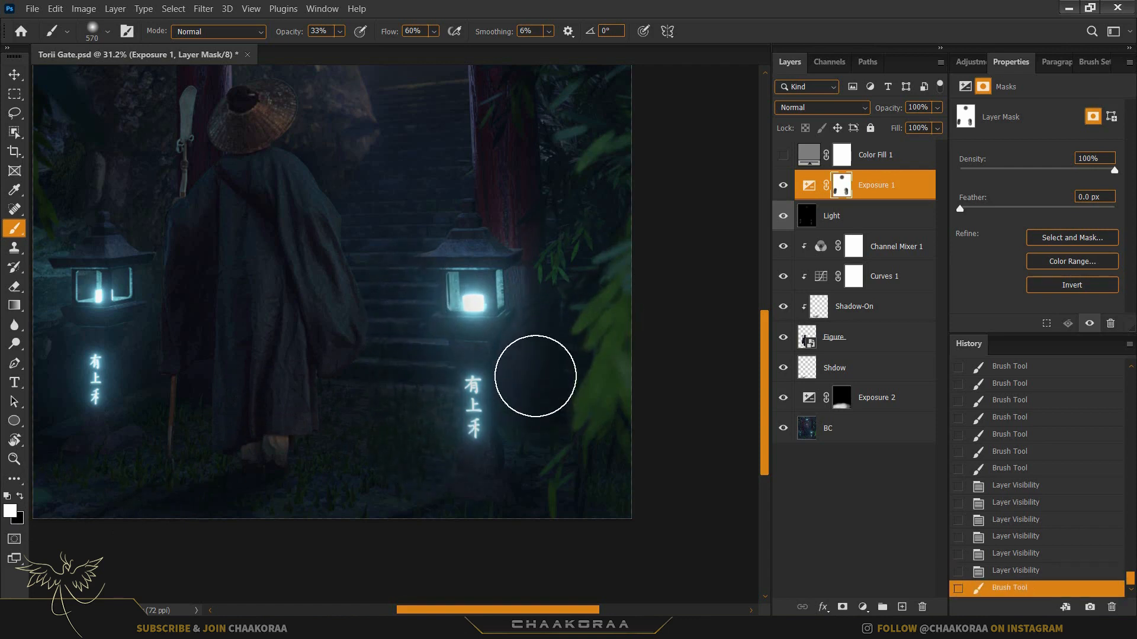
pyautogui.click(556, 312)
pyautogui.moveTo(472, 505); pyautogui.dragTo(419, 349)
pyautogui.moveTo(420, 349); pyautogui.dragTo(410, 457)
# - Switch the brush to black and brush over the right lantern and its characters once more on the Exposure 1 mask
pyautogui.scroll(-3, 519, 376)
pyautogui.press('x')
pyautogui.moveTo(487, 424); pyautogui.dragTo(488, 288)
pyautogui.scroll(-4, 564, 271)
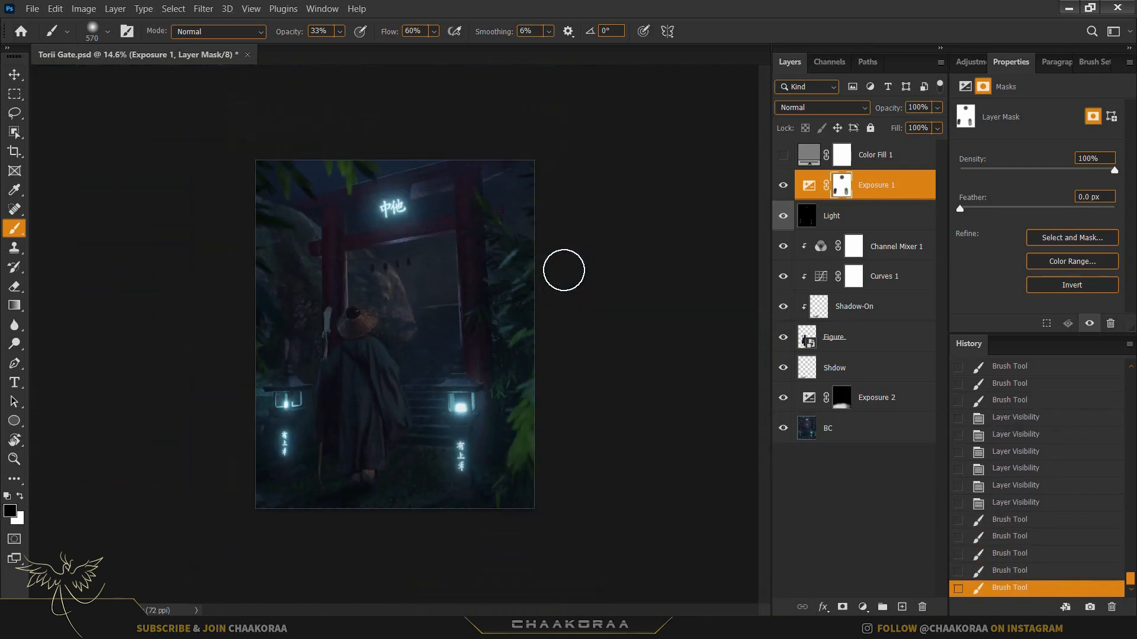
pyautogui.scroll(2, 512, 298)
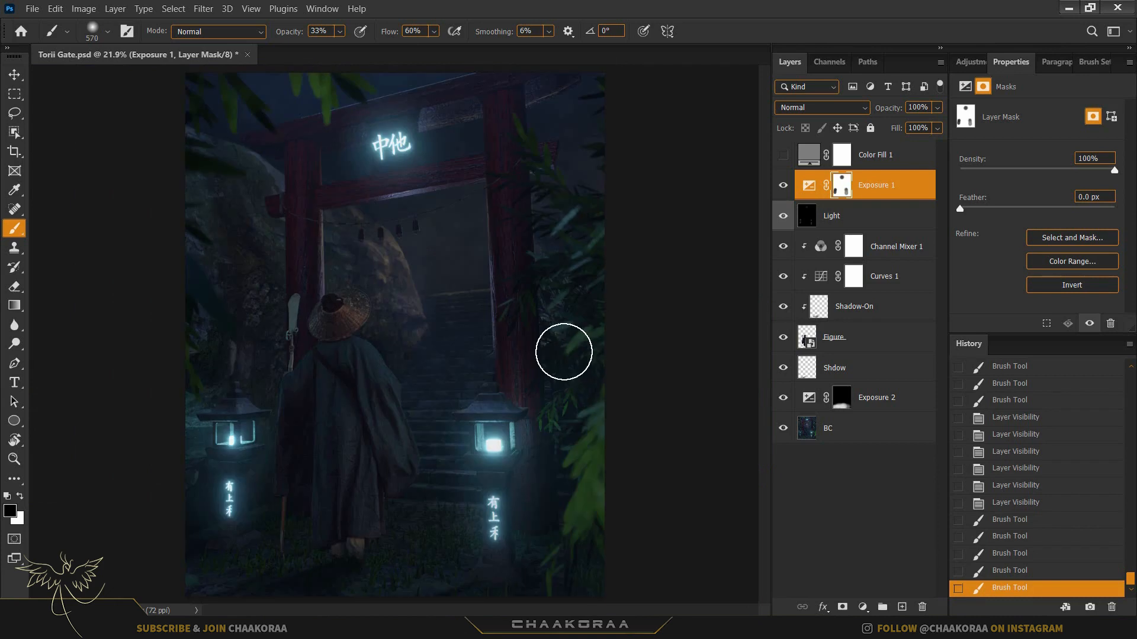
# - Add a Hue/Saturation adjustment layer above Exposure 1
pyautogui.click(860, 607)
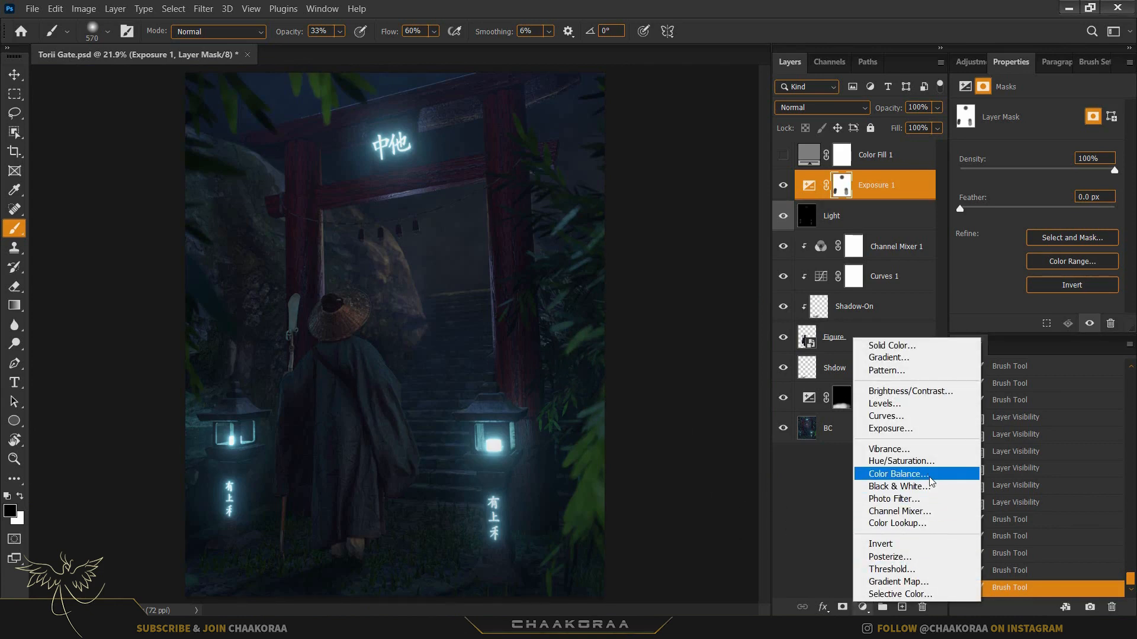
pyautogui.click(921, 460)
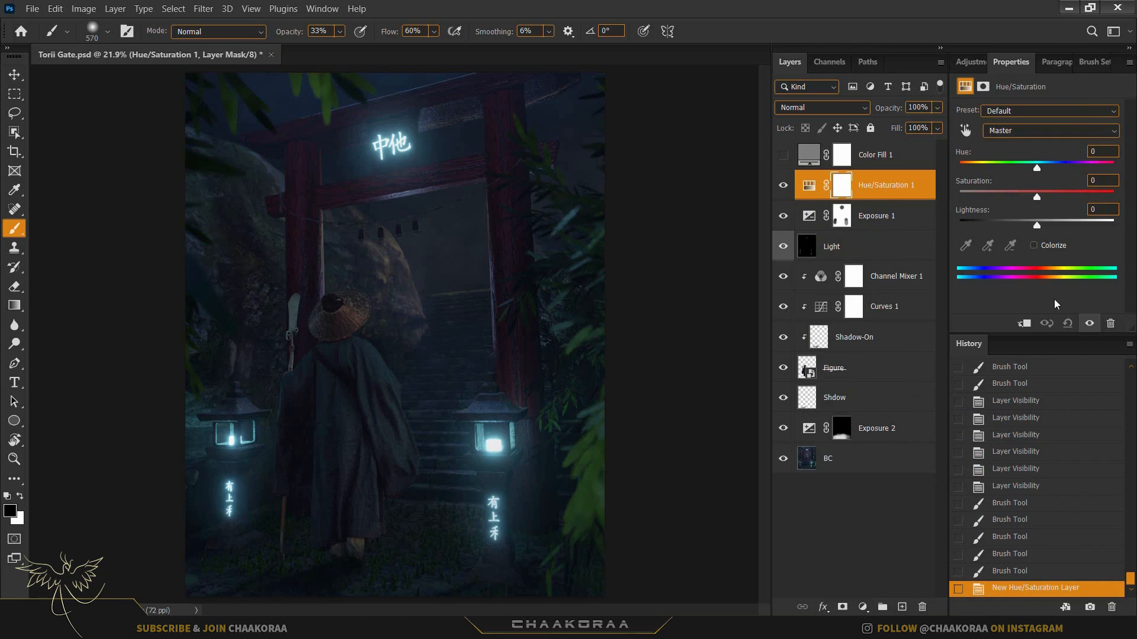
# - Colorize Hue/Saturation 1 with Hue 239, Saturation 33 and Lightness +34
pyautogui.click(1034, 246)
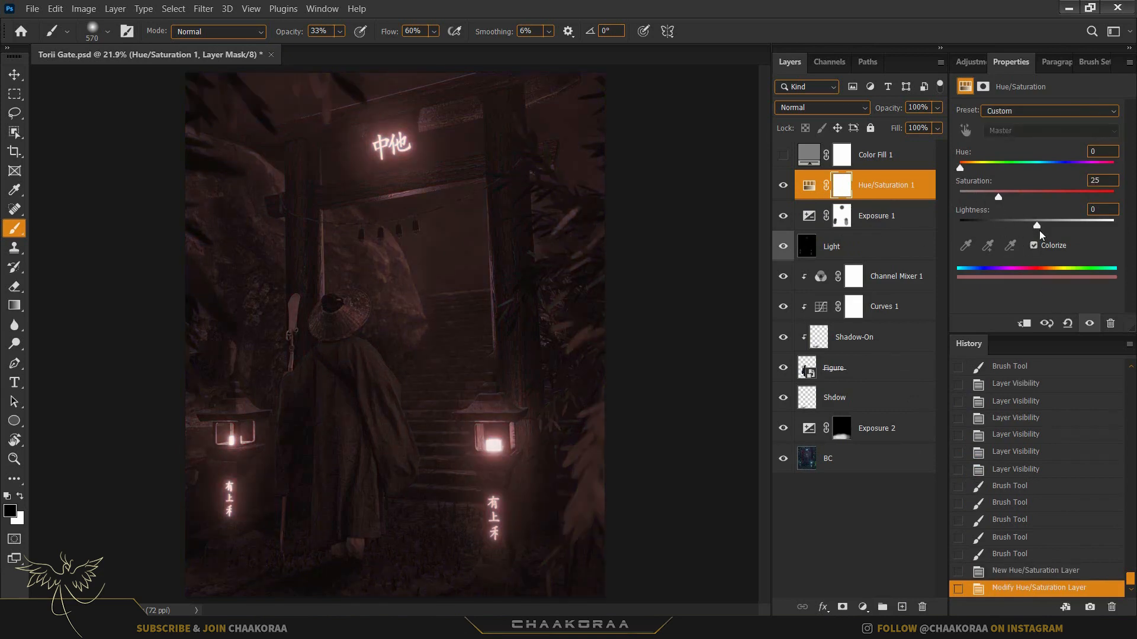
pyautogui.moveTo(1041, 228); pyautogui.dragTo(1063, 228)
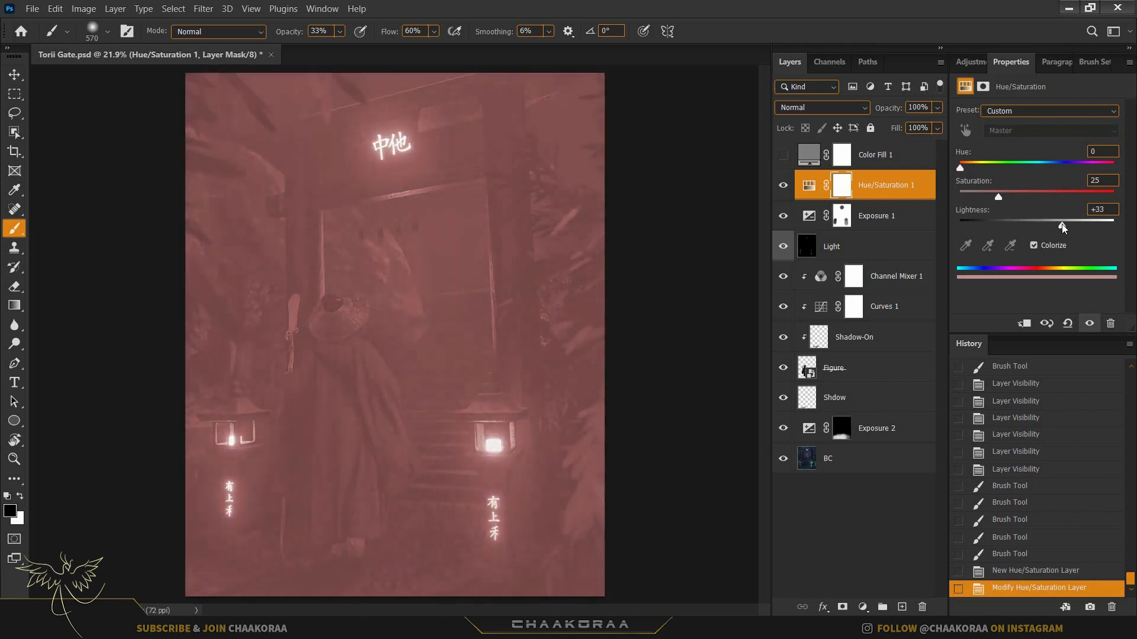
pyautogui.moveTo(962, 171); pyautogui.dragTo(1029, 173)
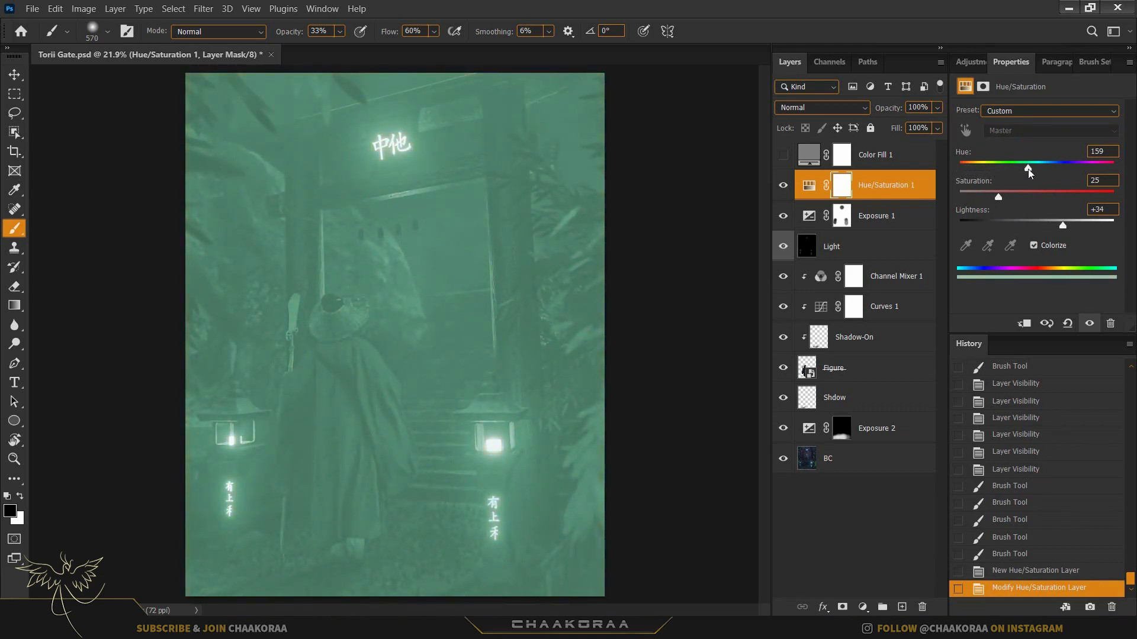
pyautogui.click(783, 185)
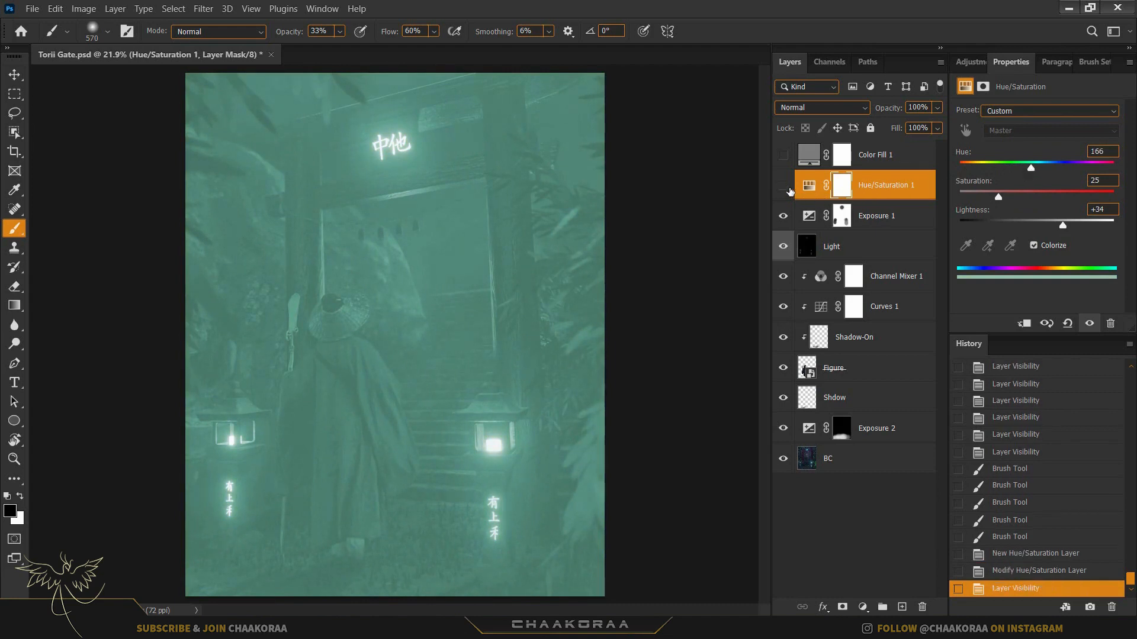
pyautogui.click(783, 185)
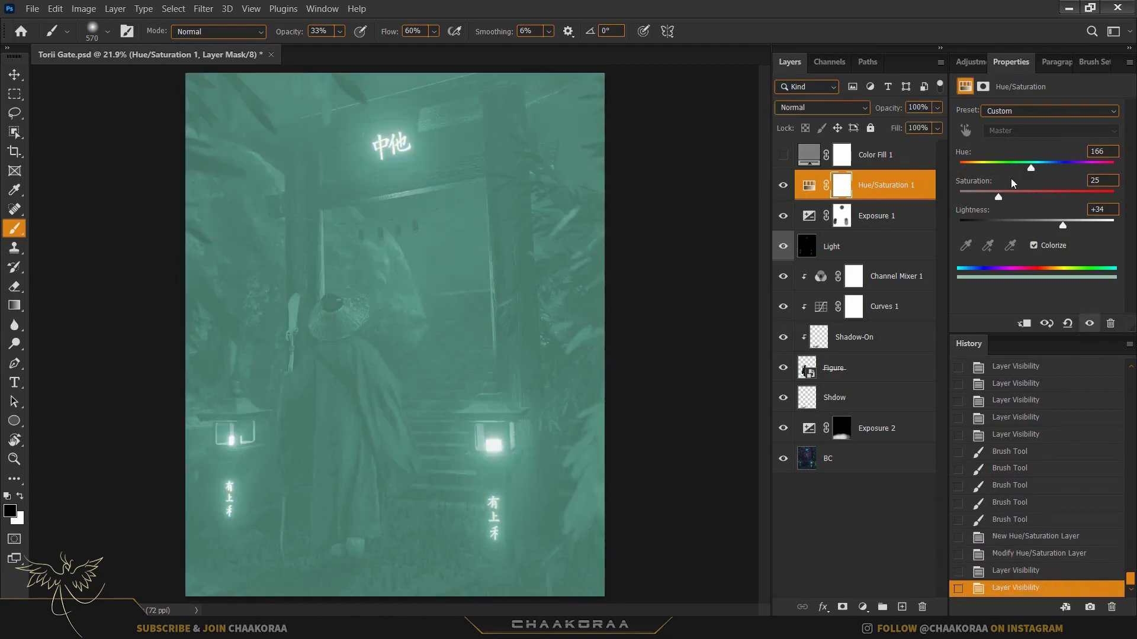
pyautogui.moveTo(1031, 172); pyautogui.dragTo(1050, 172)
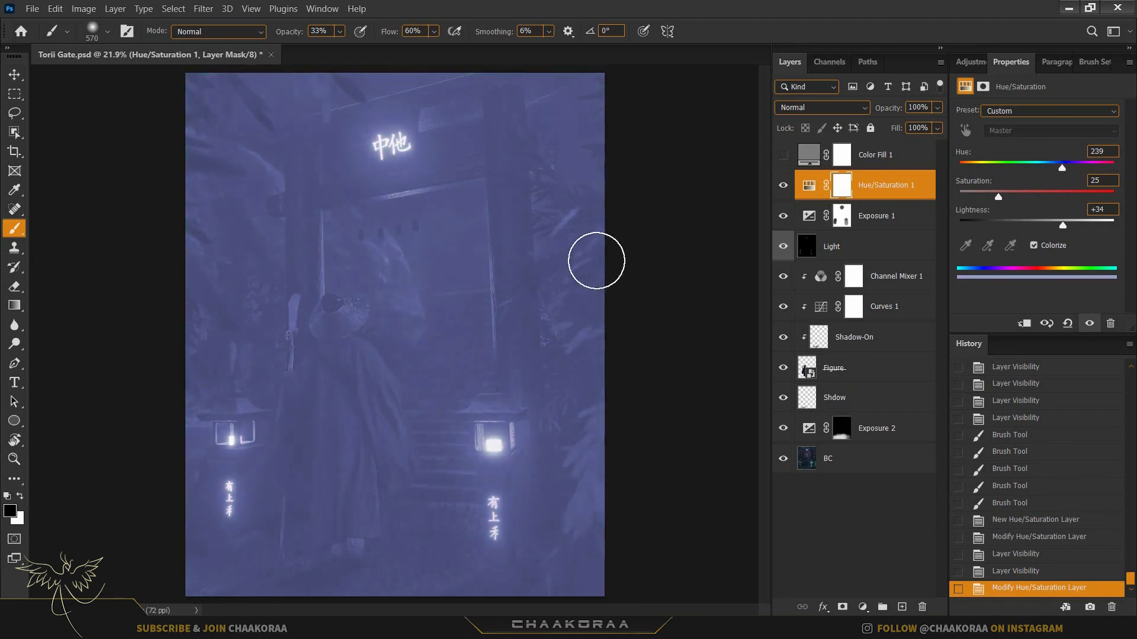
pyautogui.moveTo(1000, 199); pyautogui.dragTo(1016, 201)
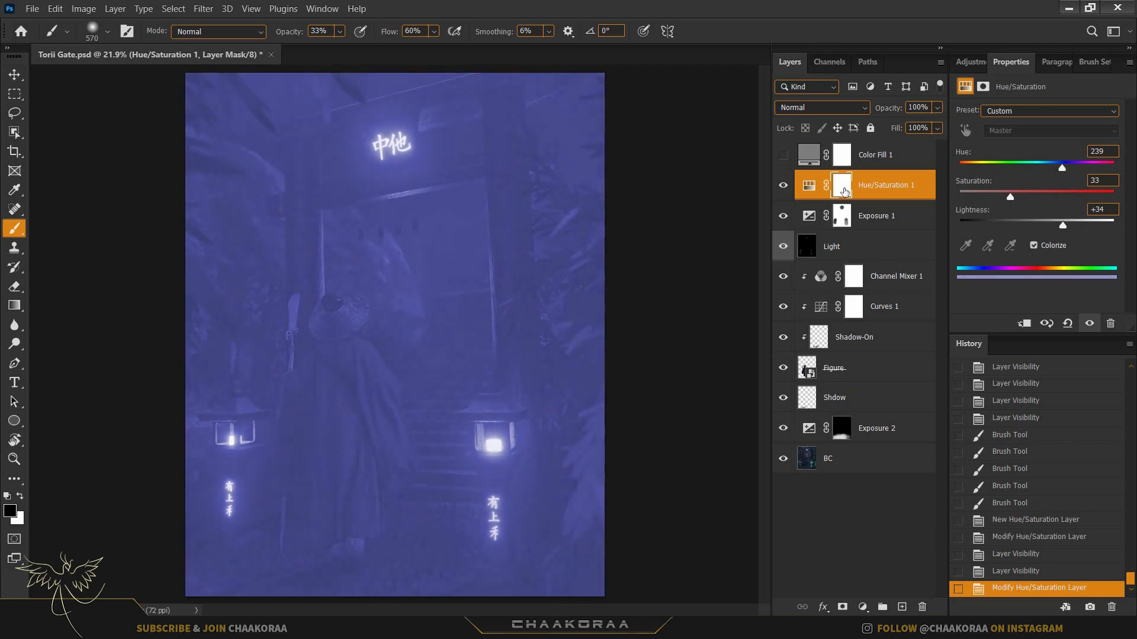
# - Invert the Hue/Saturation 1 mask to black and make white the painting color
pyautogui.click(843, 190)
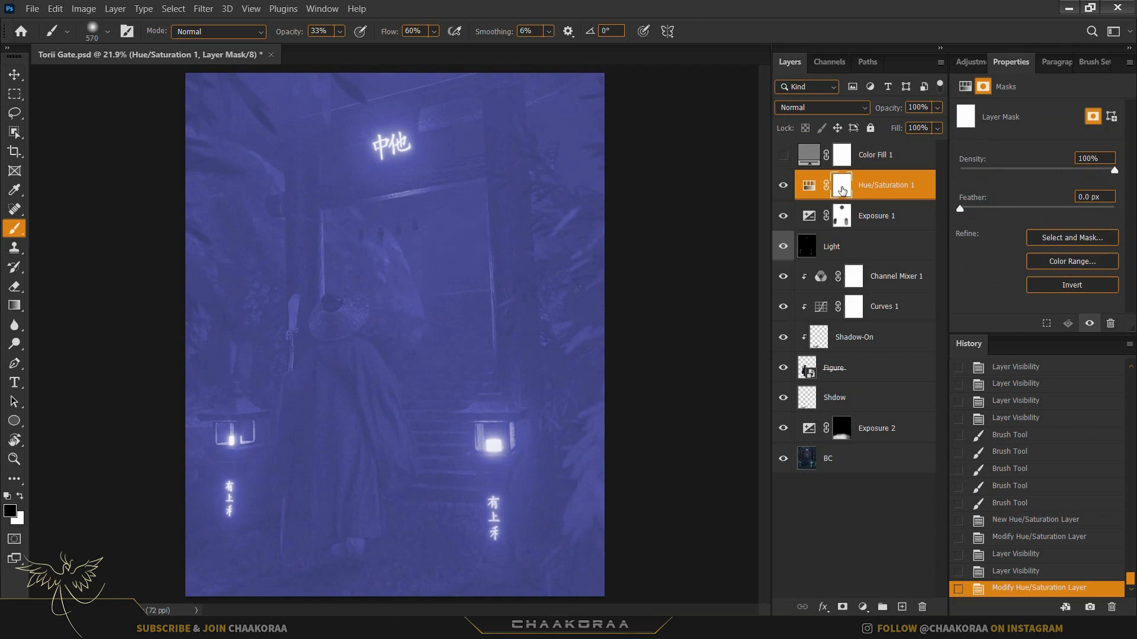
pyautogui.hotkey('ctrl', 'i')
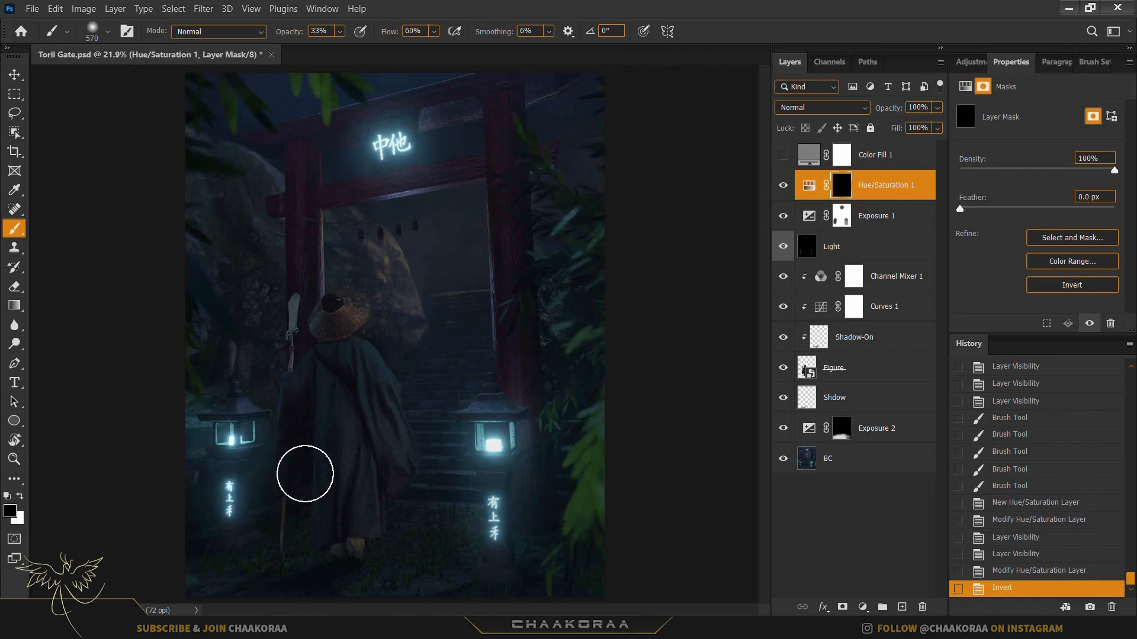
pyautogui.press('x')
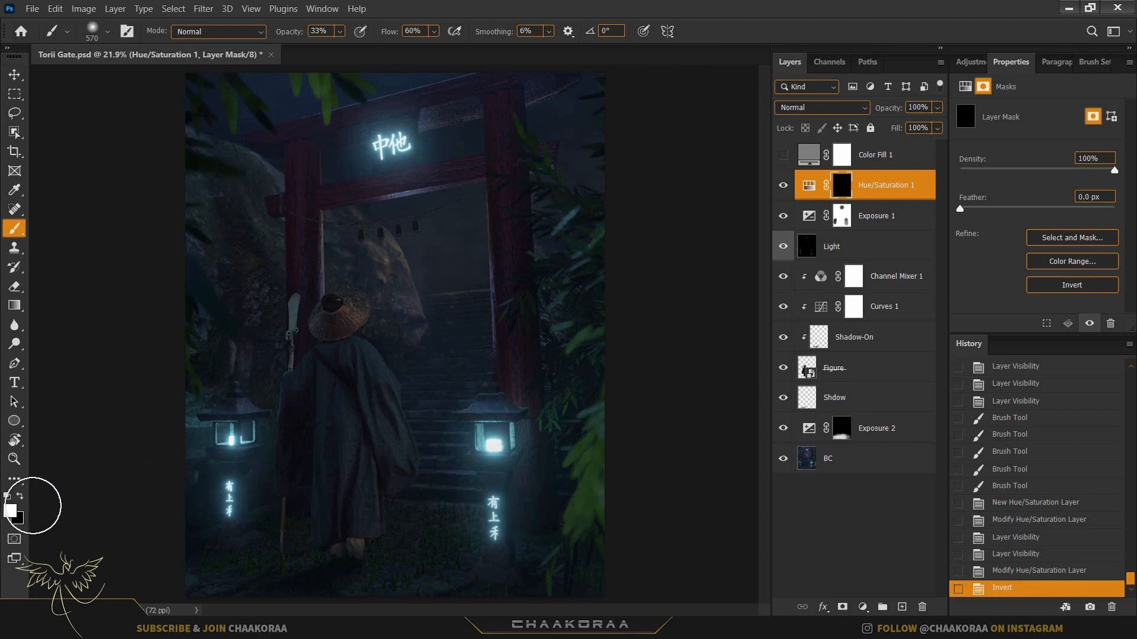
# - Paint white on the Hue/Saturation 1 mask over the right and left lanterns with a soft brush of 1033 px
pyautogui.scroll(4, 528, 477)
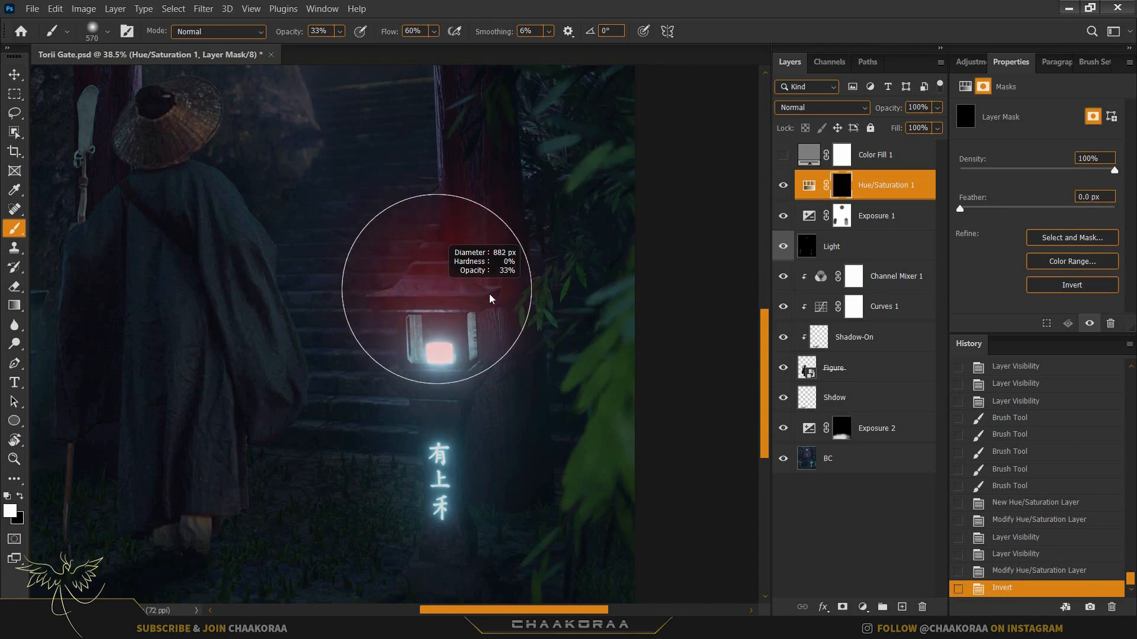
pyautogui.scroll(-3, 439, 342)
pyautogui.moveTo(435, 344)
pyautogui.mouseDown()
pyautogui.moveTo(444, 346)
pyautogui.moveTo(431, 348)
pyautogui.mouseUp()
pyautogui.click(433, 348)
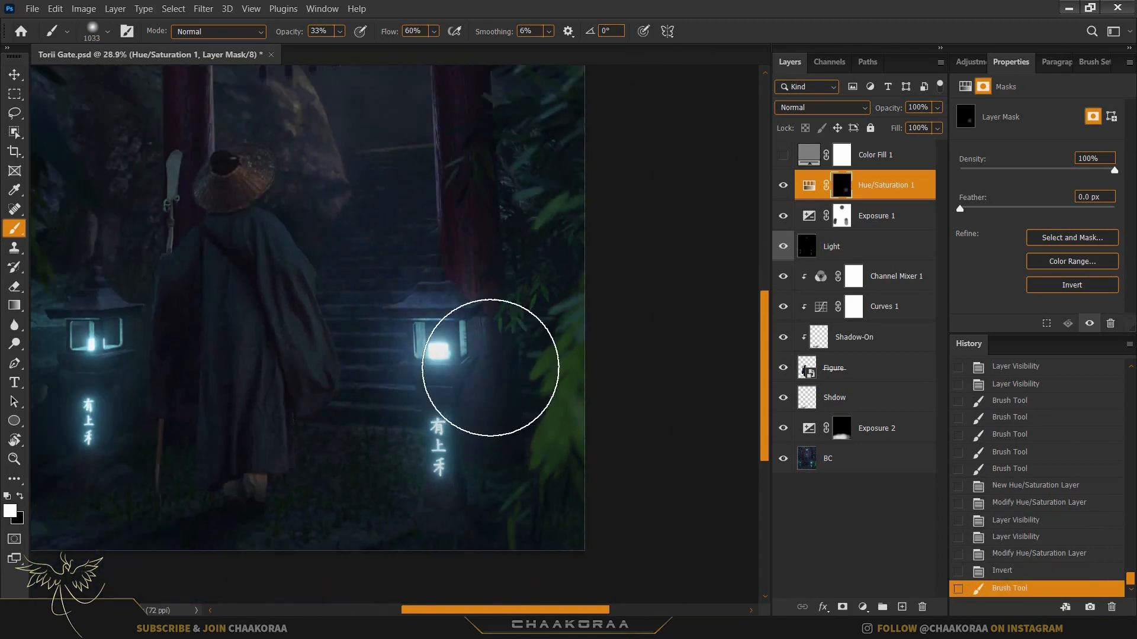
pyautogui.moveTo(380, 396); pyautogui.dragTo(489, 427)
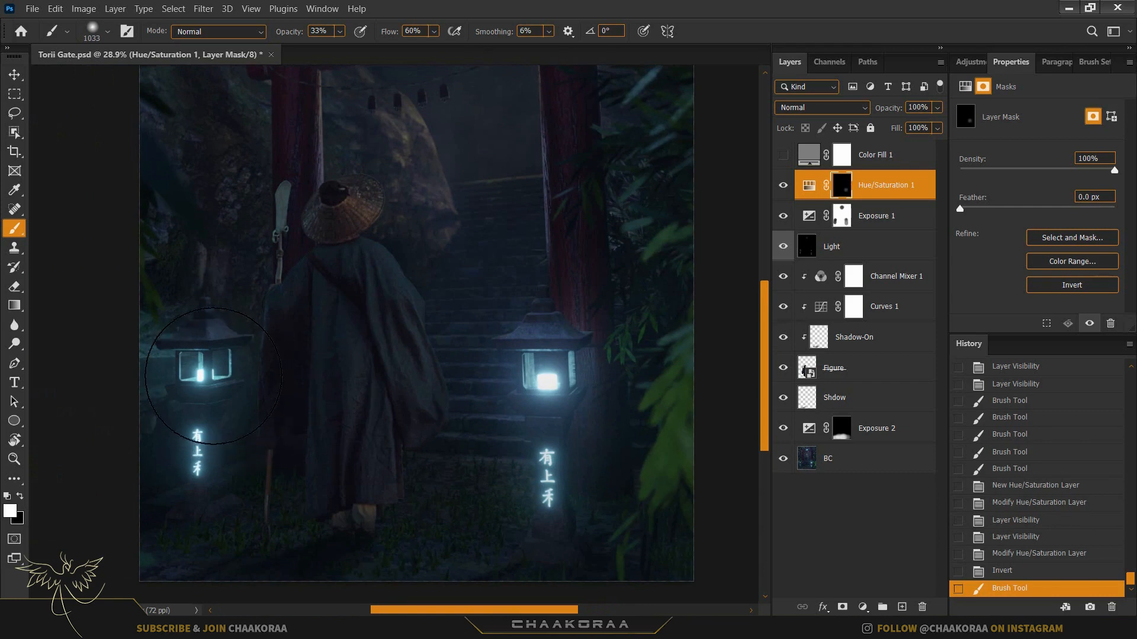
pyautogui.click(205, 375)
pyautogui.click(203, 464)
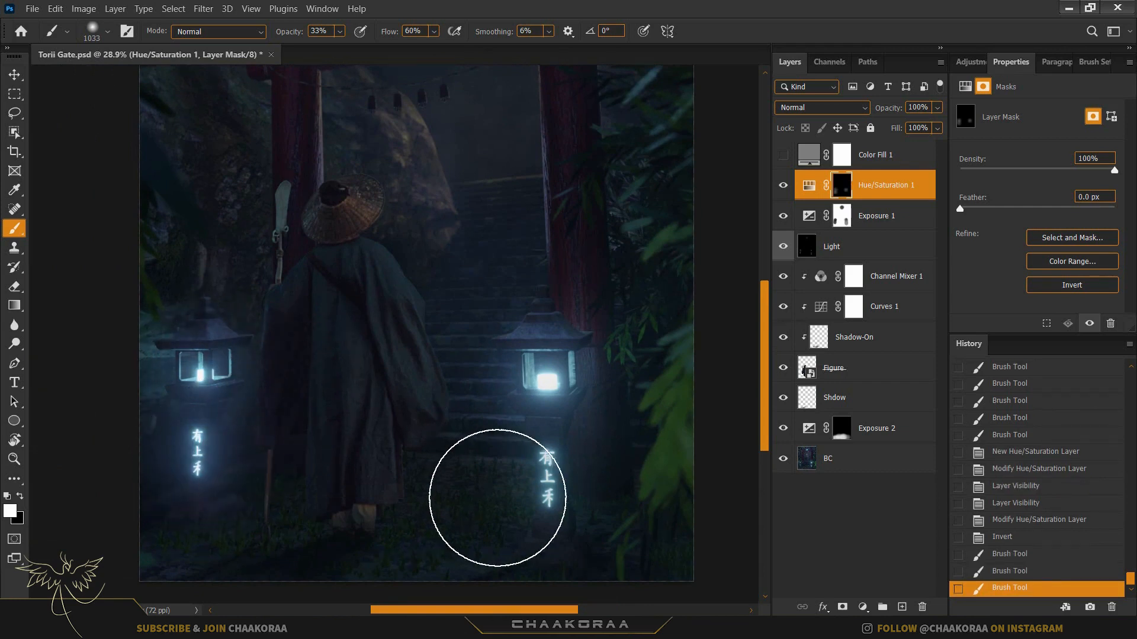
# - Paint white on the Hue/Saturation 1 mask beside the right post's characters and over the glowing sign on the gate
pyautogui.click(497, 497)
pyautogui.moveTo(568, 282)
pyautogui.mouseDown()
pyautogui.moveTo(541, 460)
pyautogui.moveTo(449, 231)
pyautogui.moveTo(390, 272)
pyautogui.mouseUp()
pyautogui.click(388, 215)
pyautogui.scroll(-6, 549, 458)
pyautogui.scroll(5, 442, 197)
pyautogui.click(373, 203)
# - Brush a second pass of white over both lanterns and their post characters on the Hue/Saturation 1 mask
pyautogui.moveTo(497, 457); pyautogui.dragTo(456, 293)
pyautogui.click(455, 396)
pyautogui.click(461, 480)
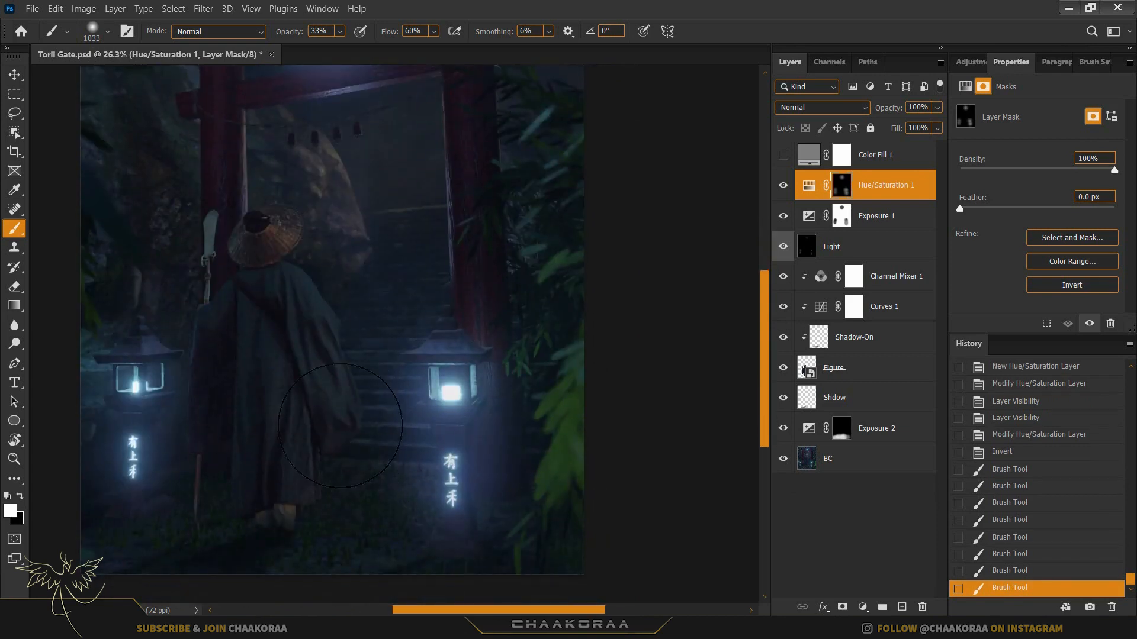
pyautogui.click(133, 386)
pyautogui.click(128, 452)
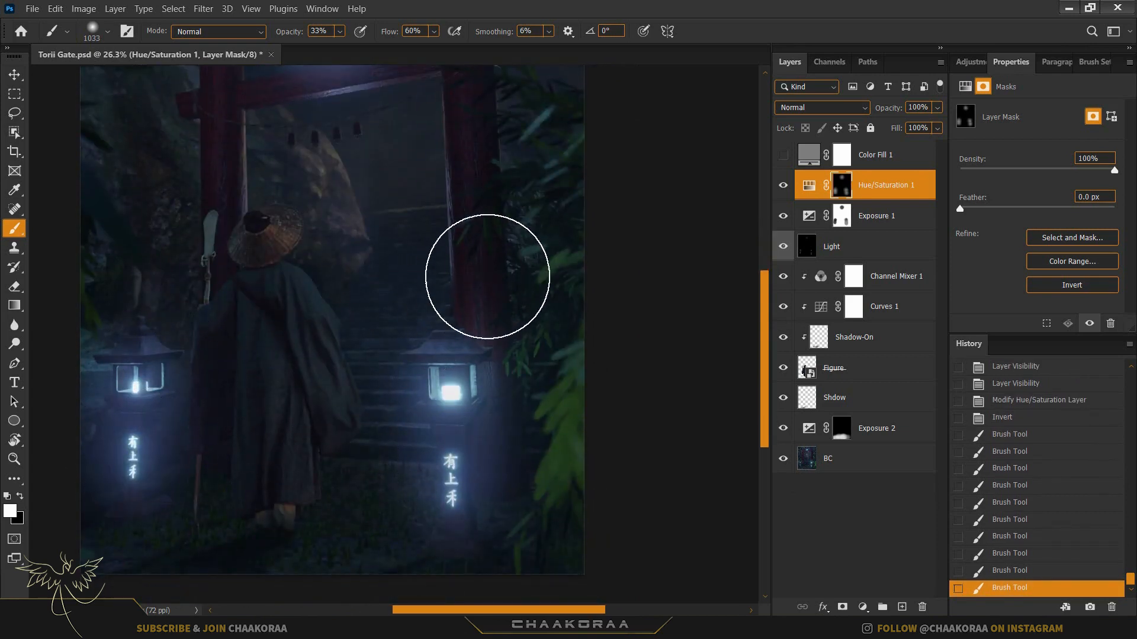
# - Compare the image with Hue/Saturation 1 hidden and shown, and examine the glow around the gate and lanterns
pyautogui.scroll(-3, 500, 264)
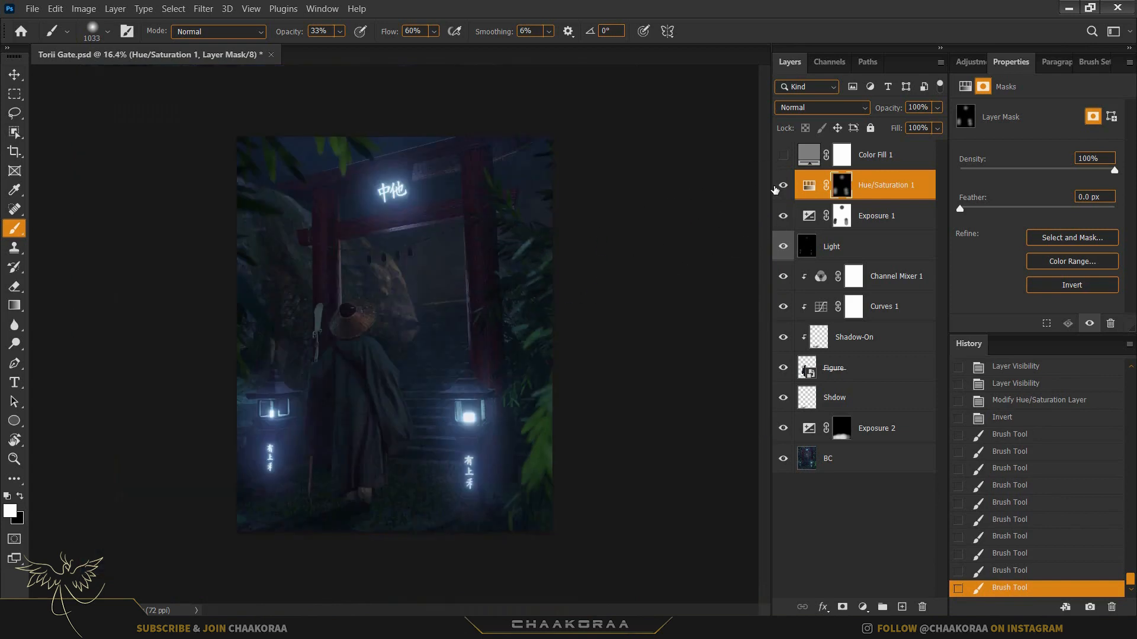
pyautogui.click(776, 187)
pyautogui.click(775, 187)
pyautogui.click(776, 187)
pyautogui.click(776, 187)
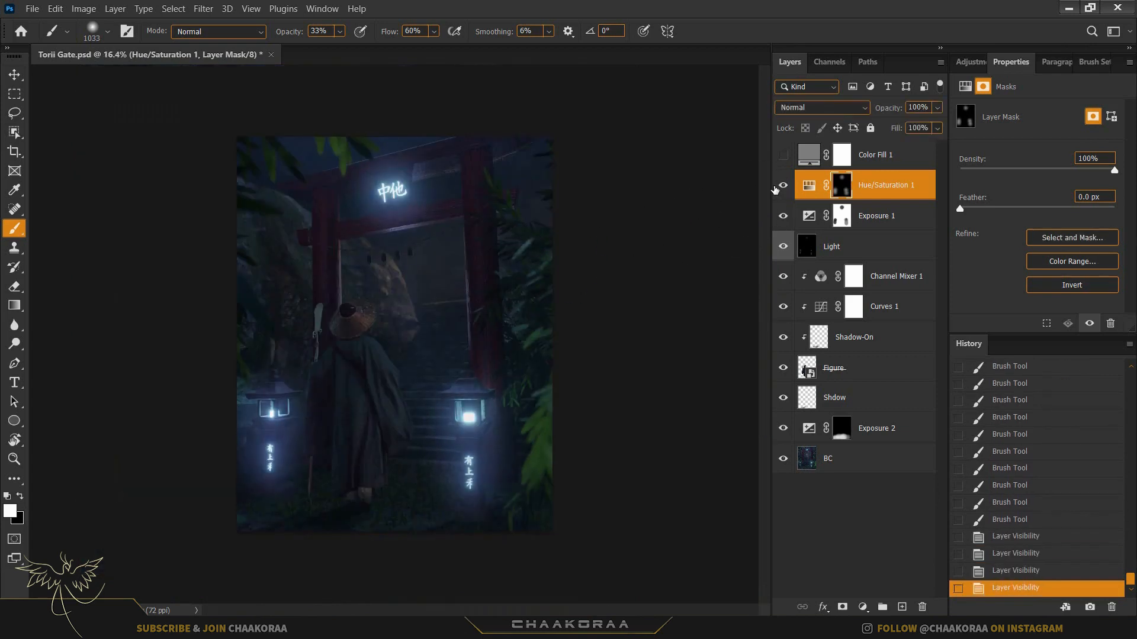
pyautogui.scroll(3, 510, 360)
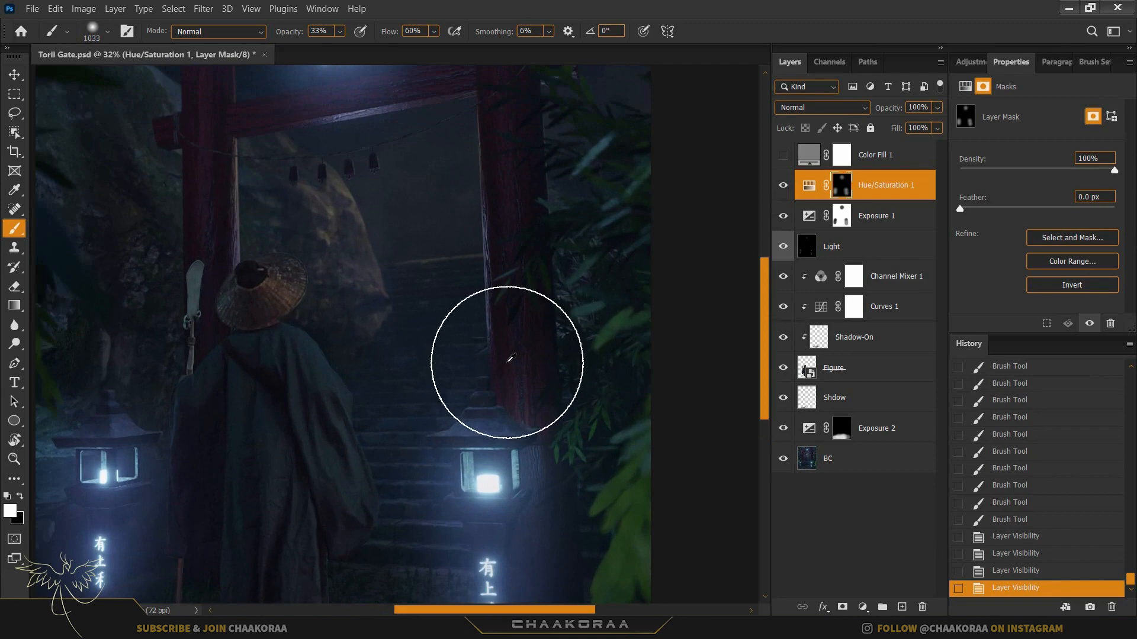
pyautogui.moveTo(581, 284); pyautogui.dragTo(558, 411)
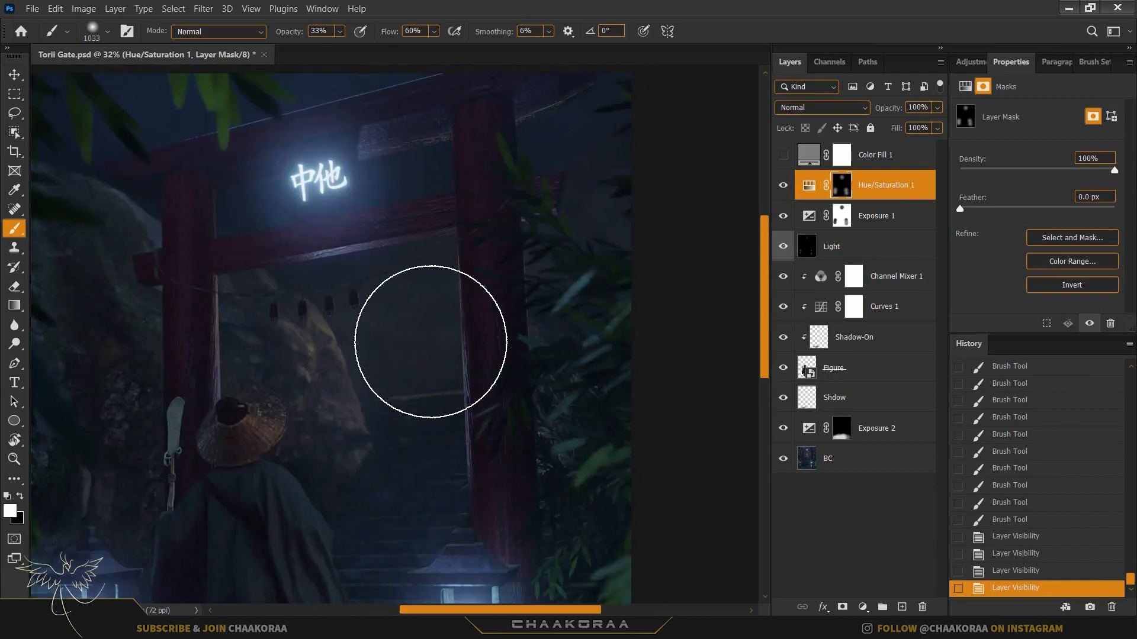
pyautogui.scroll(-2, 457, 354)
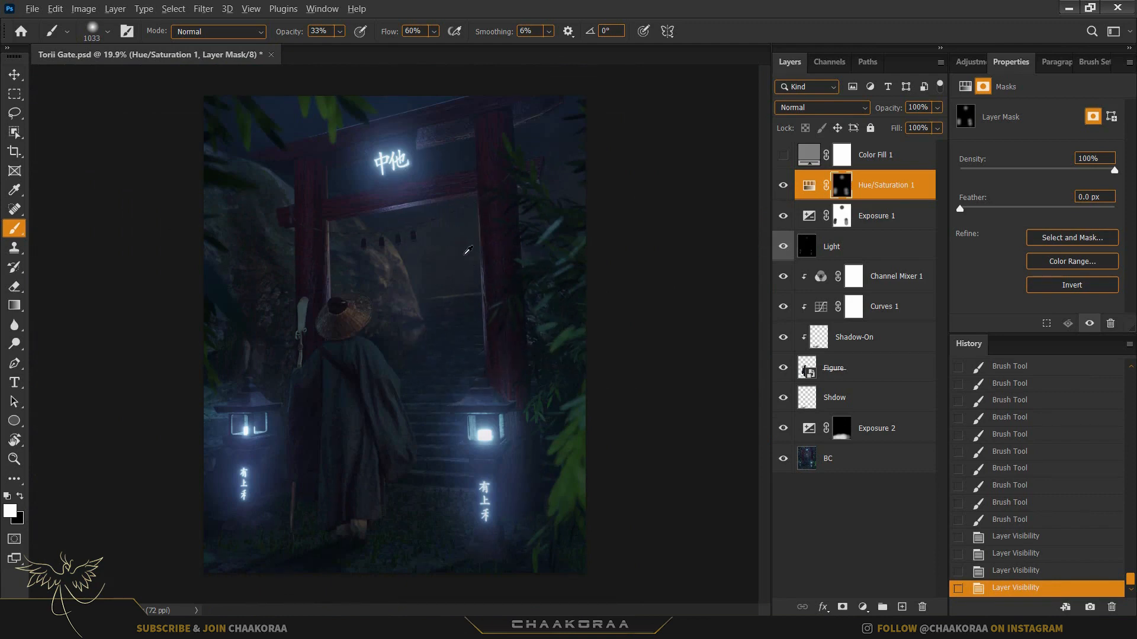
pyautogui.scroll(2, 468, 251)
pyautogui.scroll(2, 509, 308)
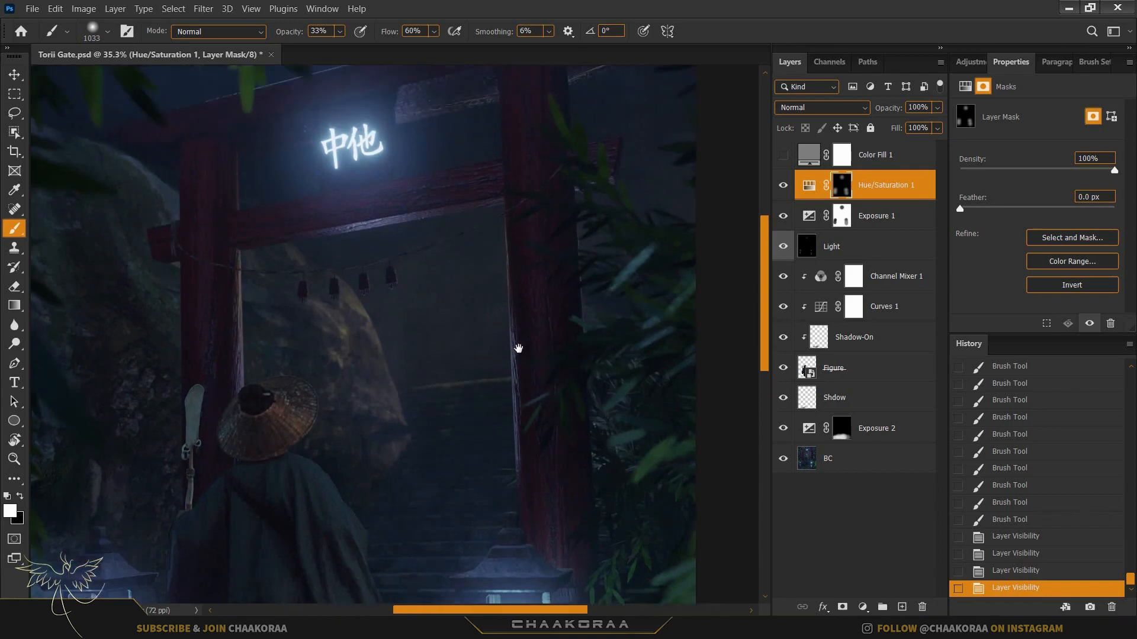
pyautogui.scroll(-2, 537, 315)
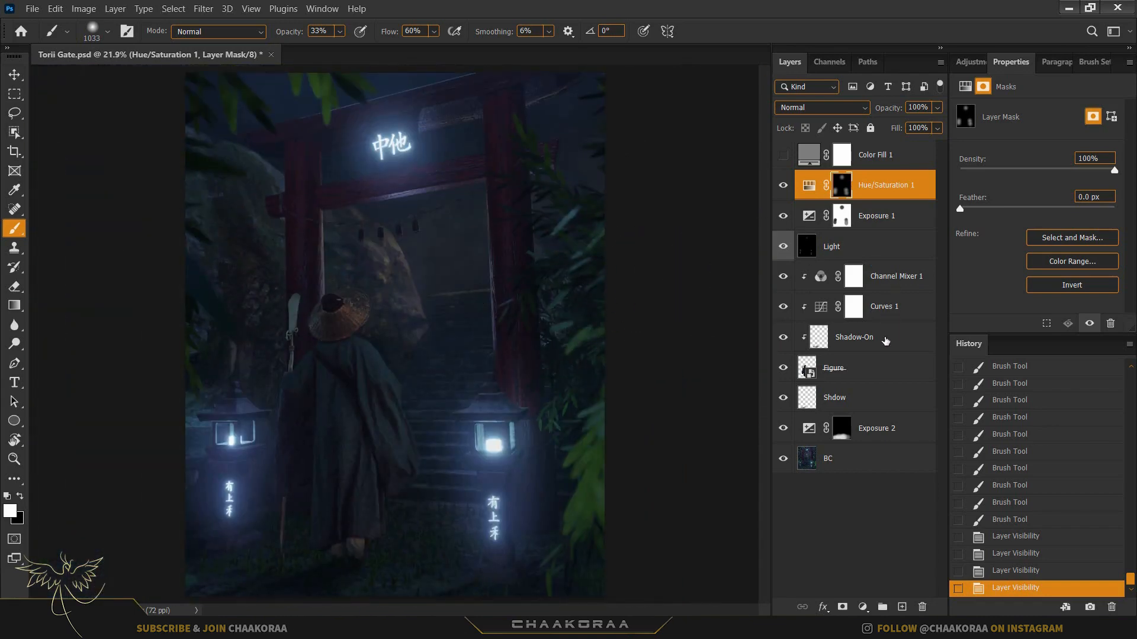
# - Duplicate Hue/Saturation 1 to just above Channel Mixer 1 and clip the copy to the Figure layer
pyautogui.click(892, 290)
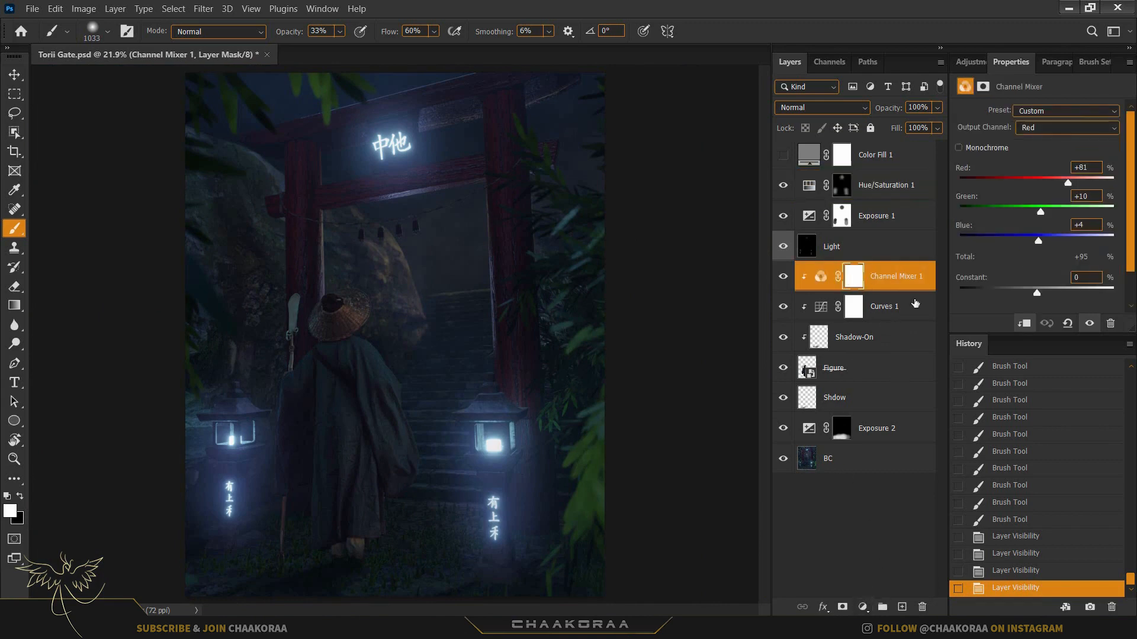
pyautogui.click(841, 189)
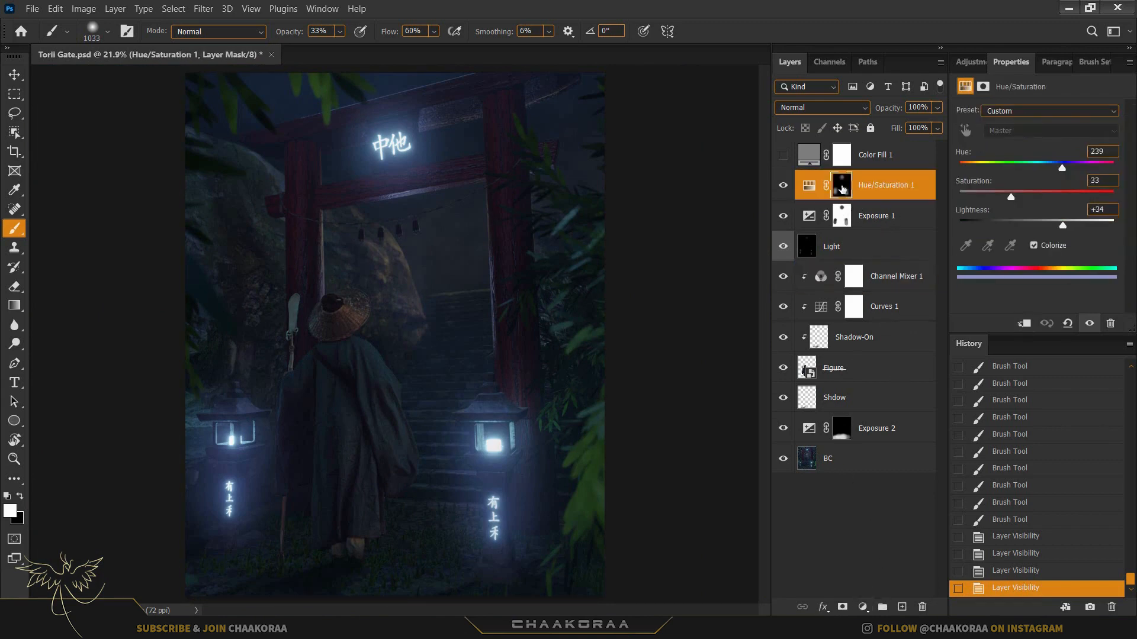
pyautogui.moveTo(883, 196); pyautogui.dragTo(884, 262)
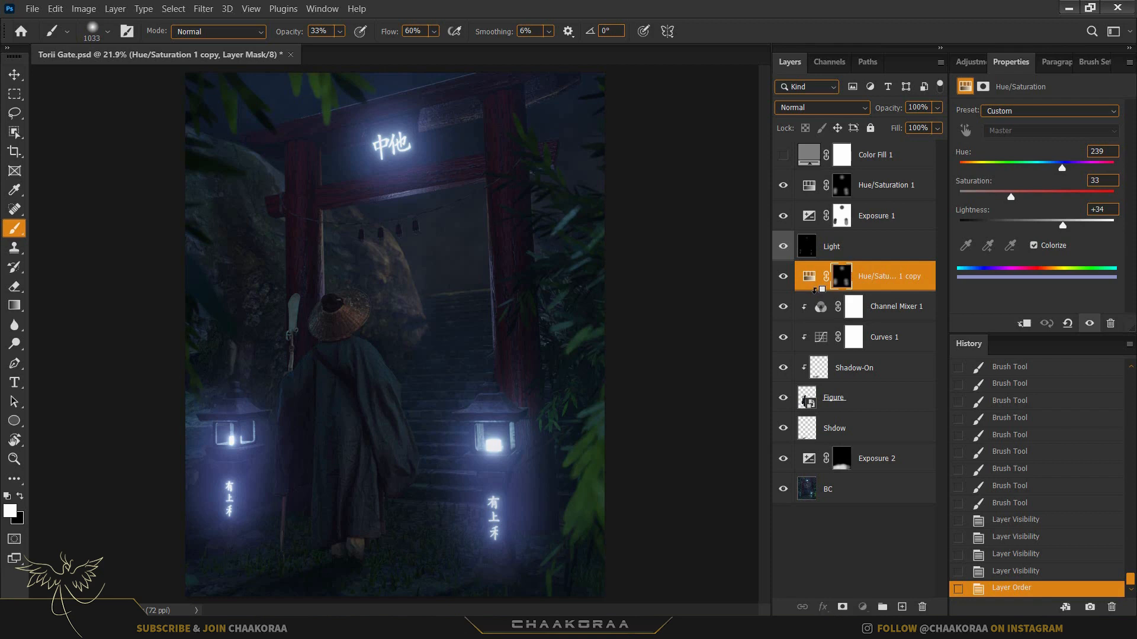
pyautogui.keyDown('alt'); pyautogui.click(815, 290); pyautogui.keyUp('alt')
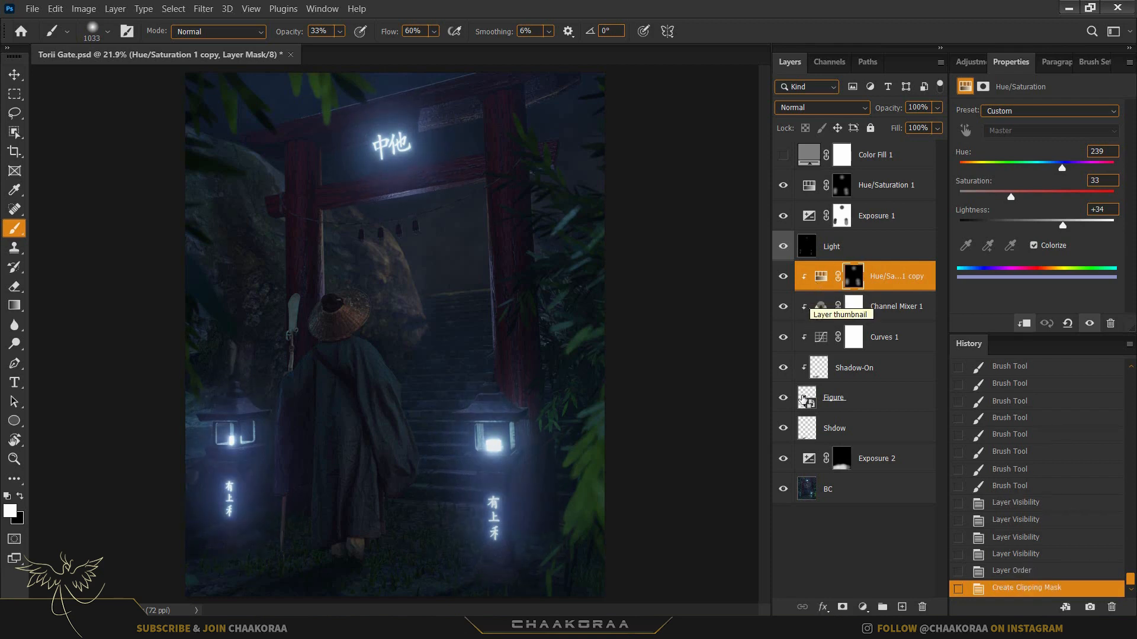
# - Fill the clipped Hue/Saturation copy's mask with black and invert it to solid white
pyautogui.click(864, 408)
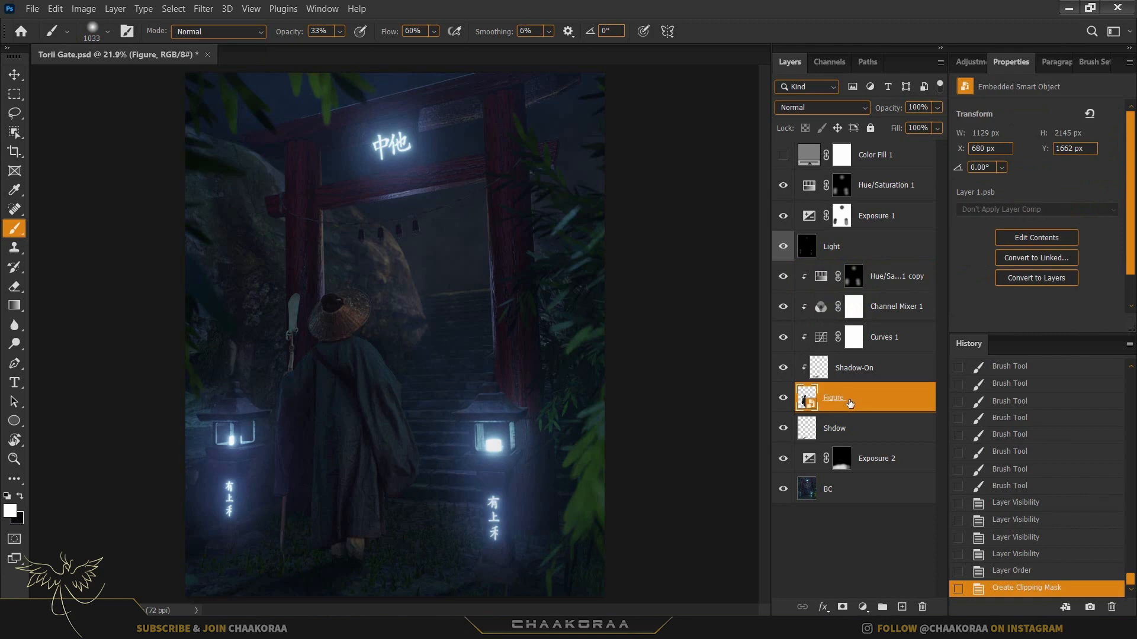
pyautogui.click(855, 278)
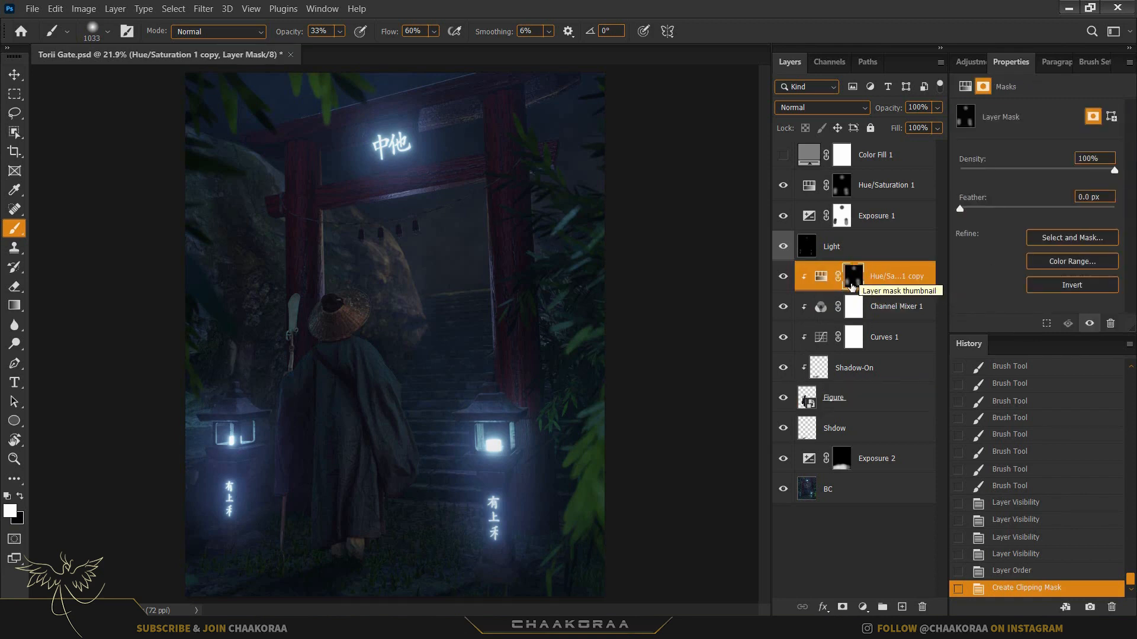
pyautogui.hotkey('ctrl', 'BackSpace')
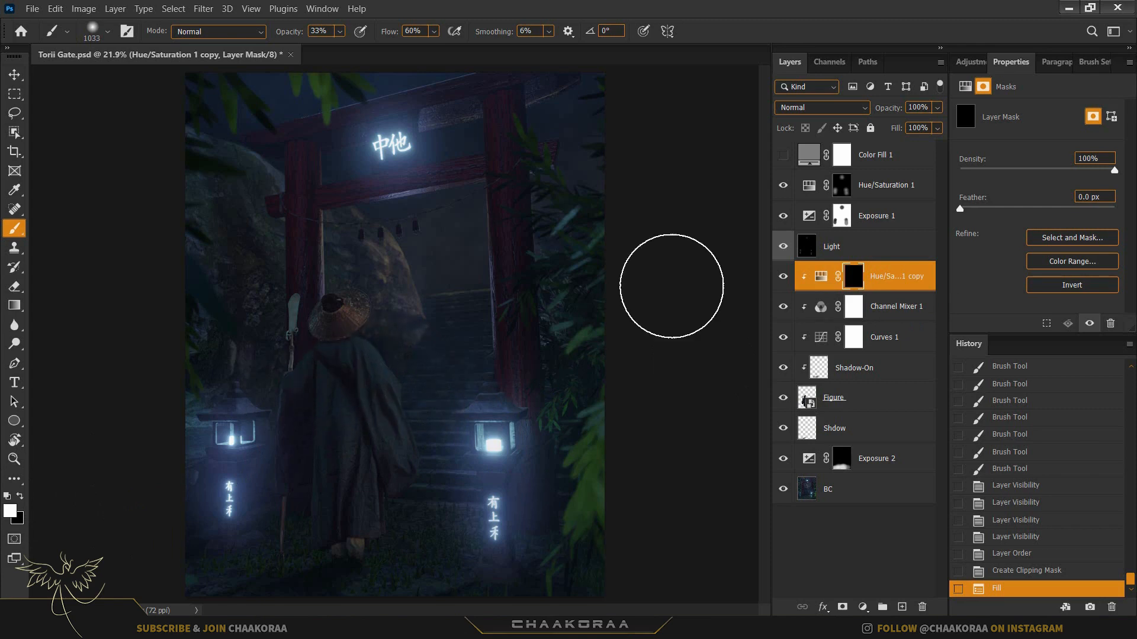
pyautogui.hotkey('ctrl', 'i')
# - Set the clipped Hue/Saturation copy to Hue 241, Saturation 45 and Lightness +59
pyautogui.scroll(3, 368, 431)
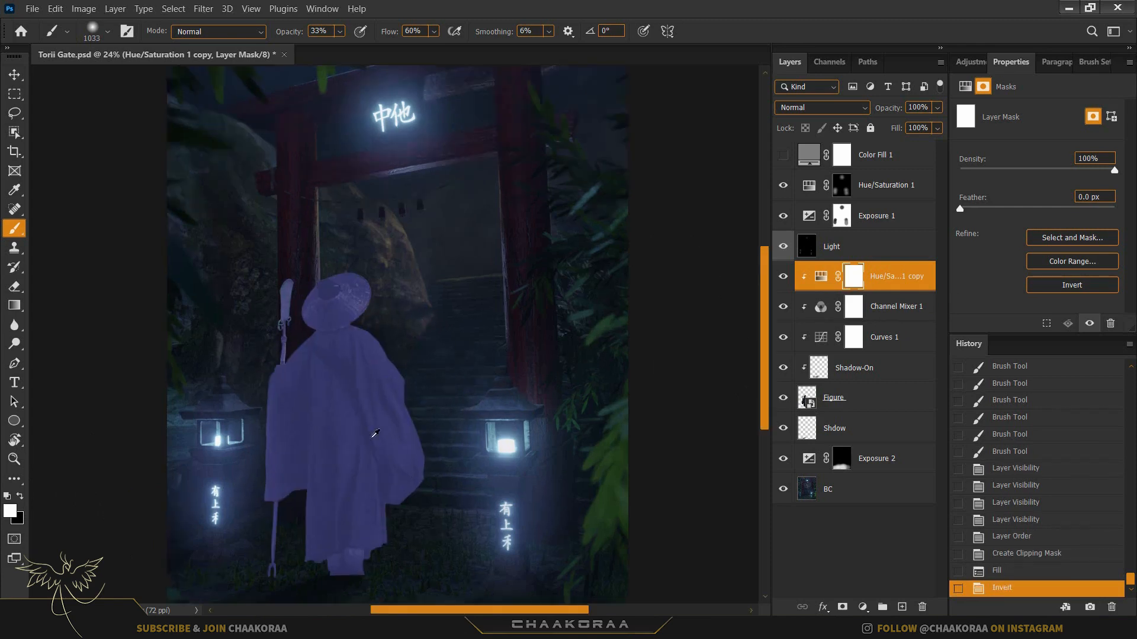
pyautogui.moveTo(452, 432); pyautogui.dragTo(505, 363)
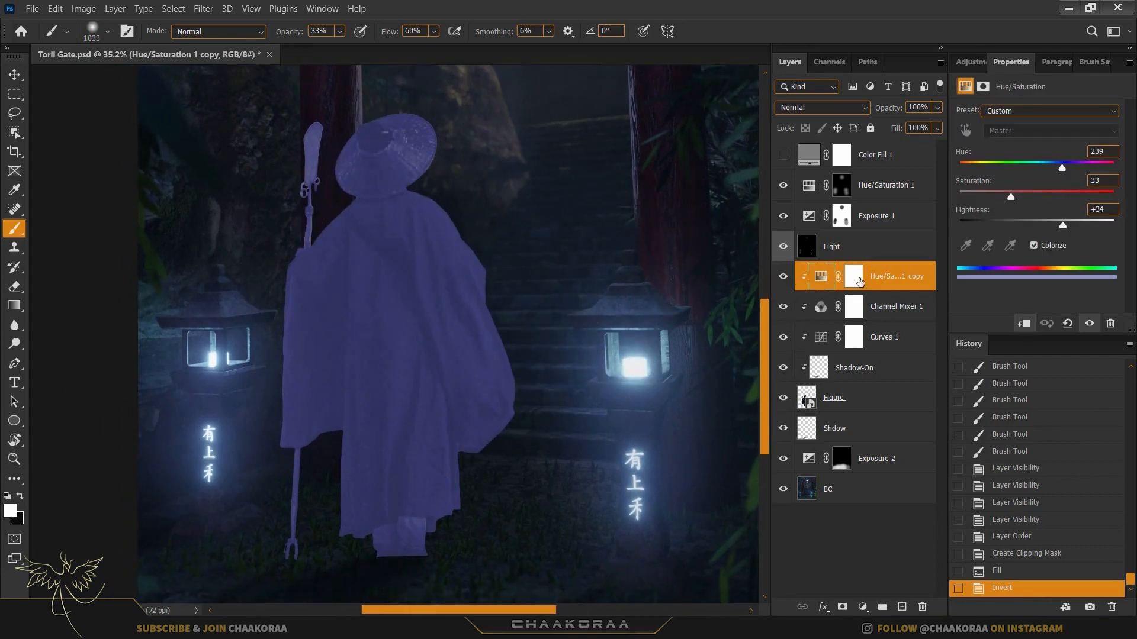
pyautogui.click(821, 277)
pyautogui.moveTo(1012, 194); pyautogui.dragTo(1081, 229)
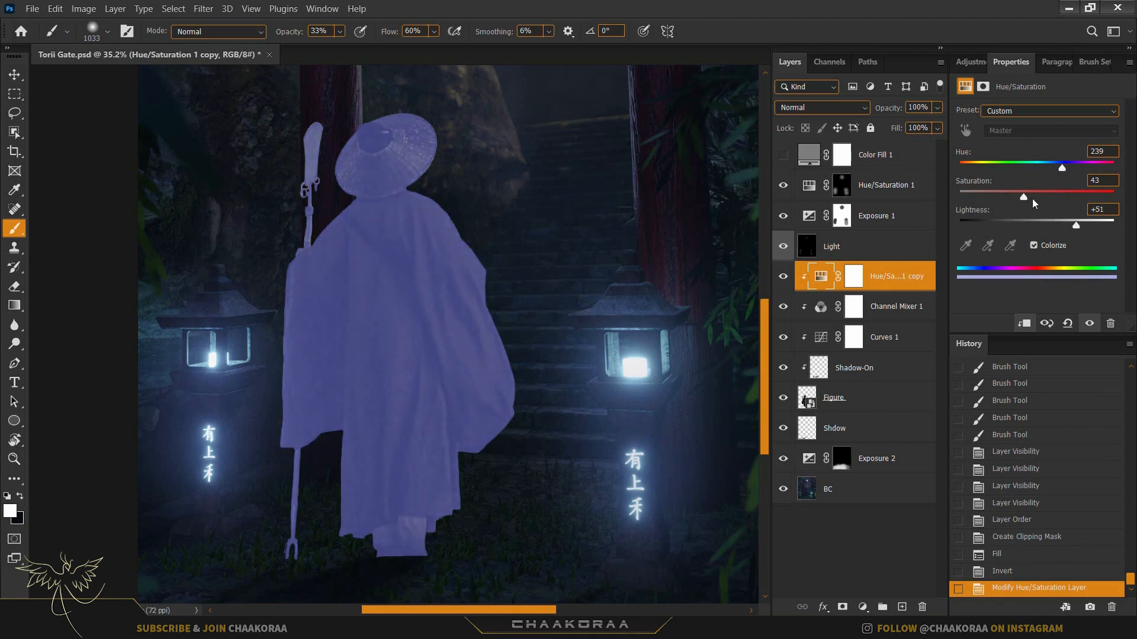
pyautogui.moveTo(1039, 198); pyautogui.dragTo(1029, 197)
pyautogui.moveTo(1077, 227); pyautogui.dragTo(1083, 228)
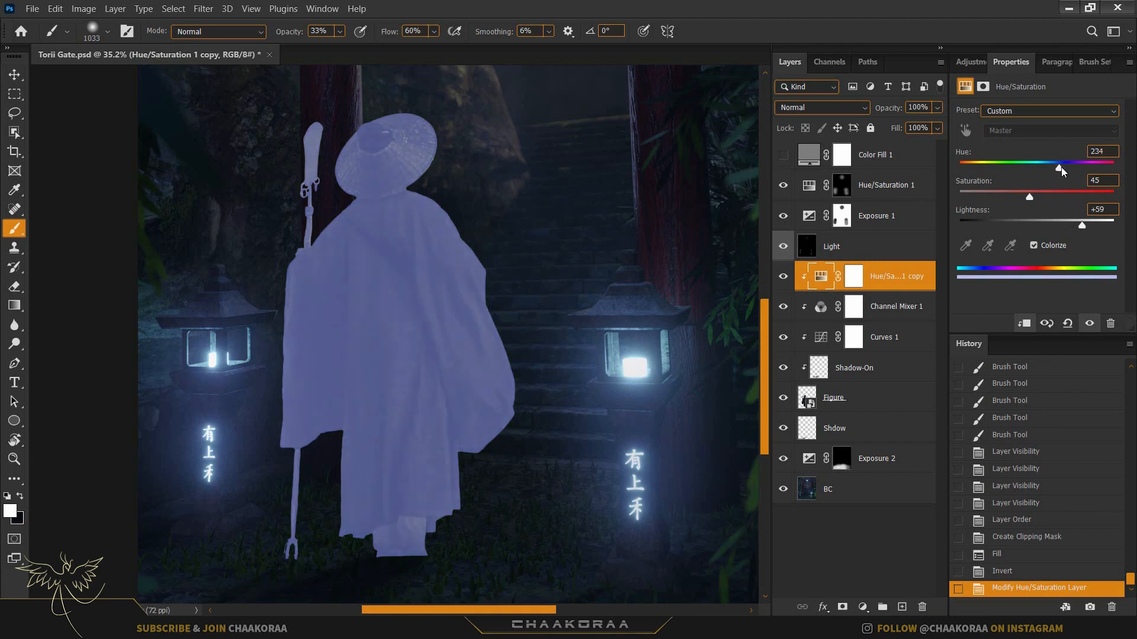
pyautogui.moveTo(1063, 170); pyautogui.dragTo(1064, 170)
pyautogui.moveTo(1066, 171); pyautogui.dragTo(1064, 170)
pyautogui.moveTo(1064, 171); pyautogui.dragTo(1066, 170)
pyautogui.click(828, 309)
pyautogui.click(829, 337)
pyautogui.click(824, 283)
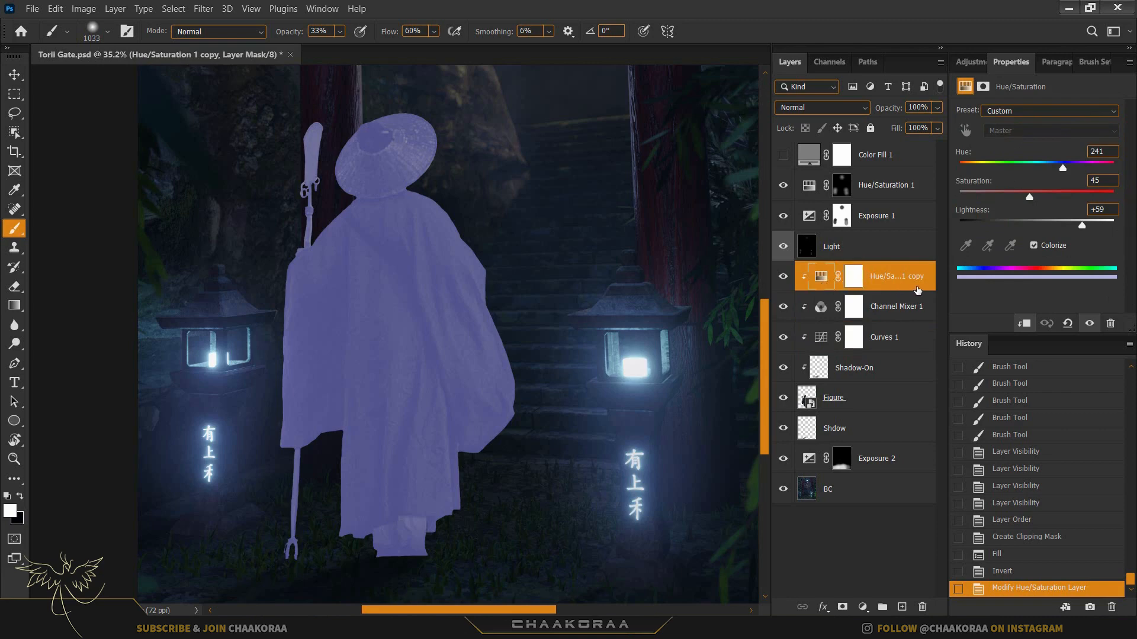
# - Open the clipped Hue/Saturation copy's blending options and raise the Blend If Underlying Layer black point to 46
pyautogui.doubleClick(919, 280)
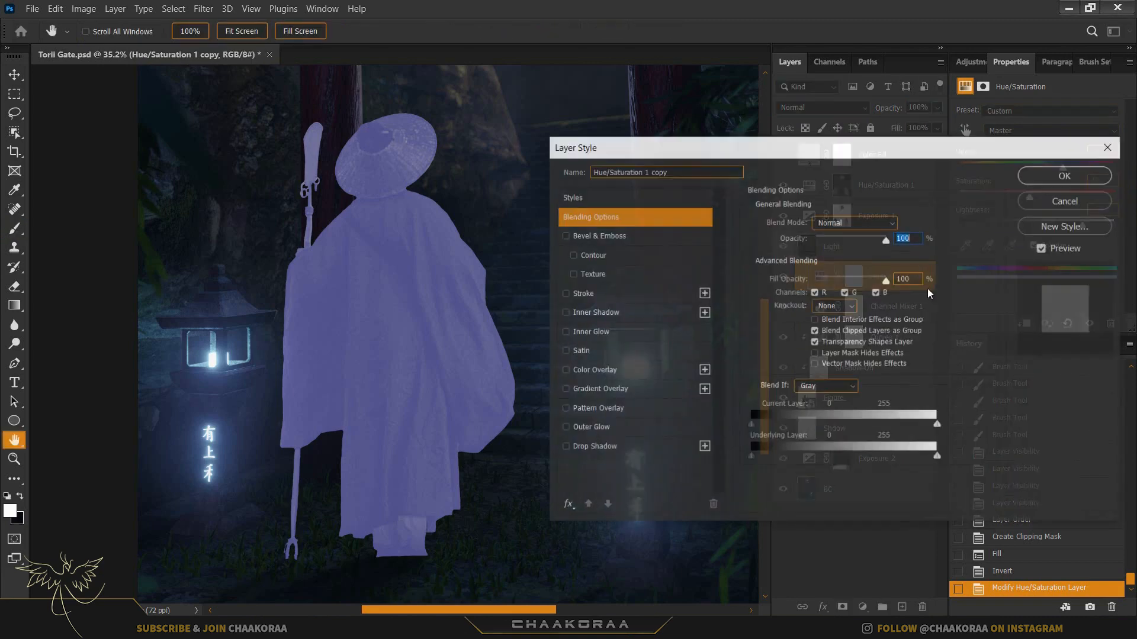
pyautogui.moveTo(808, 168); pyautogui.dragTo(614, 178)
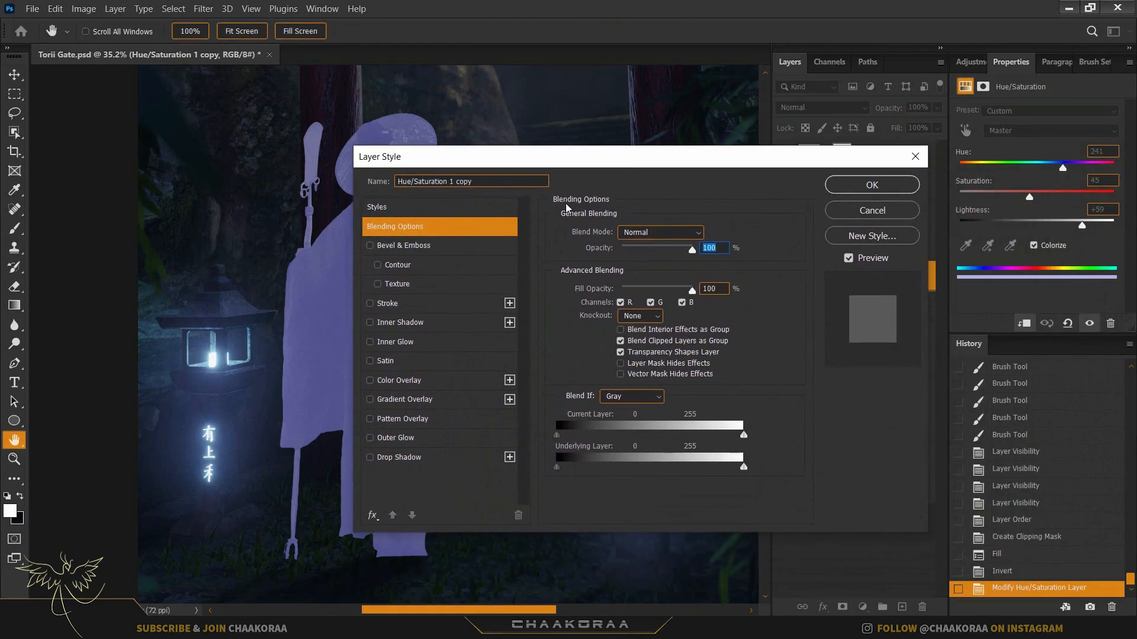
pyautogui.moveTo(526, 166); pyautogui.dragTo(763, 144)
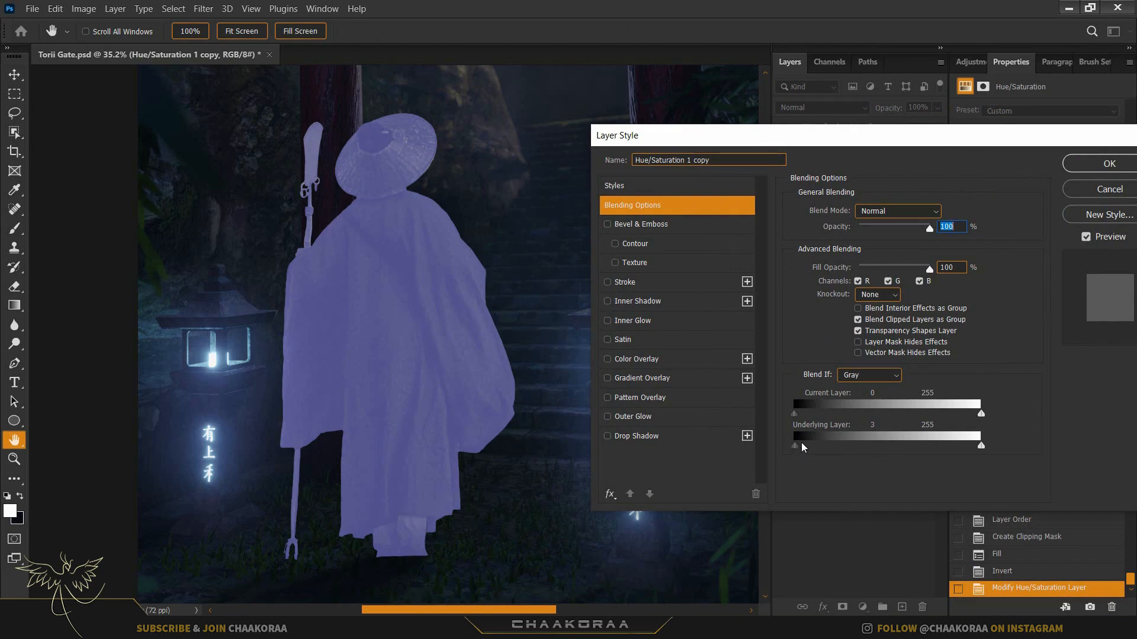
pyautogui.moveTo(802, 447); pyautogui.dragTo(830, 448)
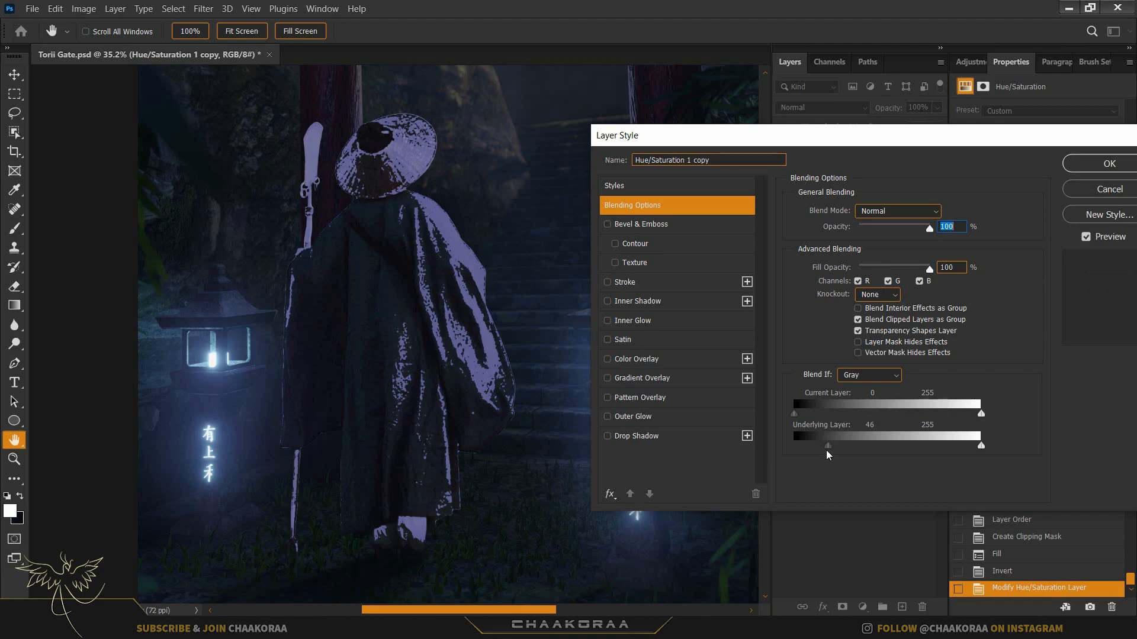
pyautogui.scroll(3, 444, 229)
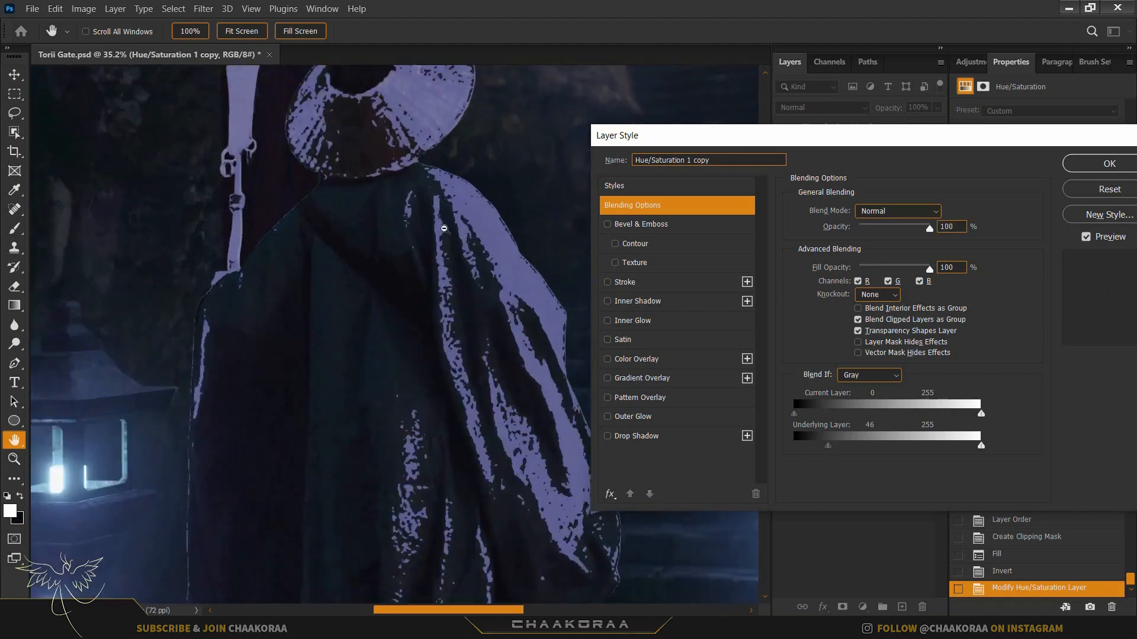
pyautogui.scroll(5, 444, 229)
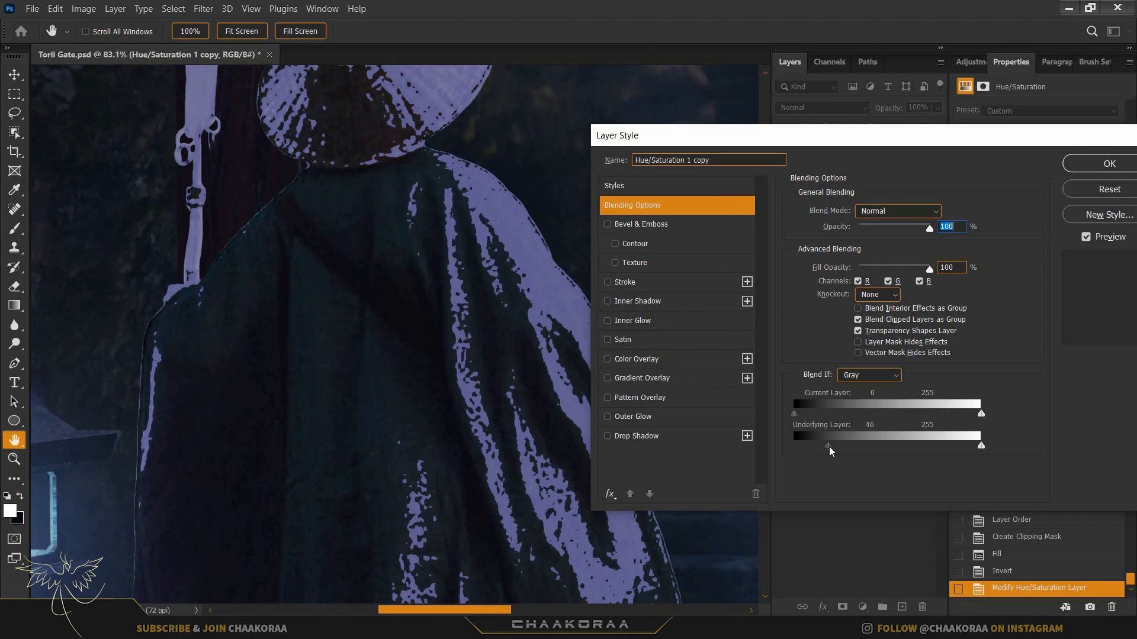
# - Split the Underlying Layer black point to 43 / 58 for a softer transition on the cloak and apply the layer style
pyautogui.moveTo(829, 447)
pyautogui.mouseDown()
pyautogui.moveTo(846, 450)
pyautogui.moveTo(822, 450)
pyautogui.mouseUp()
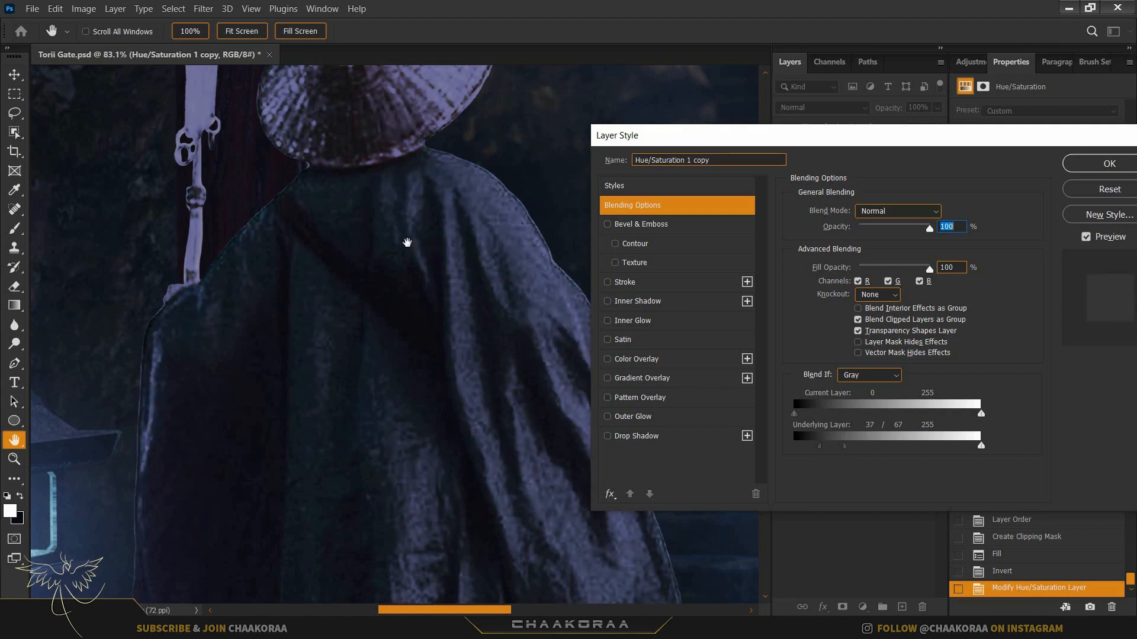
pyautogui.moveTo(458, 259); pyautogui.dragTo(409, 265)
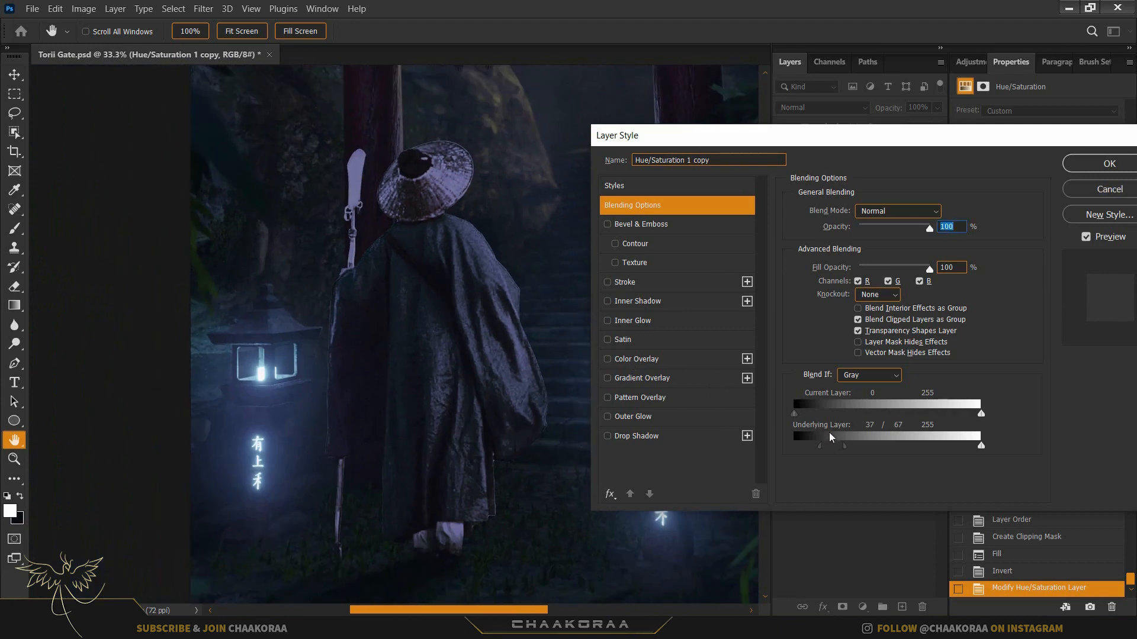
pyautogui.moveTo(845, 449); pyautogui.dragTo(863, 450)
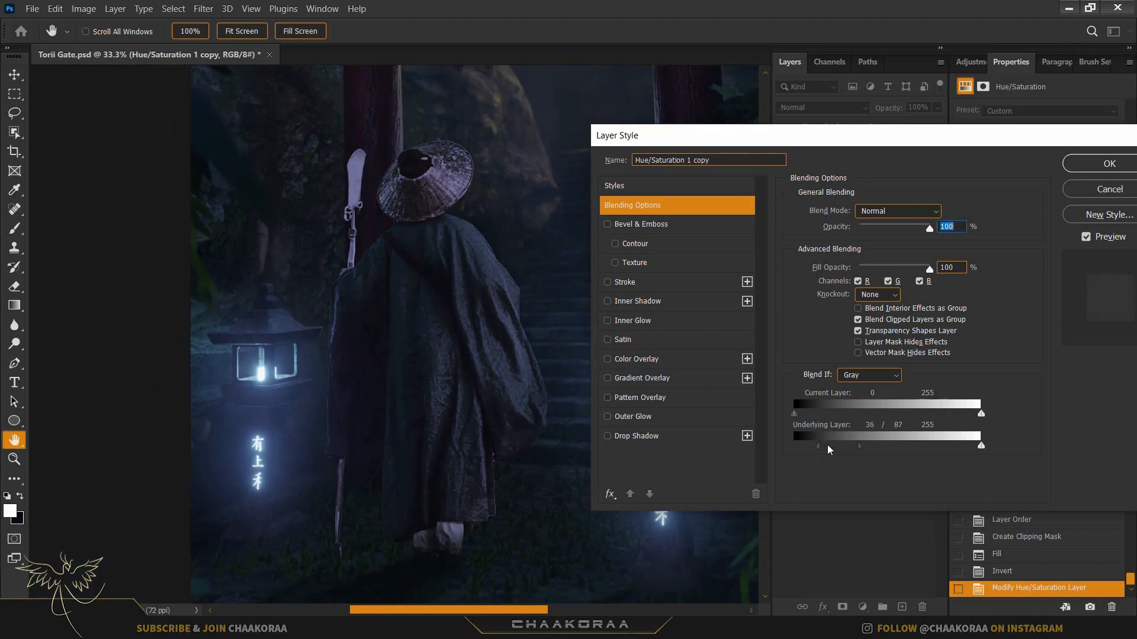
pyautogui.moveTo(828, 450); pyautogui.dragTo(821, 447)
pyautogui.moveTo(826, 450)
pyautogui.mouseDown()
pyautogui.moveTo(881, 449)
pyautogui.moveTo(840, 454)
pyautogui.mouseUp()
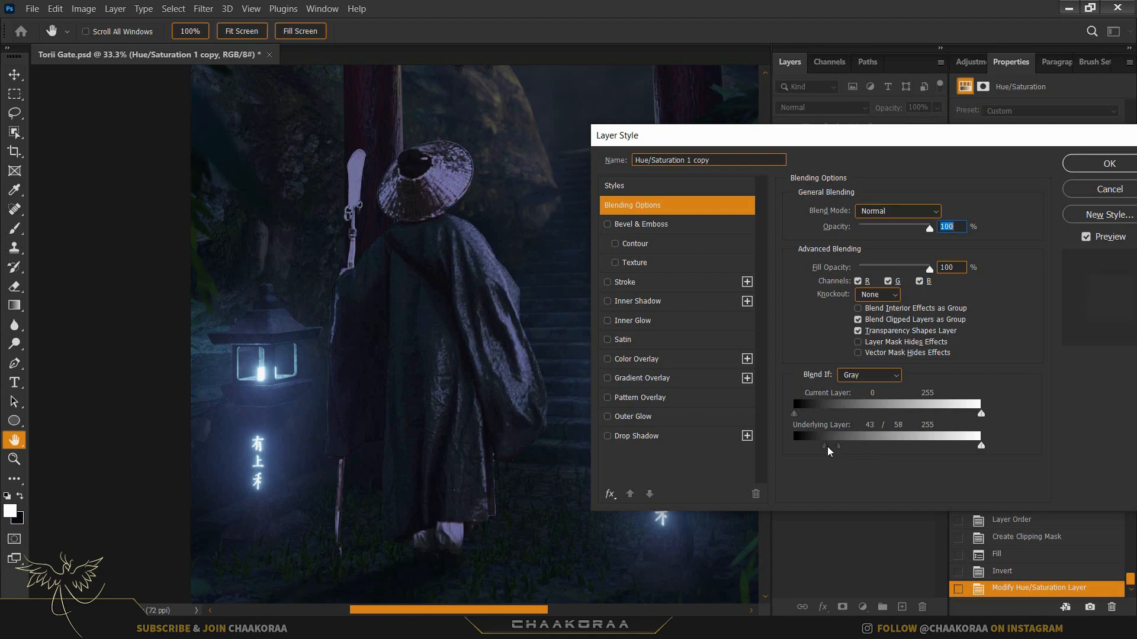
pyautogui.moveTo(822, 450); pyautogui.dragTo(828, 452)
pyautogui.moveTo(894, 149); pyautogui.dragTo(614, 301)
pyautogui.click(807, 320)
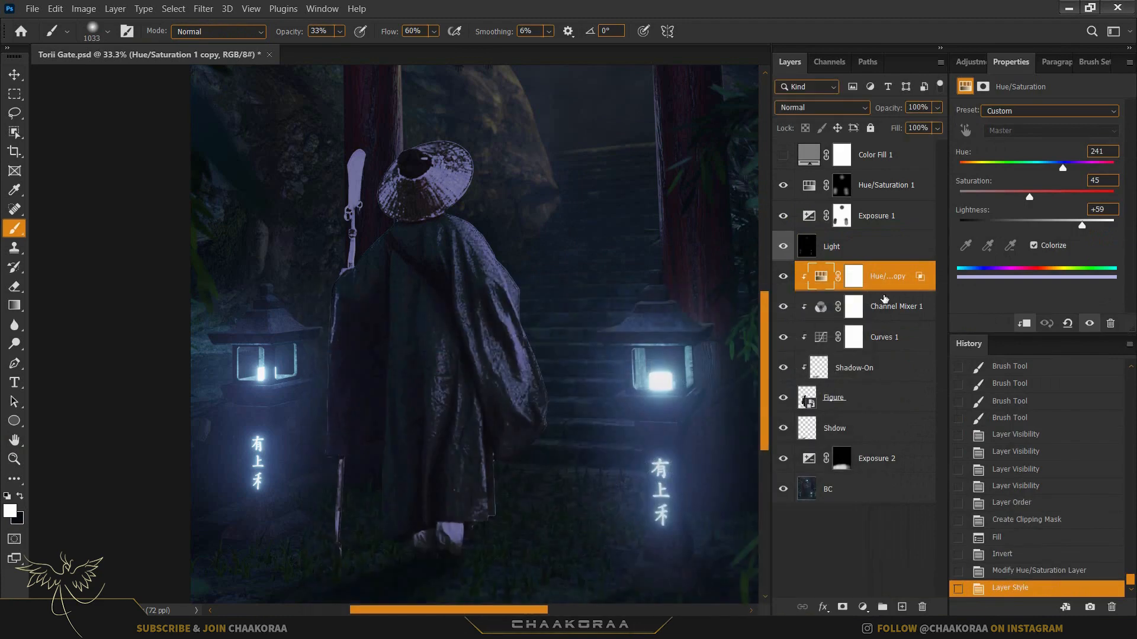
# - Preview other blend modes on the Hue/Saturation copy, keep Normal, and invert its mask to black
pyautogui.click(823, 108)
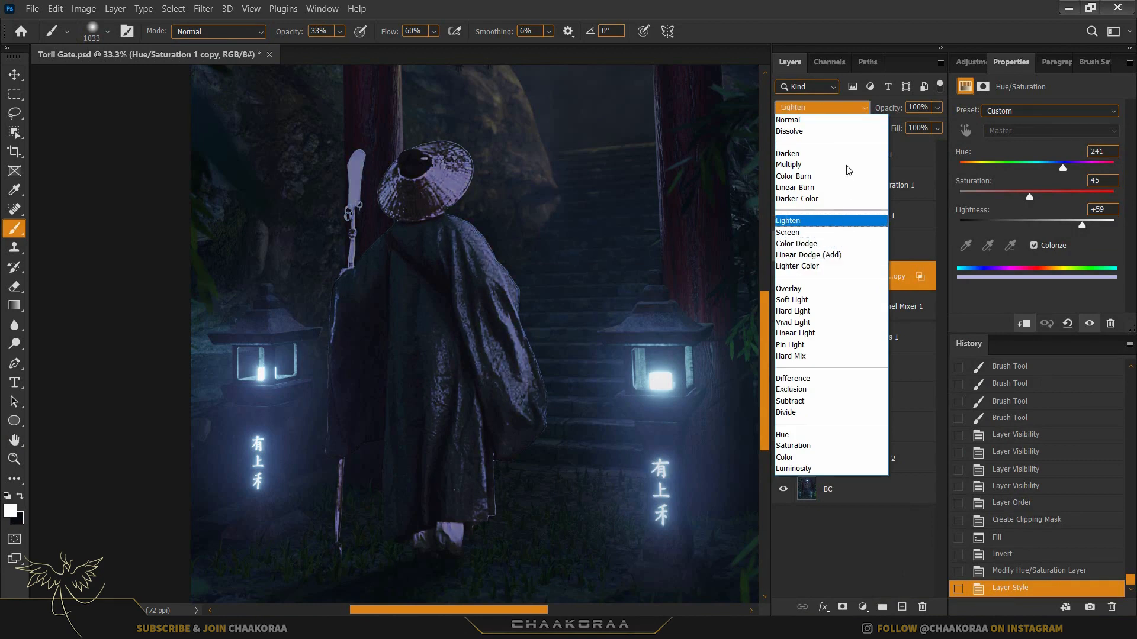
pyautogui.click(845, 117)
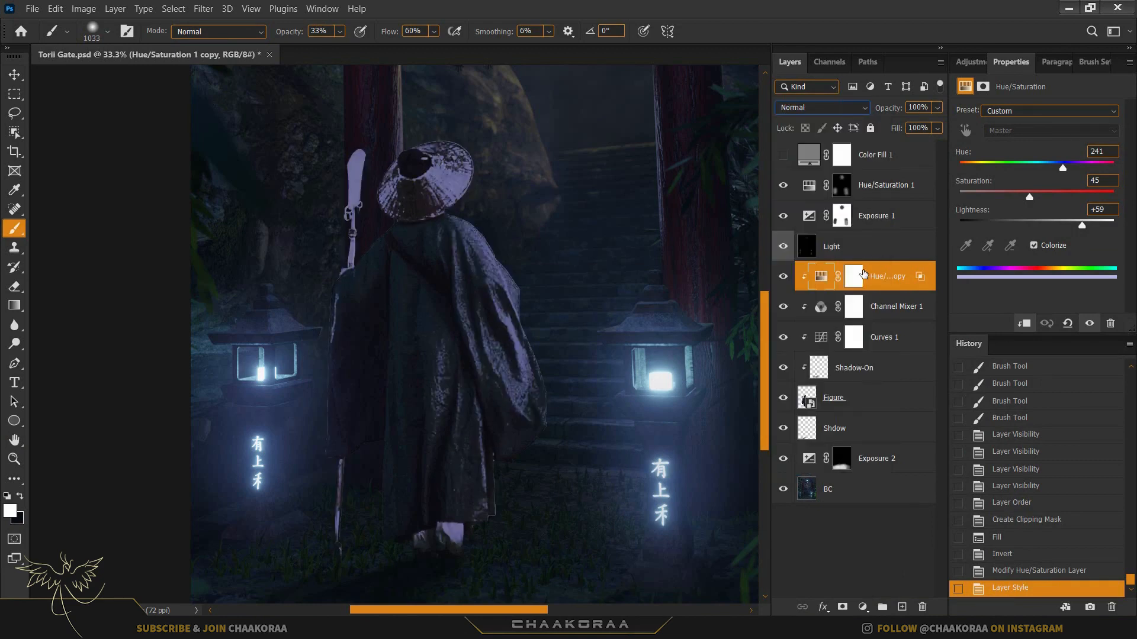
pyautogui.click(864, 274)
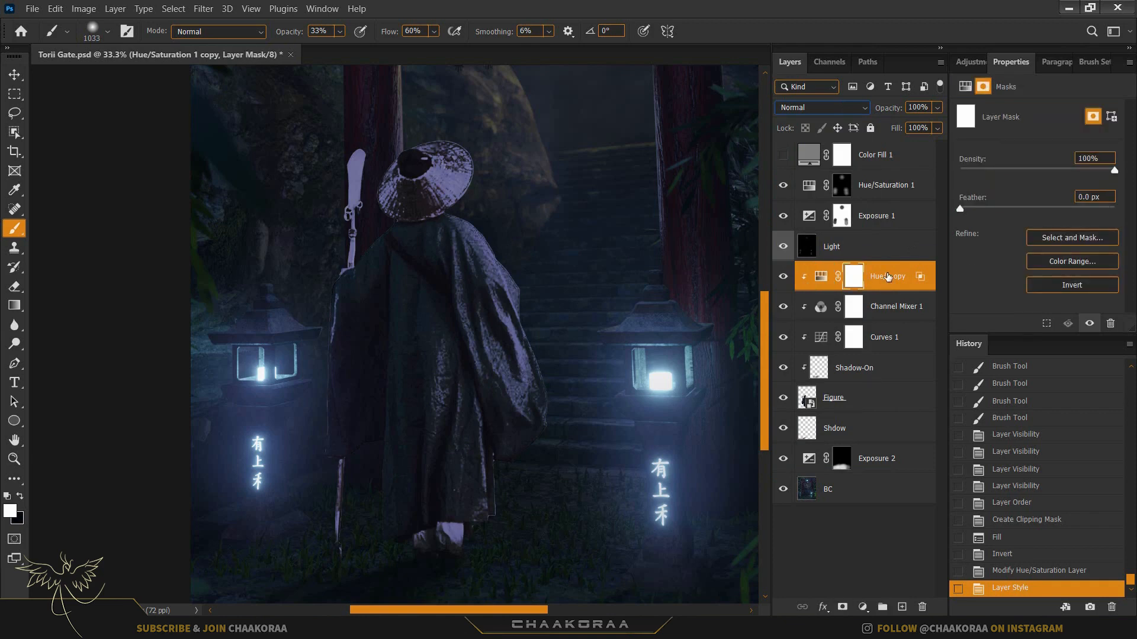
pyautogui.hotkey('ctrl', 'i')
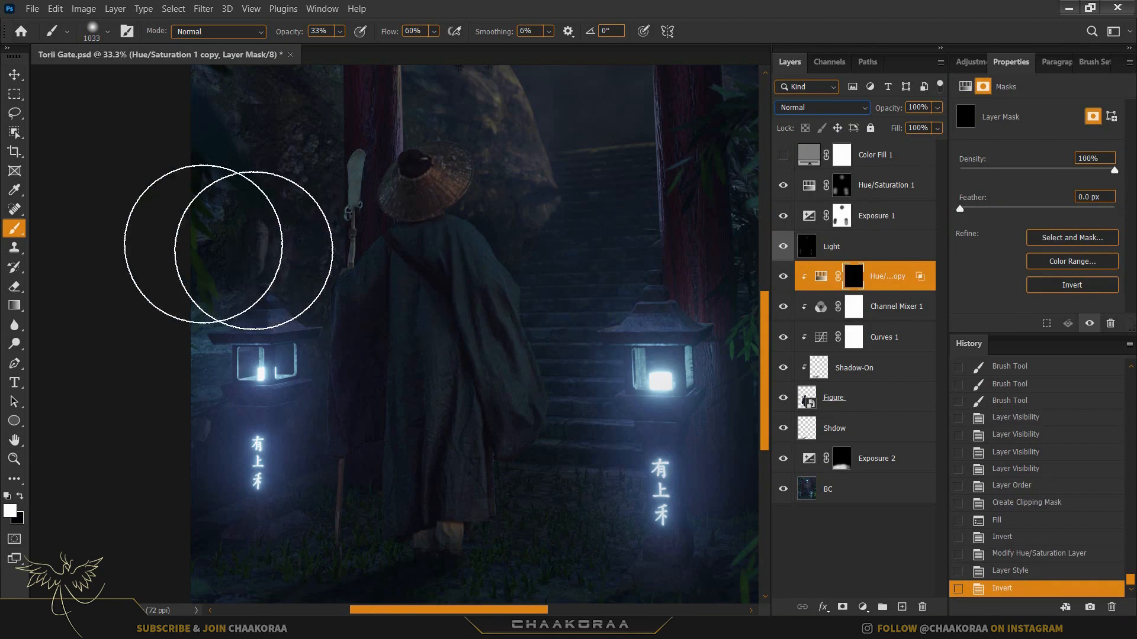
# - Paint white on the Hue/Saturation copy's mask with a soft brush of about 413 px along the cloak's right side and sleeve
pyautogui.moveTo(550, 270)
pyautogui.mouseDown()
pyautogui.moveTo(577, 270)
pyautogui.moveTo(624, 385)
pyautogui.moveTo(538, 381)
pyautogui.mouseUp()
pyautogui.hotkey('ctrl', 'z')
pyautogui.scroll(3, 588, 367)
pyautogui.moveTo(553, 384); pyautogui.dragTo(585, 504)
pyautogui.moveTo(595, 486); pyautogui.dragTo(605, 180)
pyautogui.moveTo(507, 309); pyautogui.dragTo(525, 267)
pyautogui.moveTo(537, 240); pyautogui.dragTo(560, 523)
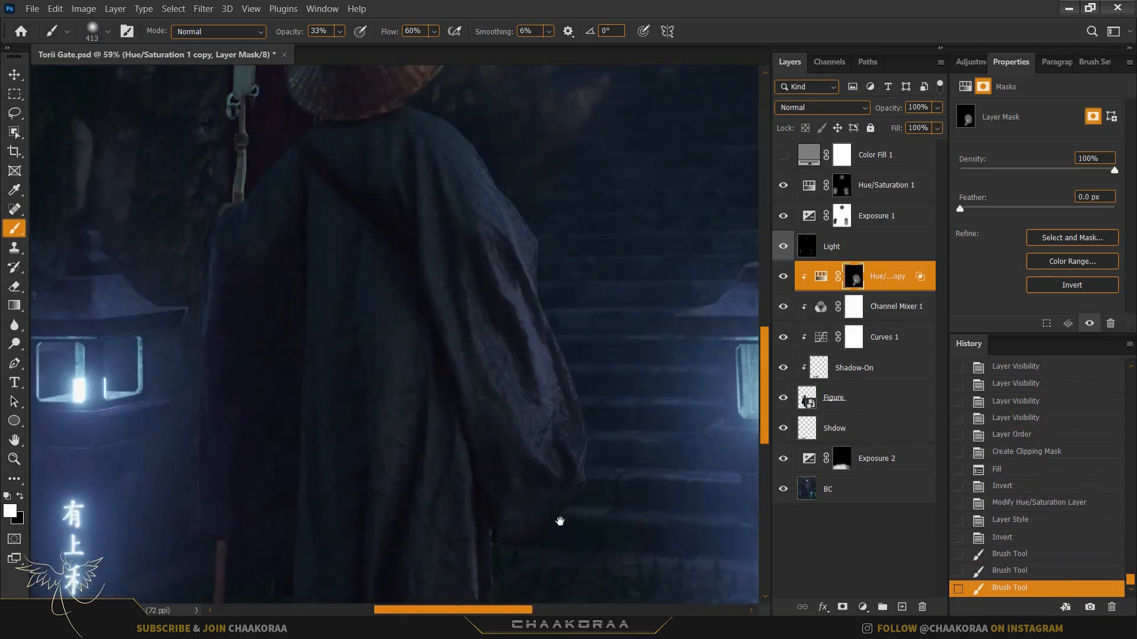
pyautogui.moveTo(511, 189)
pyautogui.mouseDown()
pyautogui.moveTo(473, 137)
pyautogui.moveTo(515, 343)
pyautogui.mouseUp()
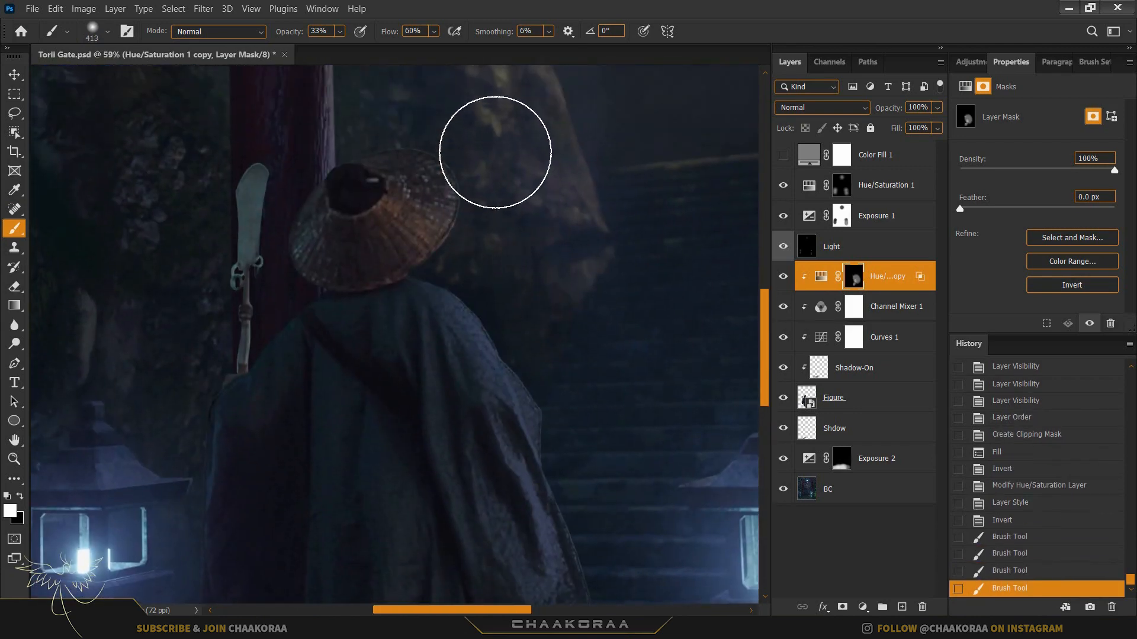
# - Reveal the glow on the mask over the right side of the straw hat and the figure's right shoulder
pyautogui.moveTo(489, 274)
pyautogui.mouseDown()
pyautogui.moveTo(468, 201)
pyautogui.moveTo(538, 256)
pyautogui.mouseUp()
pyautogui.moveTo(419, 145); pyautogui.dragTo(493, 182)
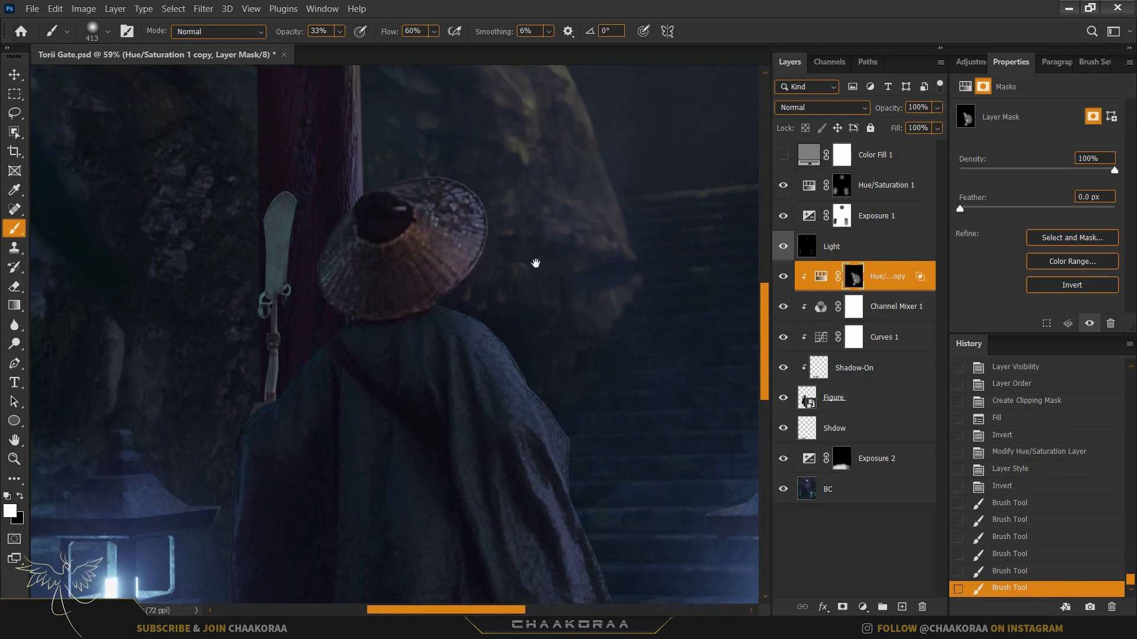
pyautogui.moveTo(535, 261); pyautogui.dragTo(585, 244)
pyautogui.moveTo(406, 235)
pyautogui.mouseDown()
pyautogui.moveTo(592, 261)
pyautogui.moveTo(616, 290)
pyautogui.mouseUp()
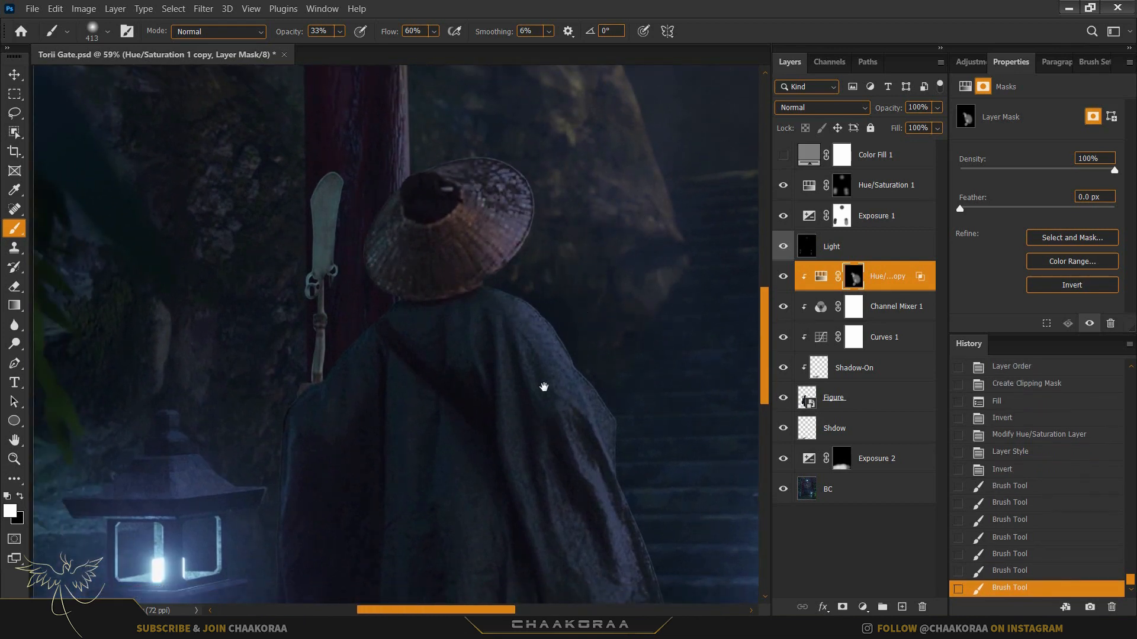
pyautogui.moveTo(543, 385)
pyautogui.mouseDown()
pyautogui.moveTo(545, 254)
pyautogui.moveTo(523, 270)
pyautogui.moveTo(584, 442)
pyautogui.mouseUp()
pyautogui.moveTo(515, 215); pyautogui.dragTo(602, 458)
pyautogui.hotkey('ctrl', '0')
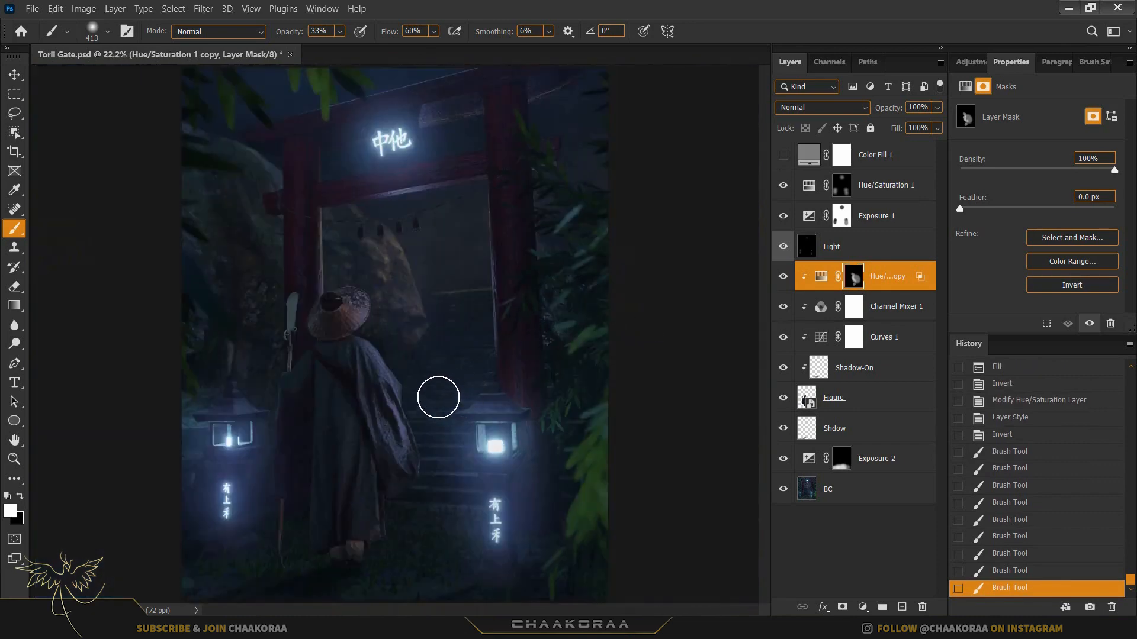
# - Undo the last mask strokes and repaint the cloak's right edge facing the lantern with a brush of about 788 px
pyautogui.moveTo(438, 398); pyautogui.dragTo(463, 397)
pyautogui.hotkey('ctrl', 'z')
pyautogui.scroll(3, 437, 395)
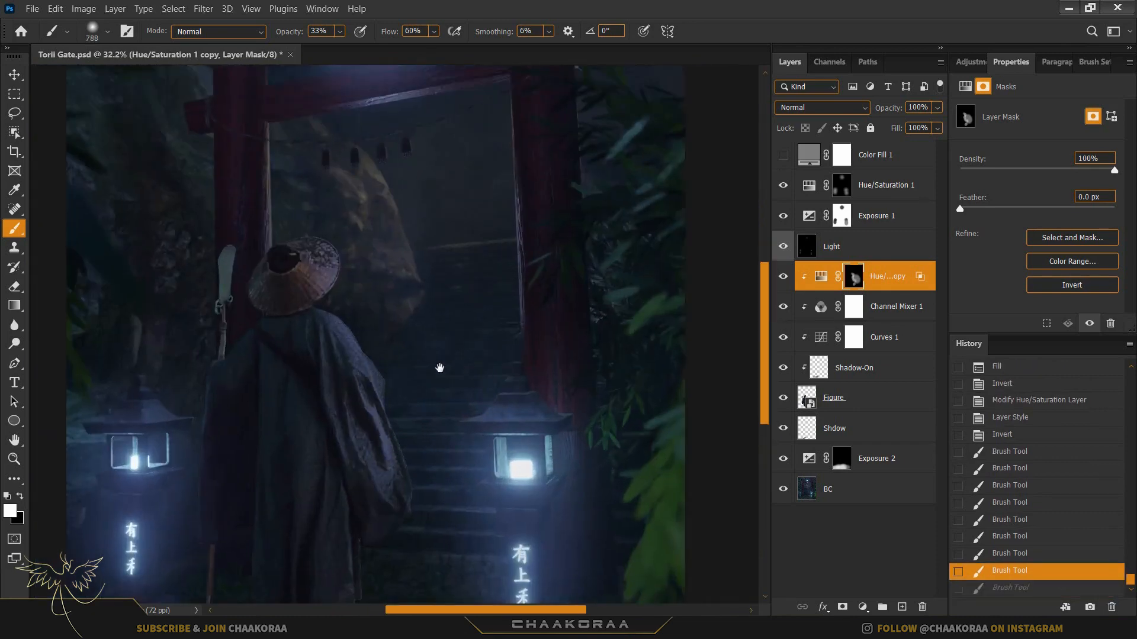
pyautogui.scroll(3, 440, 368)
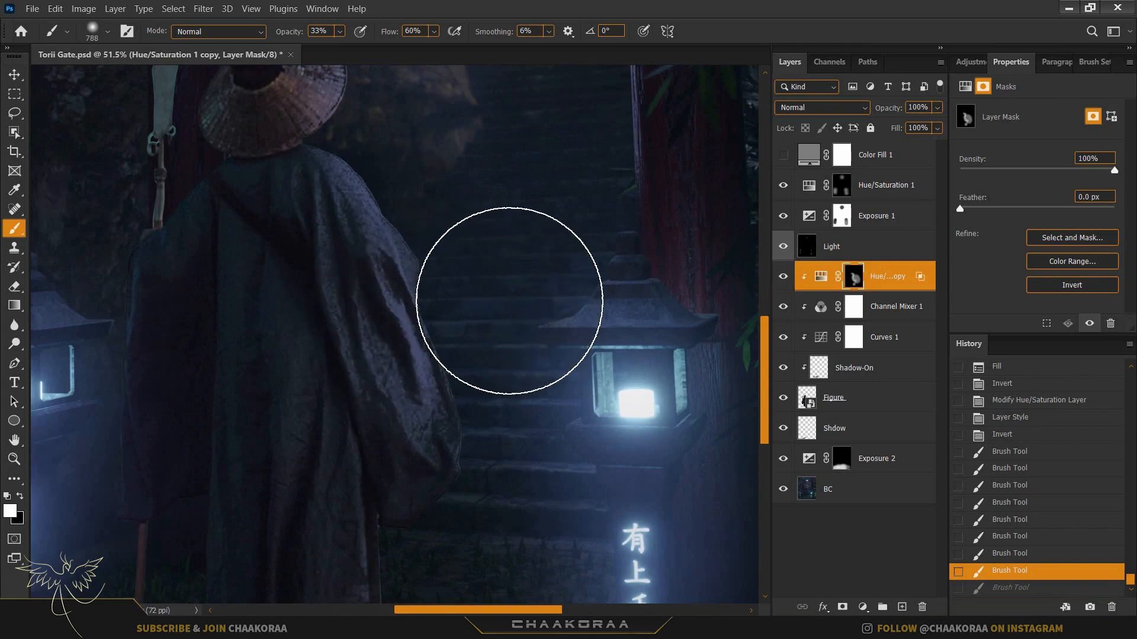
pyautogui.hotkey('ctrl', 'z')
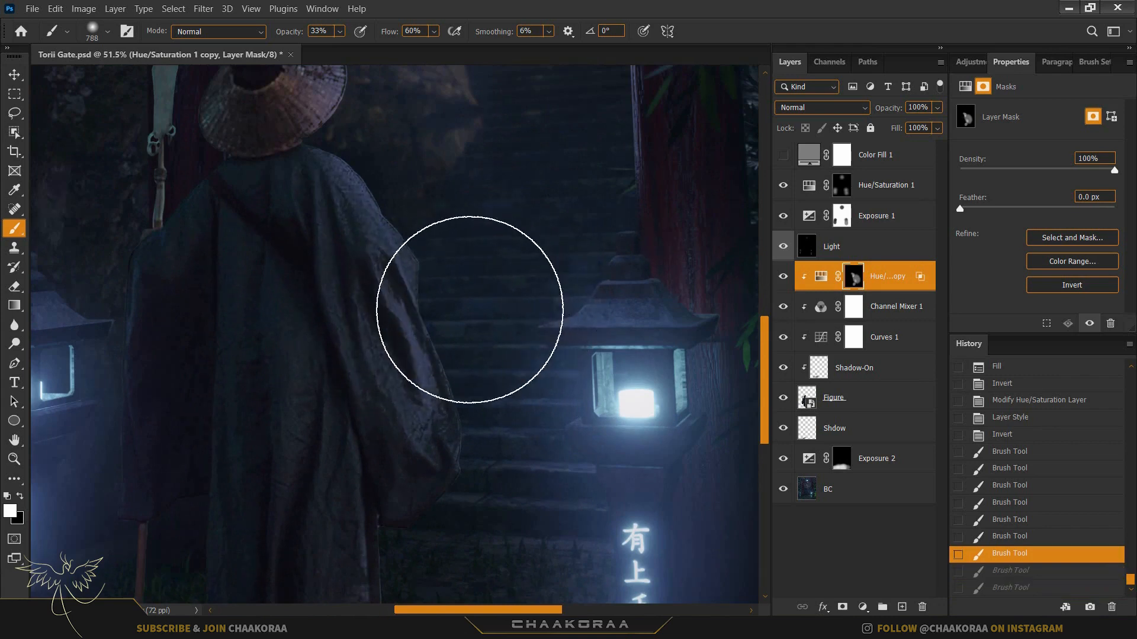
pyautogui.click(474, 177)
pyautogui.click(487, 177)
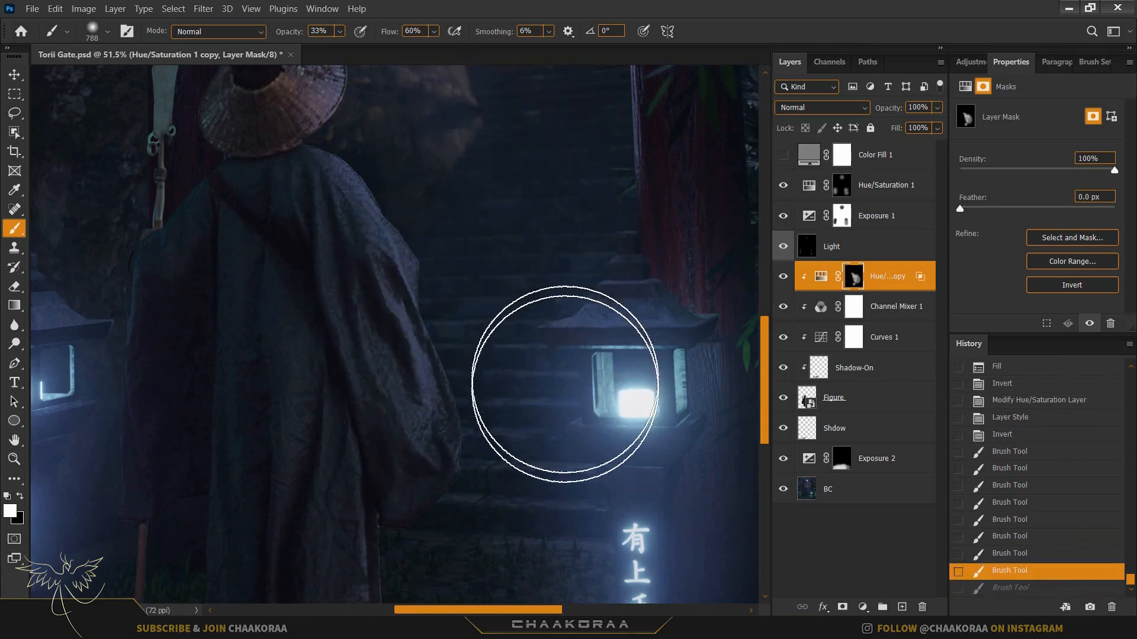
pyautogui.moveTo(528, 431); pyautogui.dragTo(668, 190)
pyautogui.moveTo(439, 379); pyautogui.dragTo(593, 611)
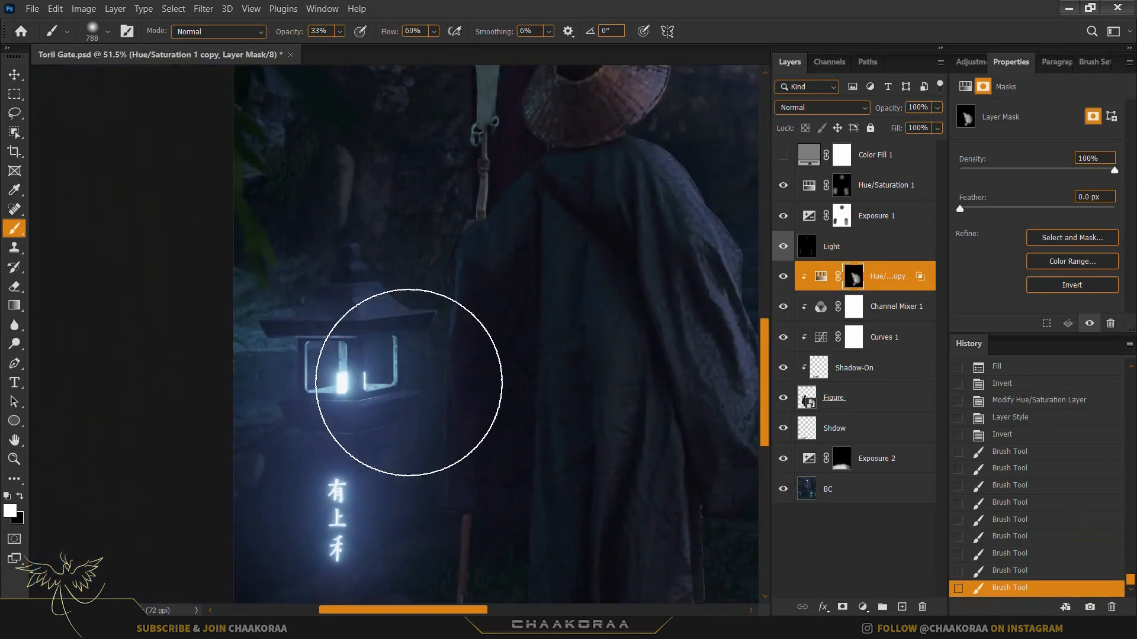
# - Paint white on the mask along the cloak's left edge, the staff's blade and the hat's left rim, using a 322 px brush for detail
pyautogui.moveTo(358, 450)
pyautogui.mouseDown()
pyautogui.moveTo(353, 377)
pyautogui.moveTo(266, 469)
pyautogui.mouseUp()
pyautogui.moveTo(436, 346); pyautogui.dragTo(439, 469)
pyautogui.moveTo(451, 227); pyautogui.dragTo(381, 225)
pyautogui.moveTo(434, 185); pyautogui.dragTo(451, 178)
pyautogui.moveTo(438, 276)
pyautogui.mouseDown()
pyautogui.moveTo(457, 395)
pyautogui.moveTo(504, 315)
pyautogui.mouseUp()
pyautogui.moveTo(534, 124)
pyautogui.mouseDown()
pyautogui.moveTo(553, 157)
pyautogui.moveTo(553, 135)
pyautogui.mouseUp()
pyautogui.moveTo(509, 385); pyautogui.dragTo(505, 445)
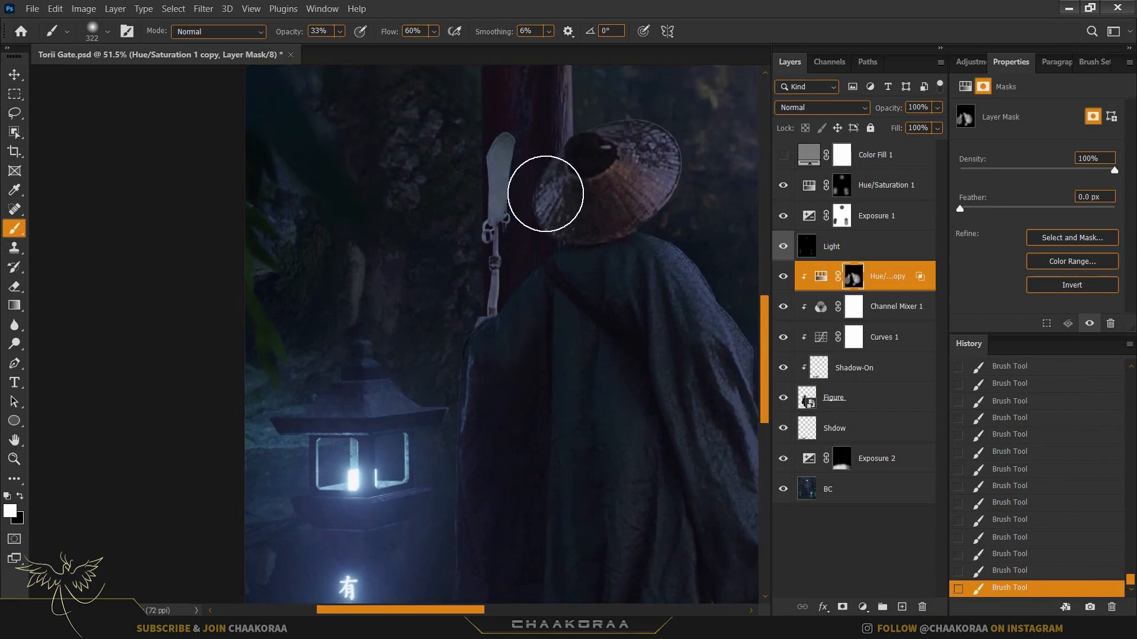
# - Reveal the glow on the lower staff with a 96 px brush and inspect the cloak's lower edges and right sleeve
pyautogui.scroll(-3, 570, 321)
pyautogui.scroll(-2, 571, 322)
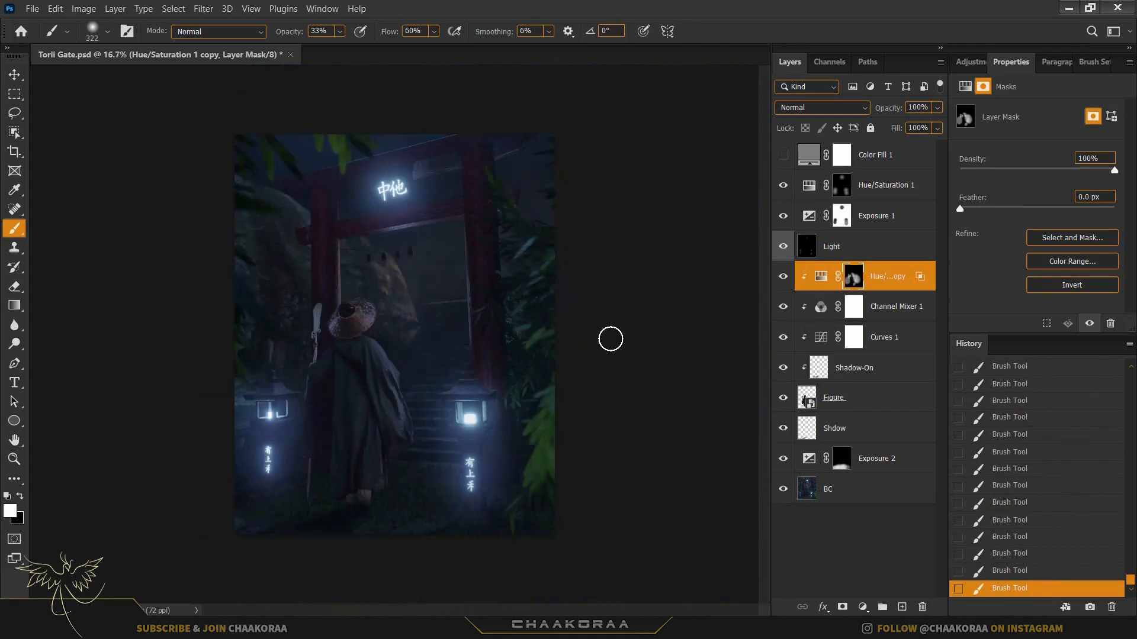
pyautogui.scroll(4, 436, 405)
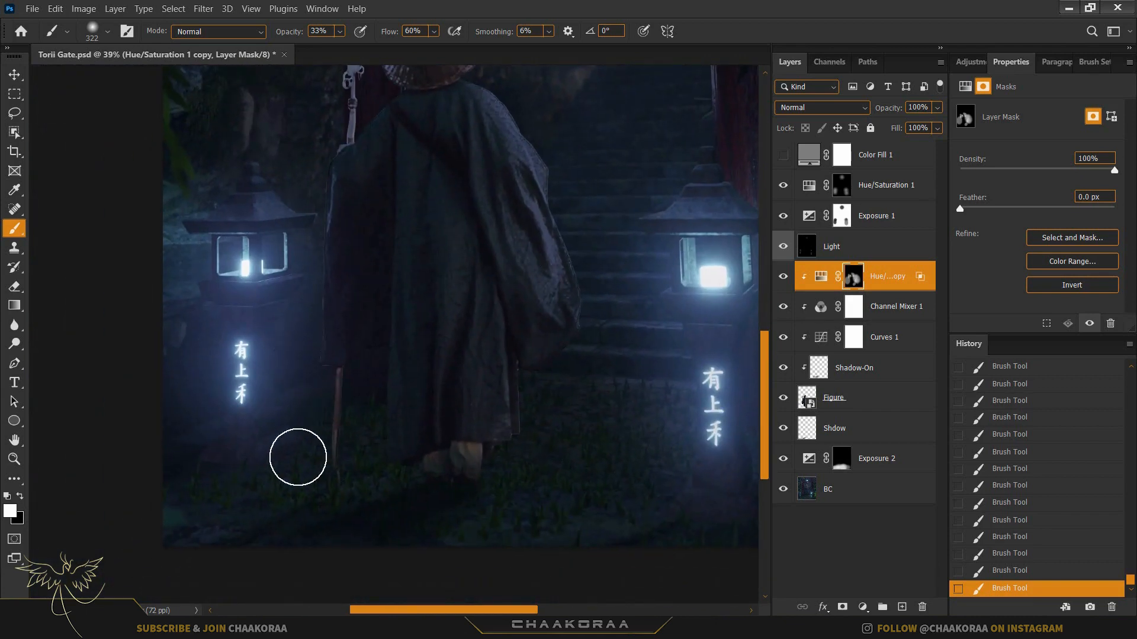
pyautogui.scroll(5, 311, 415)
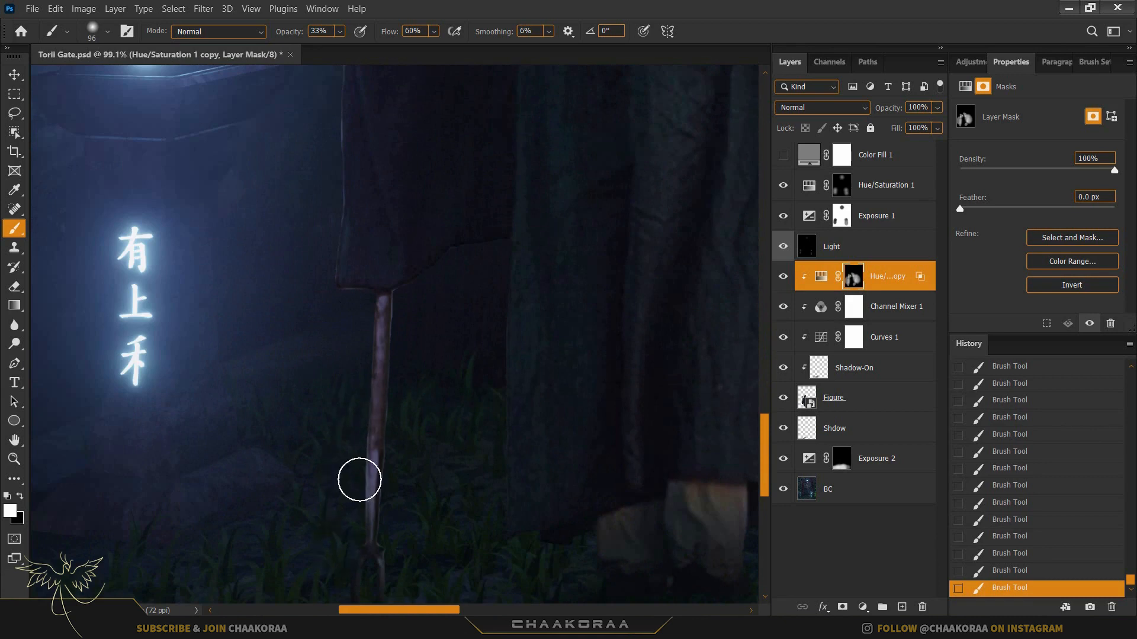
pyautogui.moveTo(508, 327); pyautogui.dragTo(505, 304)
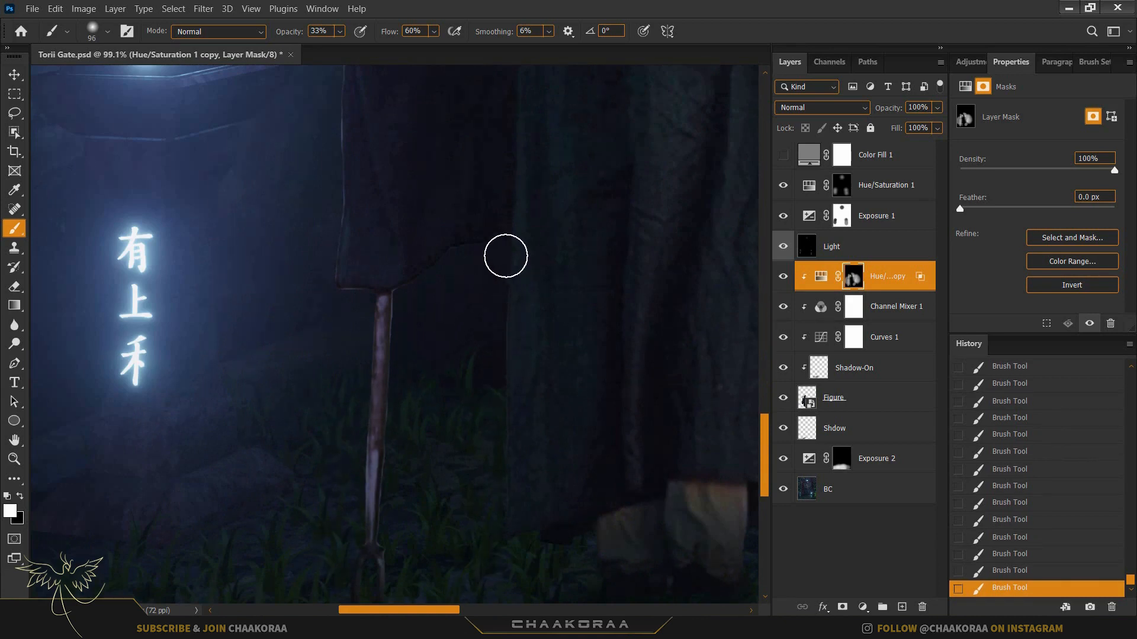
pyautogui.moveTo(452, 333); pyautogui.dragTo(196, 461)
pyautogui.moveTo(535, 312); pyautogui.dragTo(201, 503)
pyautogui.moveTo(507, 332); pyautogui.dragTo(520, 297)
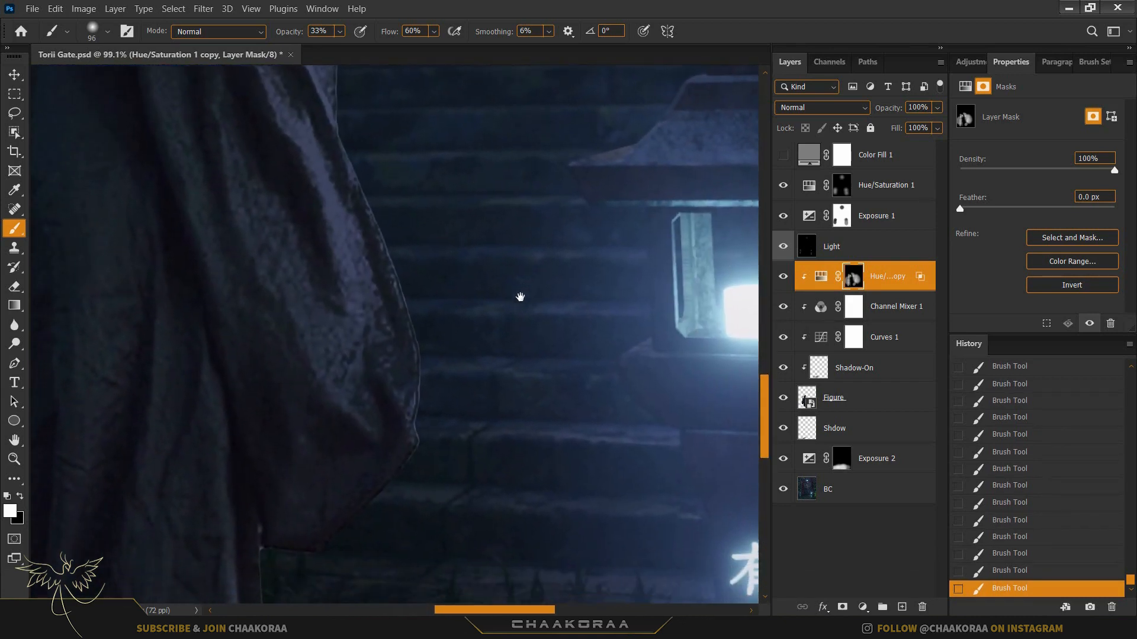
pyautogui.moveTo(403, 274); pyautogui.dragTo(489, 275)
# - Change the Hue/Saturation copy's Blend If Underlying Layer black point split to 28 / 75 and apply it
pyautogui.doubleClick(923, 284)
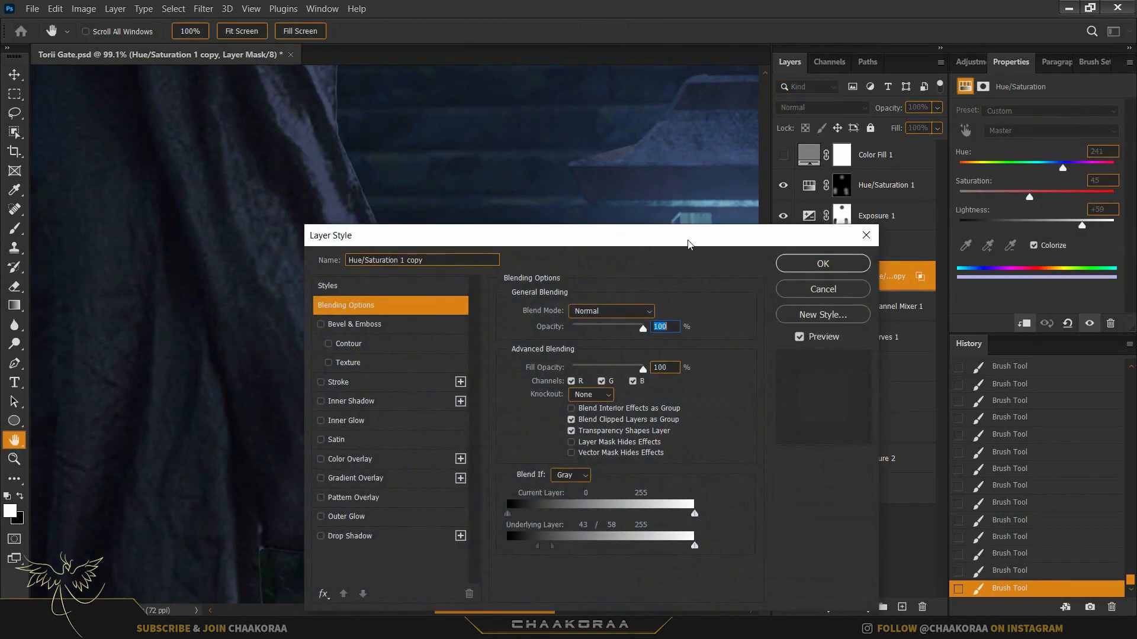
pyautogui.moveTo(687, 245); pyautogui.dragTo(928, 145)
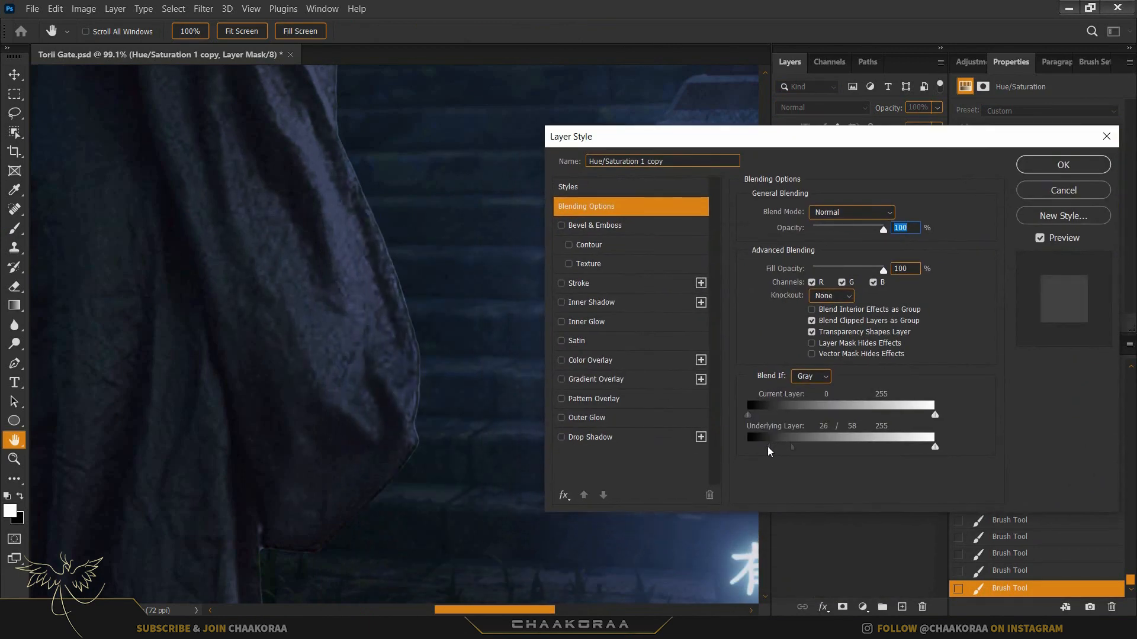
pyautogui.moveTo(770, 453); pyautogui.dragTo(804, 450)
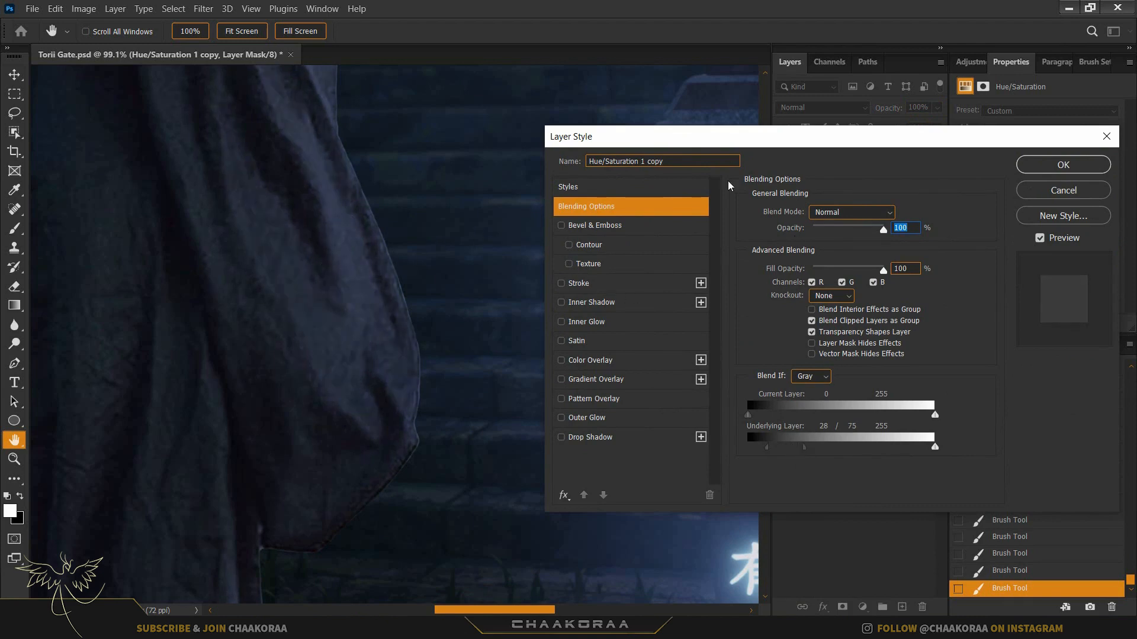
pyautogui.click(1047, 168)
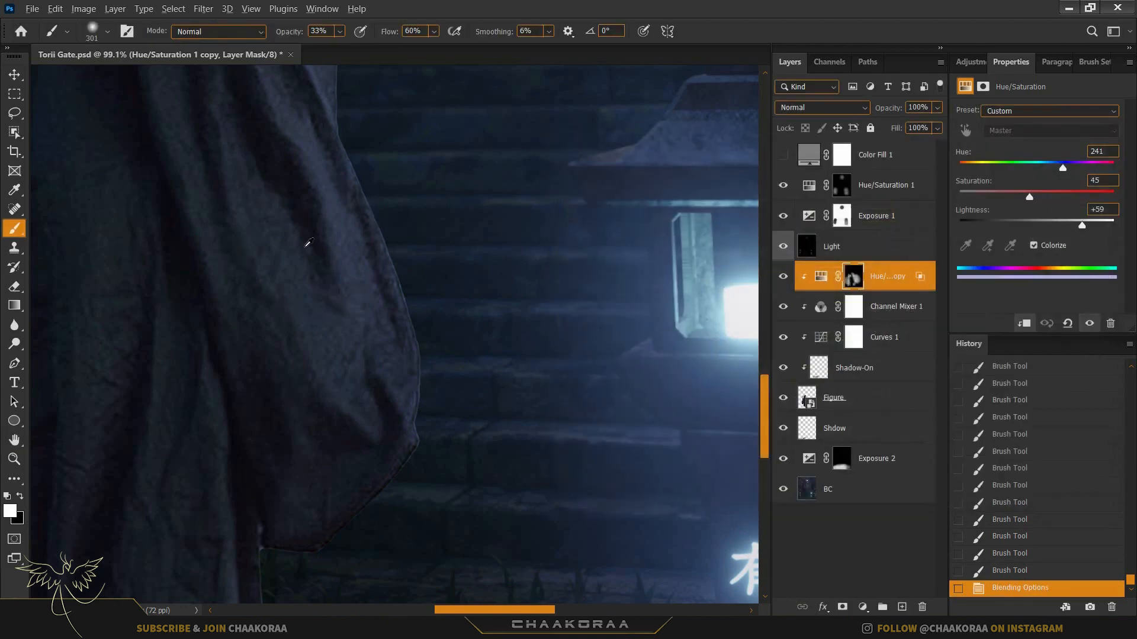
# - Add a Solid Color fill layer in a bright blue of hue about 210° directly above the Hue/Saturation copy
pyautogui.scroll(-5, 315, 246)
pyautogui.scroll(2, 316, 245)
pyautogui.moveTo(325, 267)
pyautogui.mouseDown()
pyautogui.moveTo(510, 434)
pyautogui.moveTo(520, 365)
pyautogui.moveTo(493, 355)
pyautogui.moveTo(403, 363)
pyautogui.mouseUp()
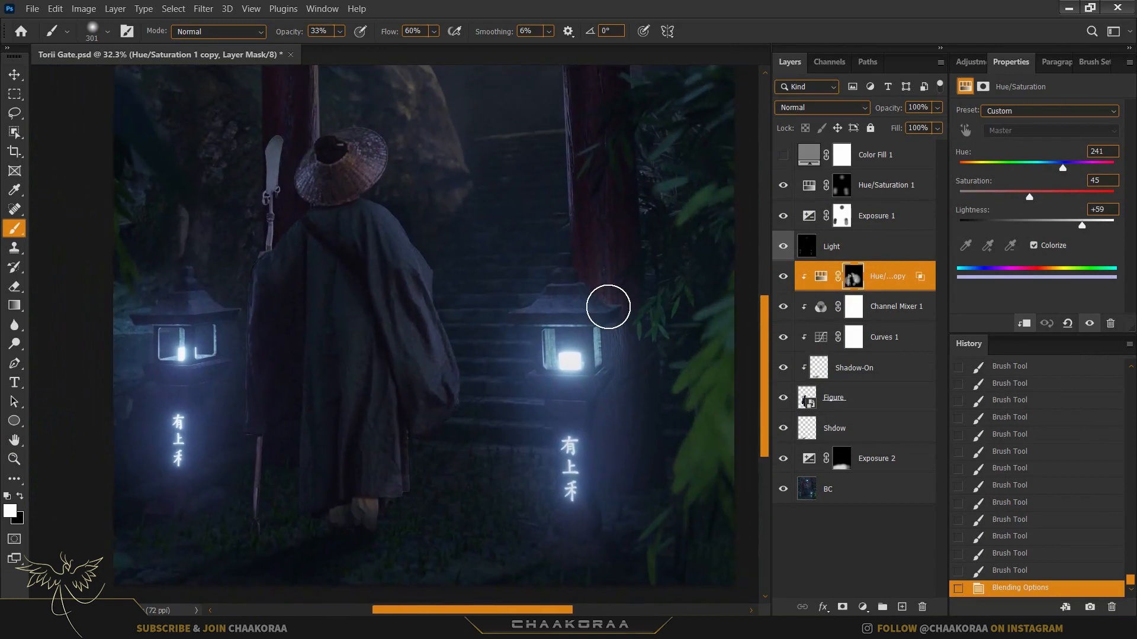
pyautogui.click(864, 607)
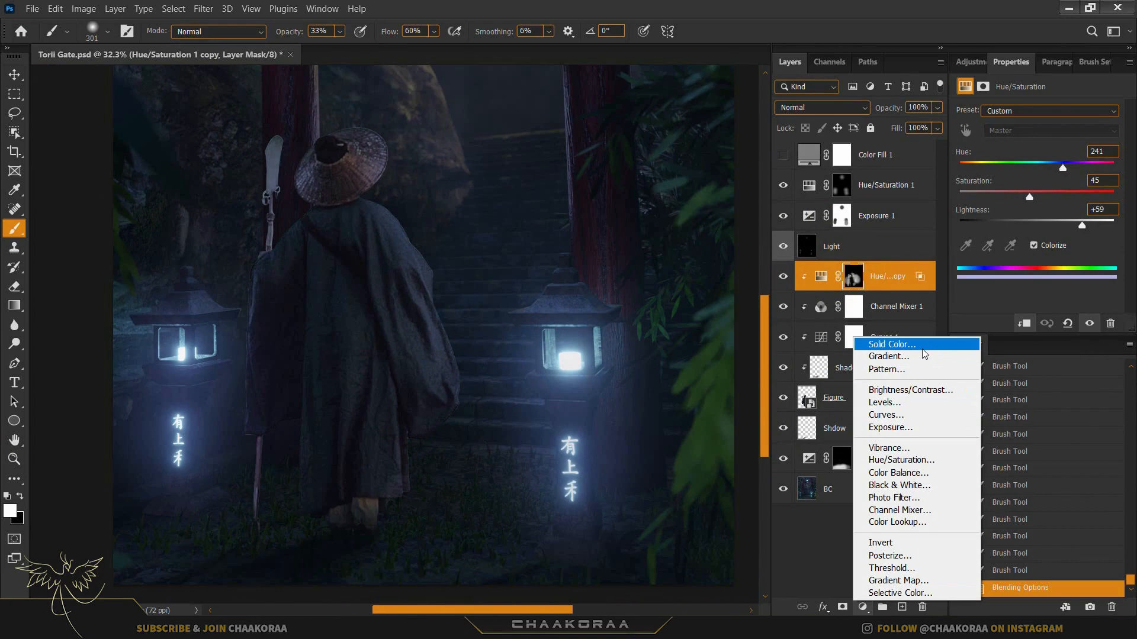
pyautogui.click(906, 344)
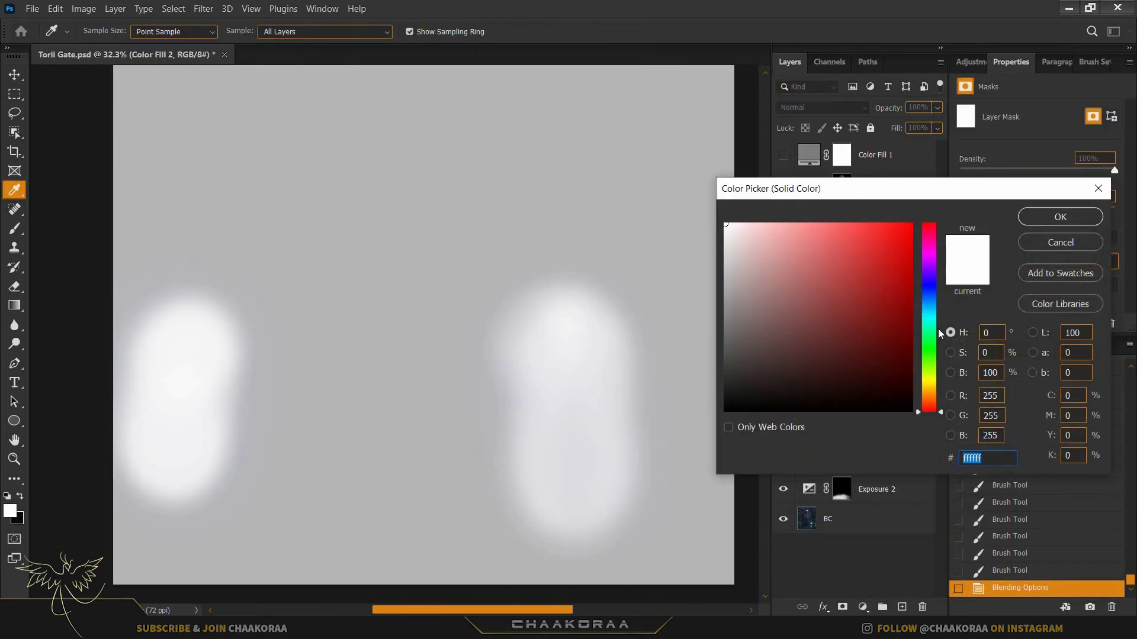
pyautogui.moveTo(940, 335); pyautogui.dragTo(940, 303)
pyautogui.click(898, 239)
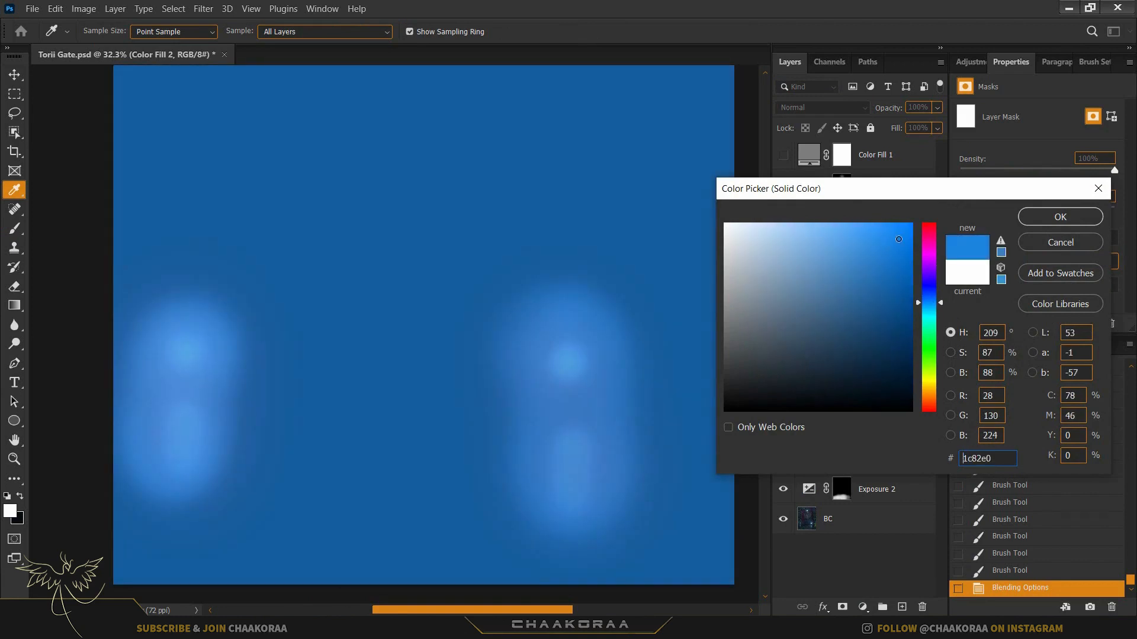
pyautogui.moveTo(899, 240); pyautogui.dragTo(891, 235)
pyautogui.moveTo(928, 307)
pyautogui.mouseDown()
pyautogui.moveTo(929, 293)
pyautogui.moveTo(929, 302)
pyautogui.mouseUp()
pyautogui.click(1056, 219)
# - Set the new blue fill layer's blend mode to Screen and change its colour to 278ef8
pyautogui.click(828, 112)
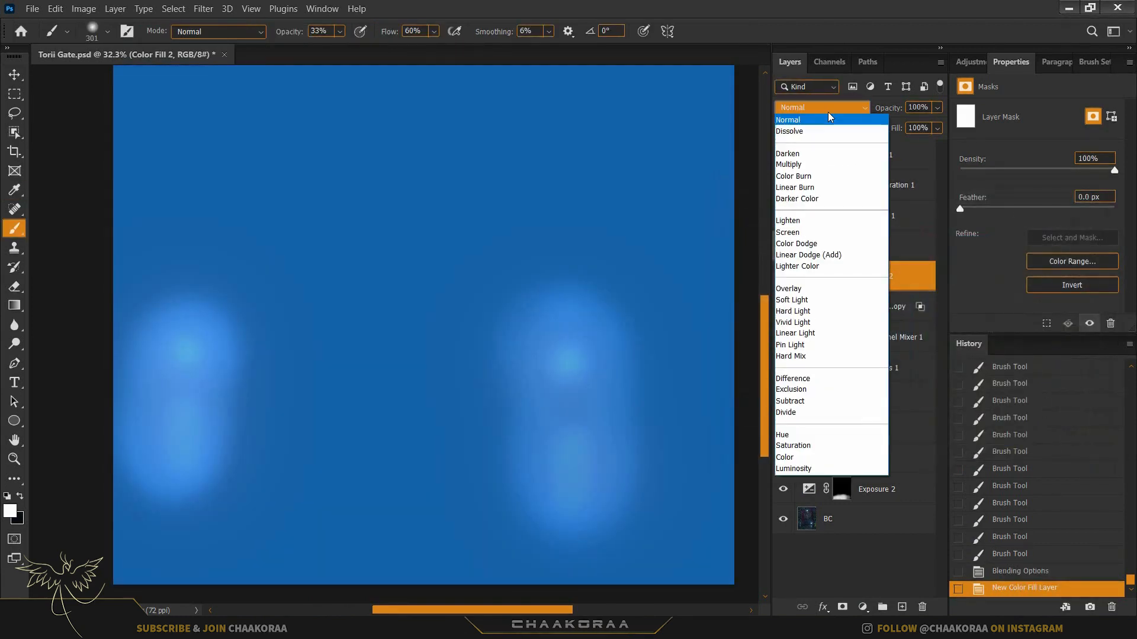
pyautogui.click(823, 232)
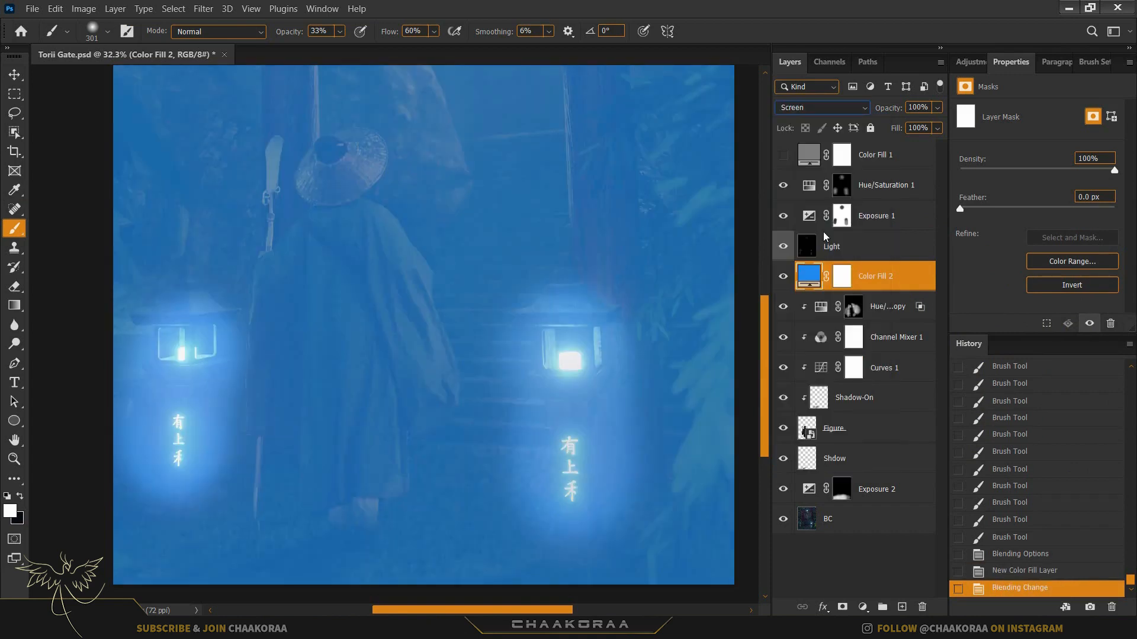
pyautogui.doubleClick(811, 277)
pyautogui.moveTo(923, 303); pyautogui.dragTo(925, 302)
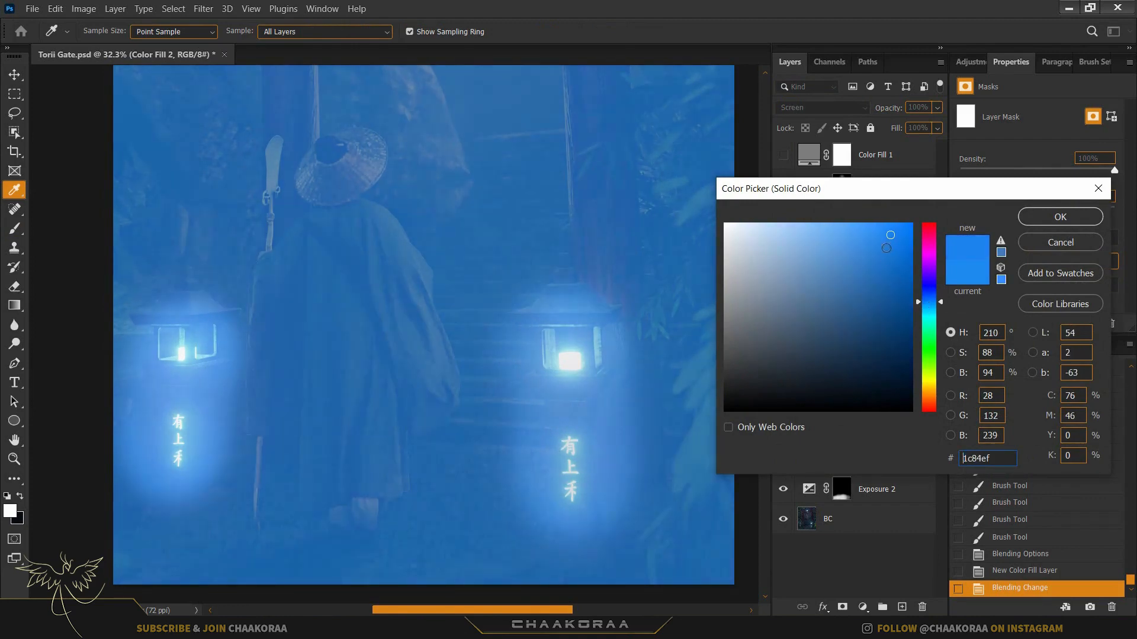
pyautogui.moveTo(887, 246)
pyautogui.mouseDown()
pyautogui.moveTo(899, 260)
pyautogui.moveTo(884, 229)
pyautogui.mouseUp()
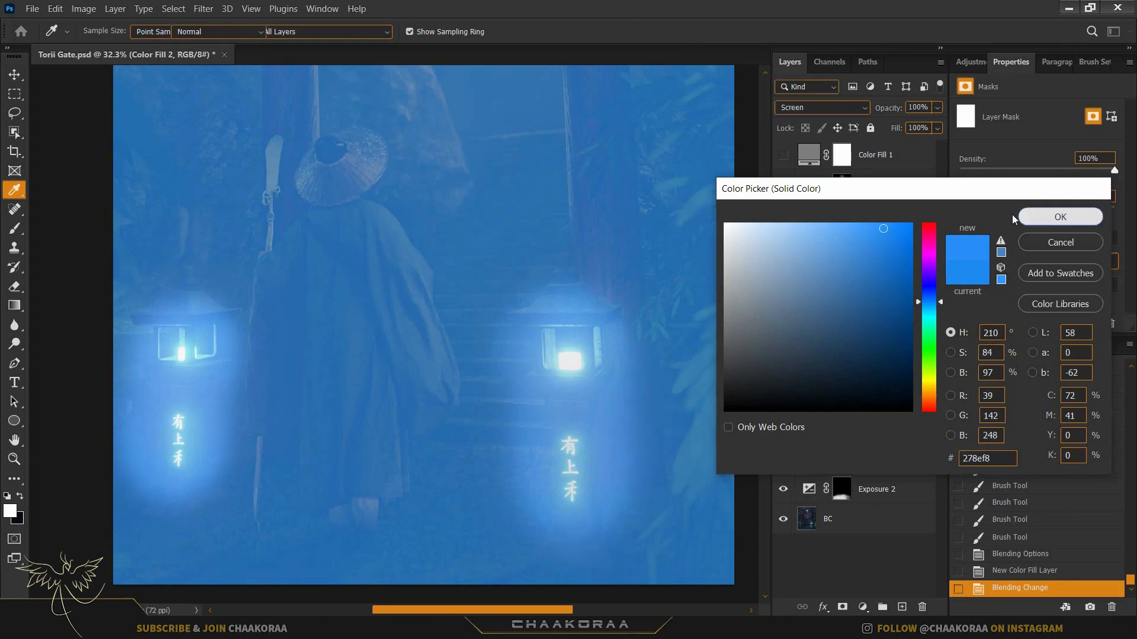
pyautogui.click(1012, 215)
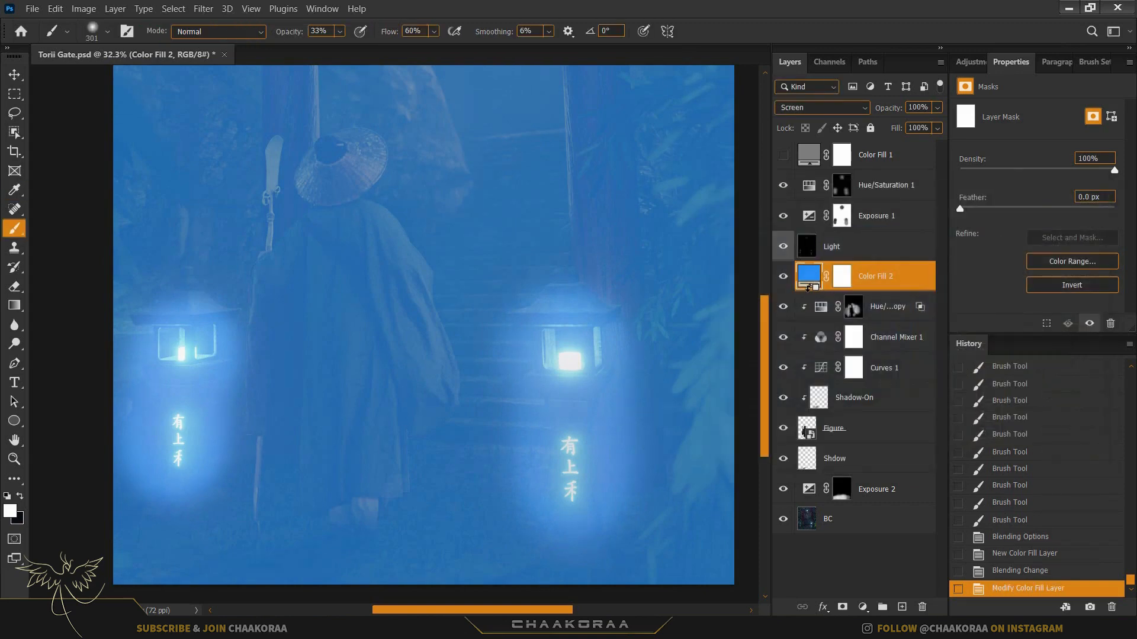
# - Clip the blue fill layer to the figure's stack and invert its layer mask to black
pyautogui.keyDown('alt'); pyautogui.click(809, 288); pyautogui.keyUp('alt')
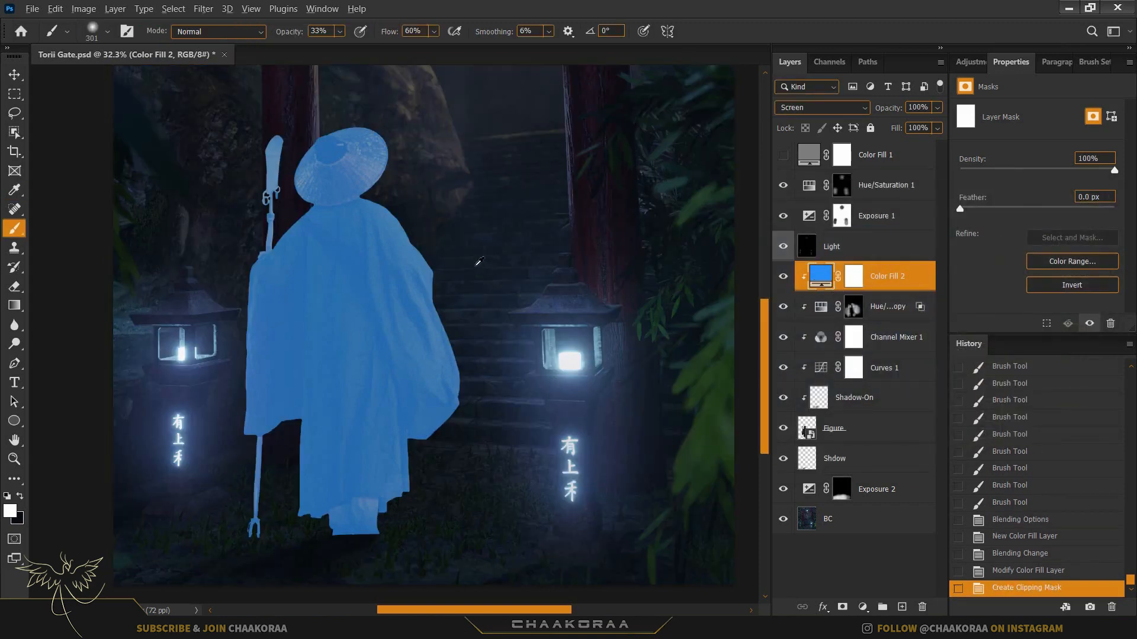
pyautogui.scroll(6, 480, 262)
pyautogui.moveTo(478, 246); pyautogui.dragTo(561, 320)
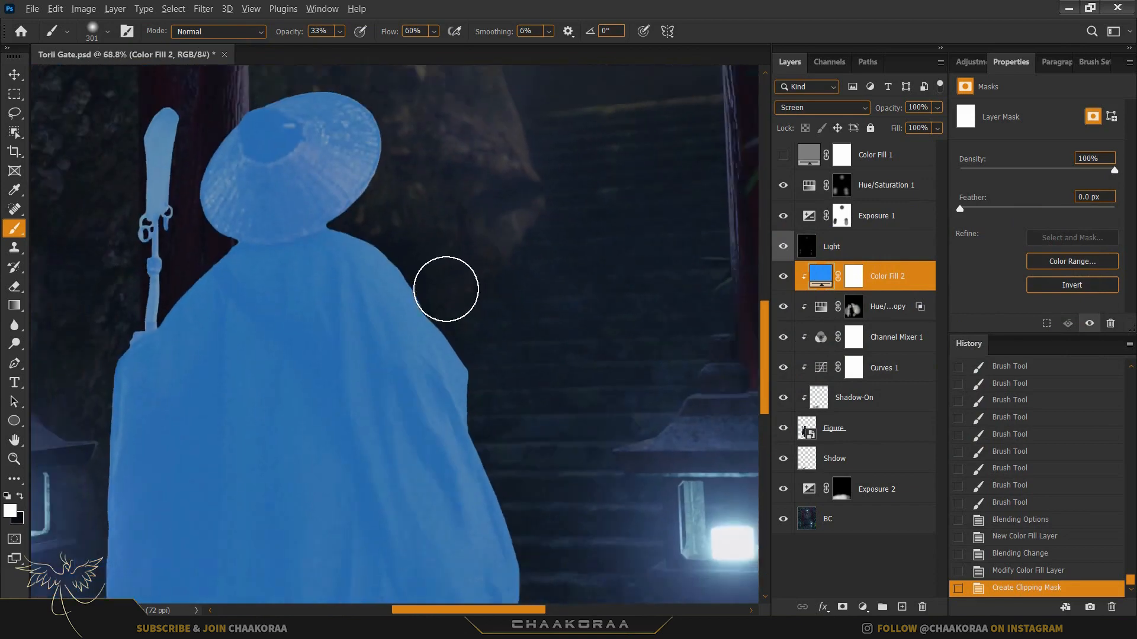
pyautogui.scroll(-3, 446, 289)
pyautogui.scroll(5, 480, 329)
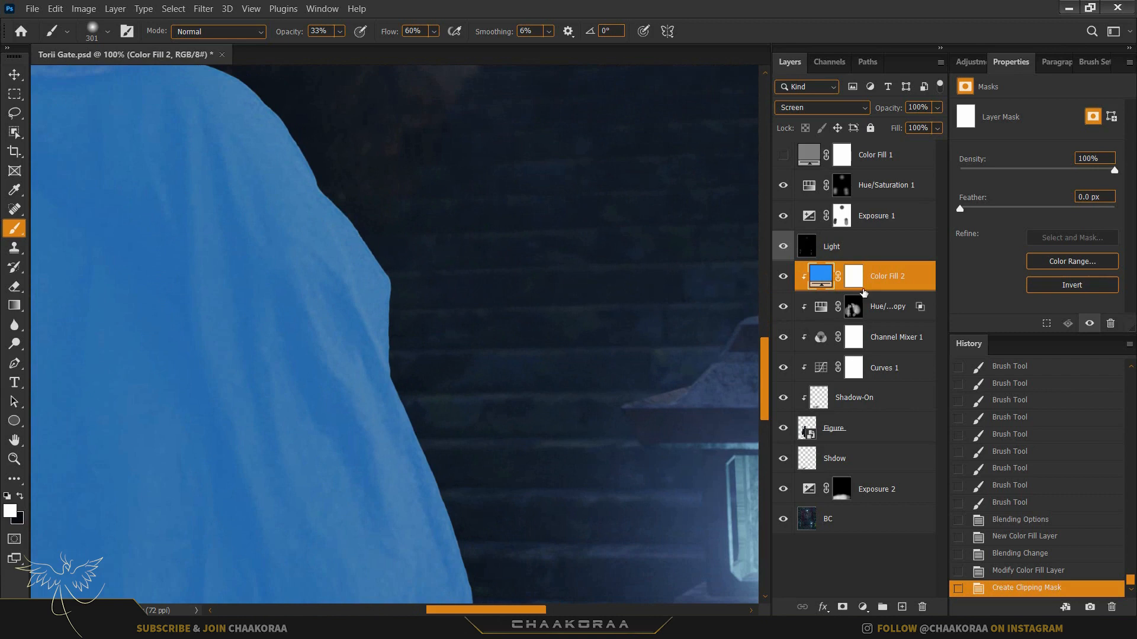
pyautogui.click(856, 279)
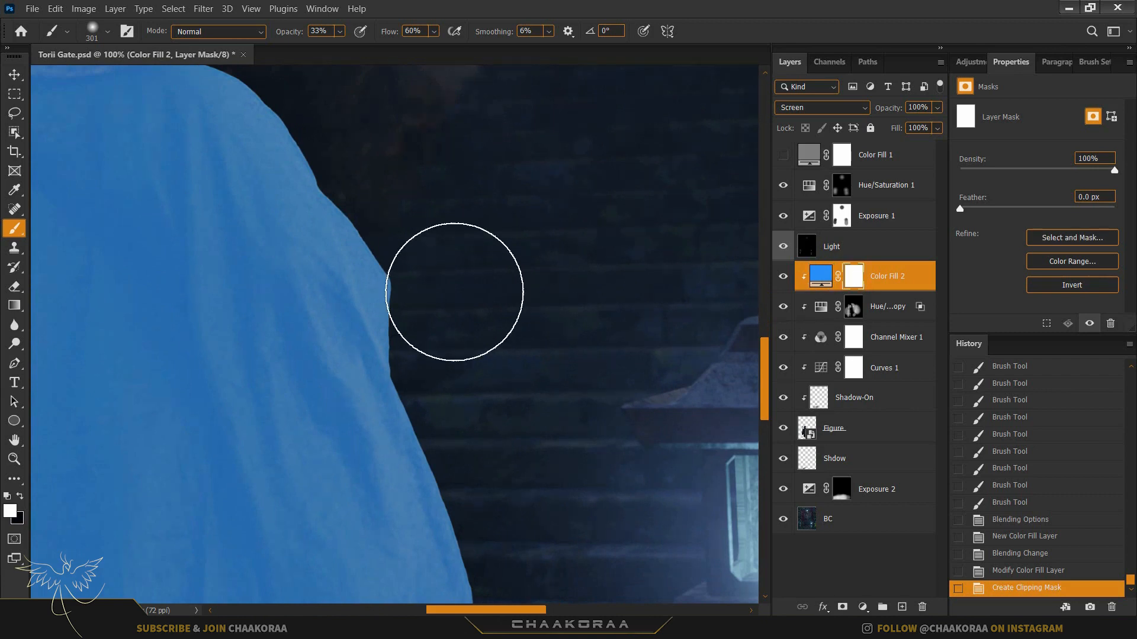
pyautogui.hotkey('ctrl', 'i')
# - Prepare a 20 px brush at 52% opacity and 100% flow for the fill mask, undoing the test stroke on the sleeve
pyautogui.scroll(-3, 454, 292)
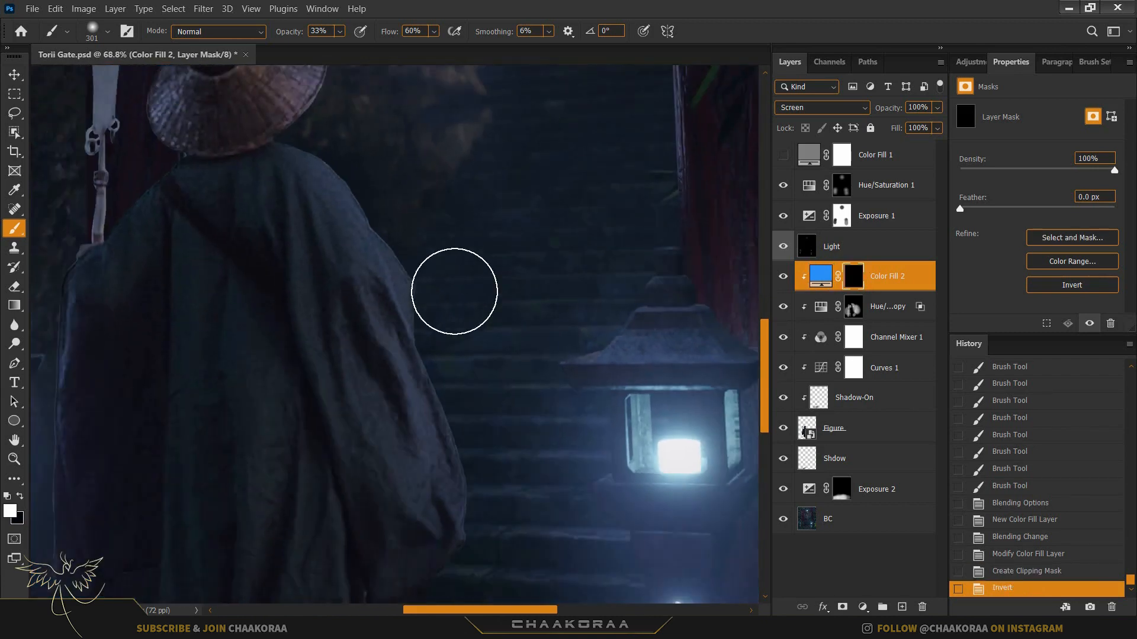
pyautogui.moveTo(539, 351); pyautogui.dragTo(508, 275)
pyautogui.scroll(3, 421, 277)
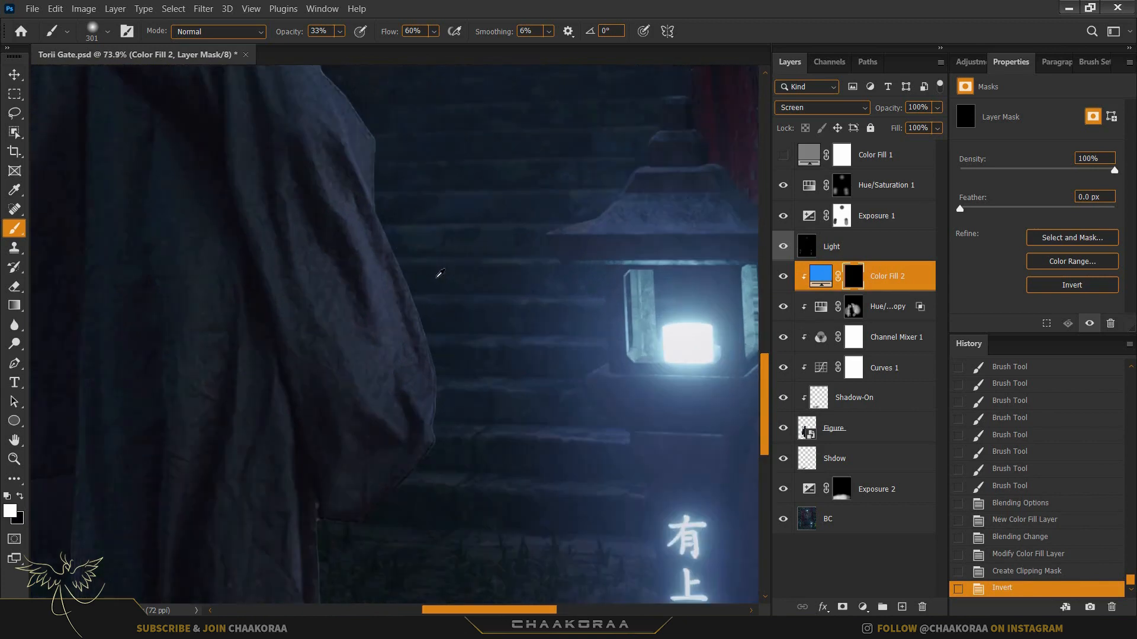
pyautogui.moveTo(413, 280); pyautogui.dragTo(340, 280)
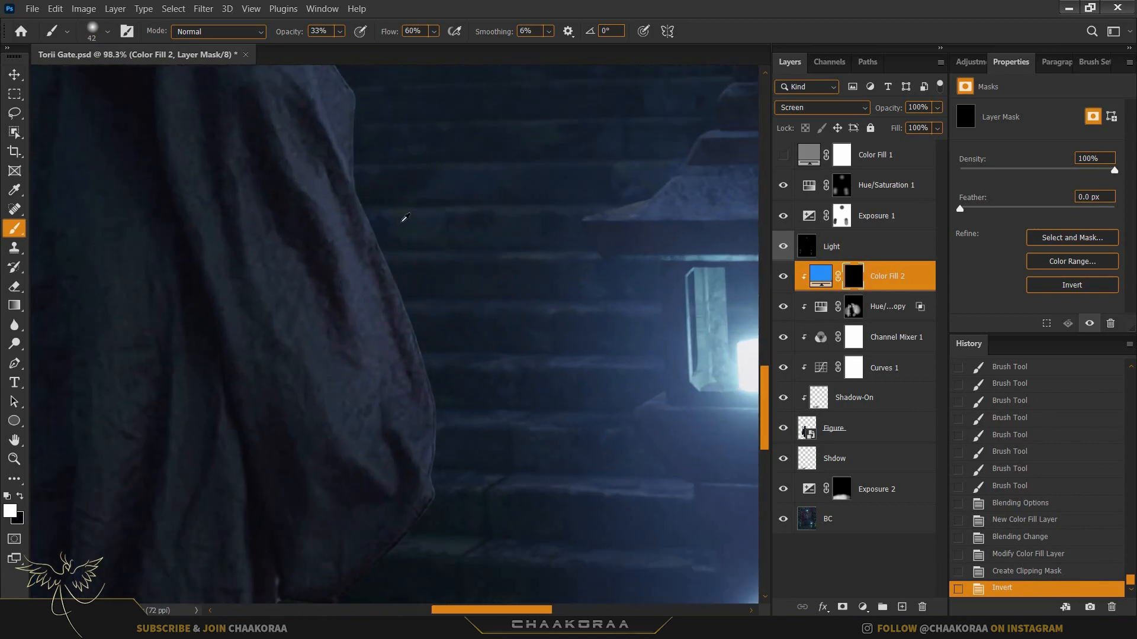
pyautogui.scroll(2, 403, 219)
pyautogui.moveTo(401, 222); pyautogui.dragTo(391, 265)
pyautogui.hotkey('ctrl', 'z')
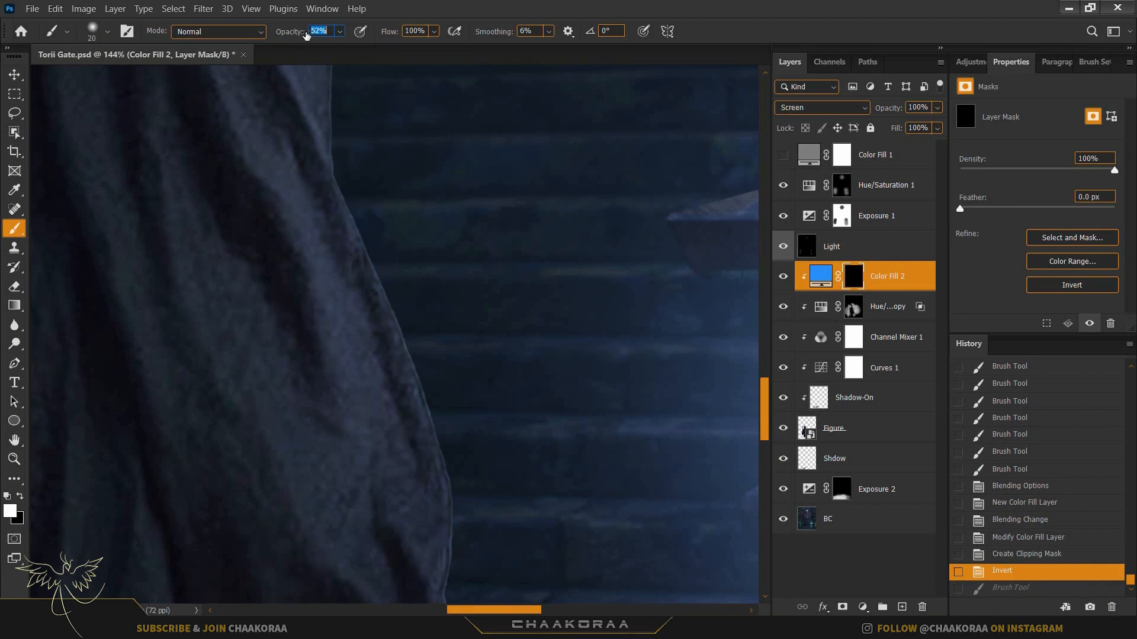
# - Paint white on the blue fill's mask in a thin line along the edge of the right sleeve facing the lantern
pyautogui.scroll(-6, 398, 170)
pyautogui.scroll(4, 399, 189)
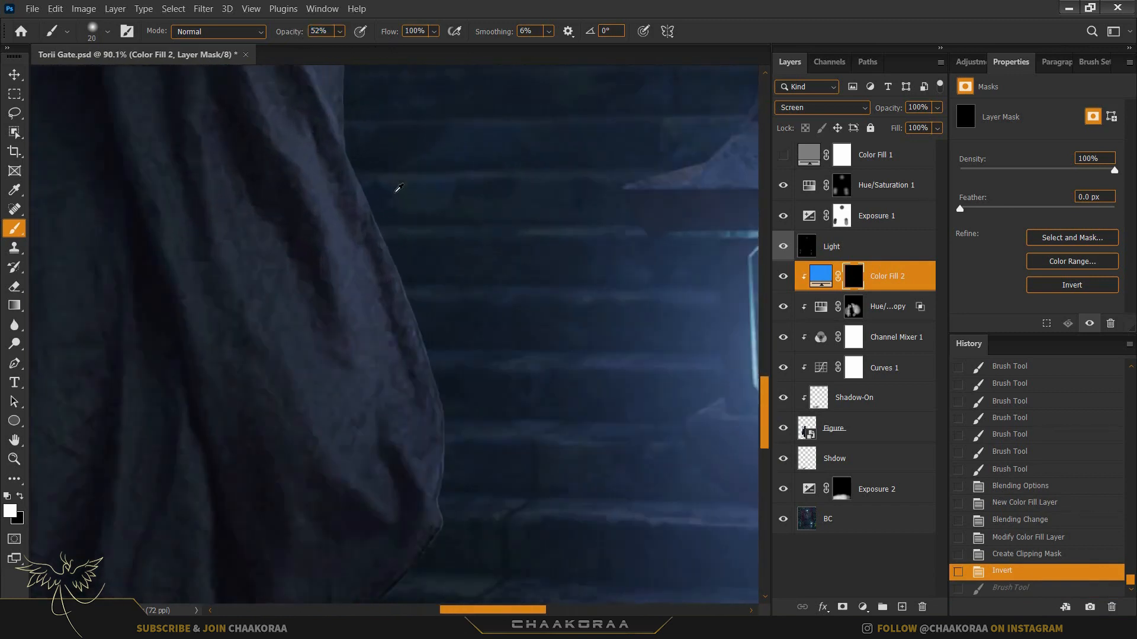
pyautogui.scroll(1, 398, 188)
pyautogui.moveTo(441, 277); pyautogui.dragTo(431, 182)
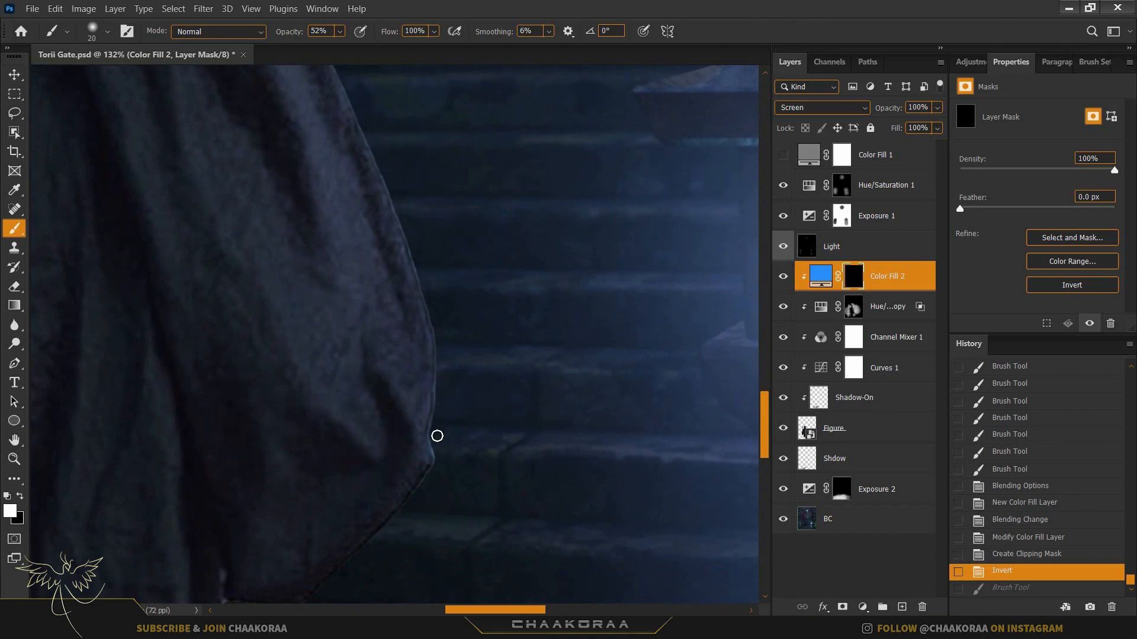
pyautogui.moveTo(446, 364)
pyautogui.mouseDown()
pyautogui.moveTo(443, 379)
pyautogui.moveTo(444, 340)
pyautogui.mouseUp()
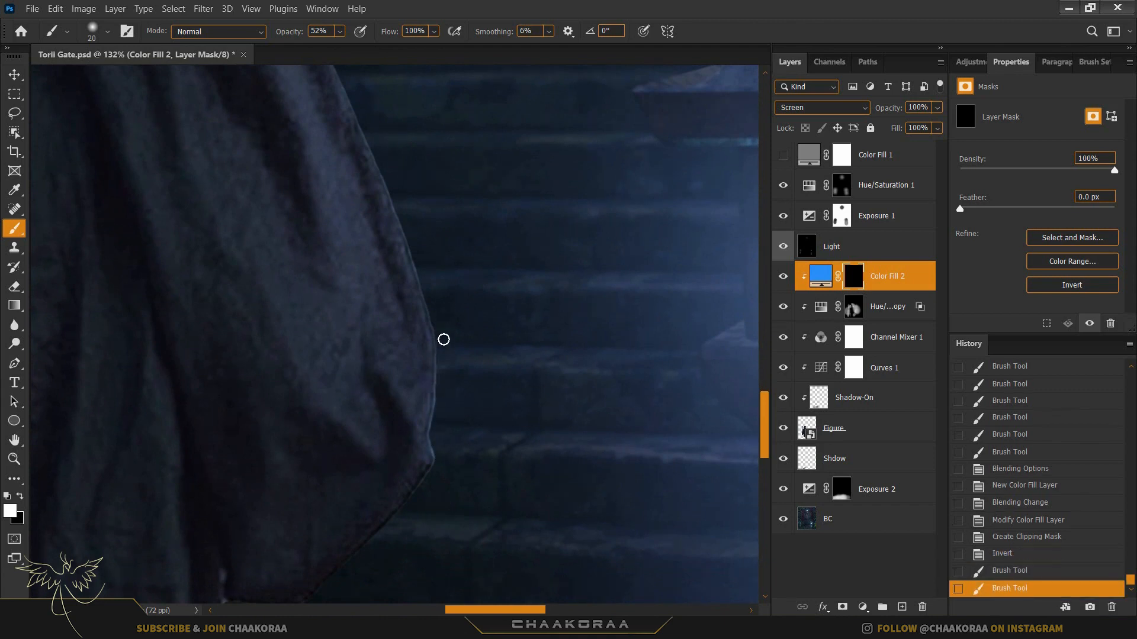
pyautogui.moveTo(429, 290); pyautogui.dragTo(439, 296)
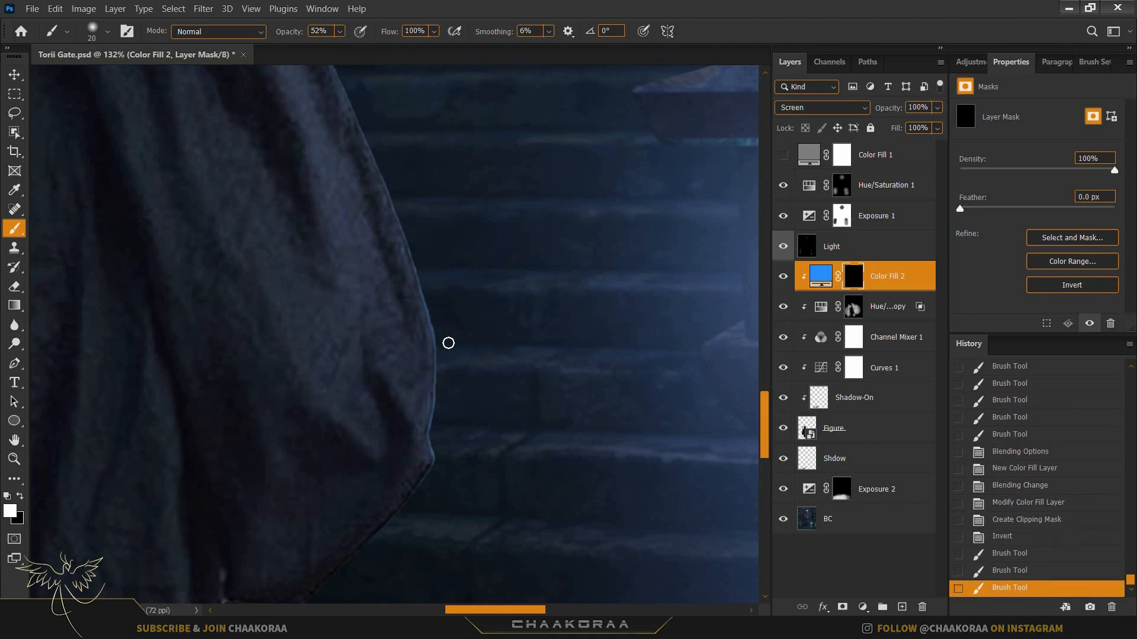
pyautogui.moveTo(448, 343); pyautogui.dragTo(456, 373)
pyautogui.scroll(-3, 457, 355)
pyautogui.moveTo(457, 264); pyautogui.dragTo(445, 206)
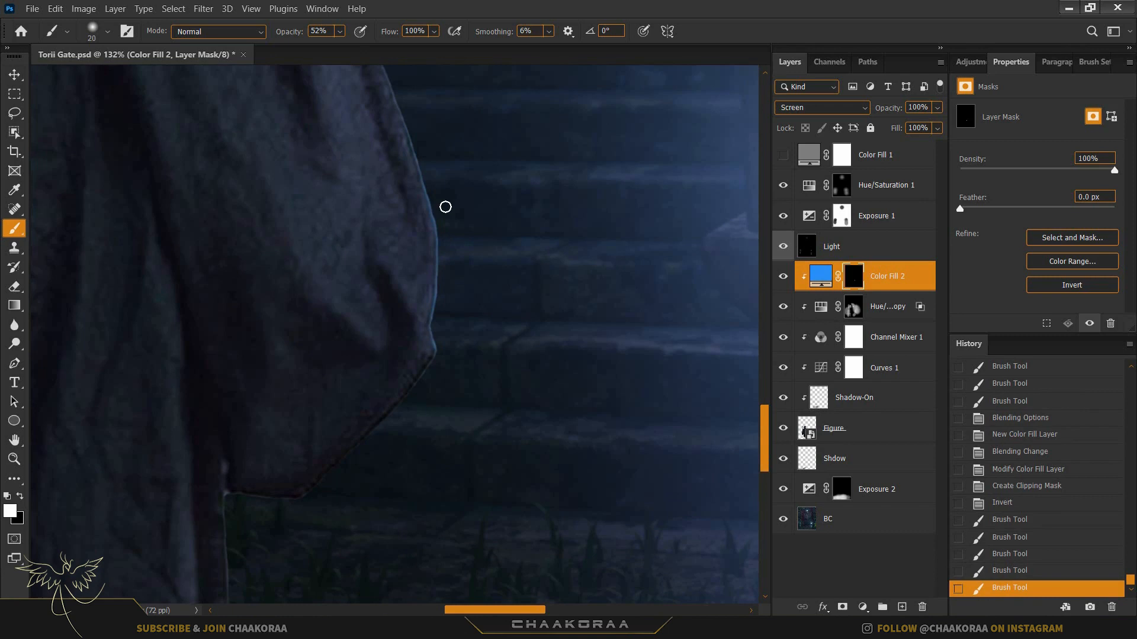
pyautogui.scroll(-5, 488, 322)
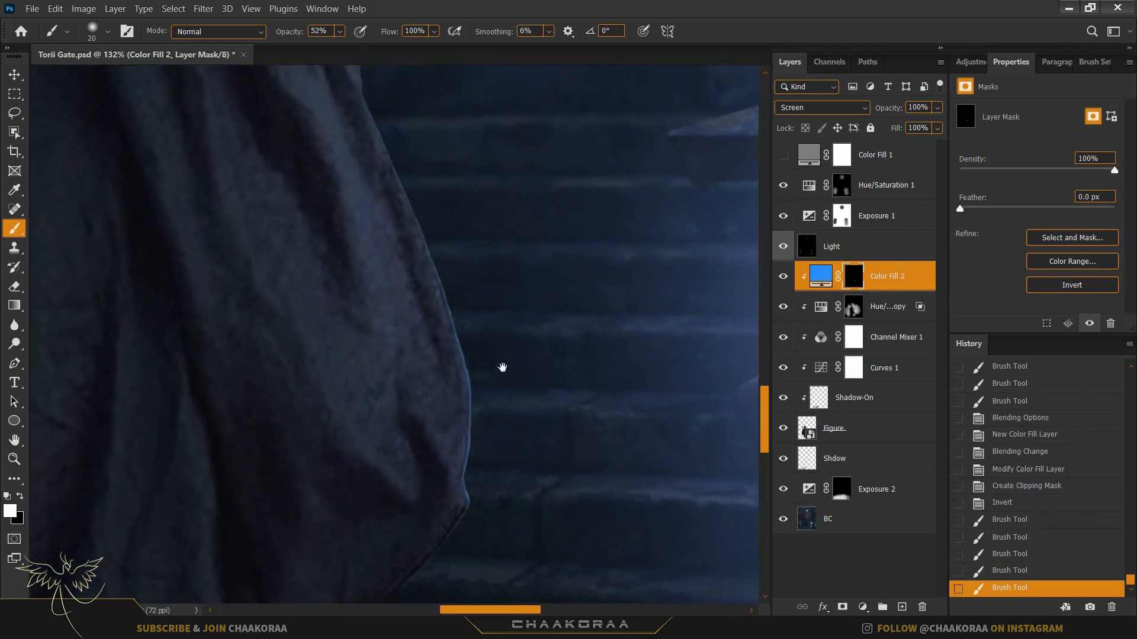
pyautogui.scroll(-3, 490, 319)
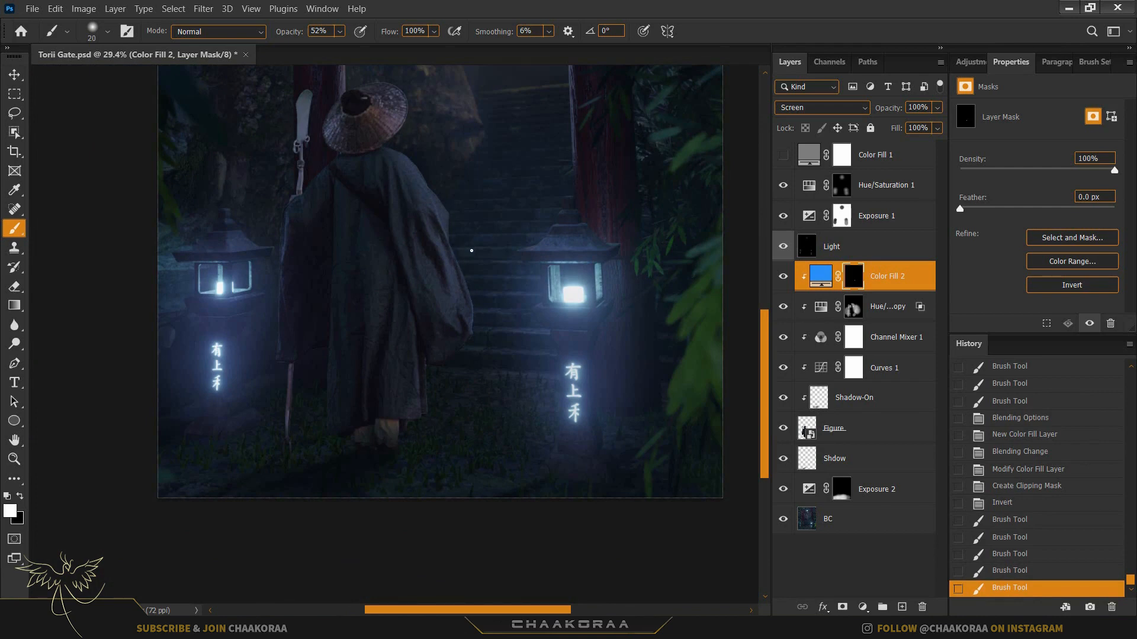
# - Build up the blue rim along the cloak's upper right edge and shoulder with repeated white mask strokes, undoing the stray ones
pyautogui.scroll(10, 487, 270)
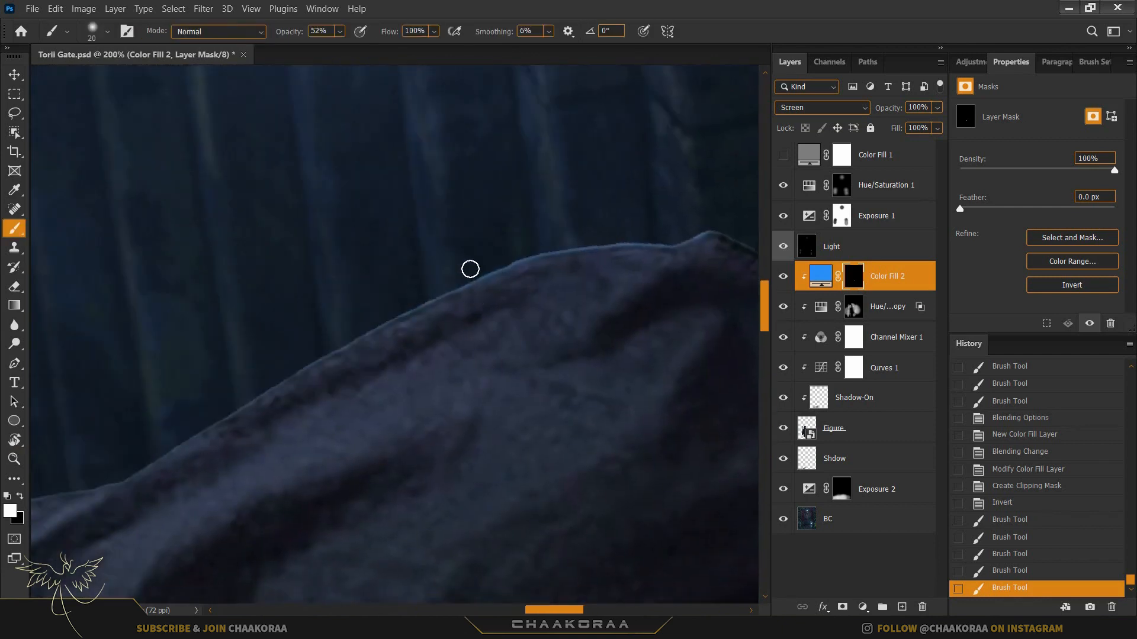
pyautogui.hotkey('ctrl', 'z')
pyautogui.moveTo(470, 272)
pyautogui.mouseDown()
pyautogui.moveTo(370, 324)
pyautogui.moveTo(473, 272)
pyautogui.mouseUp()
pyautogui.moveTo(473, 274)
pyautogui.mouseDown()
pyautogui.moveTo(431, 284)
pyautogui.moveTo(370, 343)
pyautogui.mouseUp()
pyautogui.moveTo(379, 335)
pyautogui.mouseDown()
pyautogui.moveTo(479, 267)
pyautogui.moveTo(681, 190)
pyautogui.mouseUp()
pyautogui.moveTo(616, 207)
pyautogui.mouseDown()
pyautogui.moveTo(350, 350)
pyautogui.moveTo(252, 422)
pyautogui.mouseUp()
pyautogui.moveTo(252, 422); pyautogui.dragTo(378, 350)
pyautogui.moveTo(407, 305); pyautogui.dragTo(670, 220)
pyautogui.moveTo(474, 341); pyautogui.dragTo(322, 363)
pyautogui.moveTo(323, 364)
pyautogui.mouseDown()
pyautogui.moveTo(508, 340)
pyautogui.moveTo(402, 356)
pyautogui.mouseUp()
pyautogui.moveTo(285, 409); pyautogui.dragTo(472, 330)
pyautogui.hotkey('ctrl', 'z')
pyautogui.moveTo(433, 363)
pyautogui.mouseDown()
pyautogui.moveTo(501, 298)
pyautogui.moveTo(383, 412)
pyautogui.mouseUp()
pyautogui.moveTo(505, 304); pyautogui.dragTo(611, 278)
pyautogui.moveTo(476, 288); pyautogui.dragTo(582, 250)
pyautogui.moveTo(535, 322); pyautogui.dragTo(436, 425)
pyautogui.hotkey('ctrl', 'z')
# - Trace the cloth fold below the cloak's shoulder edge with a closed Pen path and convert it to a selection
pyautogui.press('r')
pyautogui.moveTo(649, 283)
pyautogui.mouseDown()
pyautogui.moveTo(657, 358)
pyautogui.moveTo(566, 503)
pyautogui.mouseUp()
pyautogui.moveTo(417, 424)
pyautogui.mouseDown()
pyautogui.moveTo(542, 306)
pyautogui.moveTo(471, 295)
pyautogui.moveTo(385, 256)
pyautogui.moveTo(226, 237)
pyautogui.moveTo(126, 256)
pyautogui.mouseUp()
pyautogui.scroll(-5, 495, 281)
pyautogui.scroll(6, 667, 383)
pyautogui.moveTo(667, 383)
pyautogui.mouseDown()
pyautogui.moveTo(427, 277)
pyautogui.moveTo(481, 321)
pyautogui.mouseUp()
pyautogui.press('l')
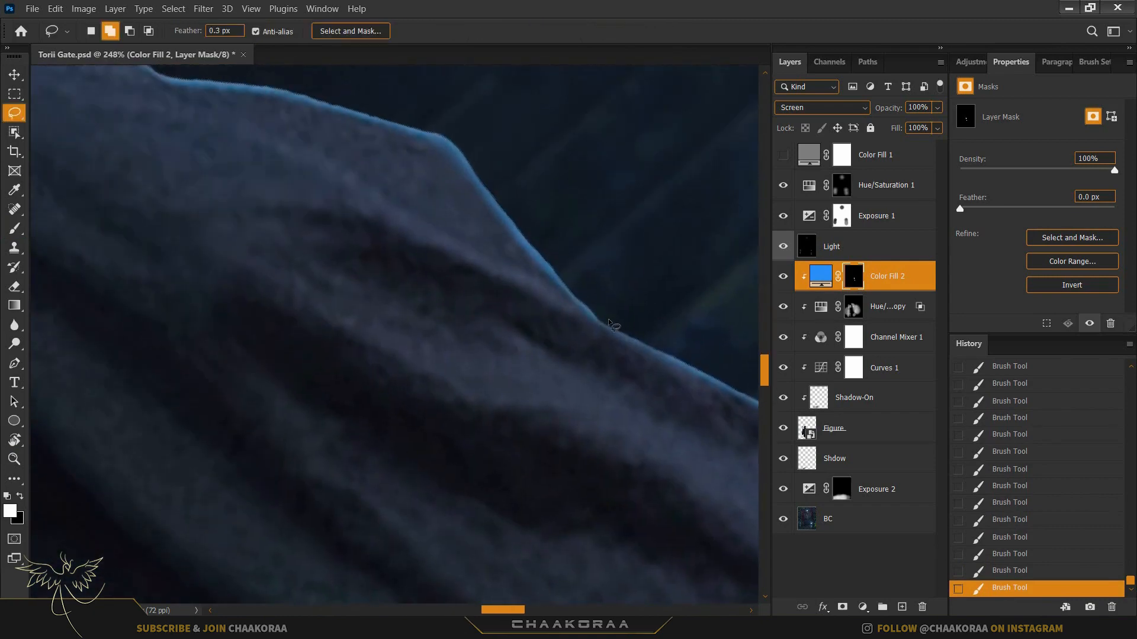
pyautogui.press('p')
pyautogui.click(607, 319)
pyautogui.moveTo(544, 280); pyautogui.dragTo(522, 269)
pyautogui.moveTo(459, 244); pyautogui.dragTo(450, 237)
pyautogui.moveTo(365, 183); pyautogui.dragTo(347, 172)
pyautogui.moveTo(274, 138); pyautogui.dragTo(261, 132)
pyautogui.click(214, 241)
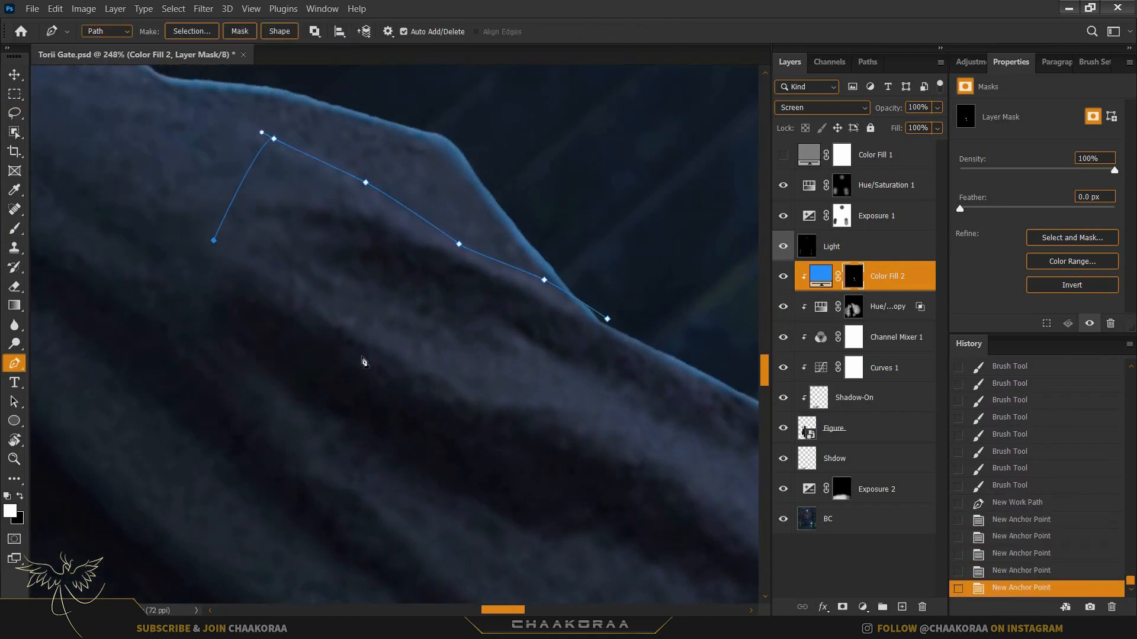
pyautogui.click(366, 357)
pyautogui.click(496, 372)
pyautogui.click(624, 408)
pyautogui.hotkey('ctrl', 'Return')
# - Hide the selection outline and paint white along the shoulder fold's edge with a 19 px brush, undoing the strokes that miss
pyautogui.hotkey('ctrl', 'h')
pyautogui.press('b')
pyautogui.click(587, 320)
pyautogui.hotkey('ctrl', 'z')
pyautogui.moveTo(596, 296)
pyautogui.mouseDown()
pyautogui.moveTo(358, 162)
pyautogui.moveTo(558, 276)
pyautogui.moveTo(524, 267)
pyautogui.mouseUp()
pyautogui.hotkey('ctrl', 'z')
pyautogui.hotkey('ctrl', 'z')
pyautogui.press('[')
pyautogui.press('[')
pyautogui.press('[')
pyautogui.moveTo(561, 291); pyautogui.dragTo(492, 248)
pyautogui.moveTo(557, 273); pyautogui.dragTo(425, 211)
pyautogui.moveTo(510, 258); pyautogui.dragTo(350, 163)
pyautogui.hotkey('ctrl', 'z')
pyautogui.moveTo(472, 234); pyautogui.dragTo(363, 169)
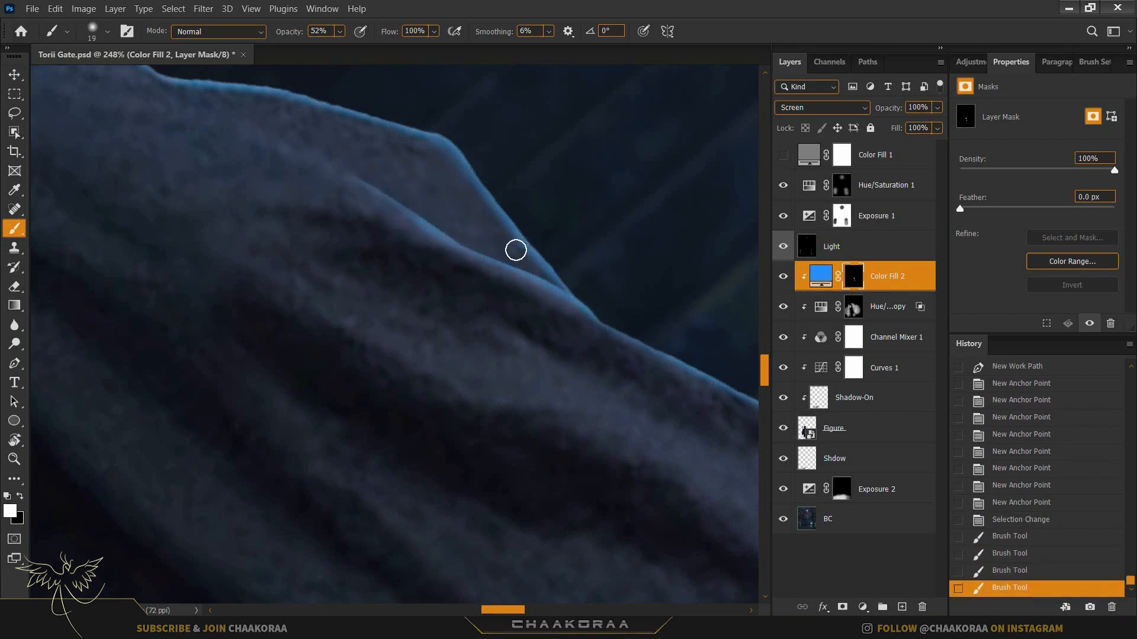
pyautogui.moveTo(516, 258); pyautogui.dragTo(363, 169)
# - Remove the selection and soften the painted fold highlight on the mask using the Blur tool at about 60 px
pyautogui.moveTo(330, 204); pyautogui.dragTo(331, 166)
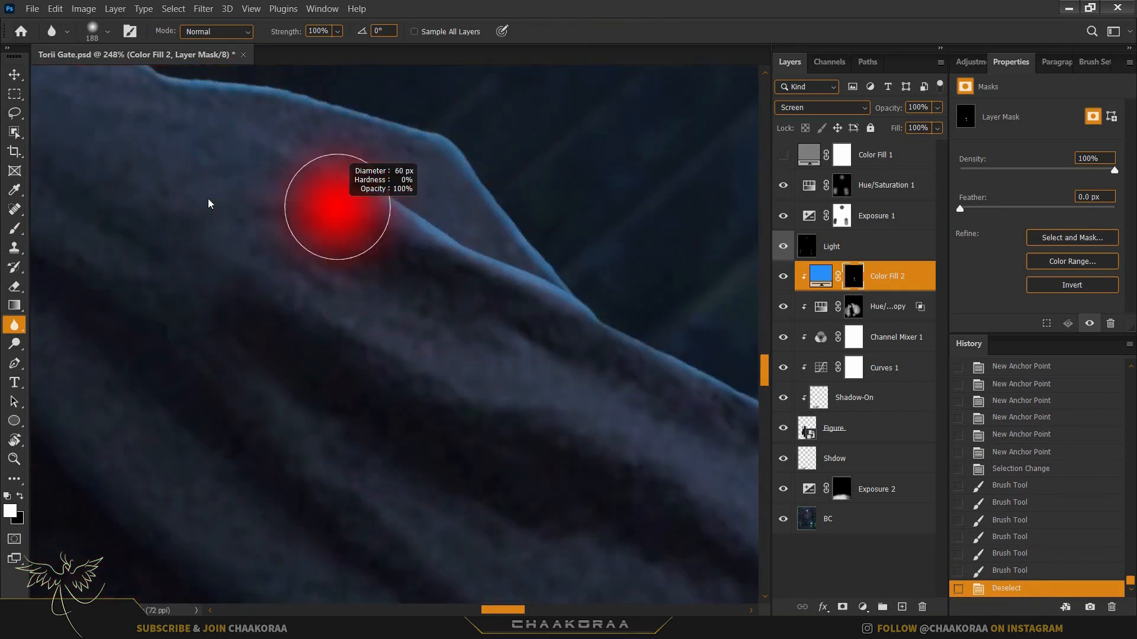
pyautogui.press('2')
pyautogui.moveTo(539, 287); pyautogui.dragTo(487, 254)
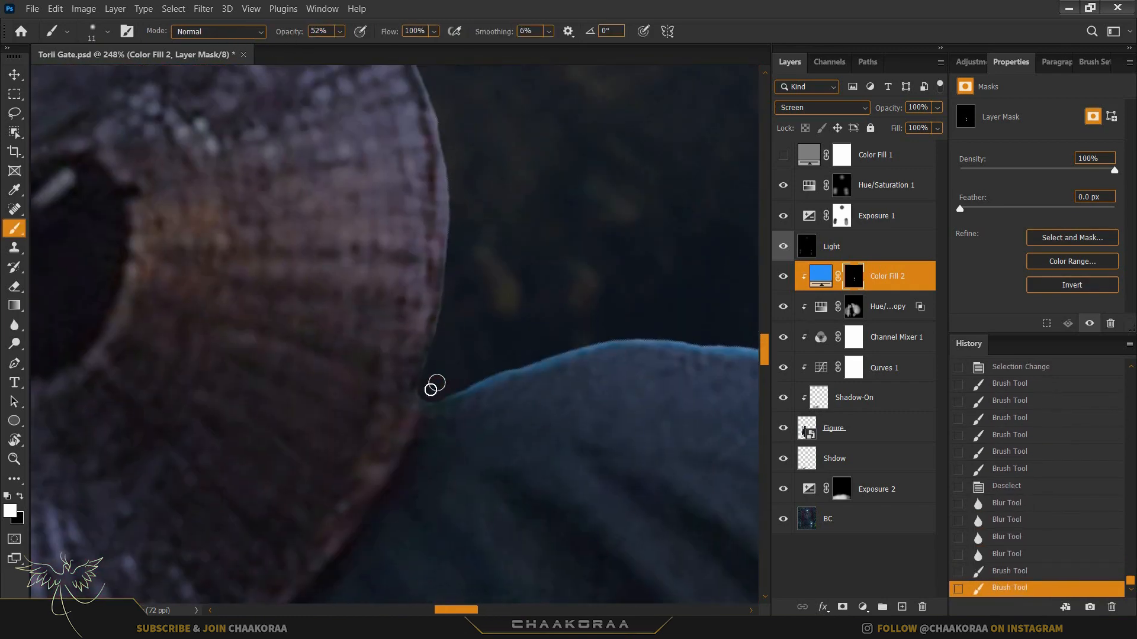
# - Paint the blue rim on the hat's right edge and down the robe's lower right edge with an 11 px brush
pyautogui.moveTo(421, 391); pyautogui.dragTo(447, 335)
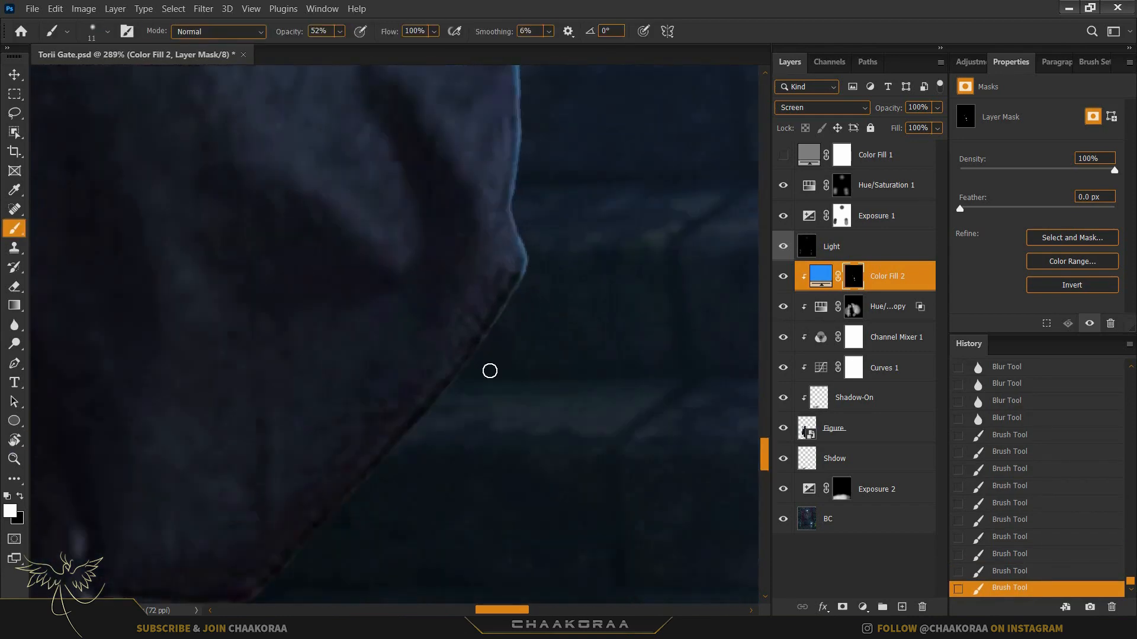
pyautogui.moveTo(490, 370); pyautogui.dragTo(482, 330)
pyautogui.hotkey('ctrl', 'z')
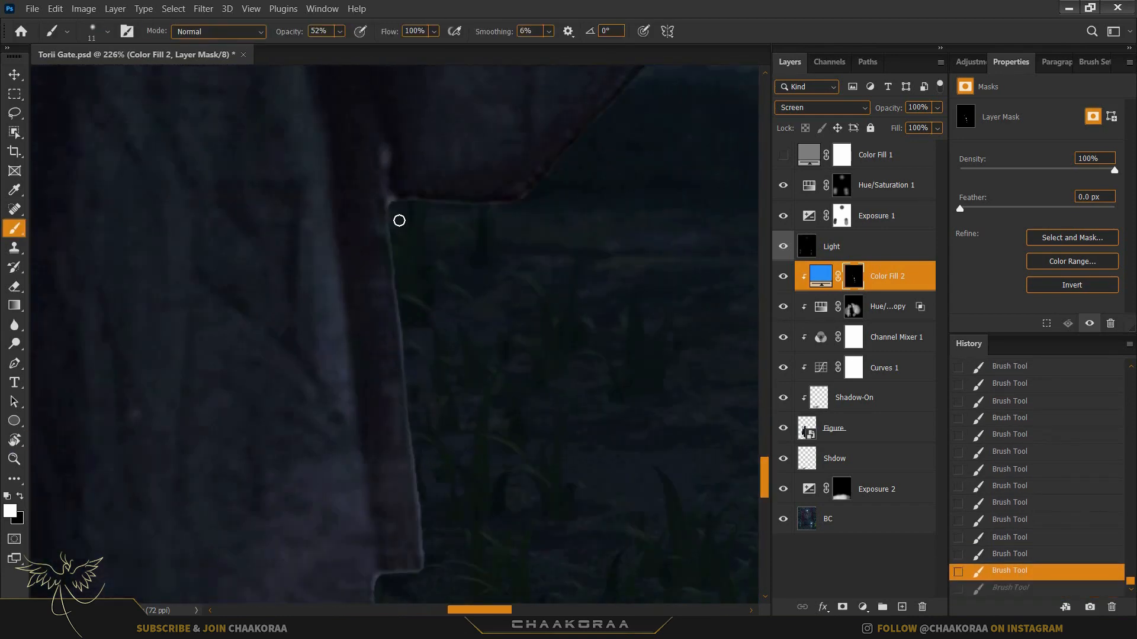
pyautogui.moveTo(399, 220); pyautogui.dragTo(396, 313)
pyautogui.scroll(-3, 421, 352)
pyautogui.moveTo(423, 450); pyautogui.dragTo(399, 116)
# - Trace the vertical inner fold near the robe's lower right hem with a Pen path and convert it to a selection
pyautogui.press('p')
pyautogui.click(331, 80)
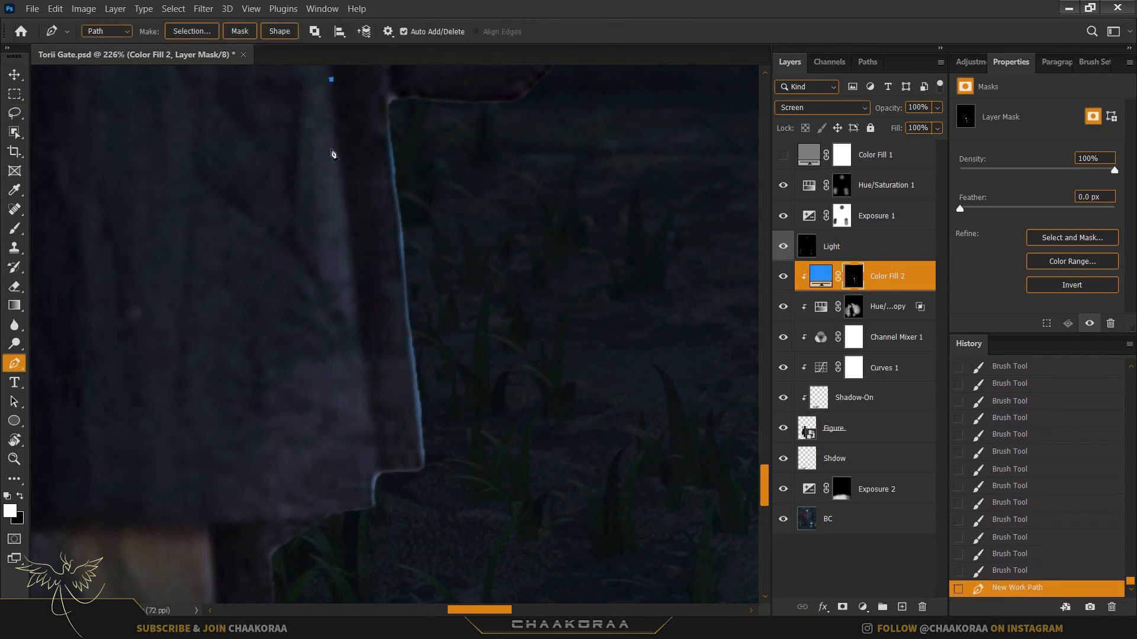
pyautogui.click(341, 188)
pyautogui.click(353, 309)
pyautogui.moveTo(374, 446); pyautogui.dragTo(376, 457)
pyautogui.moveTo(376, 488); pyautogui.dragTo(377, 507)
pyautogui.hotkey('ctrl', 'Return')
# - Paint white strokes along the inner fold of the lower robe within the selection, and deselect
pyautogui.press('b')
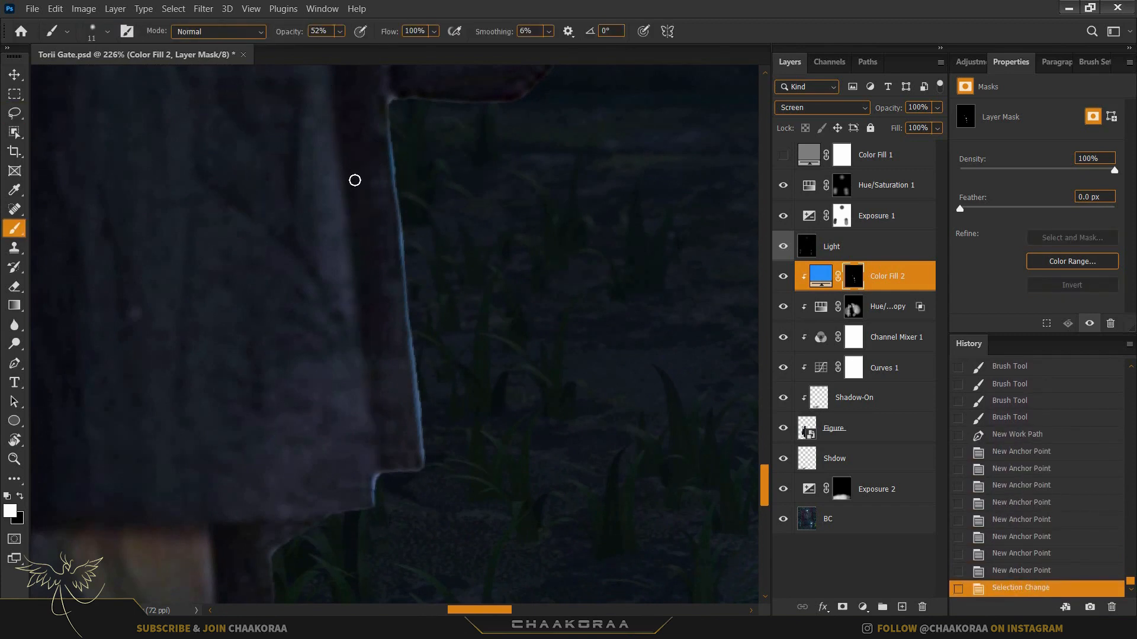
pyautogui.moveTo(334, 98); pyautogui.dragTo(377, 405)
pyautogui.moveTo(376, 409)
pyautogui.mouseDown()
pyautogui.moveTo(380, 474)
pyautogui.moveTo(361, 314)
pyautogui.mouseUp()
pyautogui.moveTo(354, 296)
pyautogui.mouseDown()
pyautogui.moveTo(347, 185)
pyautogui.moveTo(356, 284)
pyautogui.mouseUp()
pyautogui.moveTo(358, 308); pyautogui.dragTo(376, 403)
pyautogui.hotkey('ctrl', 'd')
# - Blur the lower robe's fold highlight on the mask and repaint a thin white line along its middle section
pyautogui.click(15, 325)
pyautogui.moveTo(335, 116); pyautogui.dragTo(351, 284)
pyautogui.moveTo(353, 308)
pyautogui.mouseDown()
pyautogui.moveTo(355, 408)
pyautogui.moveTo(374, 473)
pyautogui.mouseUp()
pyautogui.moveTo(361, 367)
pyautogui.mouseDown()
pyautogui.moveTo(345, 223)
pyautogui.moveTo(362, 367)
pyautogui.mouseUp()
pyautogui.press('b')
pyautogui.hotkey('ctrl', 'z')
pyautogui.moveTo(339, 213)
pyautogui.mouseDown()
pyautogui.moveTo(337, 163)
pyautogui.moveTo(344, 284)
pyautogui.mouseUp()
pyautogui.moveTo(344, 284); pyautogui.dragTo(355, 349)
pyautogui.scroll(-6, 427, 261)
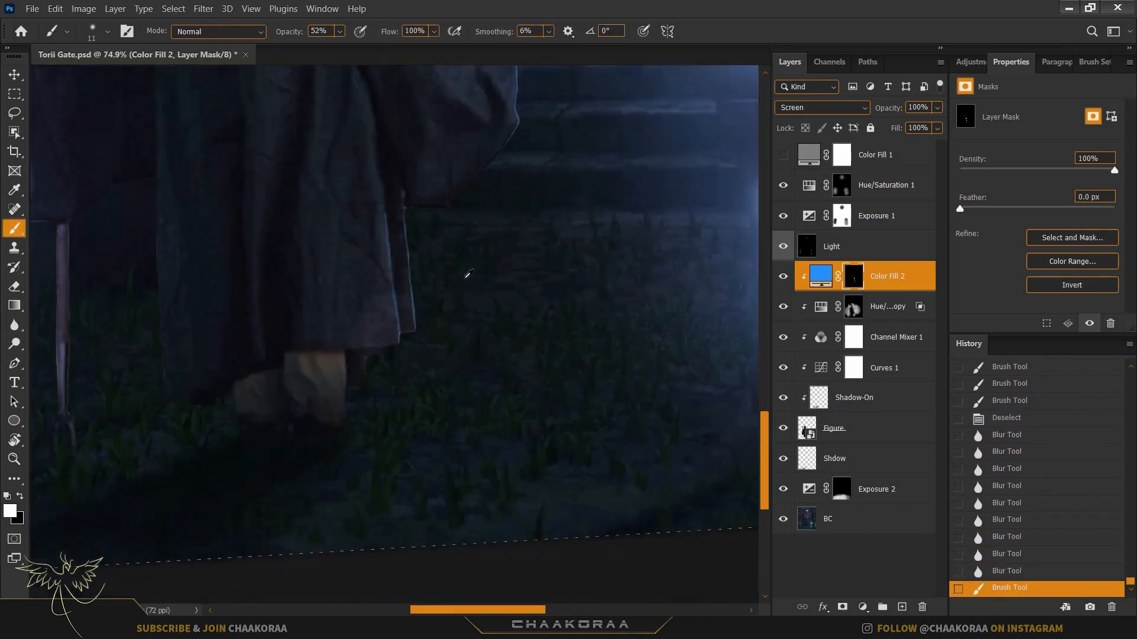
# - Paint a little more blue rim light along the lower robe's right hem on the Color Fill 2 mask
pyautogui.scroll(4, 355, 285)
pyautogui.moveTo(381, 297); pyautogui.dragTo(427, 266)
pyautogui.moveTo(466, 281); pyautogui.dragTo(466, 322)
pyautogui.scroll(-5, 482, 326)
# - Paint thin blue rim light along both edges of the staff's lower shaft and the sleeve's bottom edge above it
pyautogui.scroll(6, 486, 299)
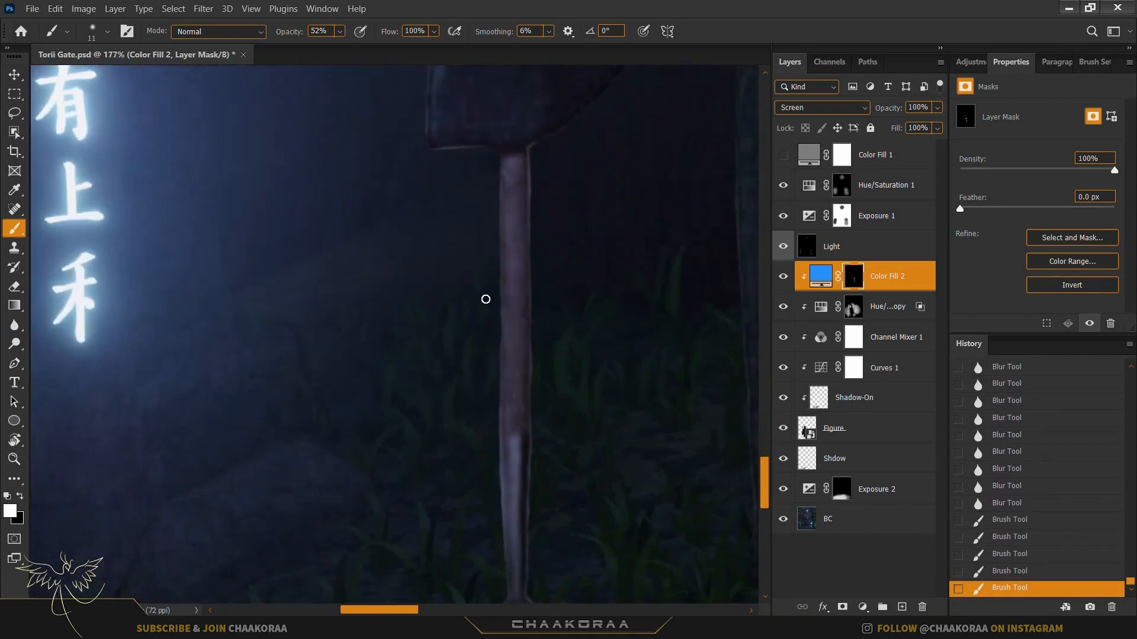
pyautogui.moveTo(502, 273); pyautogui.dragTo(502, 377)
pyautogui.moveTo(502, 373); pyautogui.dragTo(502, 454)
pyautogui.hotkey('ctrl', 'z')
pyautogui.moveTo(502, 194); pyautogui.dragTo(500, 169)
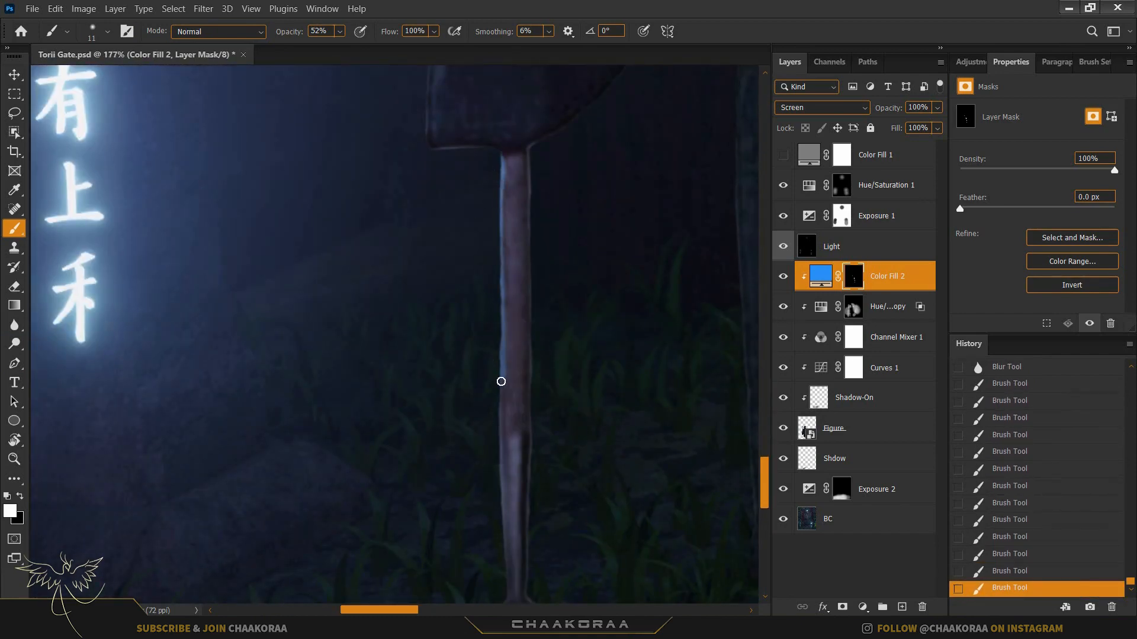
pyautogui.moveTo(501, 382); pyautogui.dragTo(502, 411)
pyautogui.scroll(-2, 507, 409)
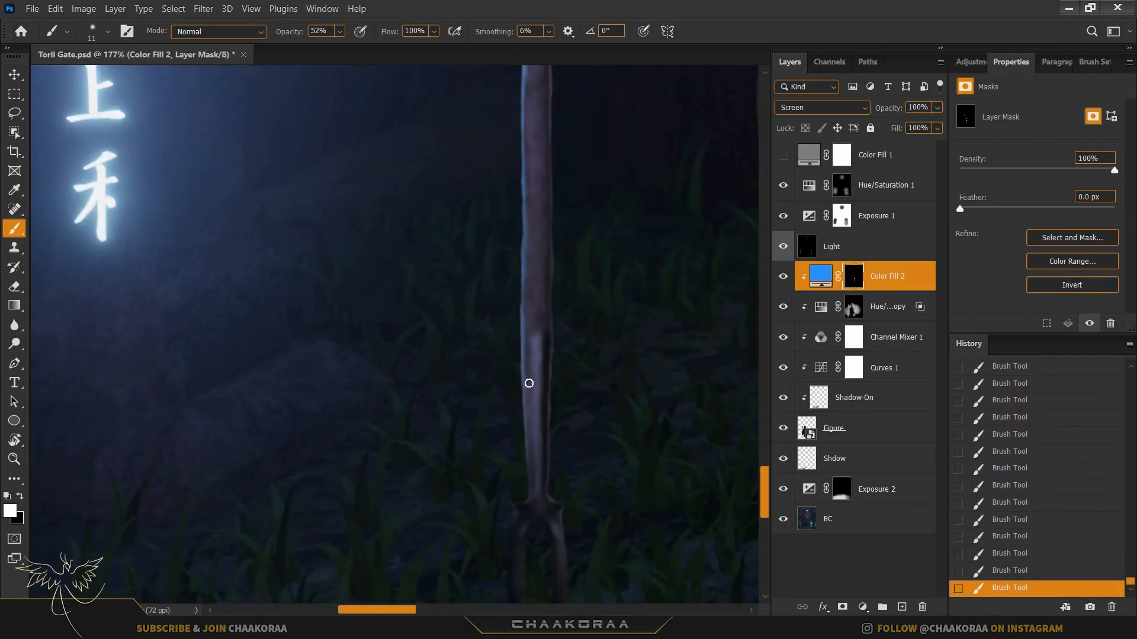
pyautogui.scroll(-4, 519, 261)
pyautogui.scroll(3, 589, 279)
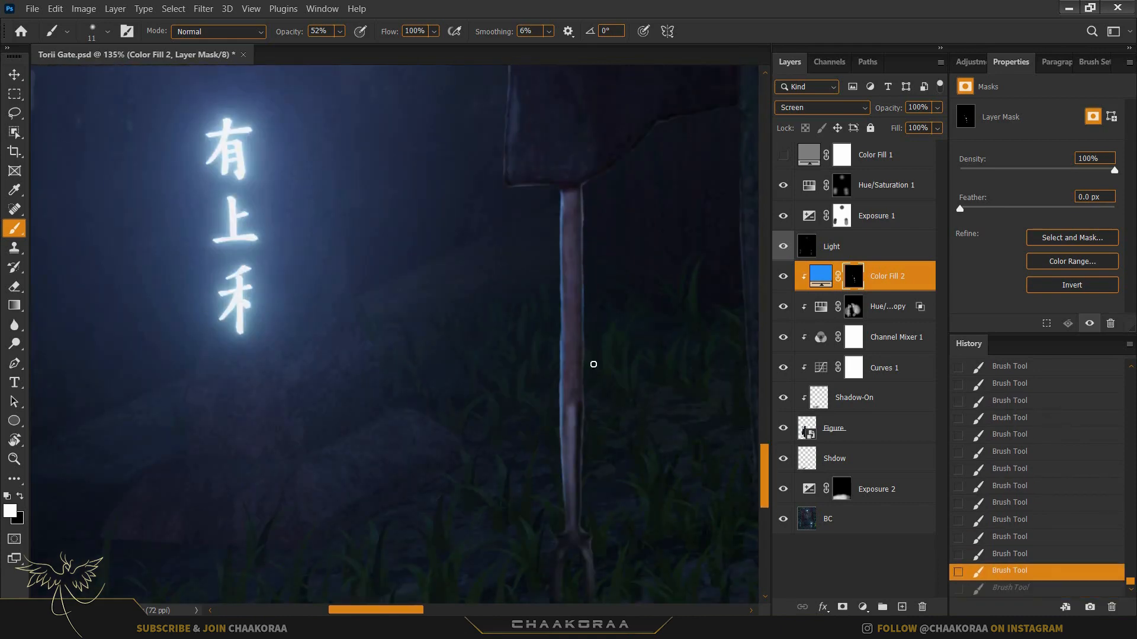
pyautogui.scroll(-3, 606, 367)
pyautogui.scroll(3, 652, 285)
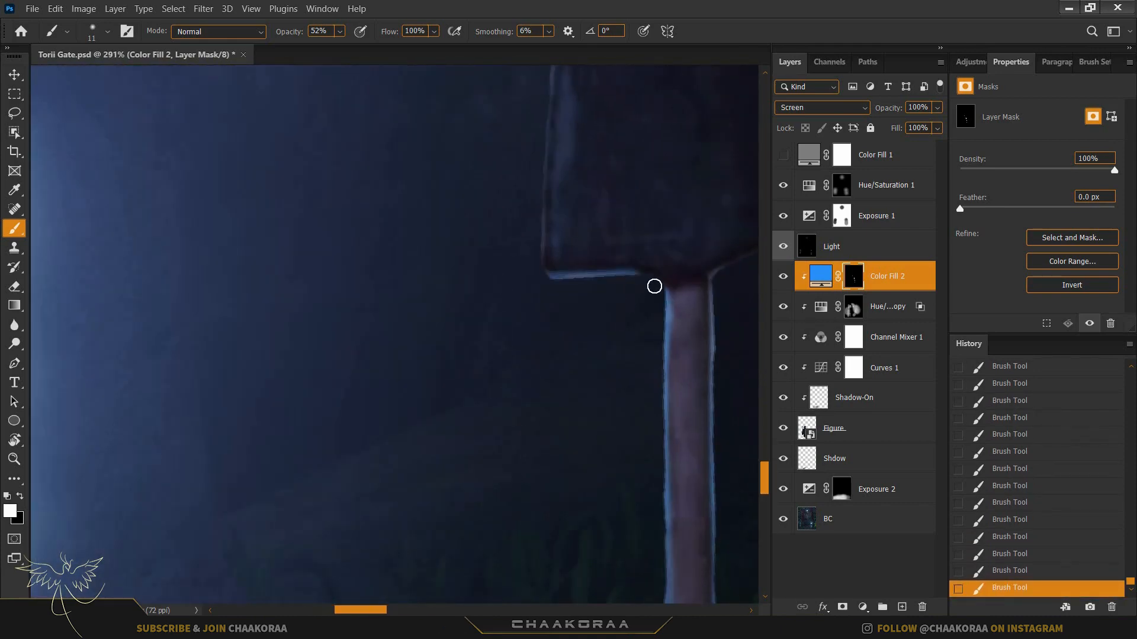
# - Enlarge the brush to 31 px and paint the rim on the lower part of the left sleeve's outer edge
pyautogui.press(']')
pyautogui.press(']')
pyautogui.scroll(-2, 511, 221)
pyautogui.scroll(5, 510, 221)
pyautogui.moveTo(510, 222); pyautogui.dragTo(514, 414)
pyautogui.moveTo(538, 272); pyautogui.dragTo(535, 179)
pyautogui.scroll(-4, 521, 219)
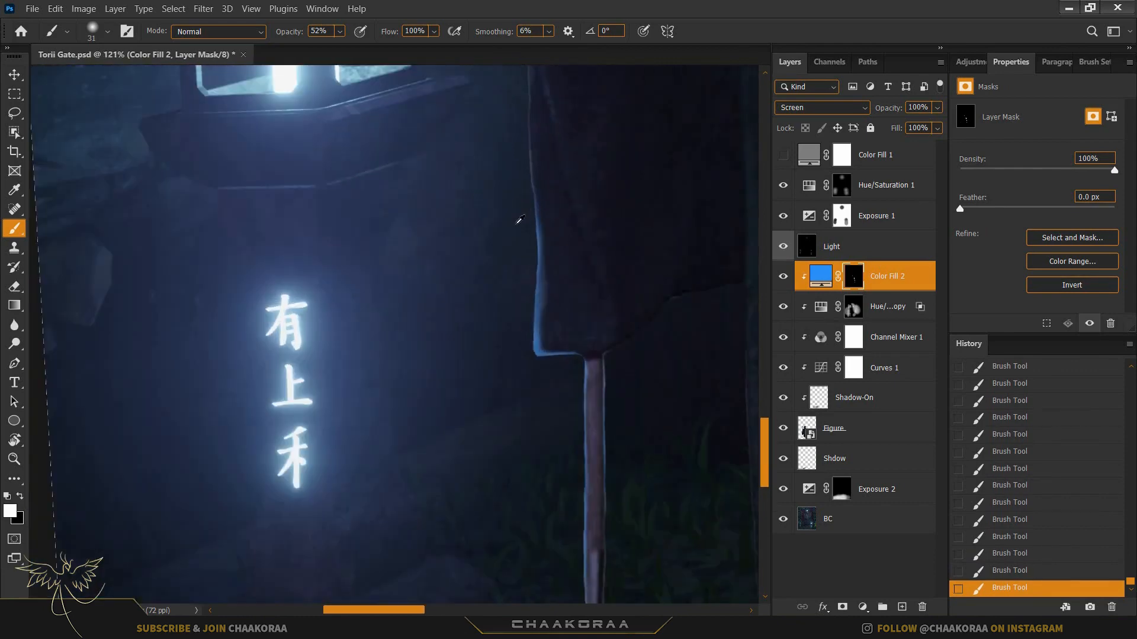
pyautogui.moveTo(546, 312); pyautogui.dragTo(551, 483)
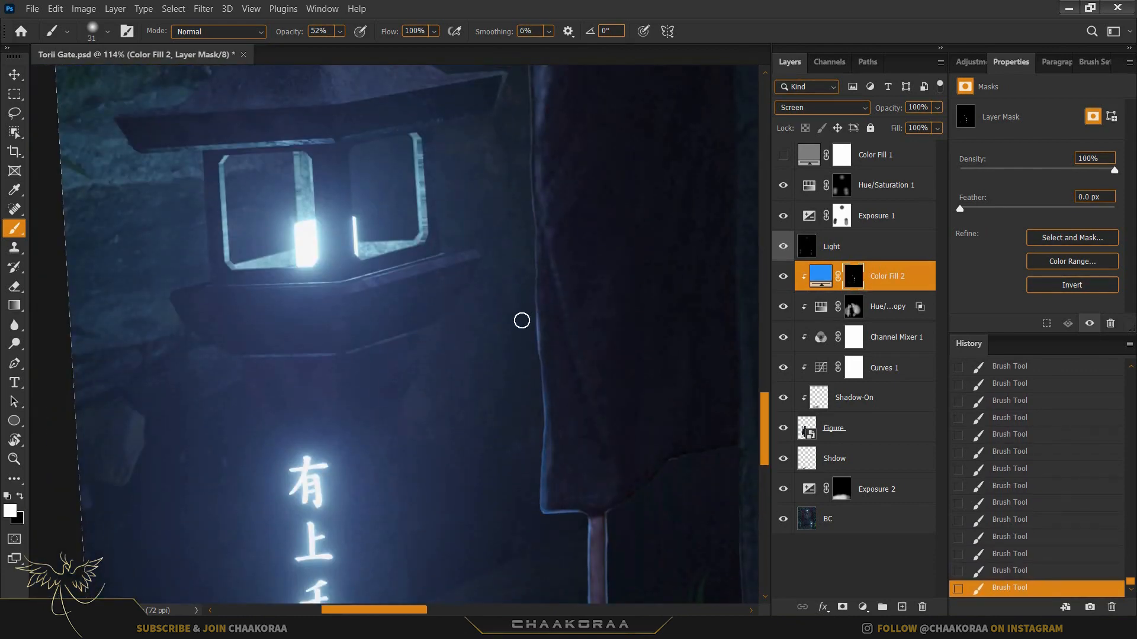
# - Extend the blue rim up the left sleeve's outer edge beside the lantern, and save the document
pyautogui.moveTo(520, 163); pyautogui.dragTo(523, 373)
pyautogui.scroll(-2, 522, 378)
pyautogui.scroll(4, 527, 118)
pyautogui.moveTo(518, 95); pyautogui.dragTo(523, 244)
pyautogui.moveTo(509, 160)
pyautogui.mouseDown()
pyautogui.moveTo(523, 426)
pyautogui.moveTo(502, 281)
pyautogui.mouseUp()
pyautogui.scroll(-6, 507, 379)
pyautogui.moveTo(571, 142); pyautogui.dragTo(441, 190)
pyautogui.scroll(2, 442, 190)
pyautogui.hotkey('ctrl', 's')
pyautogui.scroll(5, 373, 284)
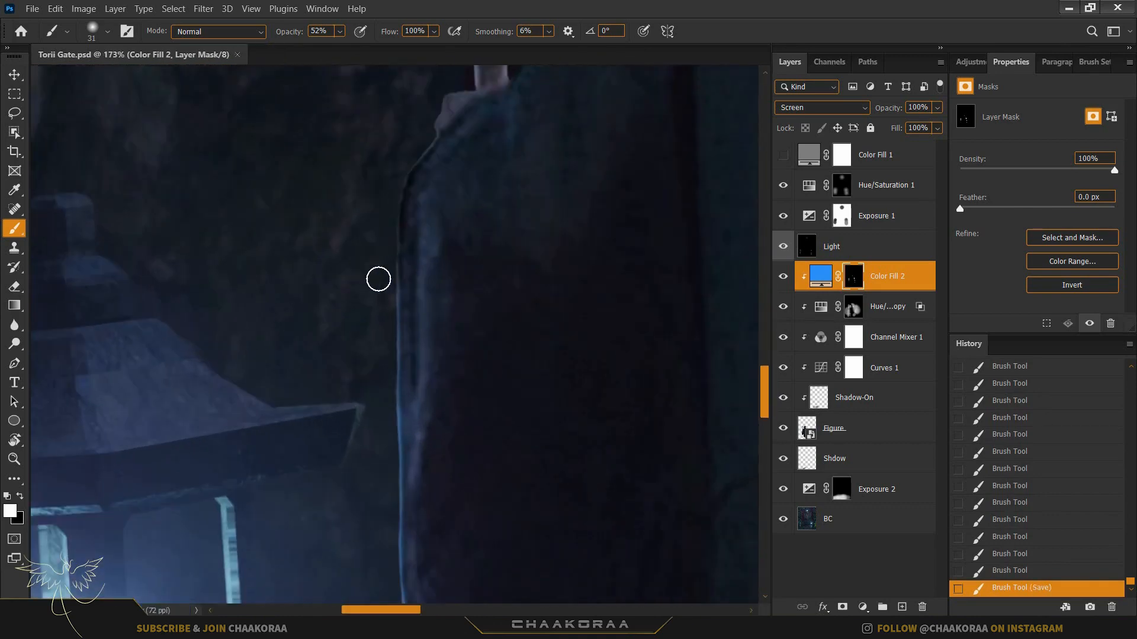
# - Paint rim light along the upper left edge of the robe, using a 110 px brush for a softer glow
pyautogui.moveTo(388, 278); pyautogui.dragTo(397, 209)
pyautogui.moveTo(385, 414); pyautogui.dragTo(389, 260)
pyautogui.moveTo(397, 266); pyautogui.dragTo(394, 438)
pyautogui.moveTo(381, 373); pyautogui.dragTo(380, 251)
pyautogui.scroll(-5, 381, 252)
pyautogui.moveTo(402, 196); pyautogui.dragTo(402, 385)
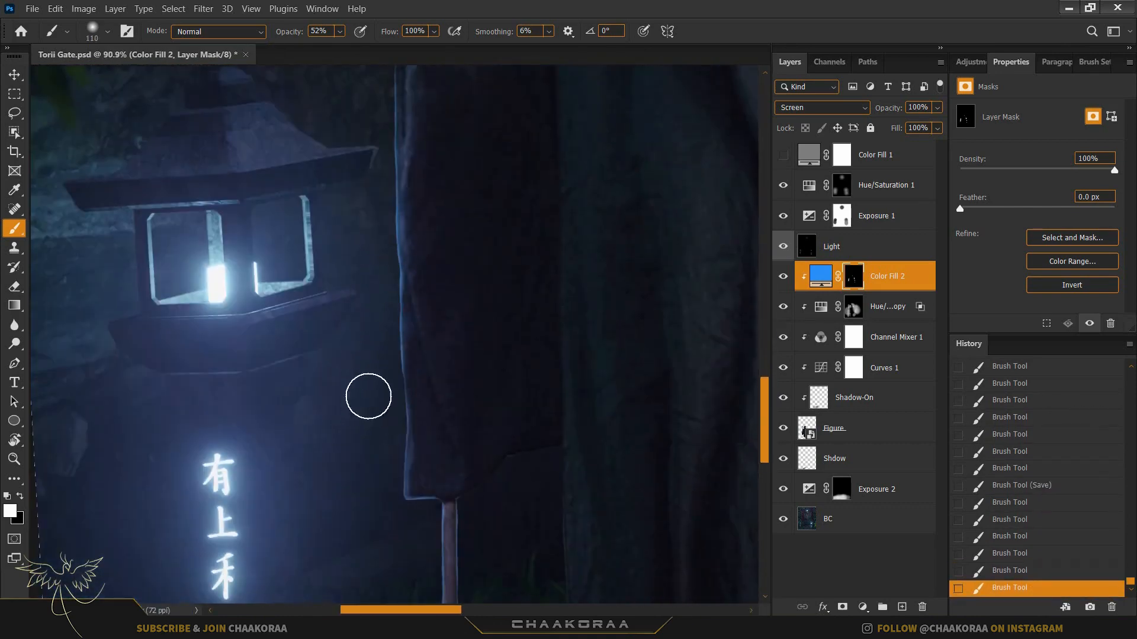
# - Continue the blue rim light over the figure's left shoulder toward the hand holding the staff
pyautogui.scroll(4, 354, 318)
pyautogui.moveTo(373, 77); pyautogui.dragTo(344, 379)
pyautogui.moveTo(350, 325); pyautogui.dragTo(335, 383)
pyautogui.moveTo(342, 379); pyautogui.dragTo(361, 307)
pyautogui.moveTo(361, 308); pyautogui.dragTo(391, 266)
pyautogui.moveTo(446, 122); pyautogui.dragTo(413, 270)
pyautogui.scroll(-3, 395, 386)
# - Paint blue rim light down the left edge of the staff's blade with a 26 px brush
pyautogui.scroll(2, 379, 145)
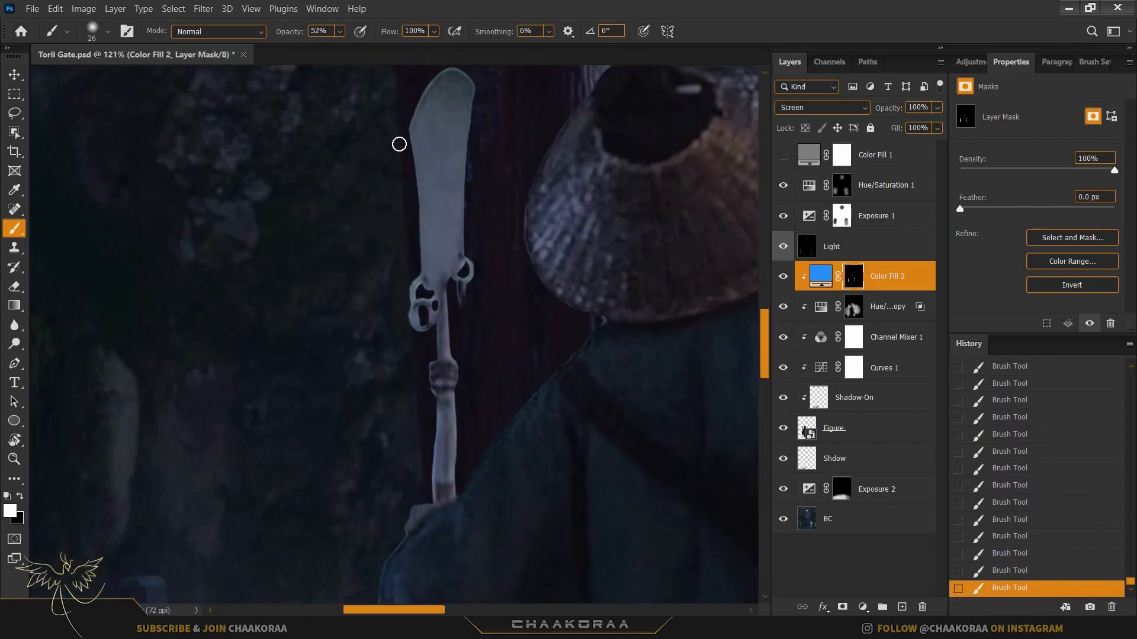
pyautogui.moveTo(411, 159); pyautogui.dragTo(422, 275)
pyautogui.moveTo(419, 224); pyautogui.dragTo(424, 260)
pyautogui.moveTo(424, 142); pyautogui.dragTo(438, 248)
pyautogui.scroll(4, 438, 249)
pyautogui.moveTo(444, 193); pyautogui.dragTo(407, 289)
# - Reduce the brush to 11 px and refine the rim along the blade's lower left edge
pyautogui.press('[')
pyautogui.press('[')
pyautogui.press('[')
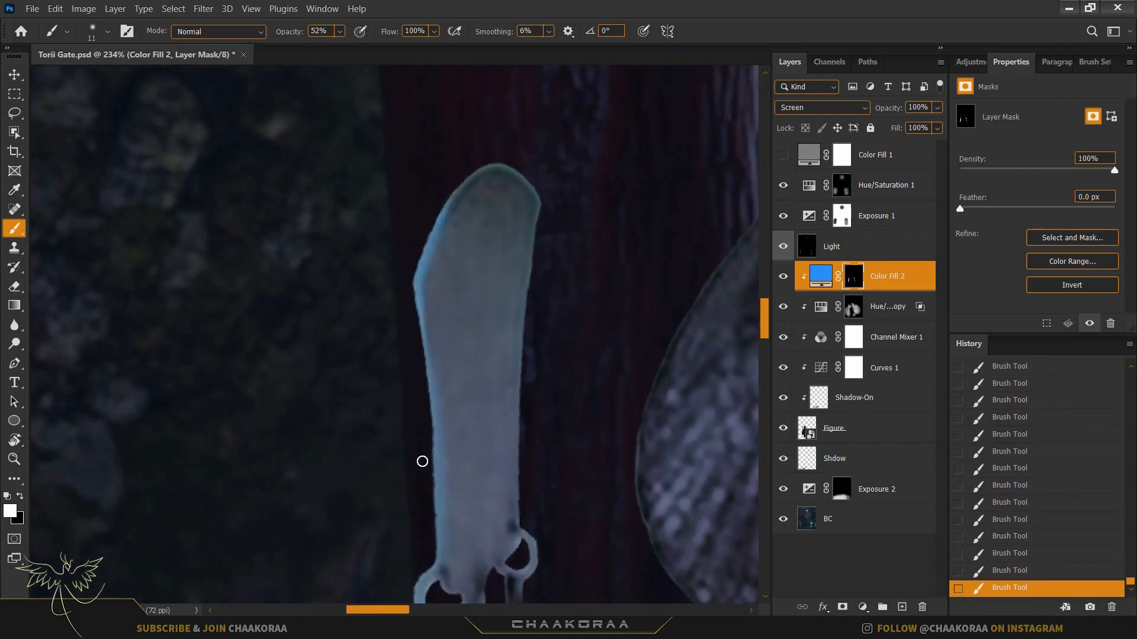
pyautogui.moveTo(422, 461); pyautogui.dragTo(435, 304)
pyautogui.moveTo(423, 417); pyautogui.dragTo(428, 350)
pyautogui.scroll(-3, 459, 335)
# - Paint thin rim highlights on the rings and the narrow shaft below the staff's blade
pyautogui.scroll(3, 488, 378)
pyautogui.moveTo(494, 88)
pyautogui.mouseDown()
pyautogui.moveTo(548, 256)
pyautogui.moveTo(505, 306)
pyautogui.mouseUp()
pyautogui.scroll(-3, 589, 343)
pyautogui.scroll(3, 589, 342)
pyautogui.moveTo(598, 346)
pyautogui.mouseDown()
pyautogui.moveTo(583, 503)
pyautogui.moveTo(542, 318)
pyautogui.mouseUp()
pyautogui.moveTo(542, 318); pyautogui.dragTo(533, 451)
pyautogui.scroll(-6, 586, 292)
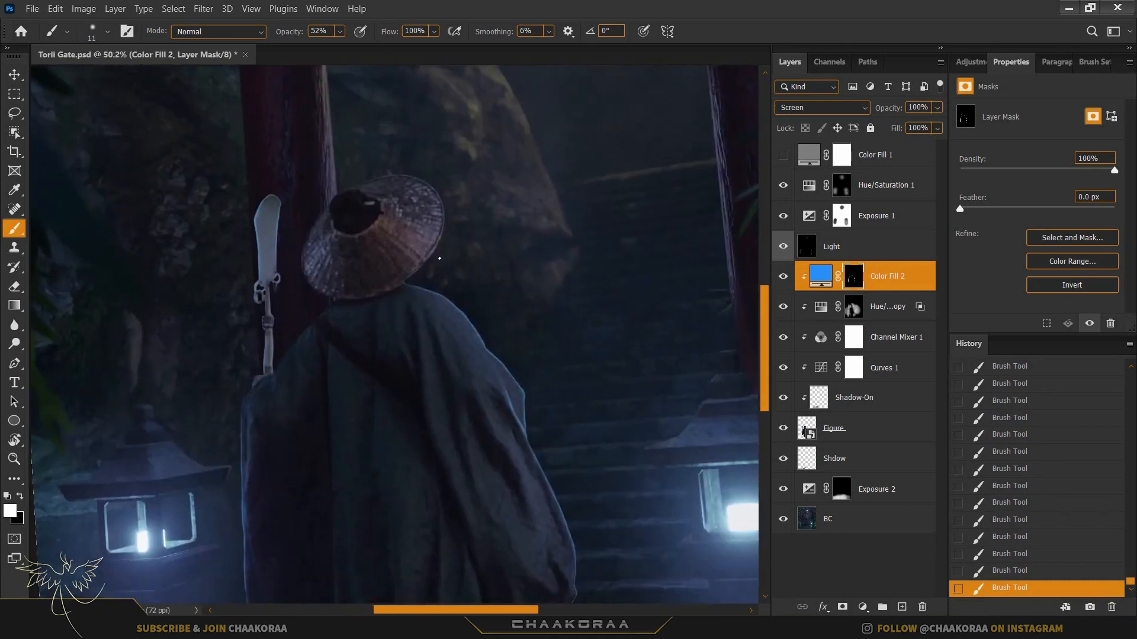
# - Rotate the canvas and paint a thin blue rim along the straw hat's outer edge at 52% brush opacity
pyautogui.scroll(6, 503, 255)
pyautogui.moveTo(365, 313); pyautogui.dragTo(414, 240)
pyautogui.moveTo(464, 133)
pyautogui.mouseDown()
pyautogui.moveTo(426, 235)
pyautogui.moveTo(385, 276)
pyautogui.mouseUp()
pyautogui.press('r')
pyautogui.moveTo(519, 234)
pyautogui.mouseDown()
pyautogui.moveTo(507, 213)
pyautogui.moveTo(379, 175)
pyautogui.mouseUp()
pyautogui.moveTo(349, 183)
pyautogui.mouseDown()
pyautogui.moveTo(619, 356)
pyautogui.moveTo(527, 284)
pyautogui.moveTo(625, 451)
pyautogui.mouseUp()
pyautogui.moveTo(548, 326); pyautogui.dragTo(616, 443)
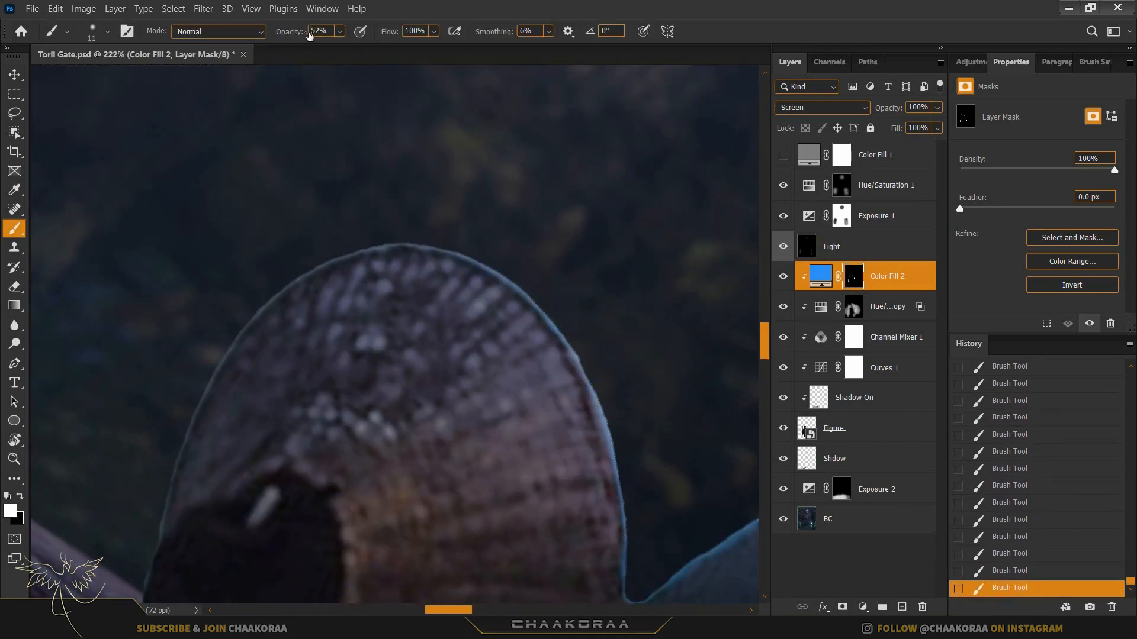
# - Raise the brush opacity to 70%, strengthen the rim on the hat's right edge, and turn the canvas back upright
pyautogui.press('7')
pyautogui.moveTo(626, 510)
pyautogui.mouseDown()
pyautogui.moveTo(429, 248)
pyautogui.moveTo(456, 252)
pyautogui.mouseUp()
pyautogui.scroll(-8, 539, 329)
pyautogui.press('r')
pyautogui.moveTo(628, 272)
pyautogui.mouseDown()
pyautogui.moveTo(637, 322)
pyautogui.moveTo(593, 474)
pyautogui.mouseUp()
pyautogui.scroll(-3, 395, 323)
pyautogui.press('b')
pyautogui.scroll(10, 355, 308)
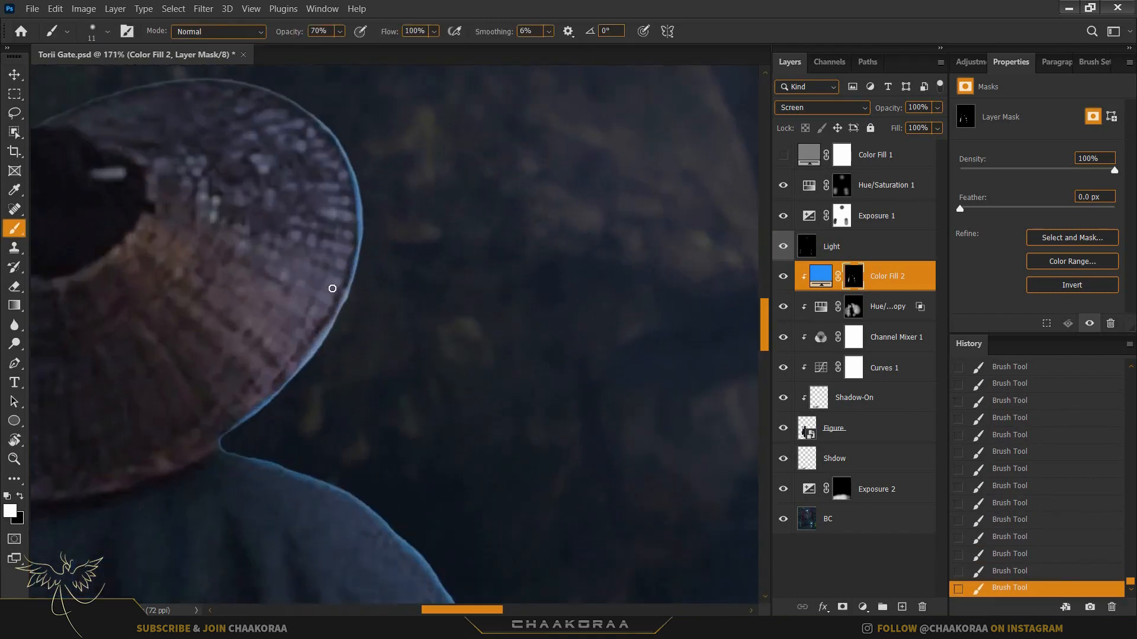
# - Brighten the rim where the hat meets the robe and along the right shoulder's edge
pyautogui.scroll(3, 307, 366)
pyautogui.moveTo(367, 295); pyautogui.dragTo(318, 325)
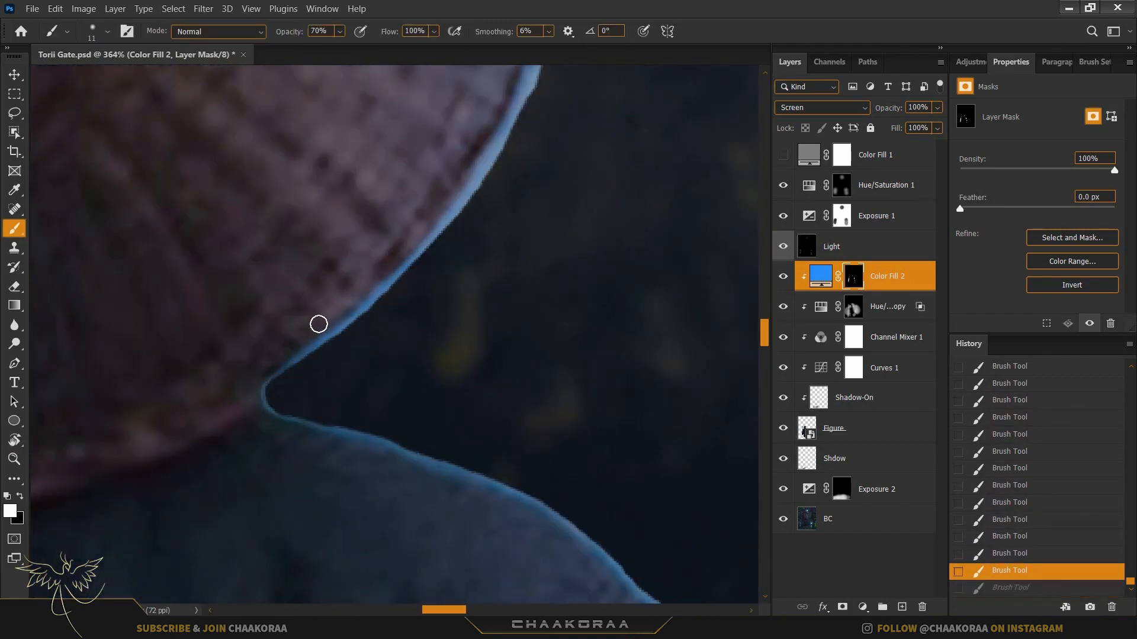
pyautogui.scroll(-3, 444, 385)
pyautogui.moveTo(388, 401)
pyautogui.mouseDown()
pyautogui.moveTo(537, 463)
pyautogui.moveTo(485, 428)
pyautogui.mouseUp()
pyautogui.hotkey('ctrl', 'z')
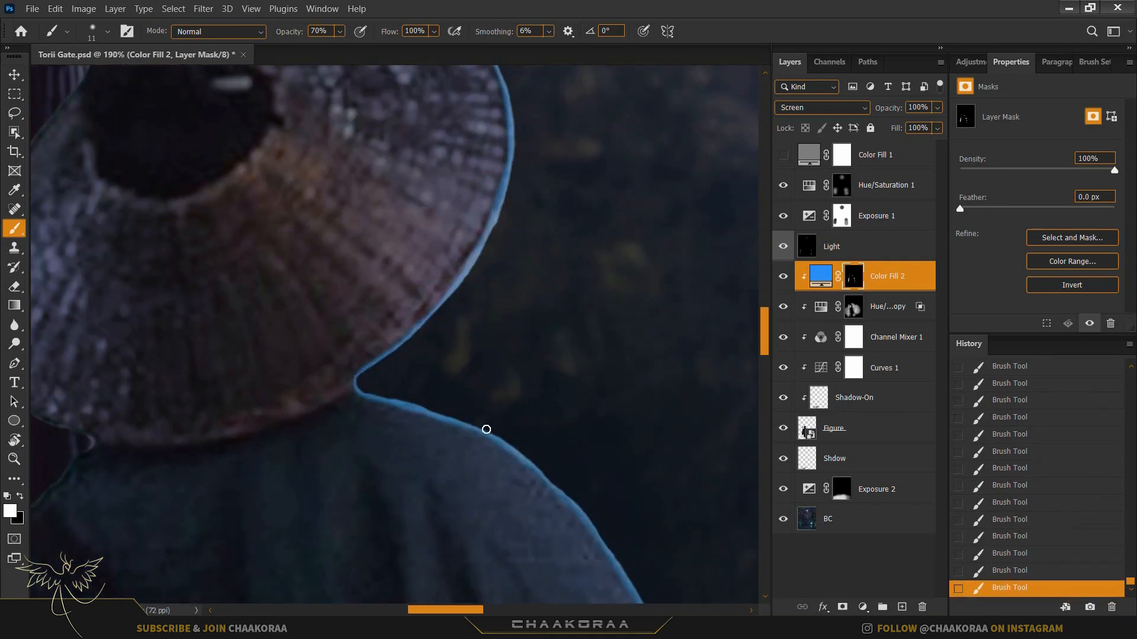
pyautogui.moveTo(547, 479); pyautogui.dragTo(433, 312)
pyautogui.moveTo(580, 405)
pyautogui.mouseDown()
pyautogui.moveTo(484, 287)
pyautogui.moveTo(430, 119)
pyautogui.mouseUp()
# - Strengthen the blue rim down the right sleeve's outer edge to its lower tip
pyautogui.hotkey('ctrl', '0')
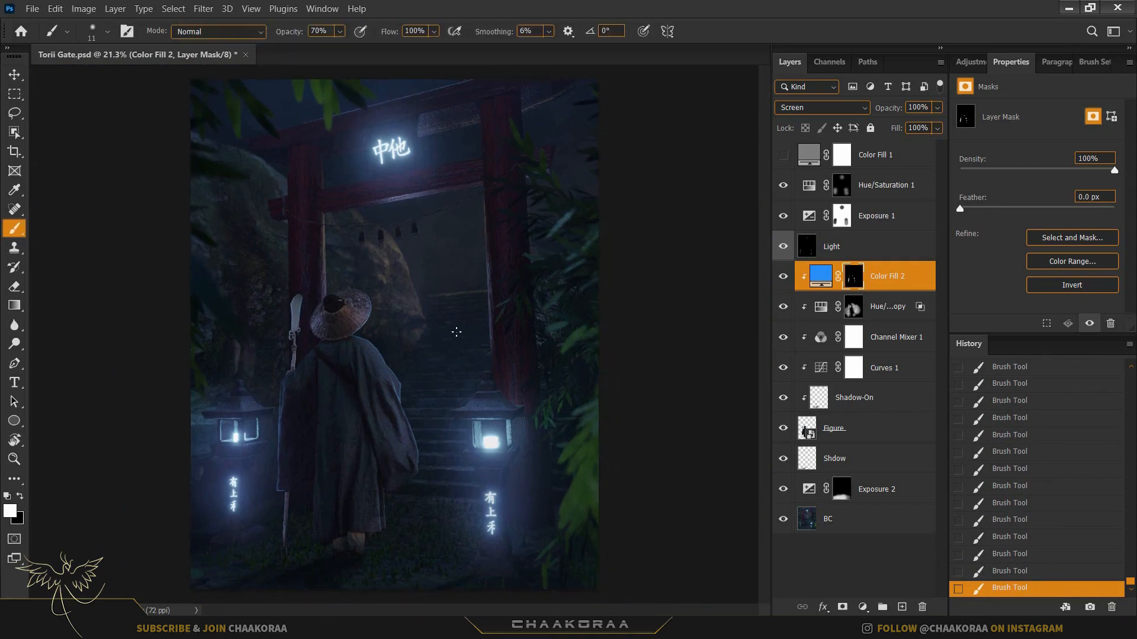
pyautogui.scroll(5, 457, 330)
pyautogui.click(549, 353)
pyautogui.scroll(2, 556, 358)
pyautogui.moveTo(544, 341); pyautogui.dragTo(541, 523)
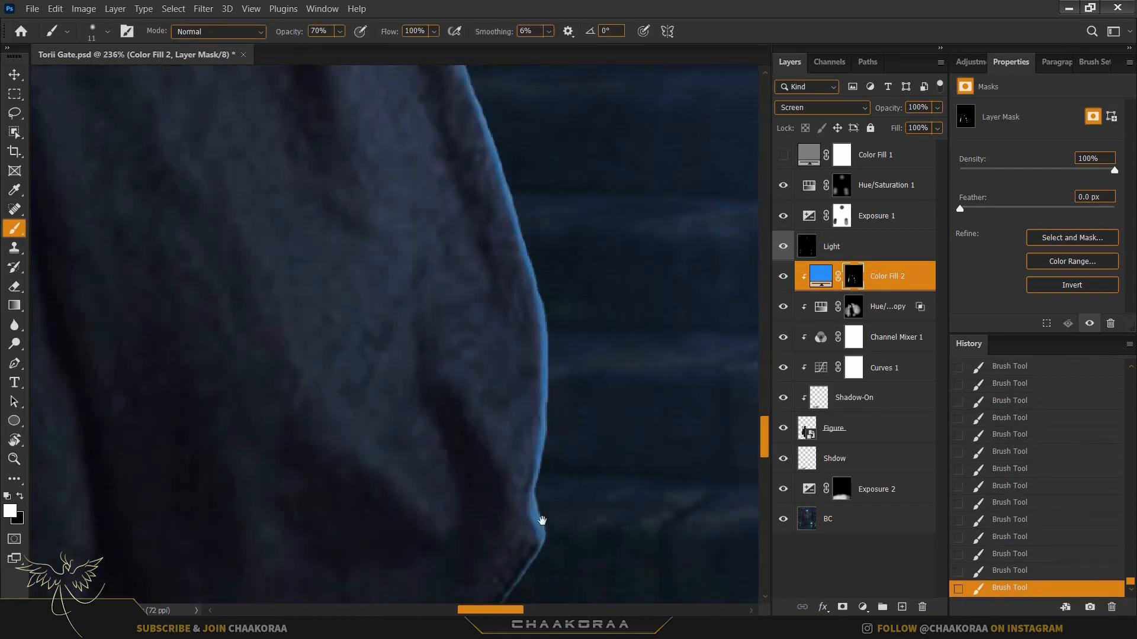
pyautogui.scroll(-4, 543, 375)
pyautogui.scroll(3, 488, 101)
pyautogui.moveTo(488, 100)
pyautogui.mouseDown()
pyautogui.moveTo(458, 166)
pyautogui.moveTo(496, 339)
pyautogui.mouseUp()
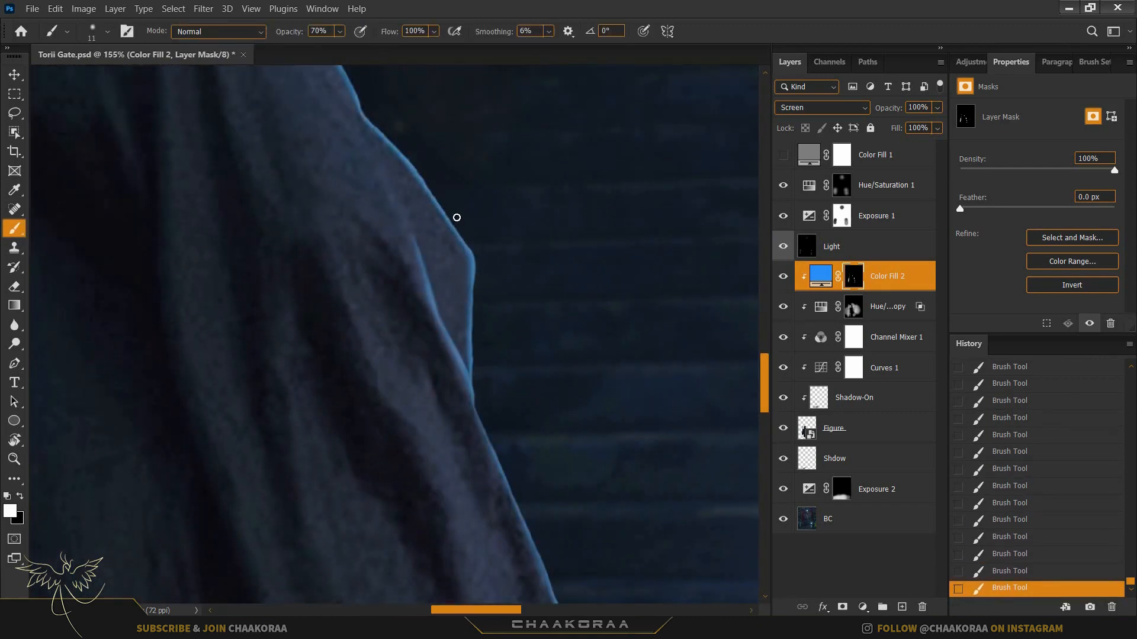
# - Touch up the rim light along the right sleeve's elbow and the robe edges around it
pyautogui.scroll(-4, 558, 237)
pyautogui.moveTo(457, 218); pyautogui.dragTo(562, 445)
pyautogui.scroll(4, 558, 256)
pyautogui.scroll(-5, 586, 411)
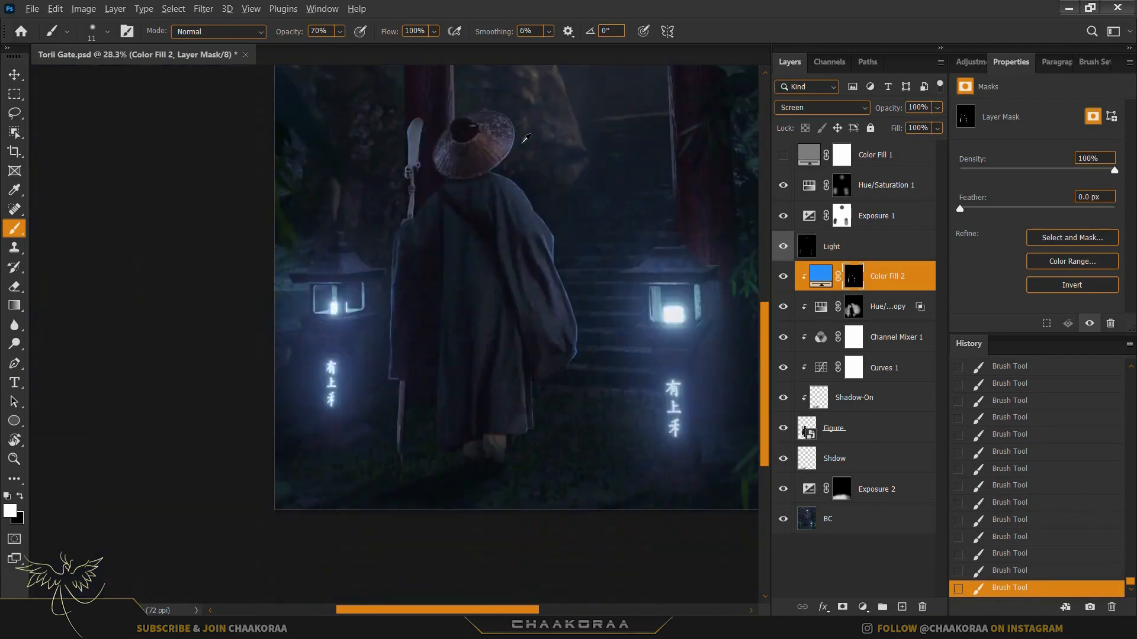
pyautogui.scroll(5, 557, 333)
pyautogui.moveTo(555, 332)
pyautogui.mouseDown()
pyautogui.moveTo(539, 322)
pyautogui.moveTo(481, 66)
pyautogui.mouseUp()
pyautogui.moveTo(394, 243); pyautogui.dragTo(398, 302)
# - Change the Color Fill 2 rim colour to the deeper blue 1e76e4
pyautogui.scroll(-6, 553, 325)
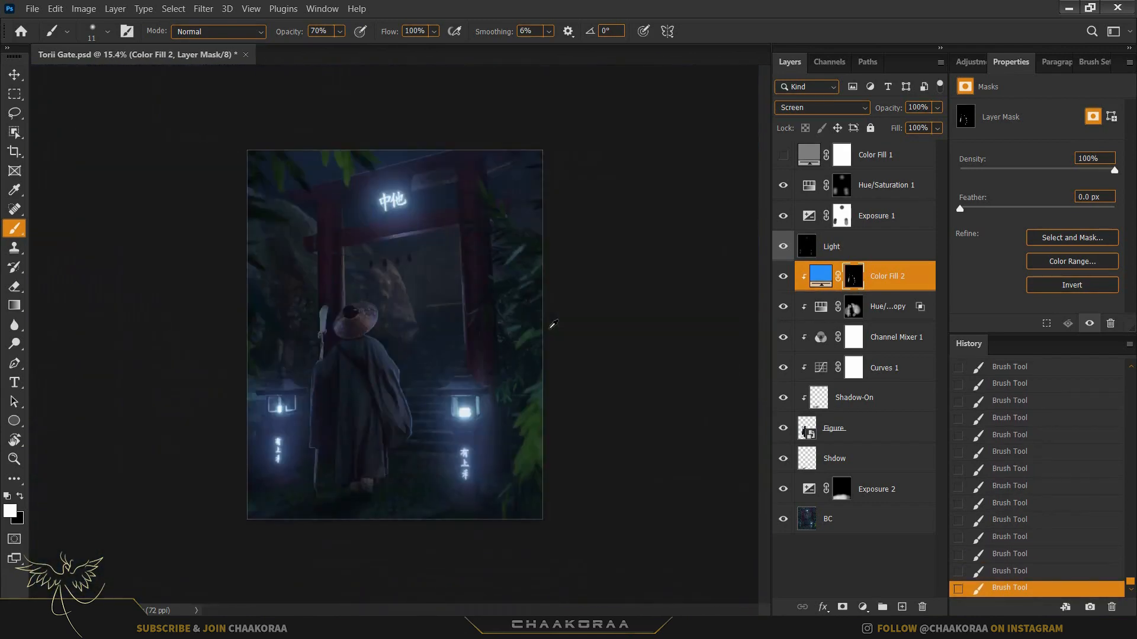
pyautogui.scroll(1, 438, 373)
pyautogui.scroll(5, 433, 417)
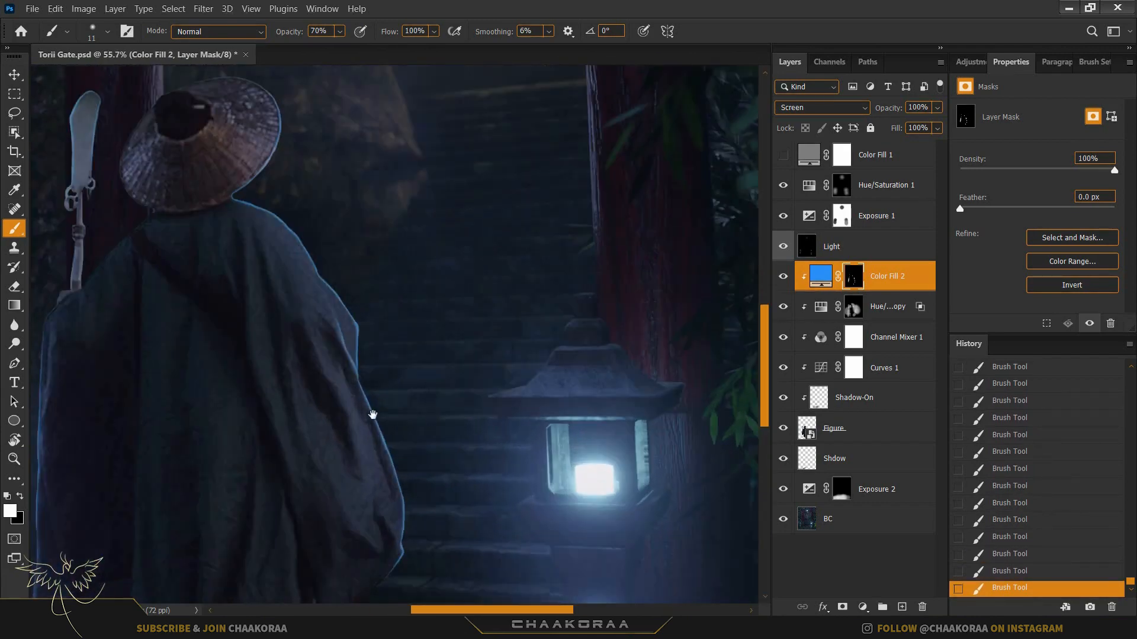
pyautogui.moveTo(373, 413); pyautogui.dragTo(514, 271)
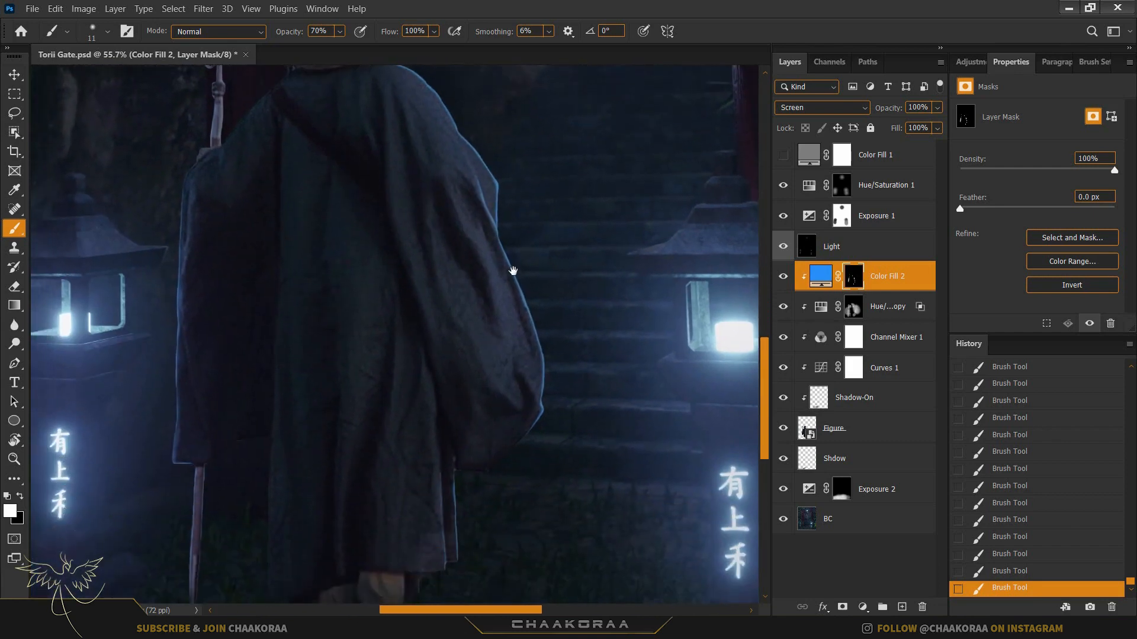
pyautogui.doubleClick(821, 285)
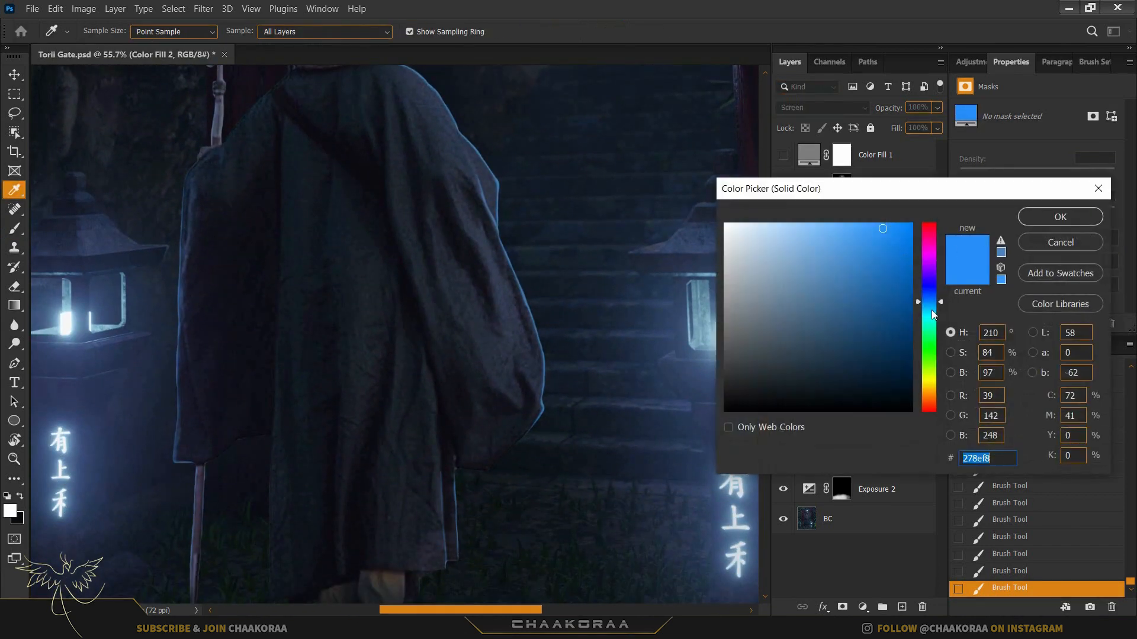
pyautogui.moveTo(929, 304); pyautogui.dragTo(929, 307)
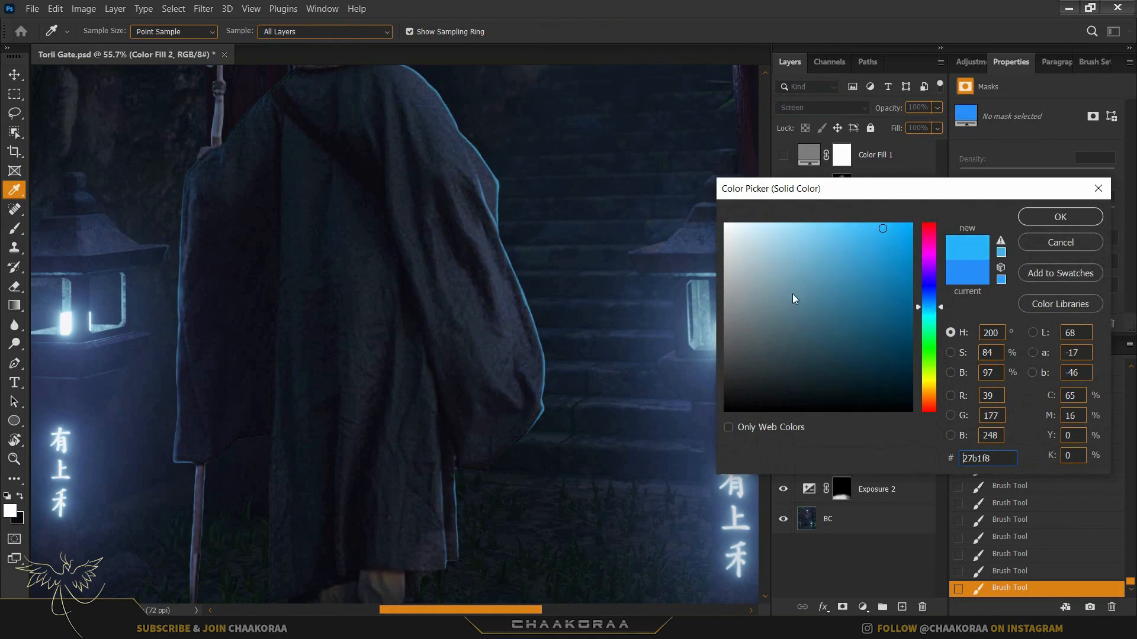
pyautogui.moveTo(933, 310)
pyautogui.mouseDown()
pyautogui.moveTo(931, 288)
pyautogui.moveTo(931, 300)
pyautogui.mouseUp()
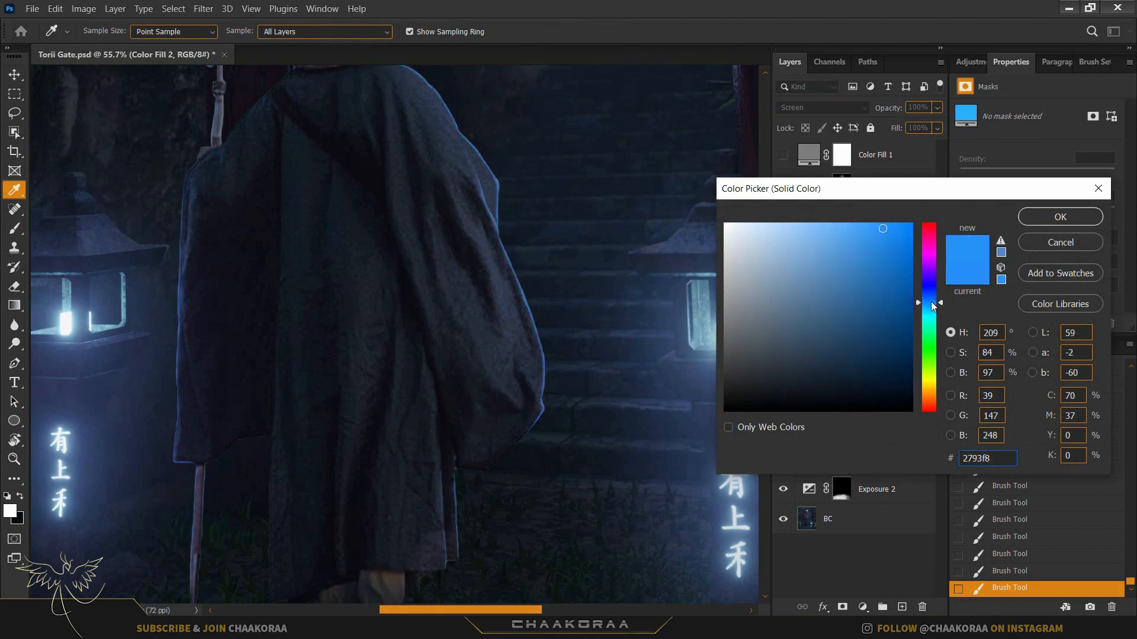
pyautogui.click(894, 262)
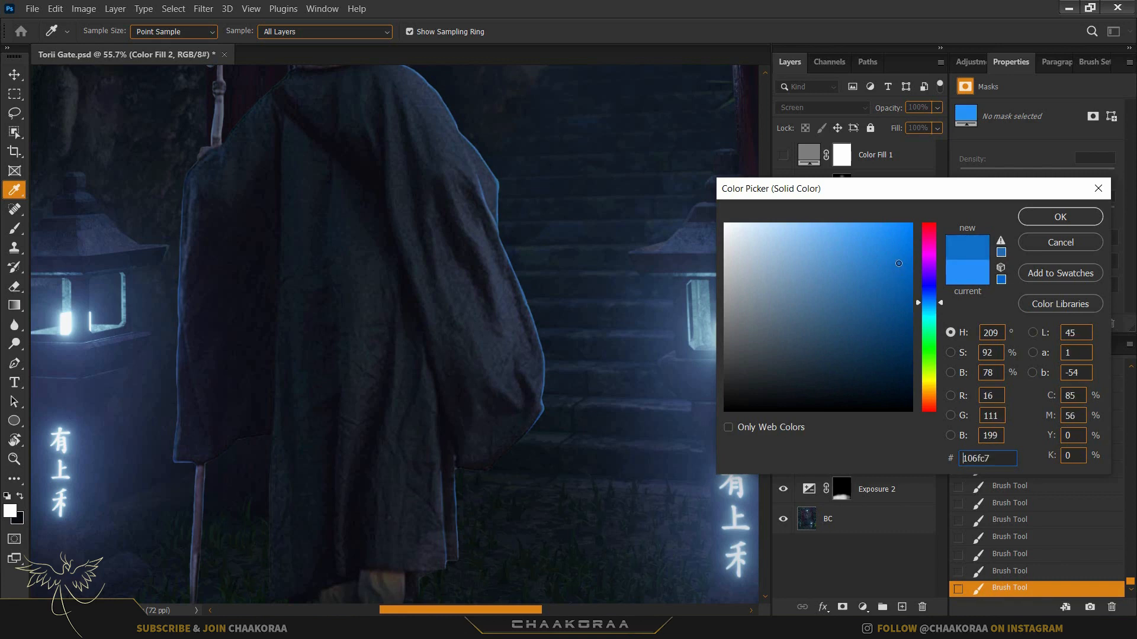
pyautogui.moveTo(928, 297)
pyautogui.mouseDown()
pyautogui.moveTo(926, 270)
pyautogui.moveTo(923, 300)
pyautogui.mouseUp()
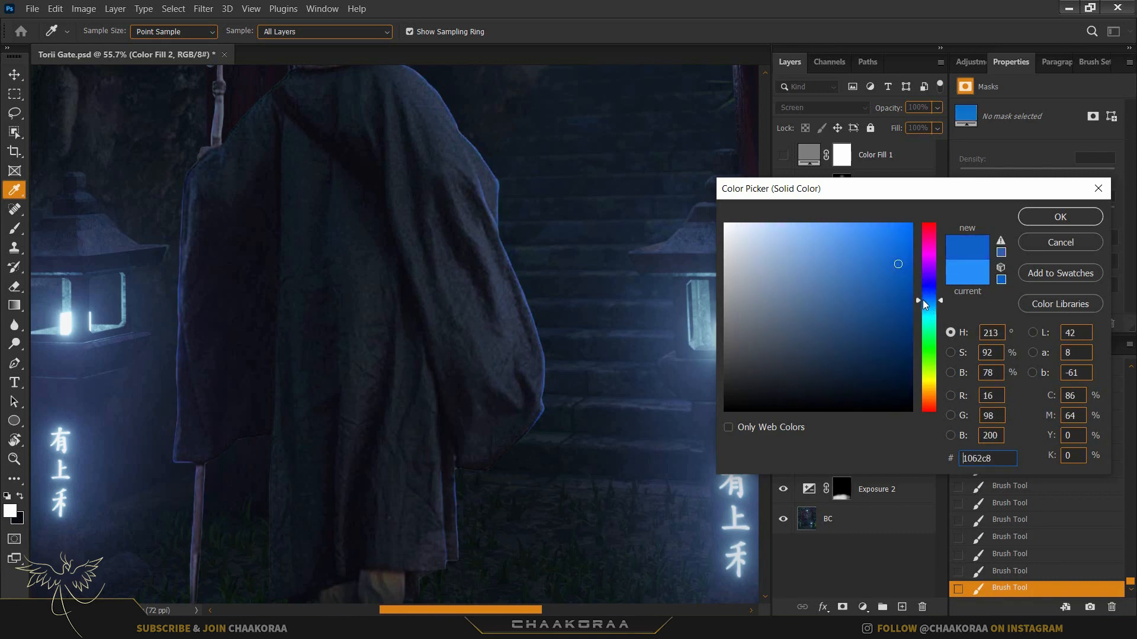
pyautogui.moveTo(885, 254)
pyautogui.mouseDown()
pyautogui.moveTo(871, 242)
pyautogui.moveTo(888, 244)
pyautogui.mouseUp()
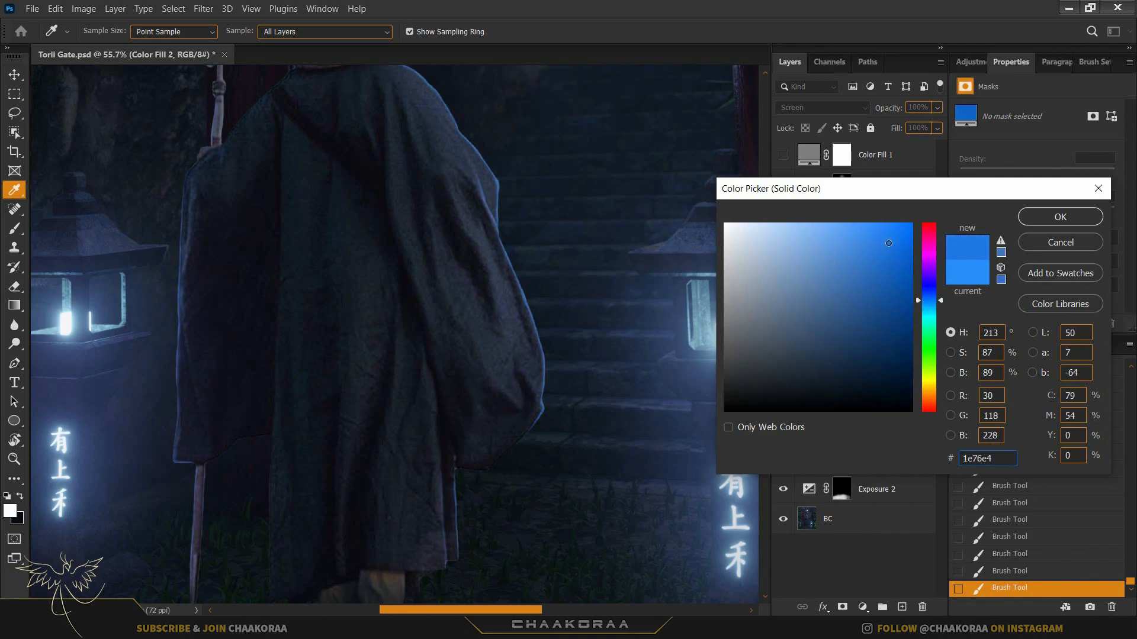
pyautogui.click(1060, 217)
# - Add a white ffffff solid colour fill layer above Color Fill 2 and clip it to the figure
pyautogui.scroll(-4, 454, 258)
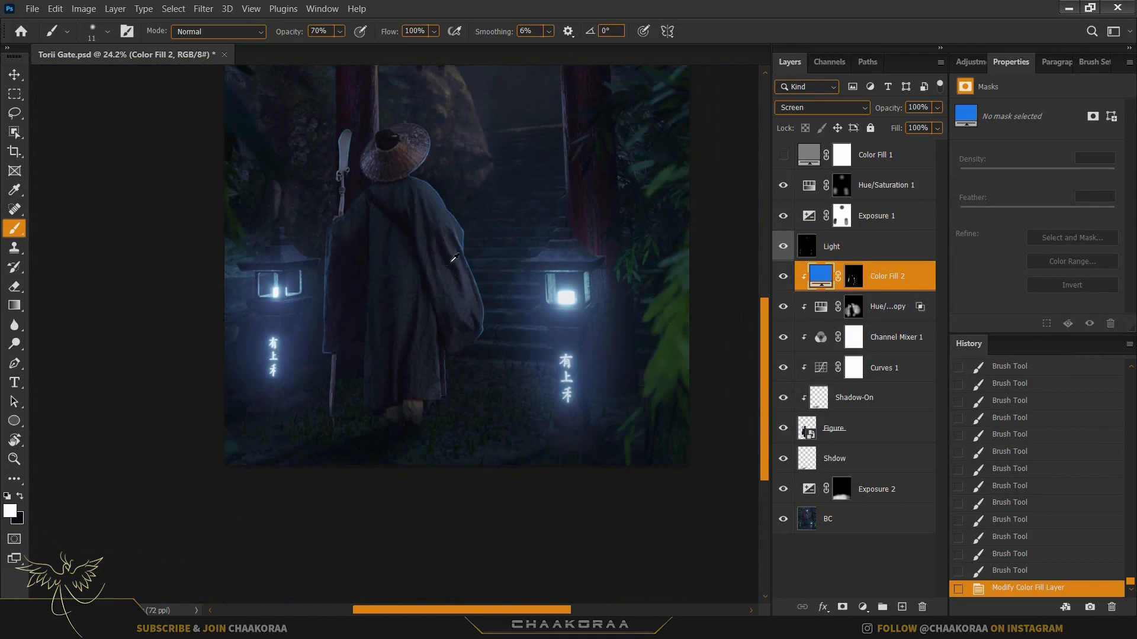
pyautogui.scroll(3, 506, 258)
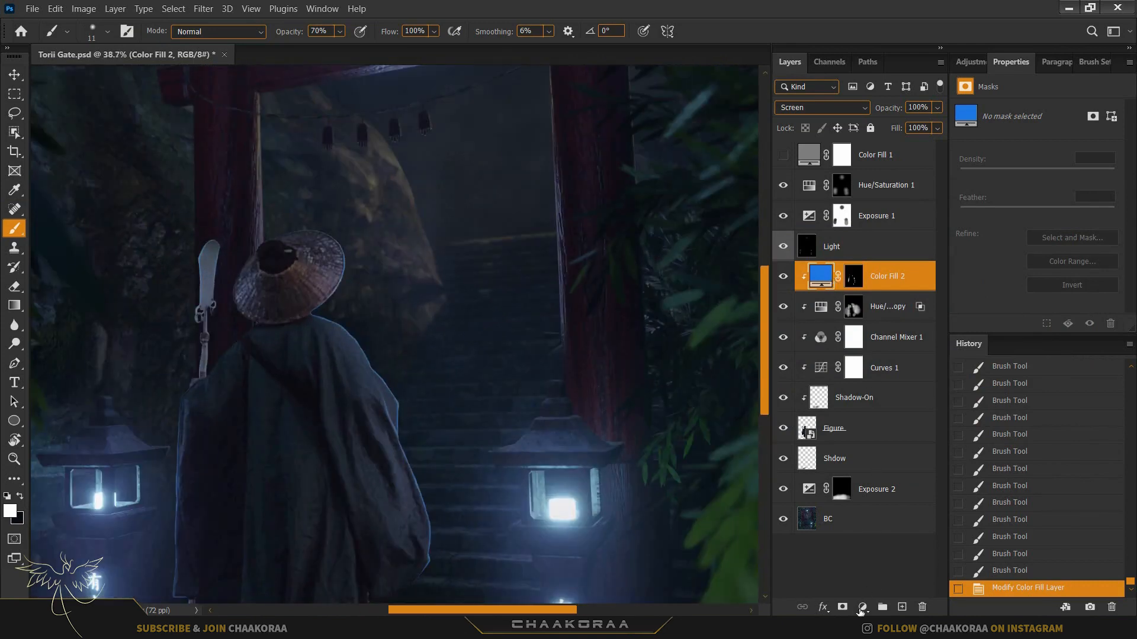
pyautogui.click(862, 608)
pyautogui.click(890, 355)
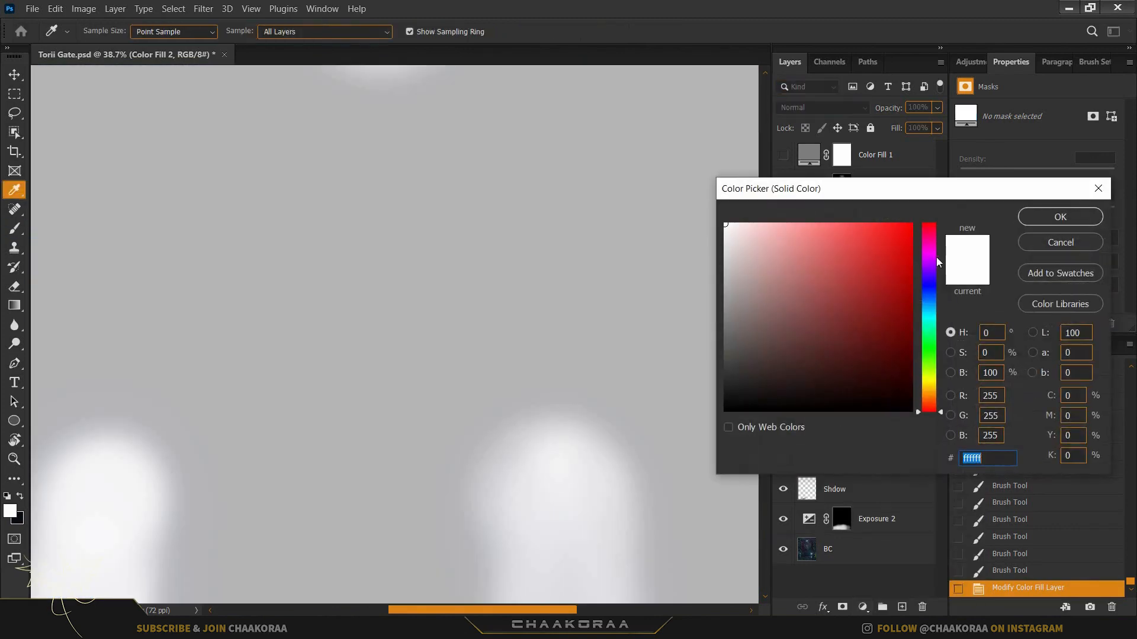
pyautogui.click(1062, 219)
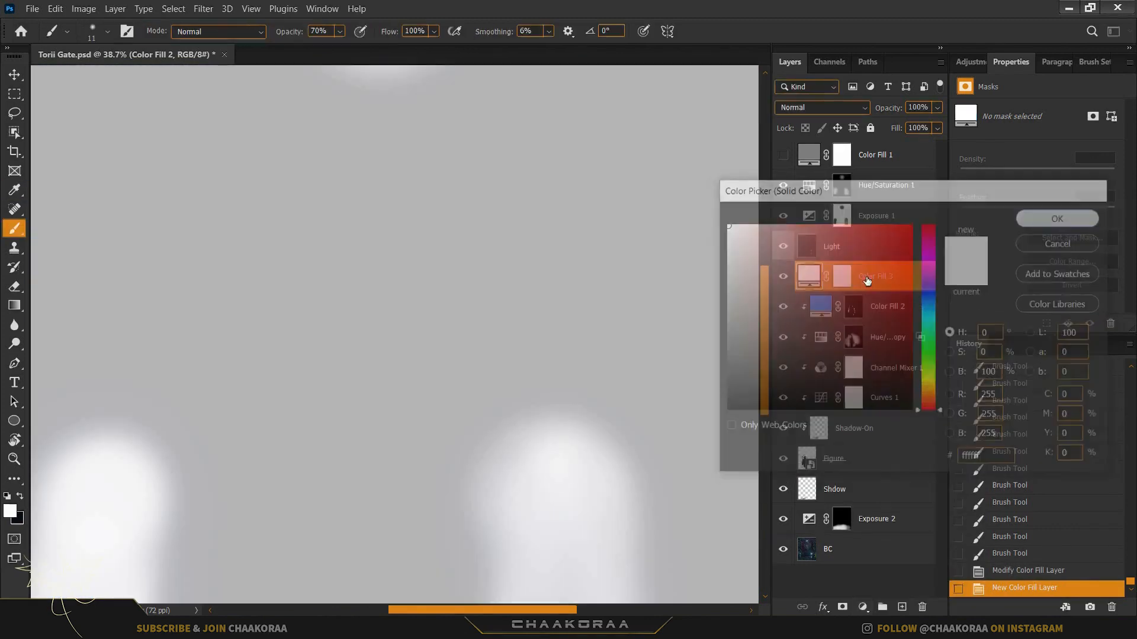
pyautogui.keyDown('alt'); pyautogui.click(808, 288); pyautogui.keyUp('alt')
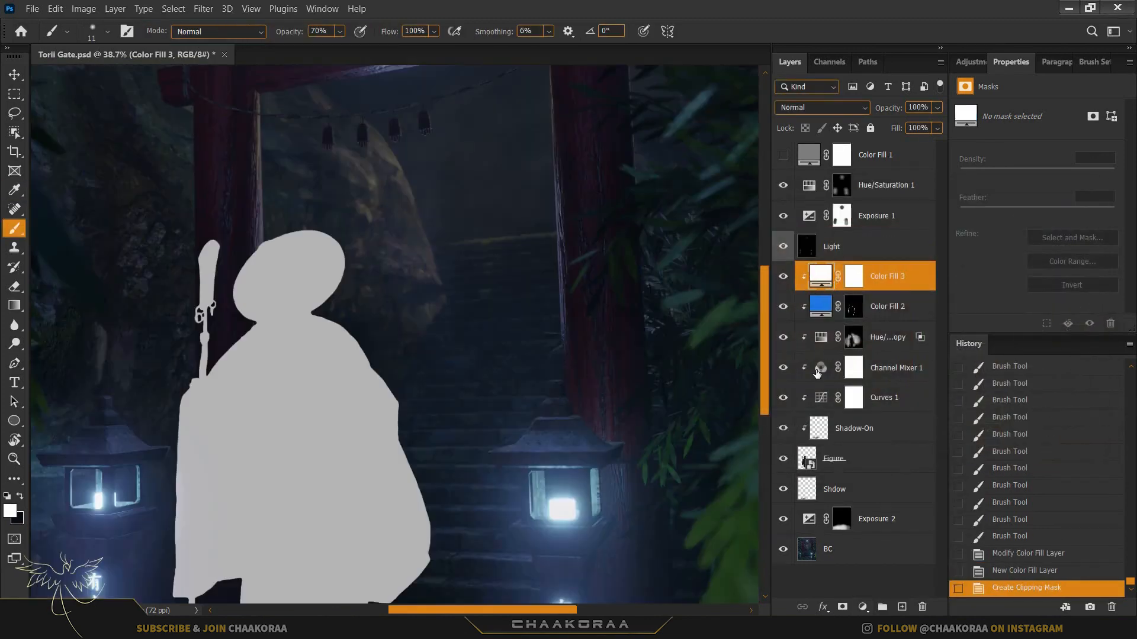
# - Recolour the Color Fill 3 layer to blue 1e6de4 and set its blend mode to Screen
pyautogui.doubleClick(823, 275)
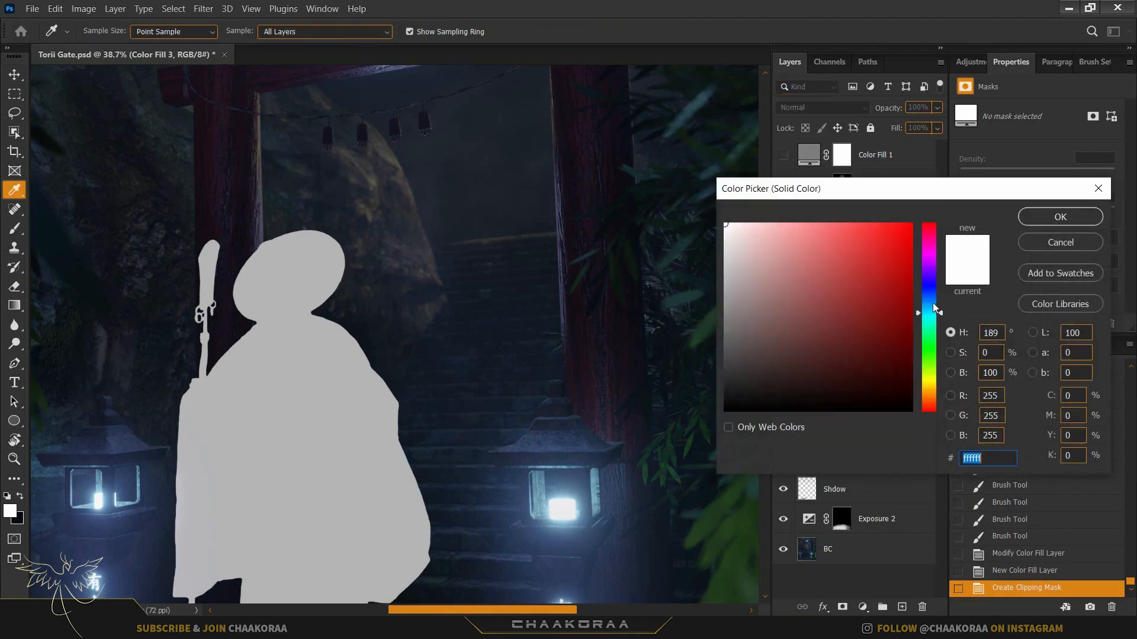
pyautogui.moveTo(935, 309); pyautogui.dragTo(936, 299)
pyautogui.click(889, 242)
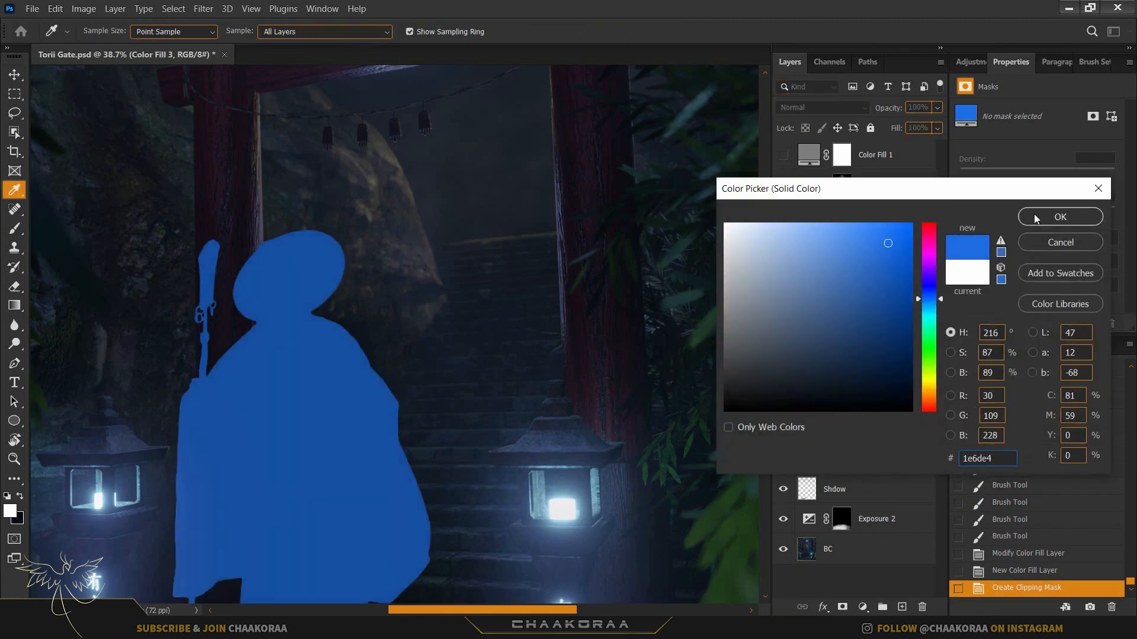
pyautogui.click(1034, 215)
pyautogui.click(807, 109)
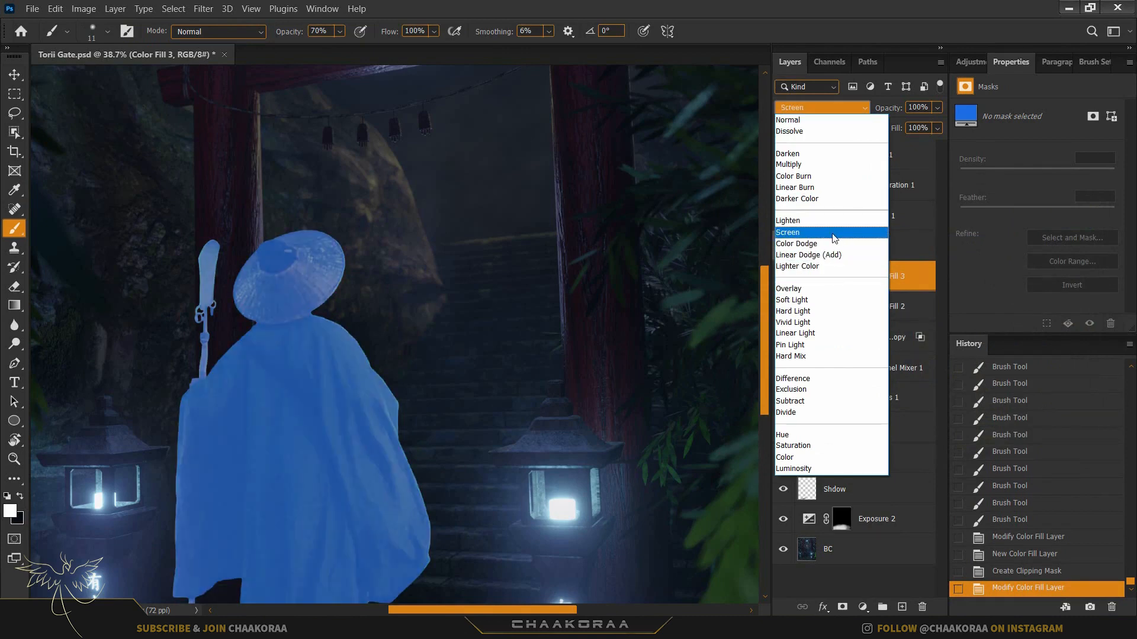
pyautogui.click(832, 233)
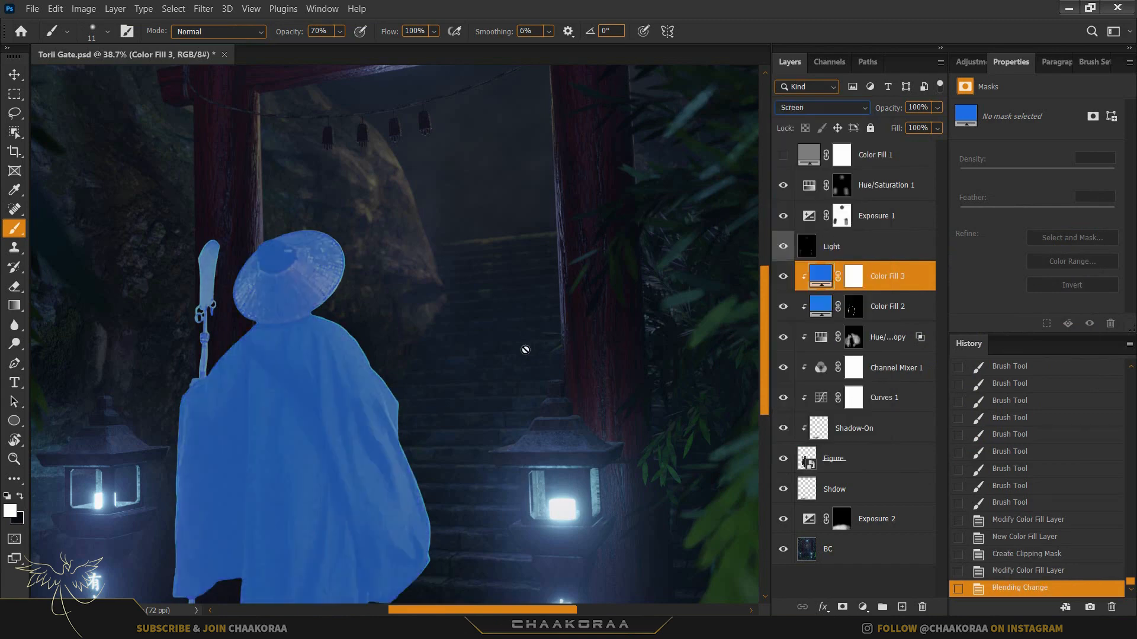
# - Lighten the Color Fill 3 colour to 3881ef and invert its layer mask to black
pyautogui.click(849, 276)
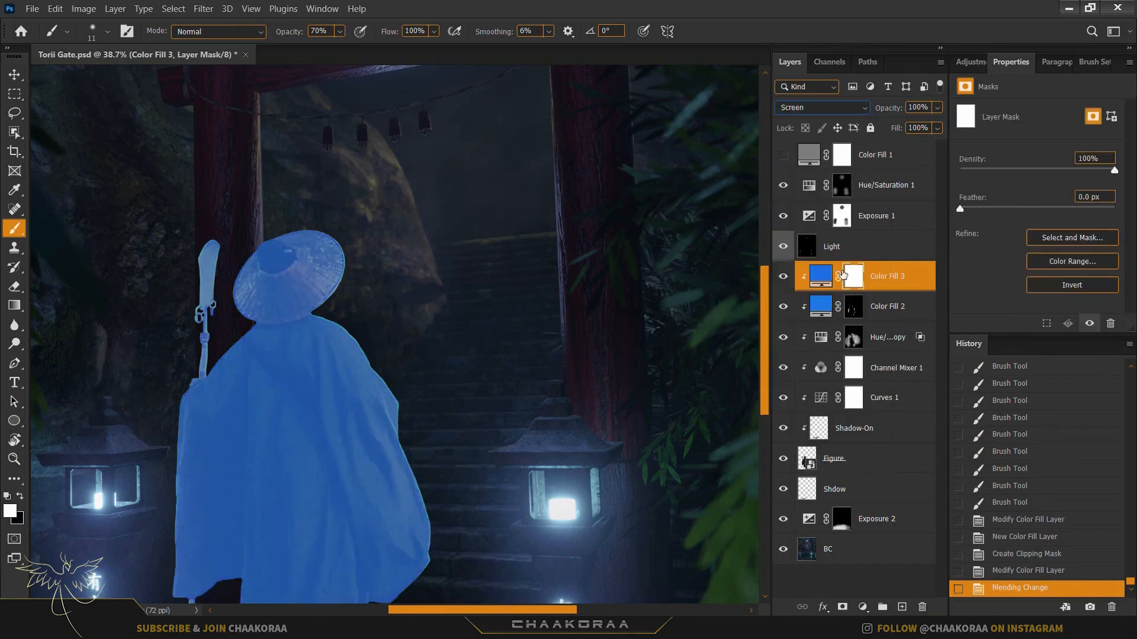
pyautogui.doubleClick(829, 274)
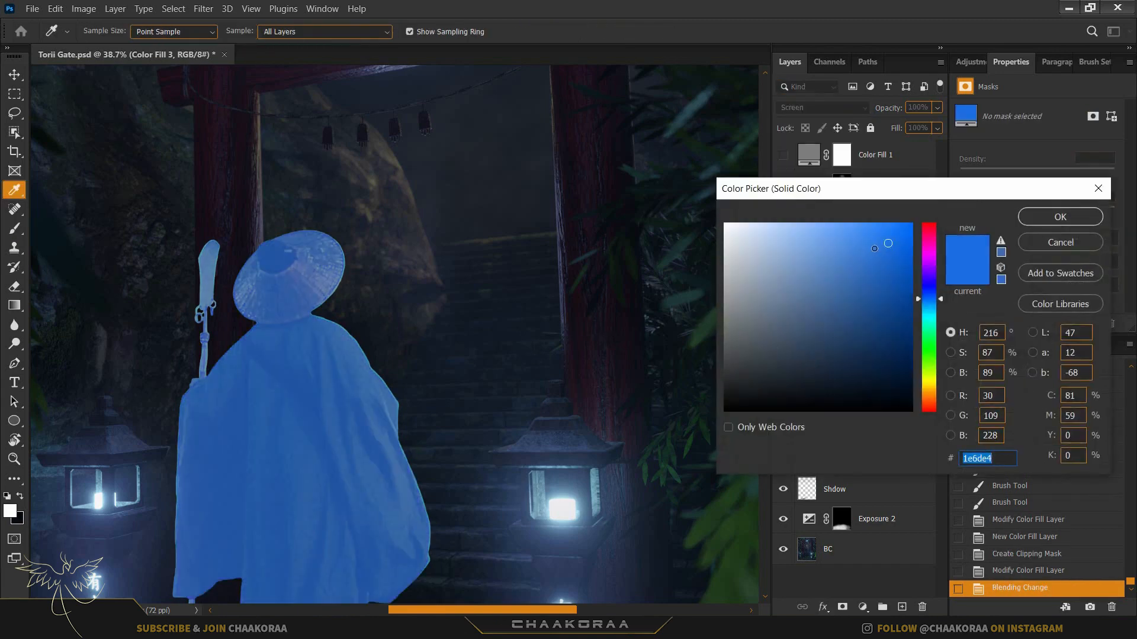
pyautogui.moveTo(863, 237); pyautogui.dragTo(869, 235)
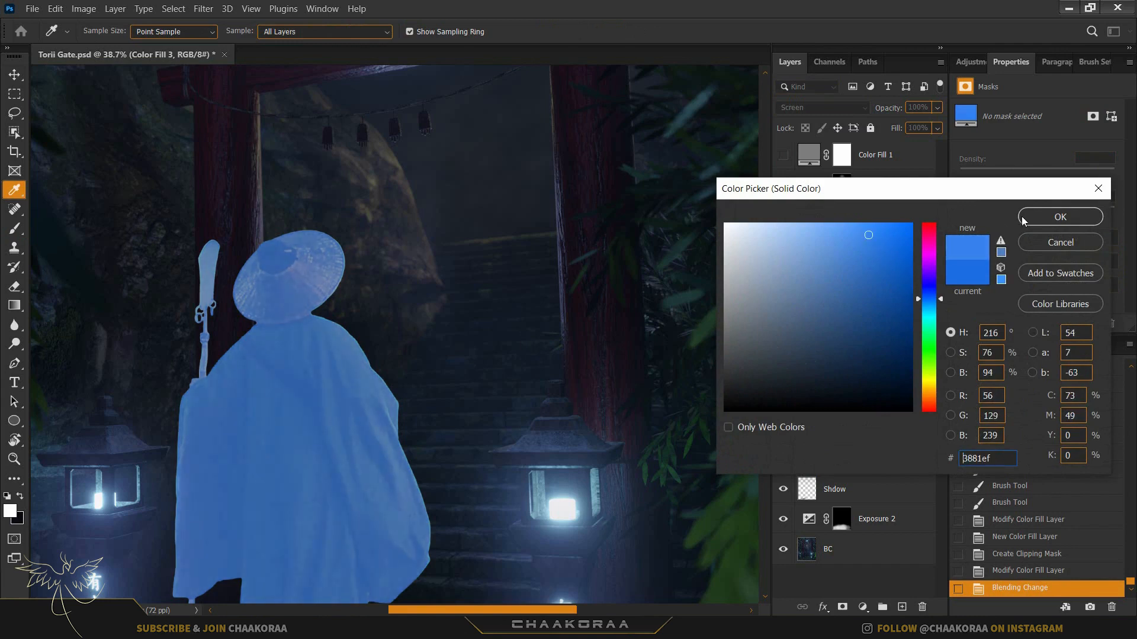
pyautogui.click(1023, 220)
pyautogui.click(852, 286)
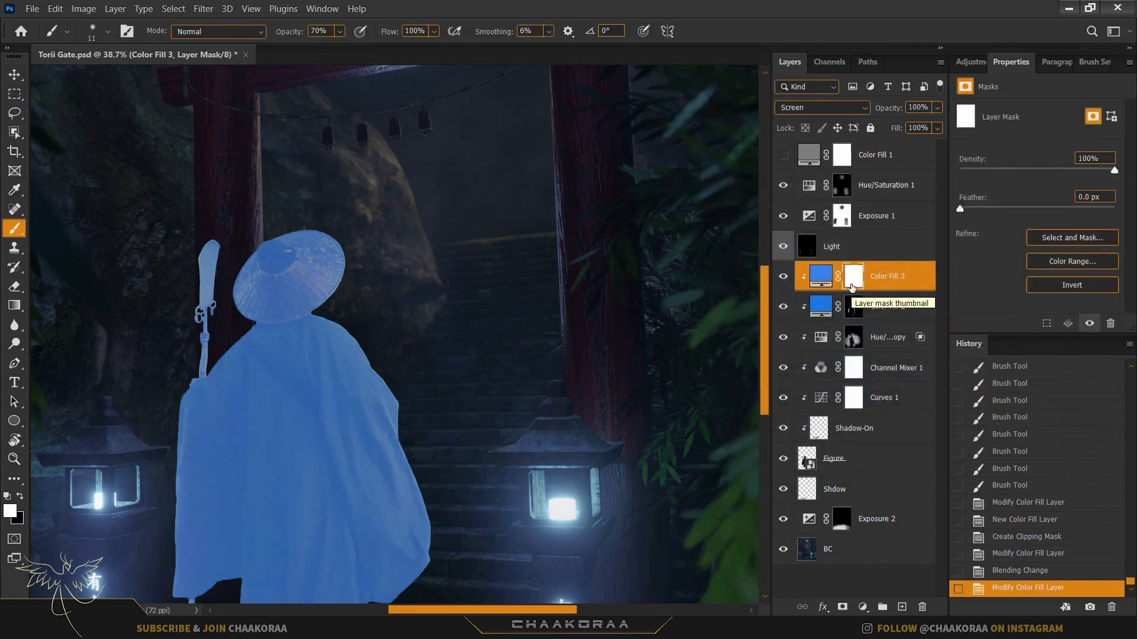
pyautogui.hotkey('ctrl', 'i')
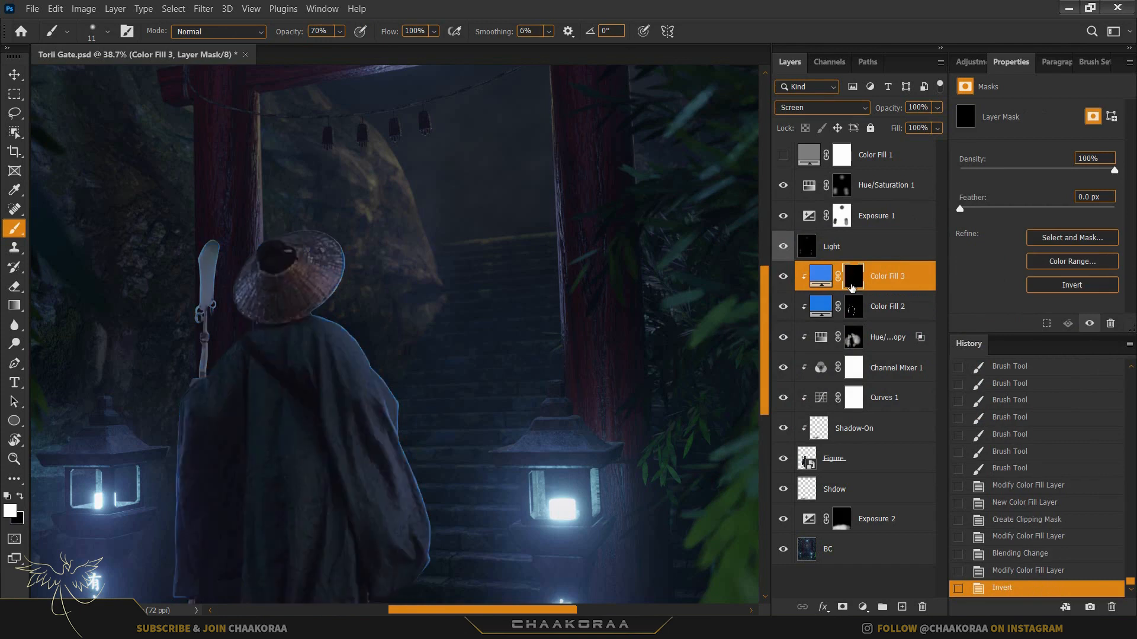
# - Lower the soft brush to 9% opacity and 25% flow, testing strokes on the right shoulder and undoing them
pyautogui.moveTo(432, 338); pyautogui.dragTo(479, 248)
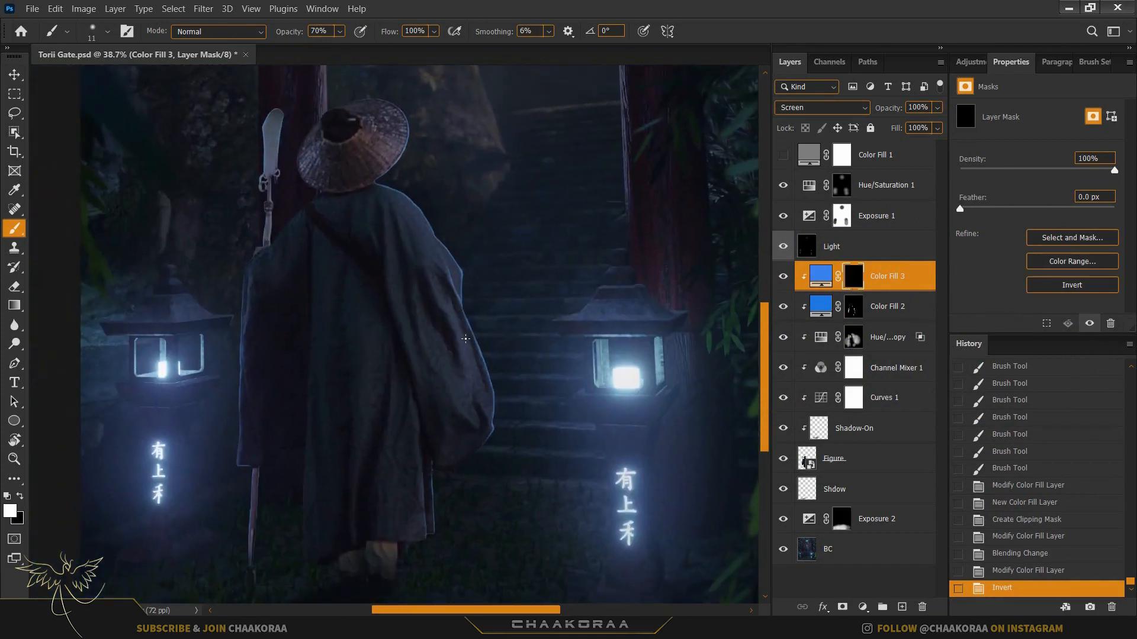
pyautogui.scroll(4, 466, 339)
pyautogui.moveTo(471, 332); pyautogui.dragTo(518, 330)
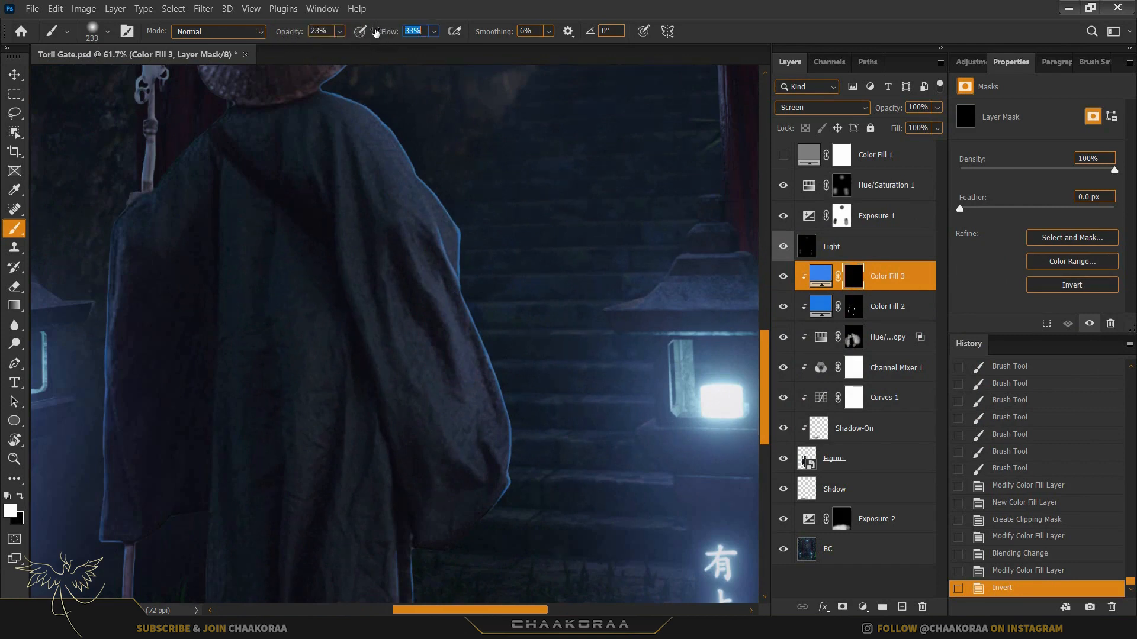
pyautogui.moveTo(469, 305); pyautogui.dragTo(526, 361)
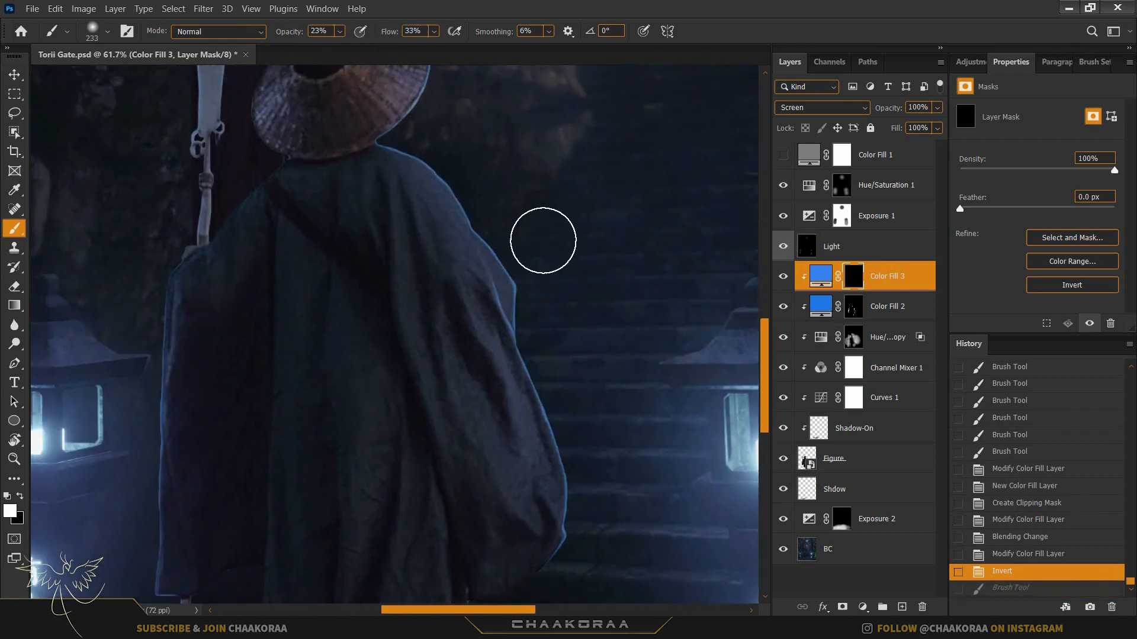
pyautogui.moveTo(543, 241); pyautogui.dragTo(501, 233)
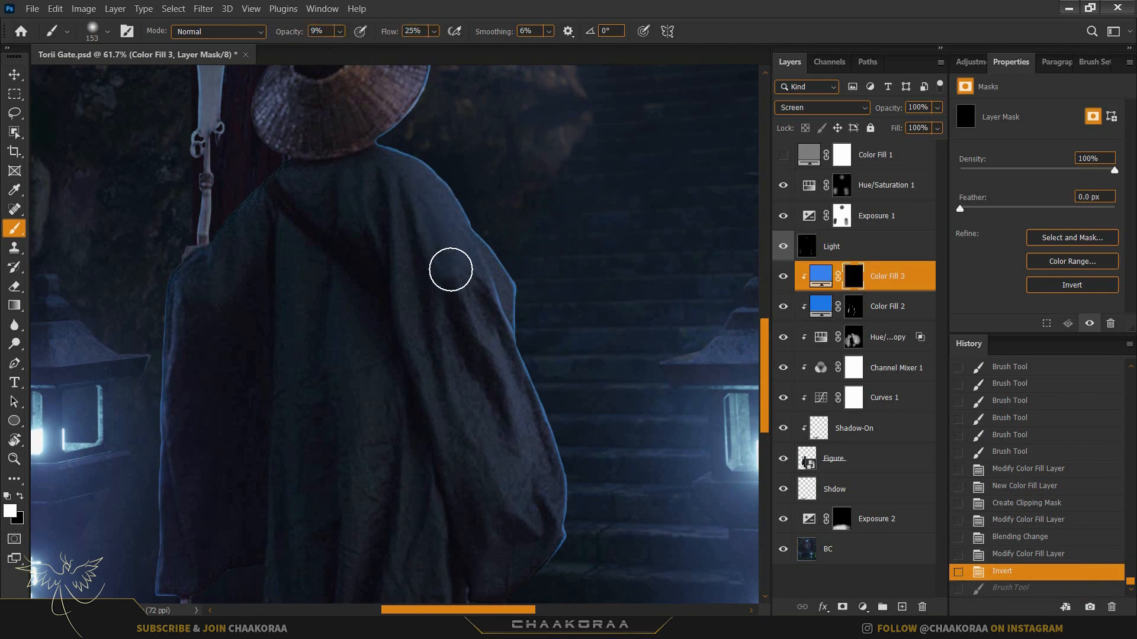
pyautogui.moveTo(451, 269); pyautogui.dragTo(548, 260)
pyautogui.hotkey('ctrl', 'z')
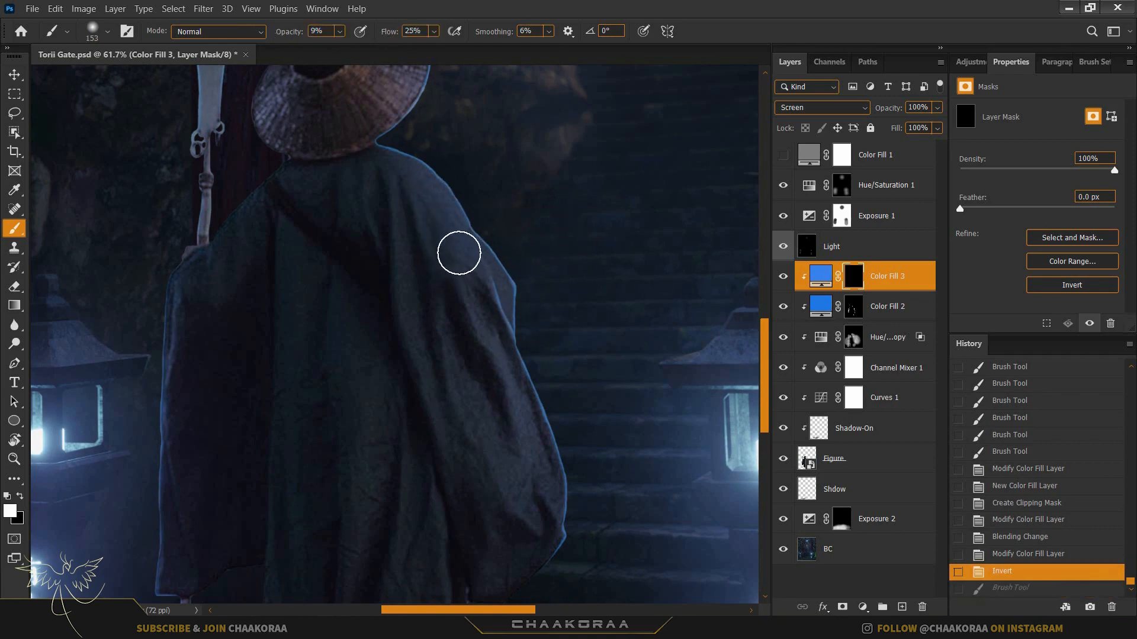
# - Paint soft blue light on the Color Fill 3 mask over the right shoulder and the right sleeve's folds
pyautogui.click(412, 194)
pyautogui.moveTo(507, 374); pyautogui.dragTo(450, 249)
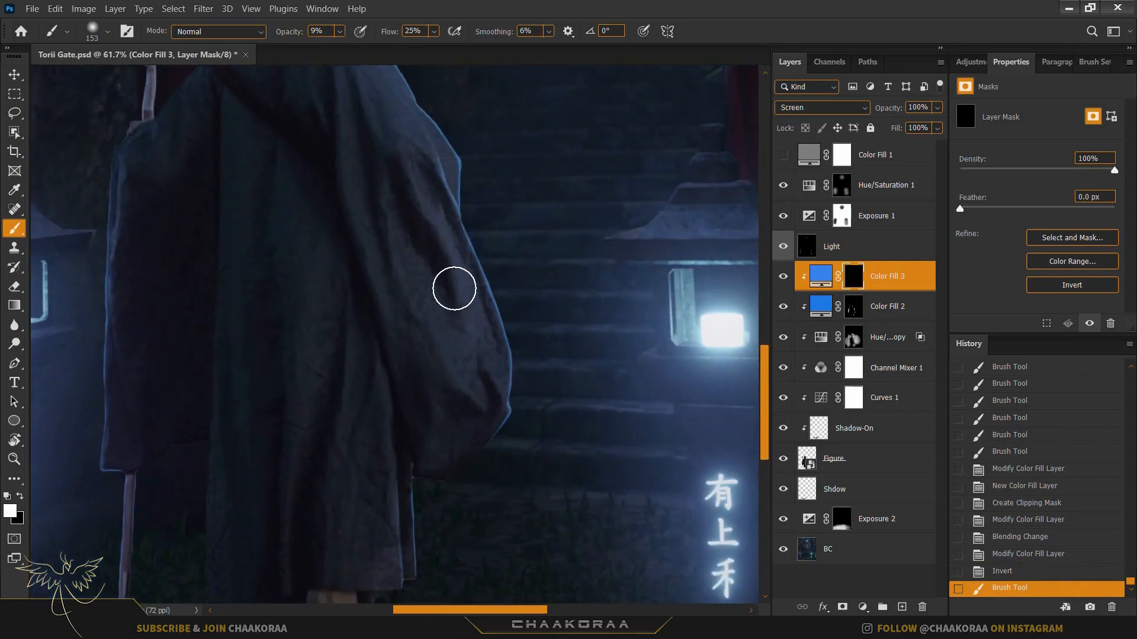
pyautogui.moveTo(462, 304)
pyautogui.mouseDown()
pyautogui.moveTo(465, 336)
pyautogui.moveTo(458, 309)
pyautogui.moveTo(412, 327)
pyautogui.mouseUp()
pyautogui.scroll(2, 438, 215)
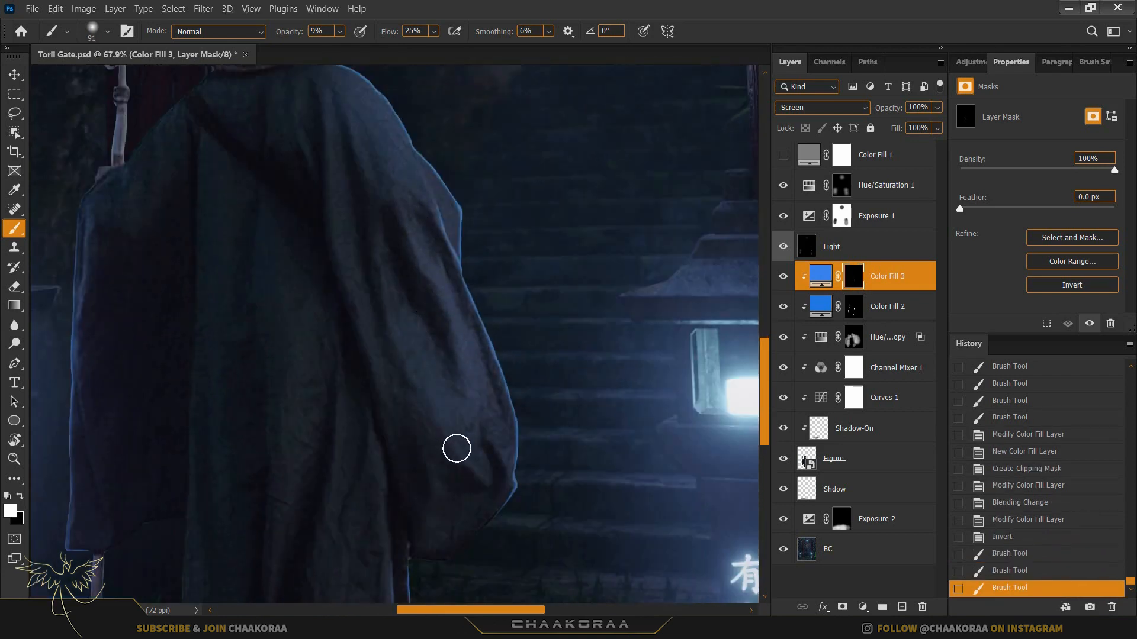
pyautogui.click(457, 448)
pyautogui.moveTo(457, 448); pyautogui.dragTo(514, 339)
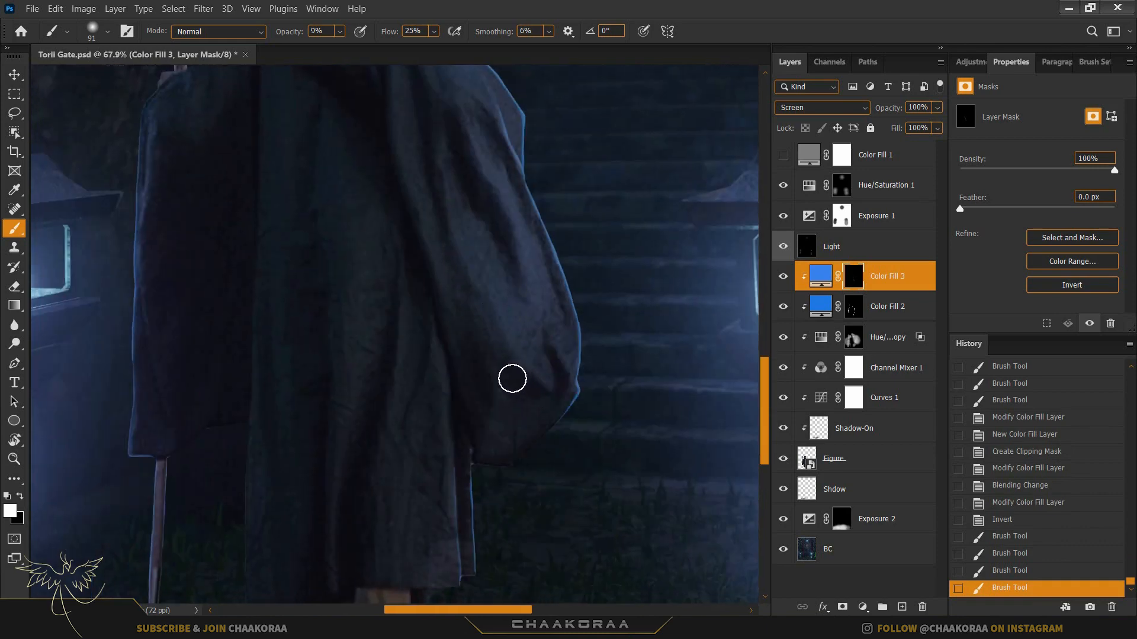
# - Try extra soft light strokes on the lower right sleeve and undo them
pyautogui.moveTo(513, 378); pyautogui.dragTo(602, 272)
pyautogui.moveTo(569, 476); pyautogui.dragTo(558, 273)
pyautogui.moveTo(621, 297); pyautogui.dragTo(587, 343)
pyautogui.scroll(-3, 588, 343)
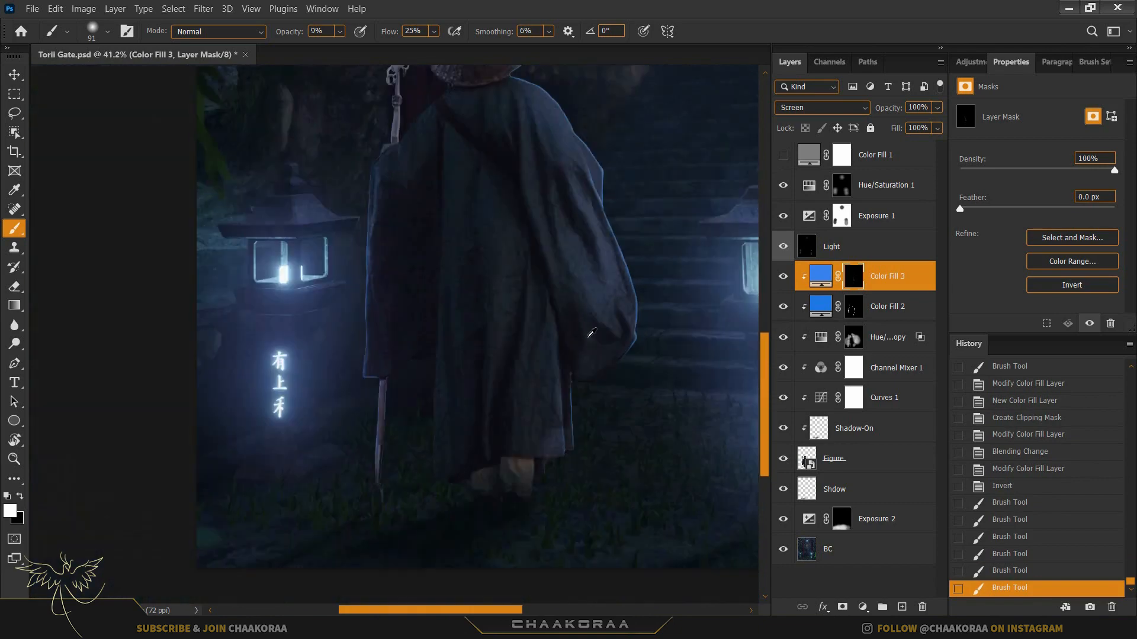
pyautogui.hotkey('ctrl', 'z')
pyautogui.hotkey('ctrl', 'z')
# - Paint soft blue light inside the left sleeve's outer edge with a smaller brush, redoing the stroke near the hem
pyautogui.moveTo(590, 285); pyautogui.dragTo(609, 466)
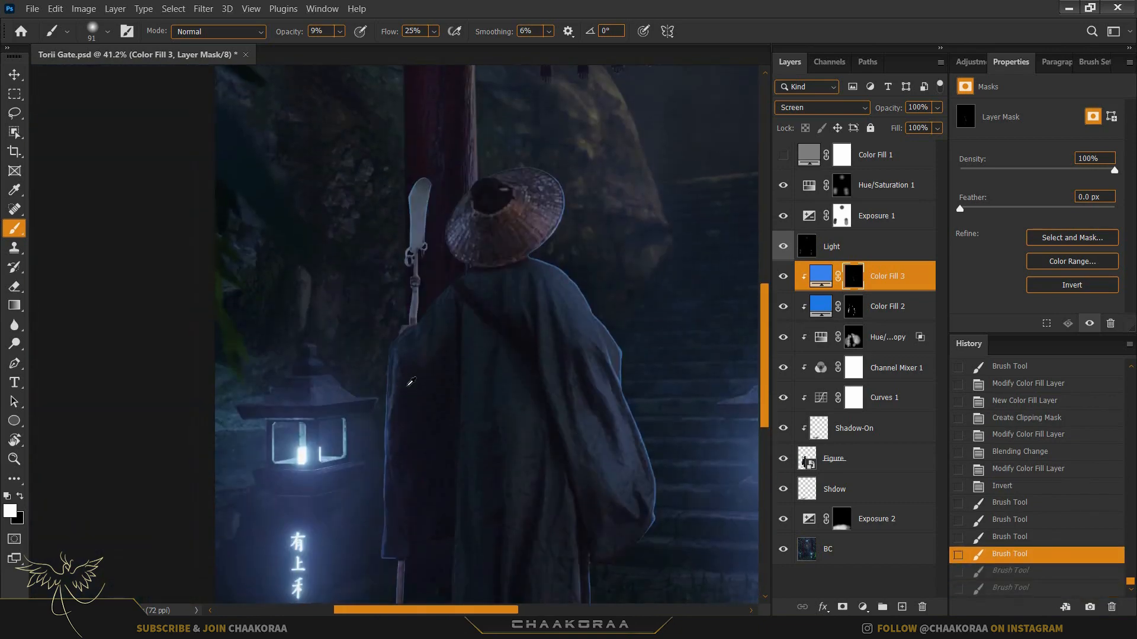
pyautogui.scroll(3, 409, 349)
pyautogui.moveTo(396, 424); pyautogui.dragTo(467, 275)
pyautogui.scroll(4, 452, 246)
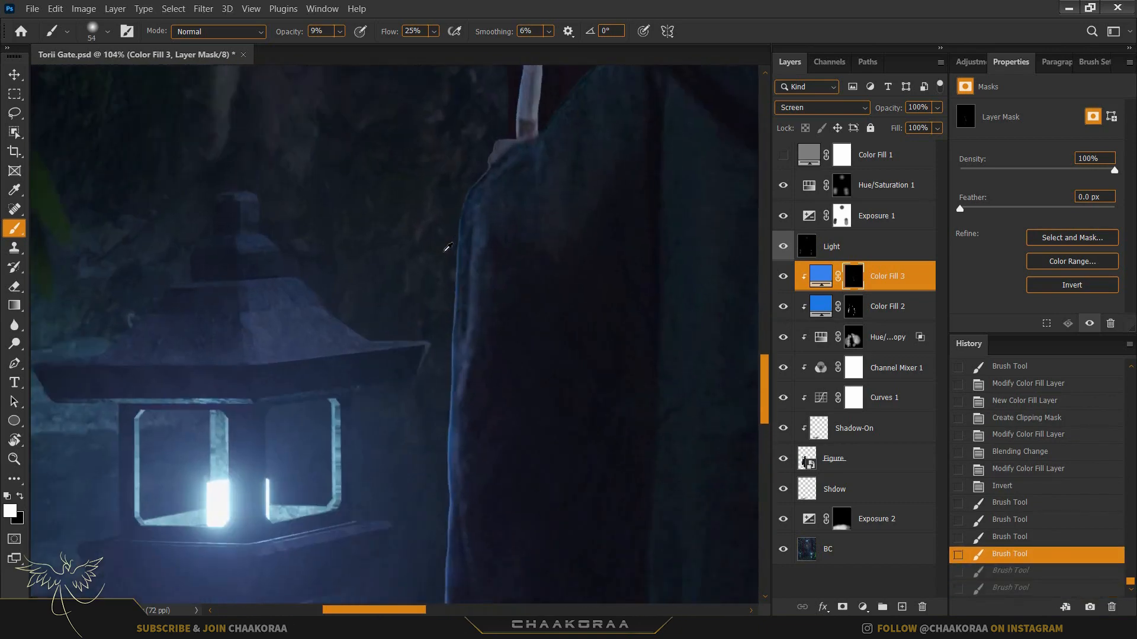
pyautogui.moveTo(485, 219)
pyautogui.mouseDown()
pyautogui.moveTo(469, 433)
pyautogui.moveTo(503, 241)
pyautogui.moveTo(495, 287)
pyautogui.moveTo(521, 440)
pyautogui.moveTo(514, 262)
pyautogui.mouseUp()
pyautogui.moveTo(546, 463); pyautogui.dragTo(528, 444)
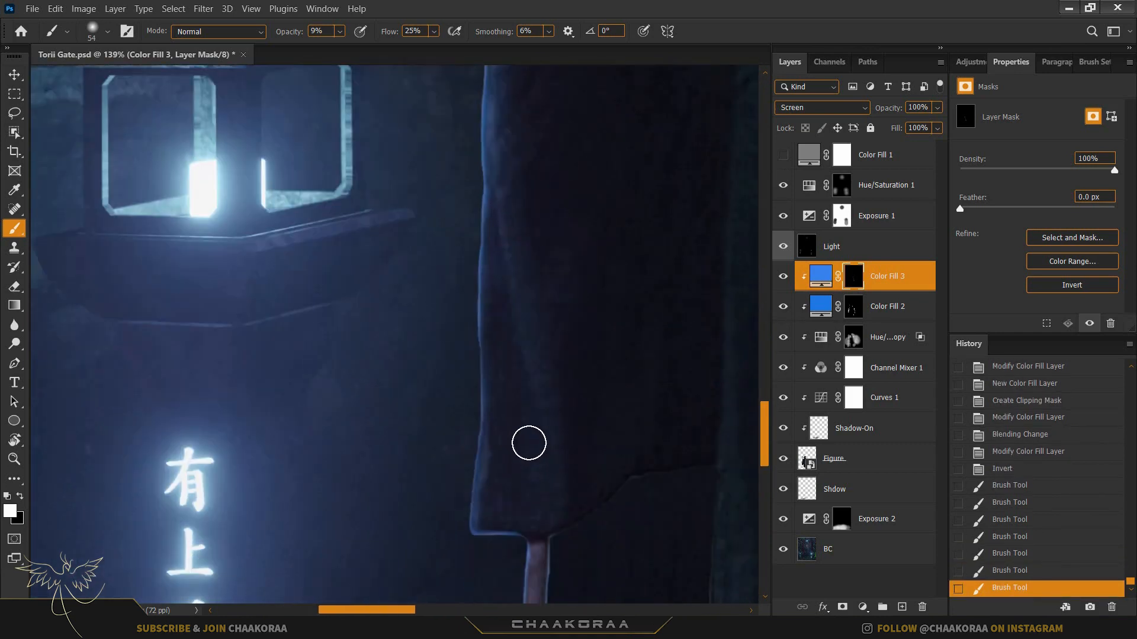
pyautogui.hotkey('ctrl', 'z')
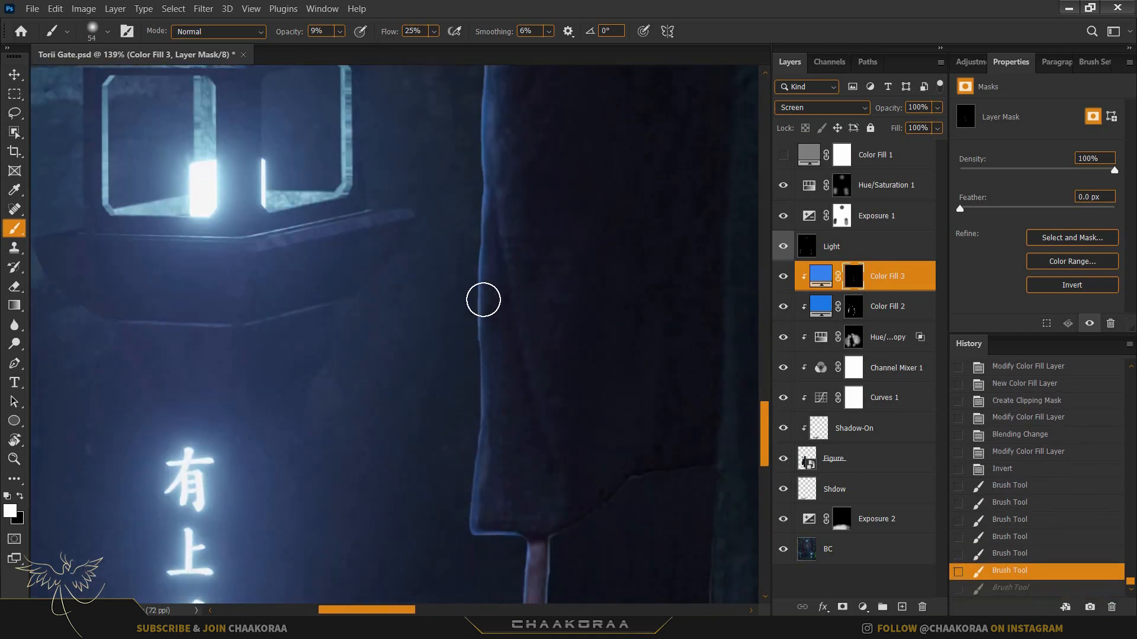
pyautogui.moveTo(483, 300); pyautogui.dragTo(481, 267)
# - Brush faint blue light onto the staff's blade and the rings beneath it
pyautogui.scroll(-5, 541, 328)
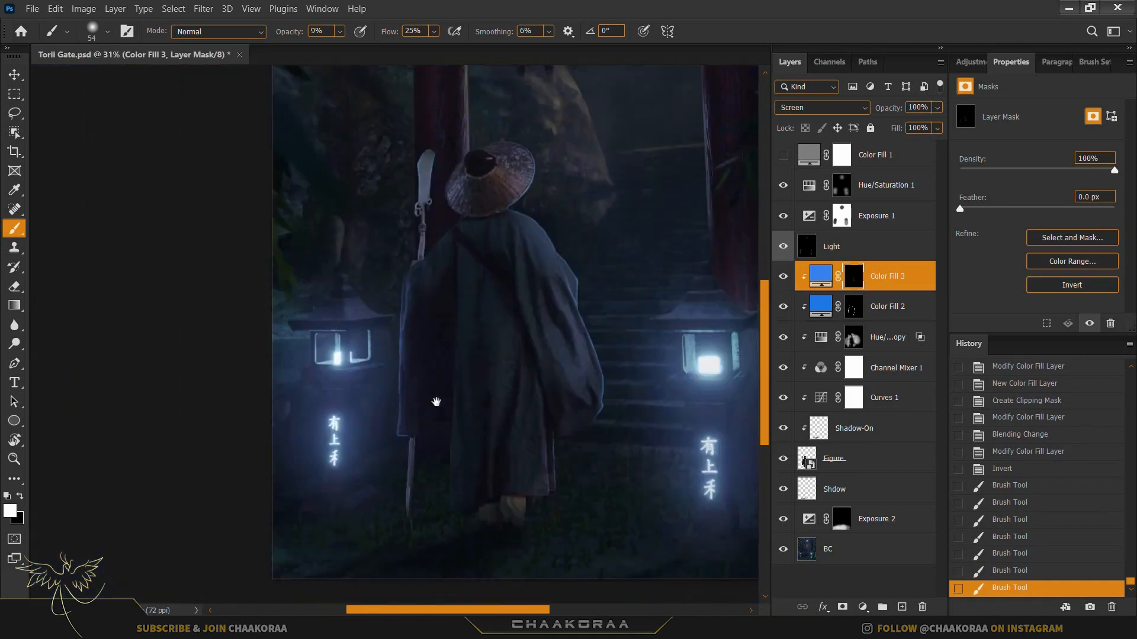
pyautogui.scroll(4, 317, 266)
pyautogui.moveTo(362, 280); pyautogui.dragTo(346, 165)
pyautogui.moveTo(356, 299)
pyautogui.mouseDown()
pyautogui.moveTo(356, 332)
pyautogui.moveTo(355, 280)
pyautogui.mouseUp()
pyautogui.scroll(4, 351, 193)
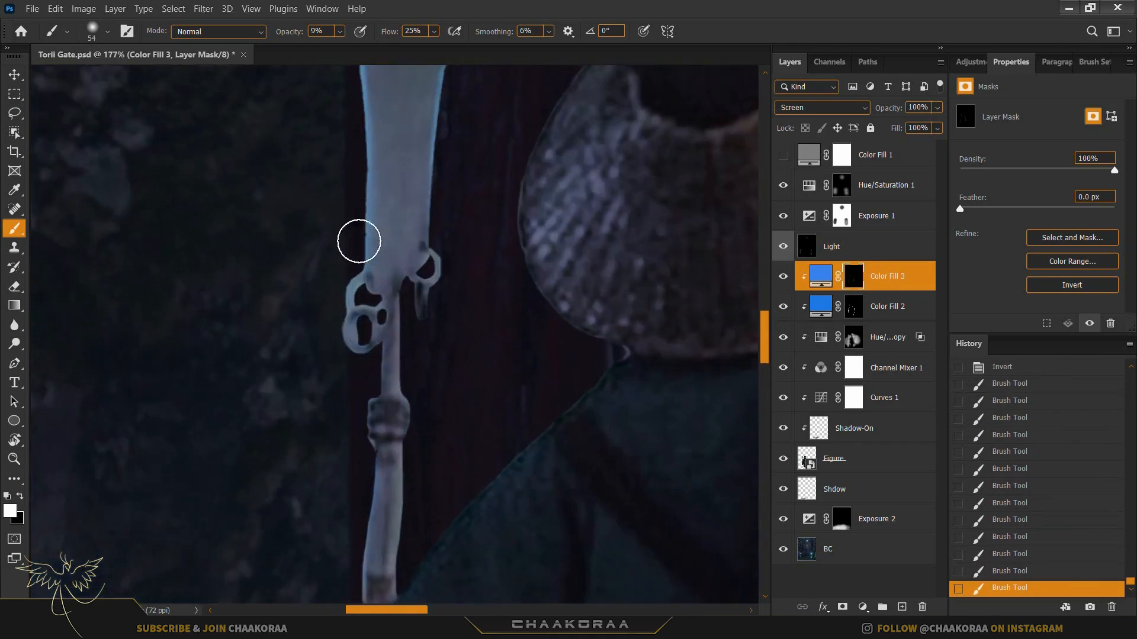
pyautogui.moveTo(463, 222); pyautogui.dragTo(342, 296)
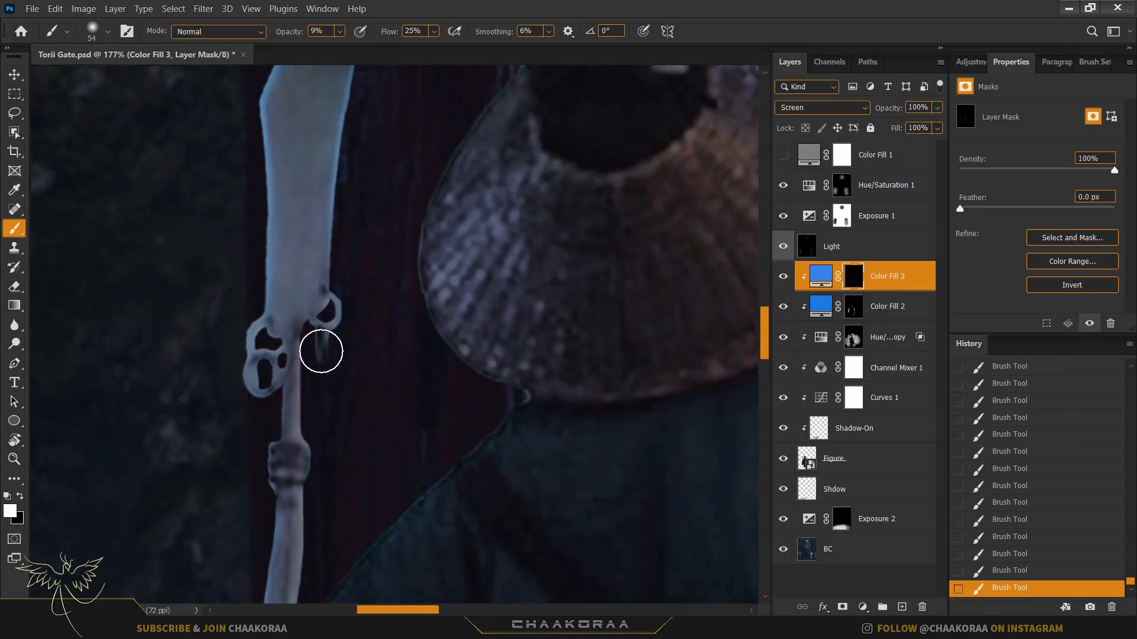
# - Add faint blue light over the straw hat's edges with a larger brush
pyautogui.moveTo(557, 318); pyautogui.dragTo(457, 366)
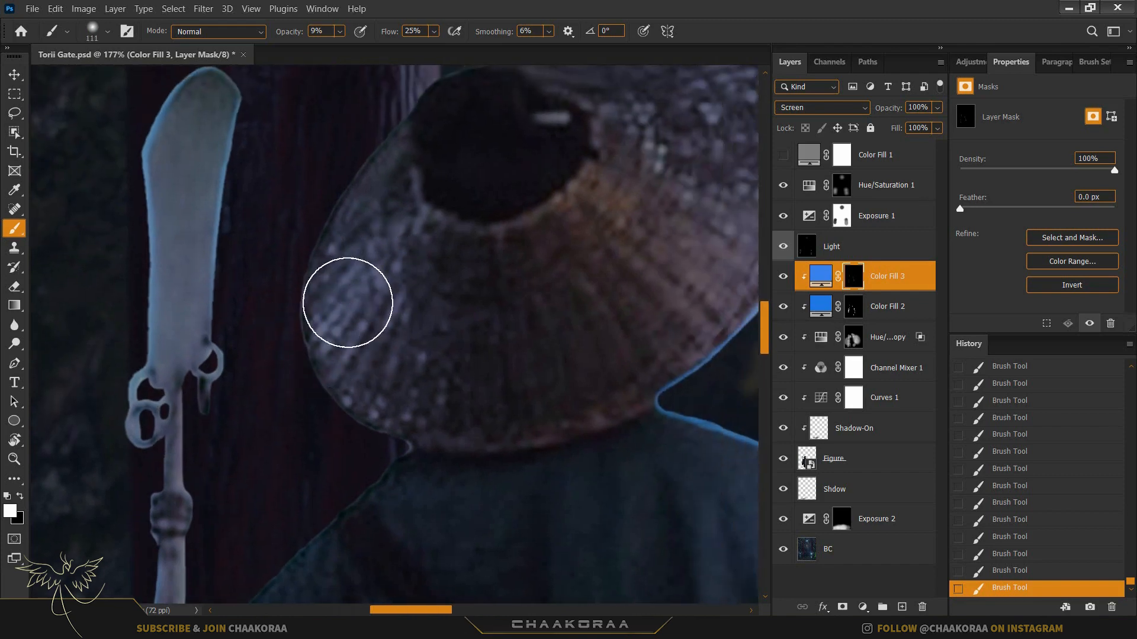
pyautogui.moveTo(477, 270)
pyautogui.mouseDown()
pyautogui.moveTo(253, 401)
pyautogui.moveTo(220, 407)
pyautogui.moveTo(520, 329)
pyautogui.moveTo(563, 356)
pyautogui.mouseUp()
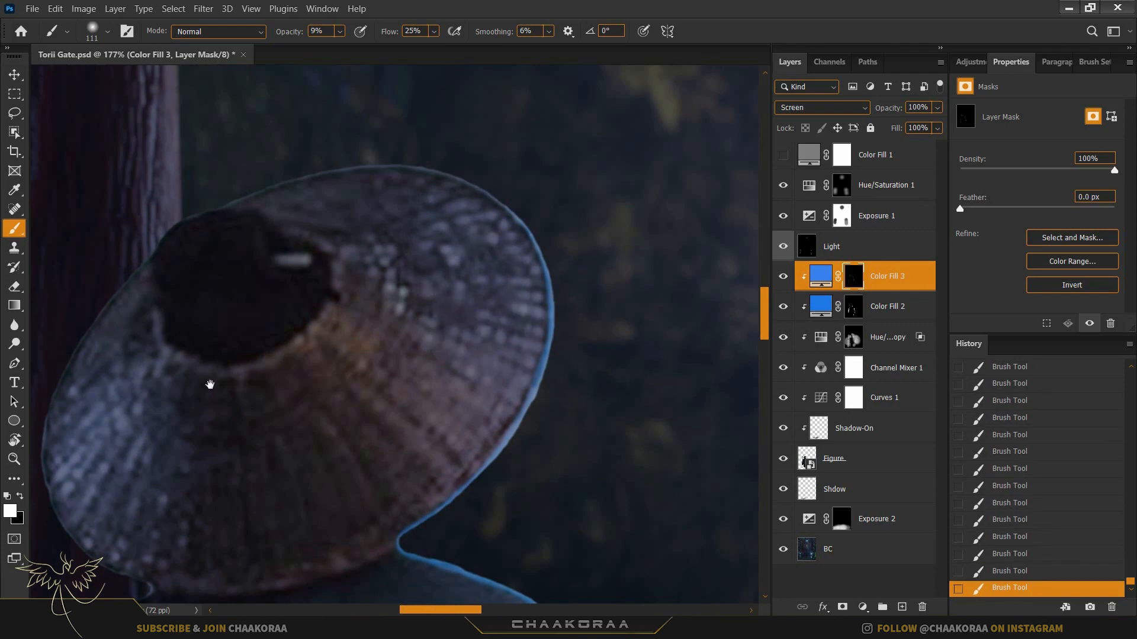
pyautogui.moveTo(211, 386); pyautogui.dragTo(516, 328)
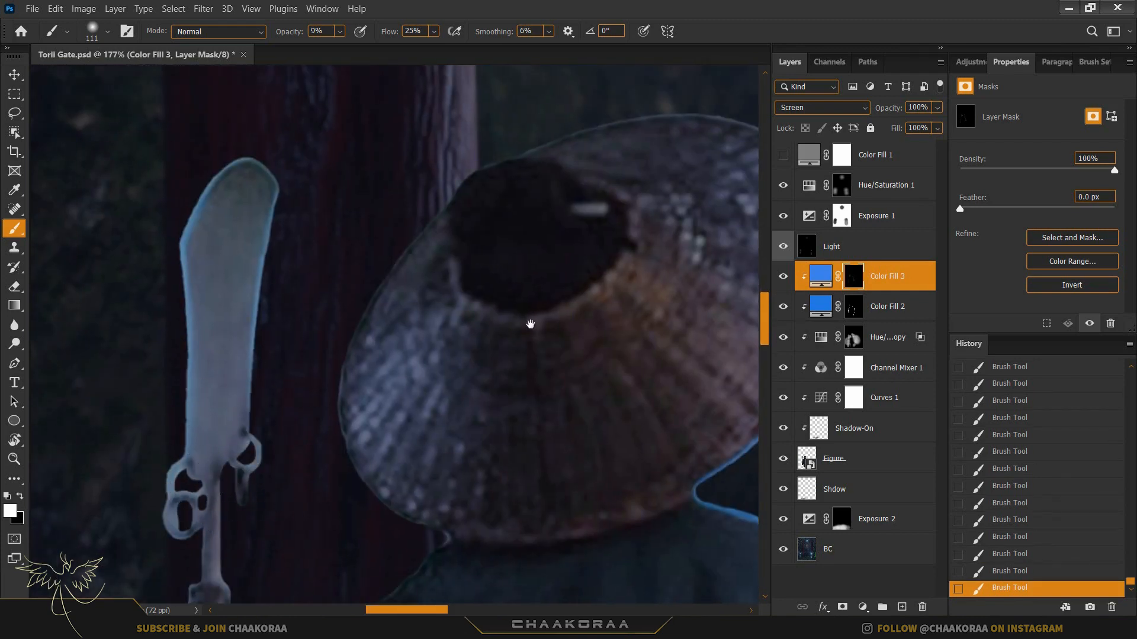
pyautogui.moveTo(531, 322); pyautogui.dragTo(234, 304)
pyautogui.moveTo(437, 155); pyautogui.dragTo(523, 275)
# - Build up the soft blue light on the right shoulder and the folds of the right sleeve
pyautogui.scroll(-5, 527, 237)
pyautogui.scroll(-2, 567, 357)
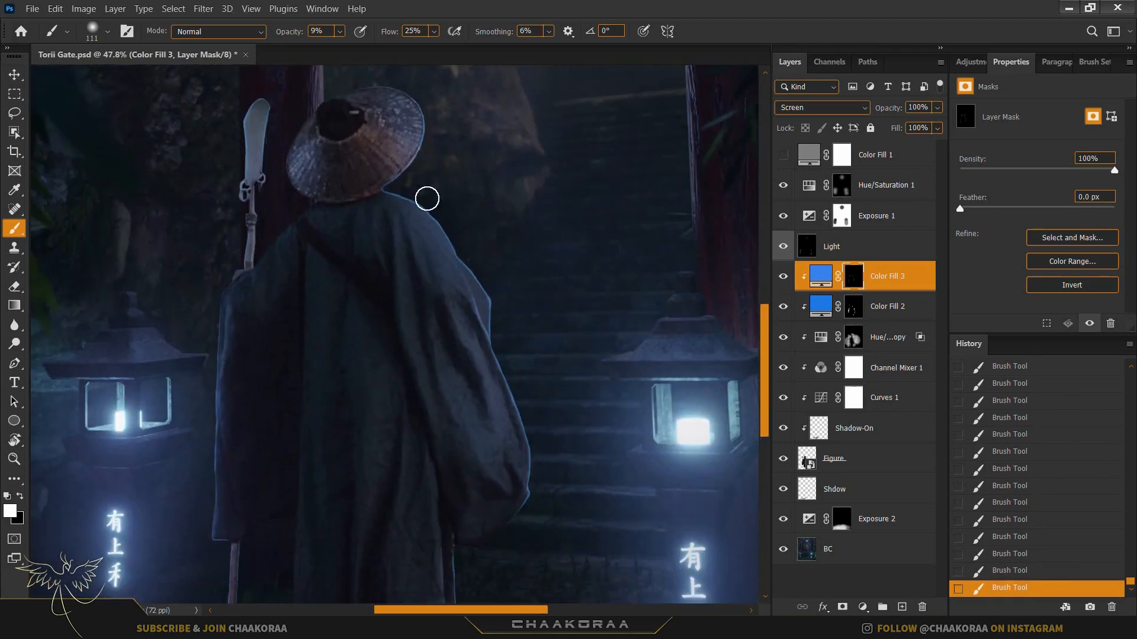
pyautogui.scroll(3, 434, 219)
pyautogui.moveTo(429, 197)
pyautogui.mouseDown()
pyautogui.moveTo(393, 195)
pyautogui.moveTo(503, 262)
pyautogui.moveTo(462, 245)
pyautogui.moveTo(482, 350)
pyautogui.moveTo(500, 292)
pyautogui.moveTo(470, 351)
pyautogui.moveTo(389, 325)
pyautogui.moveTo(457, 454)
pyautogui.moveTo(389, 350)
pyautogui.mouseUp()
pyautogui.scroll(3, 477, 398)
pyautogui.scroll(-3, 408, 315)
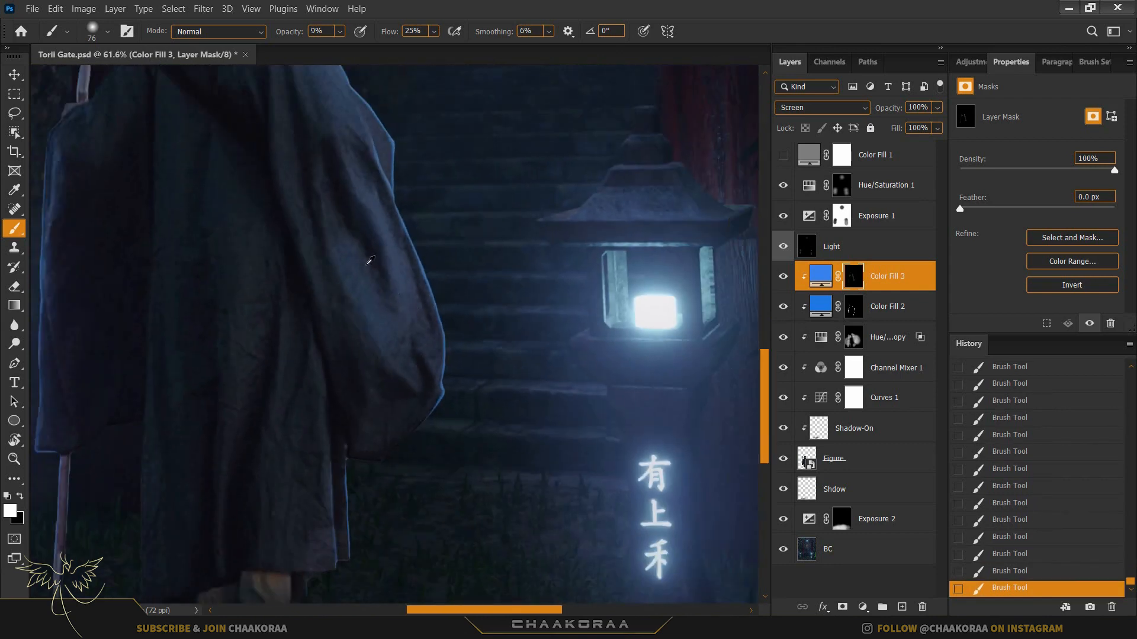
# - Finish the soft light on the right sleeve's lower folds and compare the figure with the Color Fill 3 layer hidden and shown
pyautogui.moveTo(358, 296); pyautogui.dragTo(396, 322)
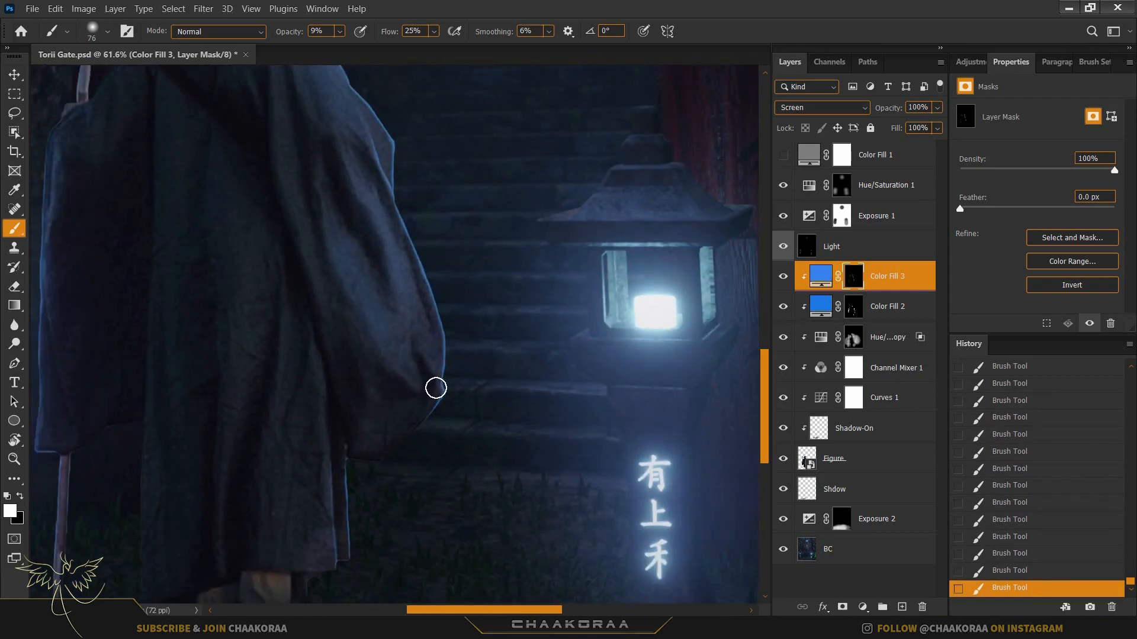
pyautogui.scroll(-5, 462, 308)
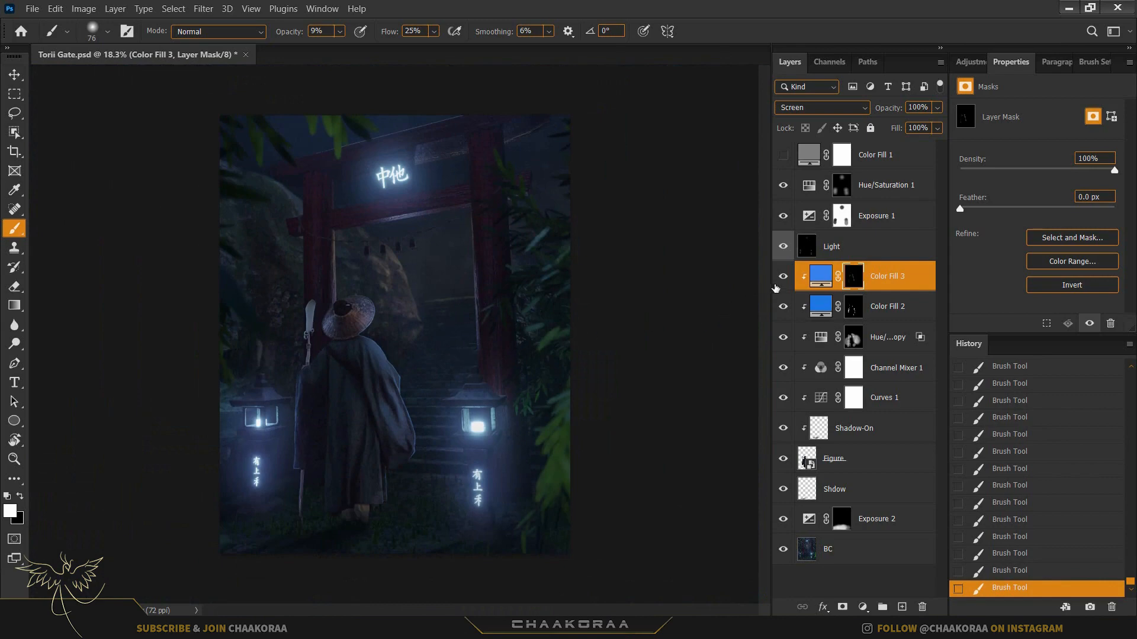
pyautogui.click(783, 277)
pyautogui.click(783, 277)
pyautogui.click(782, 276)
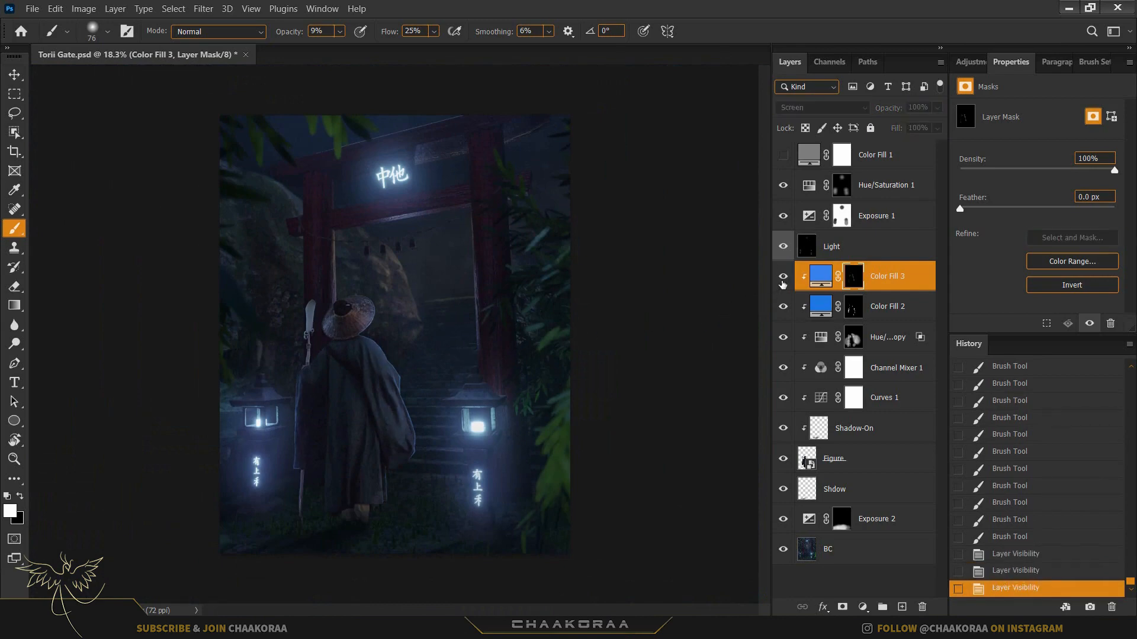
pyautogui.click(783, 276)
# - Try a 28 px stroke of faint blue light on the right sleeve's upper fold, then undo it
pyautogui.scroll(3, 618, 381)
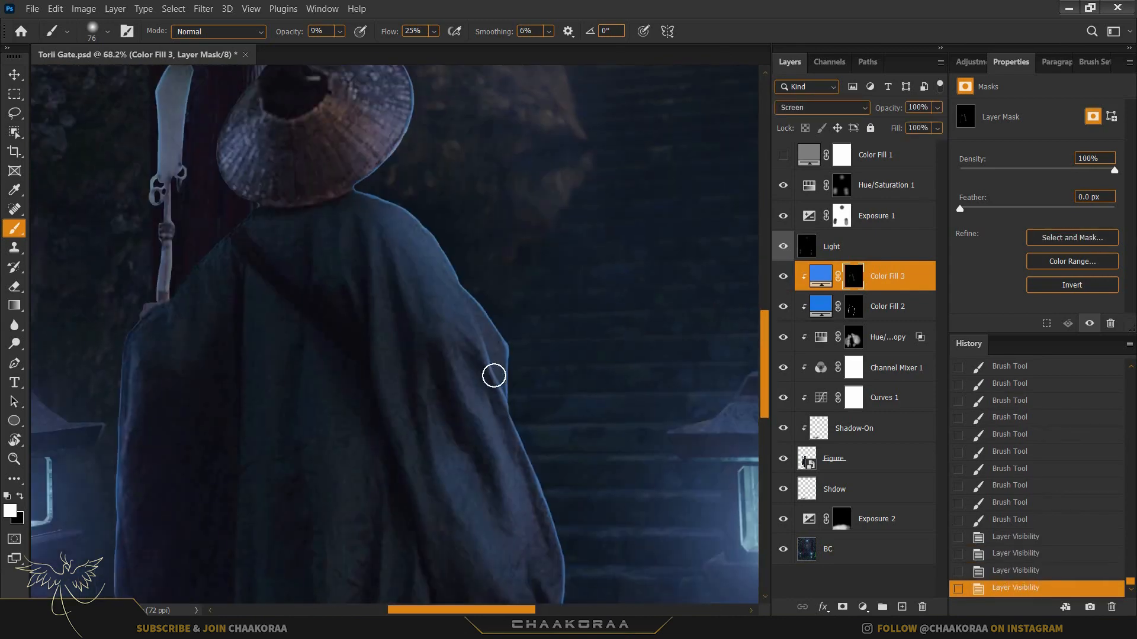
pyautogui.scroll(2, 494, 376)
pyautogui.scroll(1, 484, 320)
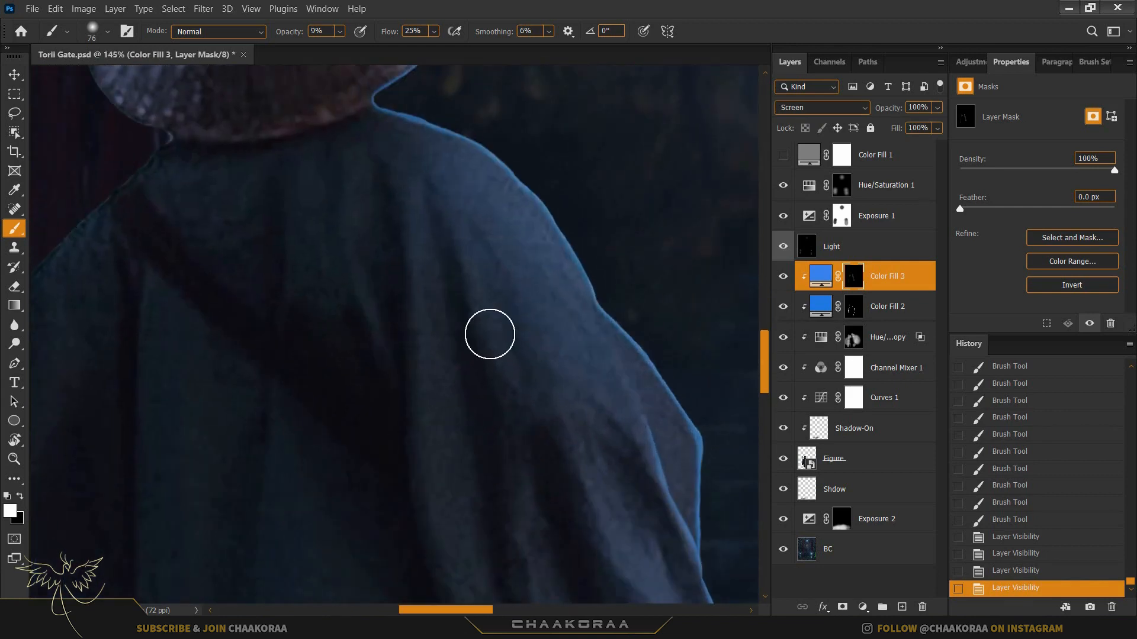
pyautogui.moveTo(485, 367); pyautogui.dragTo(495, 238)
pyautogui.moveTo(598, 347); pyautogui.dragTo(565, 454)
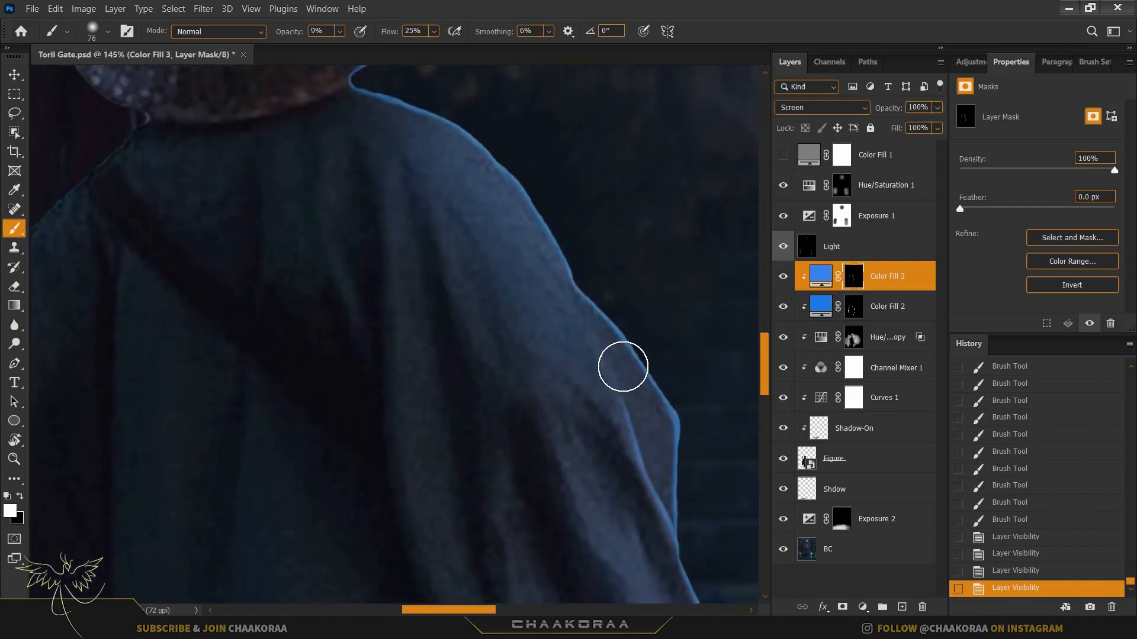
pyautogui.moveTo(583, 378); pyautogui.dragTo(571, 315)
pyautogui.moveTo(631, 424); pyautogui.dragTo(601, 398)
pyautogui.moveTo(517, 272); pyautogui.dragTo(567, 385)
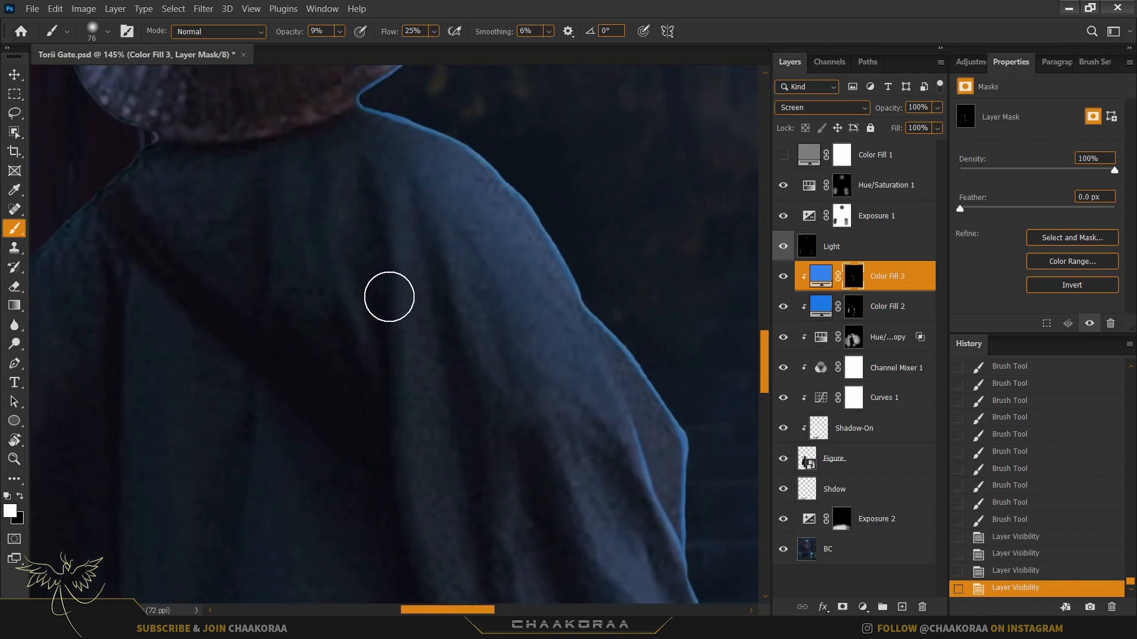
pyautogui.moveTo(628, 364); pyautogui.dragTo(602, 366)
pyautogui.moveTo(641, 408); pyautogui.dragTo(653, 440)
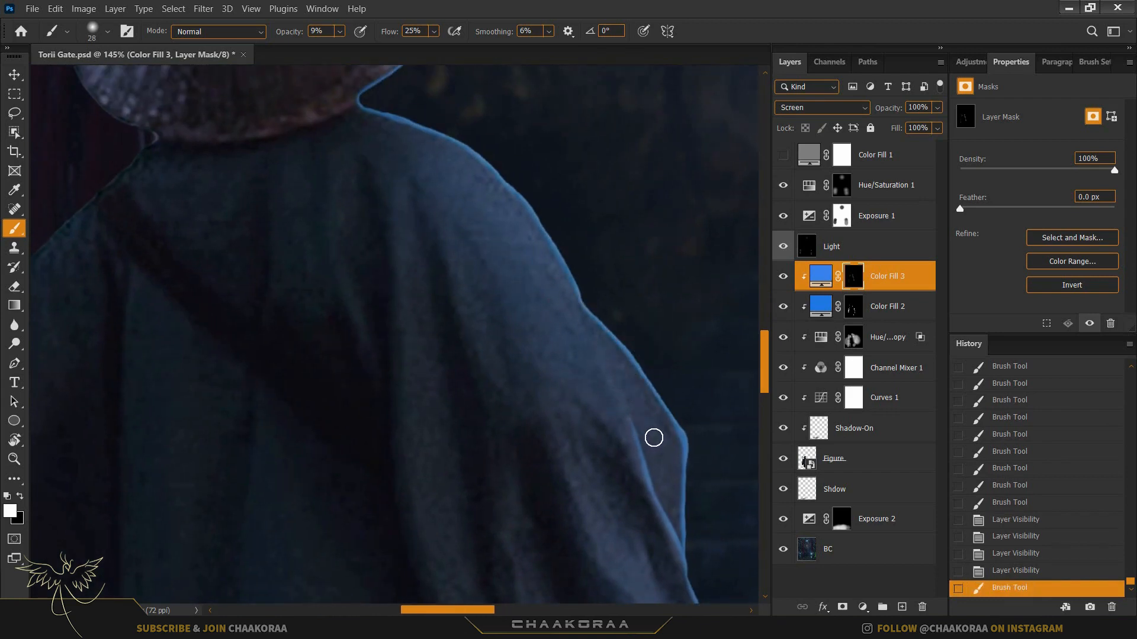
pyautogui.hotkey('ctrl', 'z')
# - Brush soft blue light along the right sleeve's folds from the upper arm down, enlarging the brush to 67 px
pyautogui.moveTo(591, 419); pyautogui.dragTo(588, 271)
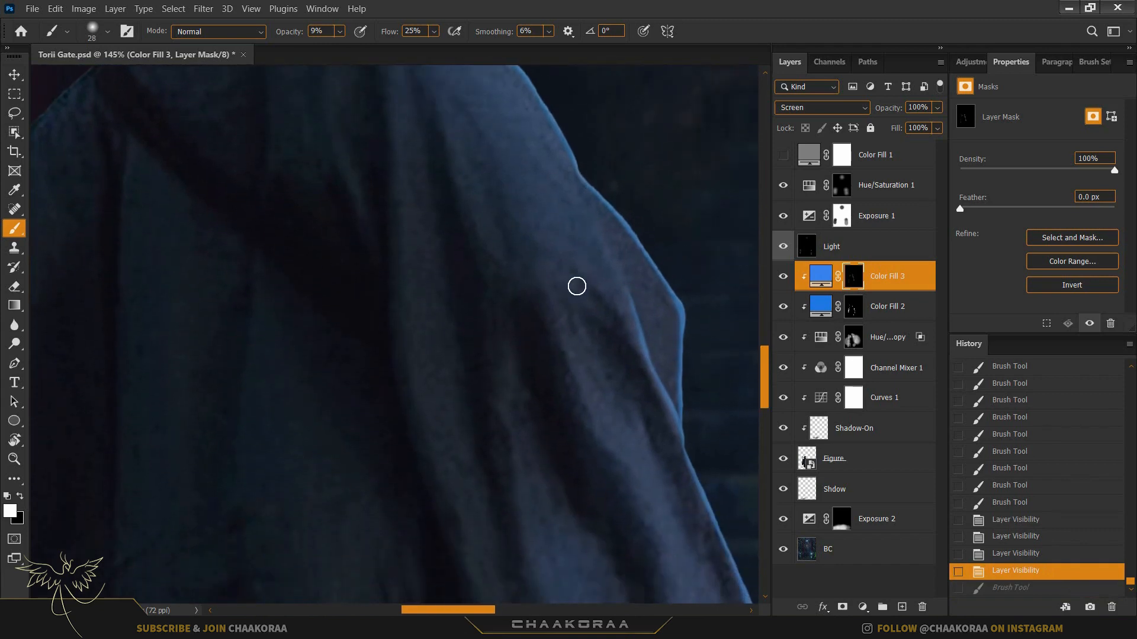
pyautogui.moveTo(592, 332); pyautogui.dragTo(627, 396)
pyautogui.moveTo(550, 320)
pyautogui.mouseDown()
pyautogui.moveTo(574, 434)
pyautogui.moveTo(561, 325)
pyautogui.mouseUp()
pyautogui.scroll(-3, 556, 325)
pyautogui.moveTo(521, 284); pyautogui.dragTo(540, 284)
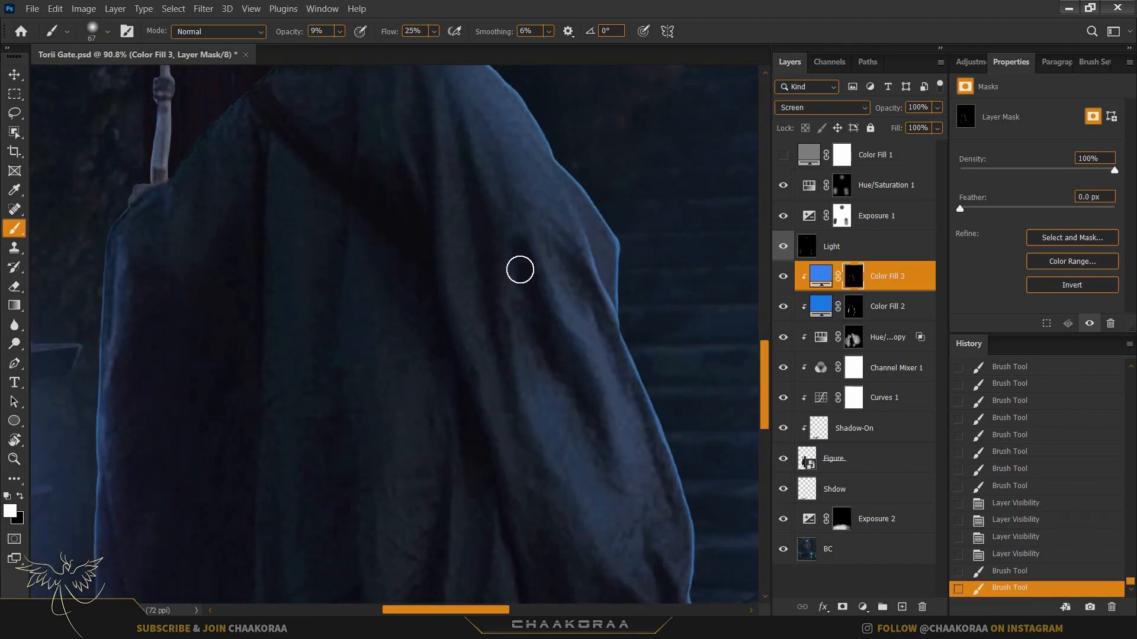
pyautogui.moveTo(520, 325); pyautogui.dragTo(634, 519)
pyautogui.scroll(-3, 622, 417)
pyautogui.moveTo(622, 436); pyautogui.dragTo(645, 523)
pyautogui.scroll(-2, 648, 447)
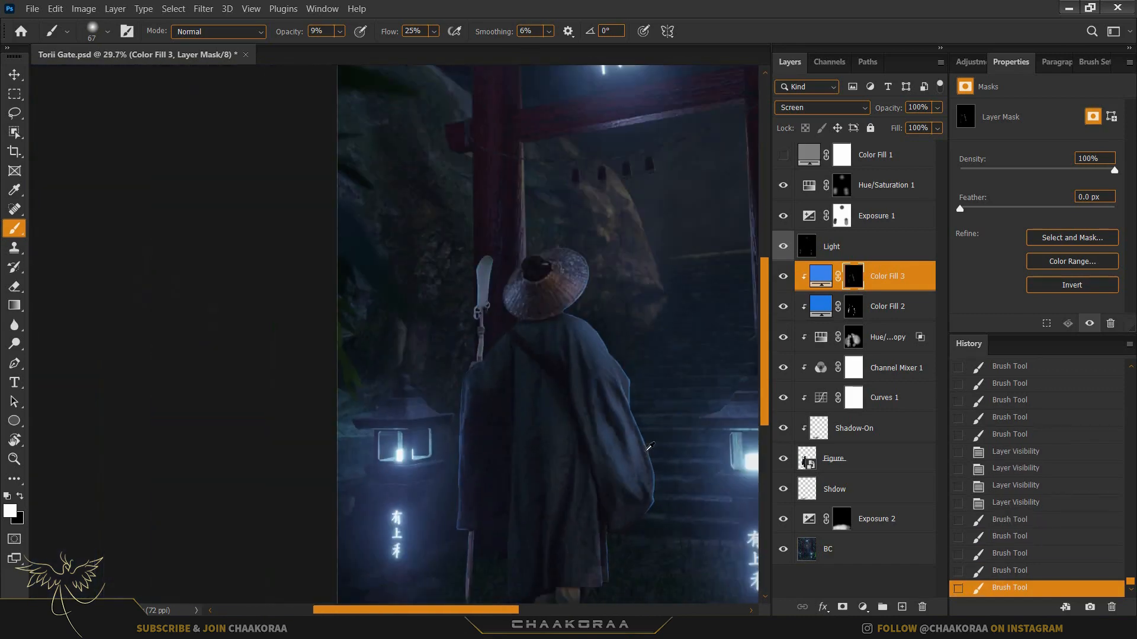
pyautogui.scroll(-2, 625, 381)
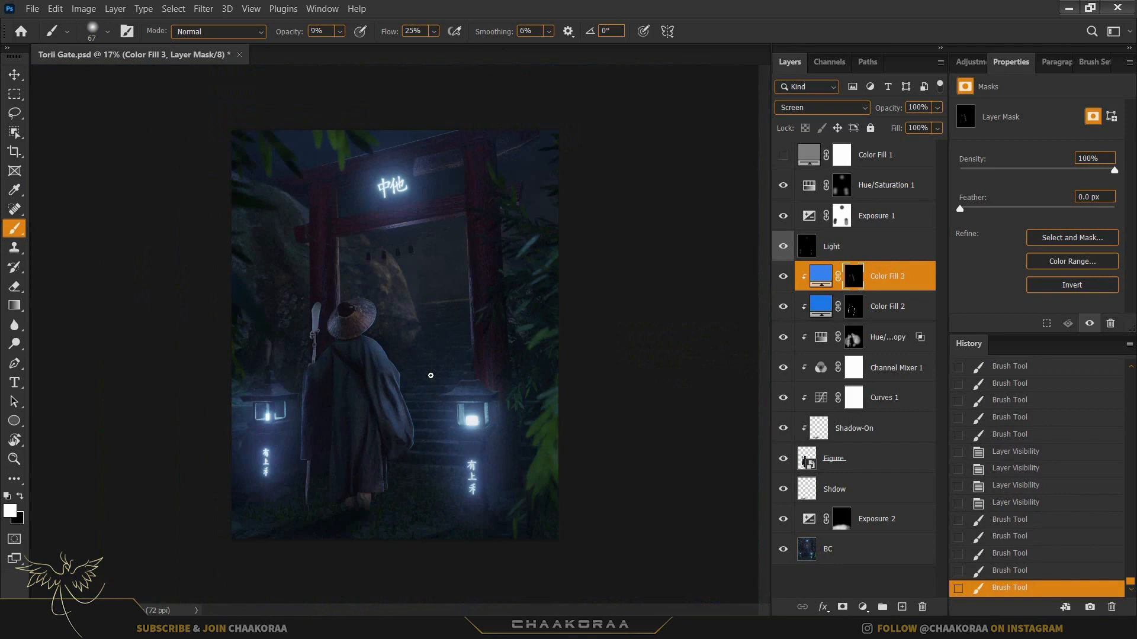
# - Undo the last four strokes on the right sleeve and restore three of them
pyautogui.hotkey('ctrl', 'z')
pyautogui.hotkey('ctrl', 'z')
pyautogui.hotkey('ctrl', 'z')
pyautogui.hotkey('ctrl', 'z')
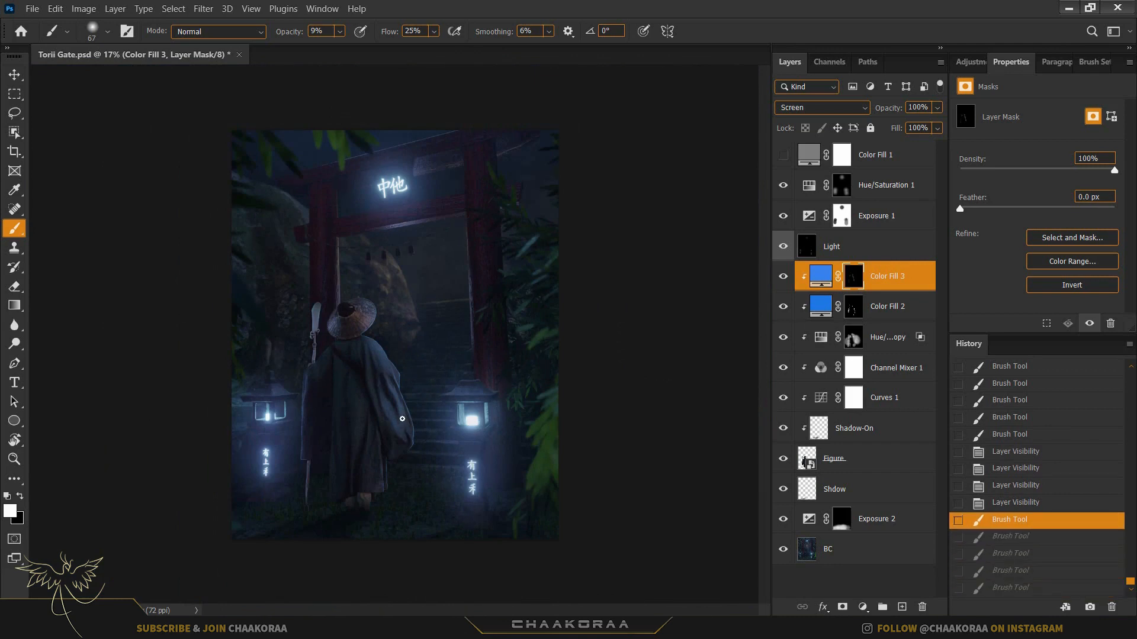
pyautogui.hotkey('ctrl', 'shift', 'z')
pyautogui.hotkey('ctrl', 'shift', 'z')
pyautogui.hotkey('ctrl', 'shift', 'z')
# - Build up the blue light over the right sleeve's middle and lower folds, enlarging the brush to 142 px
pyautogui.scroll(6, 402, 418)
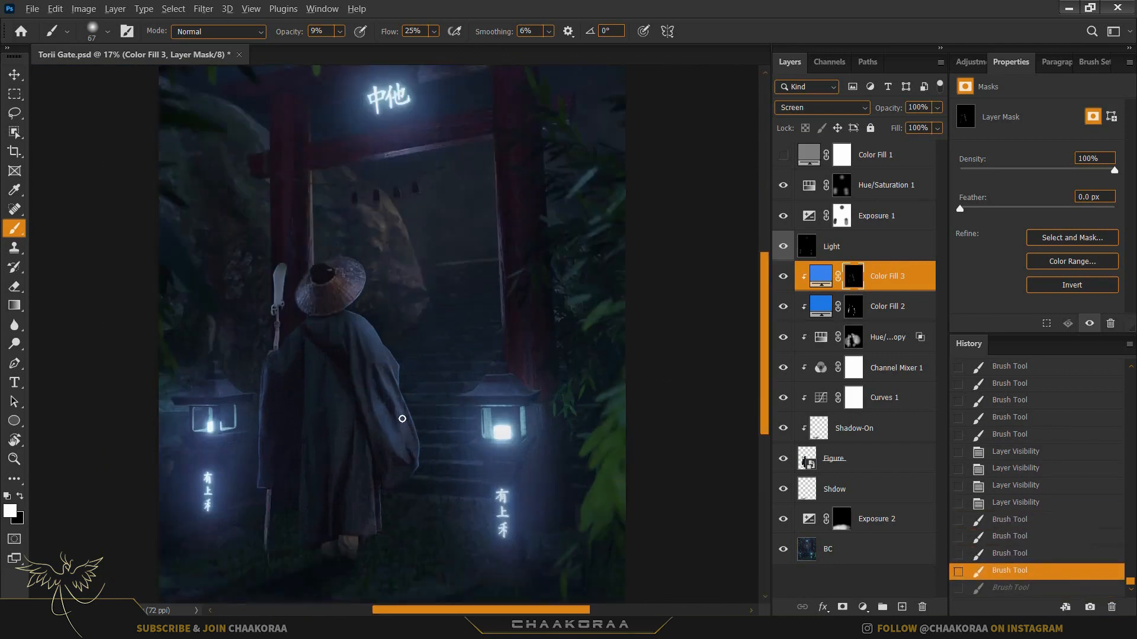
pyautogui.scroll(4, 410, 344)
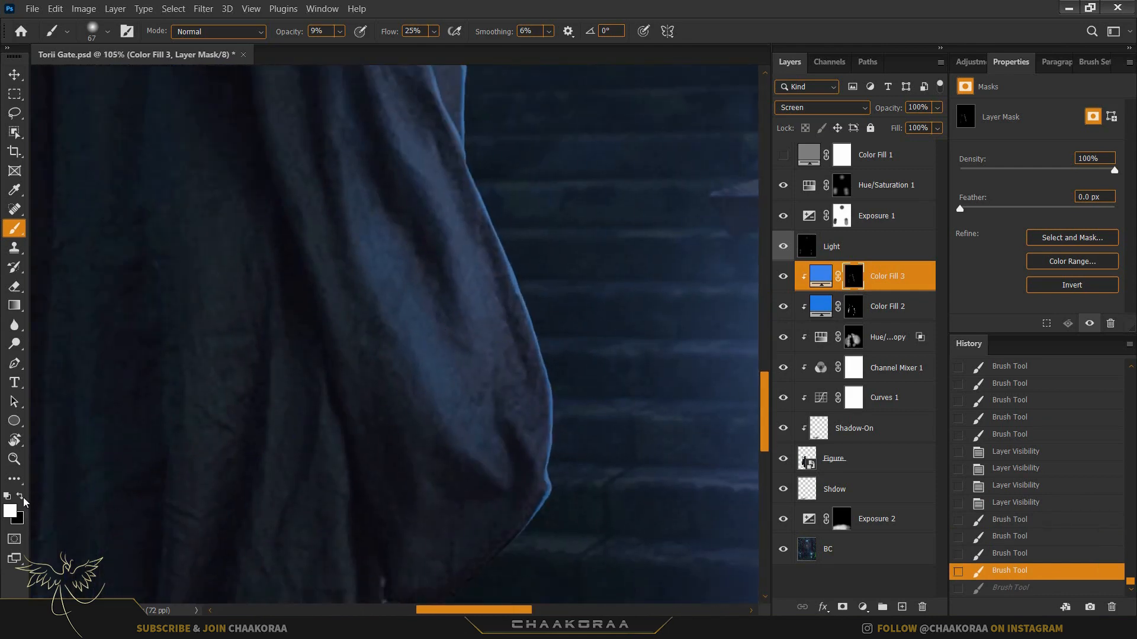
pyautogui.moveTo(409, 295); pyautogui.dragTo(424, 288)
pyautogui.moveTo(359, 201)
pyautogui.mouseDown()
pyautogui.moveTo(405, 327)
pyautogui.moveTo(401, 299)
pyautogui.mouseUp()
pyautogui.moveTo(375, 257)
pyautogui.mouseDown()
pyautogui.moveTo(456, 399)
pyautogui.moveTo(373, 219)
pyautogui.mouseUp()
pyautogui.moveTo(430, 390)
pyautogui.mouseDown()
pyautogui.moveTo(386, 314)
pyautogui.moveTo(445, 429)
pyautogui.mouseUp()
pyautogui.moveTo(448, 295); pyautogui.dragTo(450, 421)
pyautogui.scroll(-3, 449, 421)
pyautogui.scroll(-4, 450, 421)
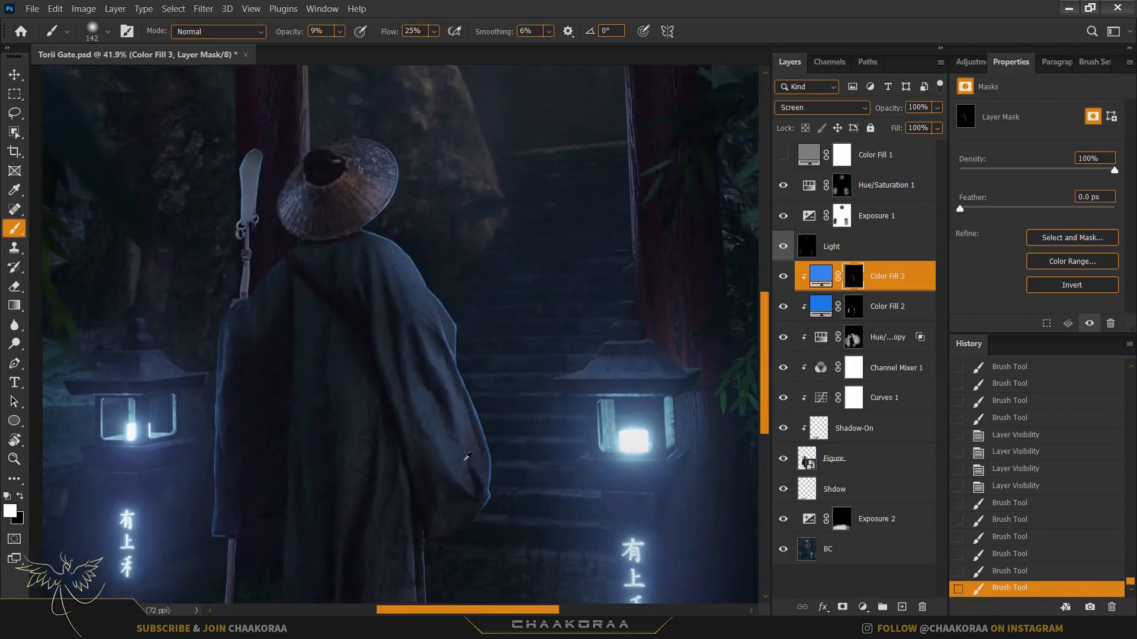
pyautogui.scroll(4, 467, 457)
pyautogui.moveTo(482, 406); pyautogui.dragTo(482, 419)
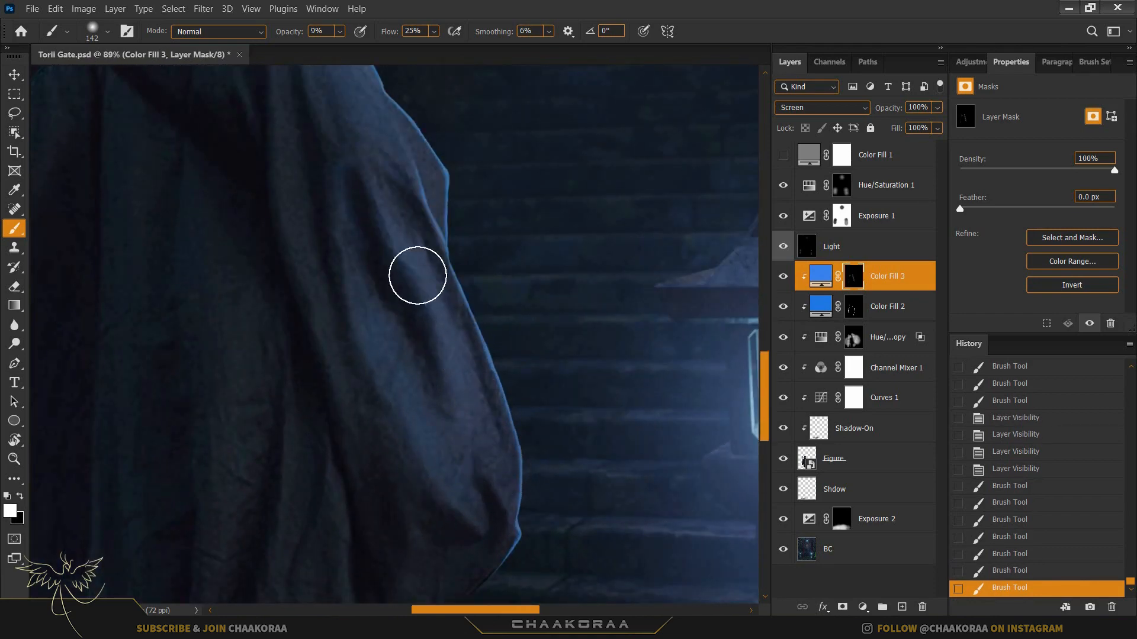
# - Reduce the brush to 71 px and add soft blue light to the lower part of the left sleeve
pyautogui.rightClick(403, 261)
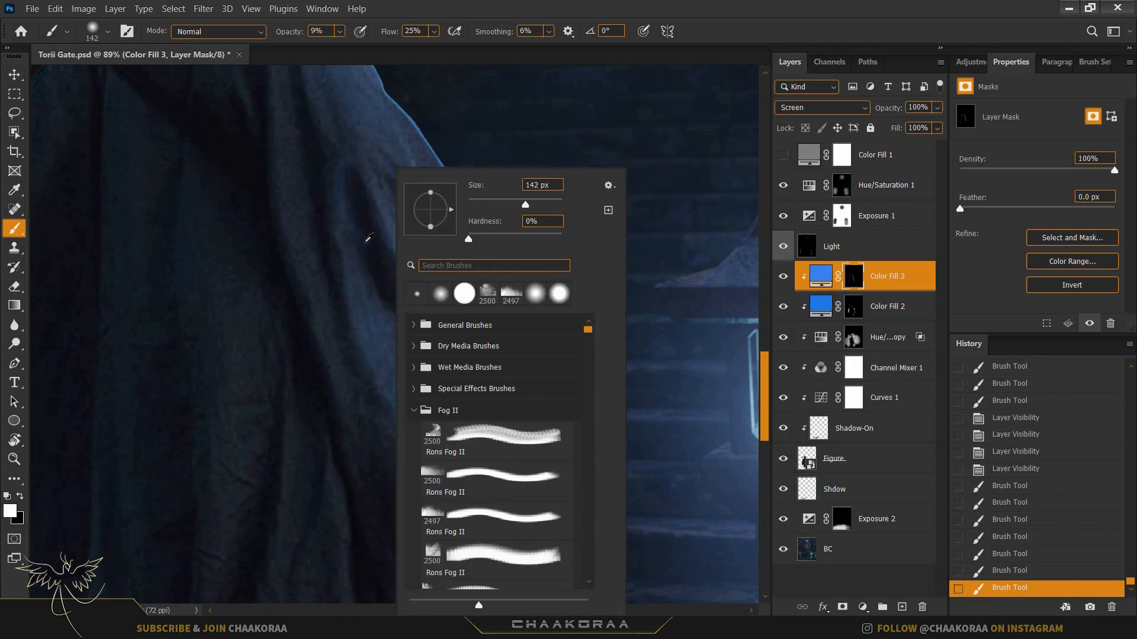
pyautogui.moveTo(365, 242); pyautogui.dragTo(335, 244)
pyautogui.moveTo(593, 278)
pyautogui.mouseDown()
pyautogui.moveTo(644, 349)
pyautogui.moveTo(746, 382)
pyautogui.mouseUp()
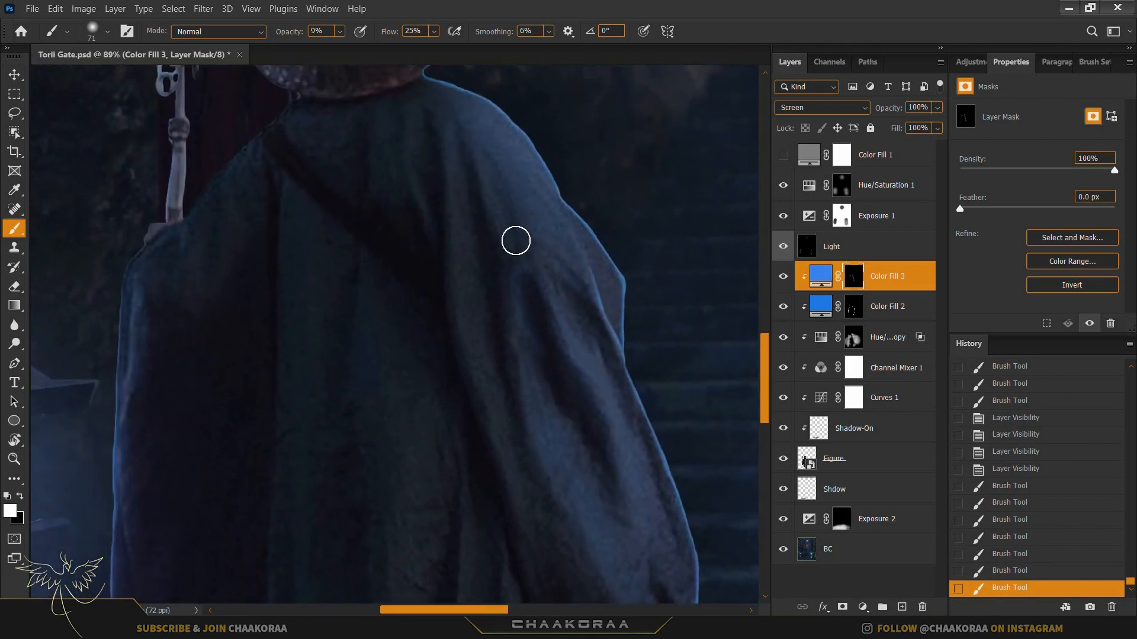
pyautogui.moveTo(409, 328); pyautogui.dragTo(523, 158)
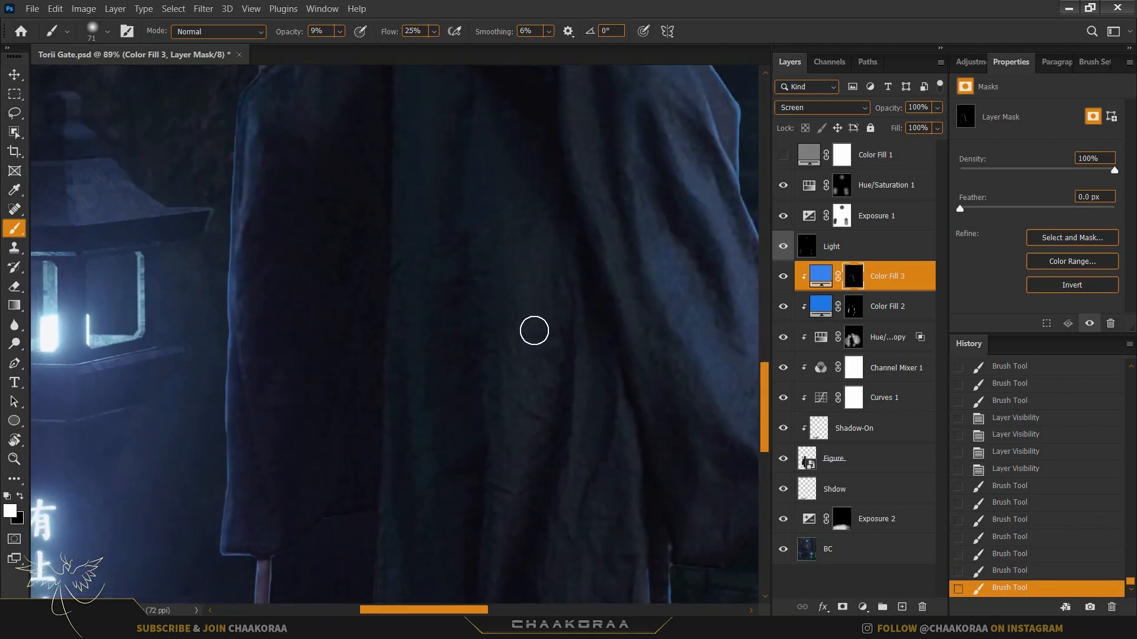
pyautogui.moveTo(499, 359); pyautogui.dragTo(682, 490)
pyautogui.moveTo(401, 373)
pyautogui.mouseDown()
pyautogui.moveTo(477, 241)
pyautogui.moveTo(453, 326)
pyautogui.moveTo(494, 516)
pyautogui.mouseUp()
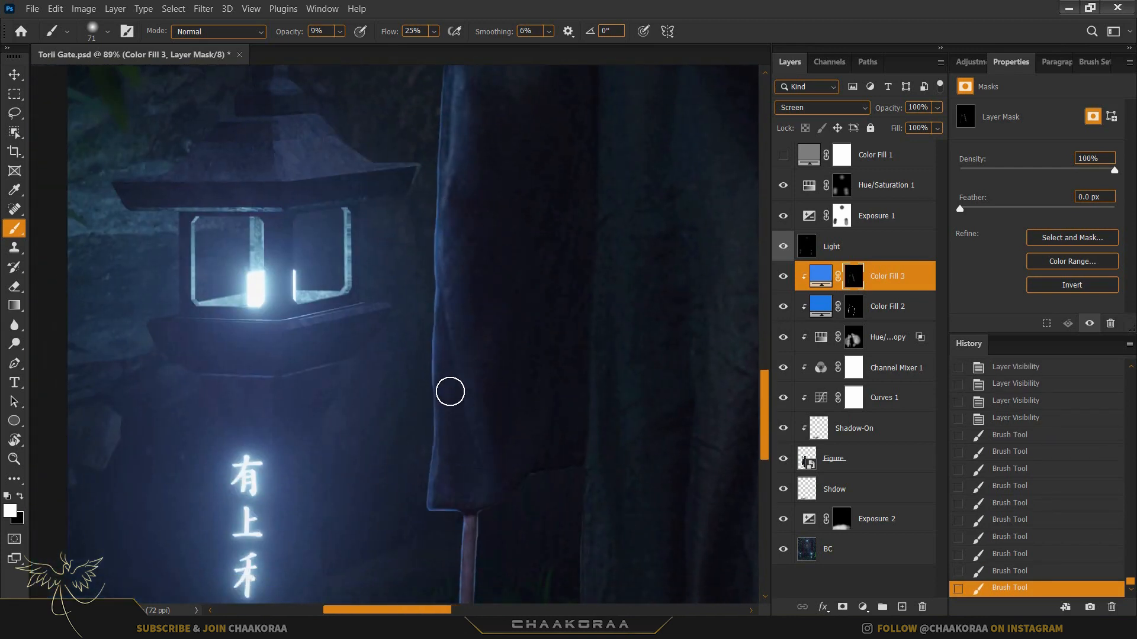
# - Build up the blue light inside the left sleeve's outer edge and along its long fold down towards the hem
pyautogui.scroll(6, 474, 411)
pyautogui.moveTo(541, 396); pyautogui.dragTo(615, 386)
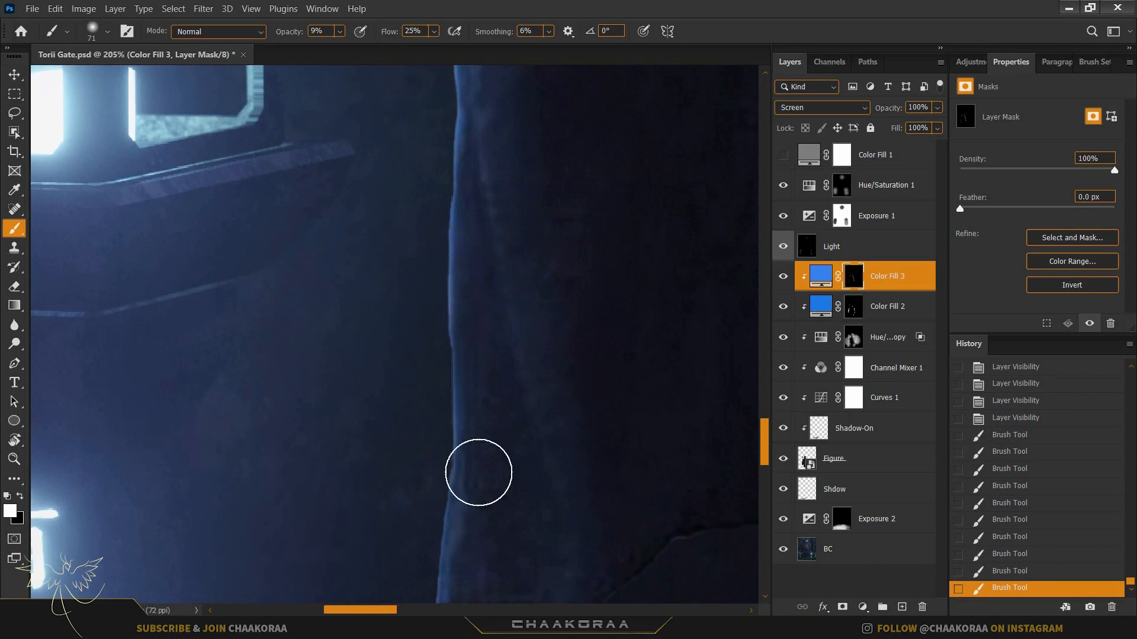
pyautogui.moveTo(478, 472); pyautogui.dragTo(487, 527)
pyautogui.moveTo(487, 536); pyautogui.dragTo(420, 308)
pyautogui.moveTo(477, 331)
pyautogui.mouseDown()
pyautogui.moveTo(464, 292)
pyautogui.moveTo(460, 481)
pyautogui.mouseUp()
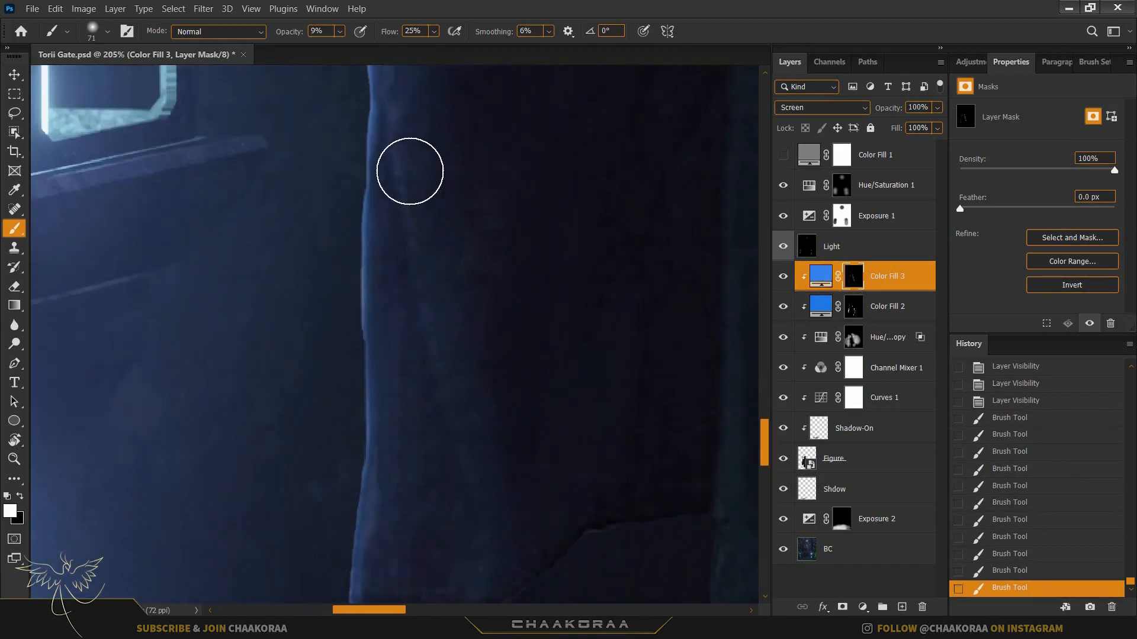
pyautogui.moveTo(403, 149)
pyautogui.mouseDown()
pyautogui.moveTo(449, 386)
pyautogui.moveTo(483, 493)
pyautogui.mouseUp()
# - Paint black on the Color Fill 3 mask with an 18 px brush to darken the crease beside the left sleeve's fold
pyautogui.moveTo(456, 299); pyautogui.dragTo(414, 306)
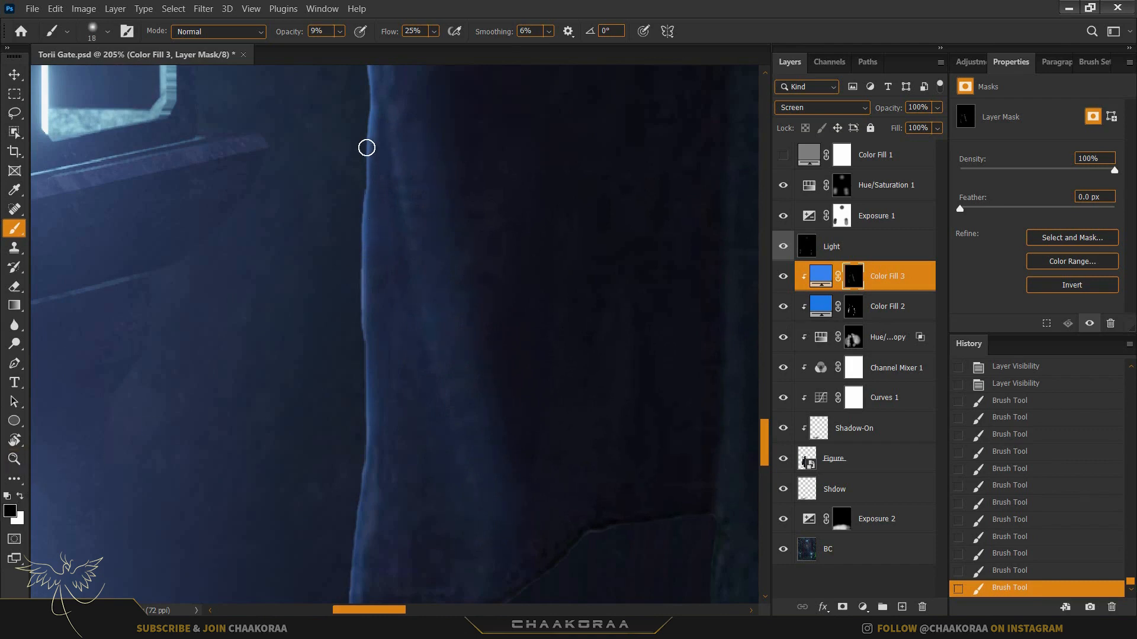
pyautogui.moveTo(380, 158); pyautogui.dragTo(457, 496)
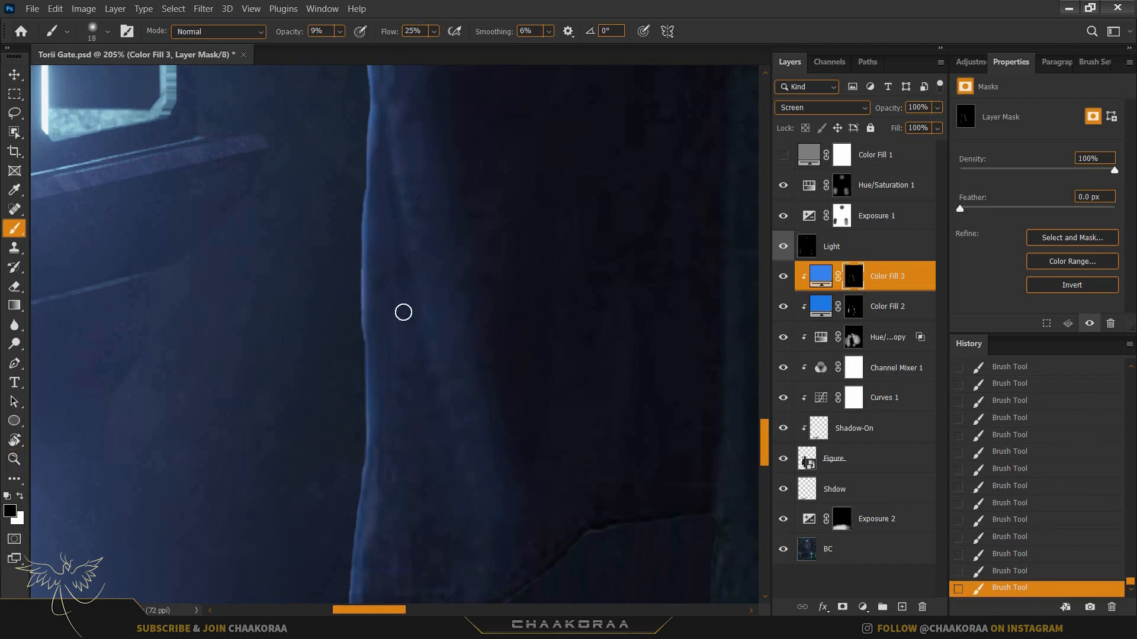
pyautogui.moveTo(388, 176); pyautogui.dragTo(458, 516)
pyautogui.moveTo(386, 193); pyautogui.dragTo(466, 578)
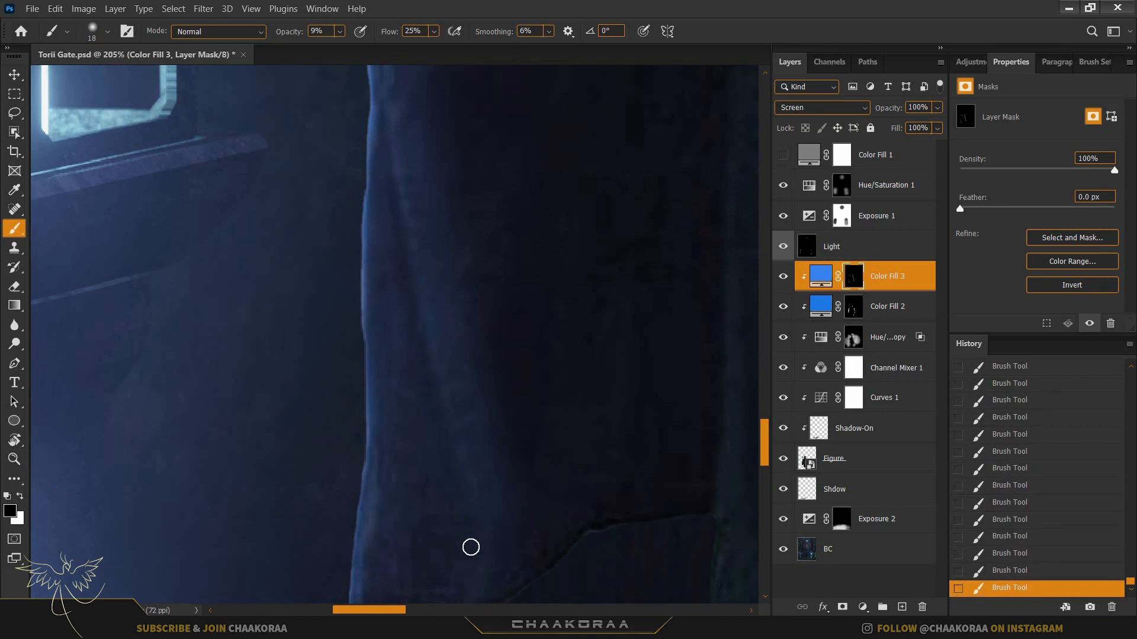
pyautogui.moveTo(394, 256); pyautogui.dragTo(447, 477)
pyautogui.moveTo(377, 211); pyautogui.dragTo(426, 417)
pyautogui.moveTo(373, 231); pyautogui.dragTo(421, 514)
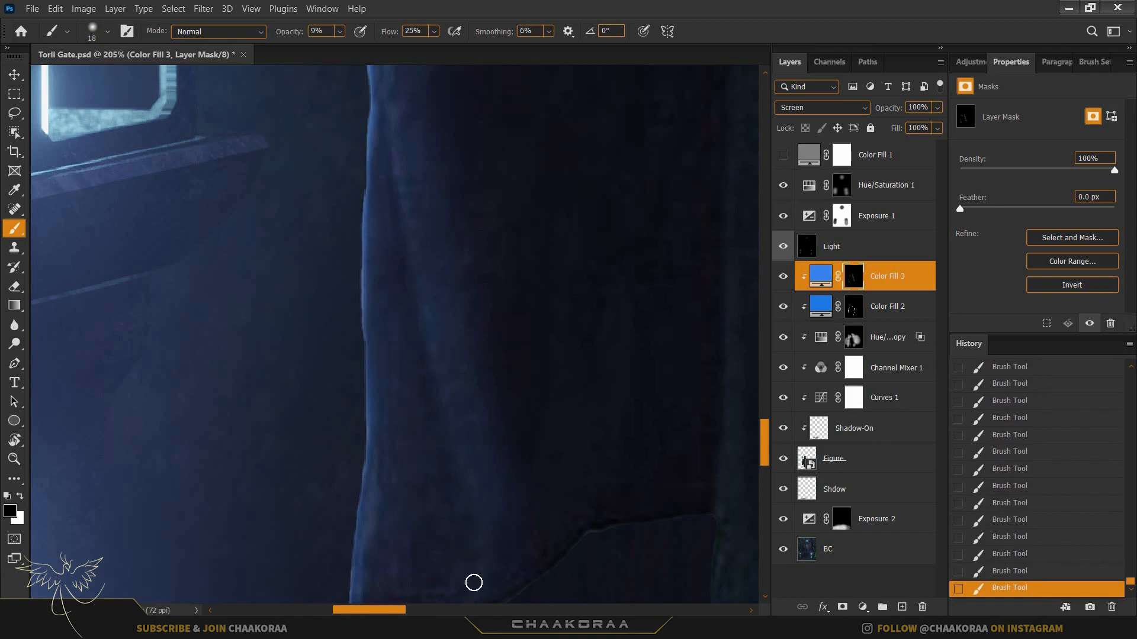
# - Soften the inner side of the left sleeve's lit fold with black using a 70 px brush
pyautogui.moveTo(473, 285); pyautogui.dragTo(521, 285)
pyautogui.moveTo(467, 186)
pyautogui.mouseDown()
pyautogui.moveTo(495, 413)
pyautogui.moveTo(510, 403)
pyautogui.moveTo(496, 439)
pyautogui.moveTo(515, 413)
pyautogui.moveTo(535, 478)
pyautogui.mouseUp()
pyautogui.moveTo(478, 246); pyautogui.dragTo(508, 357)
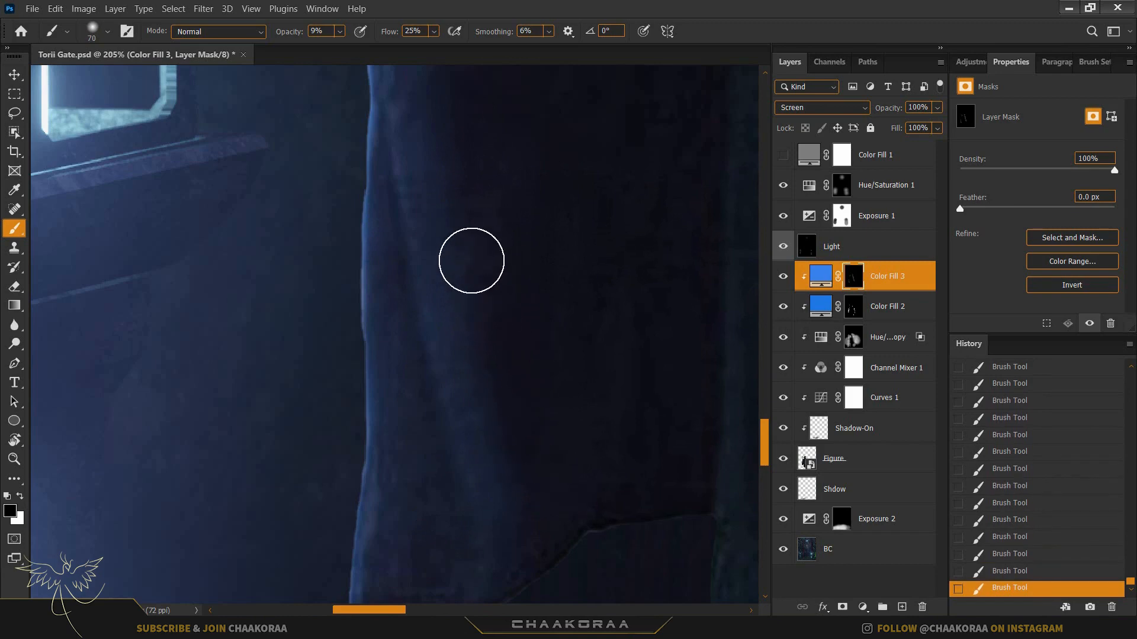
pyautogui.scroll(-5, 551, 333)
pyautogui.scroll(-2, 561, 358)
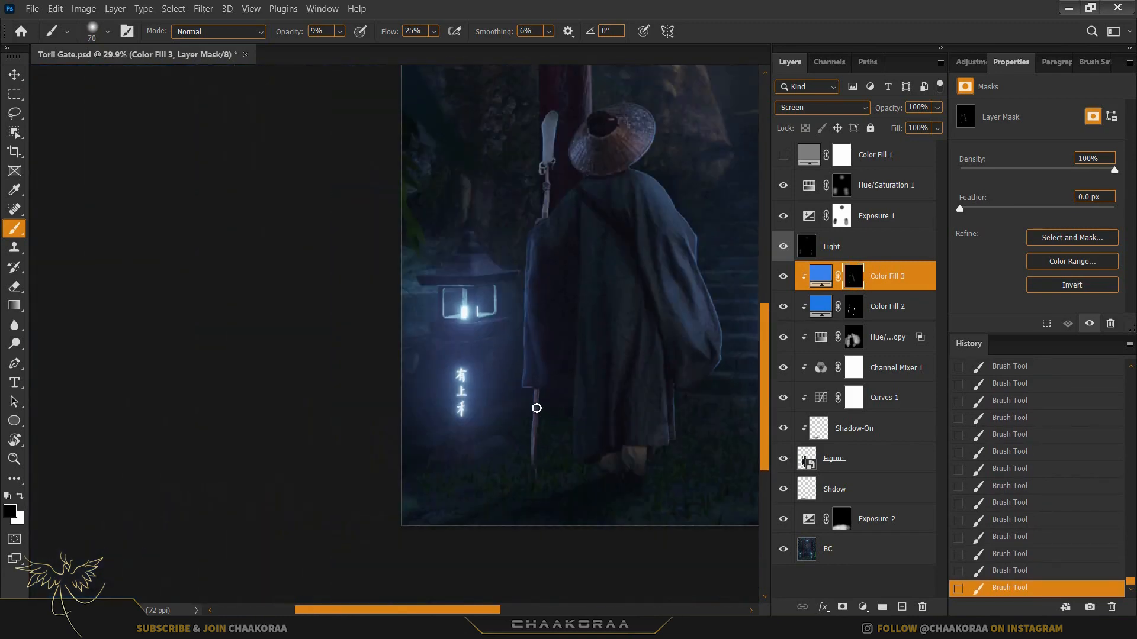
# - Paint black on the Color Fill 3 mask with the 70 px brush to deepen the creases between the right-hand sleeve's lit folds
pyautogui.moveTo(629, 329); pyautogui.dragTo(452, 368)
pyautogui.scroll(5, 487, 325)
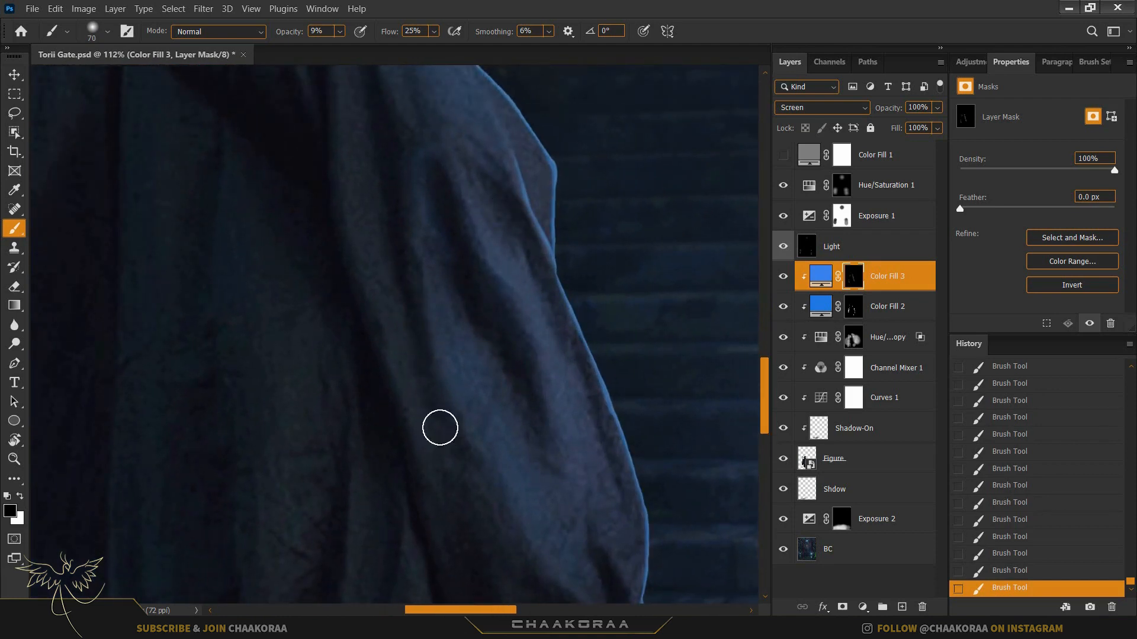
pyautogui.moveTo(479, 491); pyautogui.dragTo(342, 255)
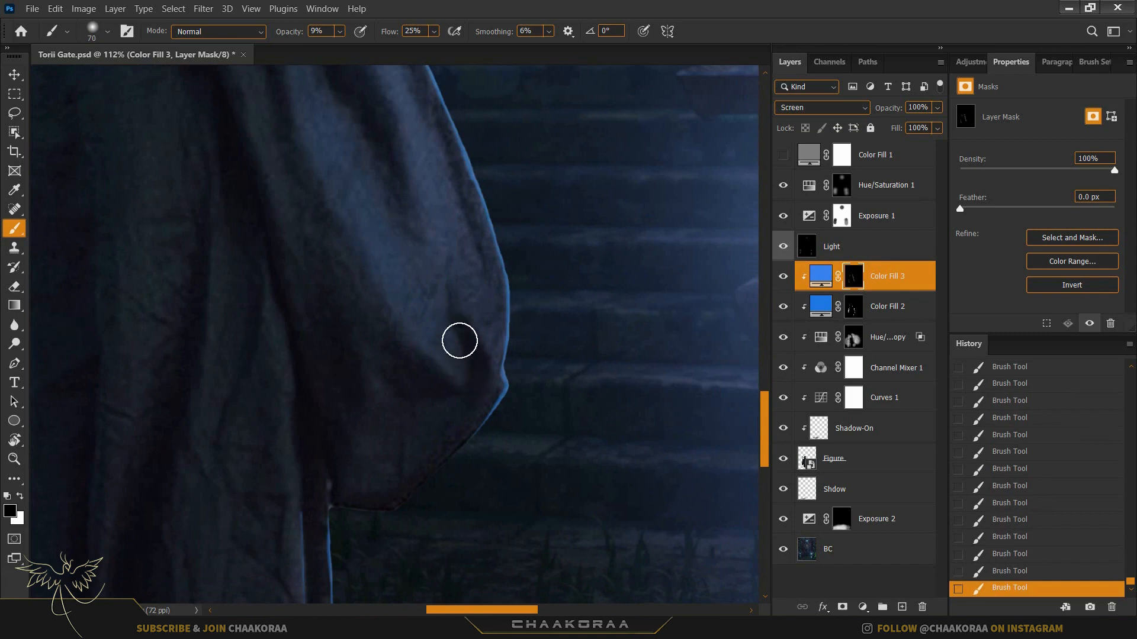
pyautogui.scroll(2, 424, 345)
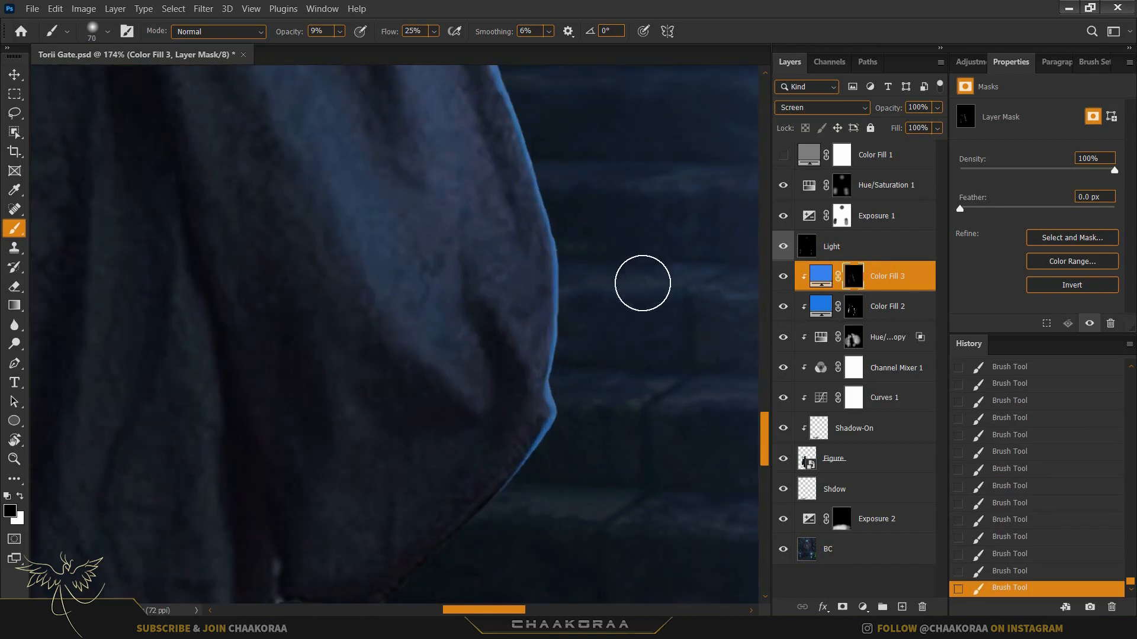
pyautogui.moveTo(388, 106); pyautogui.dragTo(549, 478)
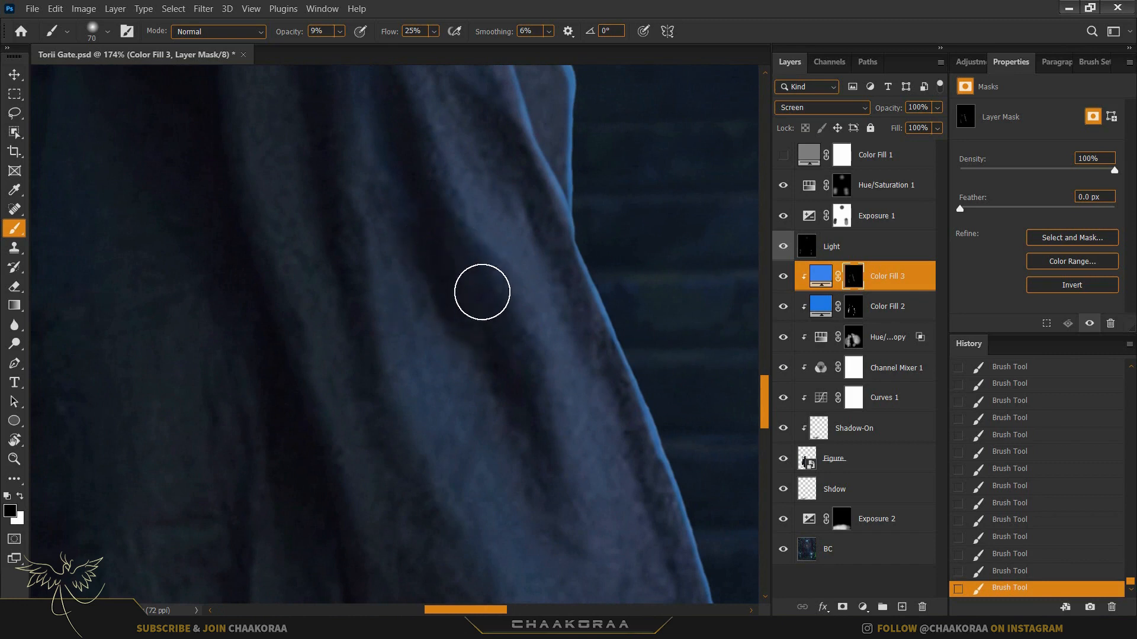
pyautogui.moveTo(430, 175); pyautogui.dragTo(545, 426)
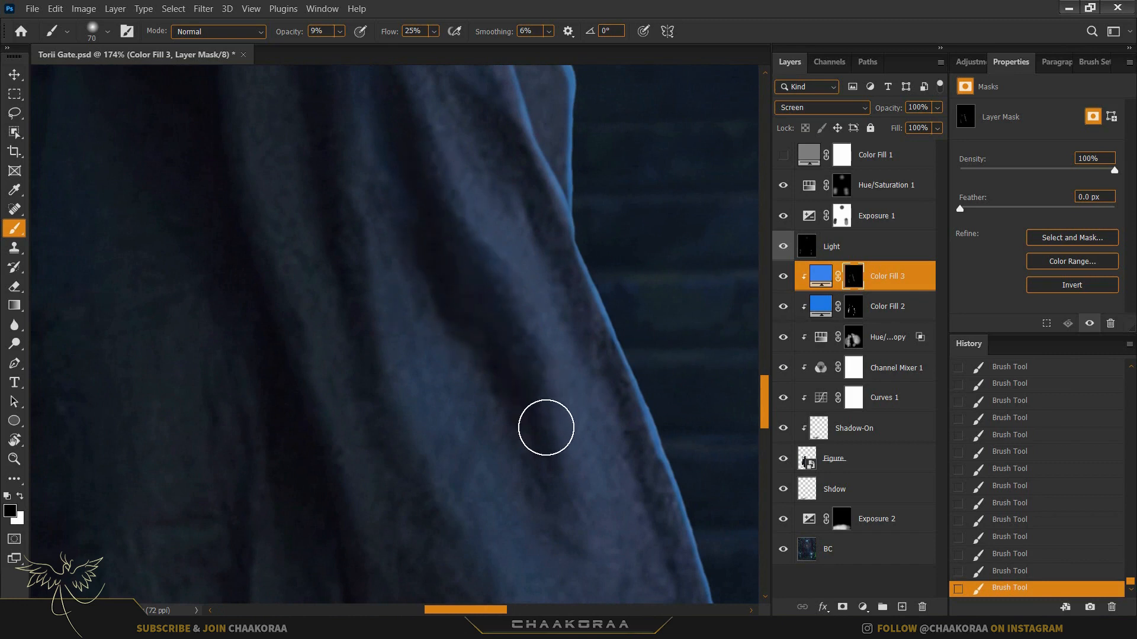
pyautogui.moveTo(487, 297); pyautogui.dragTo(562, 409)
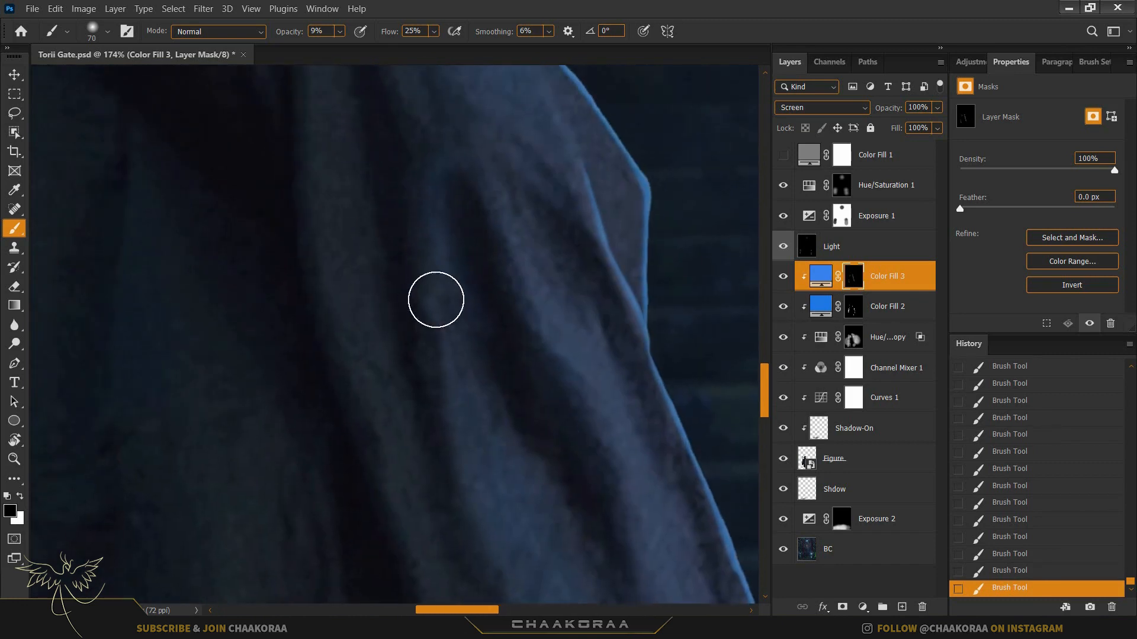
pyautogui.moveTo(492, 325); pyautogui.dragTo(531, 401)
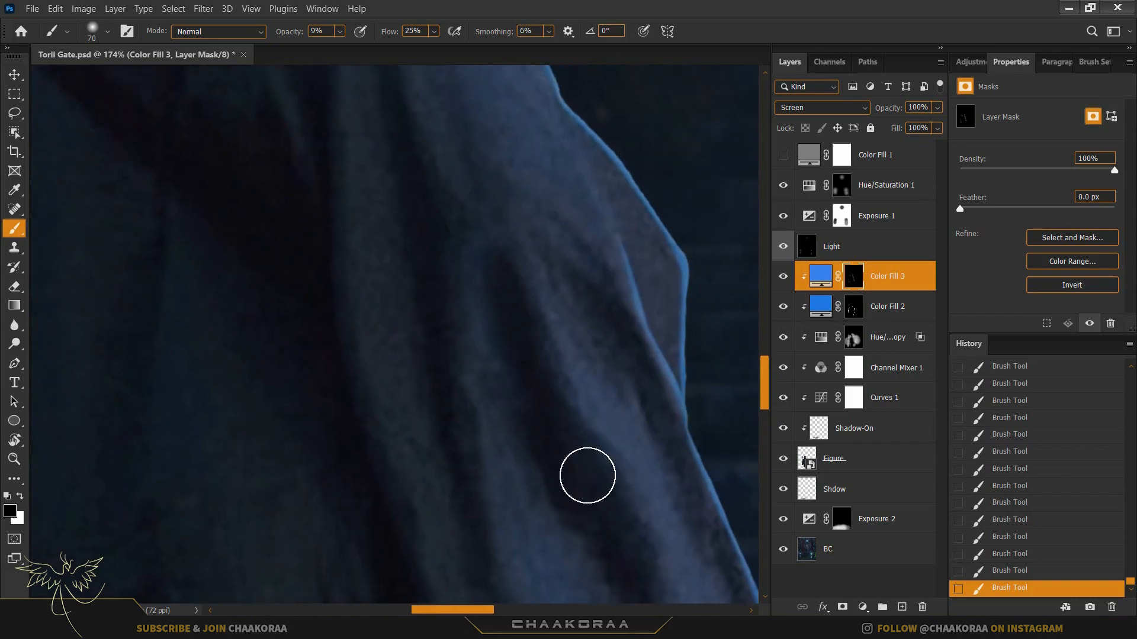
pyautogui.moveTo(586, 472); pyautogui.dragTo(505, 398)
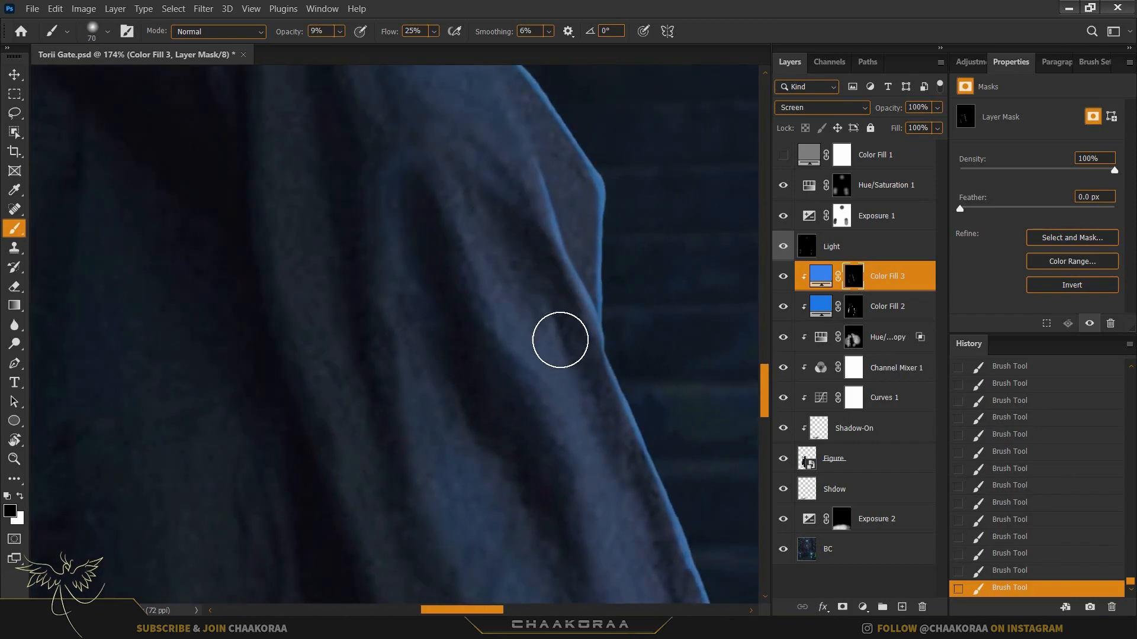
pyautogui.moveTo(558, 337)
pyautogui.mouseDown()
pyautogui.moveTo(521, 326)
pyautogui.moveTo(503, 389)
pyautogui.mouseUp()
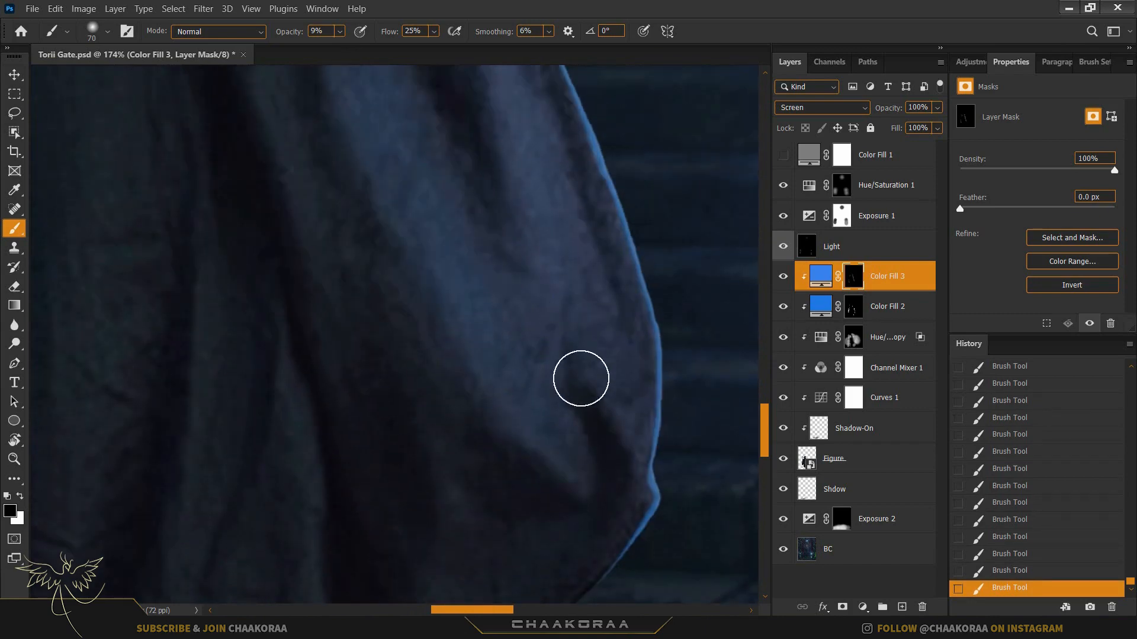
# - Examine the lighting on the robe's hem, the whole composite, and the figure's hat and shoulders
pyautogui.scroll(-6, 533, 343)
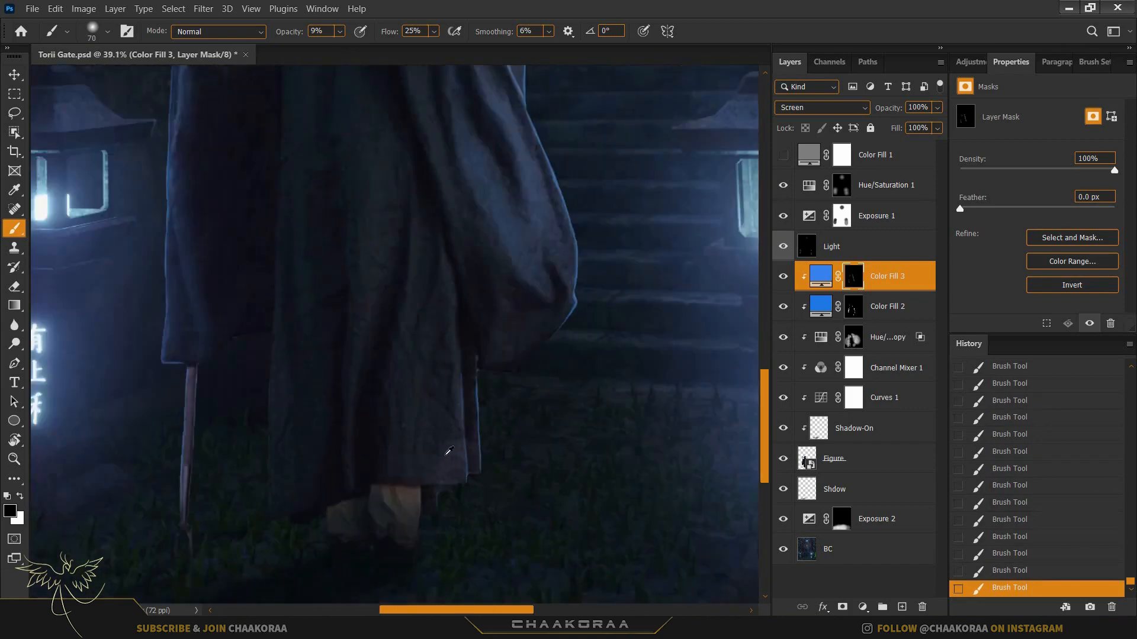
pyautogui.scroll(3, 449, 446)
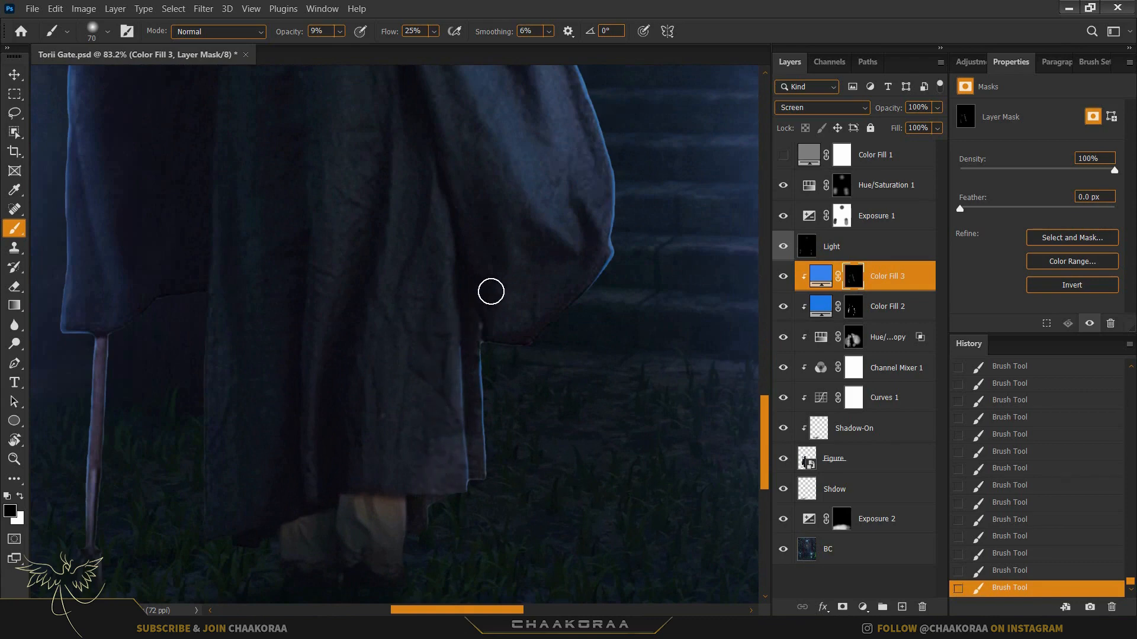
pyautogui.scroll(-4, 507, 278)
pyautogui.scroll(-2, 508, 280)
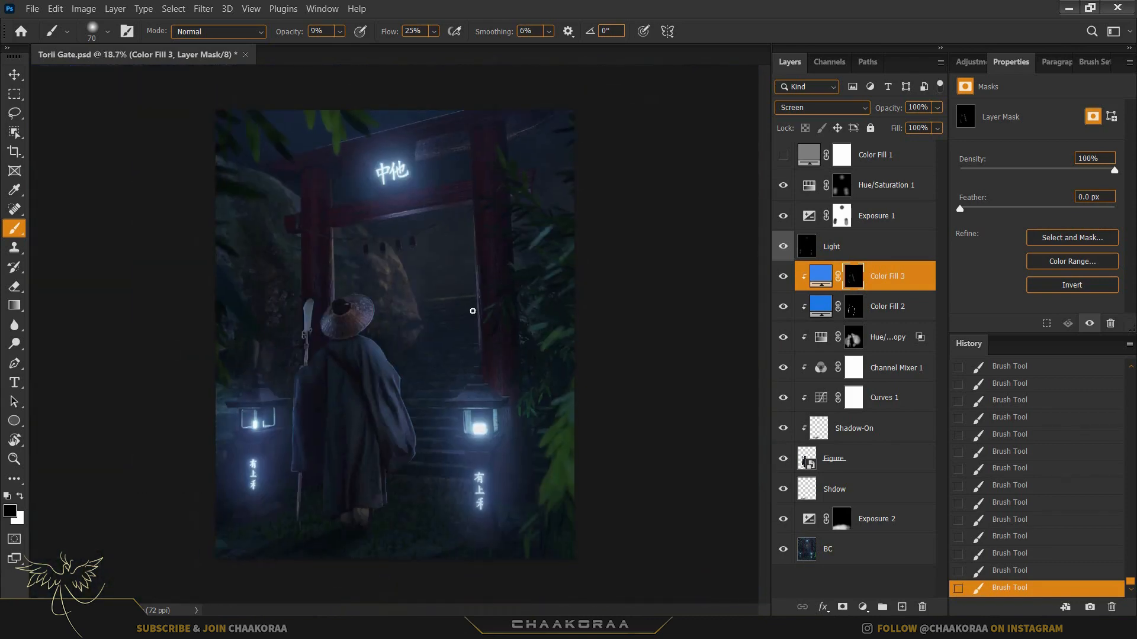
pyautogui.scroll(4, 351, 298)
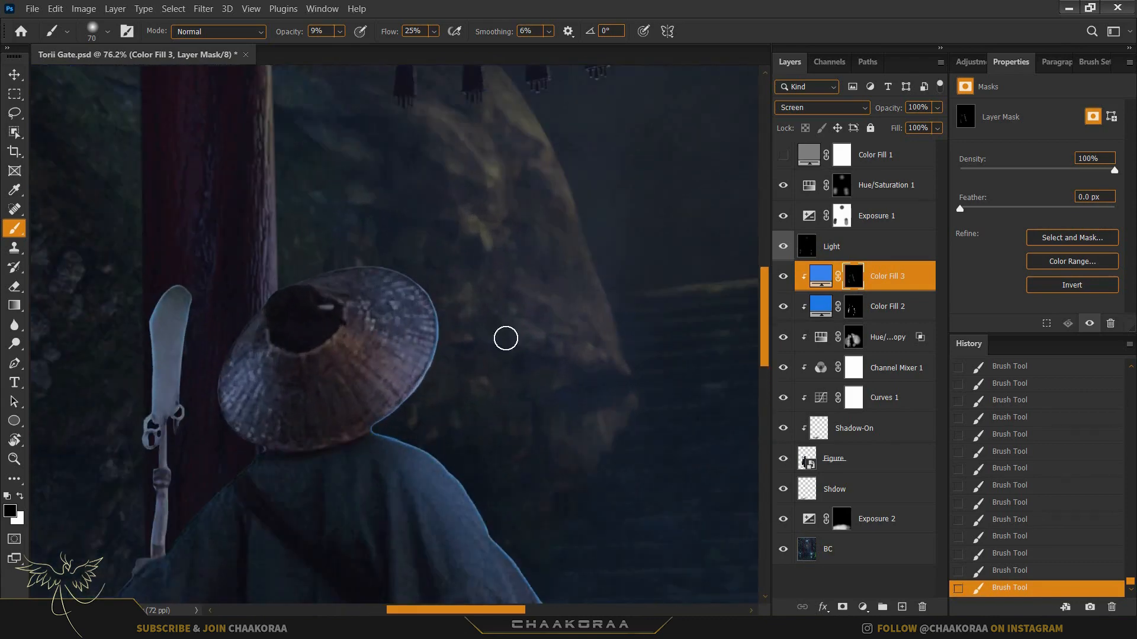
pyautogui.scroll(-2, 470, 309)
pyautogui.scroll(2, 449, 338)
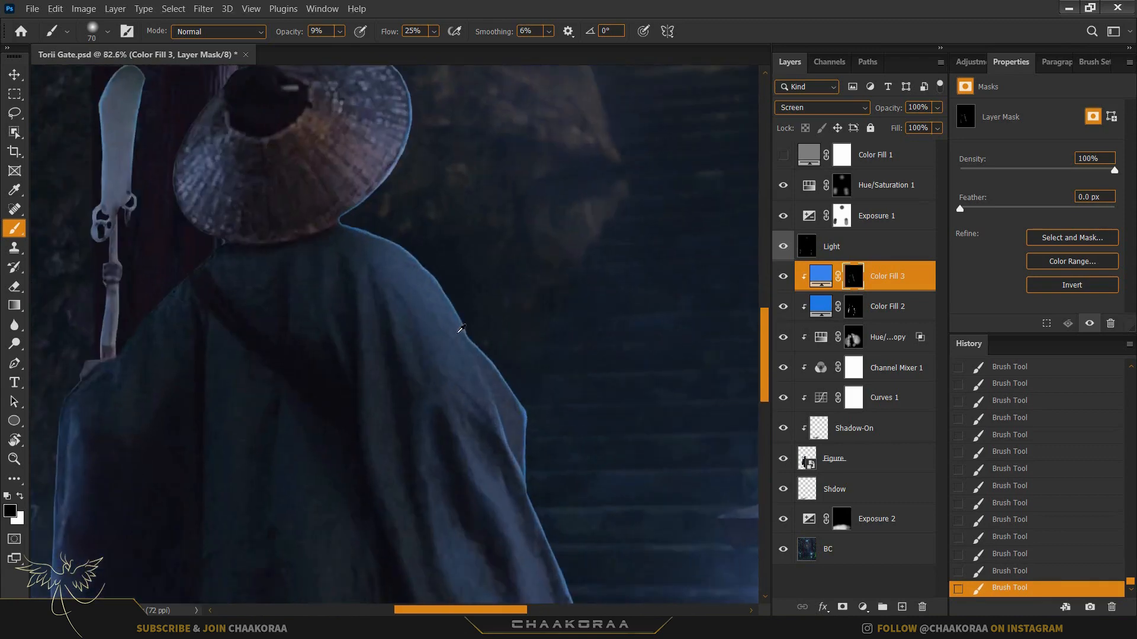
# - Select the blue fill of the Color Fill 2 layer
pyautogui.click(821, 311)
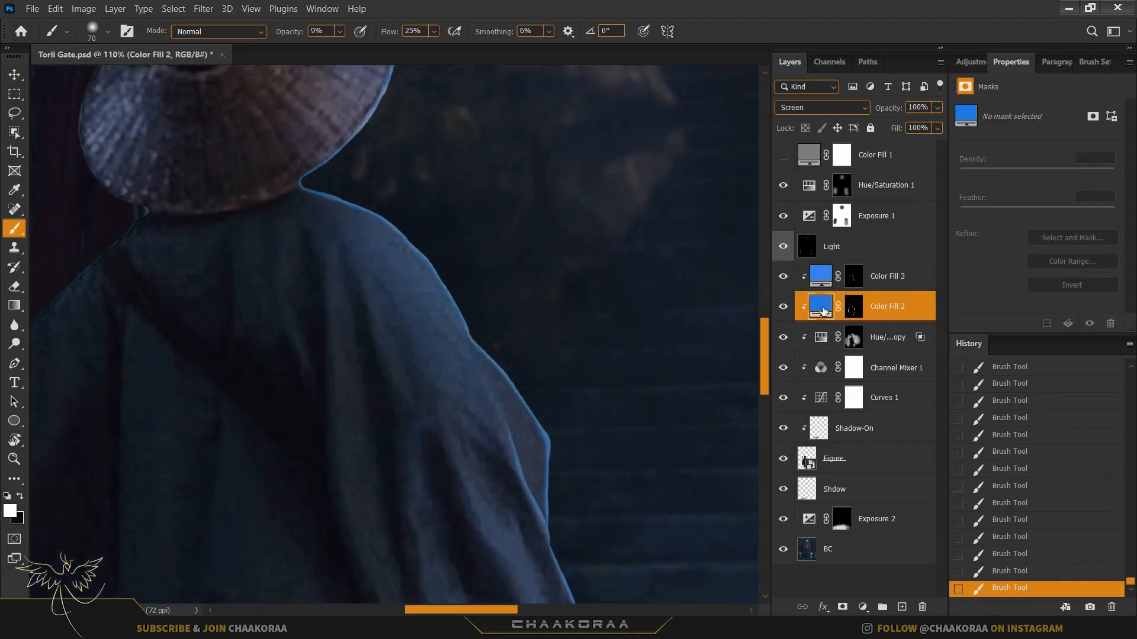
# - Change the Color Fill 2 layer's colour to light blue #a0c9fb
pyautogui.doubleClick(821, 310)
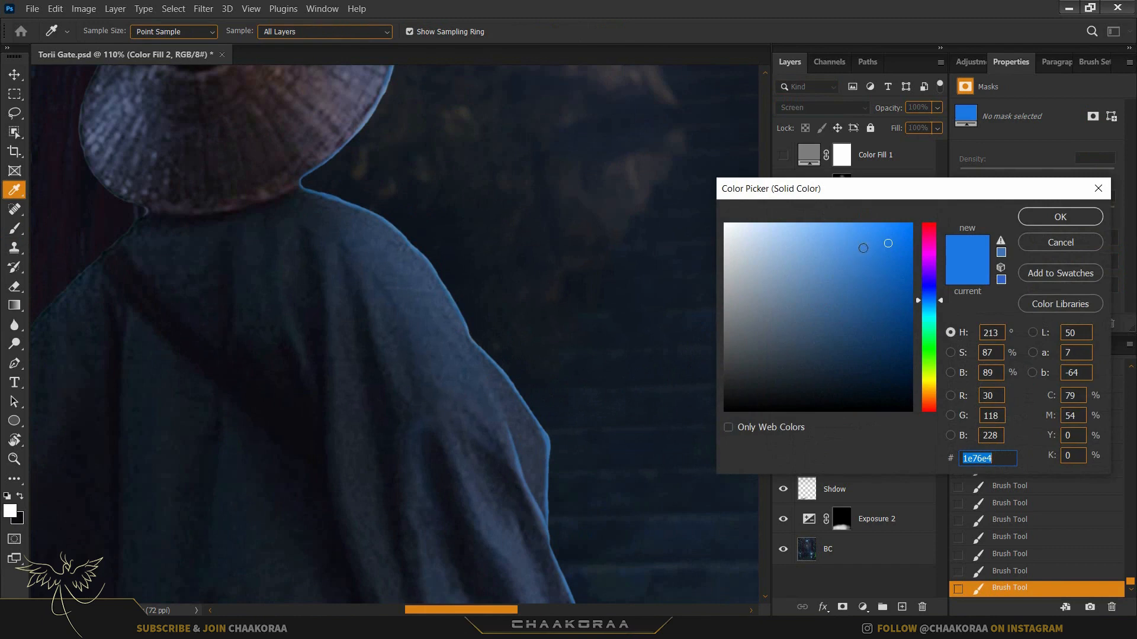
pyautogui.moveTo(863, 248)
pyautogui.mouseDown()
pyautogui.moveTo(837, 222)
pyautogui.moveTo(792, 226)
pyautogui.mouseUp()
pyautogui.click(1055, 221)
pyautogui.scroll(-5, 537, 245)
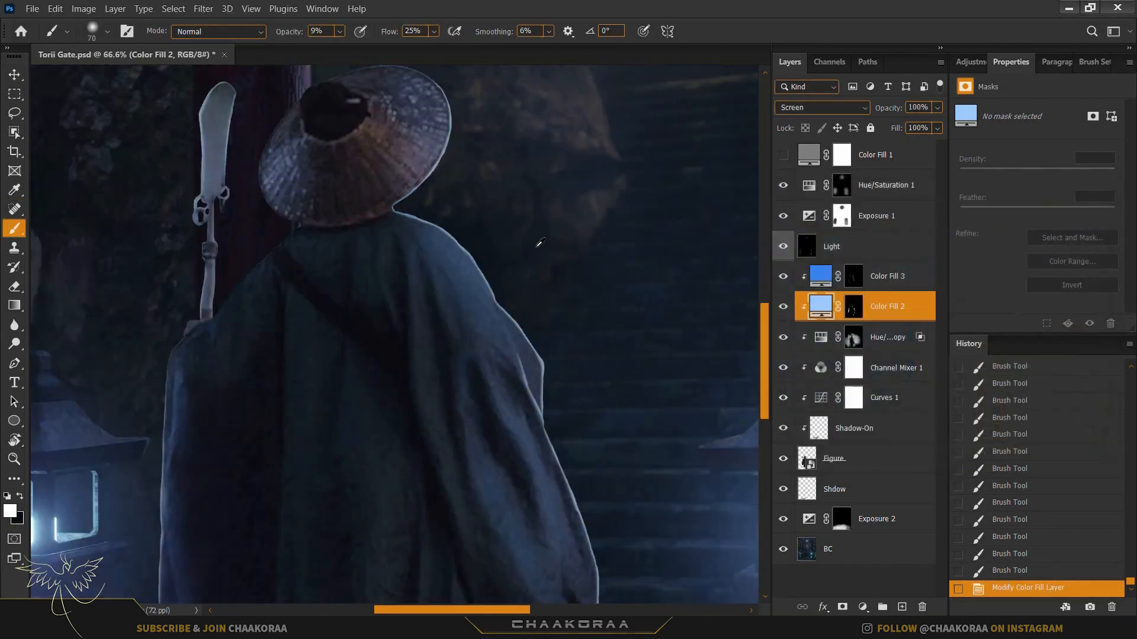
pyautogui.scroll(-10, 539, 243)
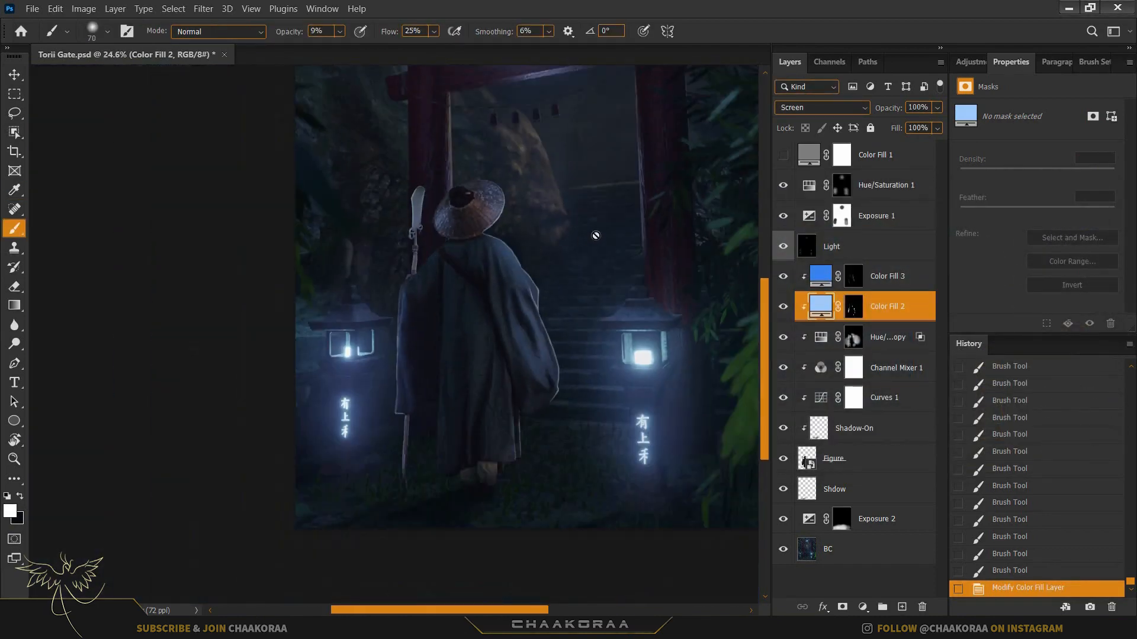
pyautogui.scroll(-1, 596, 236)
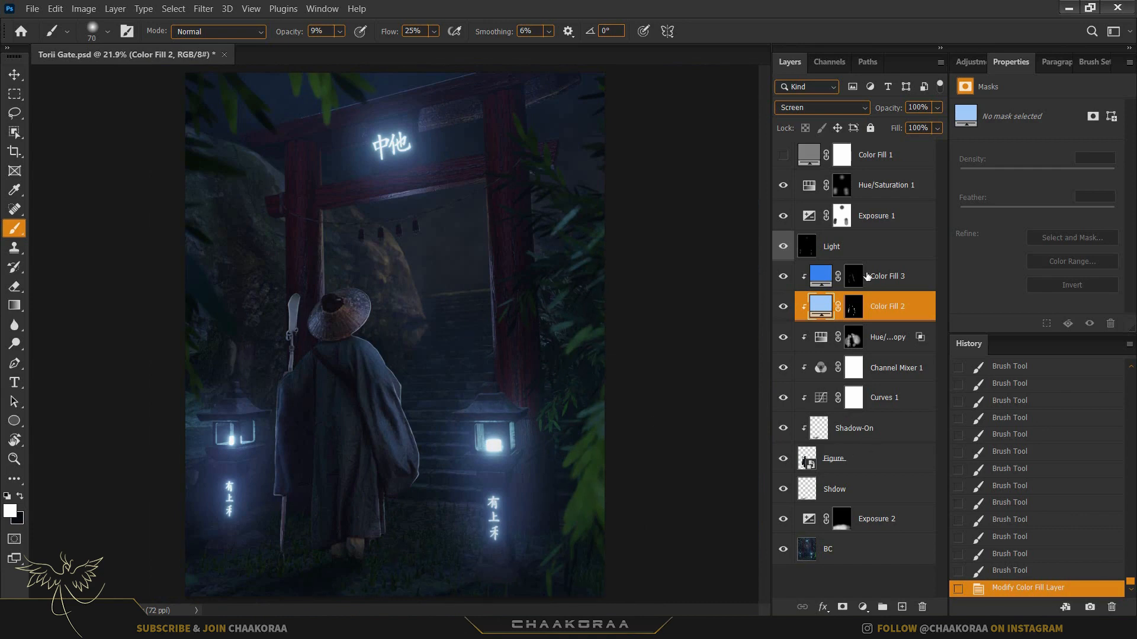
# - Set the Color Fill 2 layer's colour to the more saturated blue #4592f1
pyautogui.click(886, 189)
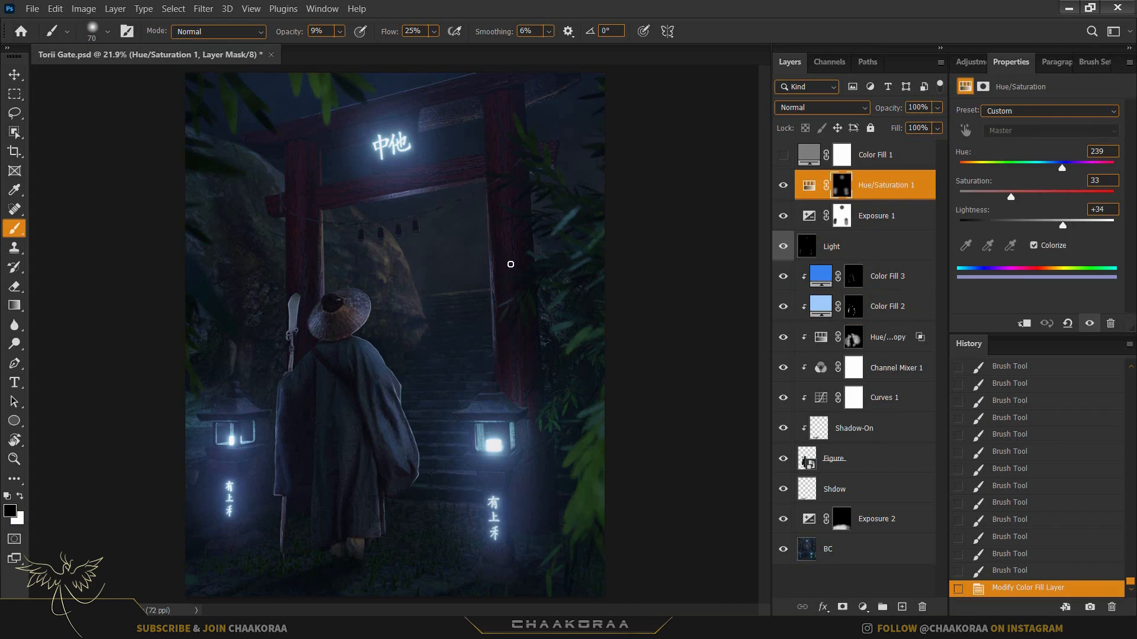
pyautogui.click(841, 303)
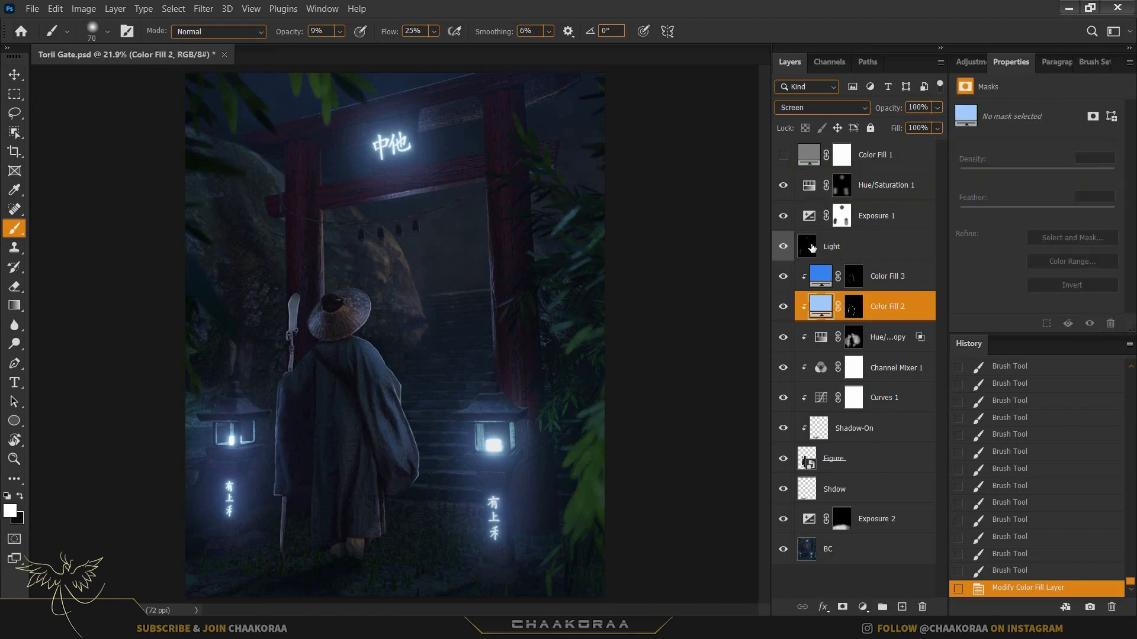
pyautogui.doubleClick(820, 307)
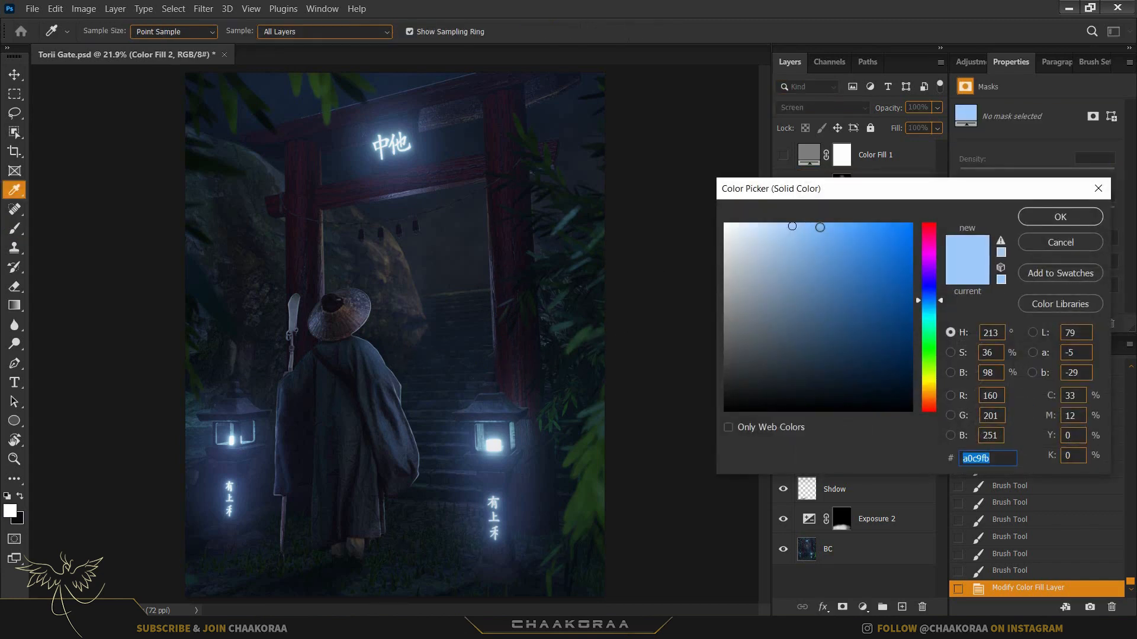
pyautogui.moveTo(820, 227); pyautogui.dragTo(860, 233)
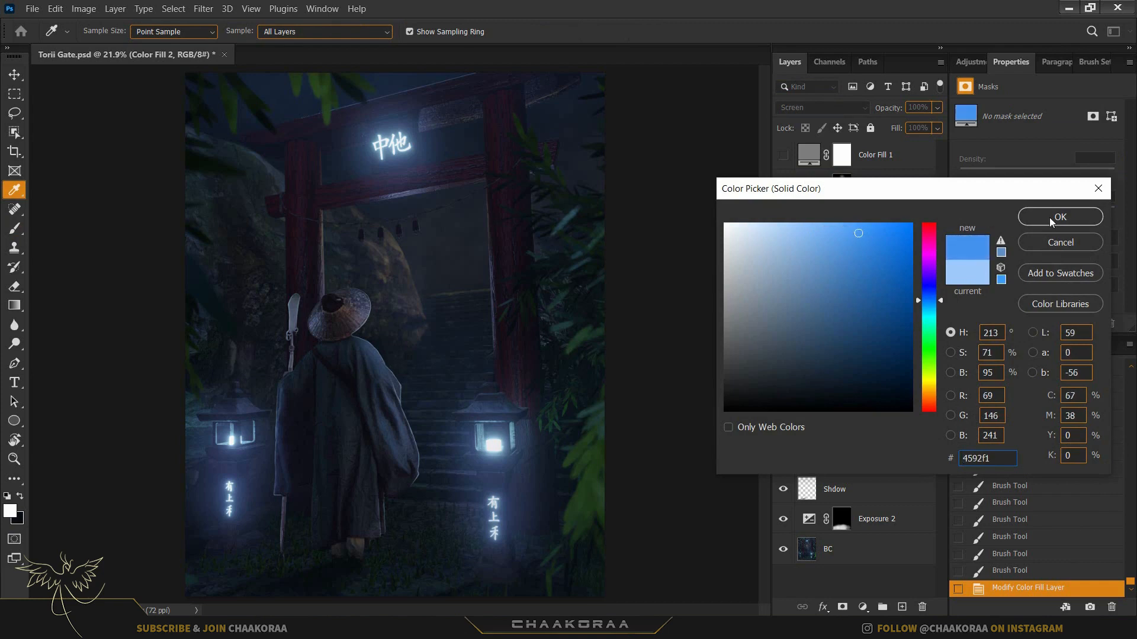
pyautogui.click(1049, 218)
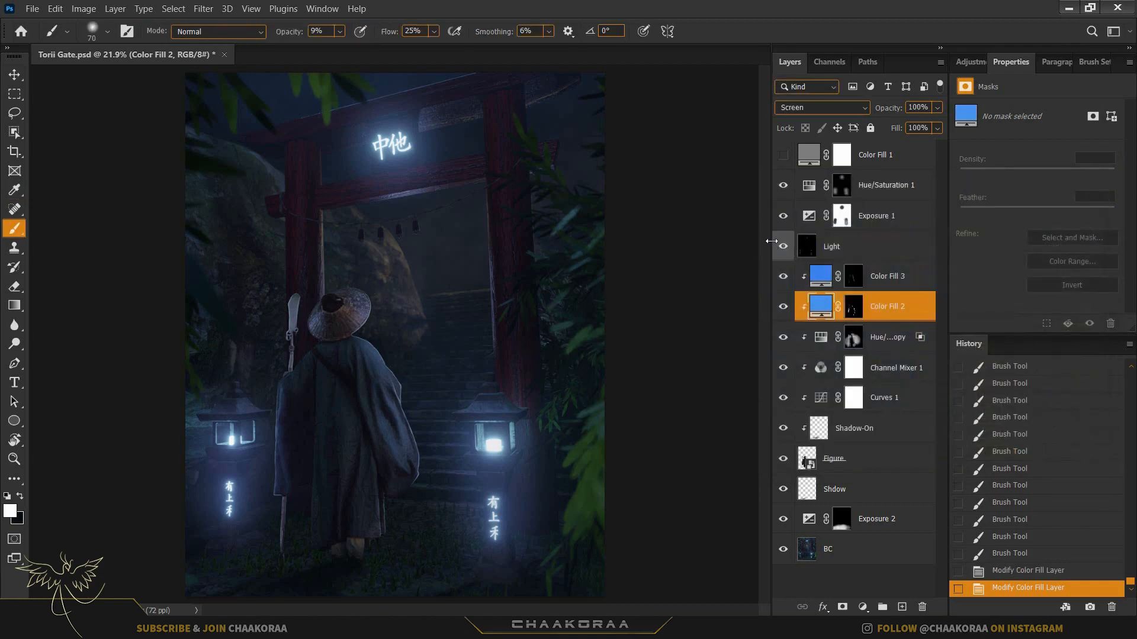
# - Try adjusting the opacity of the Color Fill 3 layer, ending at 100%
pyautogui.click(811, 281)
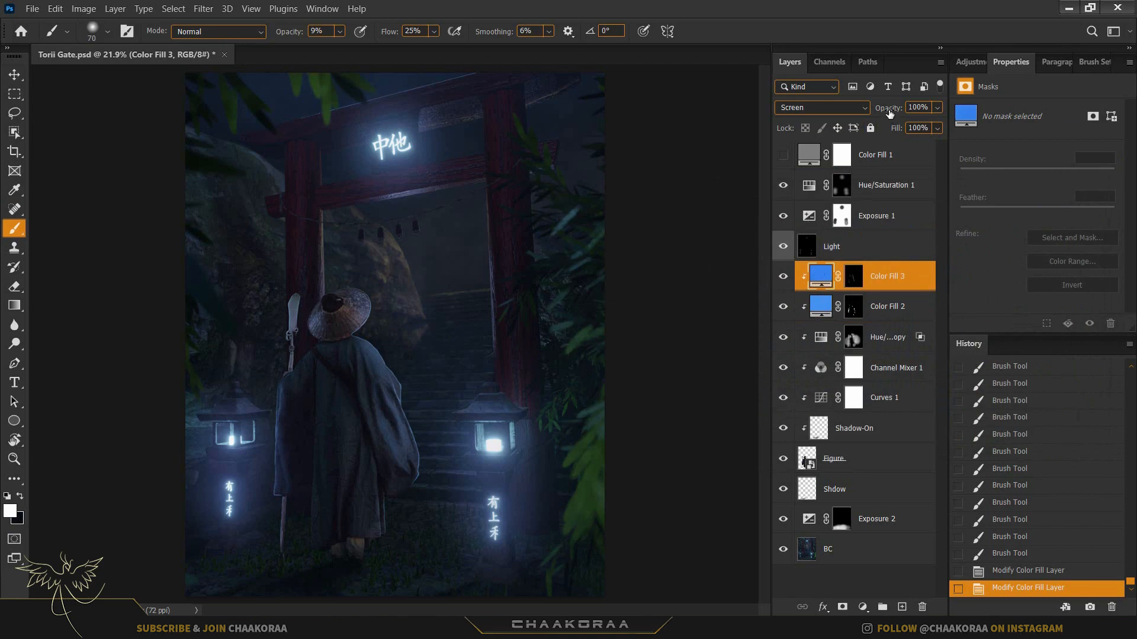
pyautogui.moveTo(890, 114); pyautogui.dragTo(885, 112)
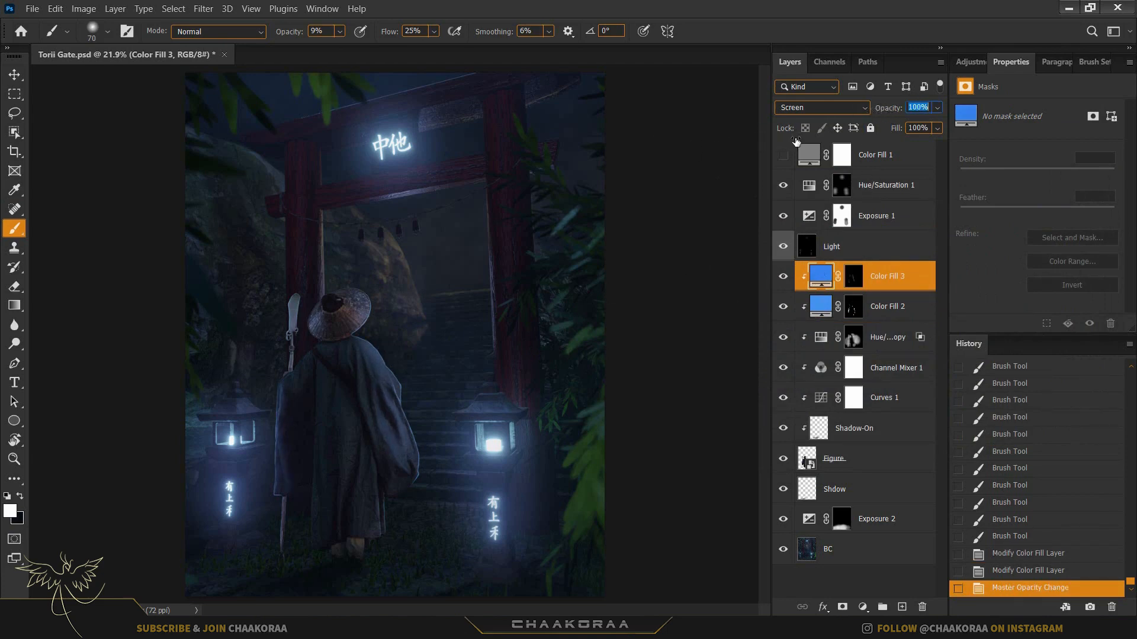
pyautogui.moveTo(780, 141); pyautogui.dragTo(787, 187)
# - Create a new layer named Fog directly above the Hue/Saturation 1 adjustment layer
pyautogui.click(846, 196)
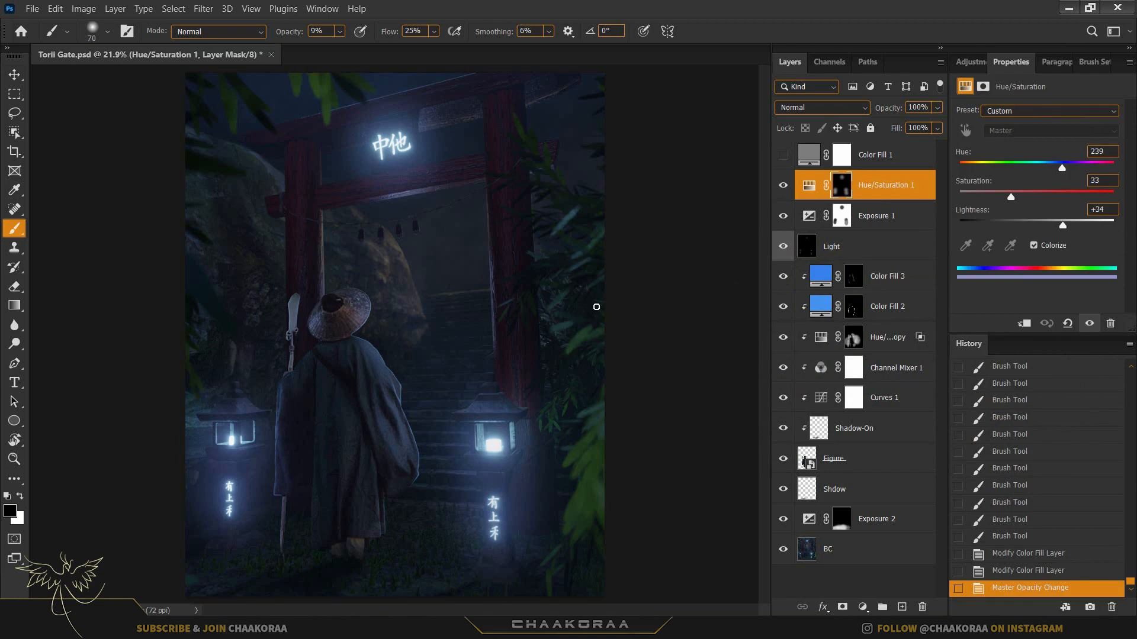
pyautogui.hotkey('ctrl', 'shift', 'n')
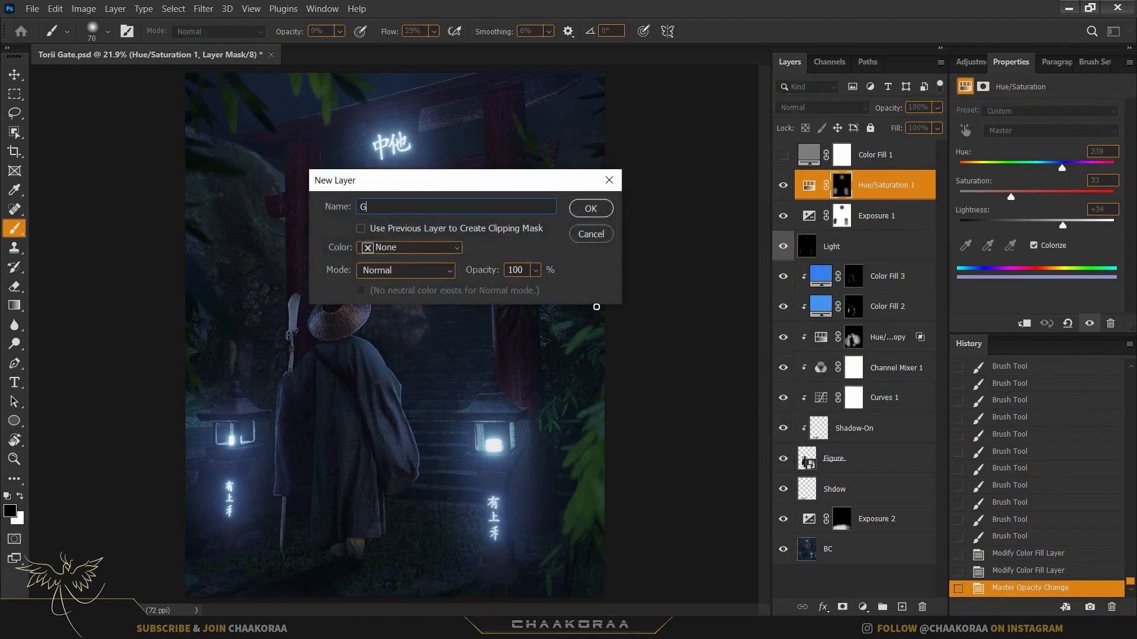
pyautogui.write('Fog')
pyautogui.press('Return')
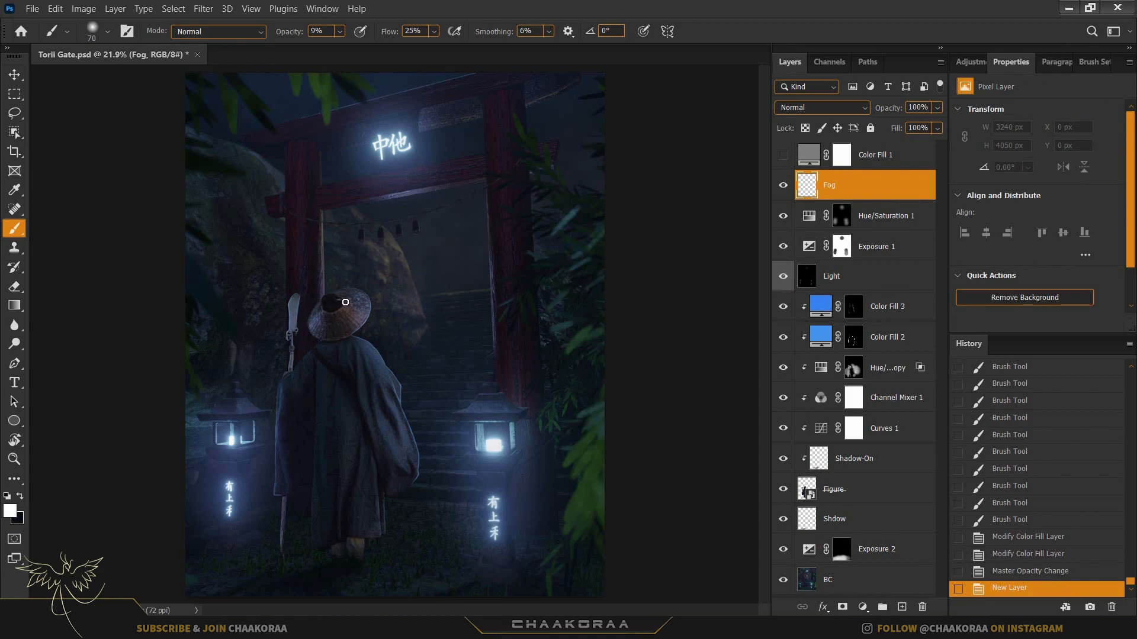
# - Examine the Fog II brush presets and the option for importing brushes
pyautogui.rightClick(514, 279)
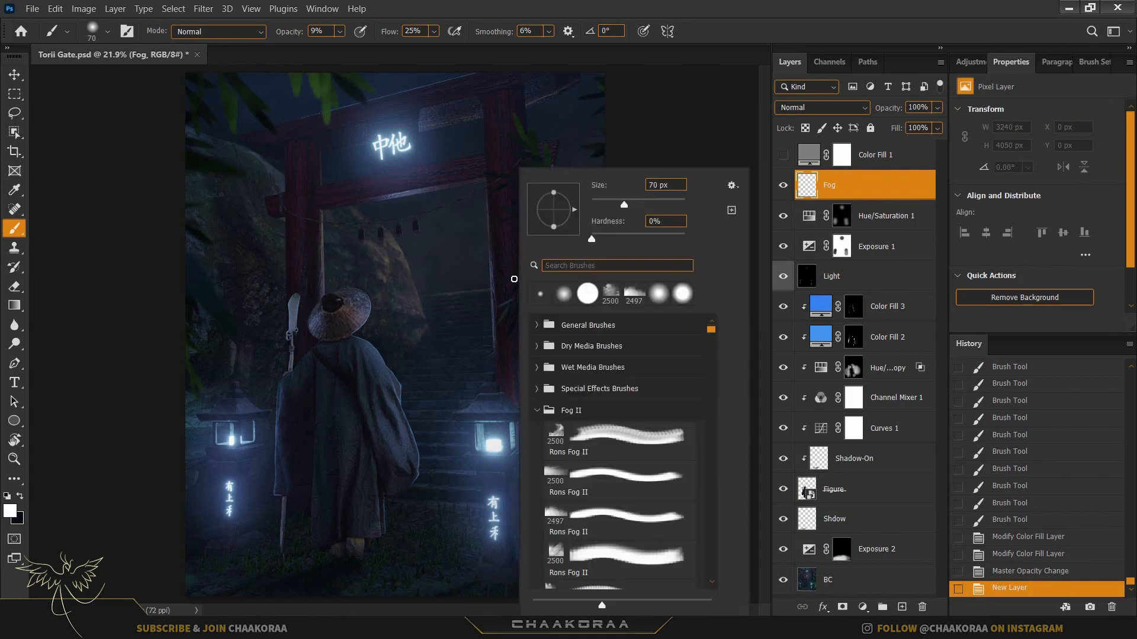
pyautogui.click(610, 266)
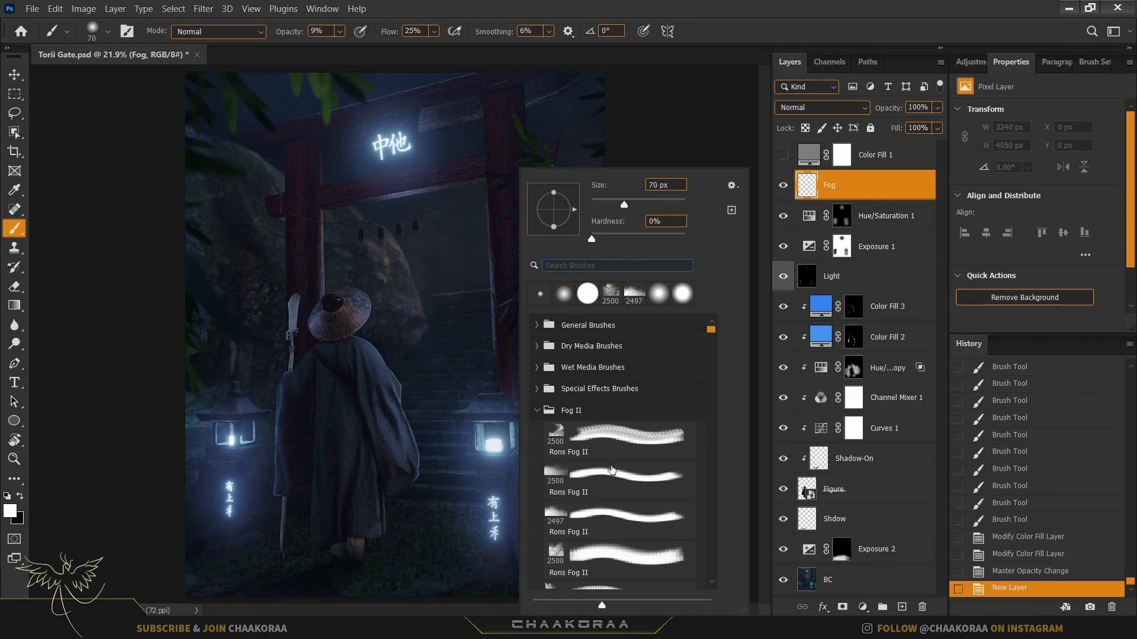
pyautogui.scroll(-5, 615, 467)
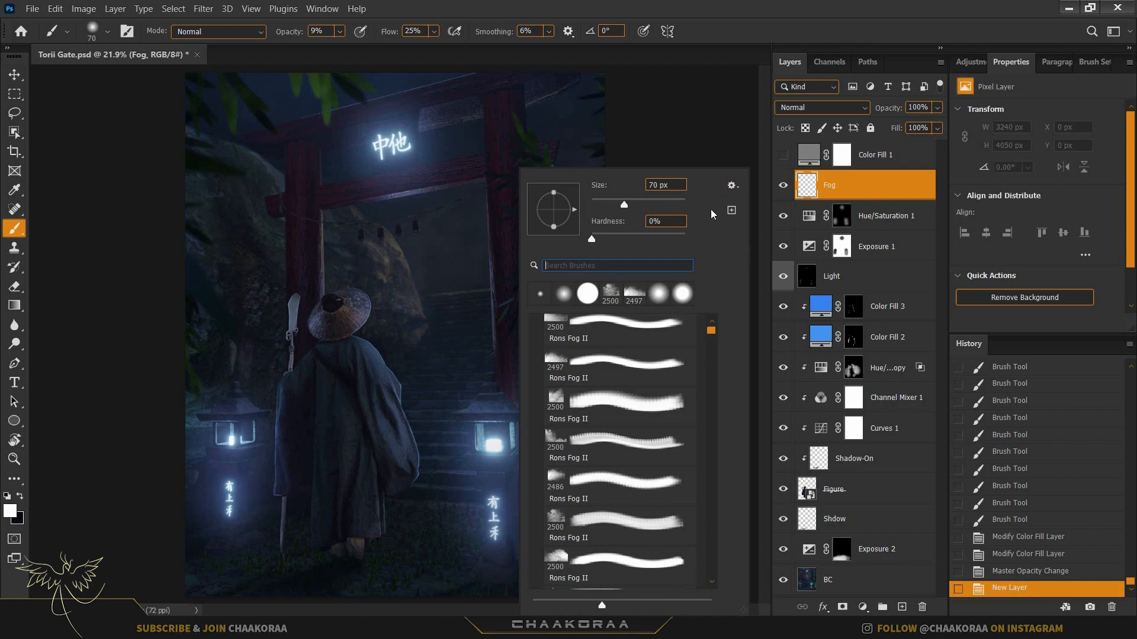
pyautogui.rightClick(421, 234)
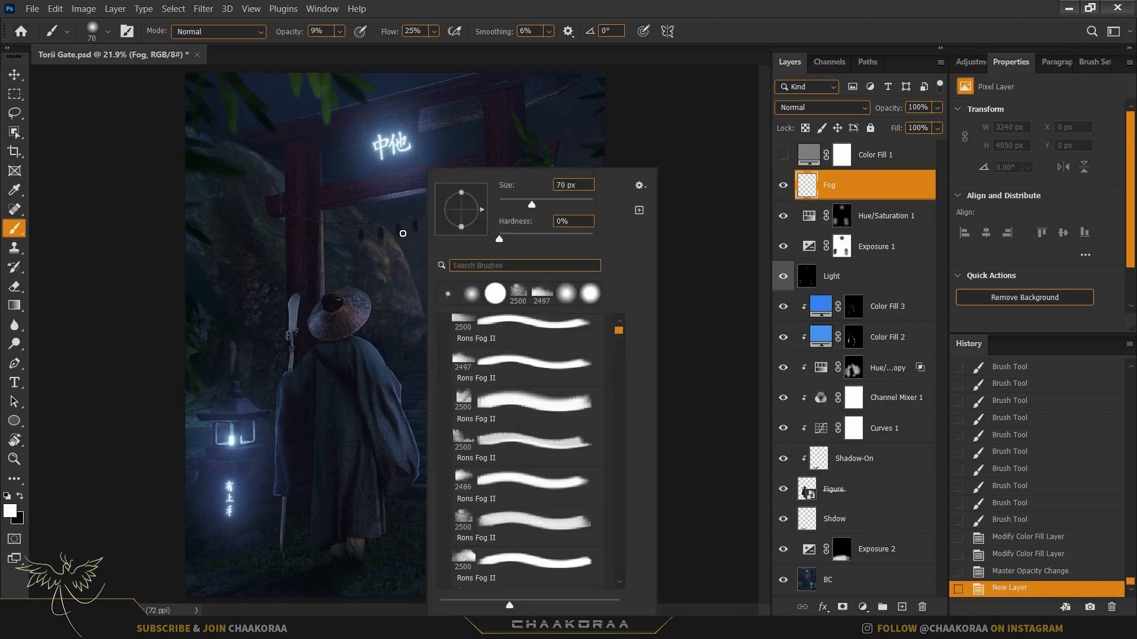
pyautogui.click(638, 185)
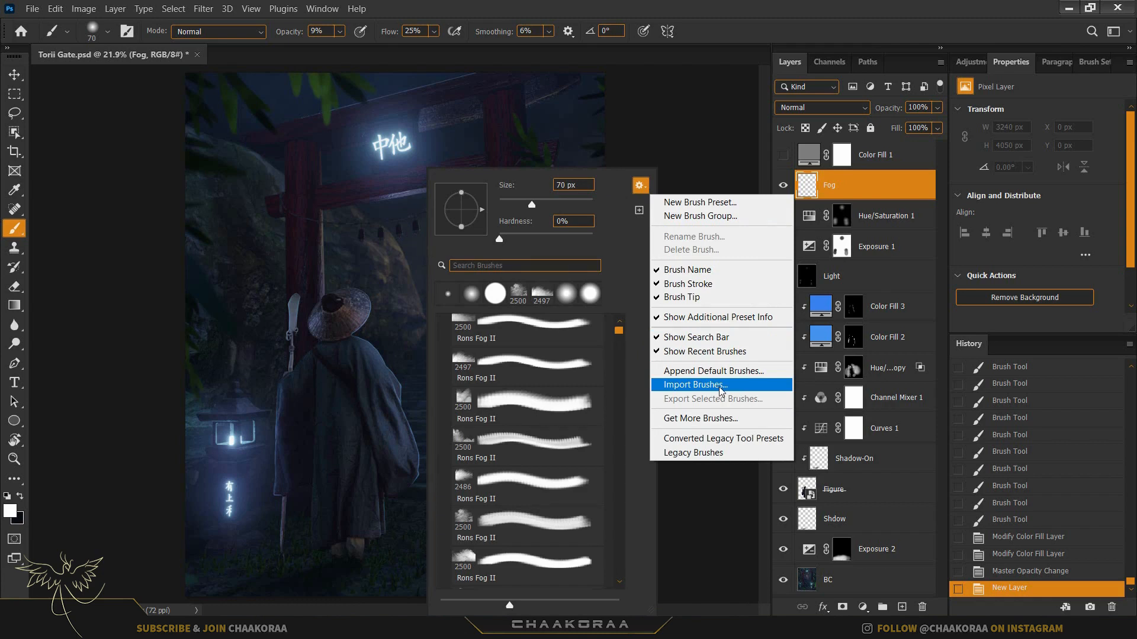
pyautogui.click(531, 389)
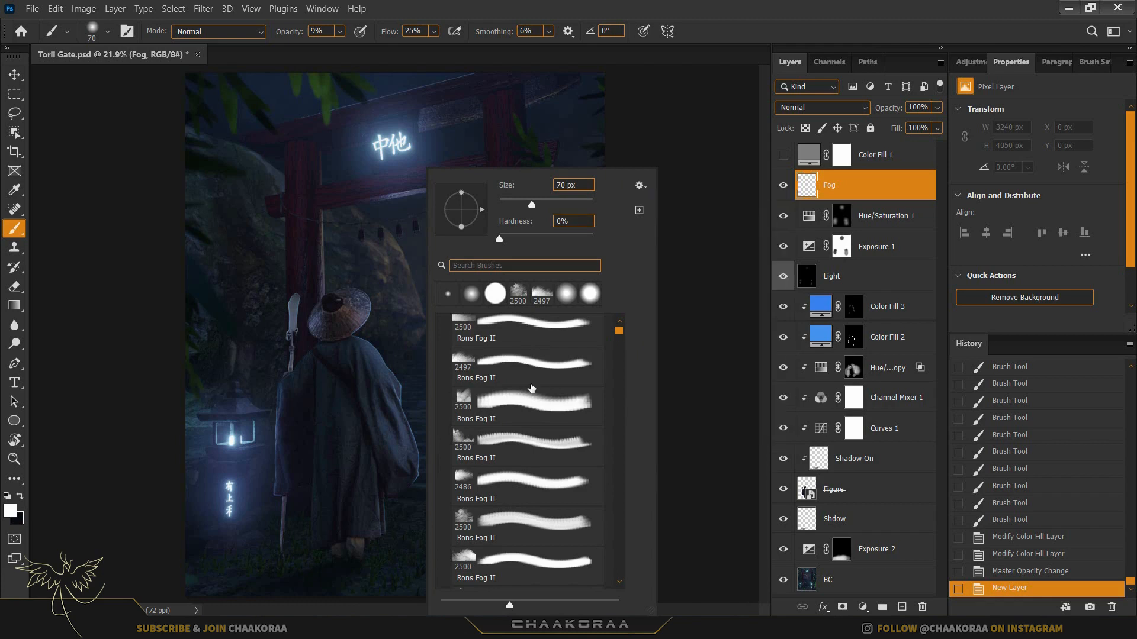
# - Choose a 2500 px Rons Fog II brush and try a faint fog stamp around the right lantern's post, then undo it
pyautogui.scroll(-2, 531, 391)
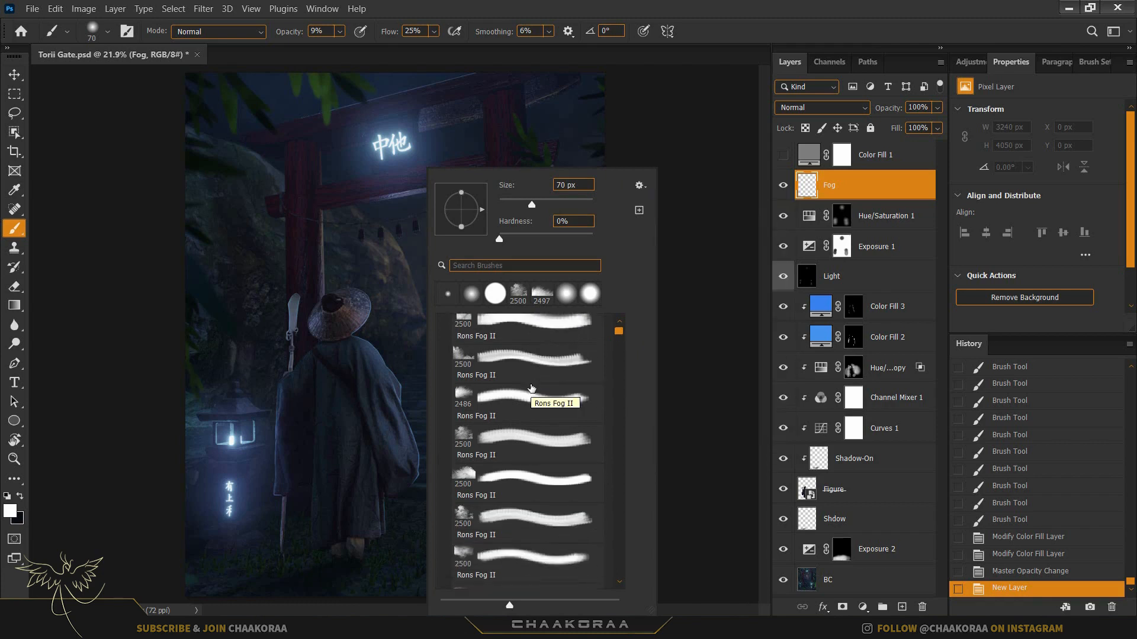
pyautogui.moveTo(620, 336); pyautogui.dragTo(620, 341)
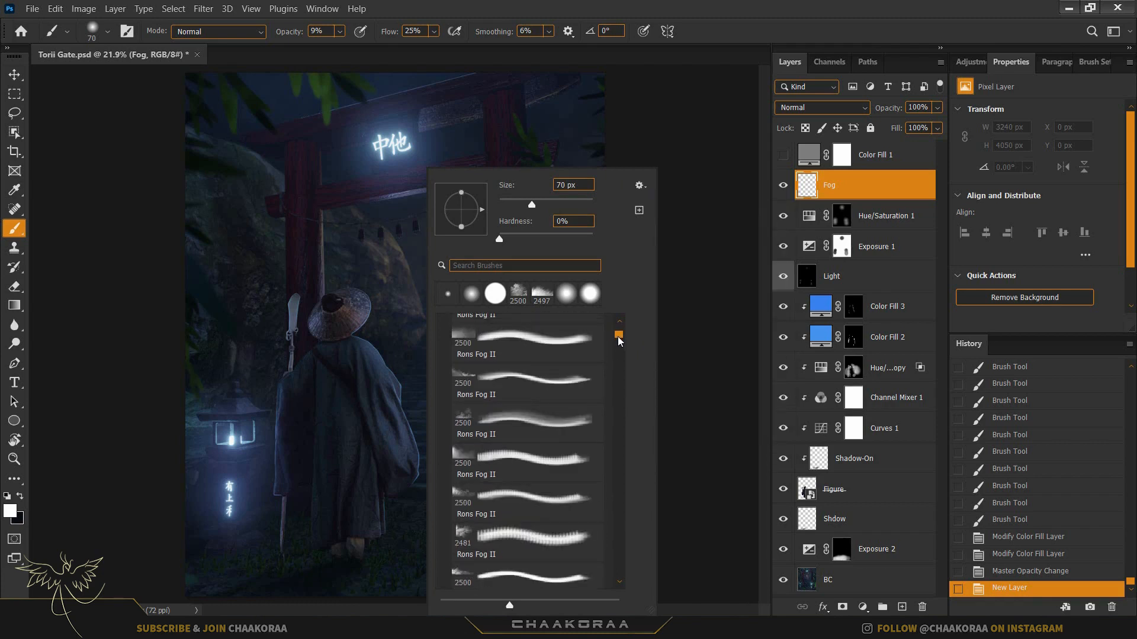
pyautogui.scroll(-2, 537, 436)
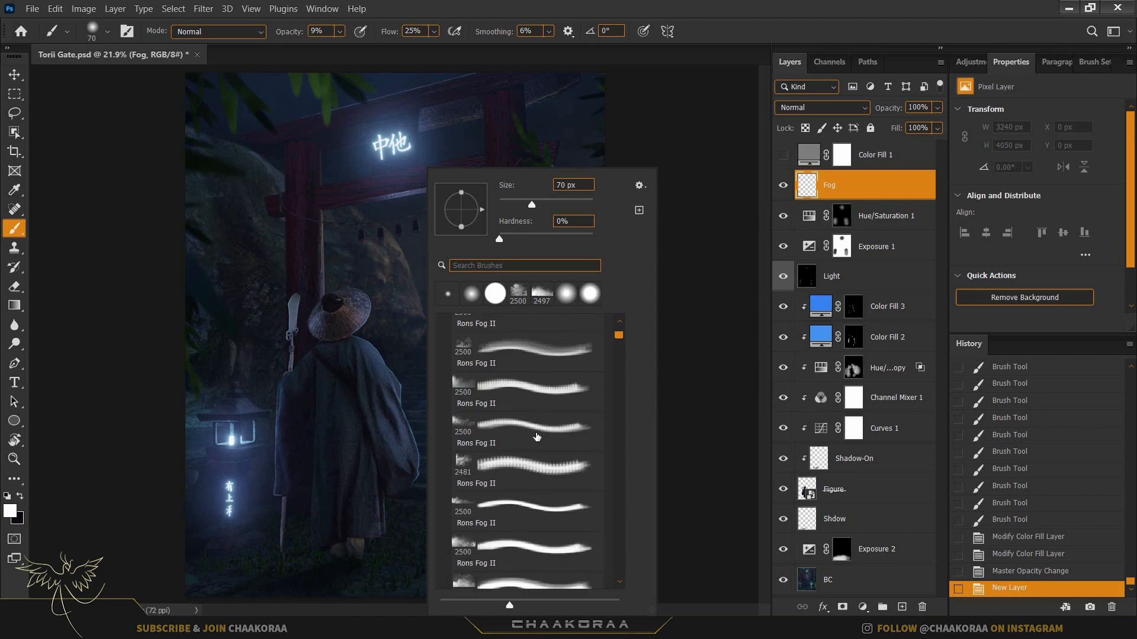
pyautogui.scroll(-1, 537, 437)
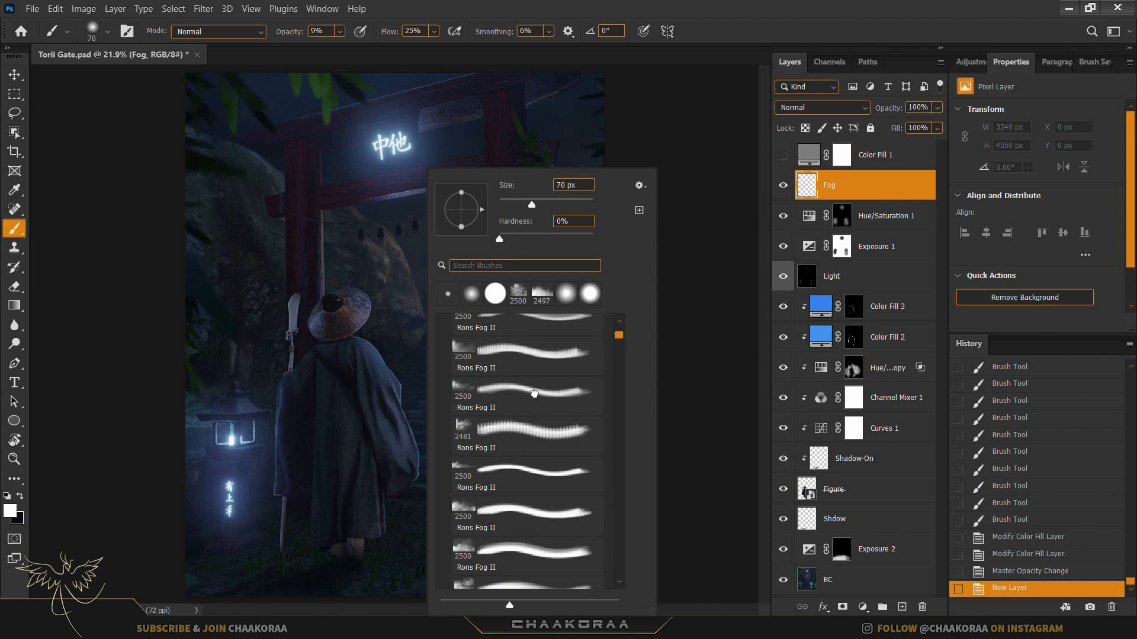
pyautogui.click(534, 394)
pyautogui.click(555, 5)
pyautogui.click(520, 513)
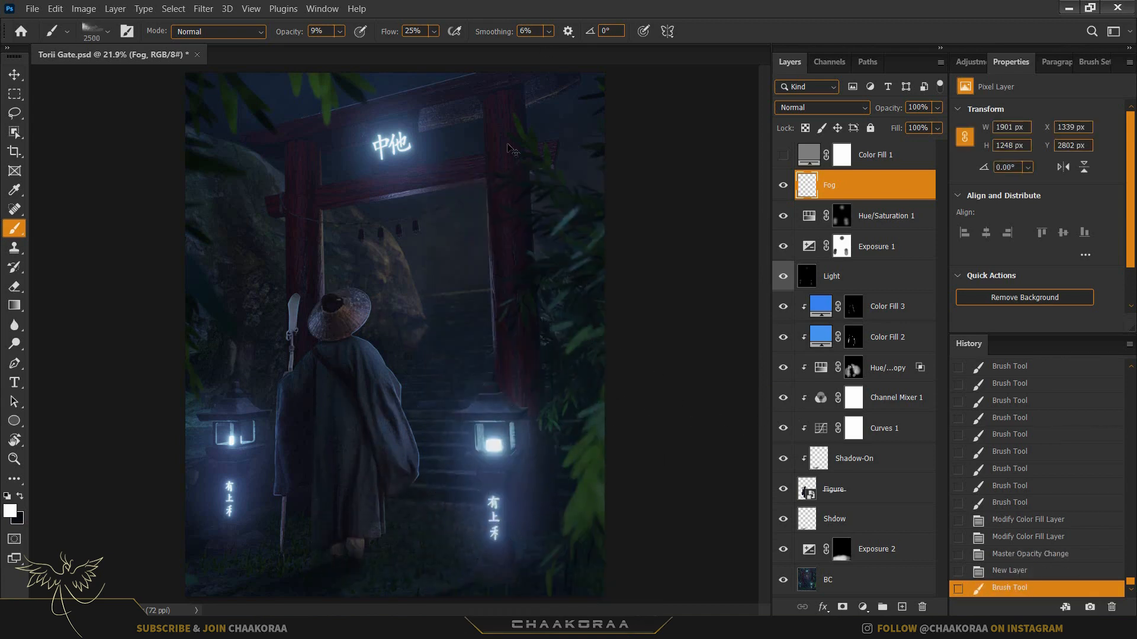
pyautogui.hotkey('ctrl', 'z')
# - Set the brush opacity and flow to 100% and test a fog stamp near the right gate pillar, undoing the stamp
pyautogui.hotkey('shift', '0')
pyautogui.press('0')
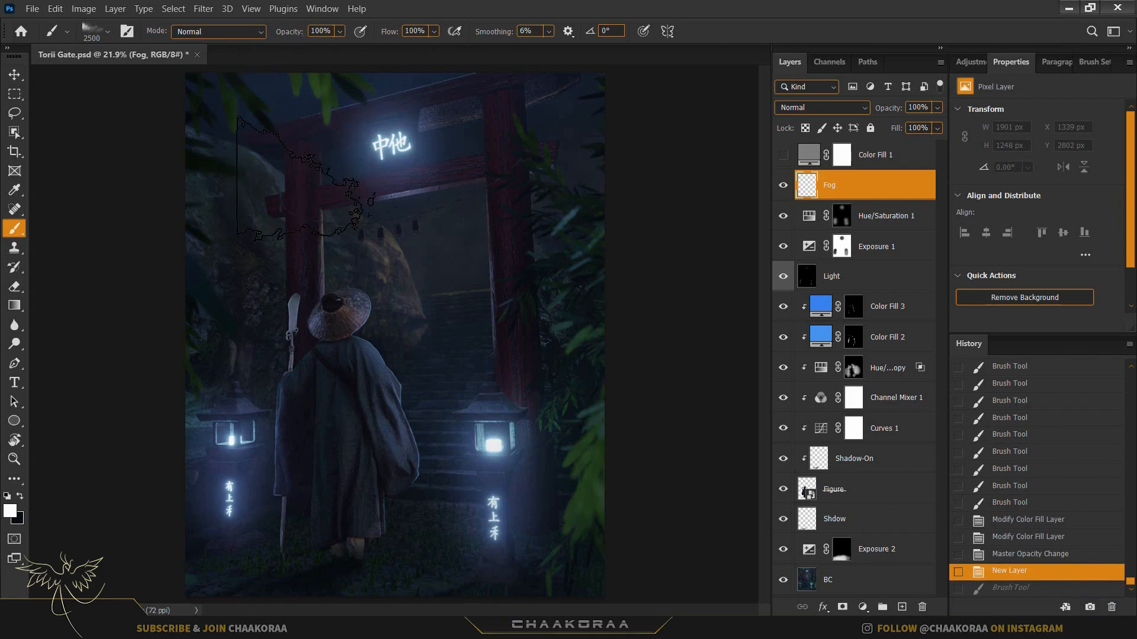
pyautogui.click(515, 329)
pyautogui.hotkey('ctrl', 'z')
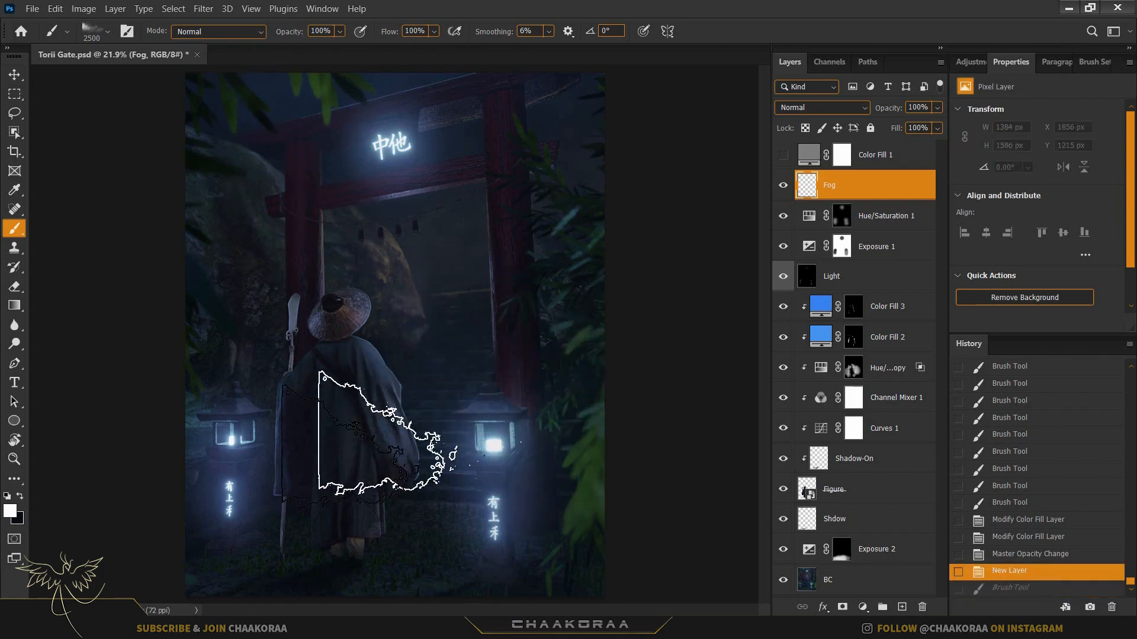
# - Try fog stamps across the figure and lanterns, enlarging the brush to 4243 px, and undo each stamp
pyautogui.click(388, 435)
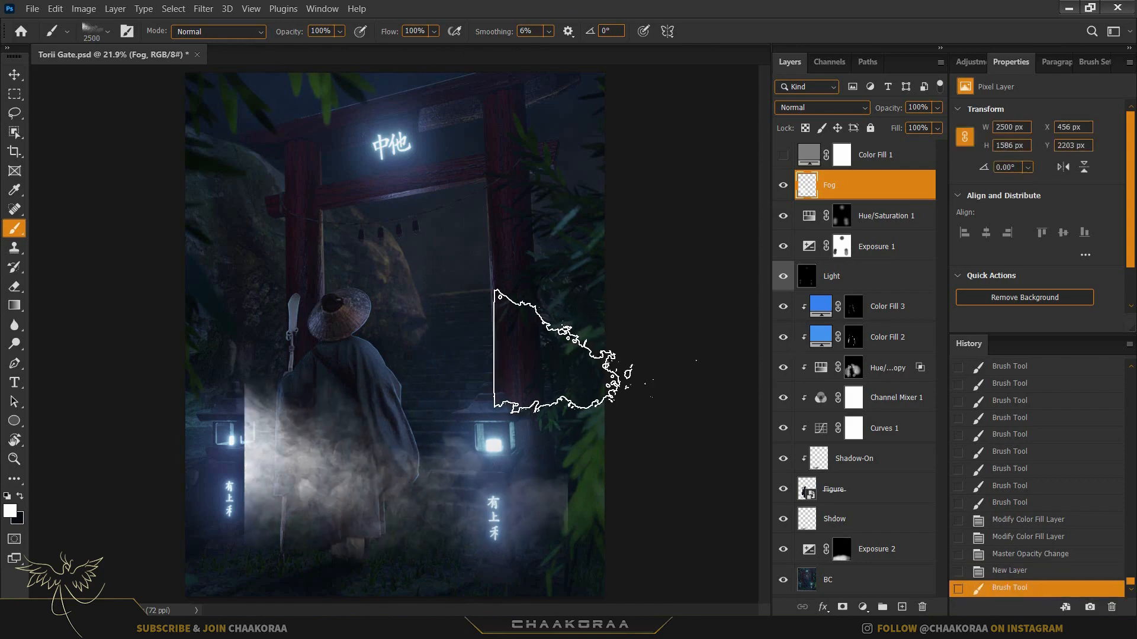
pyautogui.hotkey('ctrl', 'z')
pyautogui.moveTo(493, 350); pyautogui.dragTo(718, 350)
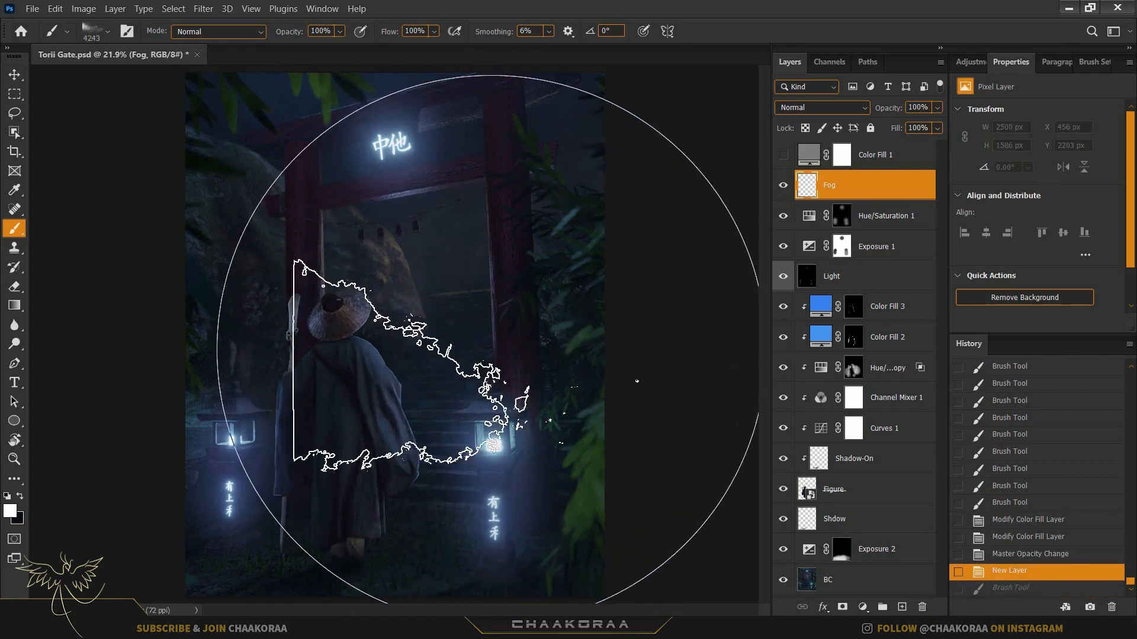
pyautogui.click(488, 346)
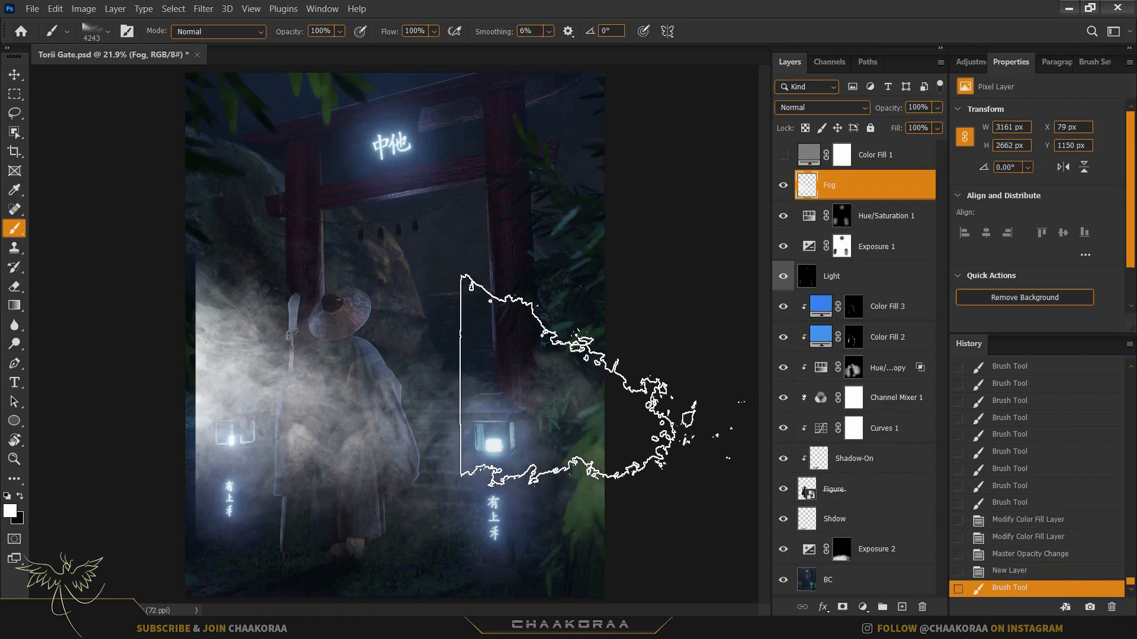
pyautogui.hotkey('ctrl', 'z')
# - Pick a different, low and wide 2500 px Rons Fog II brush from the Fog II presets
pyautogui.rightClick(557, 286)
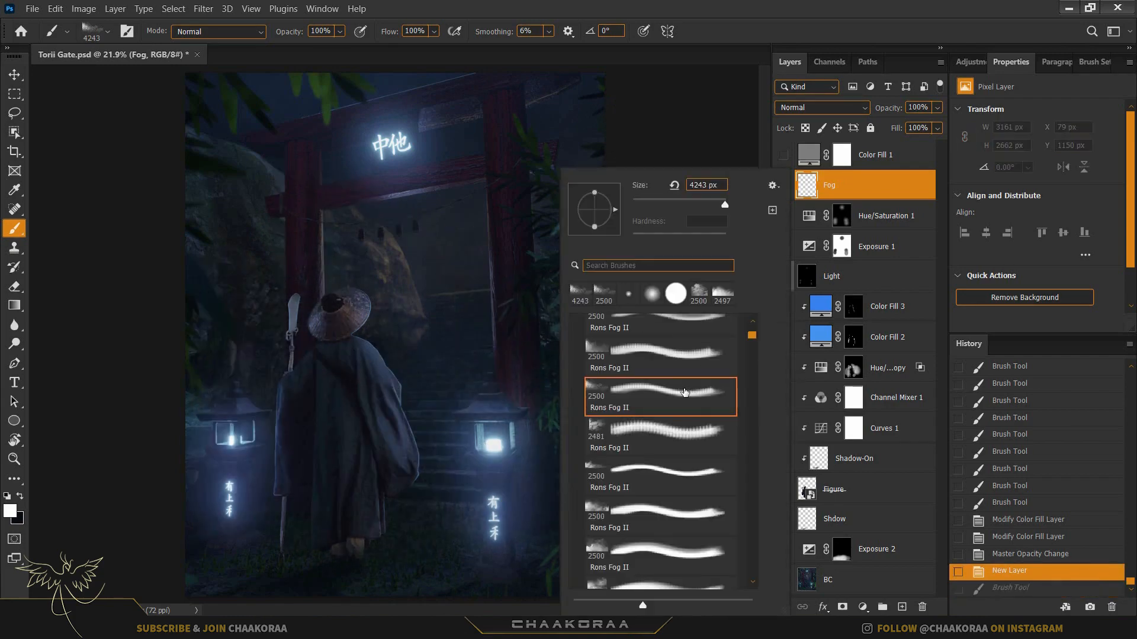
pyautogui.scroll(-2, 685, 392)
pyautogui.scroll(-5, 684, 392)
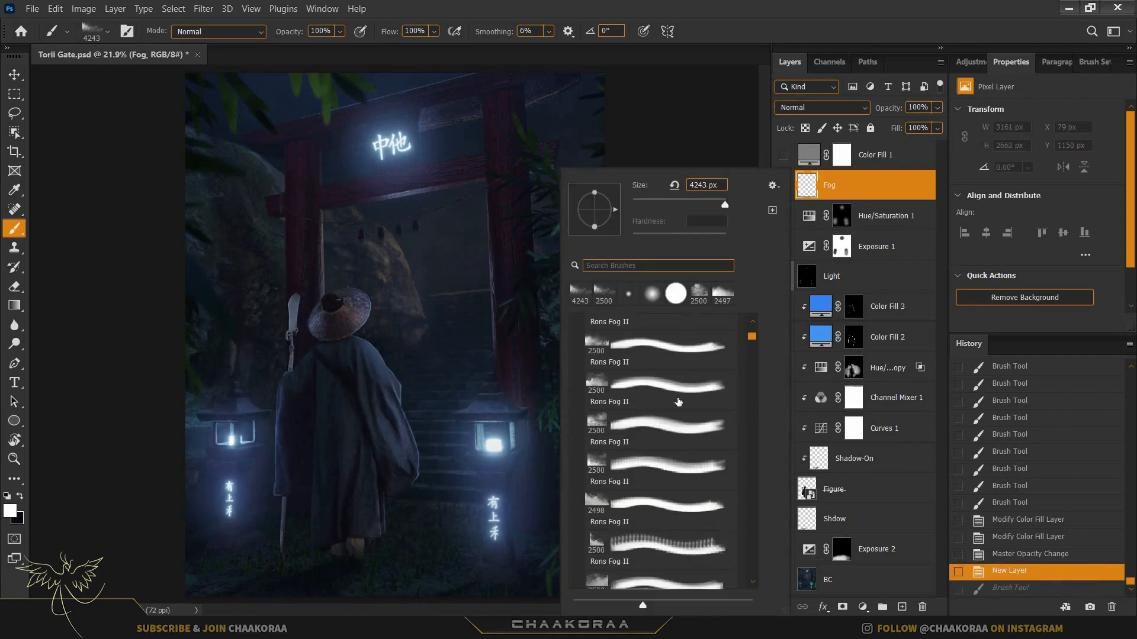
pyautogui.scroll(-1, 755, 358)
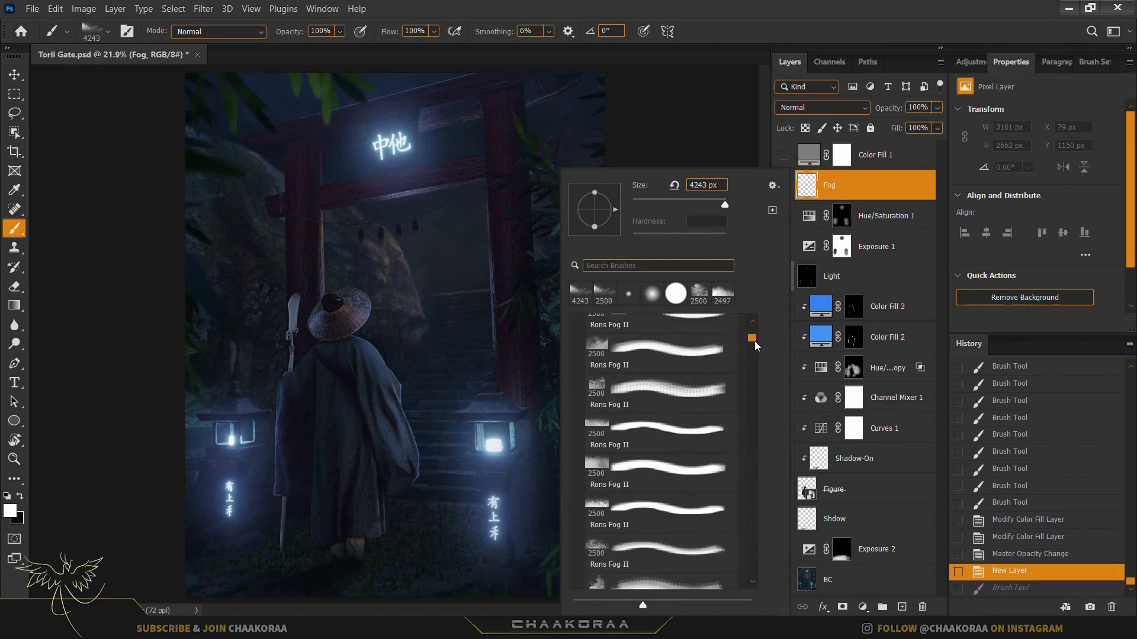
pyautogui.scroll(1, 755, 346)
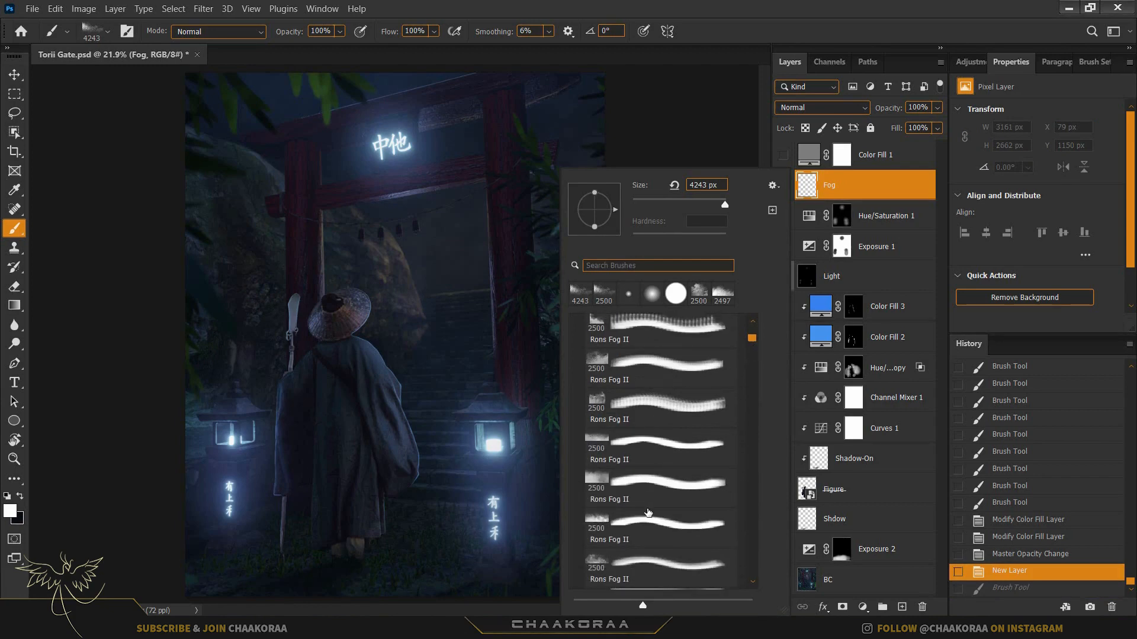
pyautogui.scroll(-2, 648, 513)
pyautogui.doubleClick(657, 513)
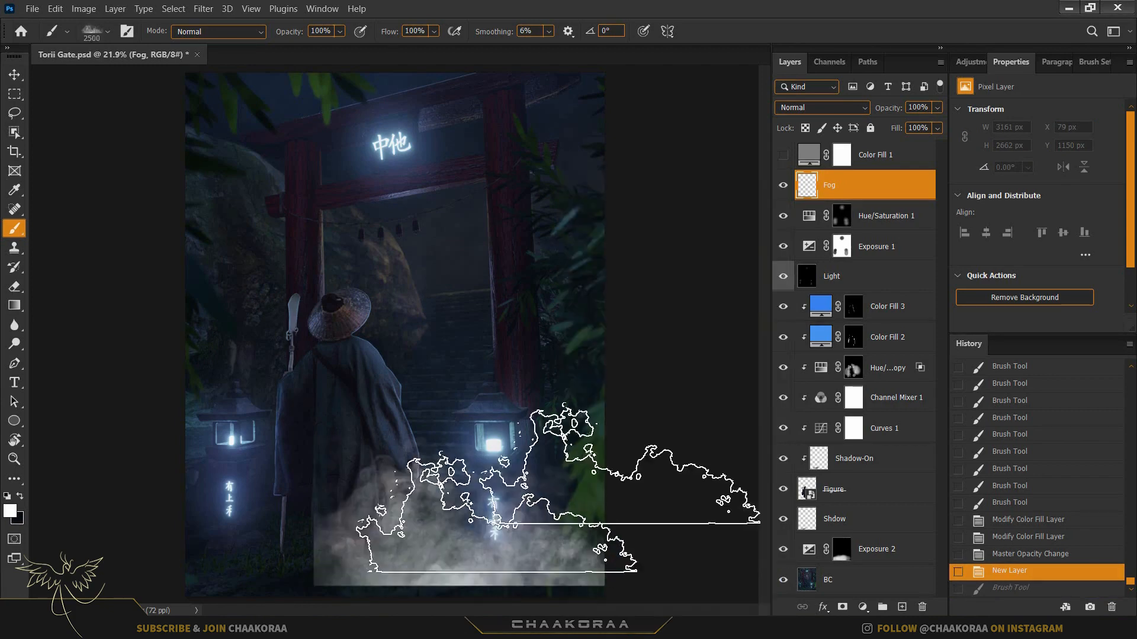
# - Undo the last fog stamp and pick another low, wide 2500 px brush from the Rons Fog II presets
pyautogui.hotkey('ctrl', 'z')
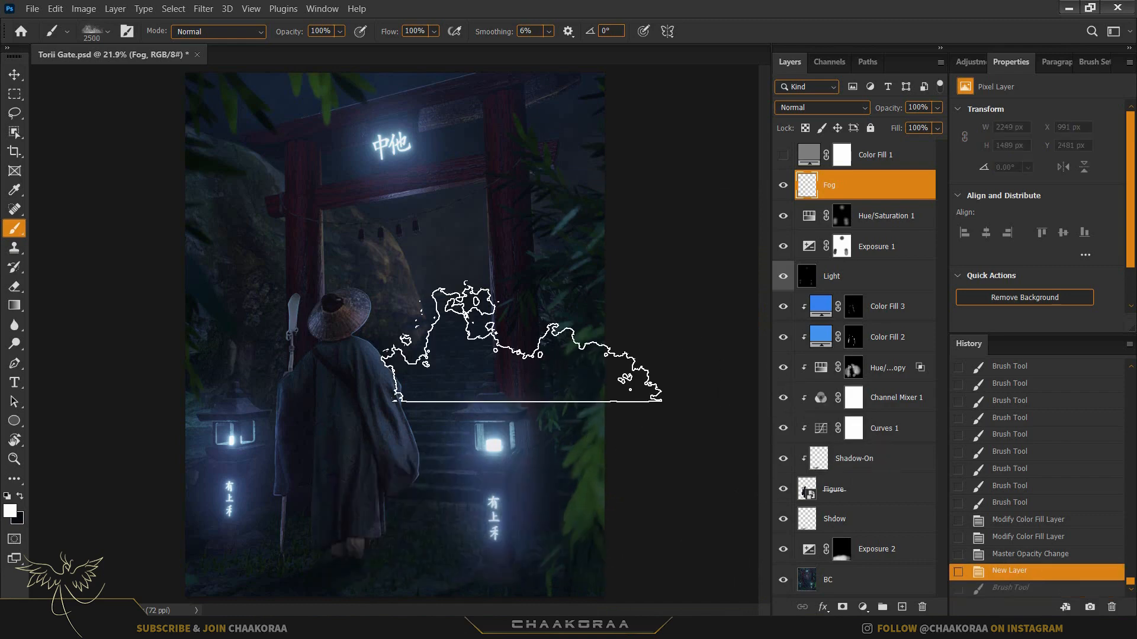
pyautogui.rightClick(521, 343)
pyautogui.scroll(3, 641, 393)
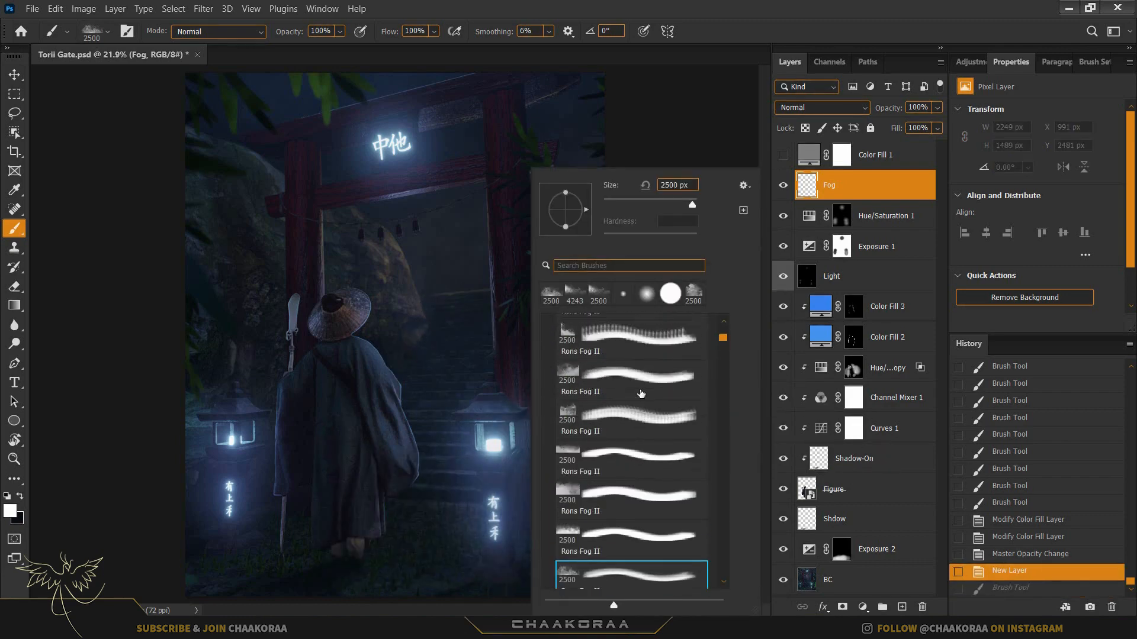
pyautogui.scroll(5, 641, 393)
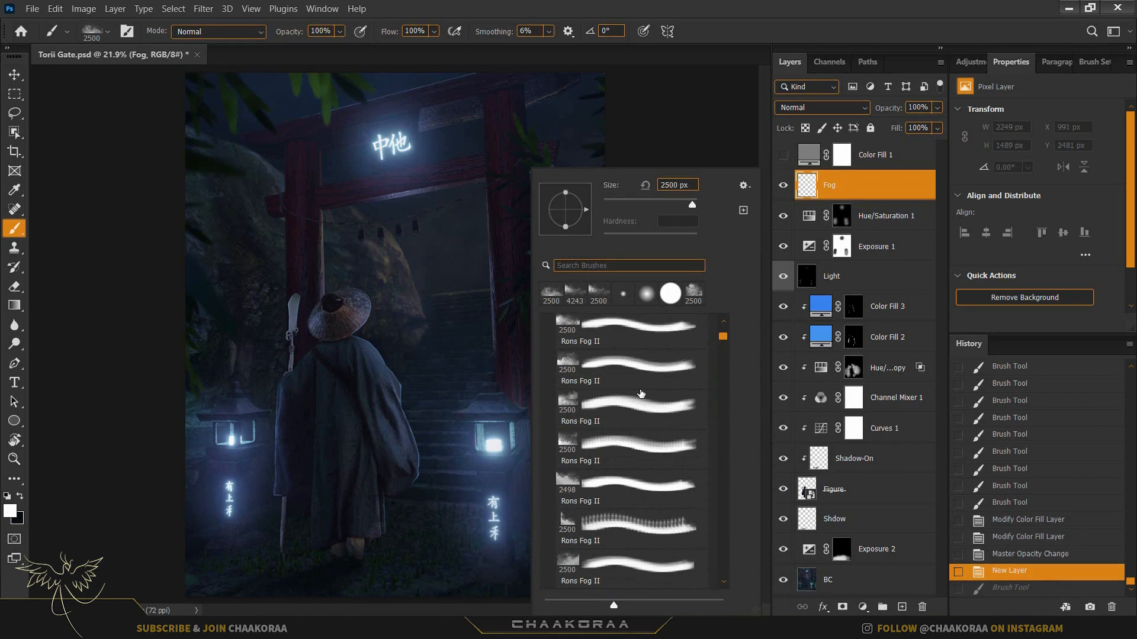
pyautogui.scroll(4, 640, 393)
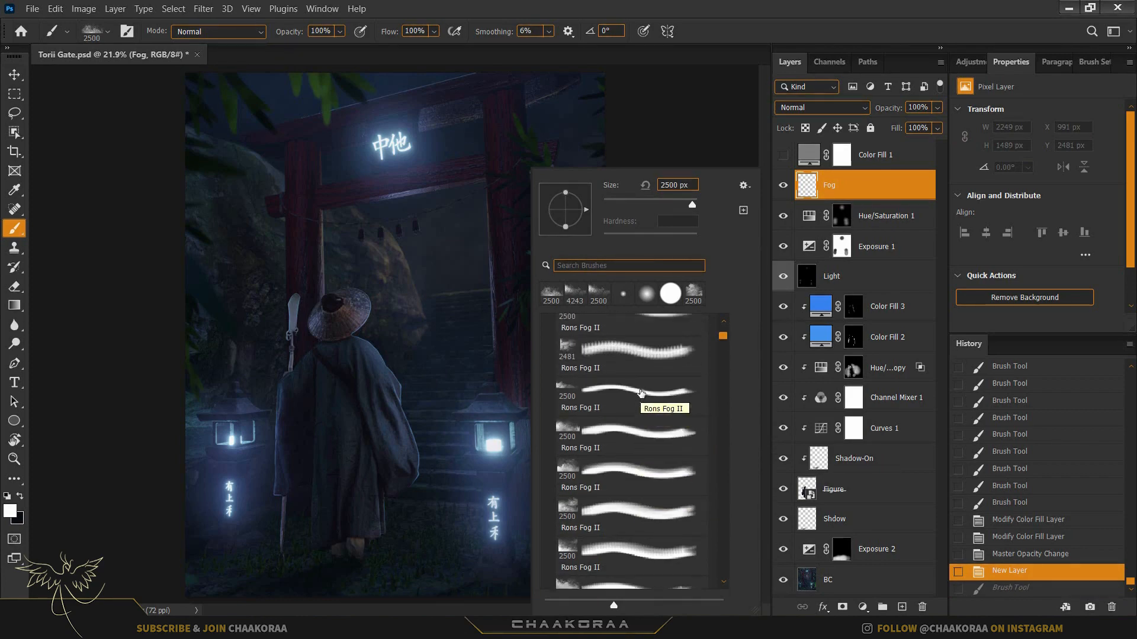
pyautogui.scroll(2, 641, 393)
pyautogui.doubleClick(641, 394)
# - Enlarge the fog brush to 3384 px, undoing the trial stamps, and place one fog stamp across the figure's upper body and gate opening
pyautogui.click(412, 527)
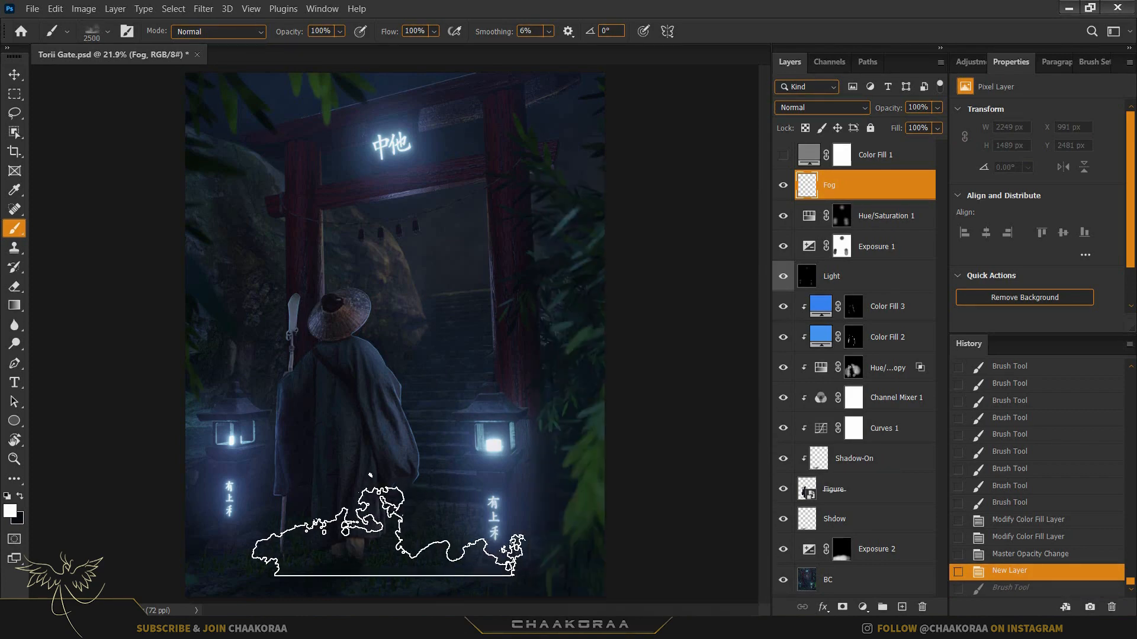
pyautogui.hotkey('ctrl', 'z')
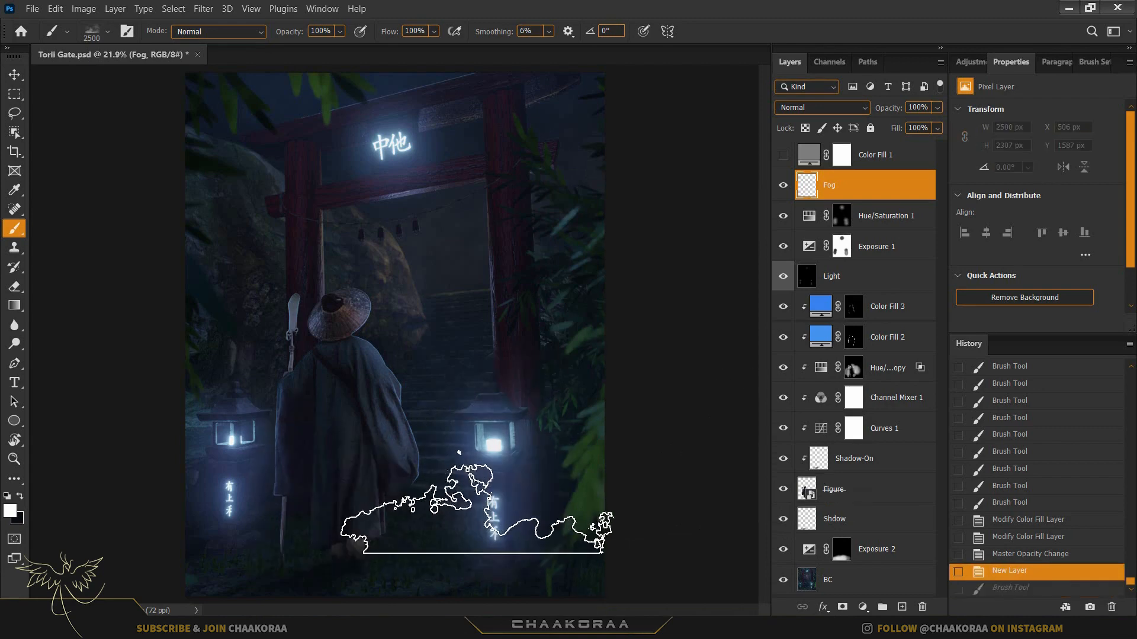
pyautogui.scroll(-5, 456, 388)
pyautogui.moveTo(451, 386); pyautogui.dragTo(499, 388)
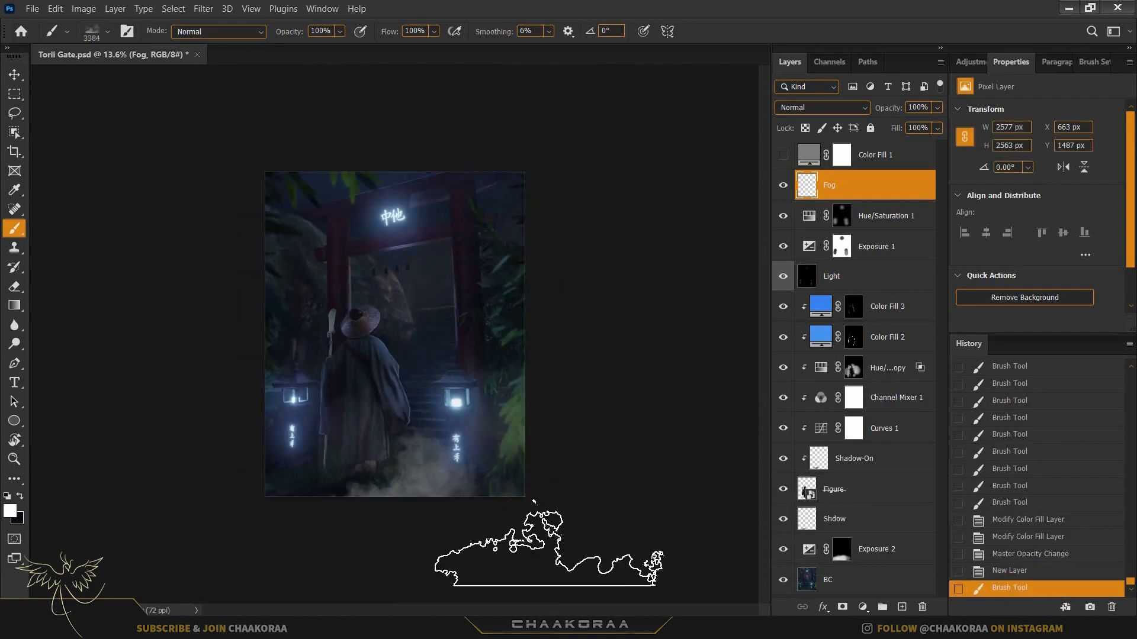
pyautogui.click(521, 469)
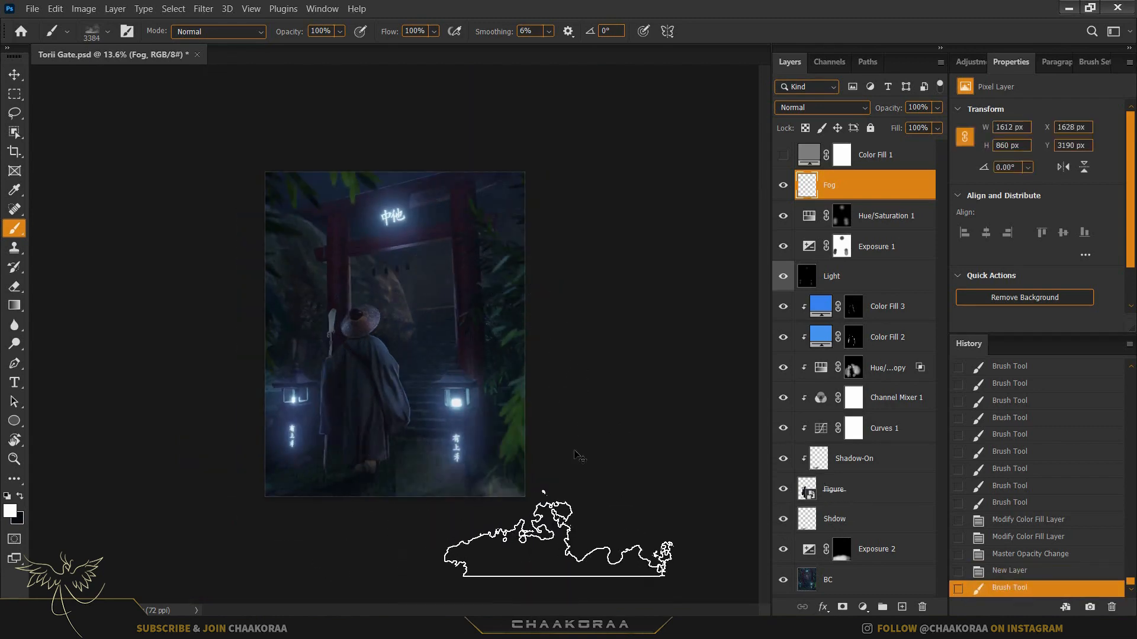
pyautogui.hotkey('ctrl', 'z')
pyautogui.click(497, 430)
pyautogui.hotkey('ctrl', 'z')
pyautogui.click(408, 417)
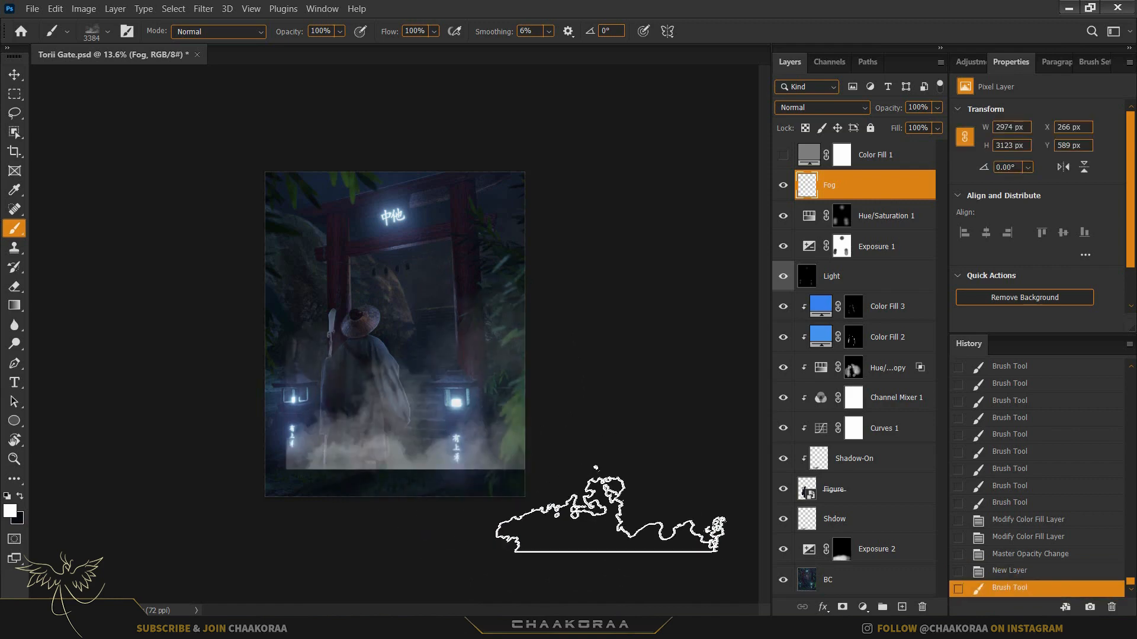
pyautogui.hotkey('ctrl', 'z')
pyautogui.click(403, 332)
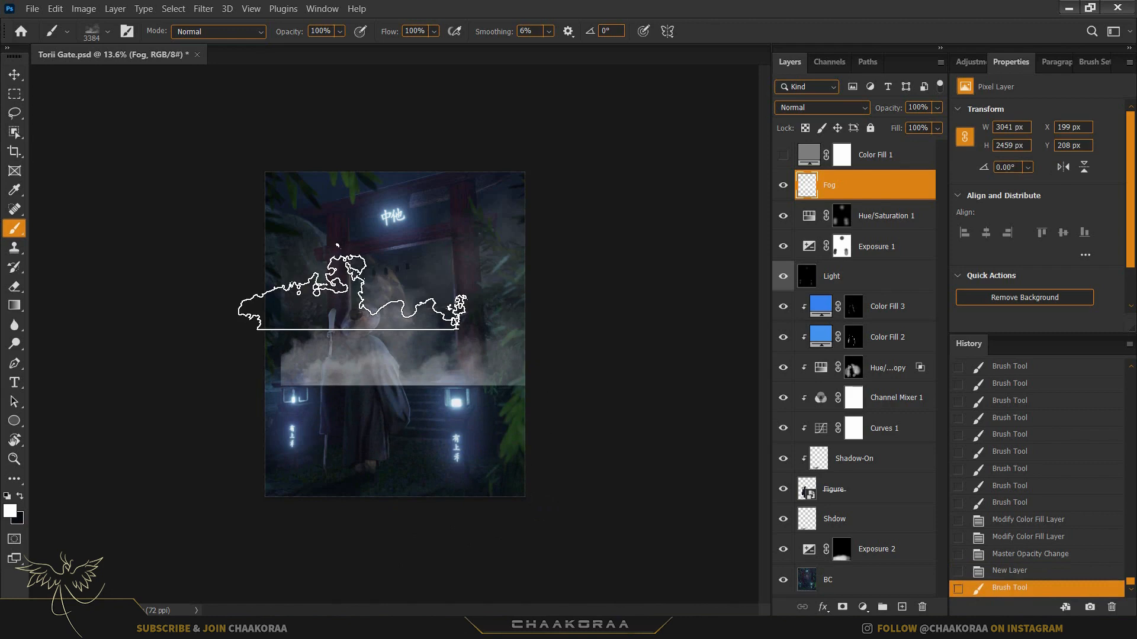
# - Flip the fog layer horizontally with Free Transform and move it down over the figure's feet and the ground
pyautogui.press('v')
pyautogui.rightClick(13, 75)
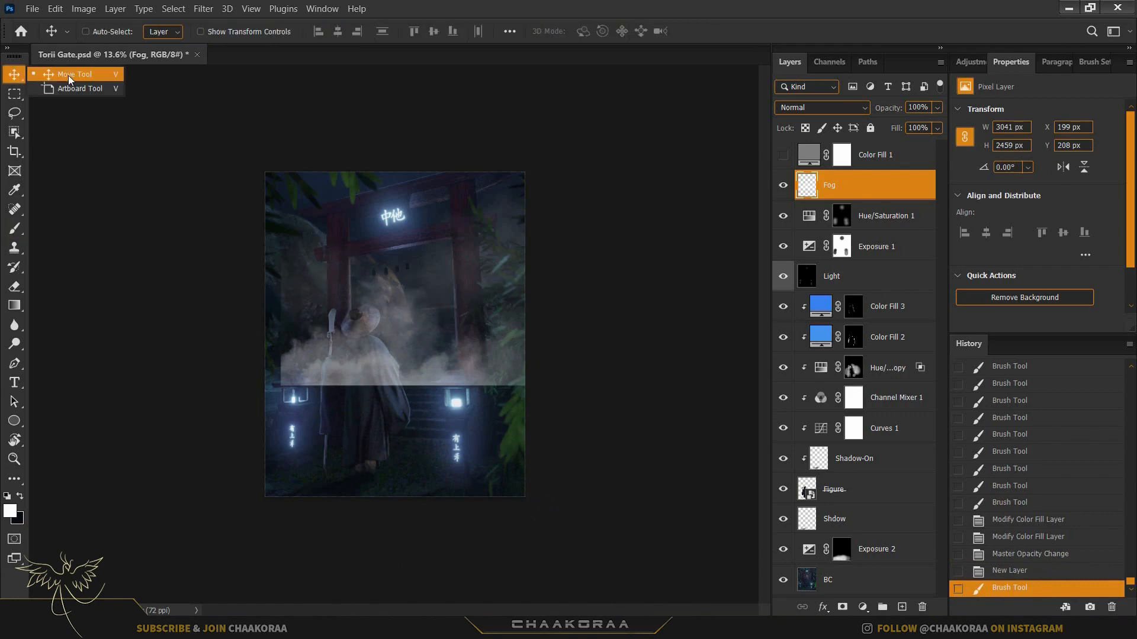
pyautogui.click(43, 88)
pyautogui.rightClick(19, 77)
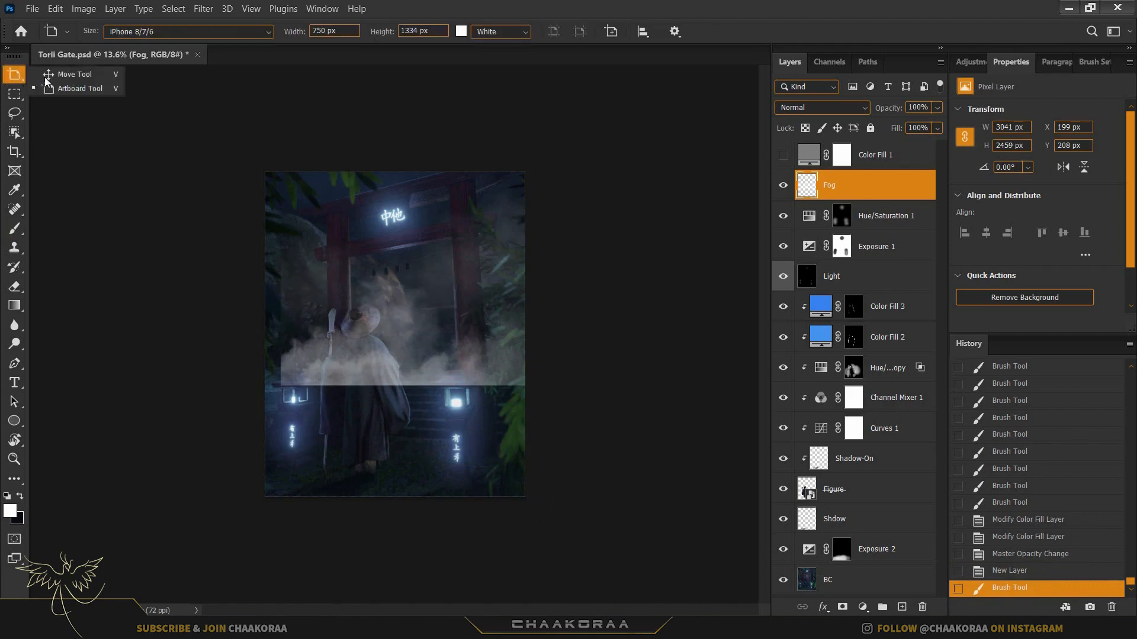
pyautogui.click(42, 75)
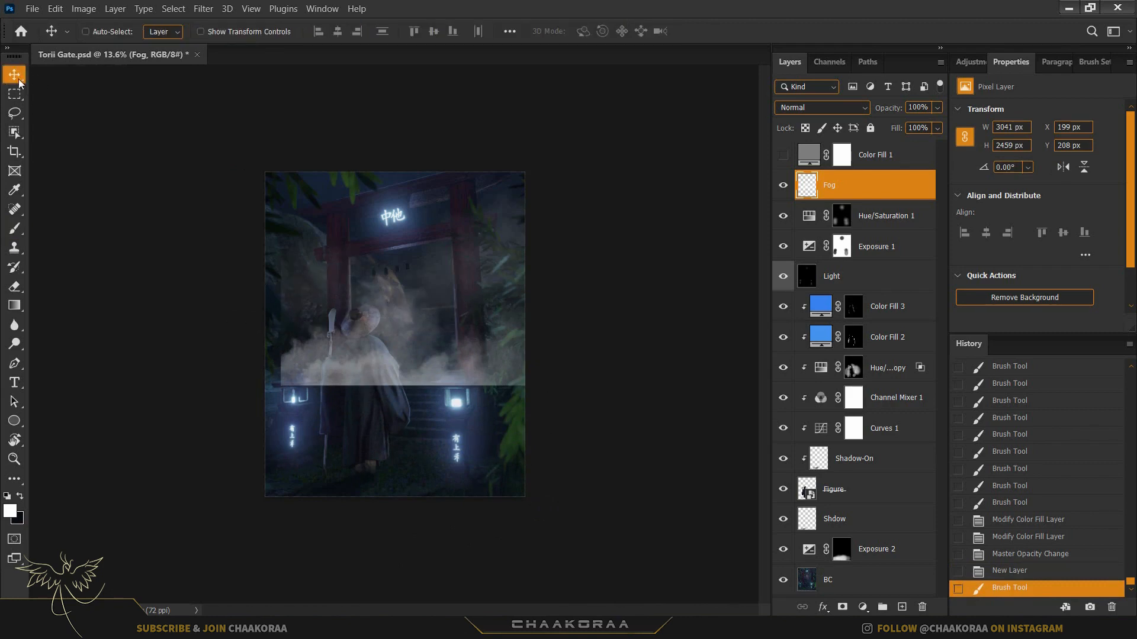
pyautogui.hotkey('ctrl', 't')
pyautogui.rightClick(429, 283)
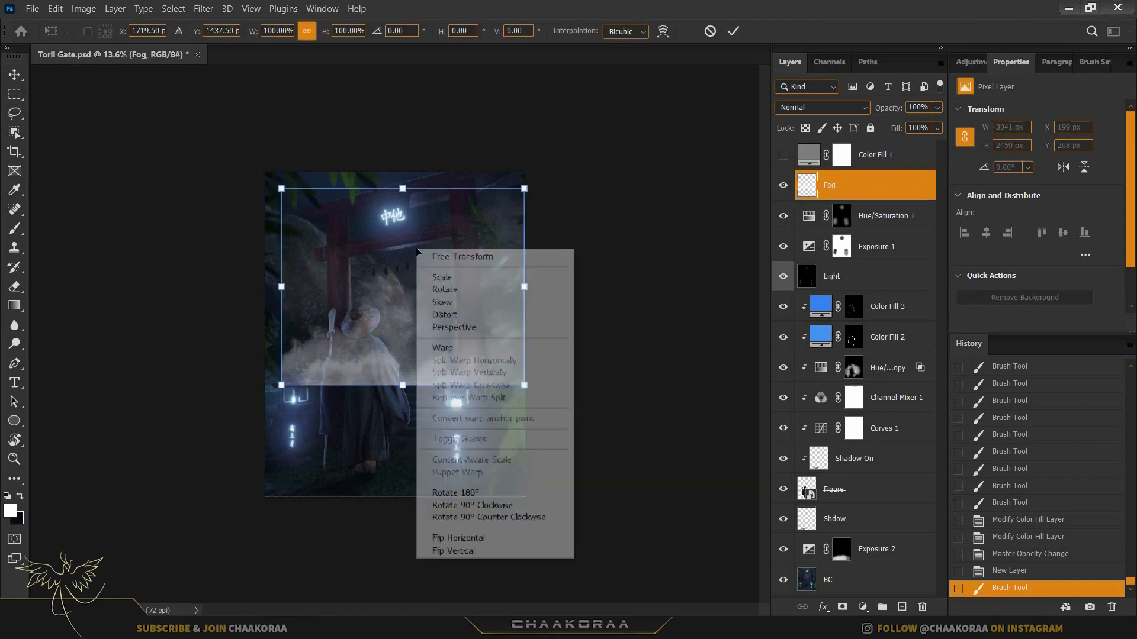
pyautogui.click(523, 536)
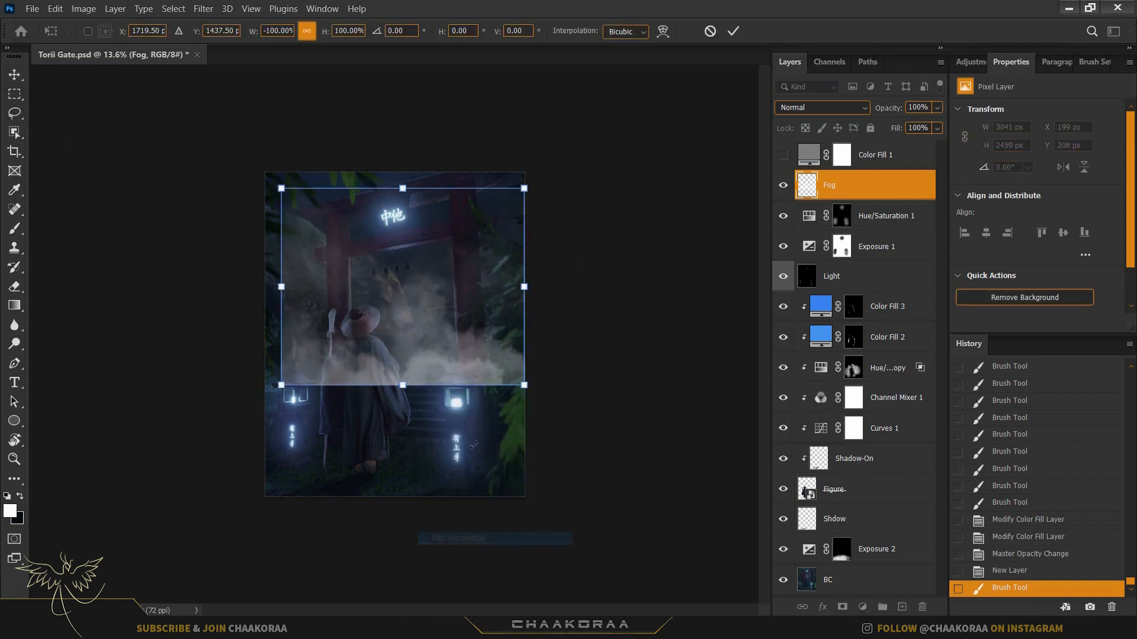
pyautogui.click(21, 81)
pyautogui.moveTo(429, 342); pyautogui.dragTo(460, 460)
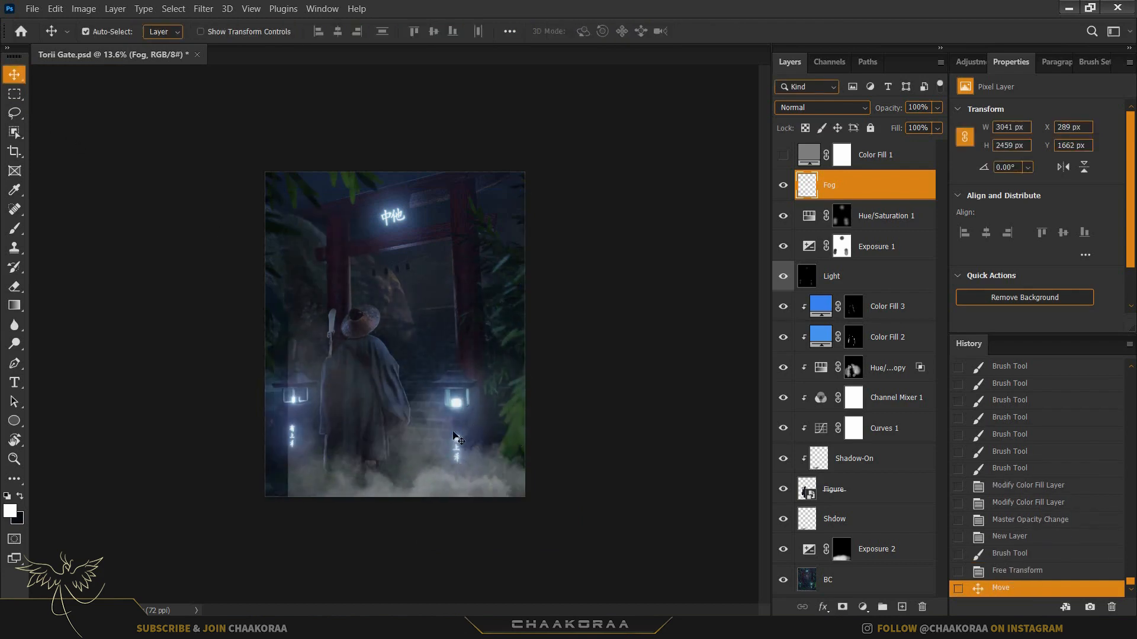
# - Scale the fog up to about 187% and shift it down and to the right over the lower part of the scene
pyautogui.hotkey('ctrl', 't')
pyautogui.moveTo(417, 292); pyautogui.dragTo(414, 198)
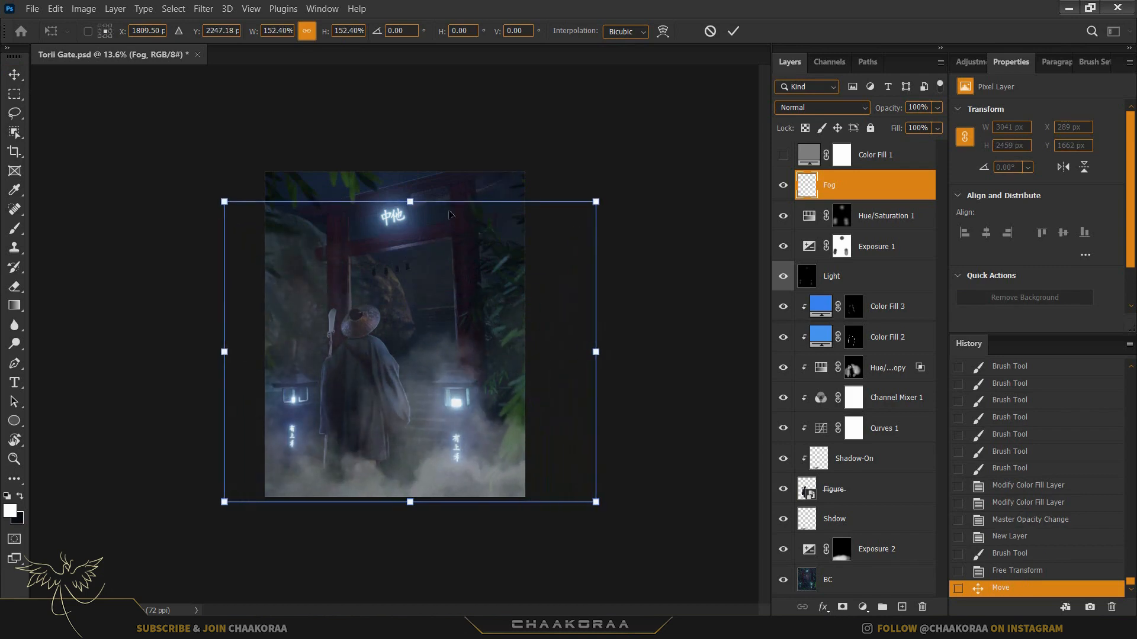
pyautogui.moveTo(471, 441); pyautogui.dragTo(489, 529)
pyautogui.moveTo(425, 472); pyautogui.dragTo(437, 481)
pyautogui.moveTo(628, 303); pyautogui.dragTo(704, 236)
pyautogui.moveTo(492, 445)
pyautogui.mouseDown()
pyautogui.moveTo(500, 471)
pyautogui.moveTo(513, 441)
pyautogui.mouseUp()
pyautogui.moveTo(289, 310)
pyautogui.mouseDown()
pyautogui.moveTo(333, 327)
pyautogui.moveTo(342, 312)
pyautogui.moveTo(308, 310)
pyautogui.mouseUp()
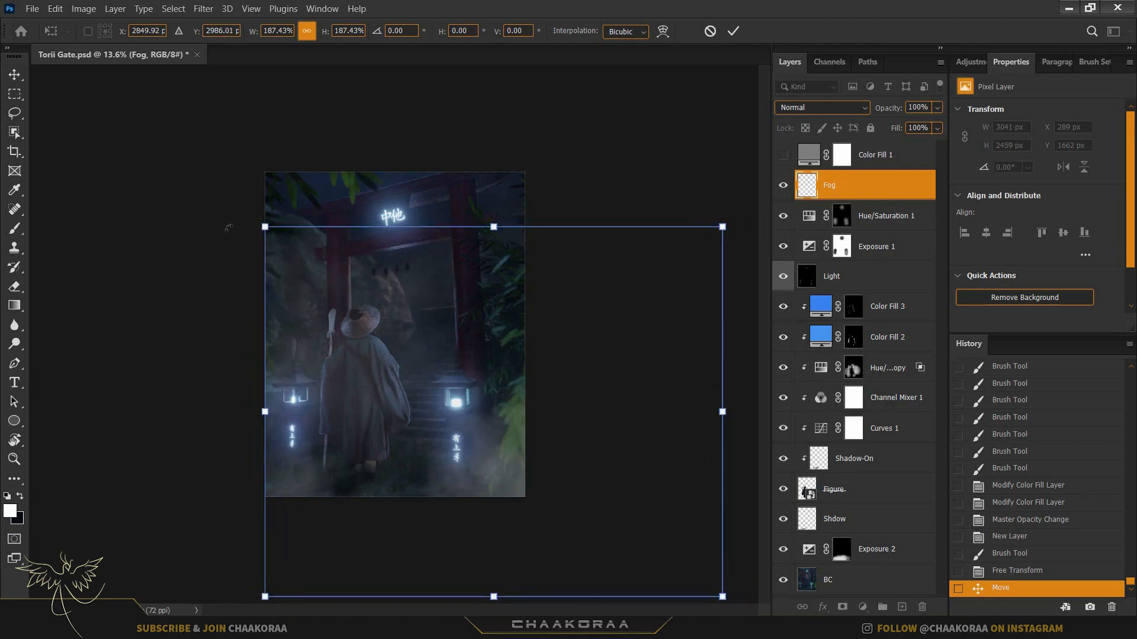
# - Flip the enlarged fog horizontally, apply the transform, and reposition the fog along the ground at about X -1605 px, Y 1558 px
pyautogui.rightClick(378, 300)
pyautogui.click(475, 575)
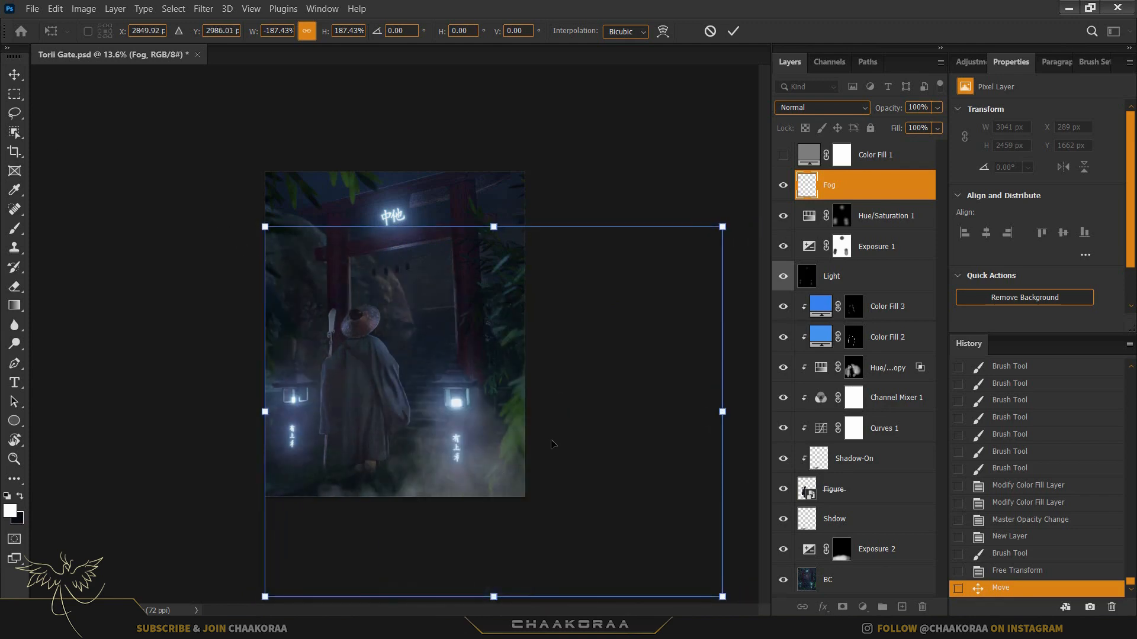
pyautogui.moveTo(554, 444); pyautogui.dragTo(428, 505)
pyautogui.press('Return')
pyautogui.scroll(3, 440, 459)
pyautogui.scroll(-5, 440, 460)
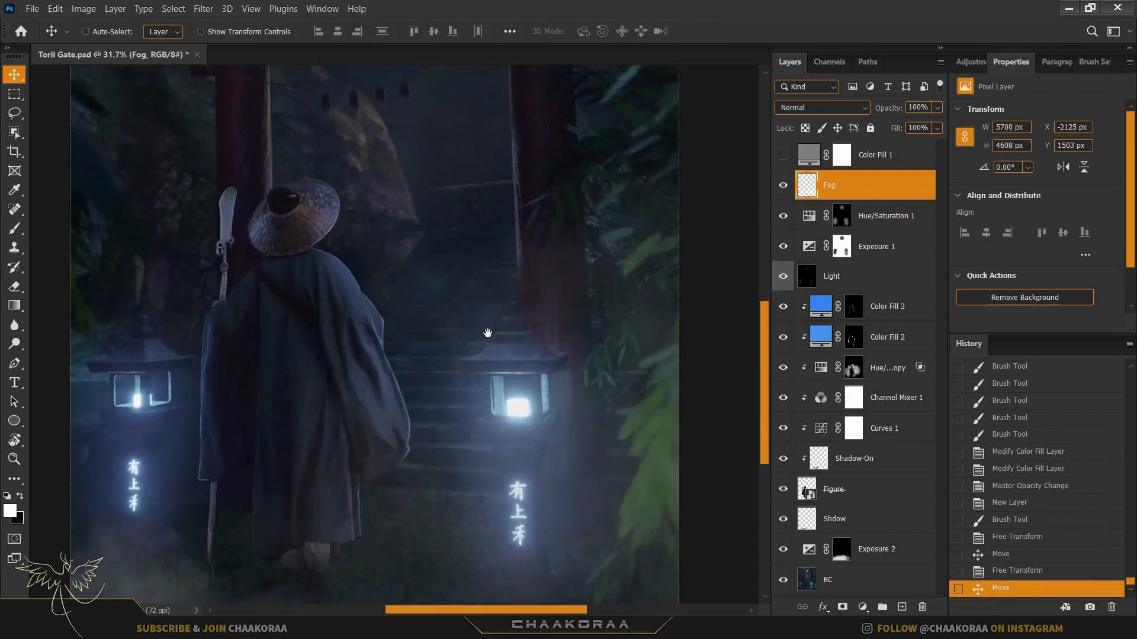
pyautogui.moveTo(436, 364); pyautogui.dragTo(527, 375)
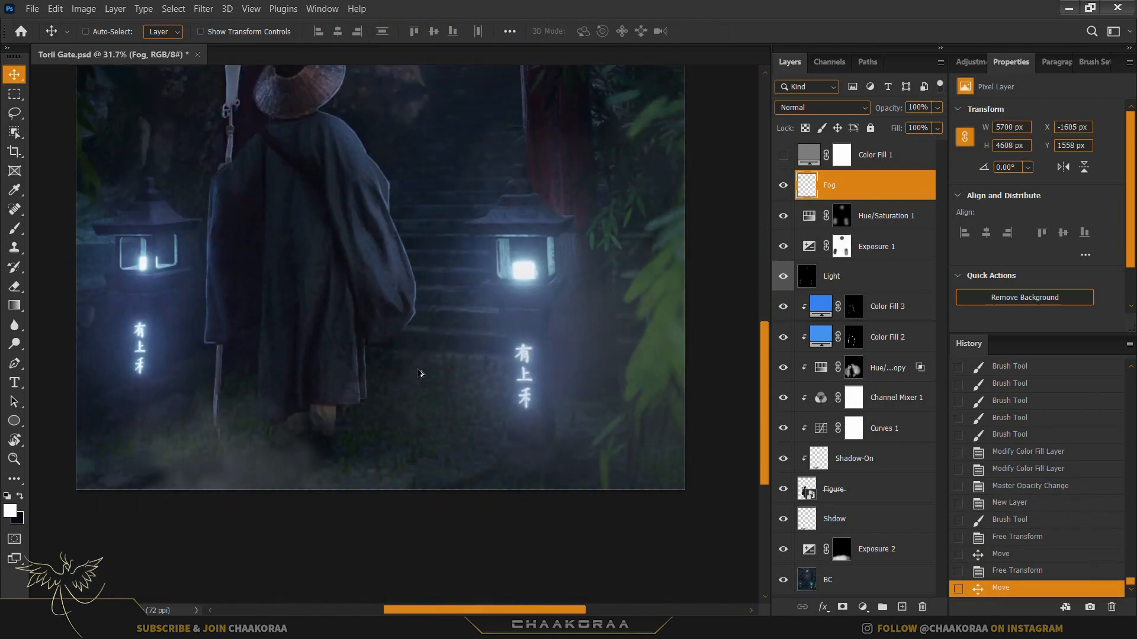
pyautogui.scroll(-3, 494, 357)
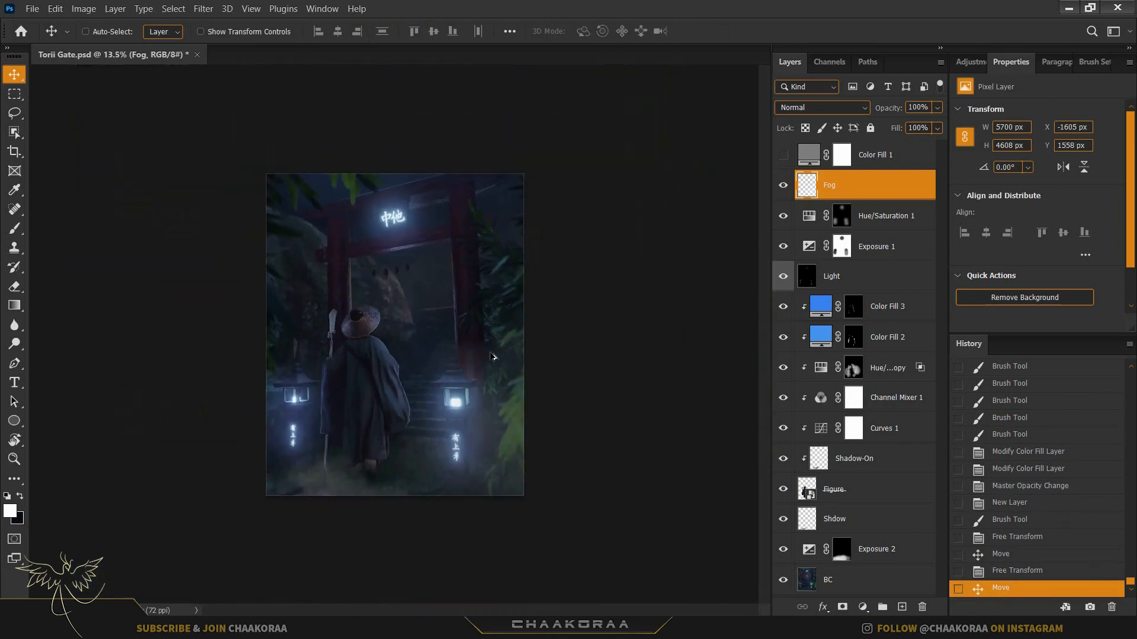
# - Add a layer mask to the Fog layer and set up a soft round brush of 1113 px with 0% hardness
pyautogui.click(843, 608)
pyautogui.press('b')
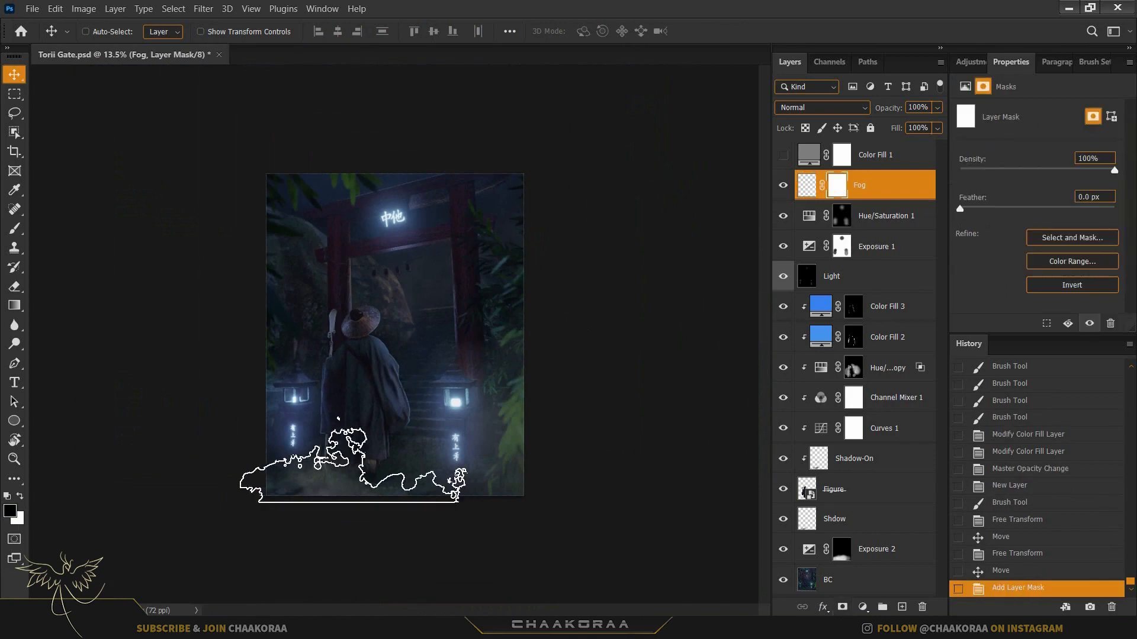
pyautogui.rightClick(414, 373)
pyautogui.click(583, 295)
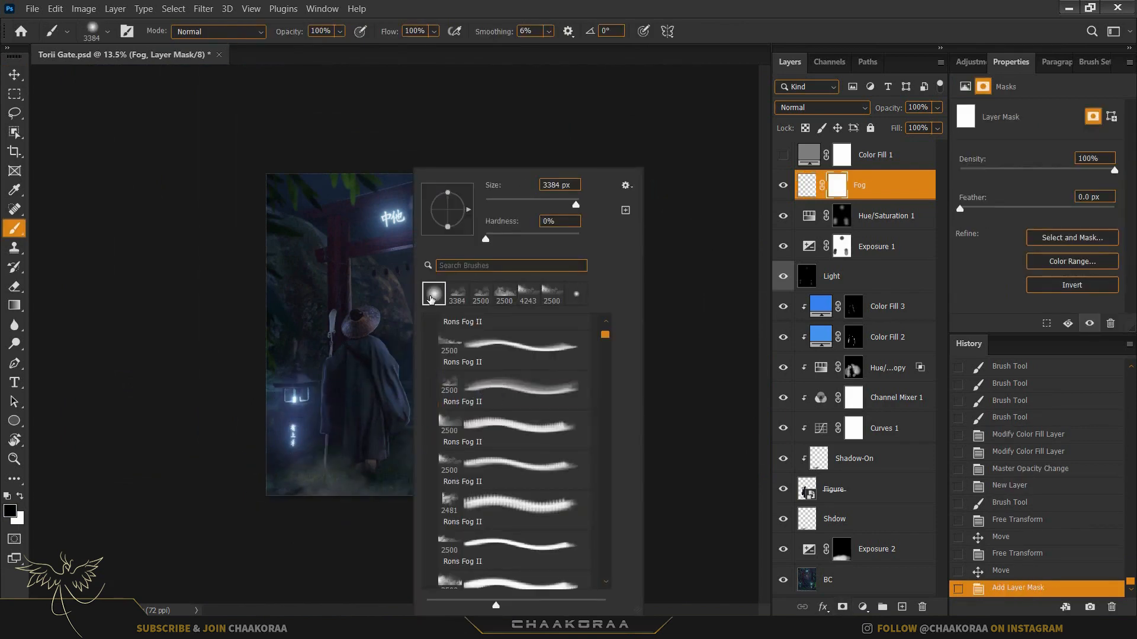
pyautogui.click(504, 3)
pyautogui.moveTo(334, 376); pyautogui.dragTo(218, 388)
pyautogui.hotkey('ctrl', '0')
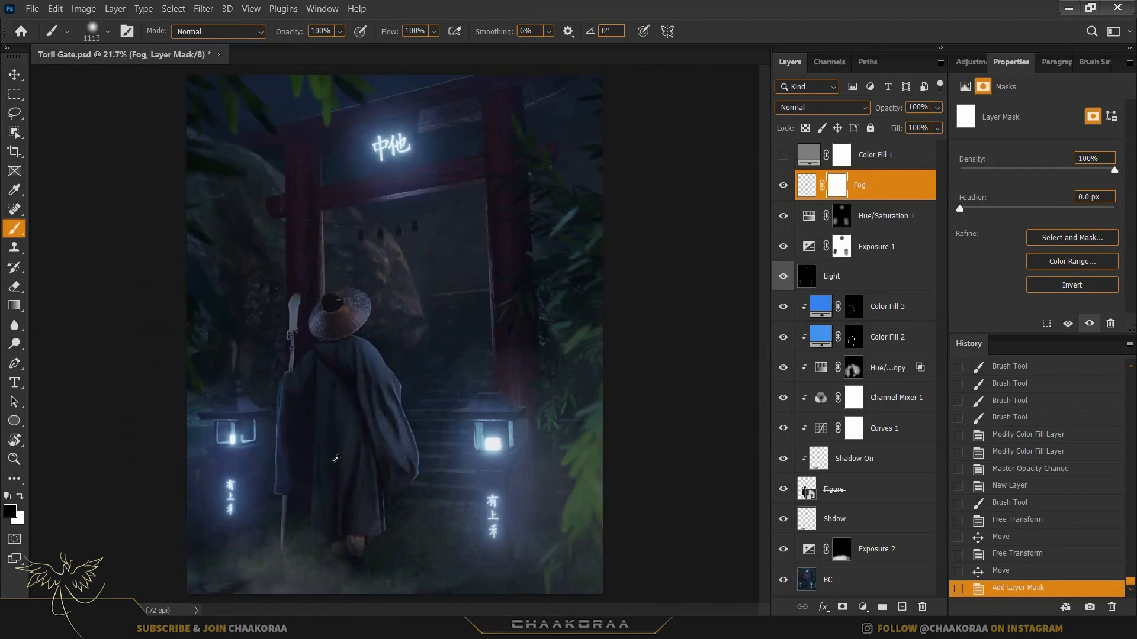
# - Enlarge the brush to 1888 px, undo the trial stroke, set opacity to 43%, and mask out the fog at the image's lower left
pyautogui.moveTo(274, 533)
pyautogui.mouseDown()
pyautogui.moveTo(254, 565)
pyautogui.moveTo(287, 564)
pyautogui.mouseUp()
pyautogui.moveTo(339, 438); pyautogui.dragTo(450, 437)
pyautogui.hotkey('ctrl', 'z')
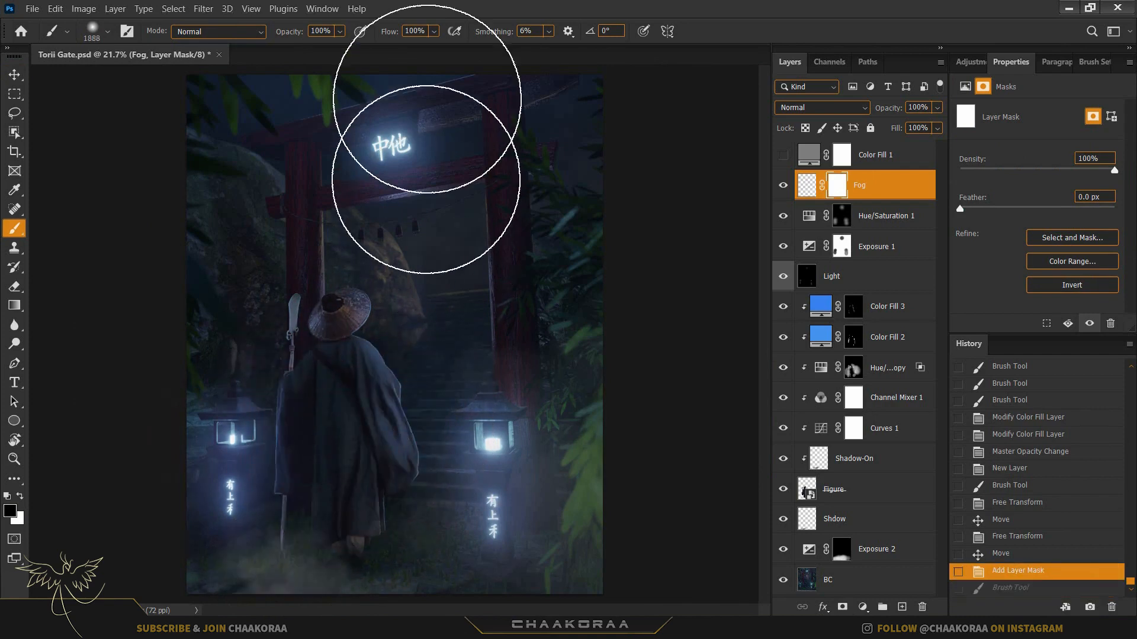
pyautogui.moveTo(281, 32); pyautogui.dragTo(245, 33)
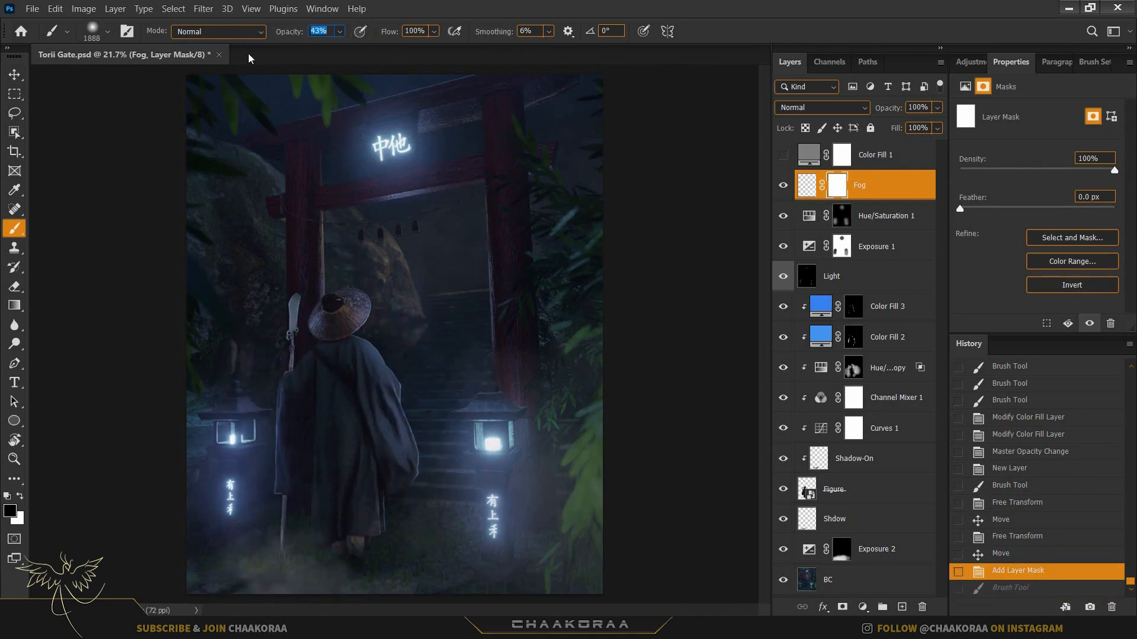
pyautogui.moveTo(306, 471)
pyautogui.mouseDown()
pyautogui.moveTo(247, 566)
pyautogui.moveTo(266, 541)
pyautogui.moveTo(201, 571)
pyautogui.moveTo(242, 564)
pyautogui.moveTo(270, 515)
pyautogui.moveTo(226, 556)
pyautogui.moveTo(277, 563)
pyautogui.moveTo(215, 580)
pyautogui.moveTo(180, 572)
pyautogui.moveTo(118, 515)
pyautogui.mouseUp()
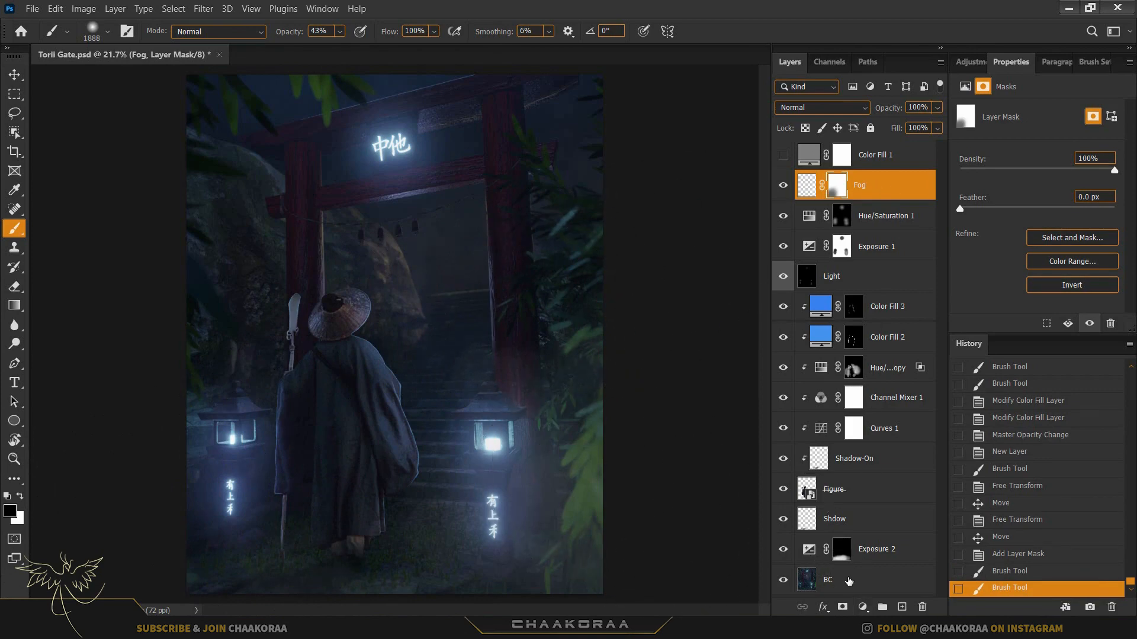
# - Add a dark blue (#08254c) solid color fill layer above the Fog layer and clip it to the fog
pyautogui.click(864, 609)
pyautogui.click(909, 350)
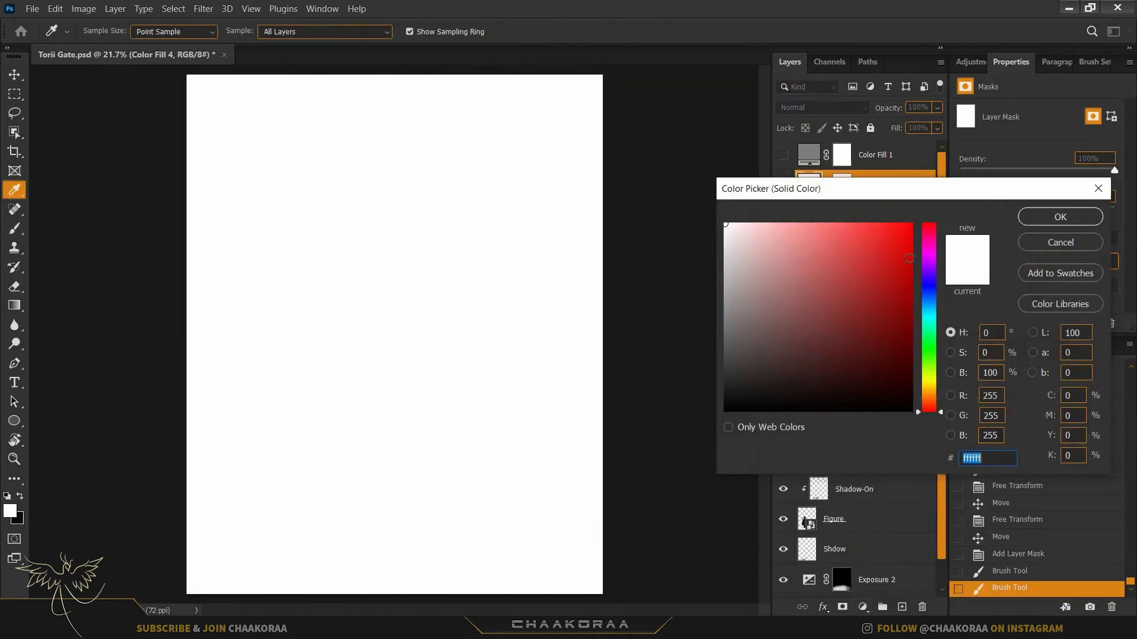
pyautogui.click(929, 299)
pyautogui.moveTo(886, 348); pyautogui.dragTo(894, 355)
pyautogui.click(1035, 223)
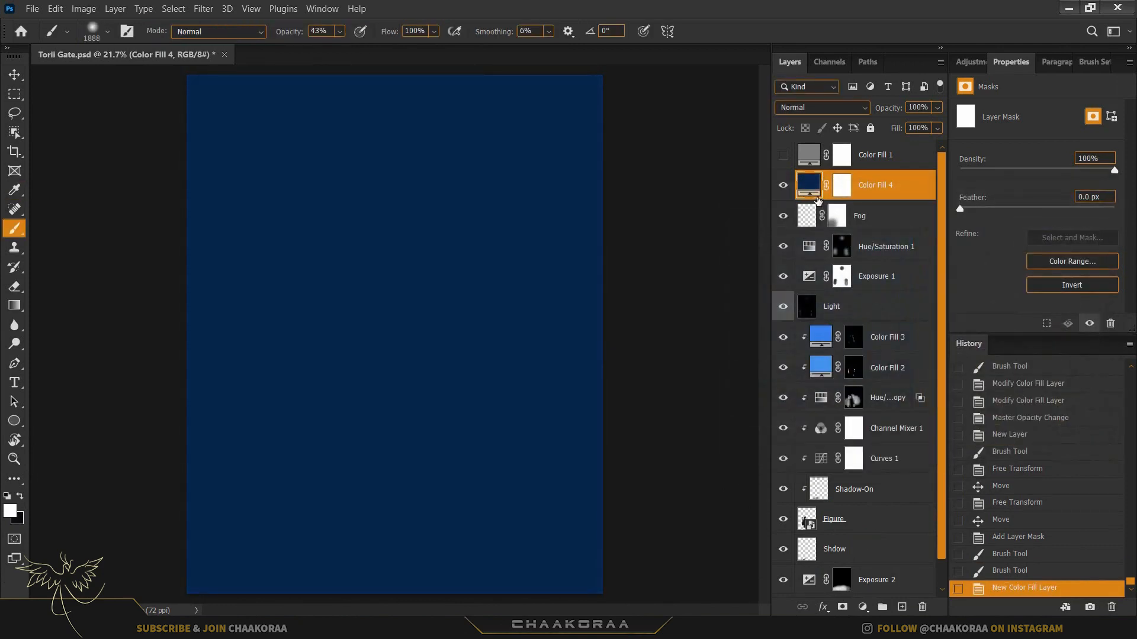
pyautogui.keyDown('alt'); pyautogui.click(827, 202); pyautogui.keyUp('alt')
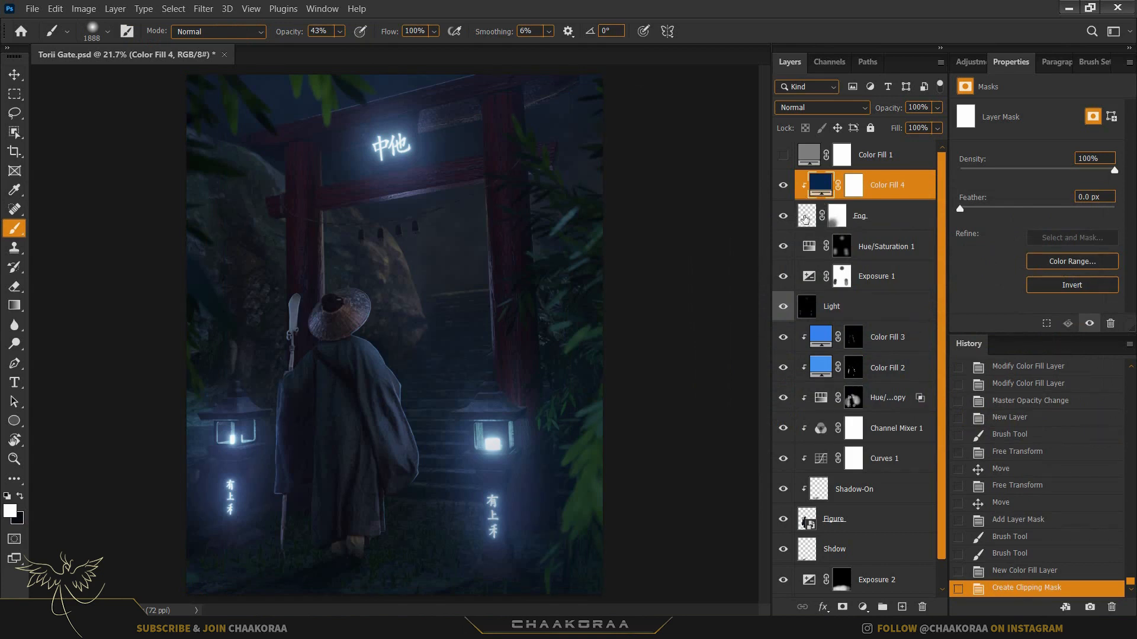
# - Change the color of the fill clipped to the fog to a lighter, softer blue
pyautogui.doubleClick(827, 187)
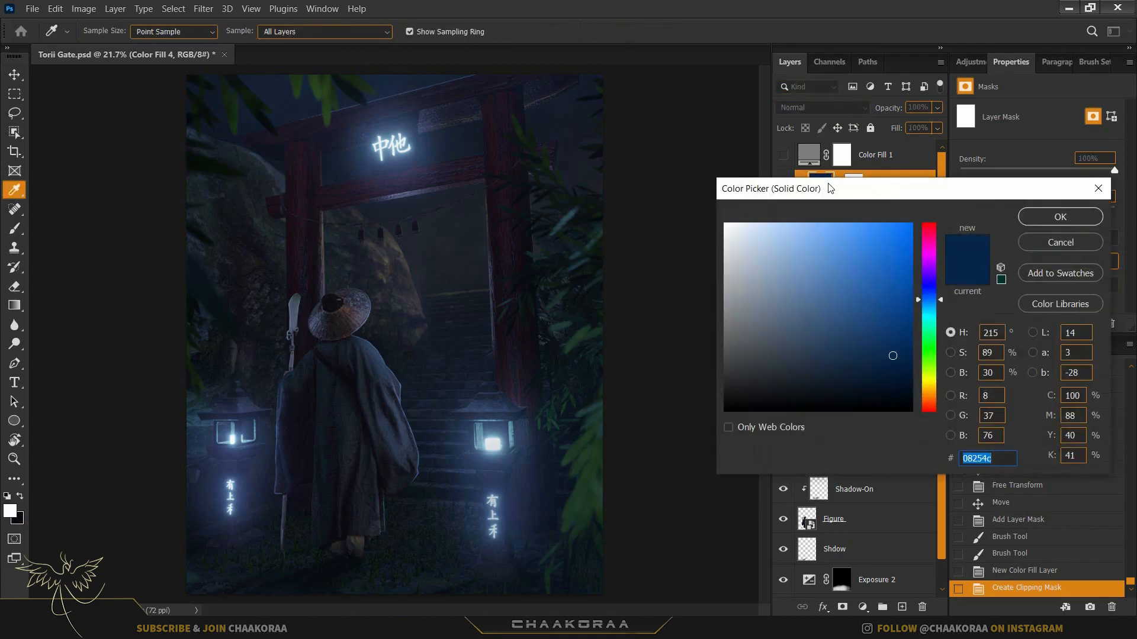
pyautogui.moveTo(881, 337)
pyautogui.mouseDown()
pyautogui.moveTo(812, 269)
pyautogui.moveTo(773, 256)
pyautogui.moveTo(803, 251)
pyautogui.mouseUp()
pyautogui.click(1060, 216)
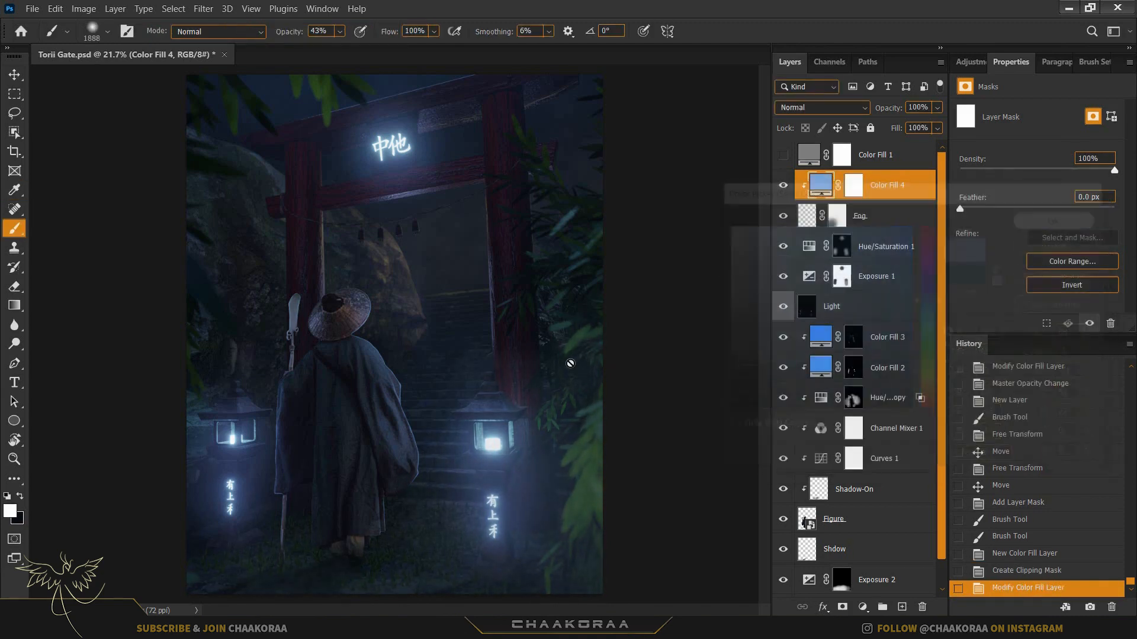
pyautogui.scroll(2, 459, 342)
pyautogui.scroll(2, 459, 342)
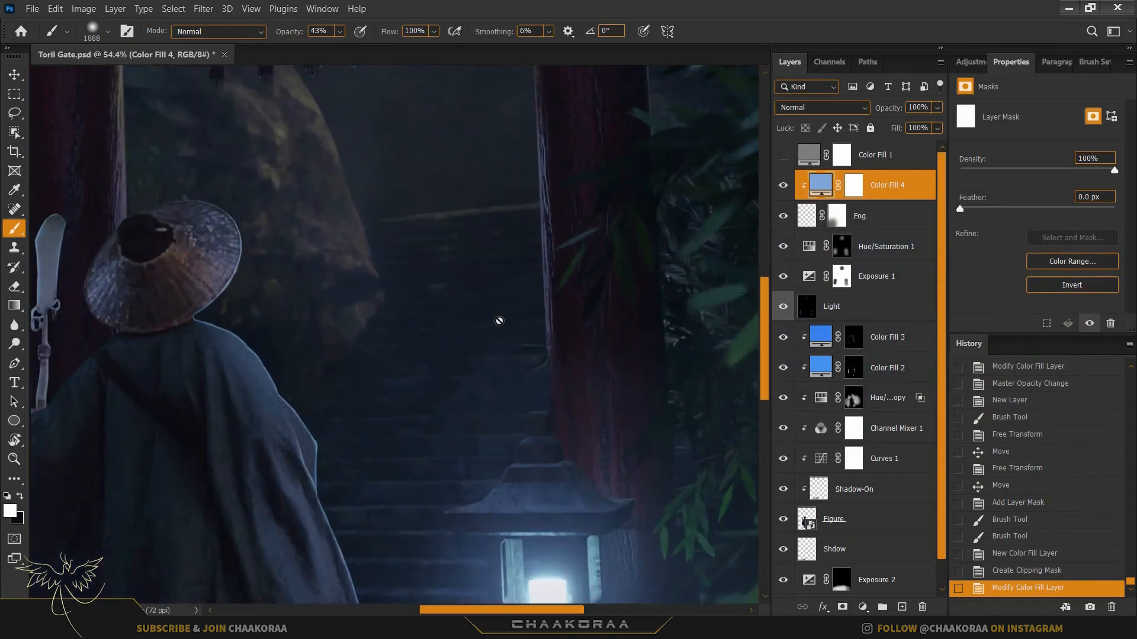
pyautogui.scroll(-3, 568, 272)
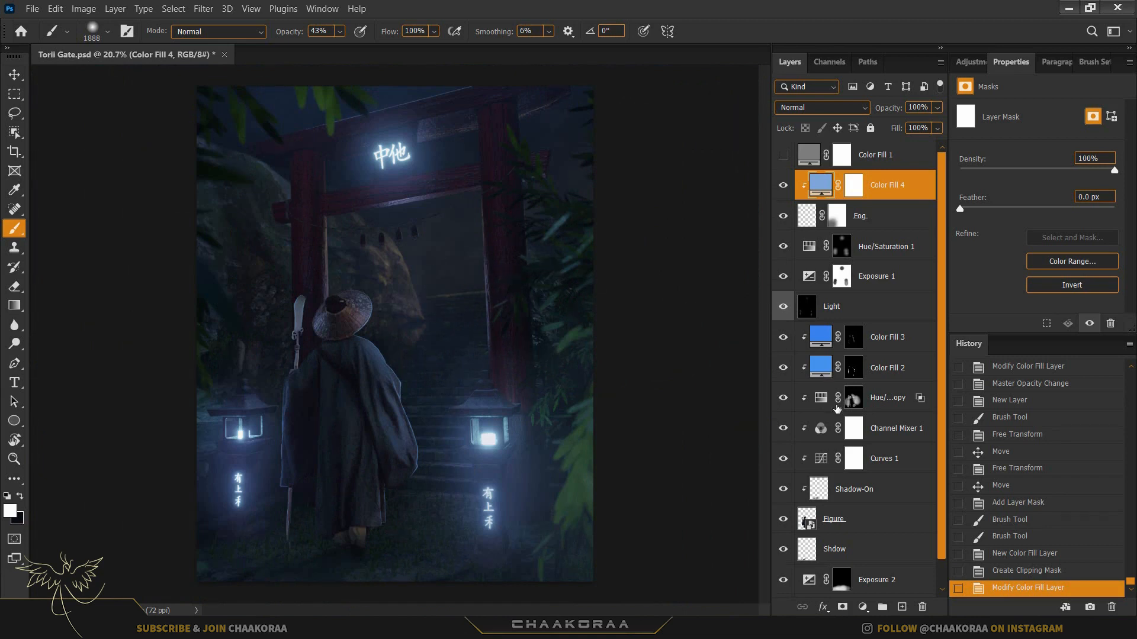
# - Create a new layer named Fog directly above the Exposure 2 adjustment layer
pyautogui.scroll(-1, 837, 409)
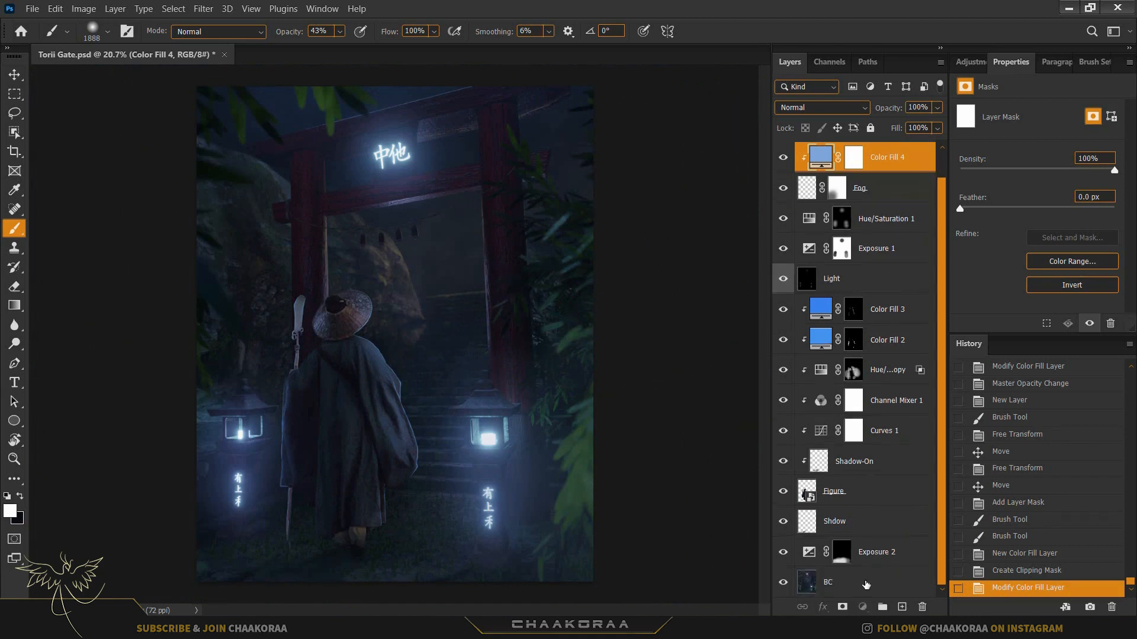
pyautogui.click(866, 585)
pyautogui.click(841, 552)
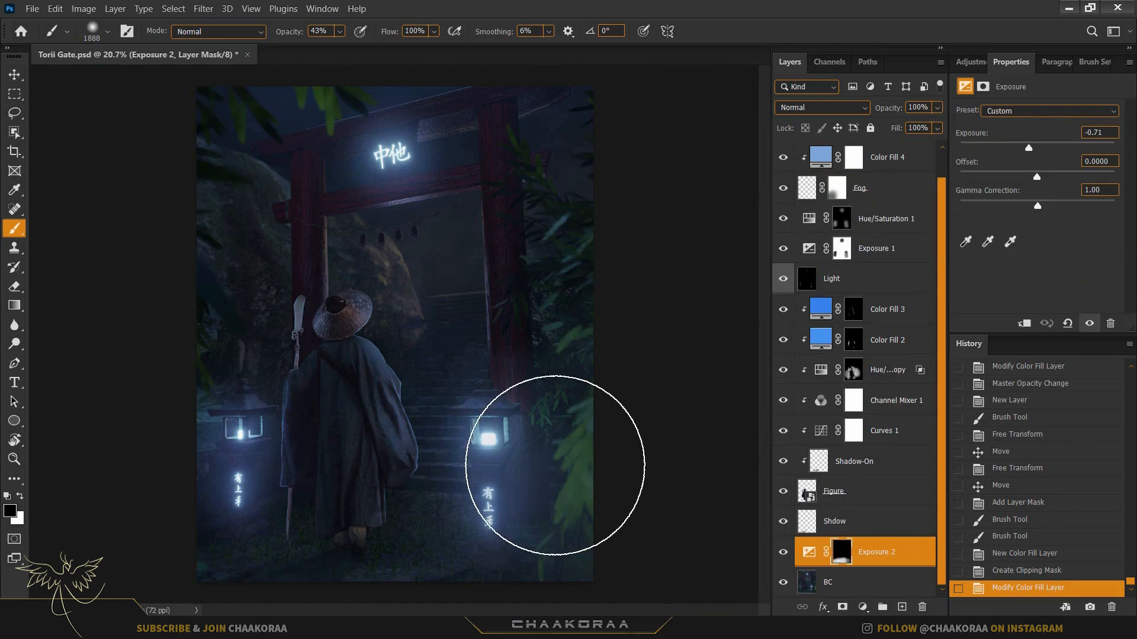
pyautogui.hotkey('ctrl', 'shift', 'n')
pyautogui.write('G')
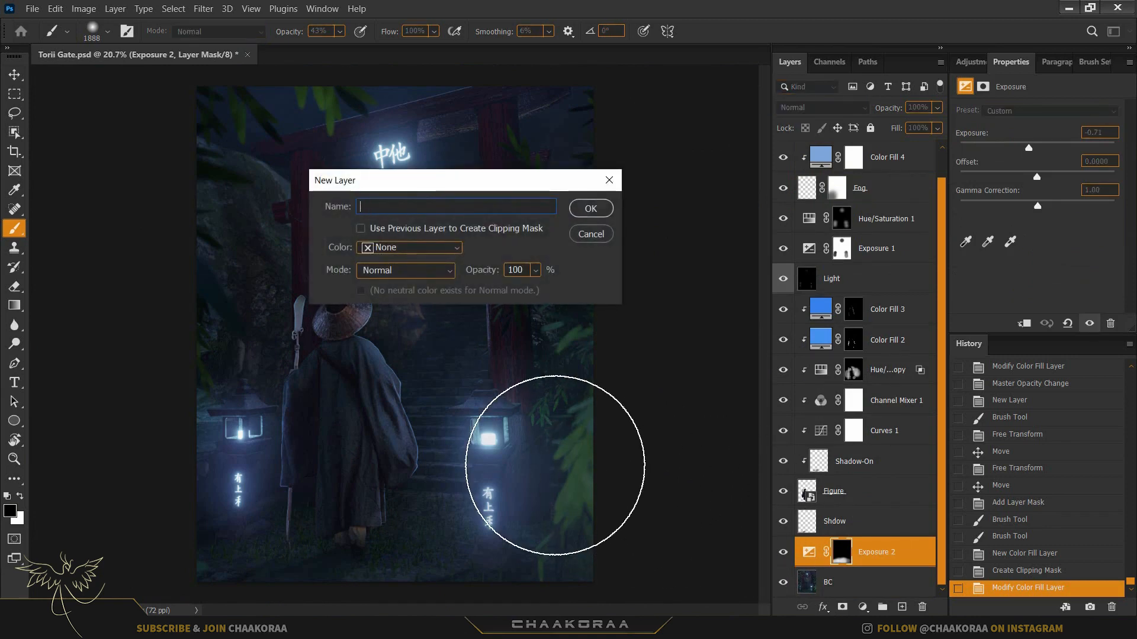
pyautogui.write('og')
pyautogui.press('Return')
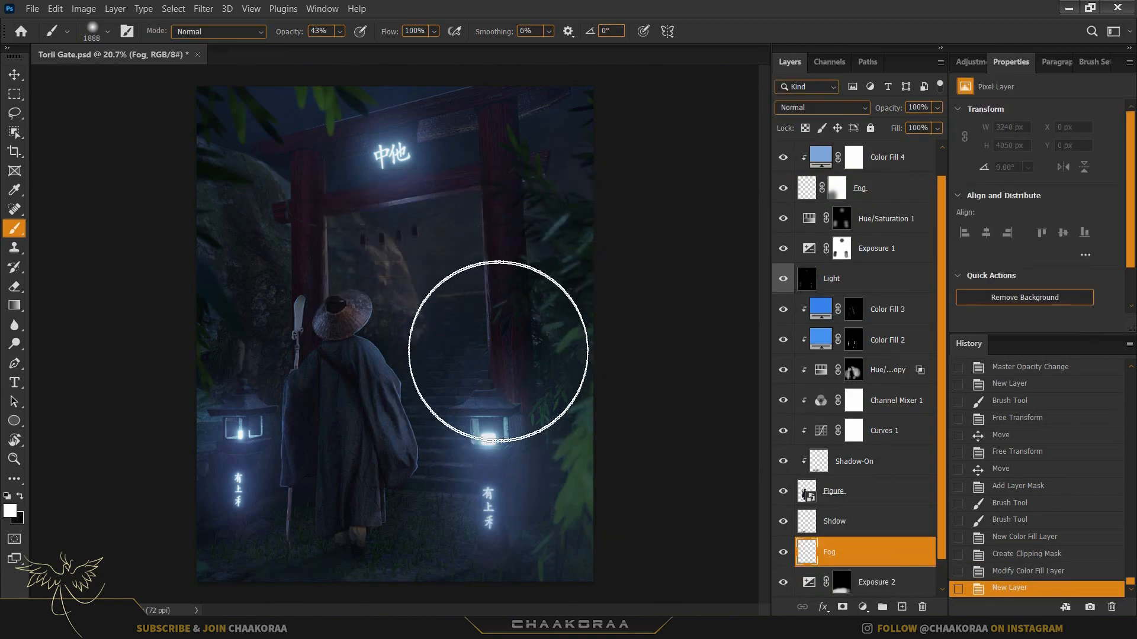
# - Try a 2500 px Rons Fog II brush stamp on the new Fog layer behind the figure, and undo it
pyautogui.rightClick(501, 335)
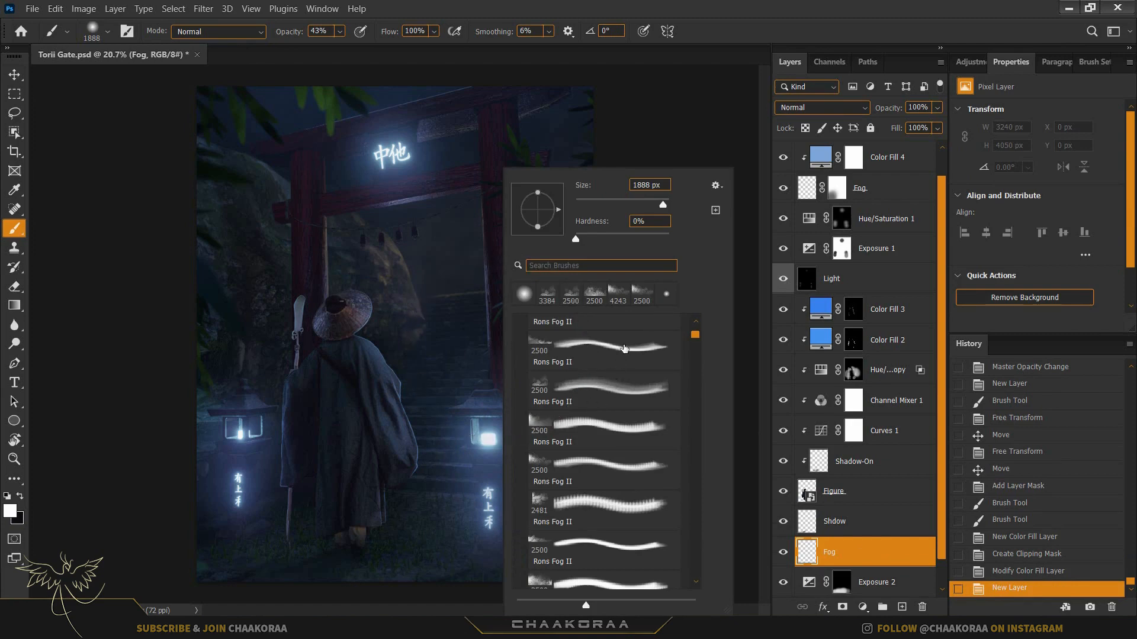
pyautogui.click(624, 348)
pyautogui.click(433, 362)
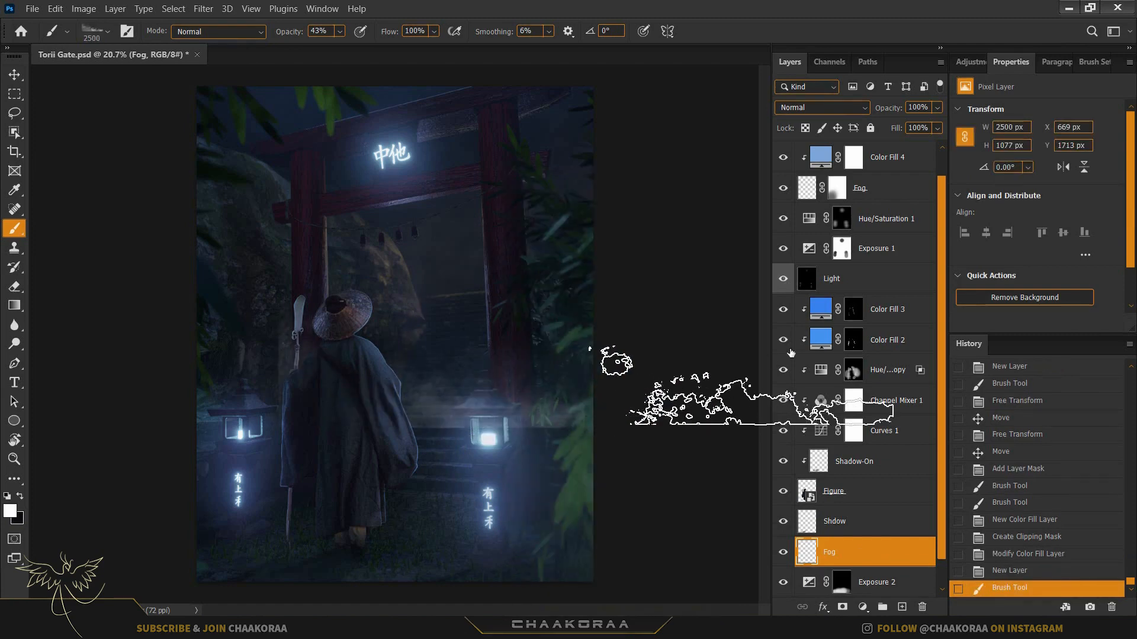
pyautogui.hotkey('ctrl', 'z')
# - Choose the 2481 px Rons Fog II brush and rotate its tip to 180°
pyautogui.rightClick(480, 328)
pyautogui.scroll(-4, 611, 464)
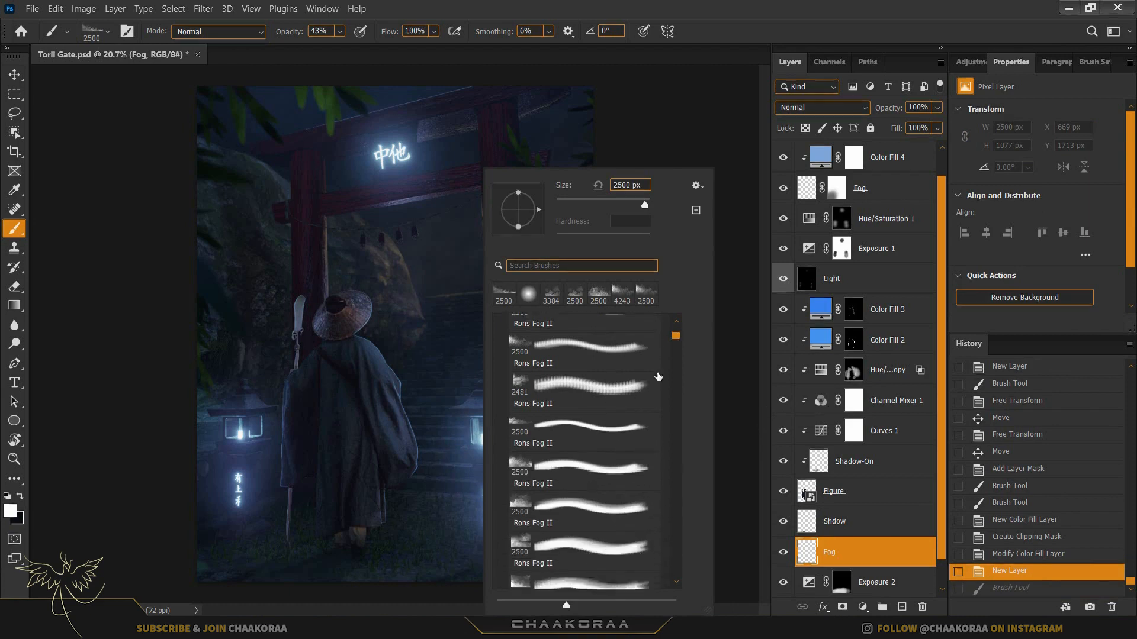
pyautogui.moveTo(678, 339); pyautogui.dragTo(677, 337)
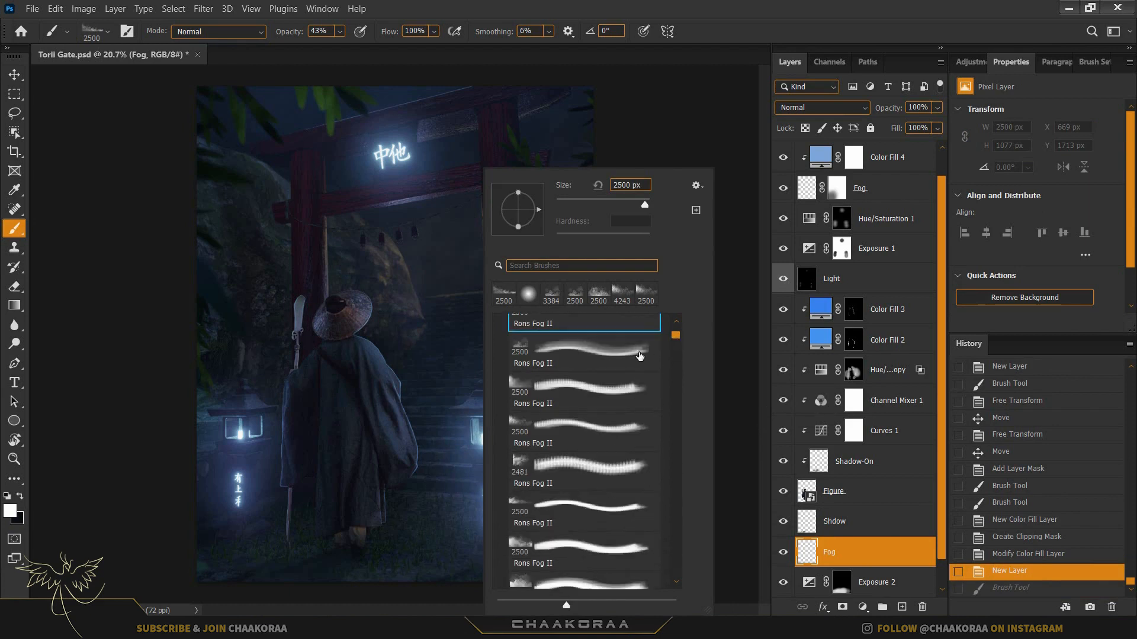
pyautogui.scroll(3, 586, 395)
pyautogui.scroll(5, 585, 396)
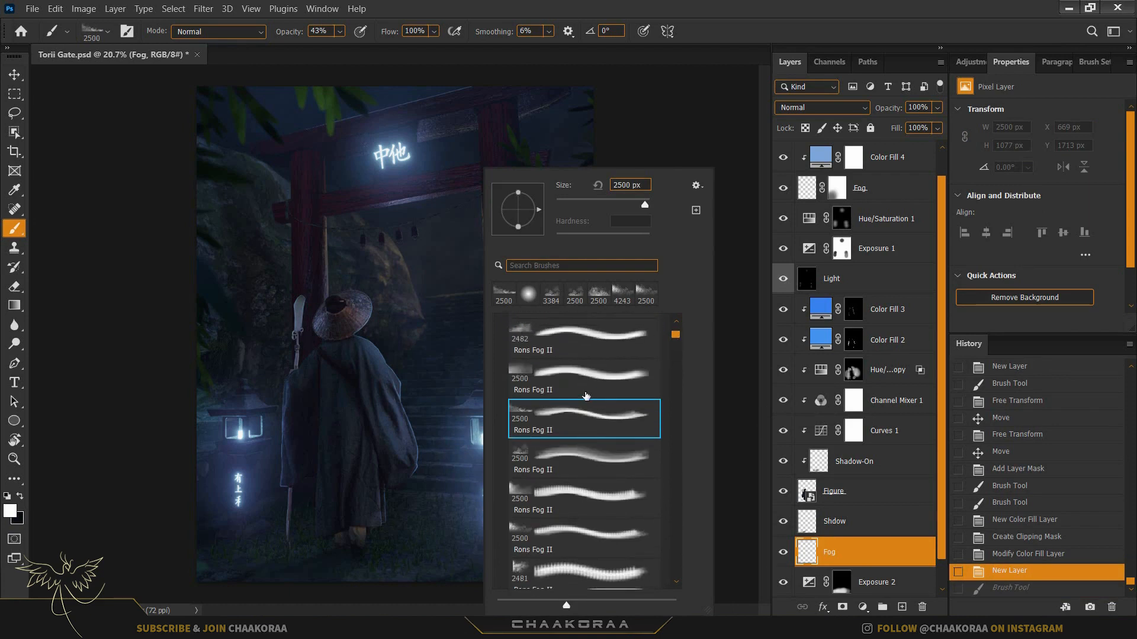
pyautogui.scroll(-7, 586, 395)
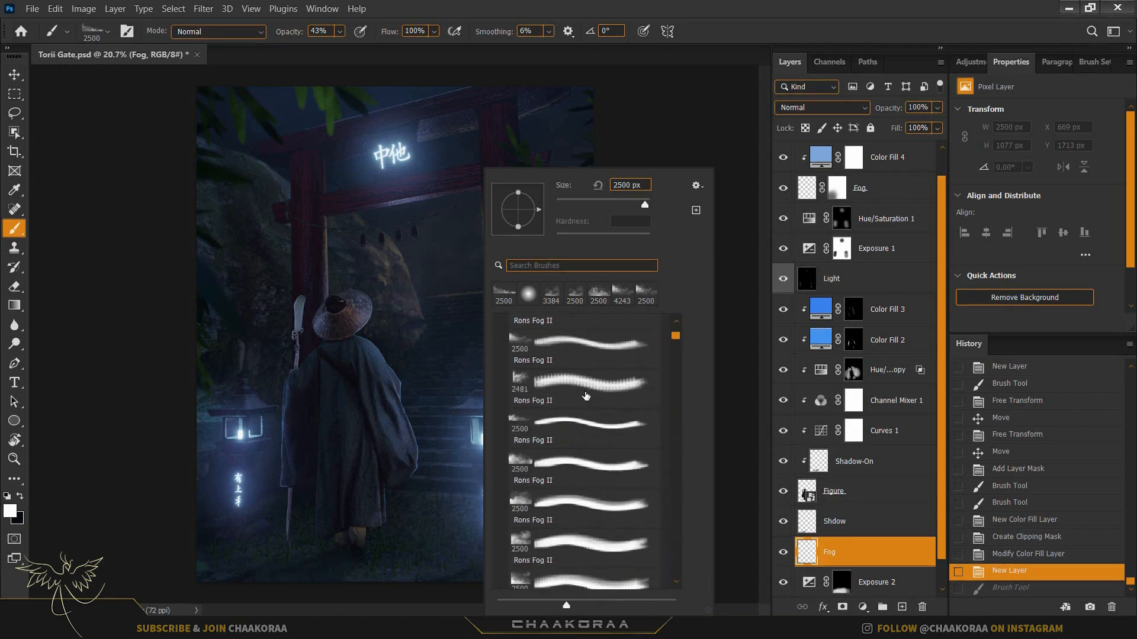
pyautogui.click(585, 395)
pyautogui.press('Return')
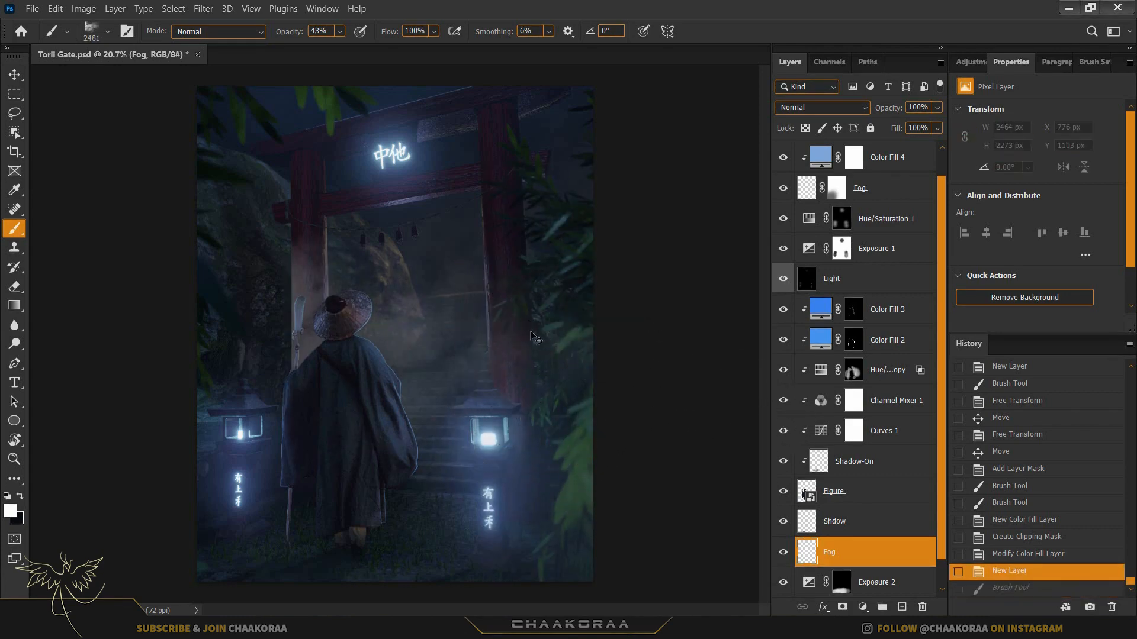
pyautogui.rightClick(497, 172)
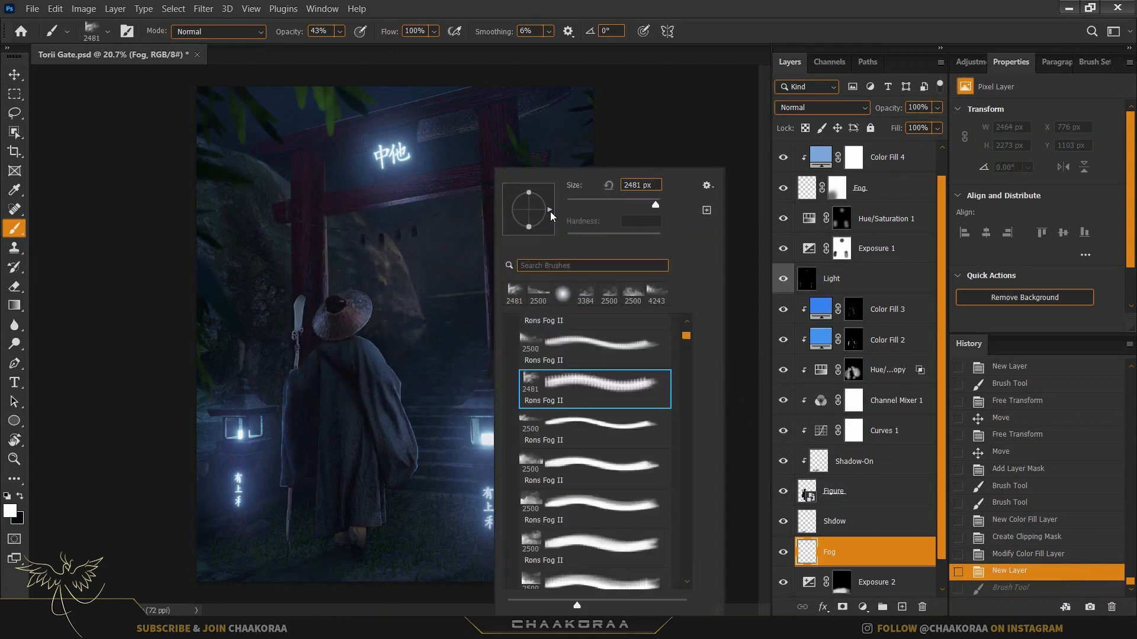
pyautogui.hotkey('shift', 'Left')
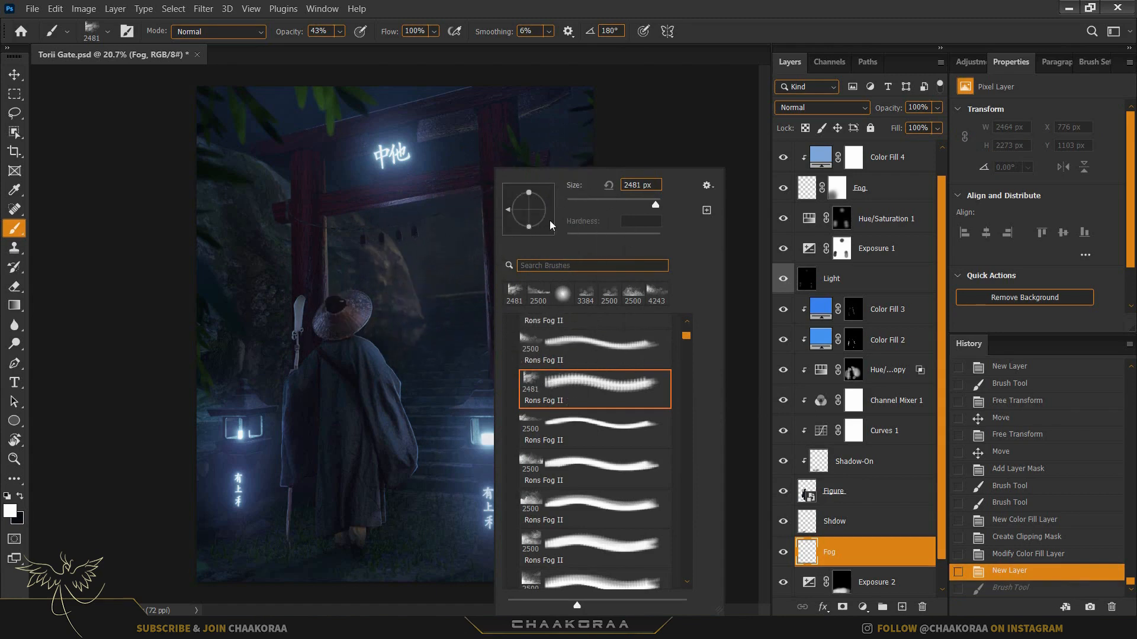
# - Try stamping fog at 43% opacity between the figure and the right gate pillar, and undo the stamps
pyautogui.click(456, 292)
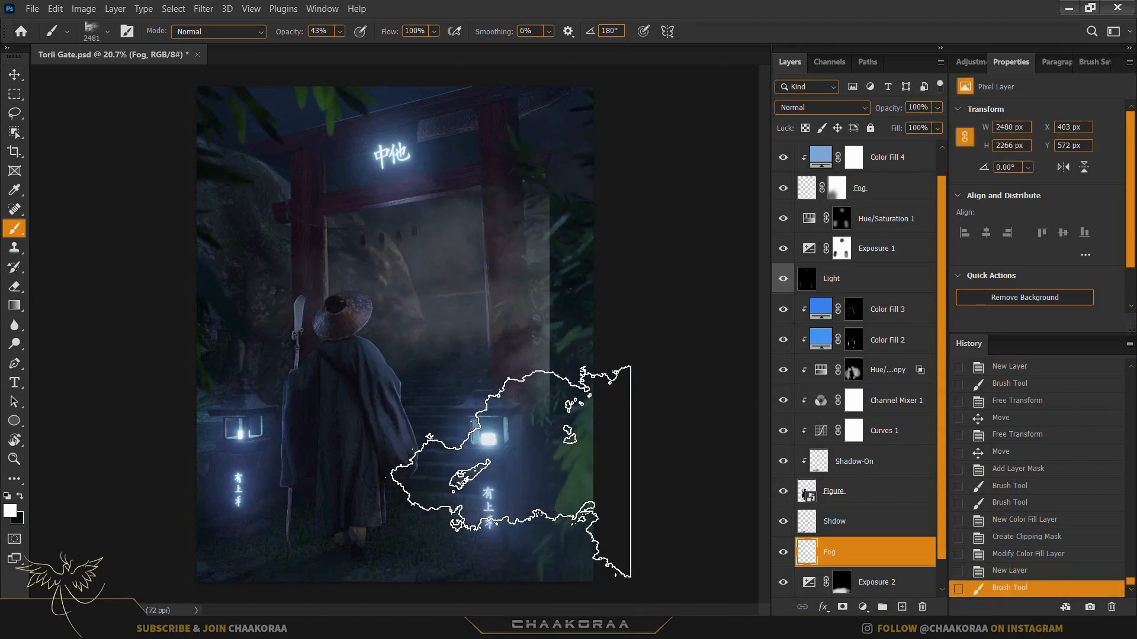
pyautogui.click(459, 370)
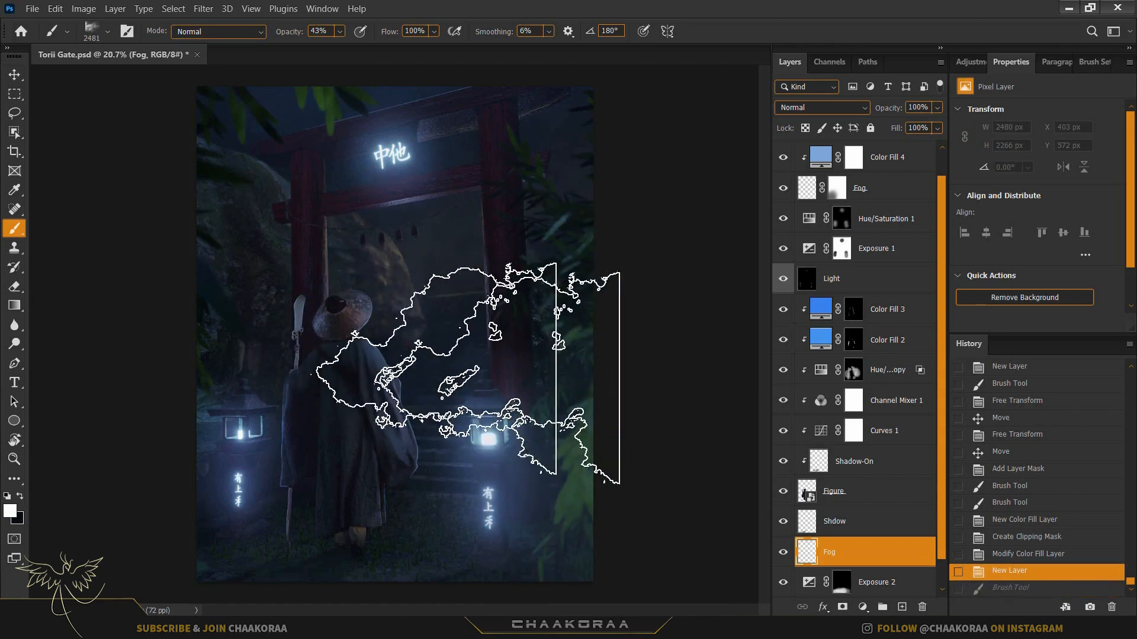
pyautogui.click(546, 336)
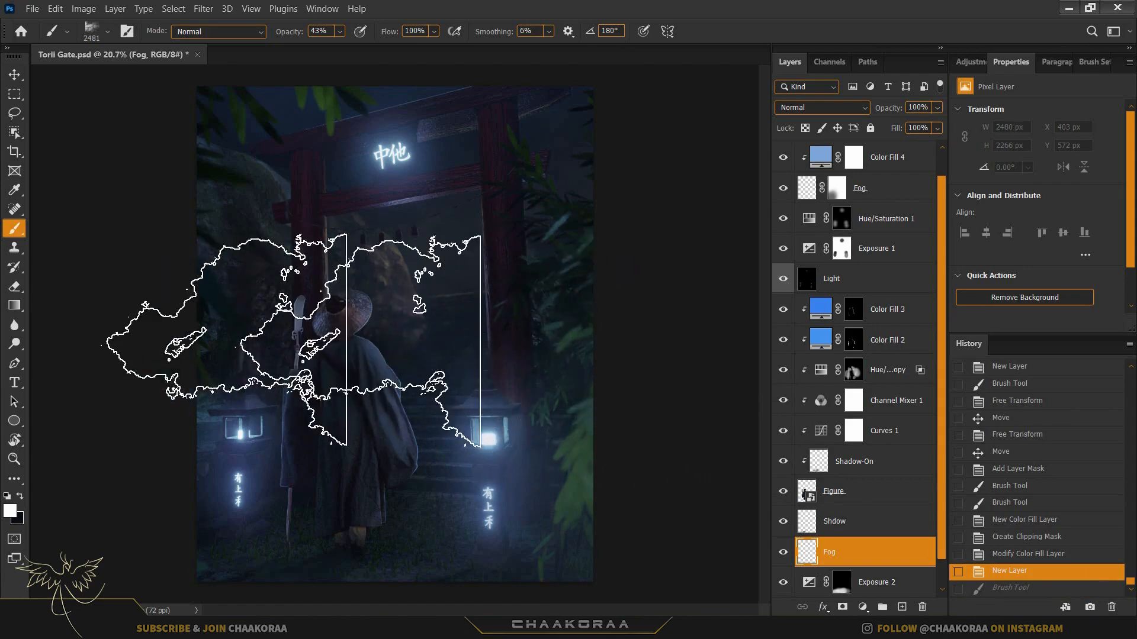
pyautogui.scroll(4, 509, 428)
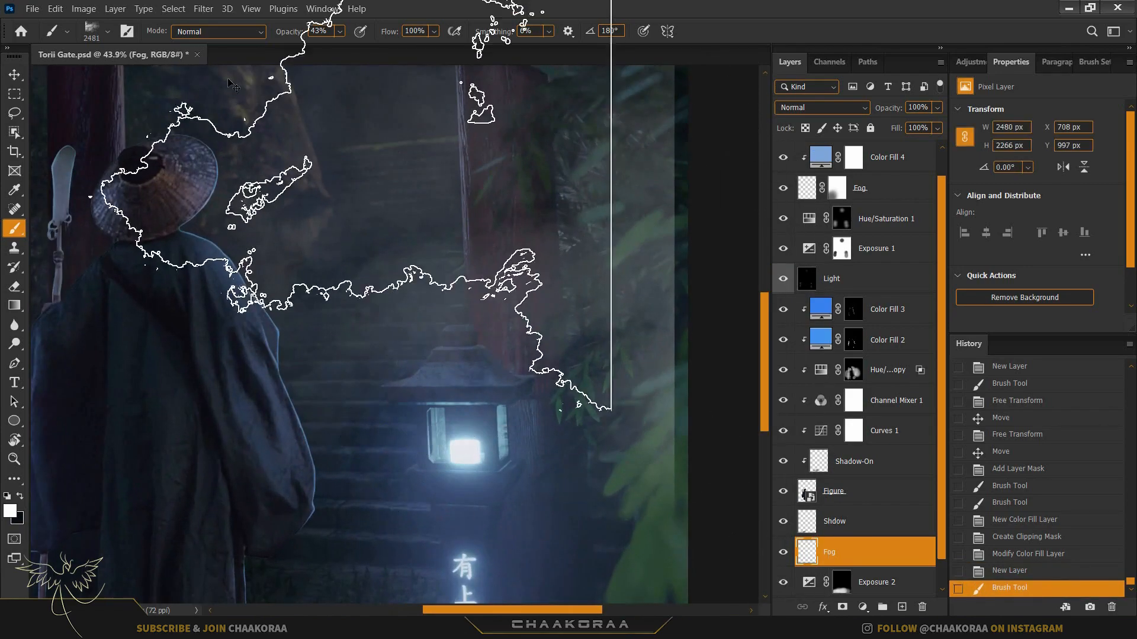
pyautogui.hotkey('ctrl', 'z')
# - Set the brush opacity to 100%, undo the trial stamps, and stamp one fog cloud over the right gate pillar
pyautogui.moveTo(290, 31); pyautogui.dragTo(332, 31)
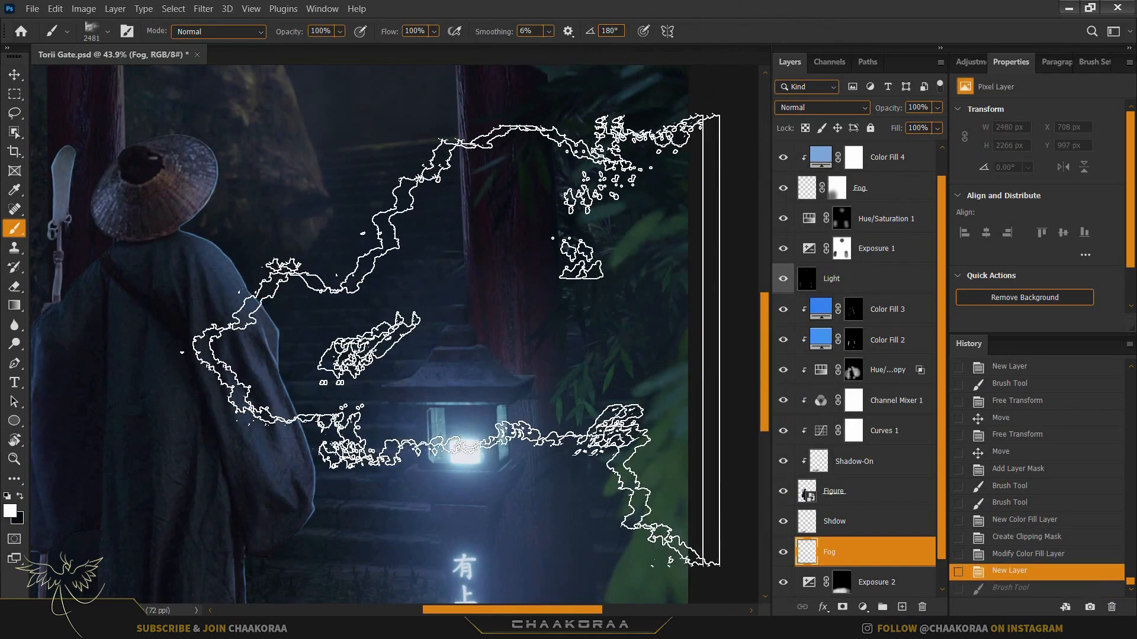
pyautogui.click(628, 359)
pyautogui.scroll(-5, 627, 356)
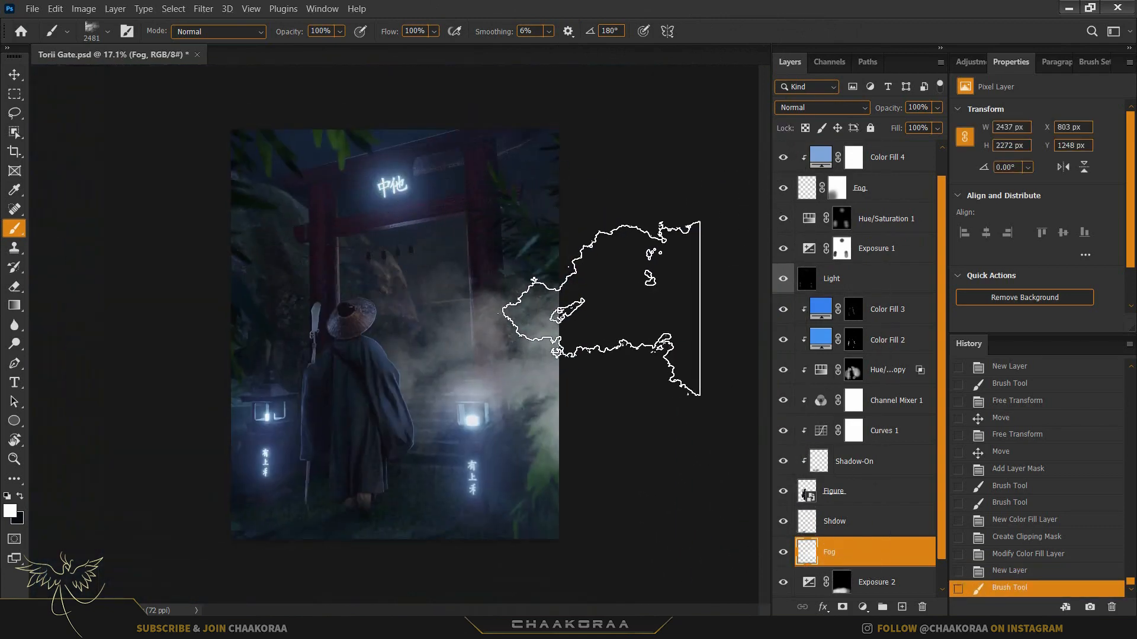
pyautogui.hotkey('ctrl', 'z')
pyautogui.click(419, 376)
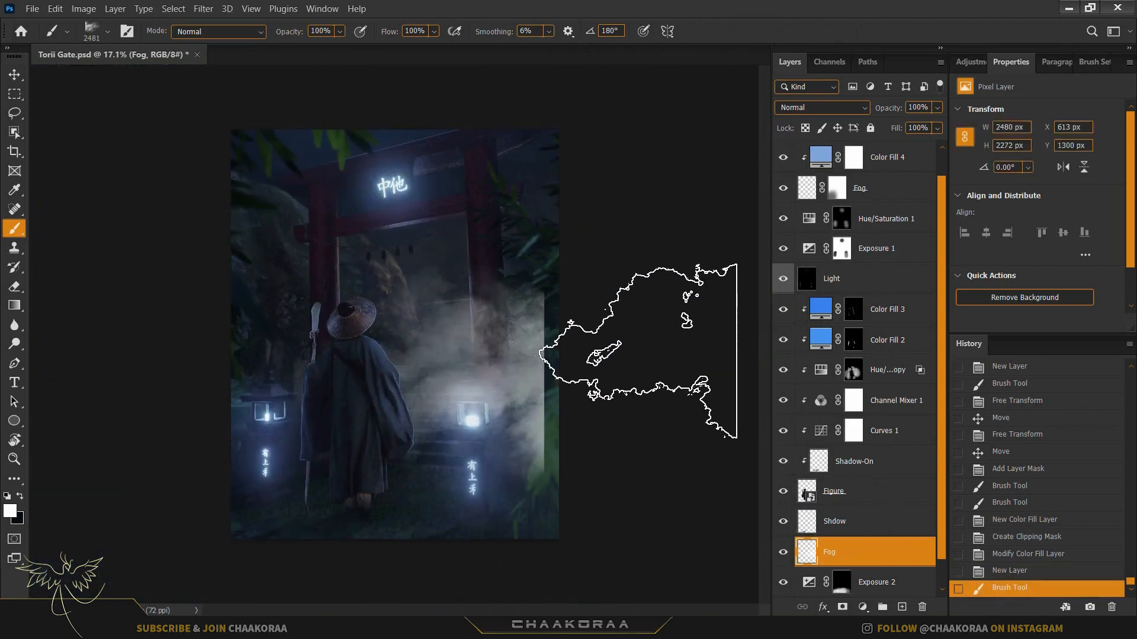
pyautogui.hotkey('ctrl', 'z')
pyautogui.click(470, 357)
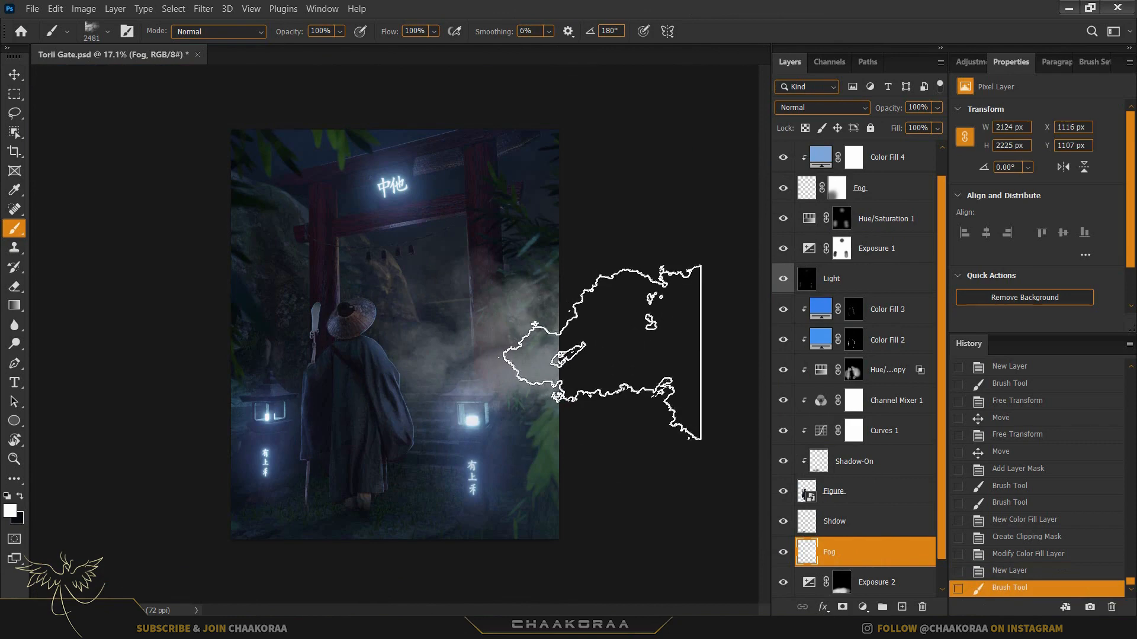
pyautogui.hotkey('ctrl', 'z')
pyautogui.click(471, 323)
pyautogui.scroll(1, 436, 350)
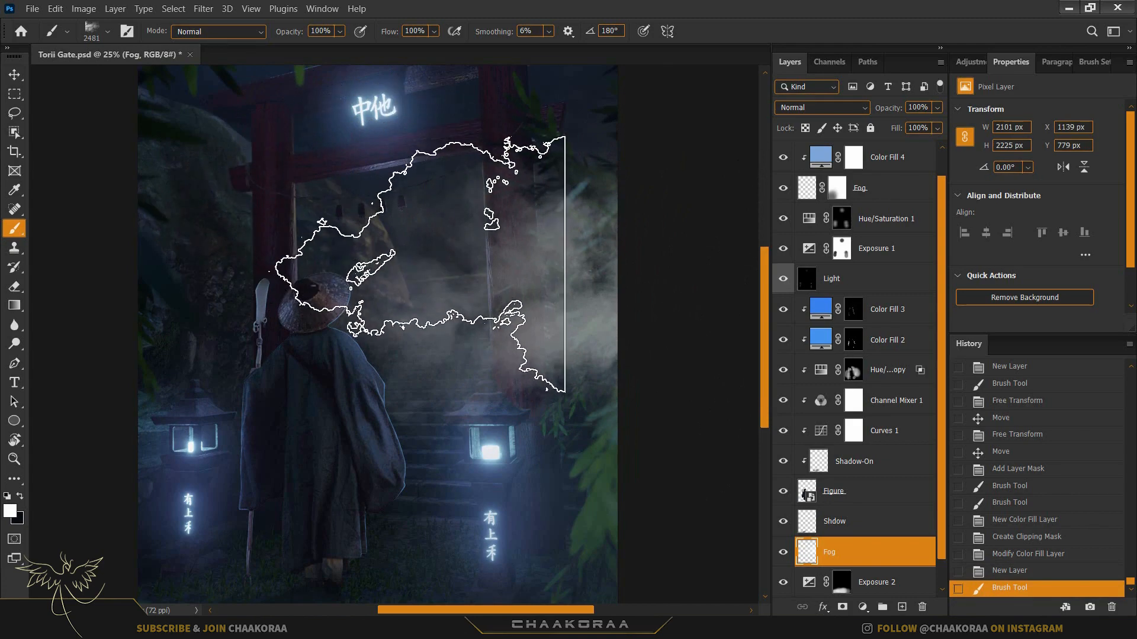
# - Stretch the fog cloud to about 2460 × 2605 px and position it behind the figure across the right gate pillar
pyautogui.press('v')
pyautogui.moveTo(472, 257); pyautogui.dragTo(477, 298)
pyautogui.hotkey('ctrl', 't')
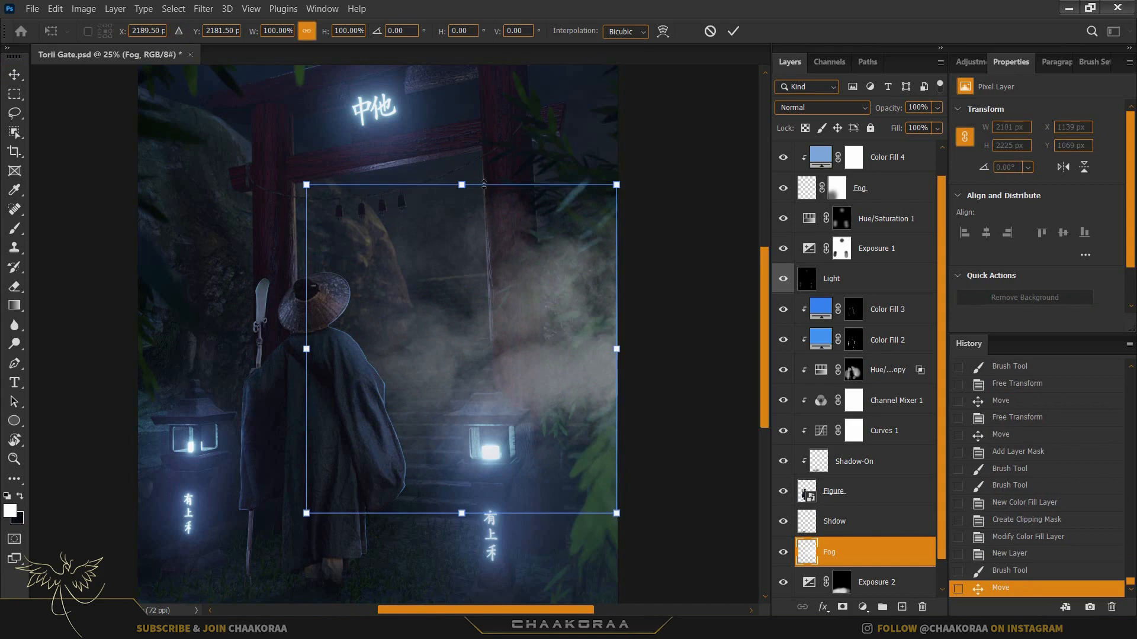
pyautogui.moveTo(483, 186); pyautogui.dragTo(481, 121)
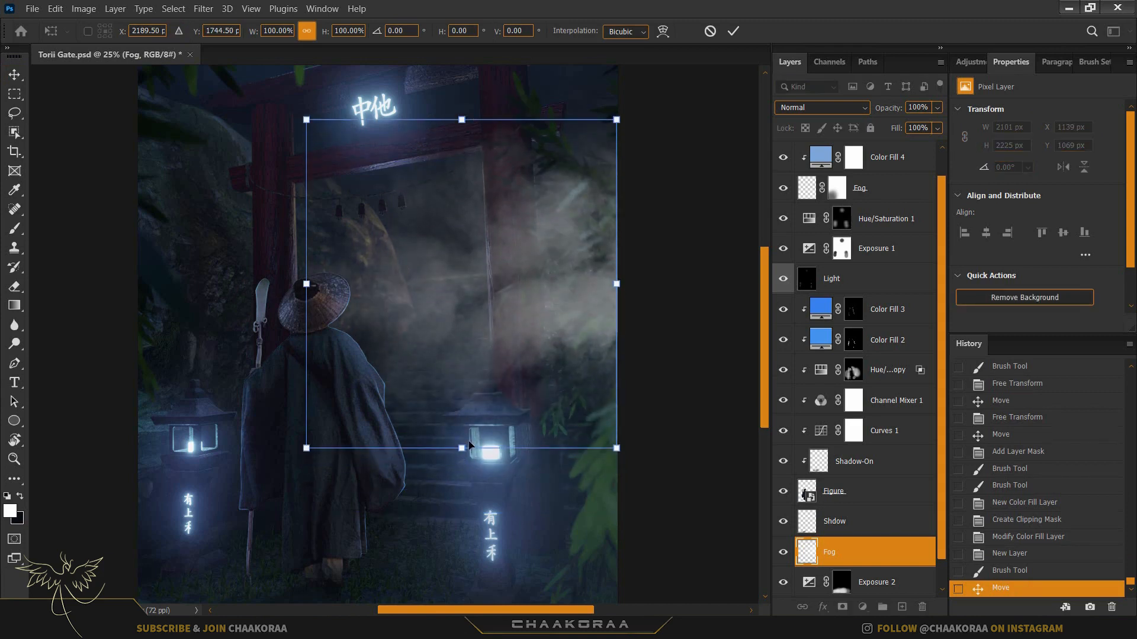
pyautogui.moveTo(462, 449); pyautogui.dragTo(462, 504)
pyautogui.moveTo(547, 314); pyautogui.dragTo(526, 329)
pyautogui.click(734, 30)
pyautogui.scroll(-2, 559, 312)
pyautogui.scroll(1, 576, 326)
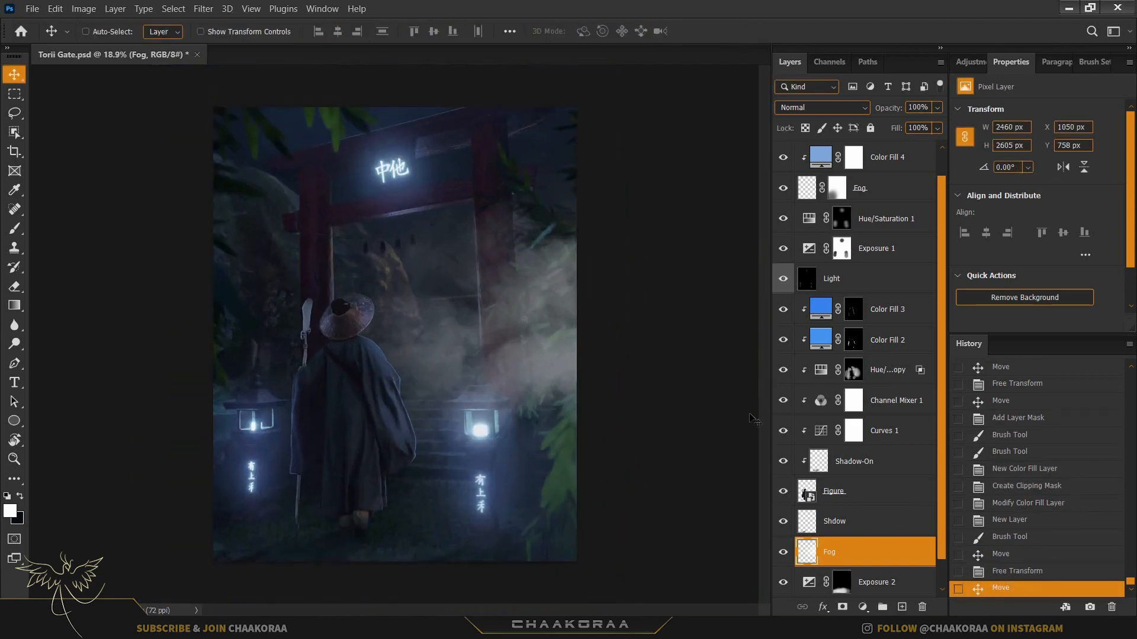
# - Duplicate the Color Fill 4 layer directly above the lower Fog layer and clip the copy to that fog
pyautogui.click(899, 158)
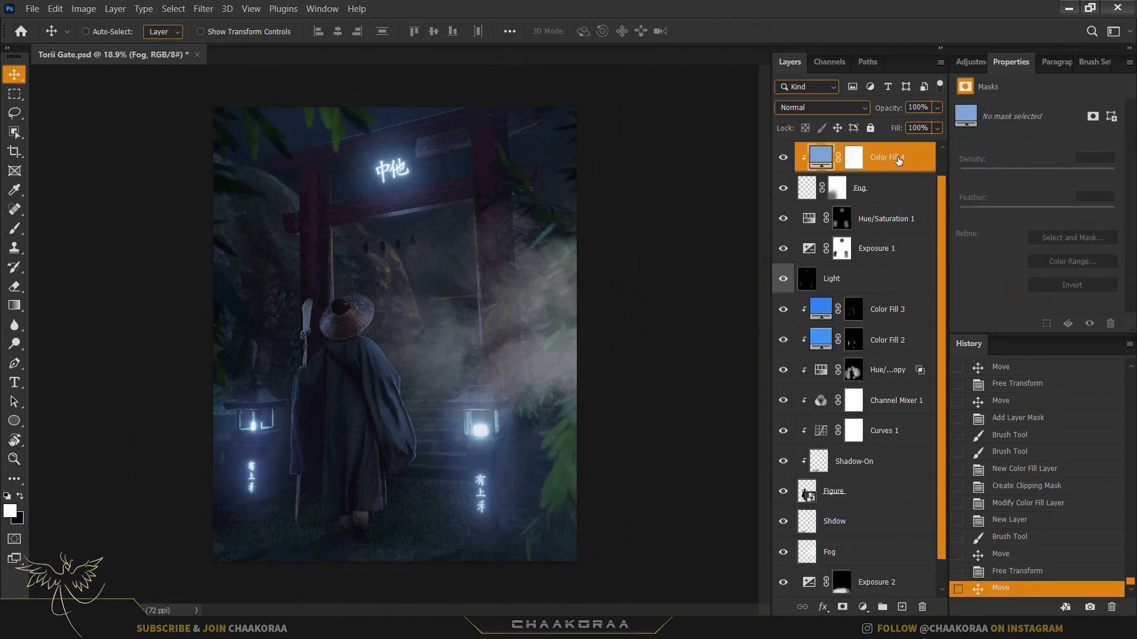
pyautogui.scroll(1, 877, 205)
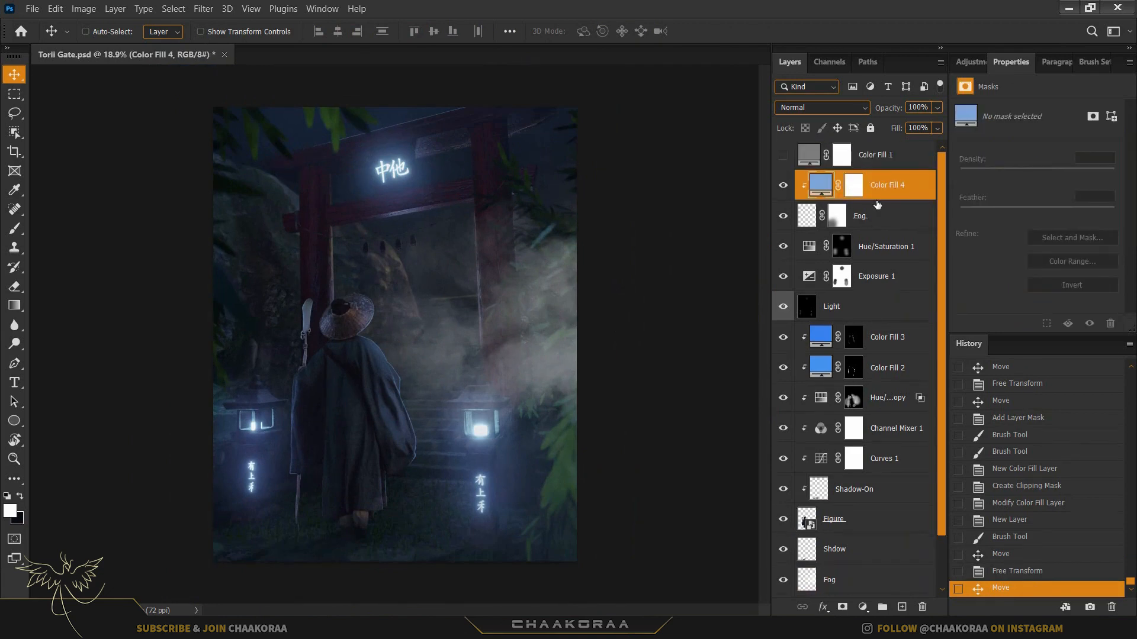
pyautogui.scroll(-2, 877, 205)
pyautogui.scroll(2, 881, 182)
pyautogui.scroll(-1, 883, 183)
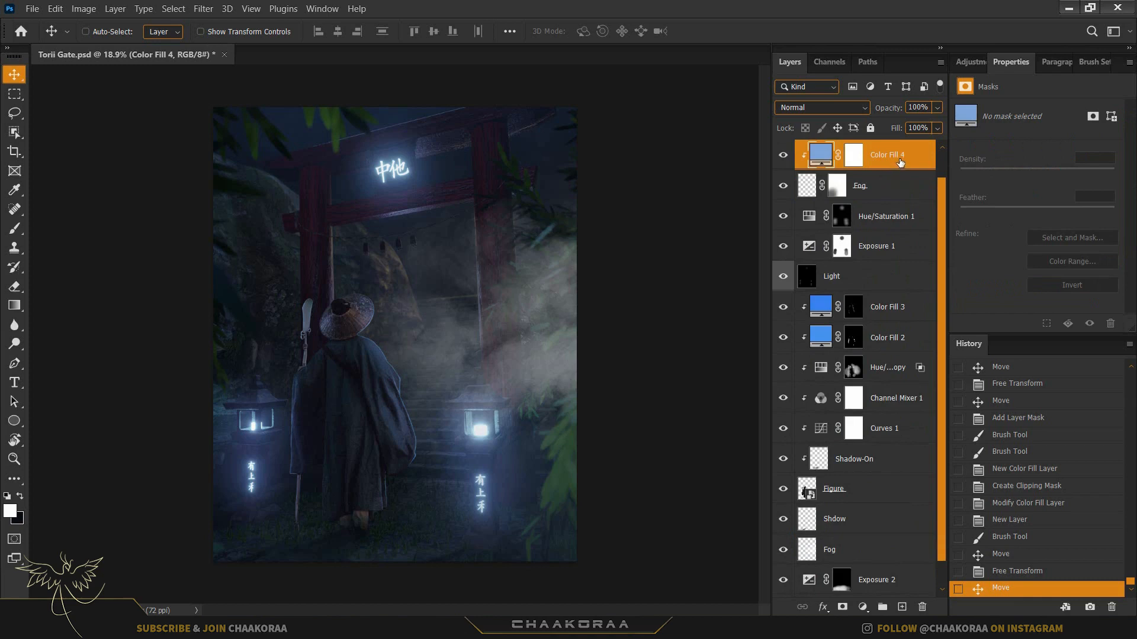
pyautogui.moveTo(907, 161); pyautogui.dragTo(843, 547)
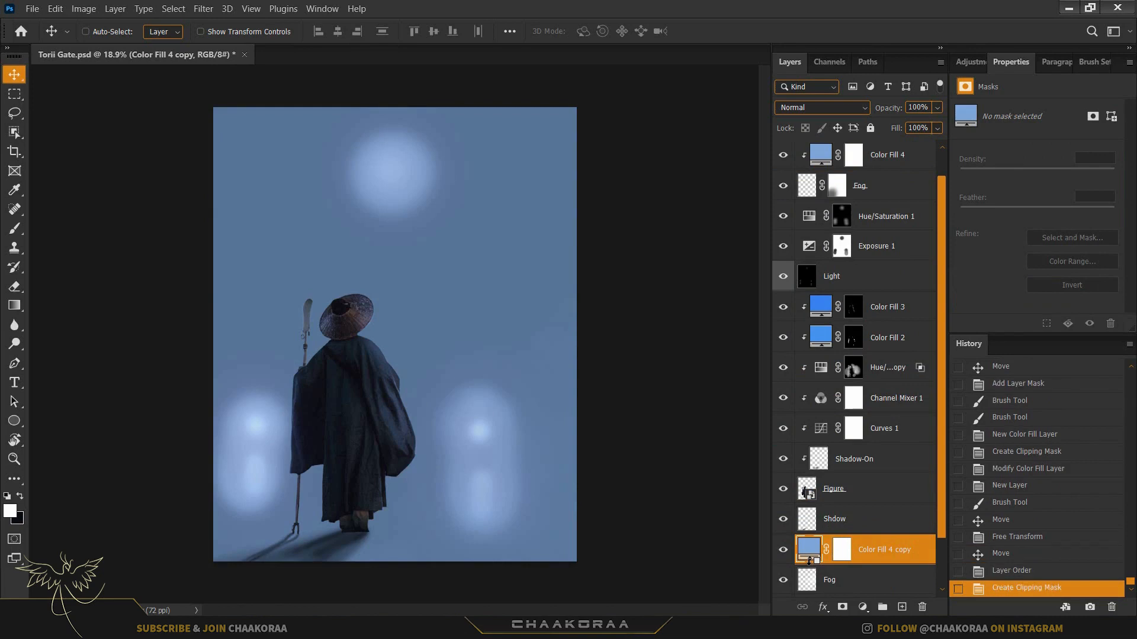
pyautogui.keyDown('alt'); pyautogui.click(810, 563); pyautogui.keyUp('alt')
pyautogui.scroll(-2, 848, 495)
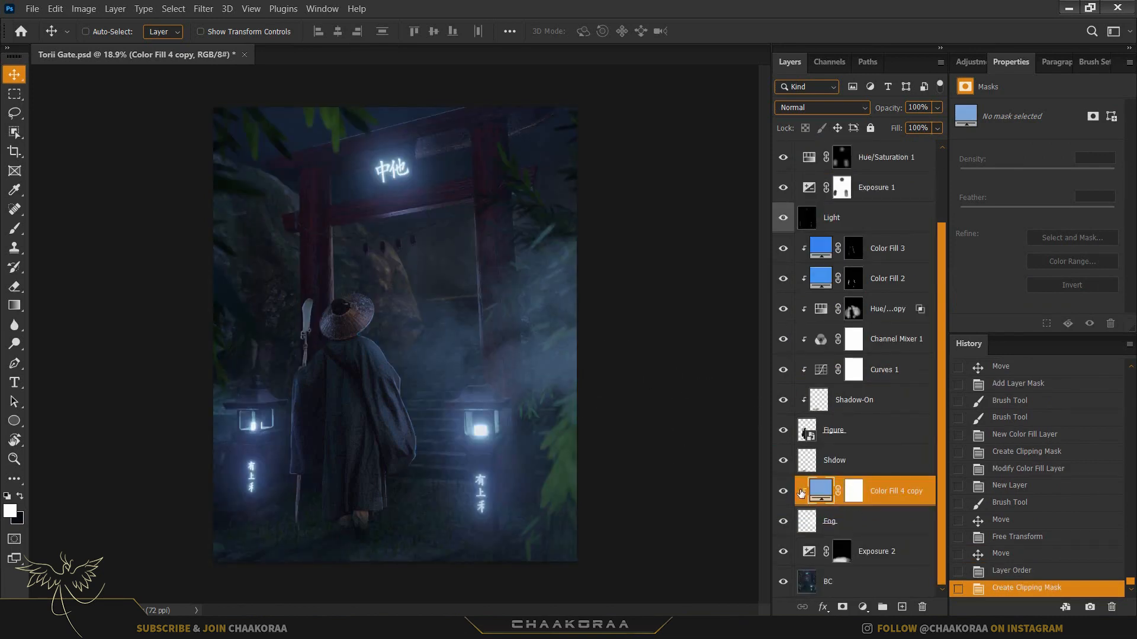
# - Change the copied color fill to a paler blue, #bdd1ec
pyautogui.doubleClick(818, 495)
pyautogui.moveTo(799, 303); pyautogui.dragTo(762, 238)
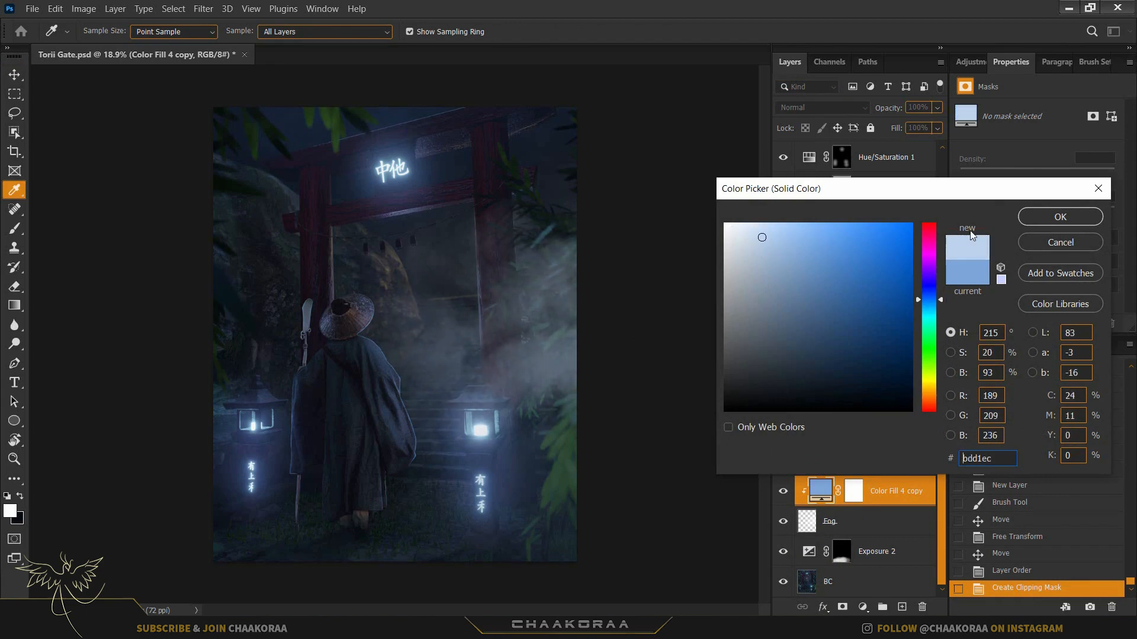
pyautogui.click(1083, 222)
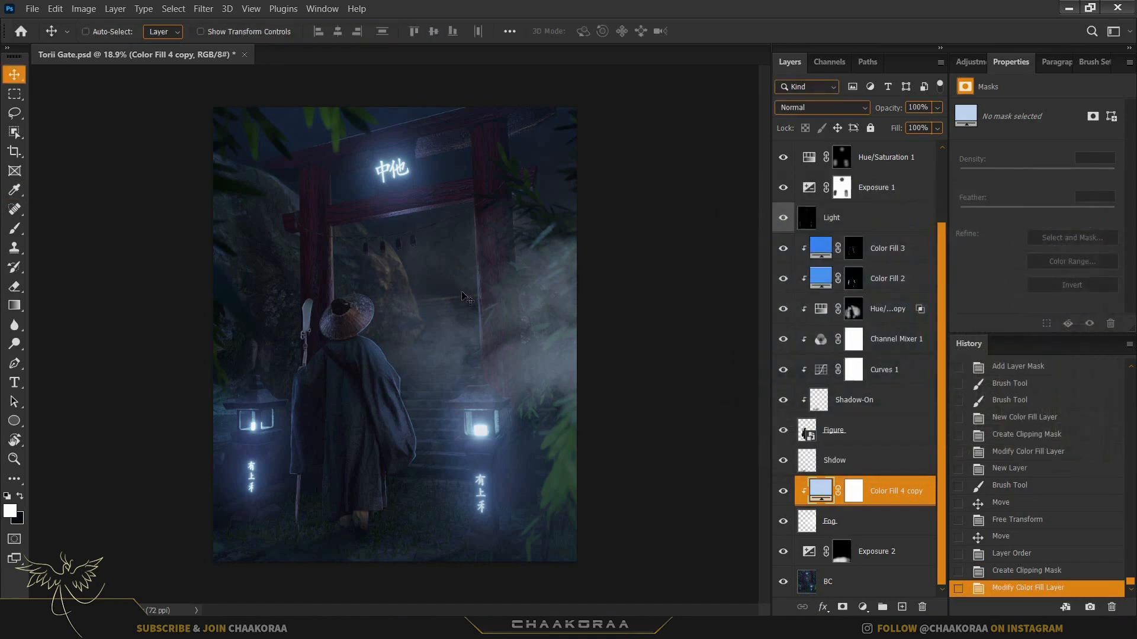
# - Add a layer mask to the lower Fog layer and choose a soft round brush with 0% hardness and black paint
pyautogui.scroll(5, 502, 305)
pyautogui.moveTo(543, 325); pyautogui.dragTo(510, 317)
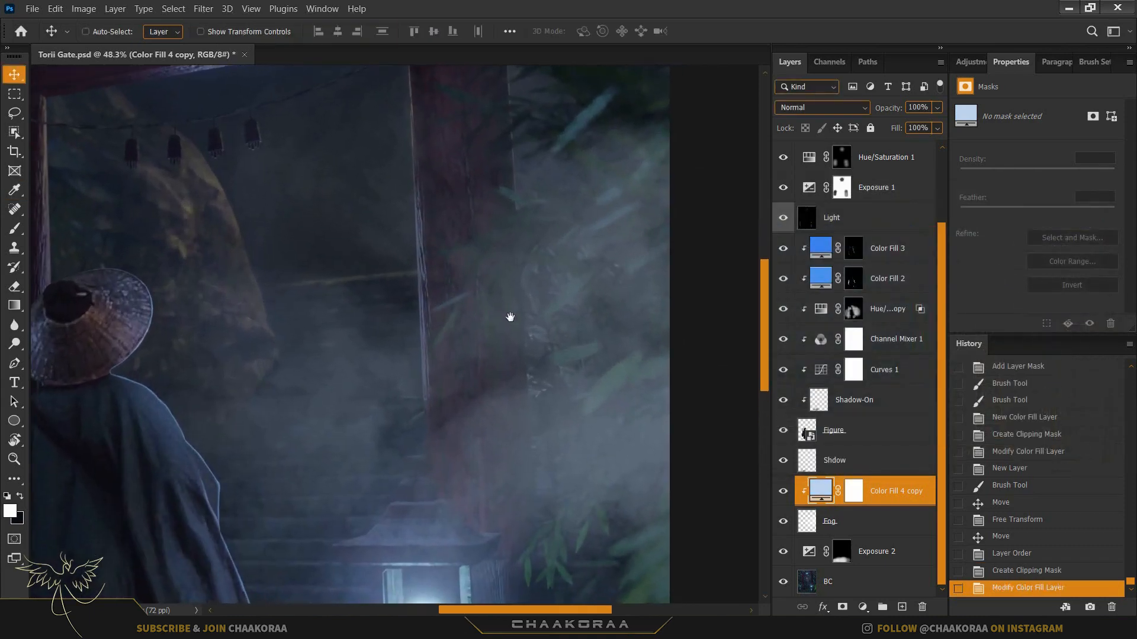
pyautogui.scroll(-5, 497, 311)
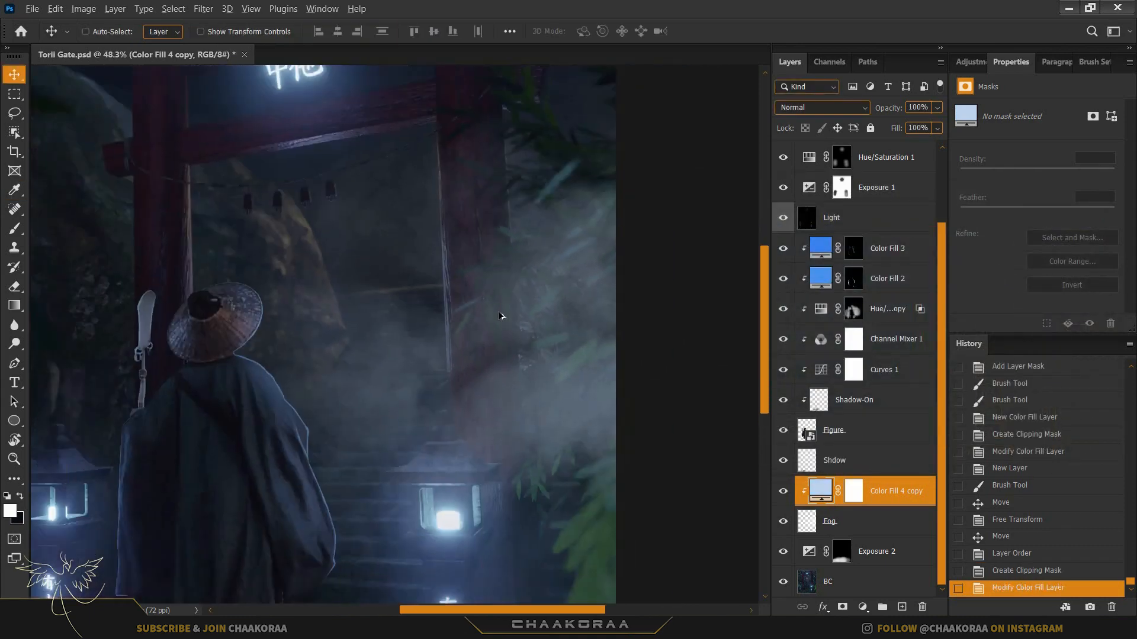
pyautogui.hotkey('alt', '[')
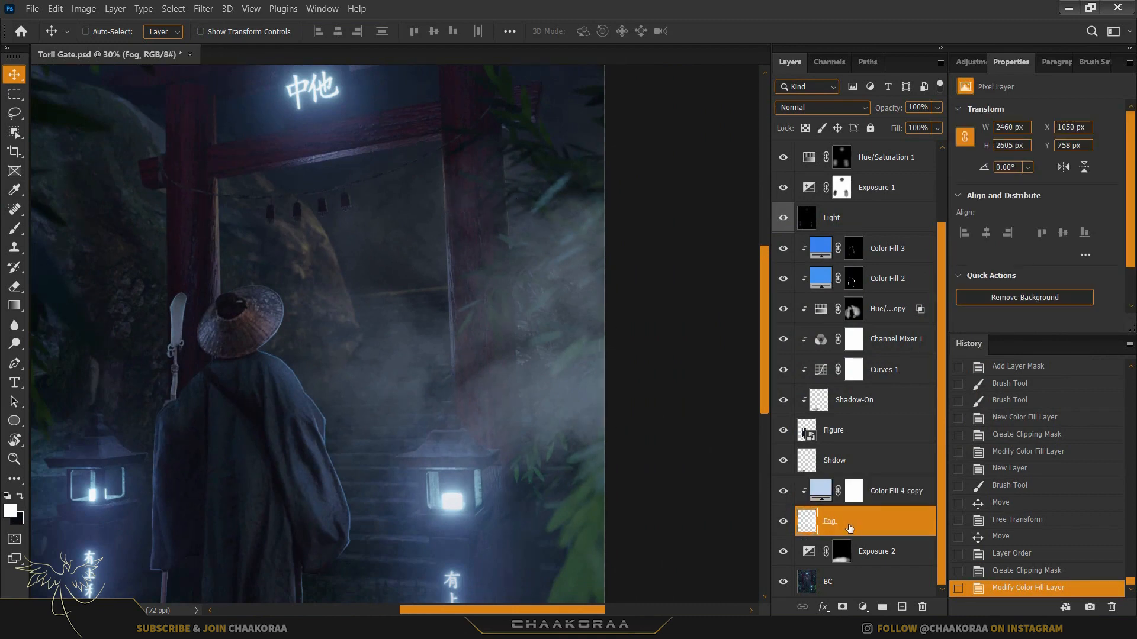
pyautogui.click(843, 607)
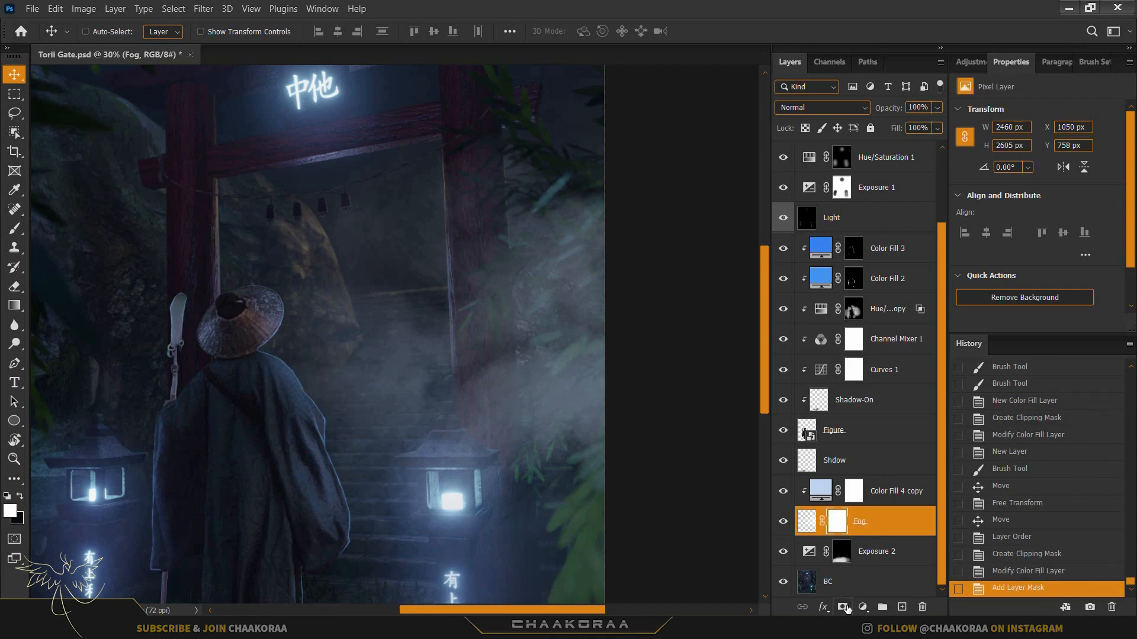
pyautogui.press('b')
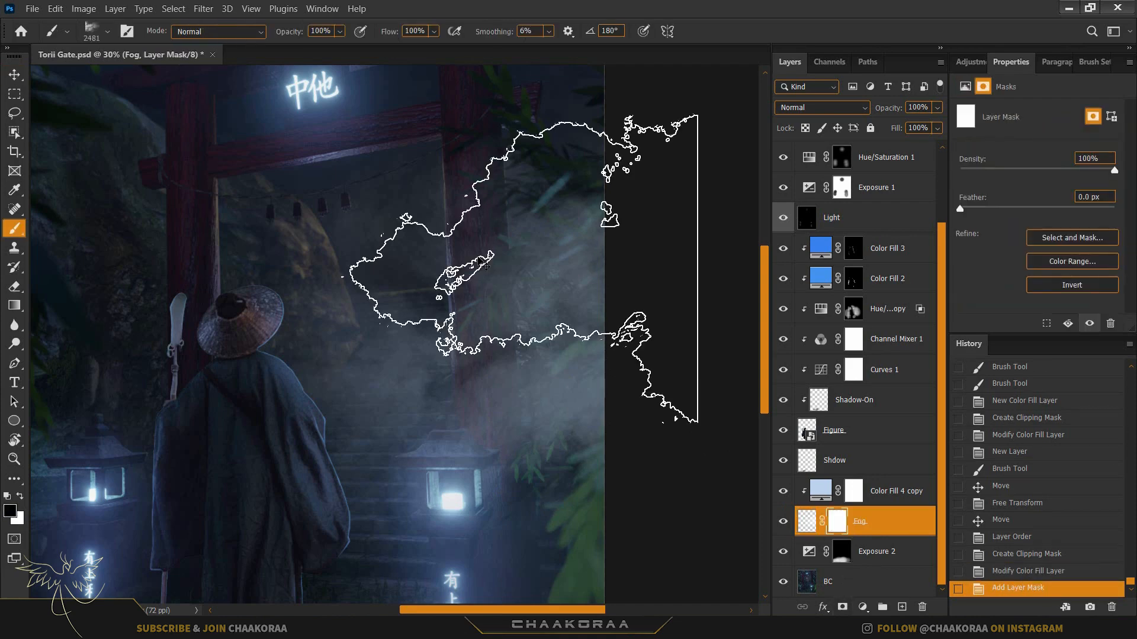
pyautogui.rightClick(438, 243)
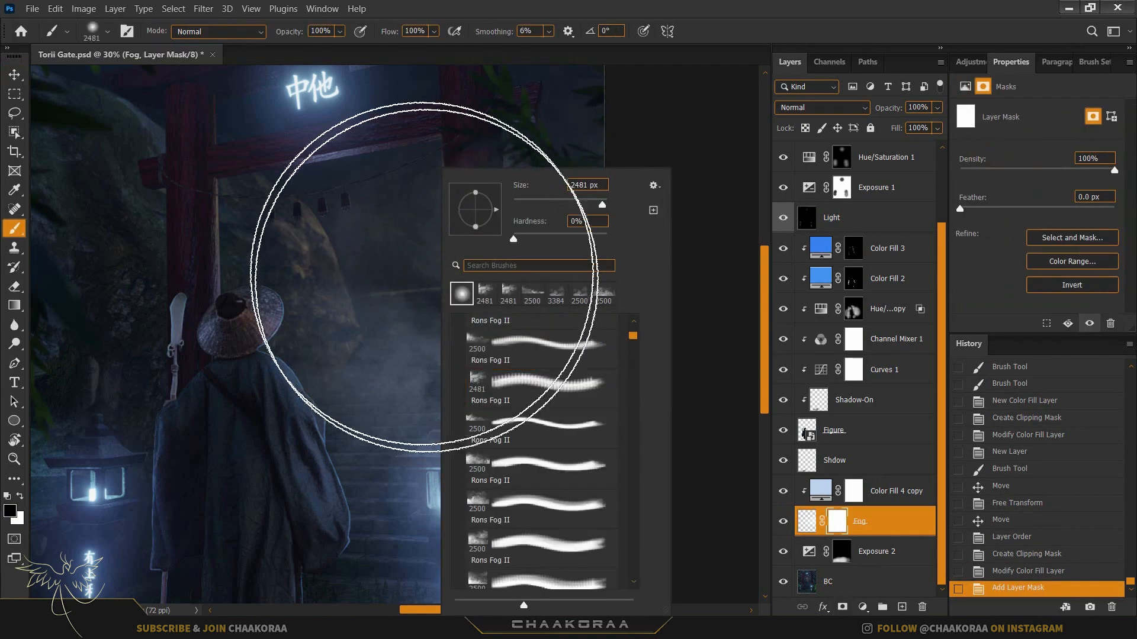
# - Paint black on the lower Fog mask to clear the fog from the foliage beside the right gate pillar
pyautogui.moveTo(363, 276)
pyautogui.mouseDown()
pyautogui.moveTo(233, 284)
pyautogui.moveTo(348, 286)
pyautogui.mouseUp()
pyautogui.moveTo(457, 268); pyautogui.dragTo(422, 280)
pyautogui.moveTo(580, 237)
pyautogui.mouseDown()
pyautogui.moveTo(583, 391)
pyautogui.moveTo(585, 176)
pyautogui.moveTo(600, 384)
pyautogui.moveTo(588, 367)
pyautogui.moveTo(586, 441)
pyautogui.moveTo(546, 176)
pyautogui.moveTo(556, 444)
pyautogui.moveTo(515, 161)
pyautogui.moveTo(504, 188)
pyautogui.moveTo(526, 367)
pyautogui.moveTo(556, 391)
pyautogui.moveTo(504, 289)
pyautogui.moveTo(519, 437)
pyautogui.moveTo(505, 310)
pyautogui.moveTo(509, 409)
pyautogui.mouseUp()
pyautogui.scroll(3, 510, 409)
pyautogui.moveTo(513, 366); pyautogui.dragTo(464, 488)
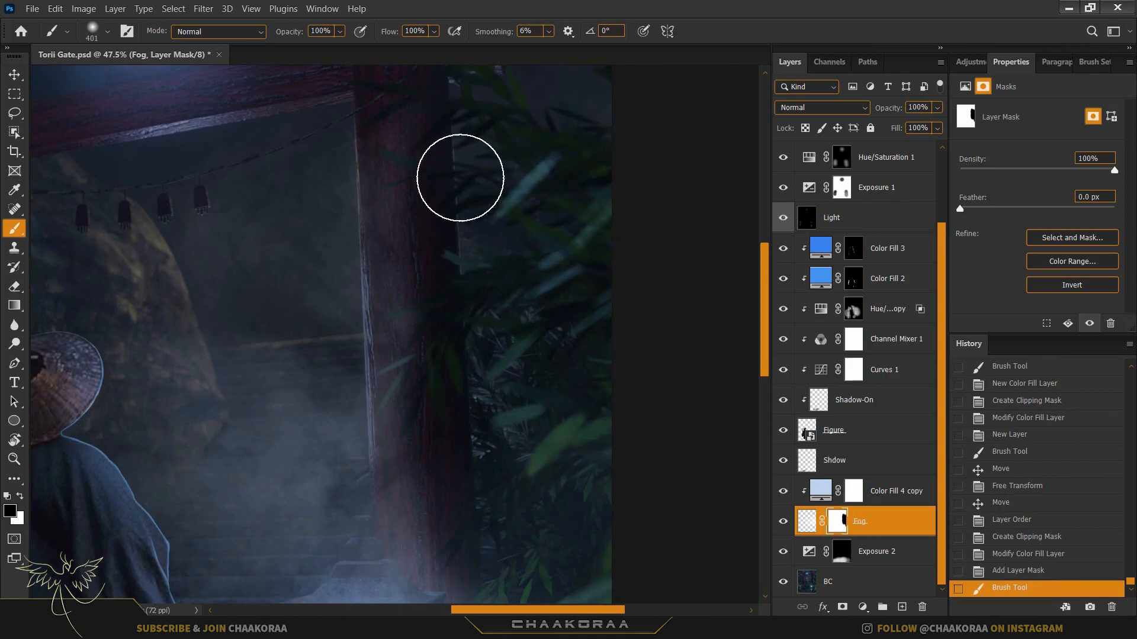
# - Reduce the brush to 148 px and mask the fog off the front of the right gate pillar down toward the lantern
pyautogui.moveTo(436, 322)
pyautogui.mouseDown()
pyautogui.moveTo(432, 176)
pyautogui.moveTo(431, 230)
pyautogui.moveTo(397, 232)
pyautogui.mouseUp()
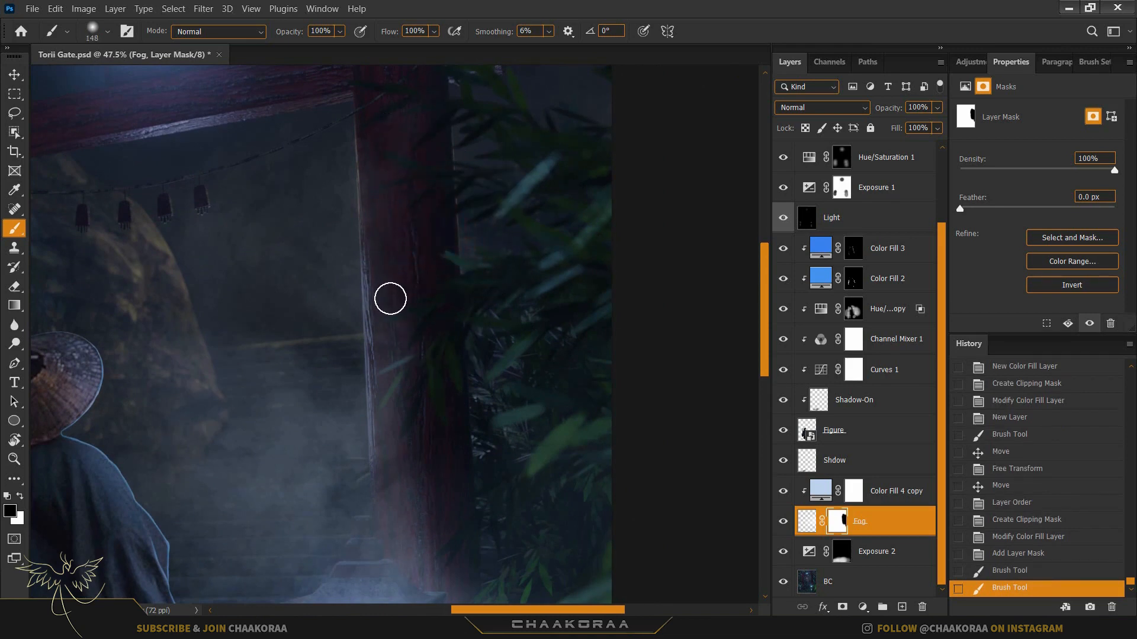
pyautogui.moveTo(388, 300); pyautogui.dragTo(386, 144)
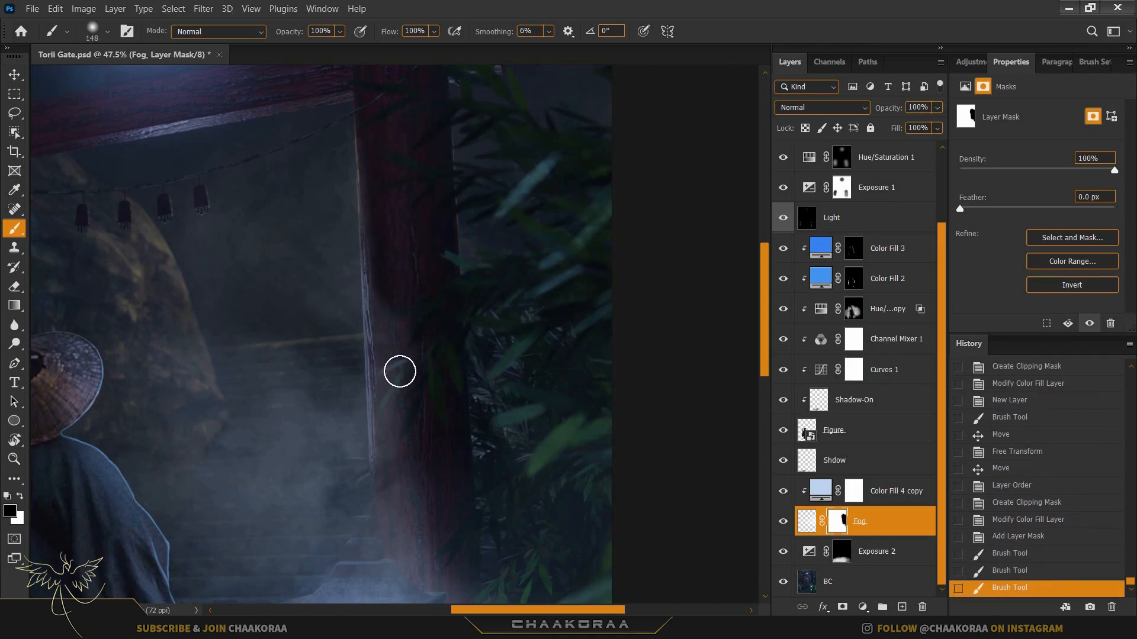
pyautogui.moveTo(385, 294); pyautogui.dragTo(390, 378)
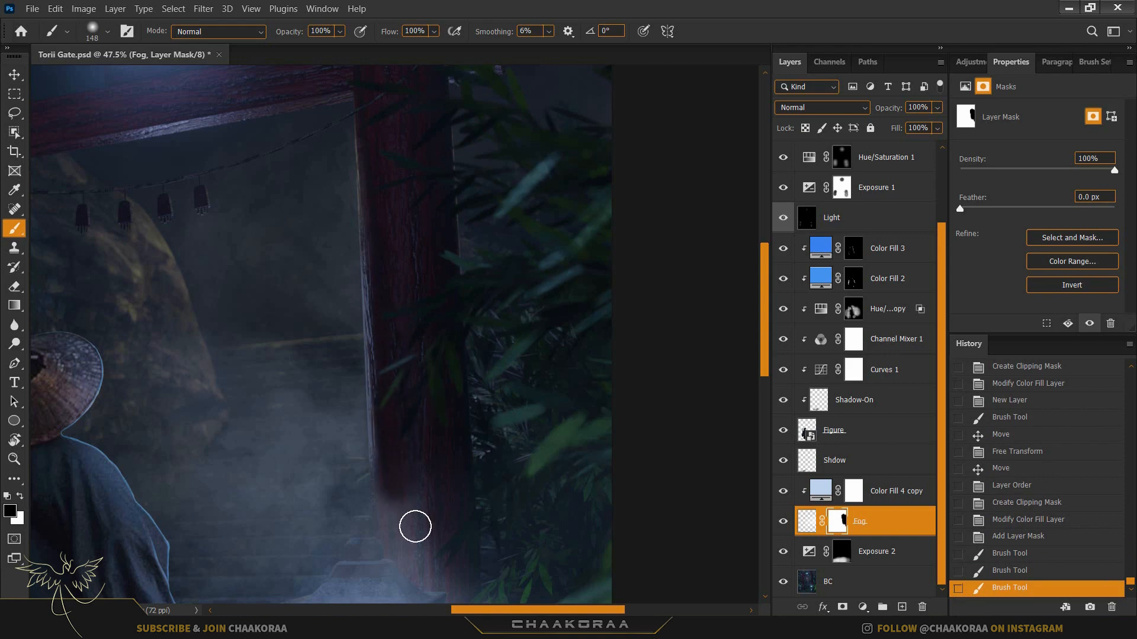
pyautogui.moveTo(414, 527)
pyautogui.mouseDown()
pyautogui.moveTo(392, 517)
pyautogui.moveTo(467, 470)
pyautogui.mouseUp()
# - Make the BC background layer active
pyautogui.moveTo(385, 406); pyautogui.dragTo(490, 521)
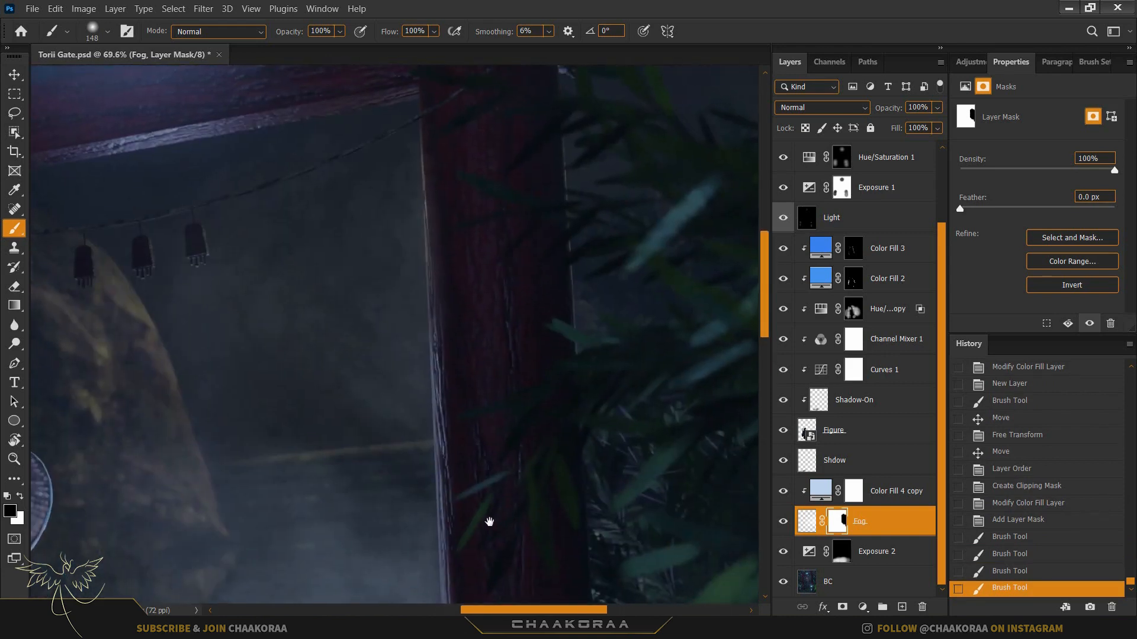
pyautogui.press('l')
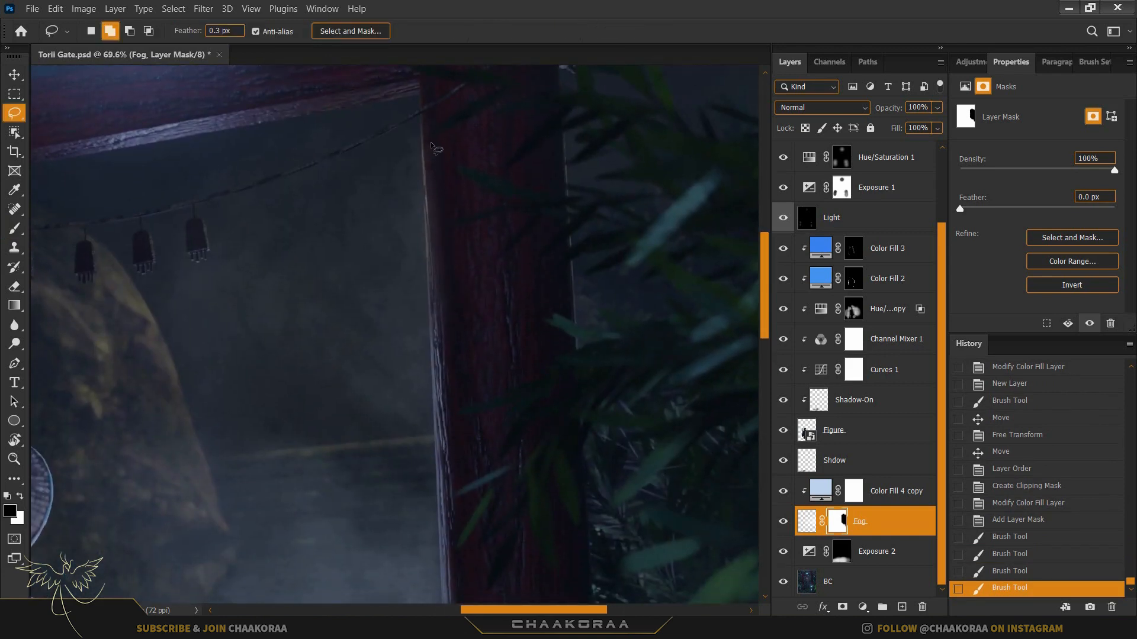
pyautogui.click(842, 586)
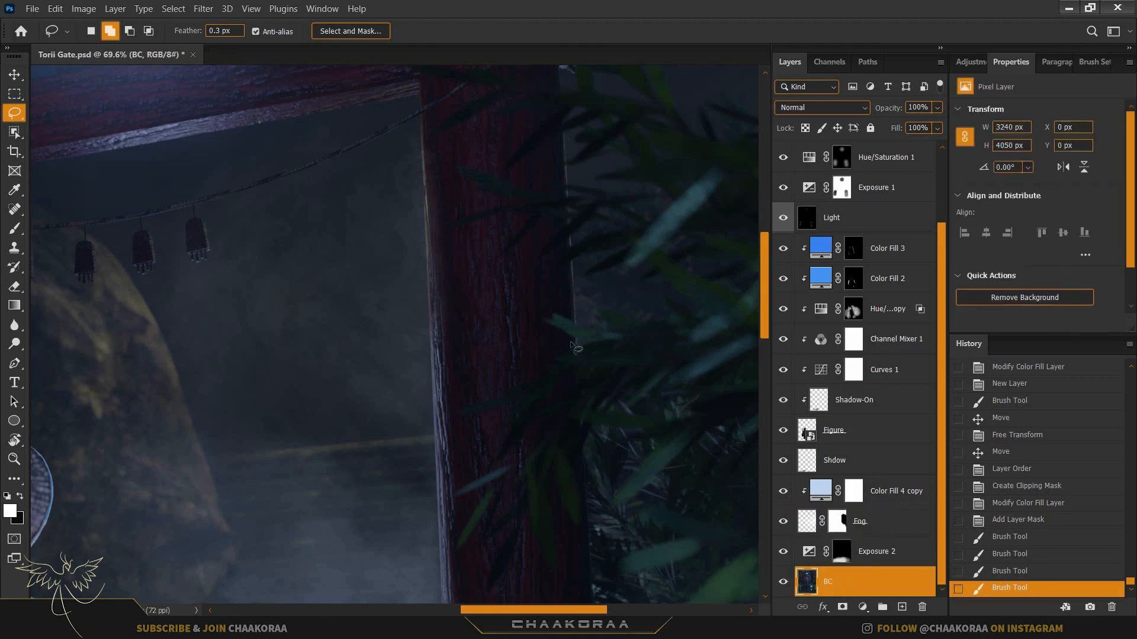
pyautogui.press('w')
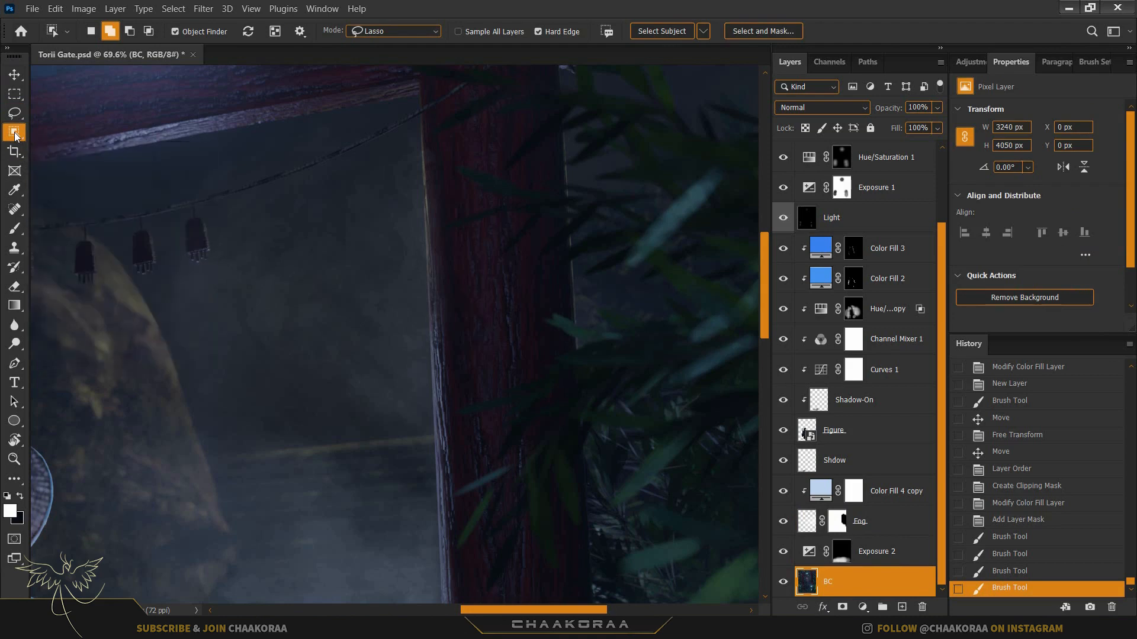
pyautogui.rightClick(14, 134)
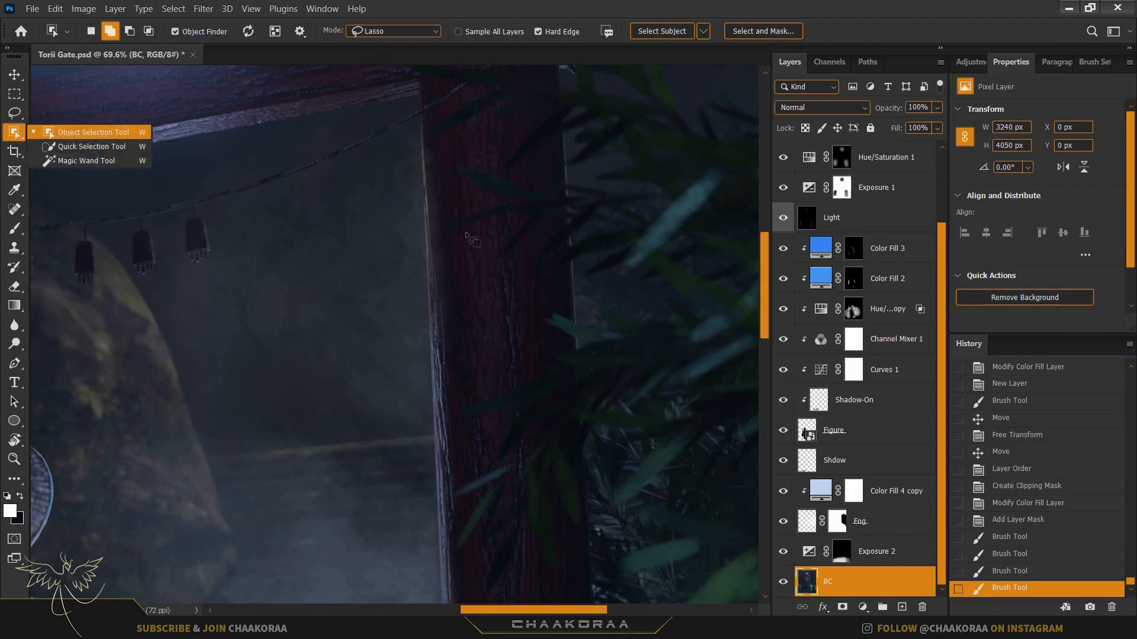
pyautogui.click(432, 187)
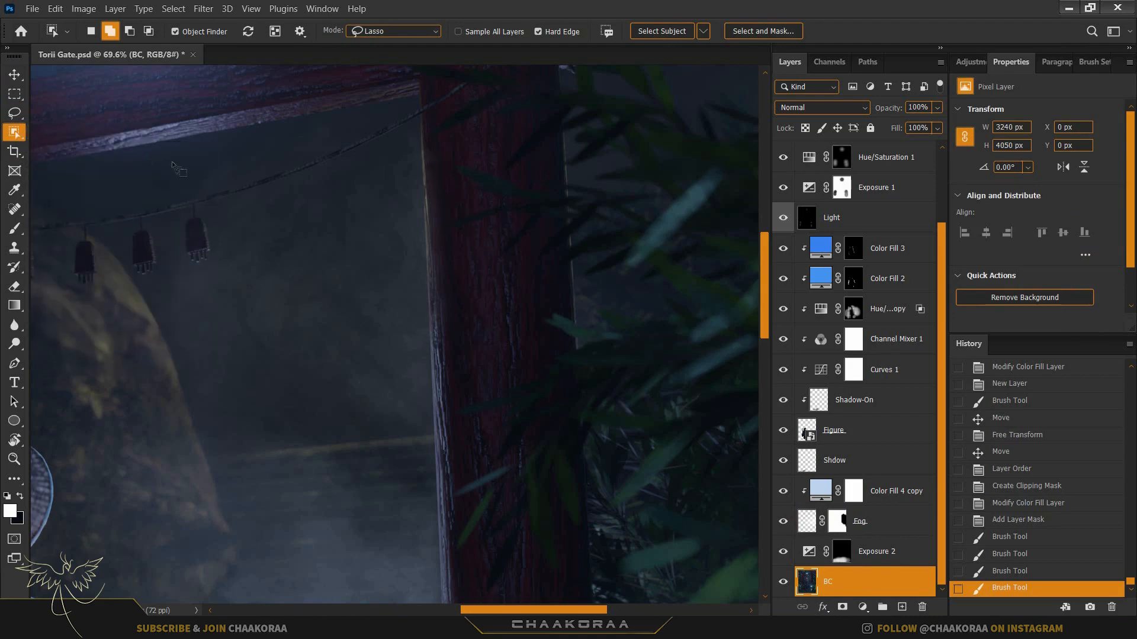
pyautogui.click(15, 113)
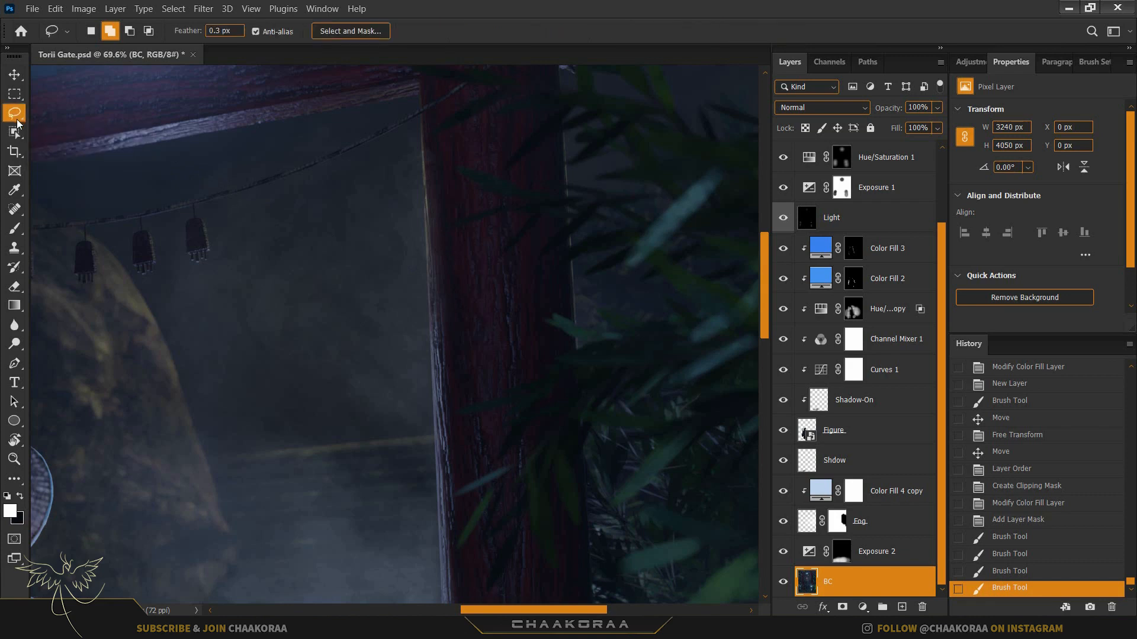
# - Start a Pen tool path at the crossbeam and trace the right pillar's inner edge down toward the stone lantern's tip
pyautogui.click(16, 365)
pyautogui.click(420, 110)
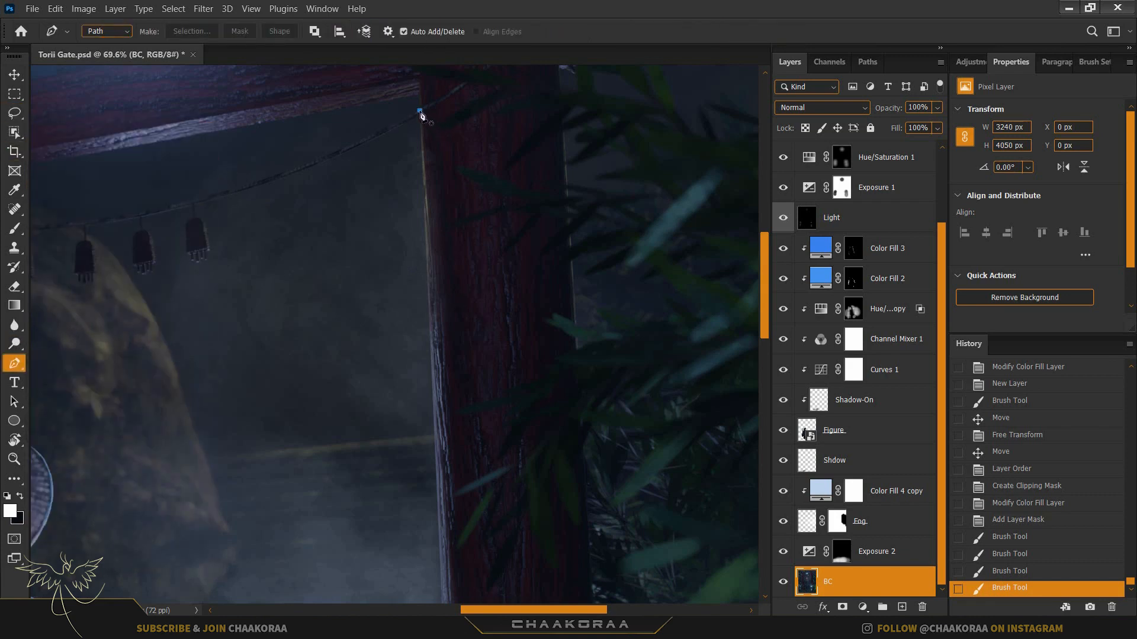
pyautogui.click(433, 356)
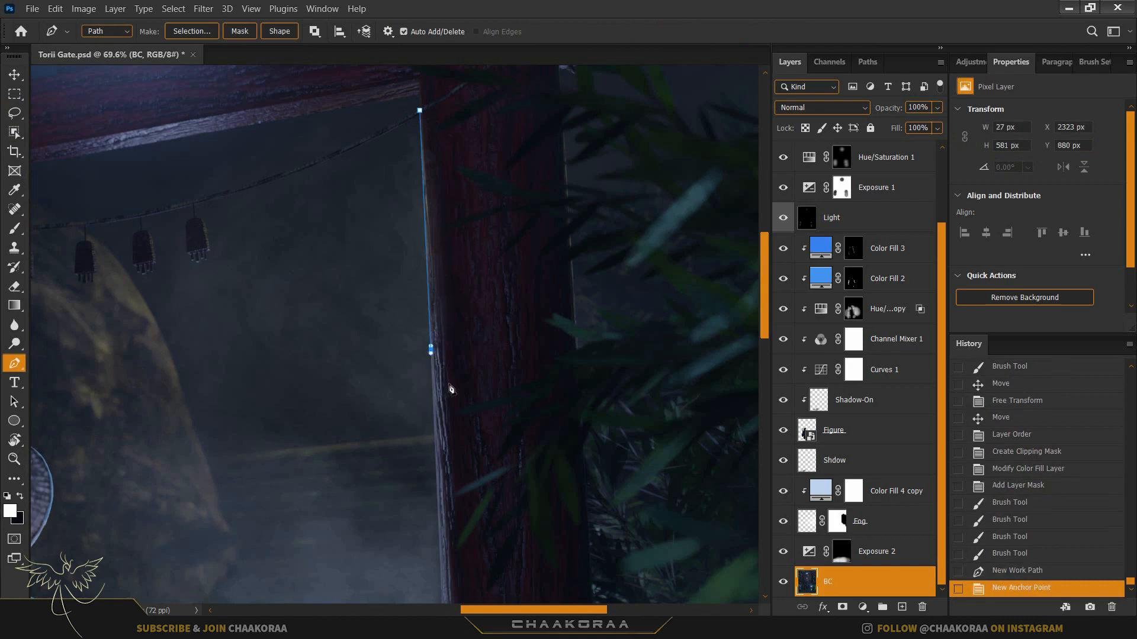
pyautogui.scroll(3, 433, 355)
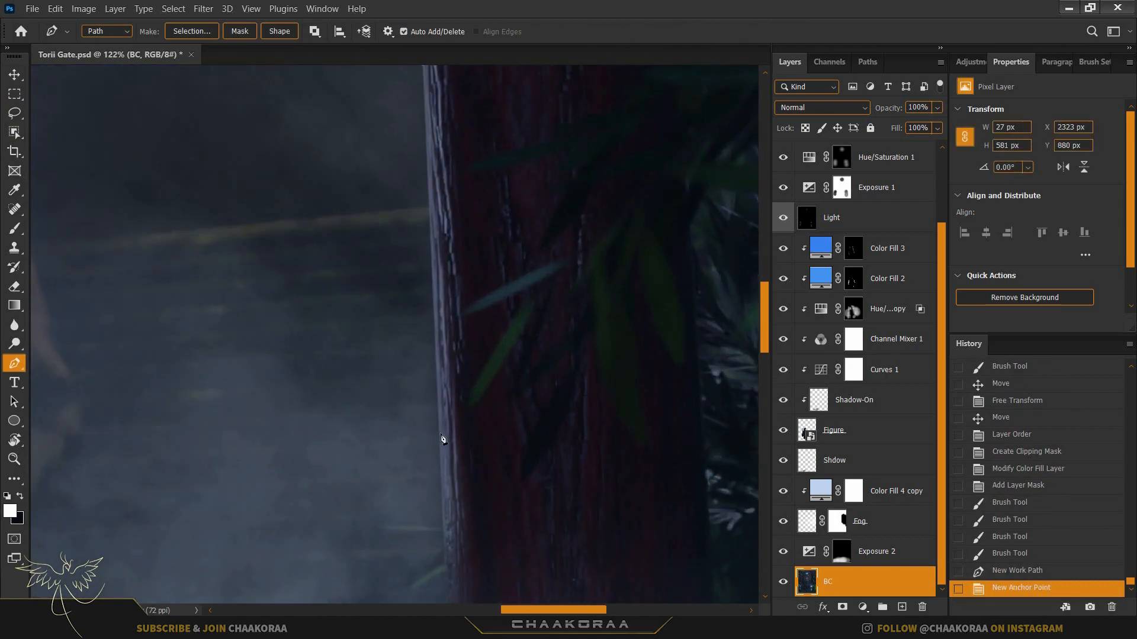
pyautogui.click(440, 441)
pyautogui.scroll(-5, 439, 441)
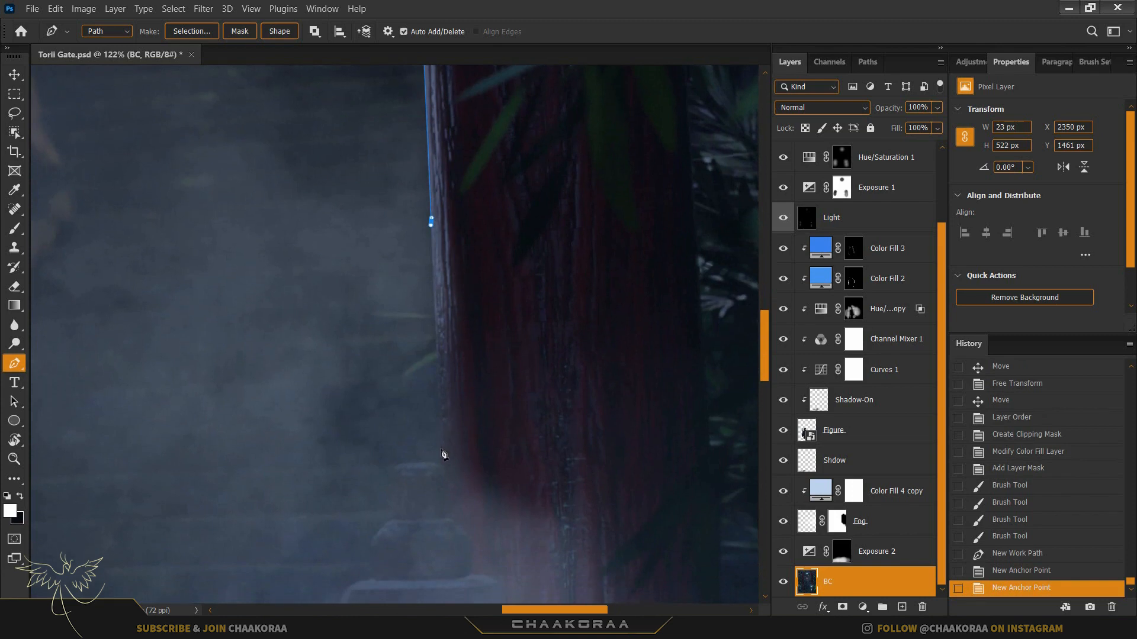
pyautogui.click(440, 456)
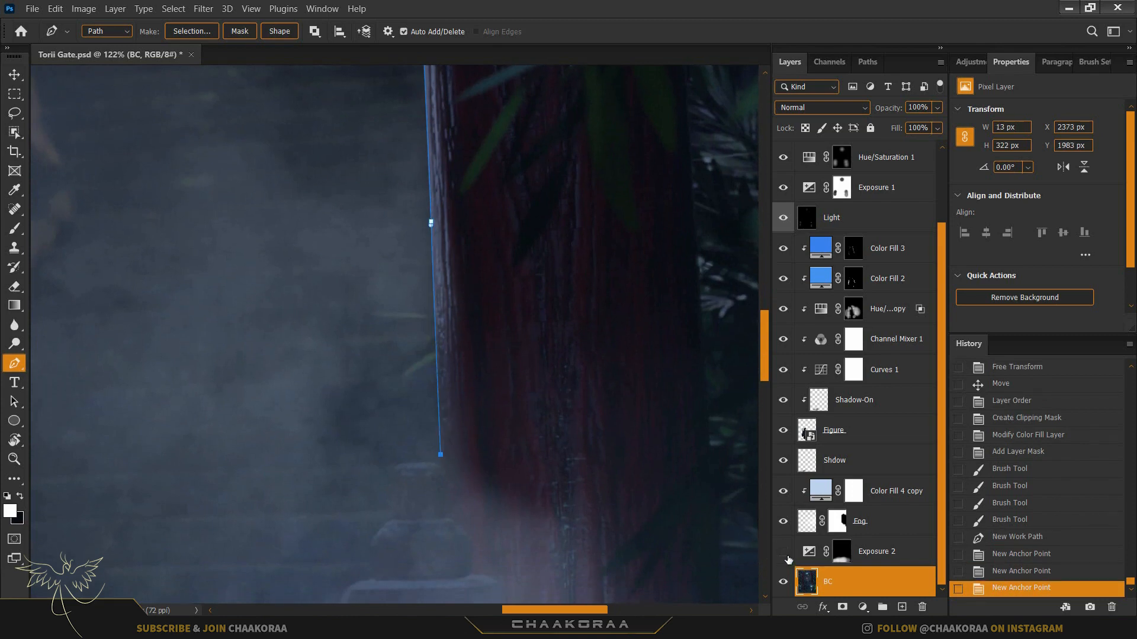
# - Hide the Exposure 2 and lower Fog layers and continue the path around the topmost knob of the right lantern
pyautogui.click(783, 552)
pyautogui.click(783, 521)
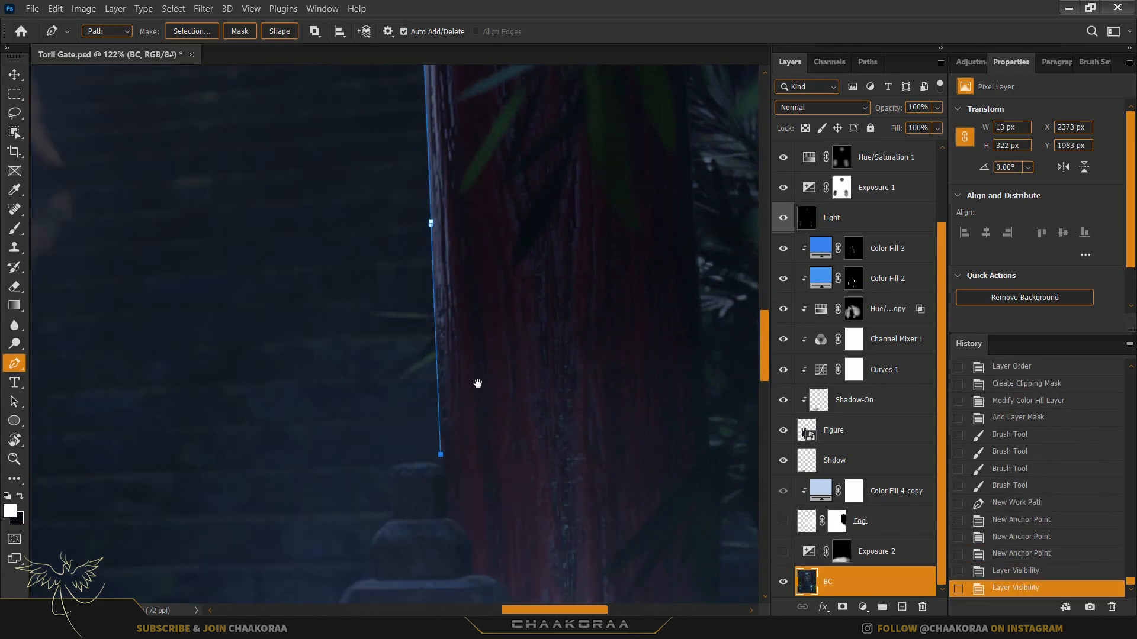
pyautogui.moveTo(477, 384); pyautogui.dragTo(518, 290)
pyautogui.scroll(6, 515, 293)
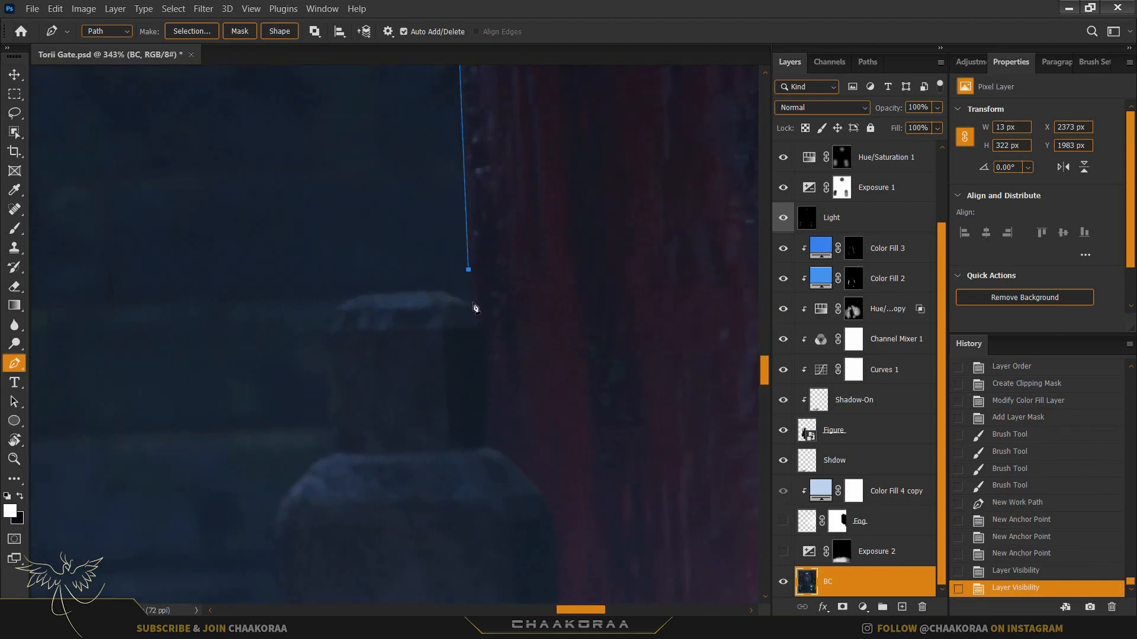
pyautogui.click(472, 308)
pyautogui.moveTo(452, 298); pyautogui.dragTo(451, 294)
pyautogui.moveTo(420, 292); pyautogui.dragTo(357, 295)
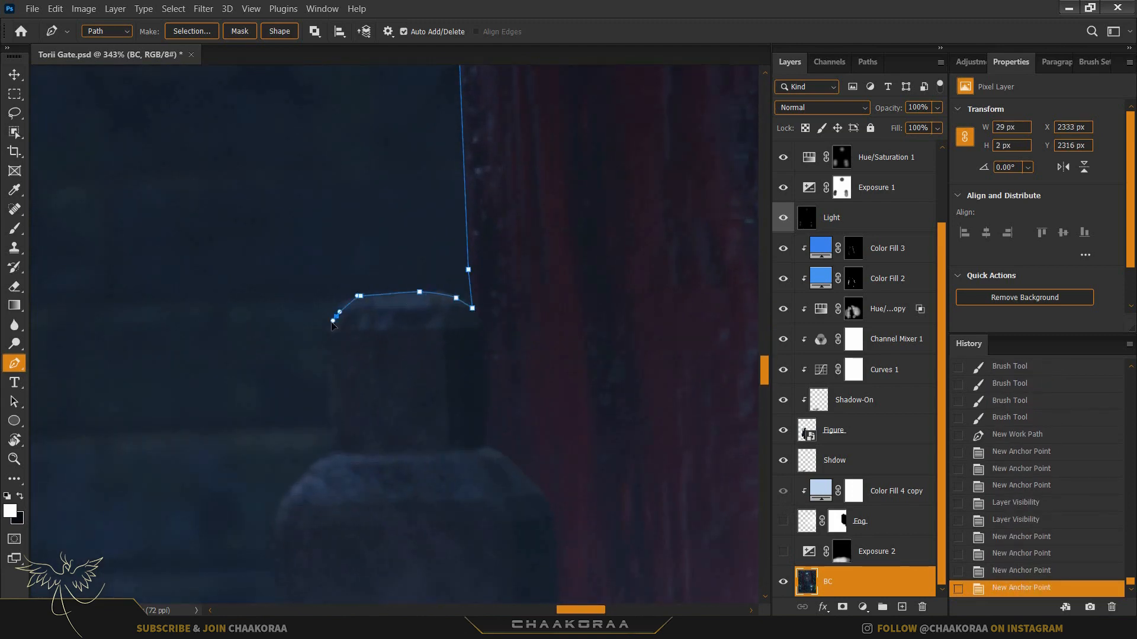
pyautogui.click(332, 323)
pyautogui.click(330, 450)
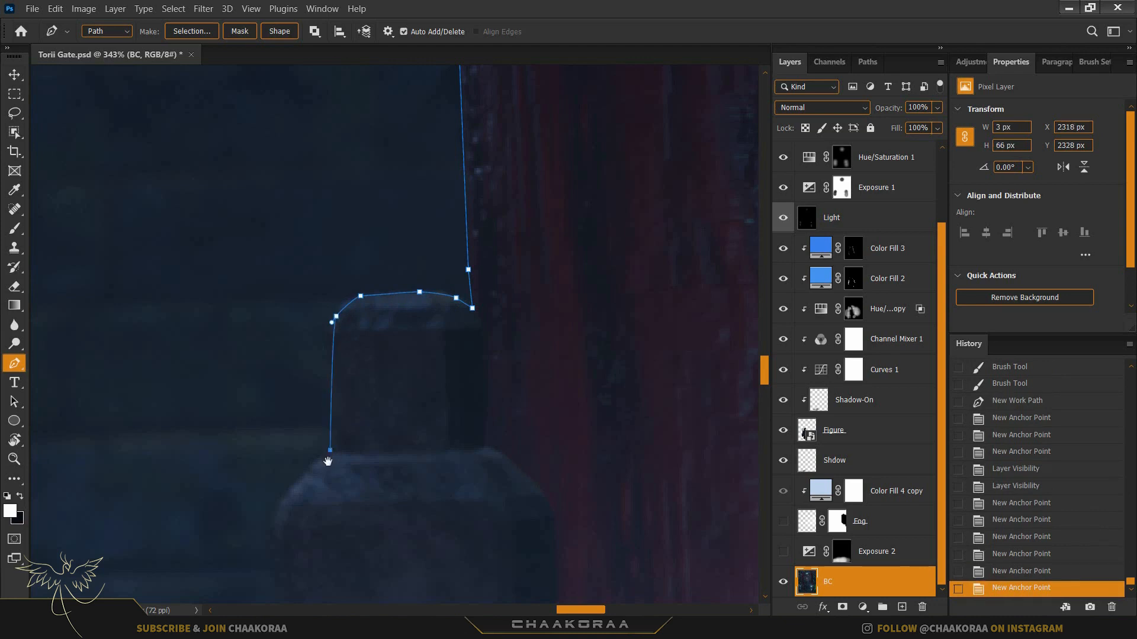
# - Extend the path around the rounded second tier beneath the lantern's knob, down to the roof
pyautogui.moveTo(302, 411); pyautogui.dragTo(398, 251)
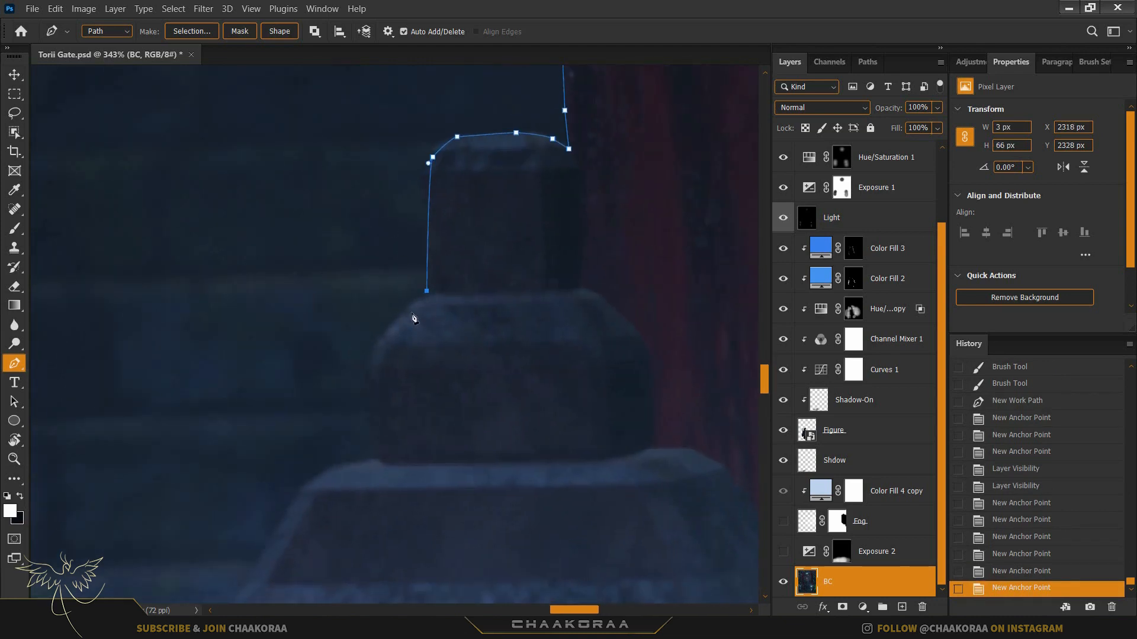
pyautogui.moveTo(398, 318); pyautogui.dragTo(394, 322)
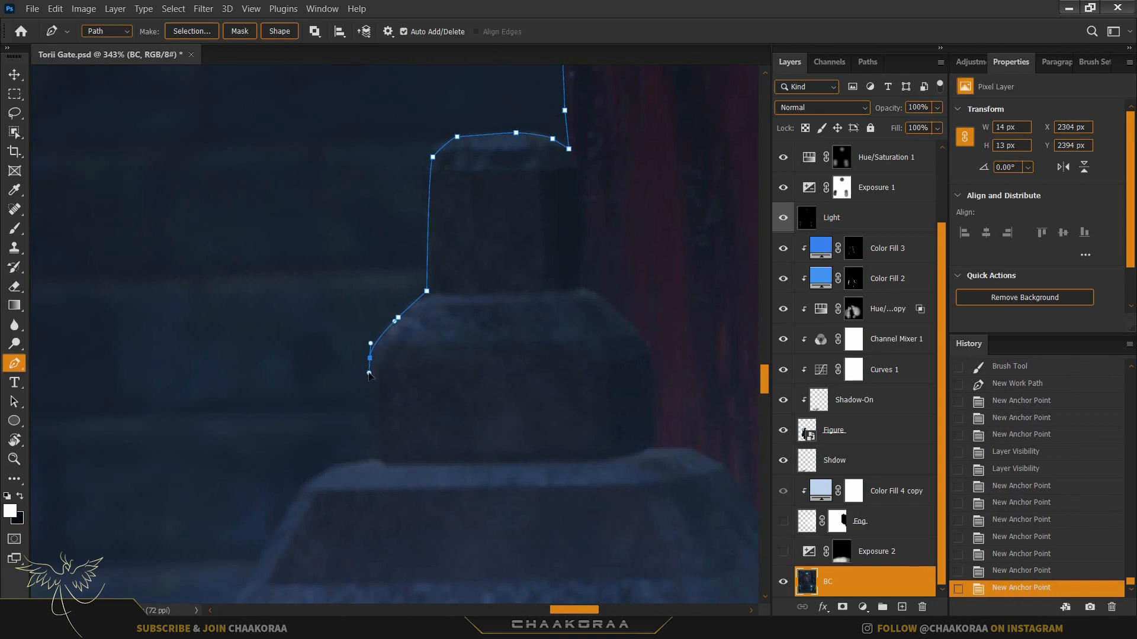
pyautogui.click(368, 374)
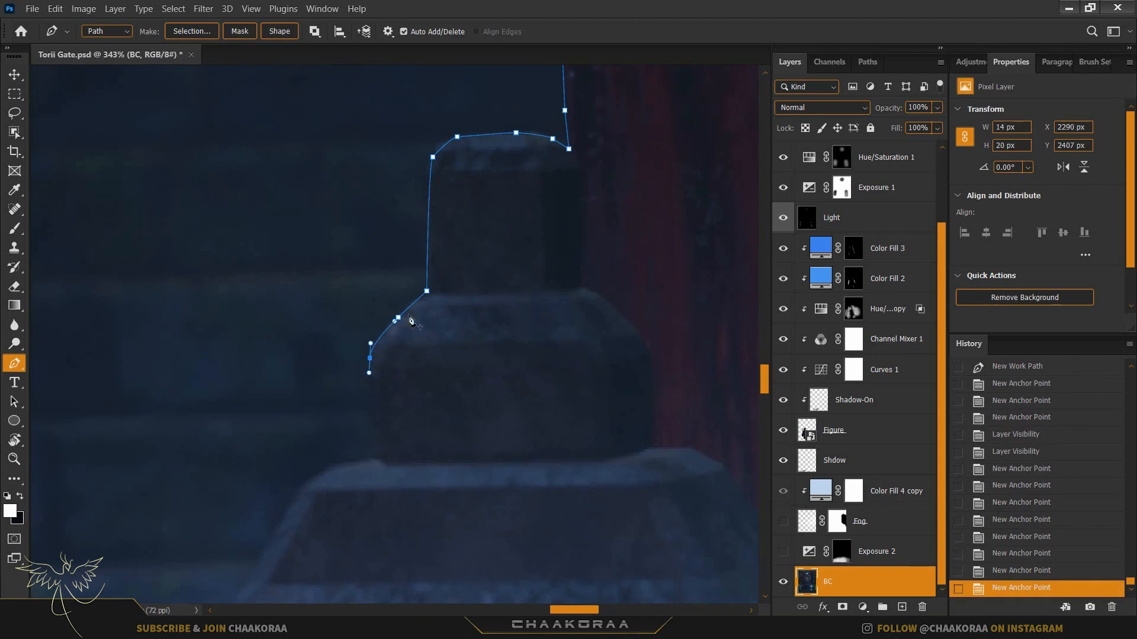
pyautogui.click(373, 457)
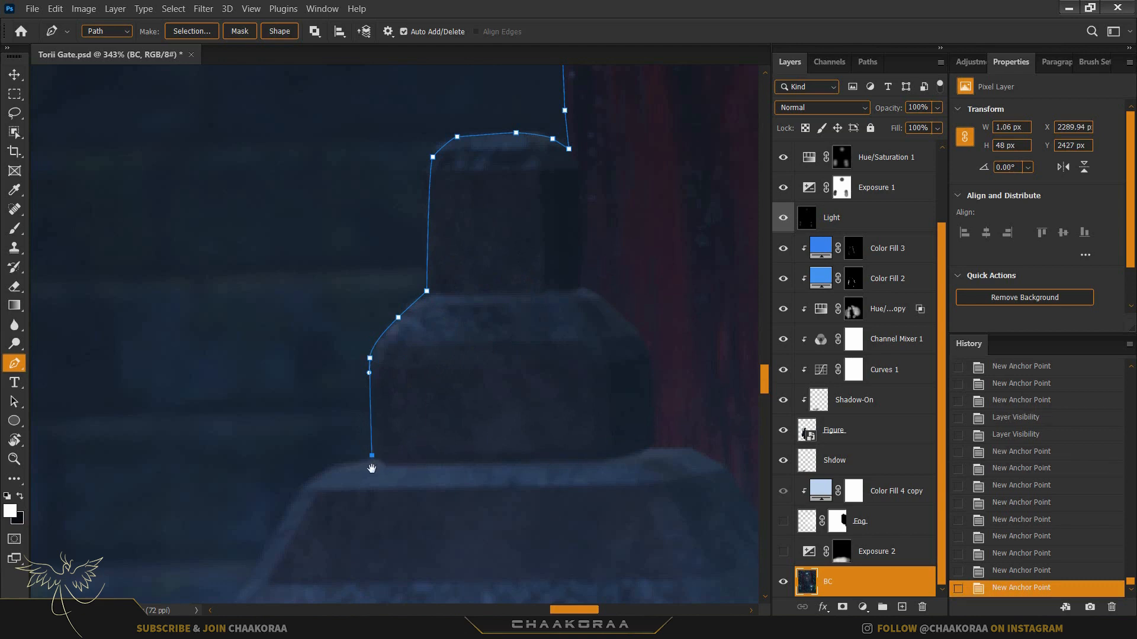
# - Trace the lantern roof's sloping outline out to the eave tip and around its corner with anchor points
pyautogui.moveTo(375, 462); pyautogui.dragTo(586, 300)
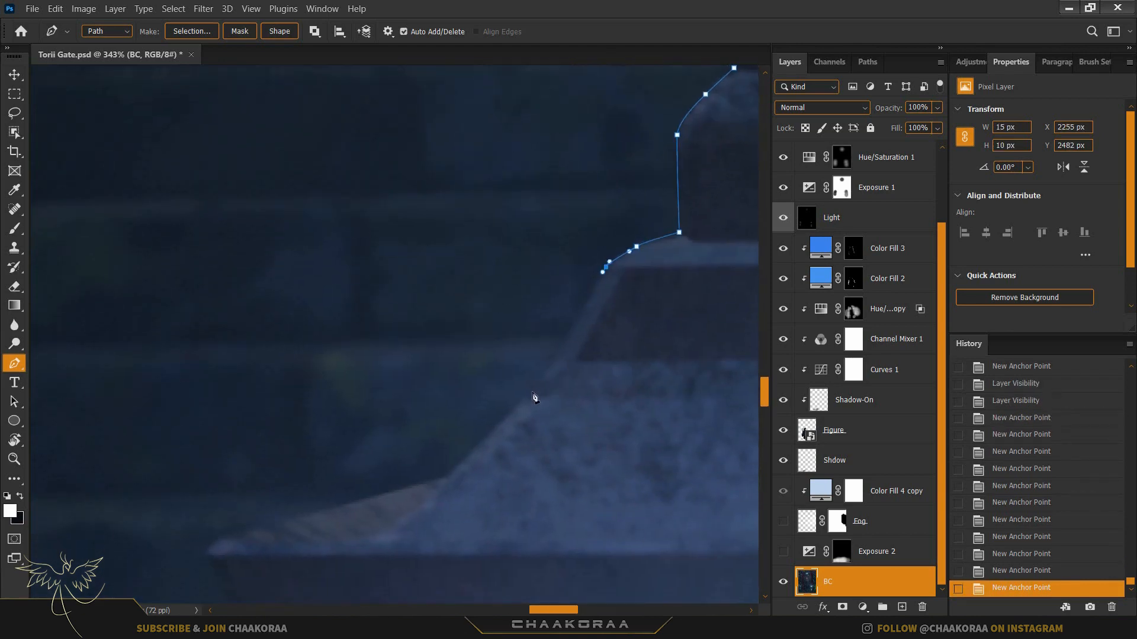
pyautogui.moveTo(528, 395); pyautogui.dragTo(520, 402)
pyautogui.moveTo(452, 474); pyautogui.dragTo(593, 294)
pyautogui.moveTo(427, 340); pyautogui.dragTo(423, 367)
pyautogui.click(460, 447)
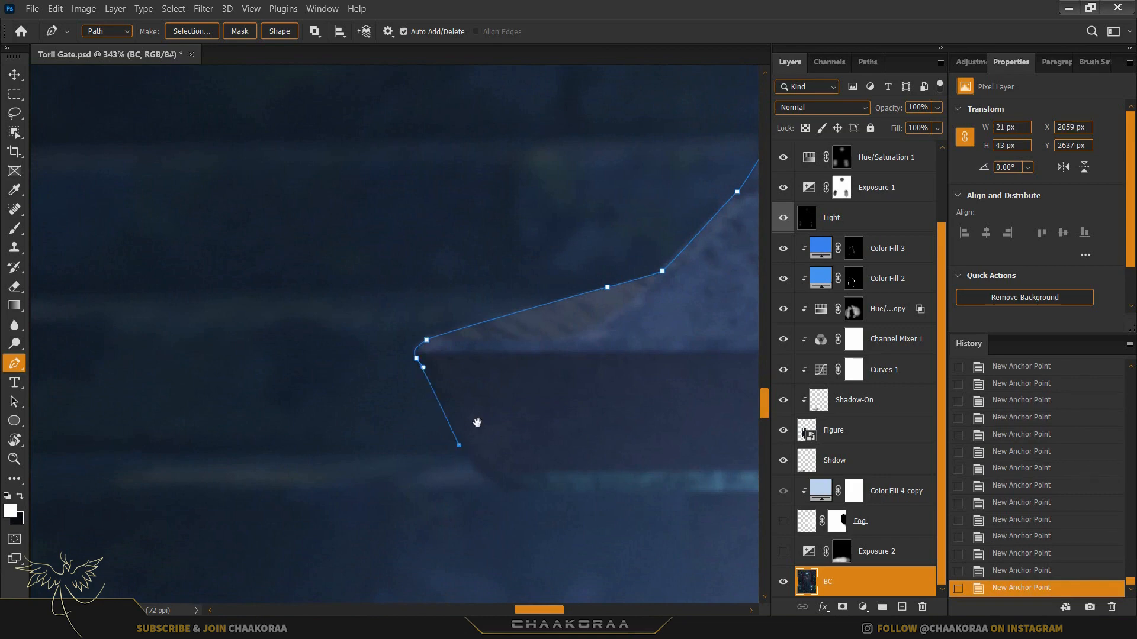
# - Continue the path around the lower corner of the right lantern's roof and along the eave's underside toward the lamp housing
pyautogui.moveTo(453, 478); pyautogui.dragTo(561, 214)
pyautogui.scroll(-5, 538, 225)
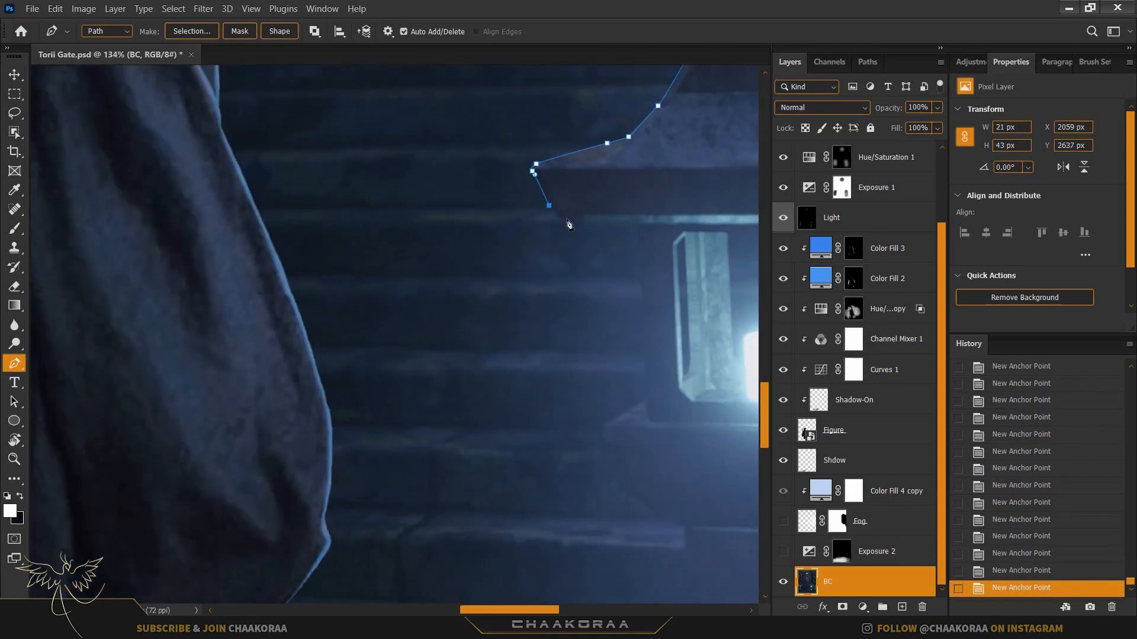
pyautogui.scroll(5, 567, 224)
pyautogui.click(600, 231)
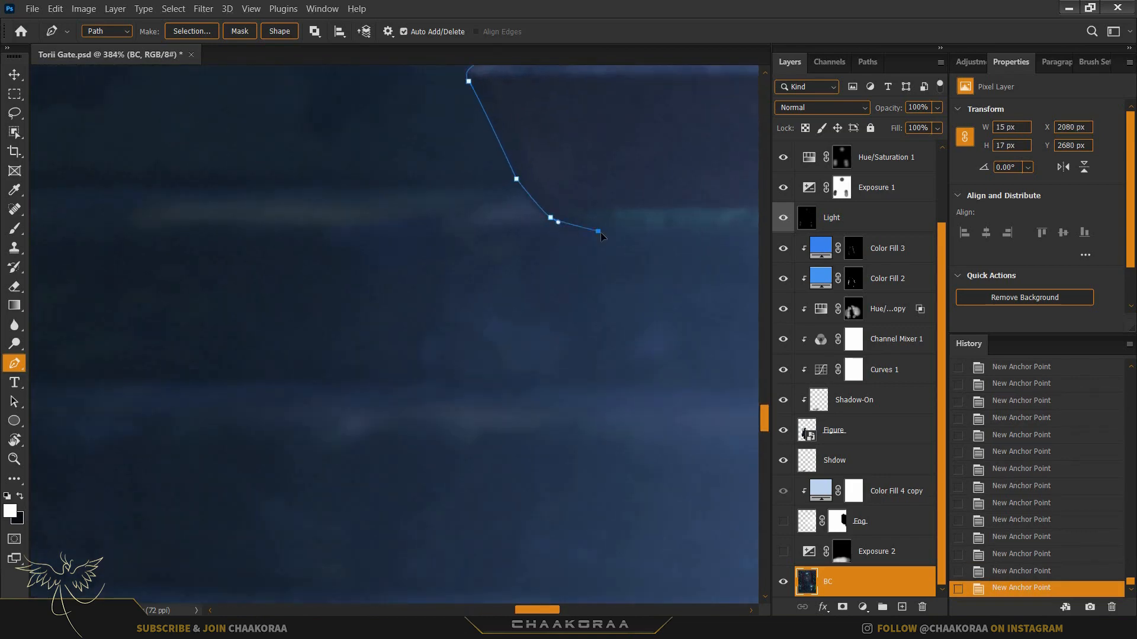
pyautogui.hscroll(5, 437, 252)
pyautogui.click(440, 239)
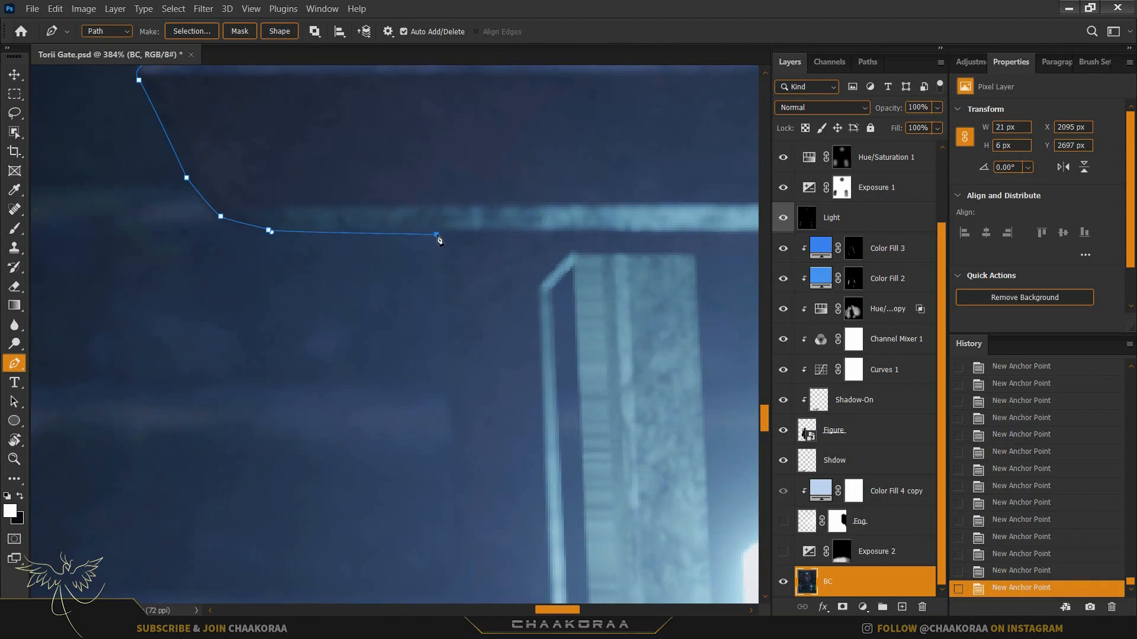
# - Extend the path straight down beside the lamp housing to its base, and briefly toggle the lower Fog layer to check the outline
pyautogui.scroll(-3, 455, 457)
pyautogui.hscroll(-1, 454, 457)
pyautogui.click(516, 526)
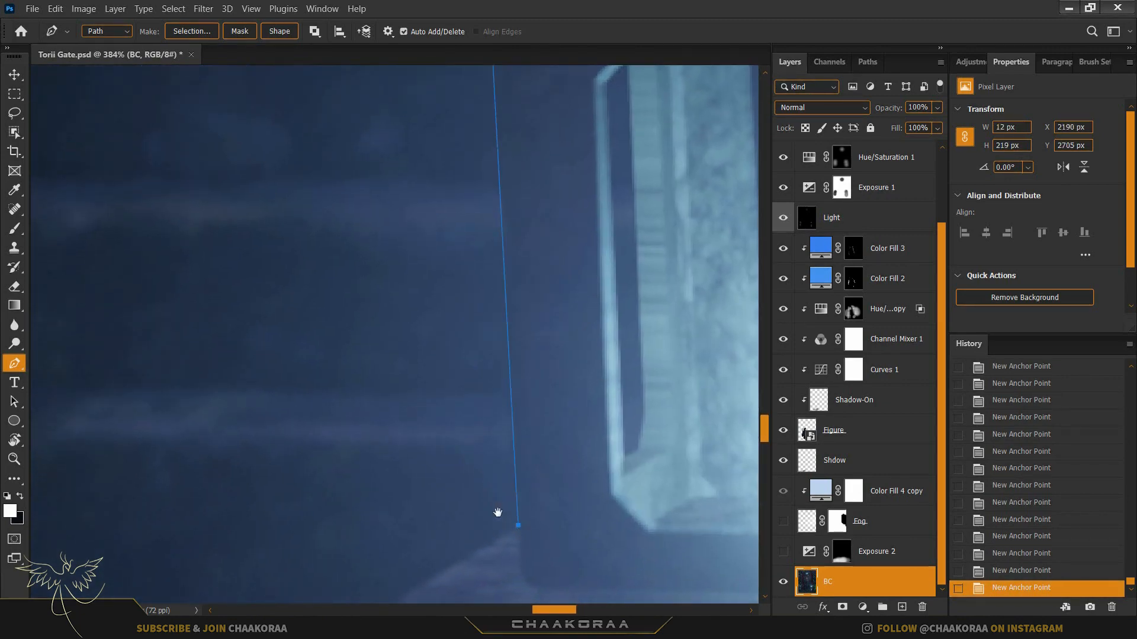
pyautogui.moveTo(516, 526); pyautogui.dragTo(602, 199)
pyautogui.scroll(-10, 566, 332)
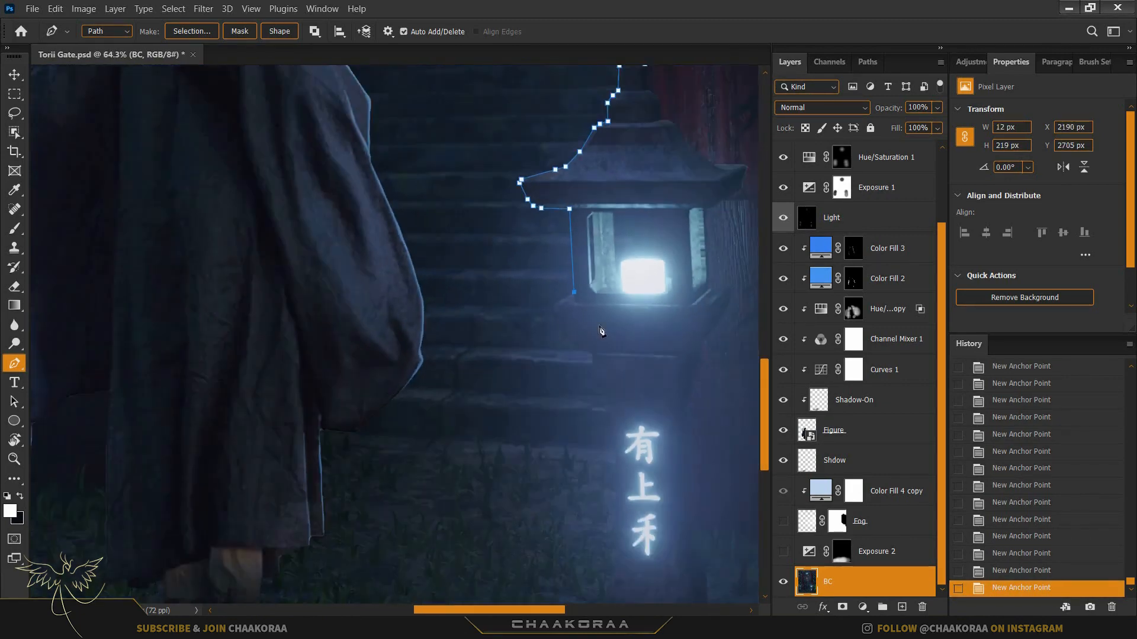
pyautogui.click(784, 520)
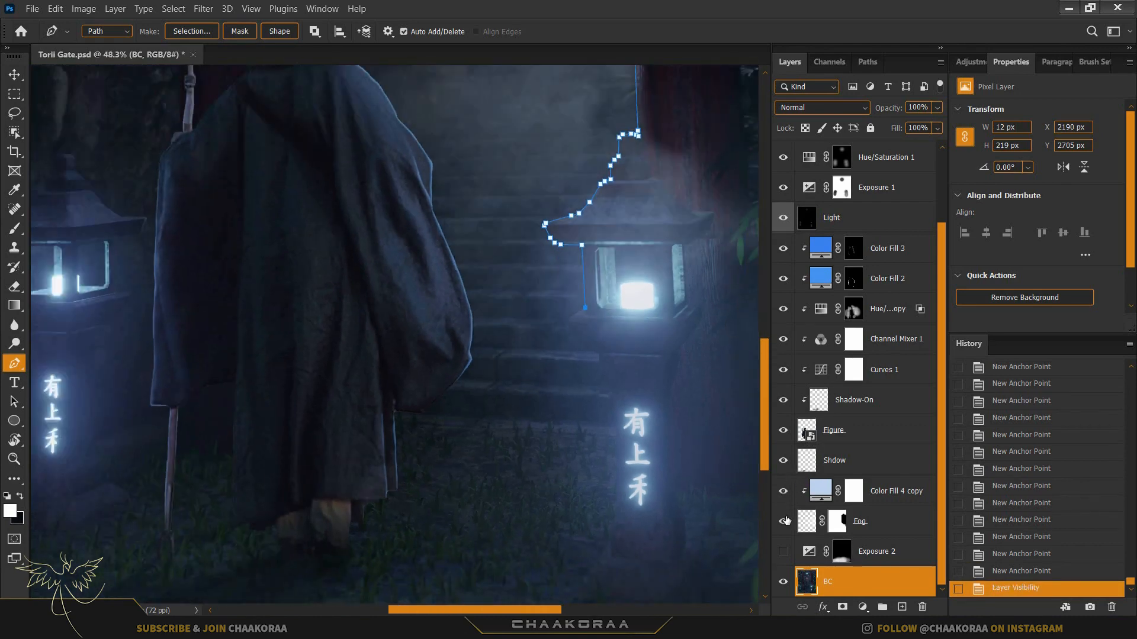
pyautogui.click(783, 521)
# - Trace the projecting ledge beneath the lamp housing with curved anchor points, in to the top of the lantern's post
pyautogui.scroll(5, 592, 302)
pyautogui.scroll(2, 579, 341)
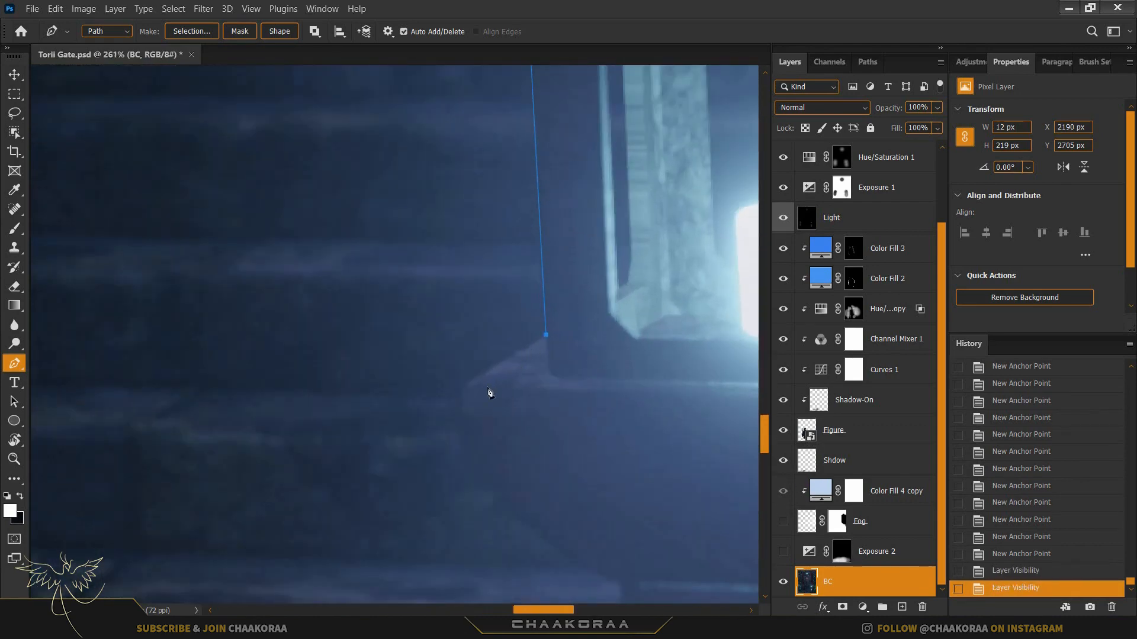
pyautogui.moveTo(467, 386); pyautogui.dragTo(463, 389)
pyautogui.moveTo(497, 474); pyautogui.dragTo(447, 283)
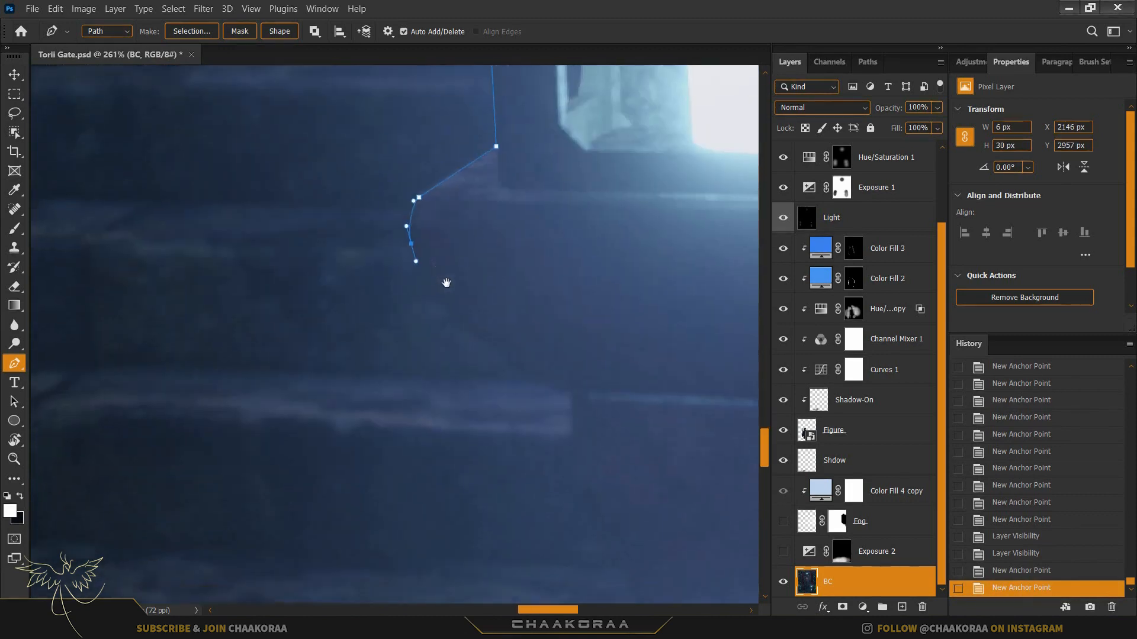
pyautogui.moveTo(472, 329); pyautogui.dragTo(480, 334)
pyautogui.moveTo(553, 389); pyautogui.dragTo(561, 389)
pyautogui.click(570, 393)
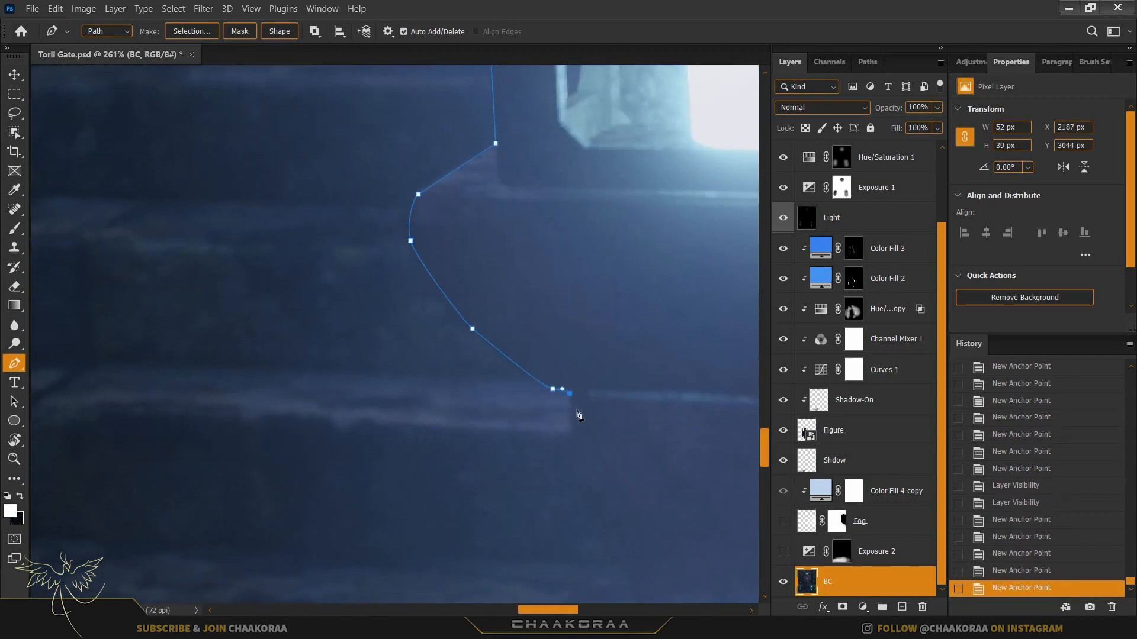
# - Carry the path down the neck under the ledge and along its inward curve to the post, undoing one misplaced anchor point
pyautogui.moveTo(572, 447); pyautogui.dragTo(549, 241)
pyautogui.click(549, 266)
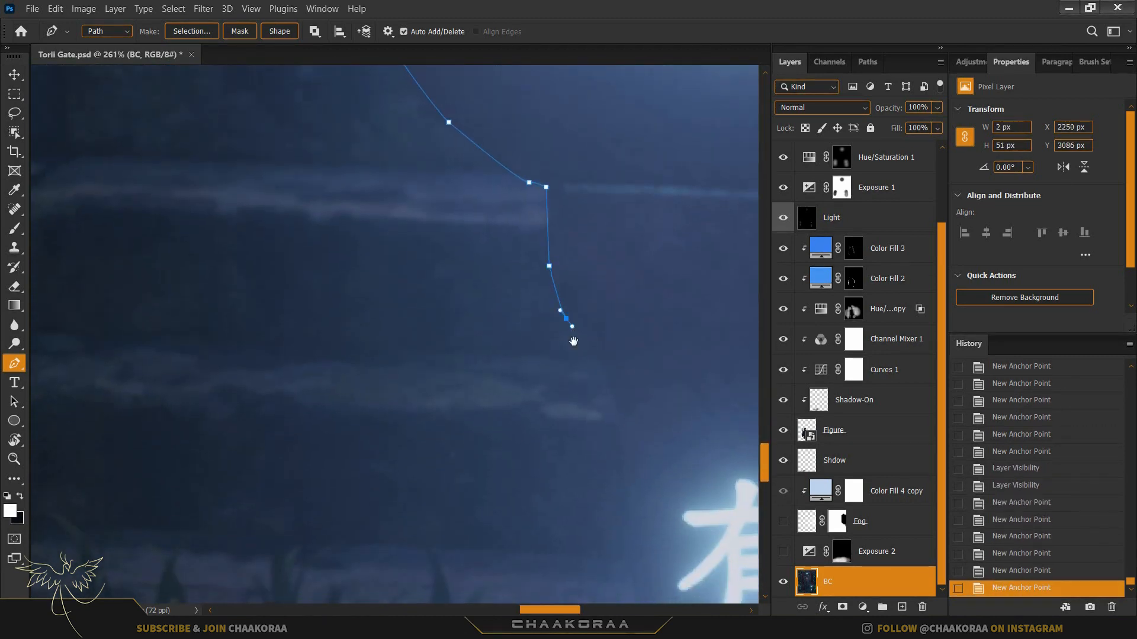
pyautogui.moveTo(573, 342); pyautogui.dragTo(553, 239)
pyautogui.moveTo(594, 289); pyautogui.dragTo(565, 240)
pyautogui.hotkey('ctrl', 'z')
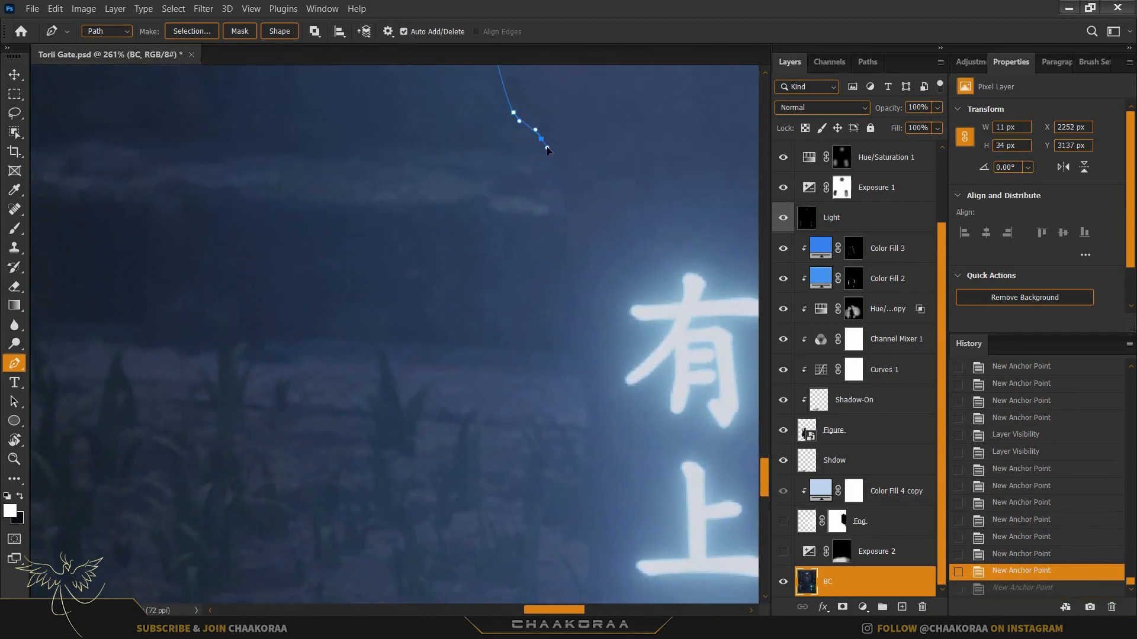
pyautogui.moveTo(563, 196); pyautogui.dragTo(564, 203)
pyautogui.moveTo(573, 261); pyautogui.dragTo(575, 265)
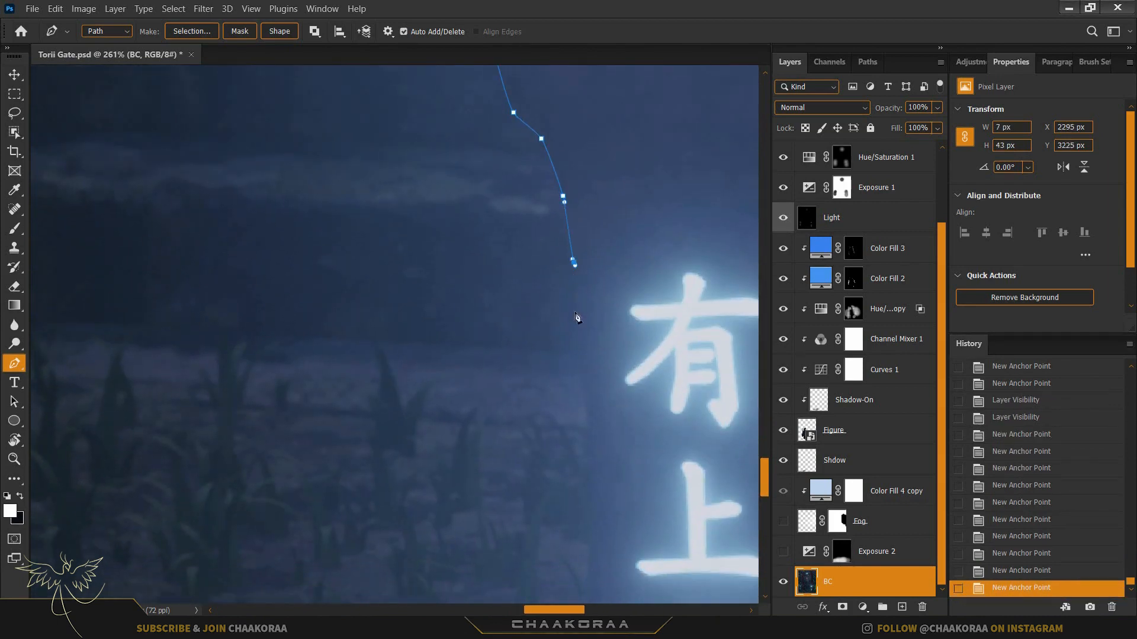
# - Extend the path down the post's edge beside the glowing characters, ending level with the lowest one
pyautogui.moveTo(581, 359); pyautogui.dragTo(581, 360)
pyautogui.moveTo(580, 360); pyautogui.dragTo(563, 148)
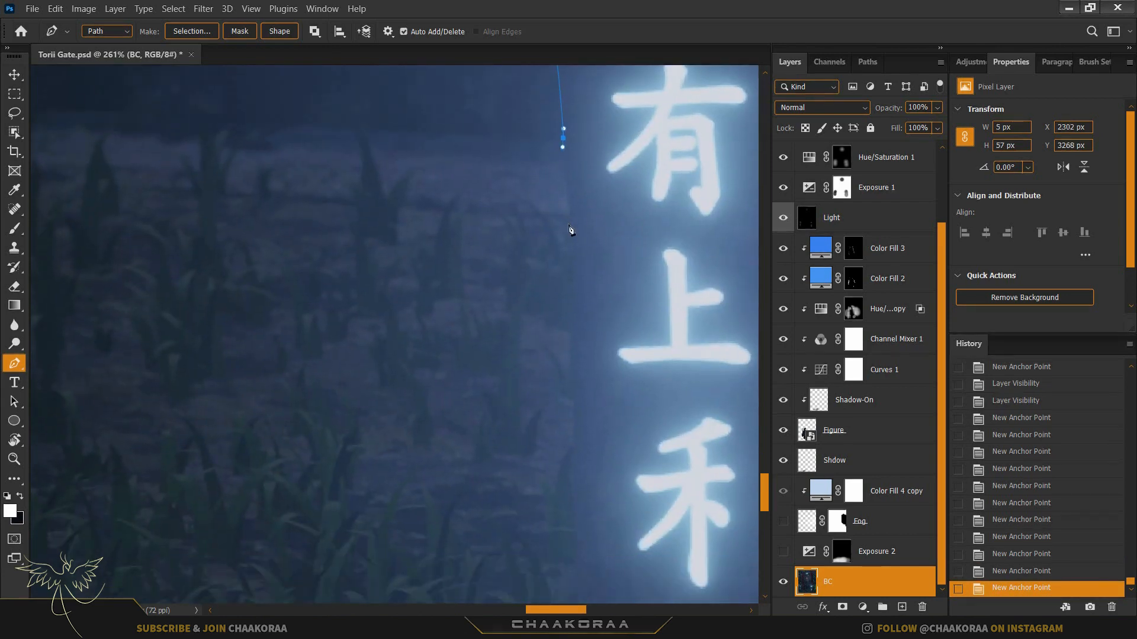
pyautogui.moveTo(569, 241); pyautogui.dragTo(568, 241)
pyautogui.scroll(-3, 569, 241)
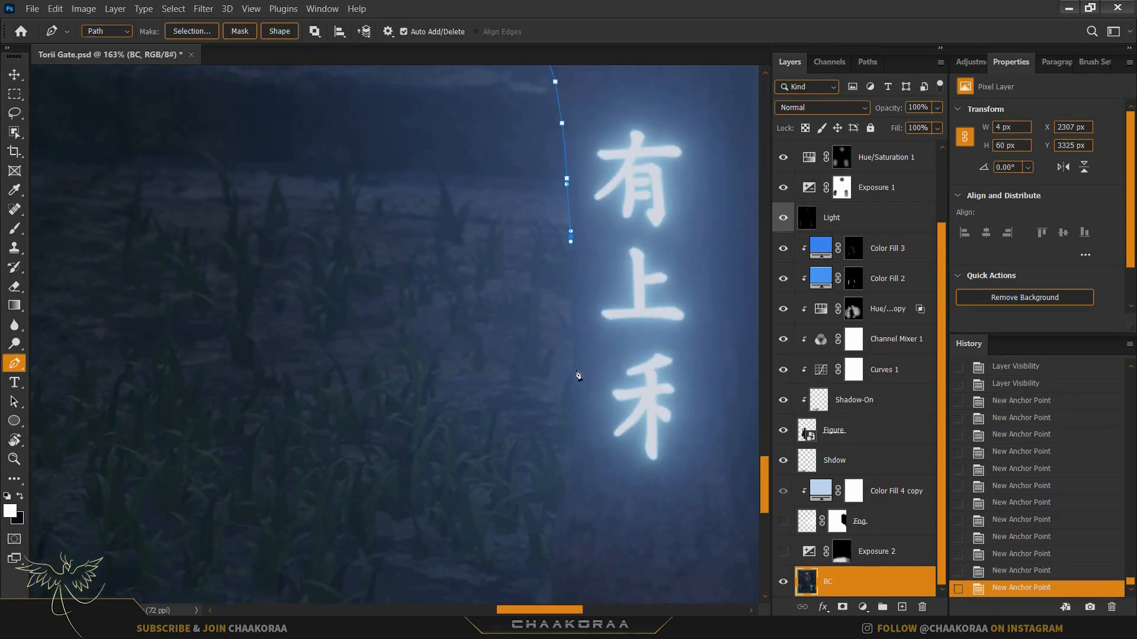
pyautogui.moveTo(574, 373); pyautogui.dragTo(574, 373)
pyautogui.scroll(-5, 579, 463)
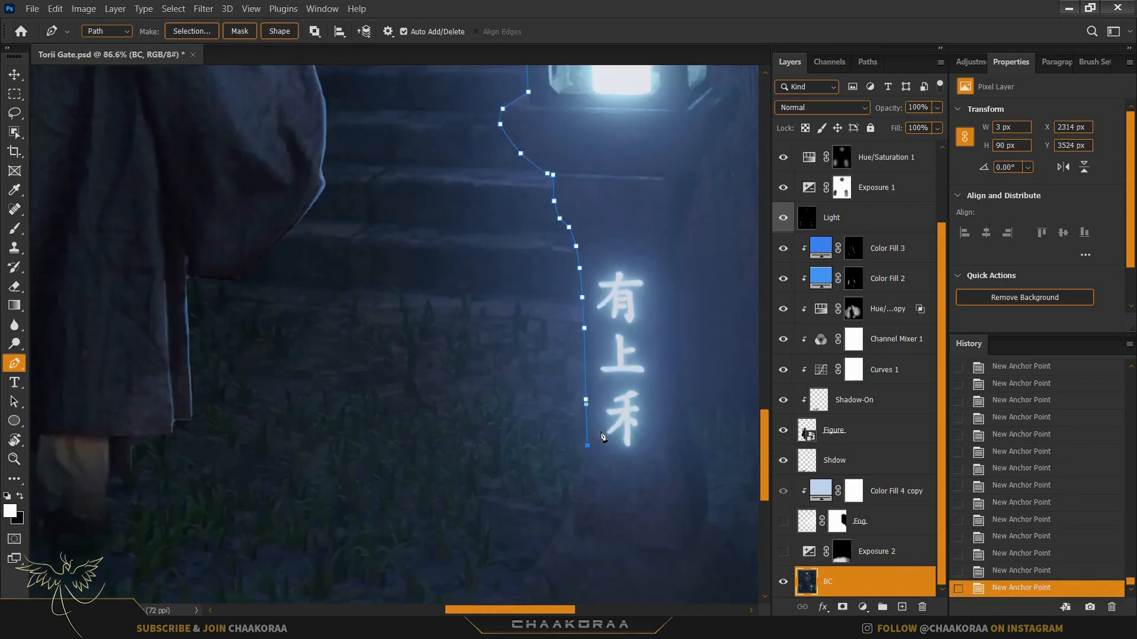
# - Route the path across the post and loosely up through the foliage behind the right pillar, and convert it to a selection
pyautogui.click(697, 457)
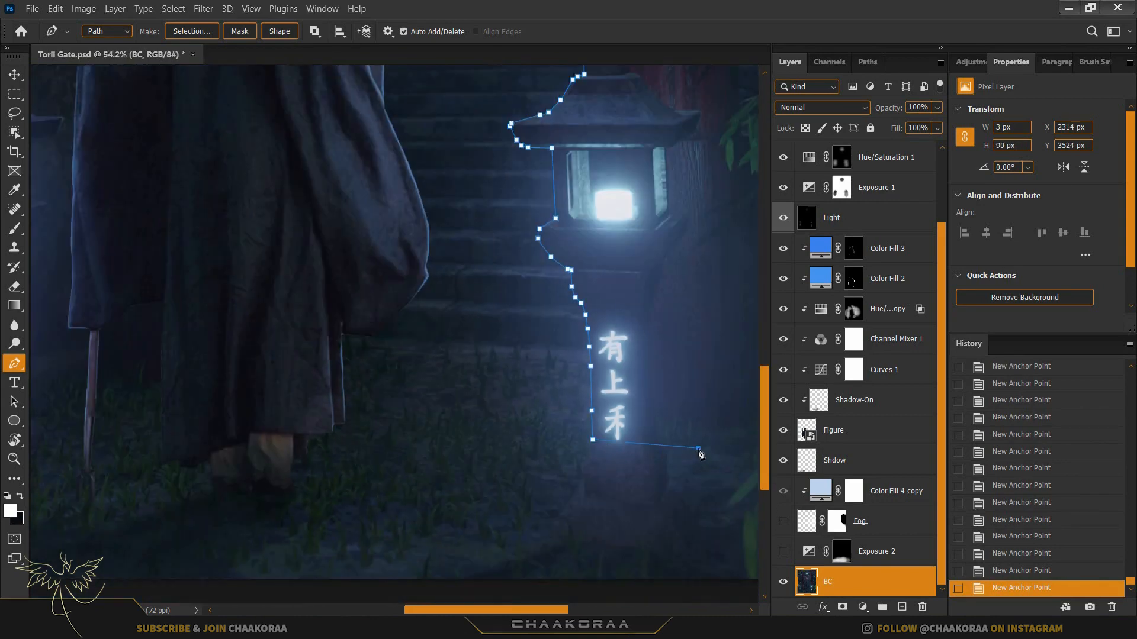
pyautogui.click(734, 217)
pyautogui.moveTo(735, 216); pyautogui.dragTo(670, 431)
pyautogui.click(673, 254)
pyautogui.moveTo(693, 222); pyautogui.dragTo(601, 561)
pyautogui.click(629, 305)
pyautogui.click(571, 193)
pyautogui.click(542, 127)
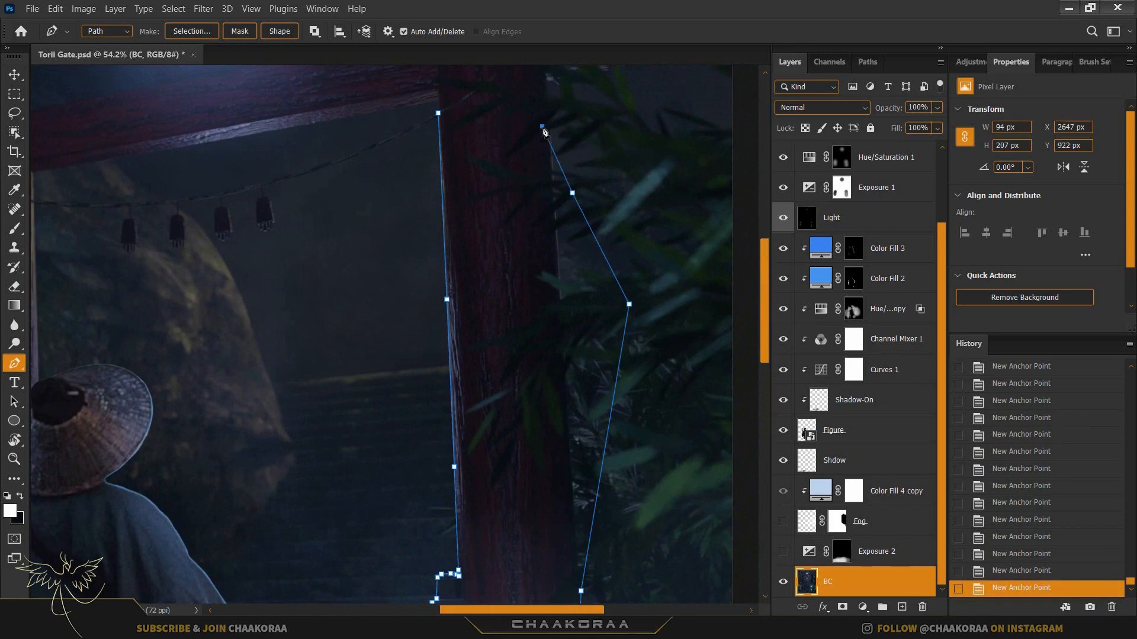
pyautogui.hotkey('ctrl', 'Return')
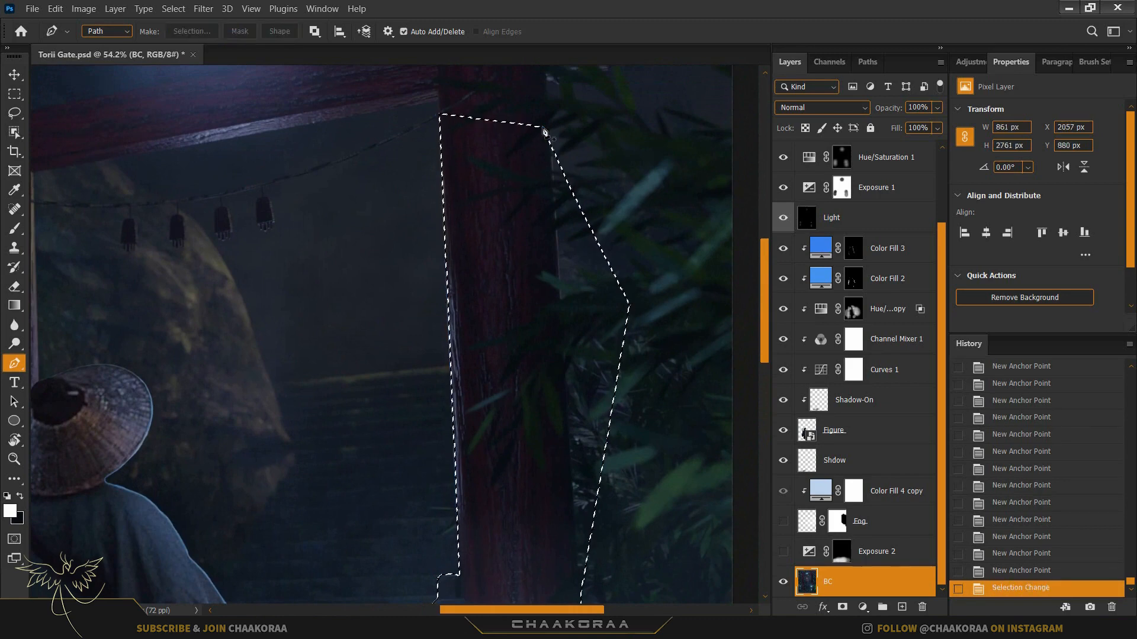
# - Show the lower Fog and Exposure 2 layers again and target the Fog layer's mask
pyautogui.scroll(-5, 513, 258)
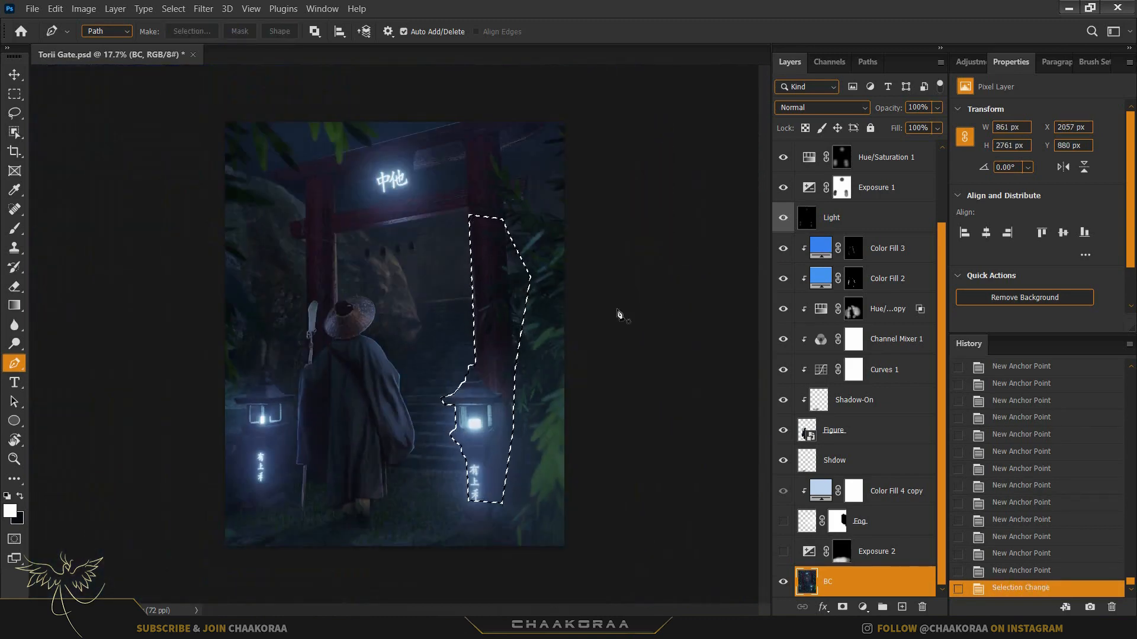
pyautogui.click(783, 521)
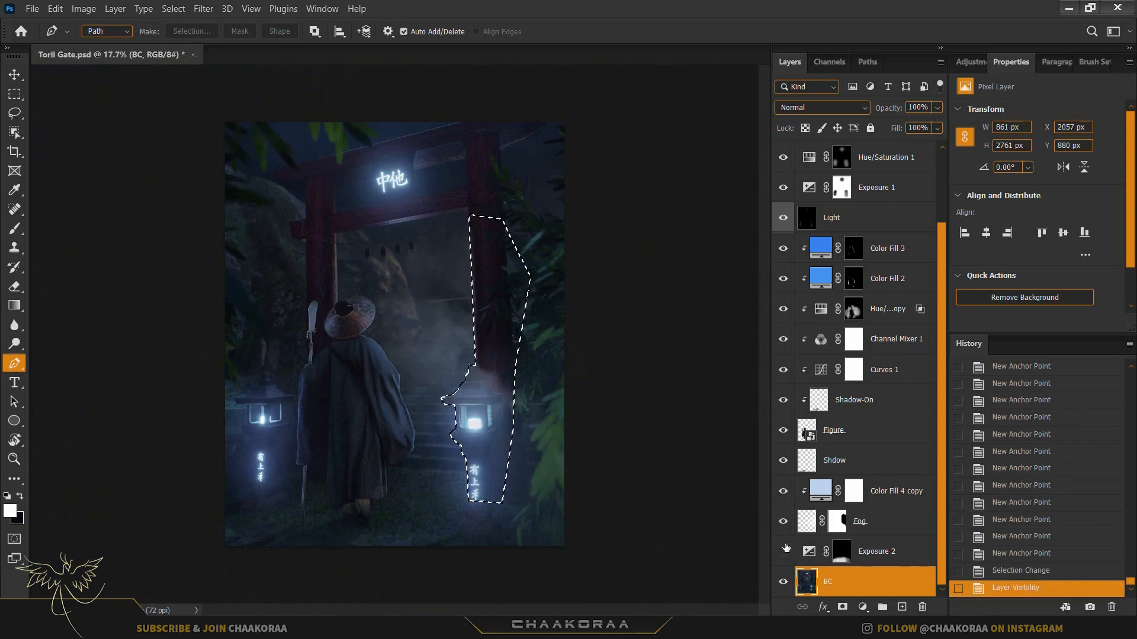
pyautogui.click(784, 551)
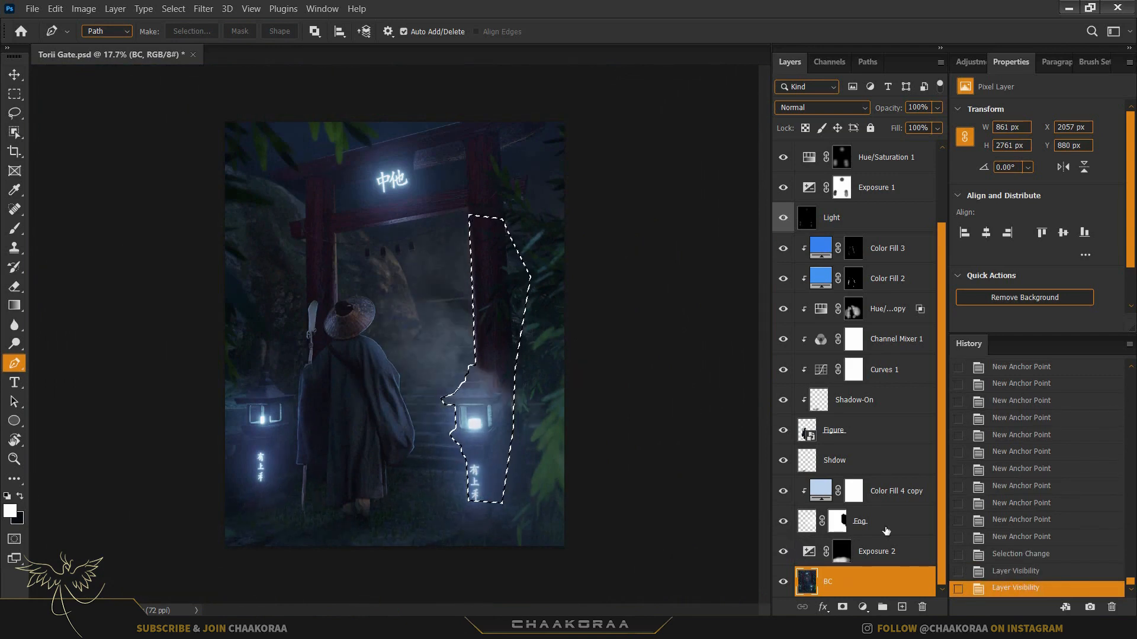
pyautogui.click(838, 528)
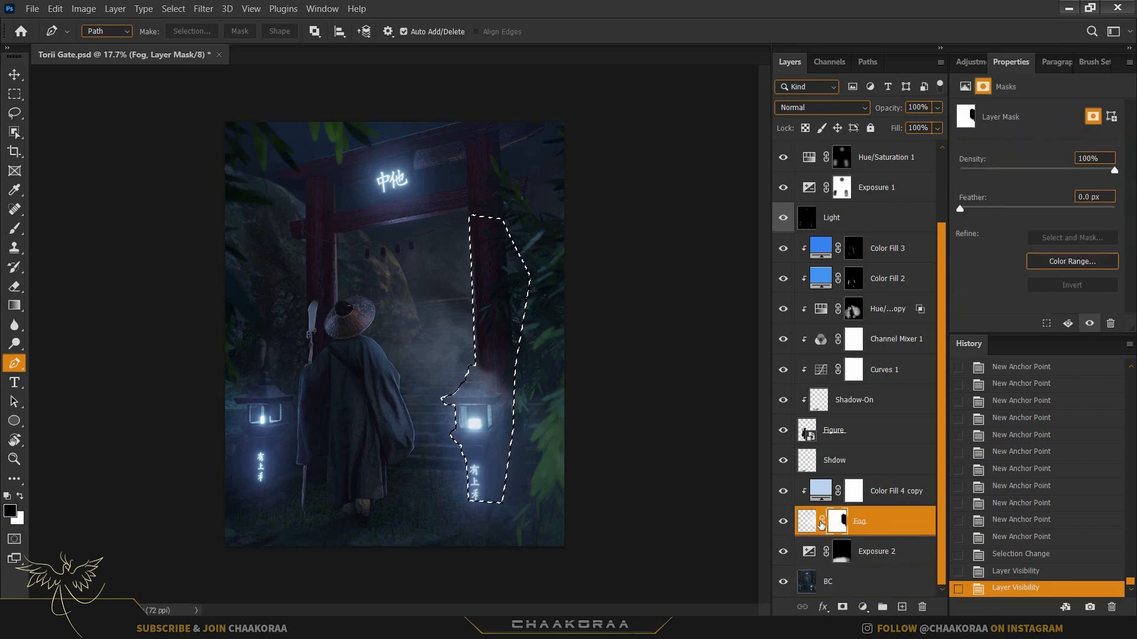
# - Enlarge the brush to 927 px, paint black on the Fog mask inside the selection over the lantern and pillar, and deselect
pyautogui.scroll(5, 589, 408)
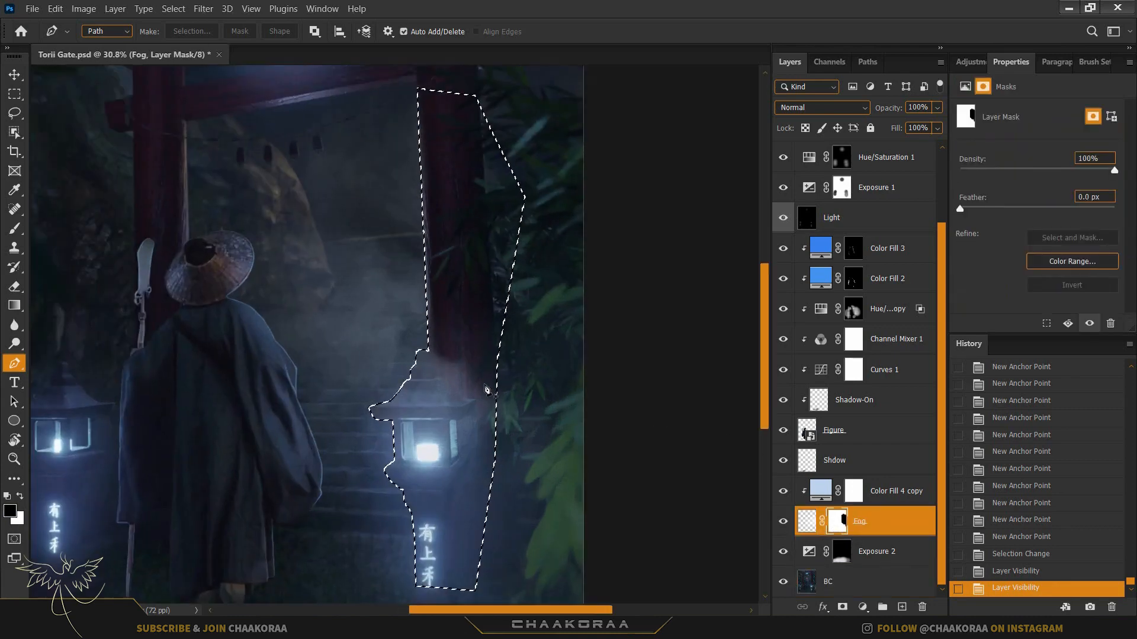
pyautogui.scroll(-2, 533, 414)
pyautogui.press('b')
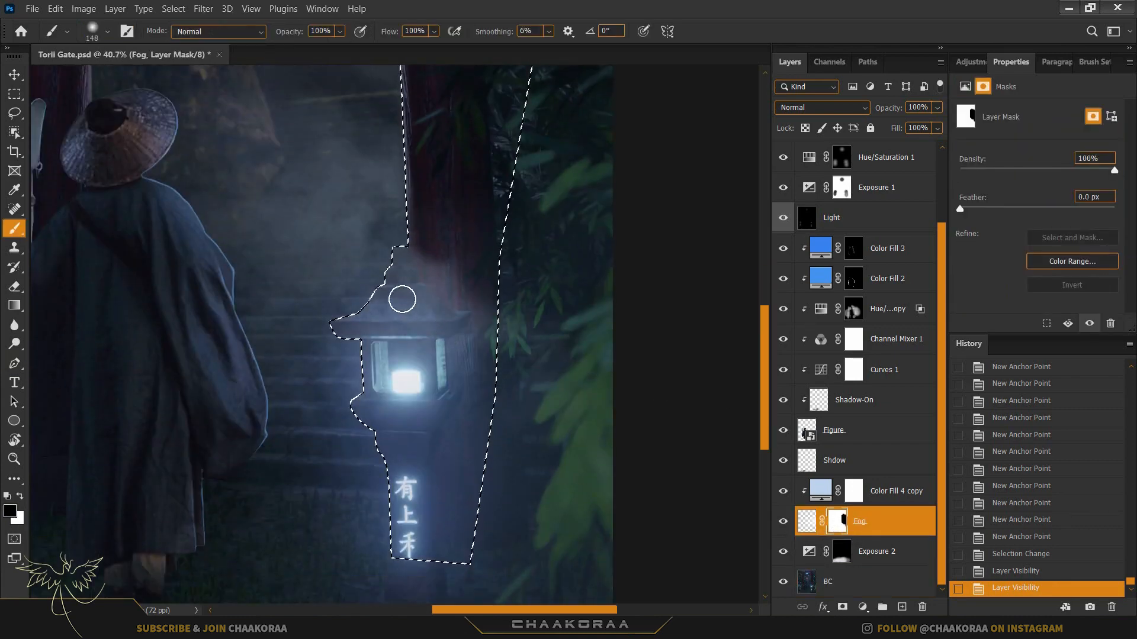
pyautogui.moveTo(401, 297)
pyautogui.mouseDown()
pyautogui.moveTo(438, 281)
pyautogui.moveTo(415, 293)
pyautogui.mouseUp()
pyautogui.moveTo(408, 400)
pyautogui.mouseDown()
pyautogui.moveTo(361, 355)
pyautogui.moveTo(406, 533)
pyautogui.moveTo(368, 356)
pyautogui.moveTo(486, 400)
pyautogui.moveTo(495, 261)
pyautogui.mouseUp()
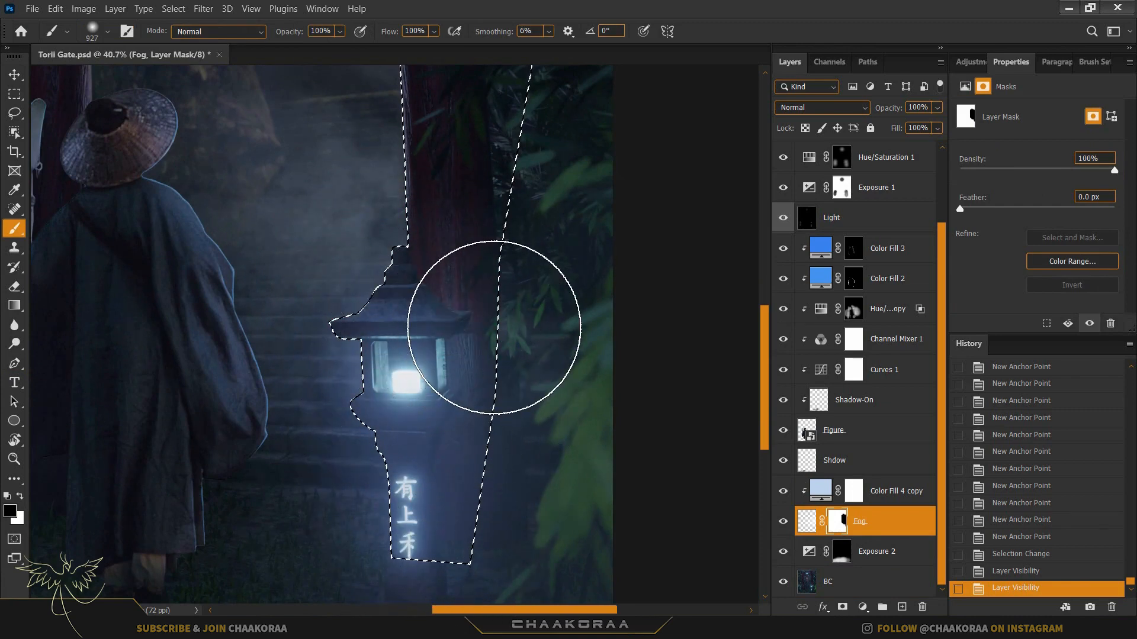
pyautogui.hotkey('ctrl', 'd')
# - Paint black on the Fog mask over the ground and foliage around the right lantern's base
pyautogui.scroll(-5, 493, 325)
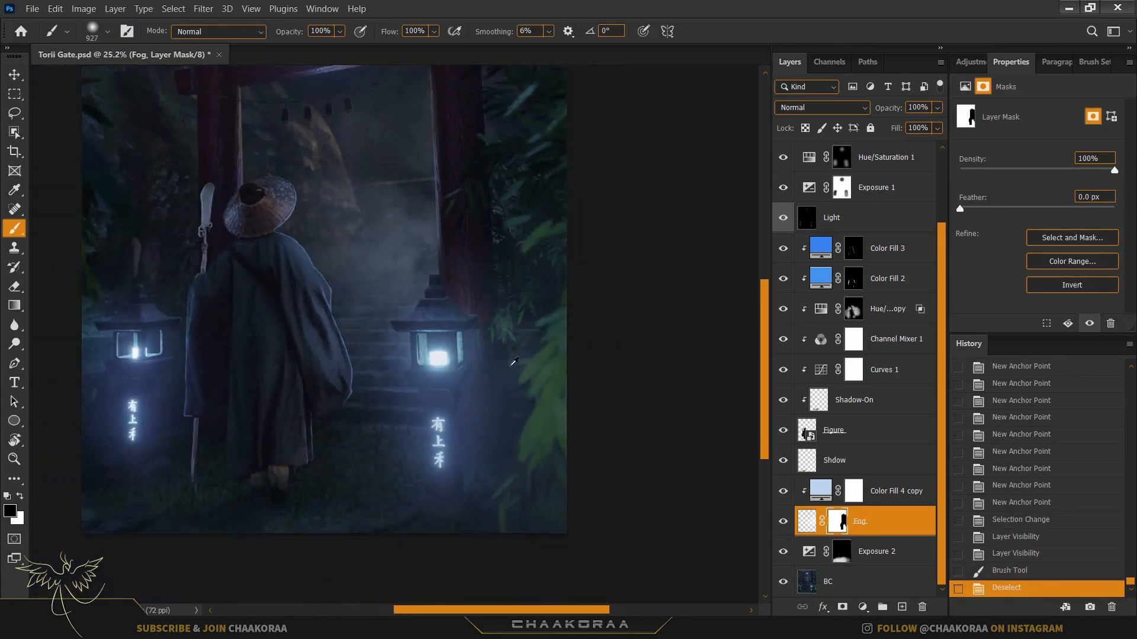
pyautogui.moveTo(520, 496); pyautogui.dragTo(489, 494)
pyautogui.scroll(-4, 536, 389)
# - Reduce the brush to 242 px and feather the Fog layer's mask by 1.2 px to soften the lantern's edges
pyautogui.scroll(10, 483, 381)
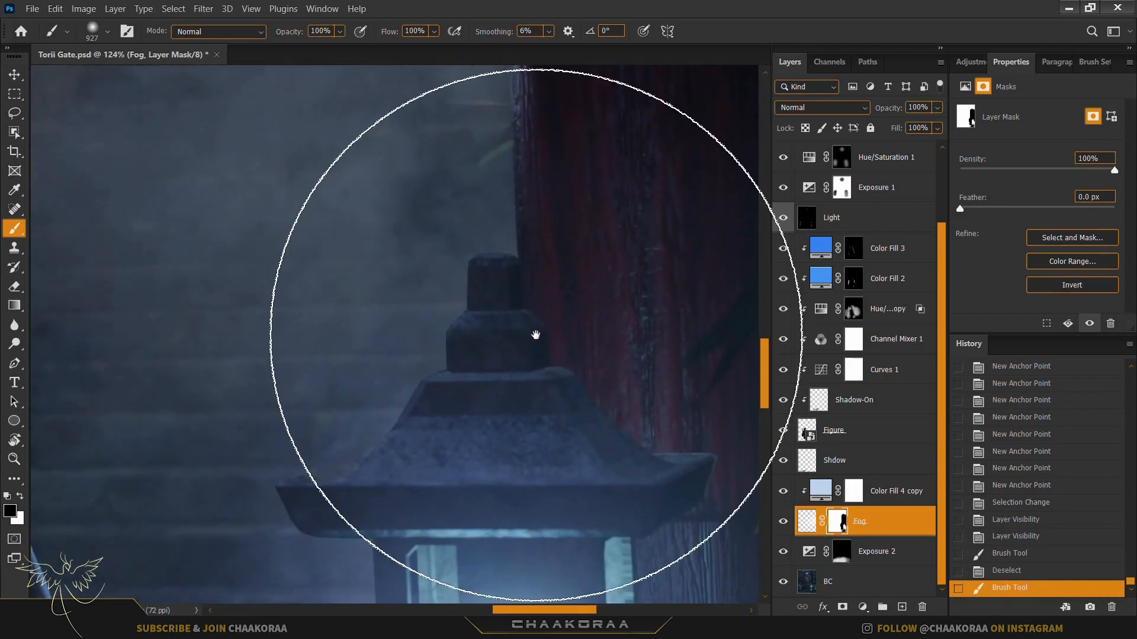
pyautogui.scroll(3, 504, 324)
pyautogui.moveTo(504, 325); pyautogui.dragTo(470, 182)
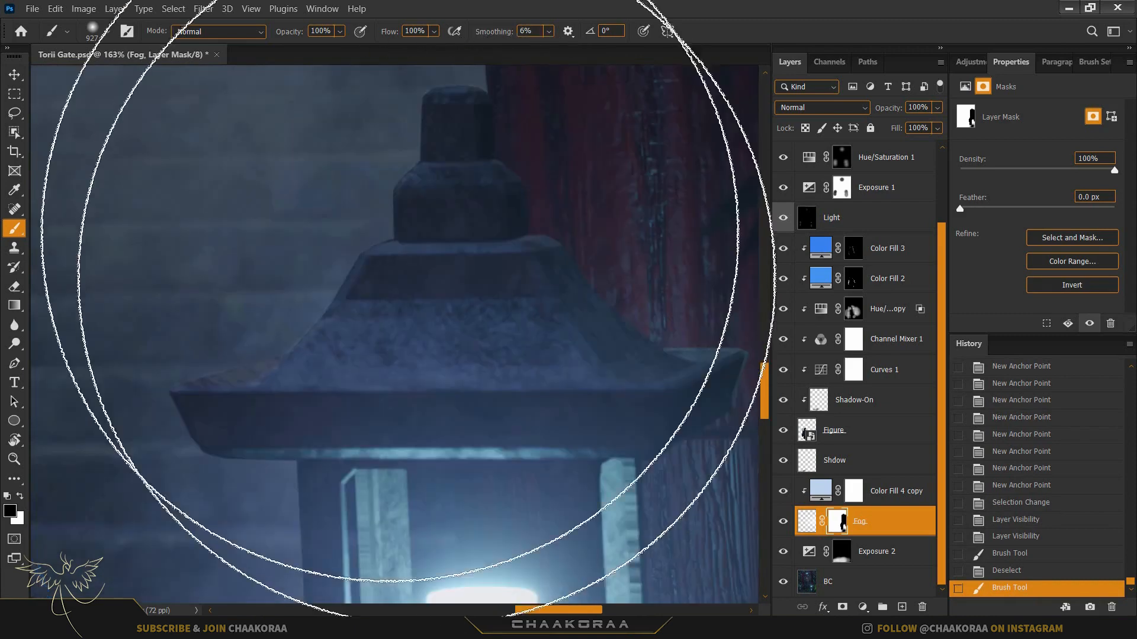
pyautogui.moveTo(512, 283); pyautogui.dragTo(98, 273)
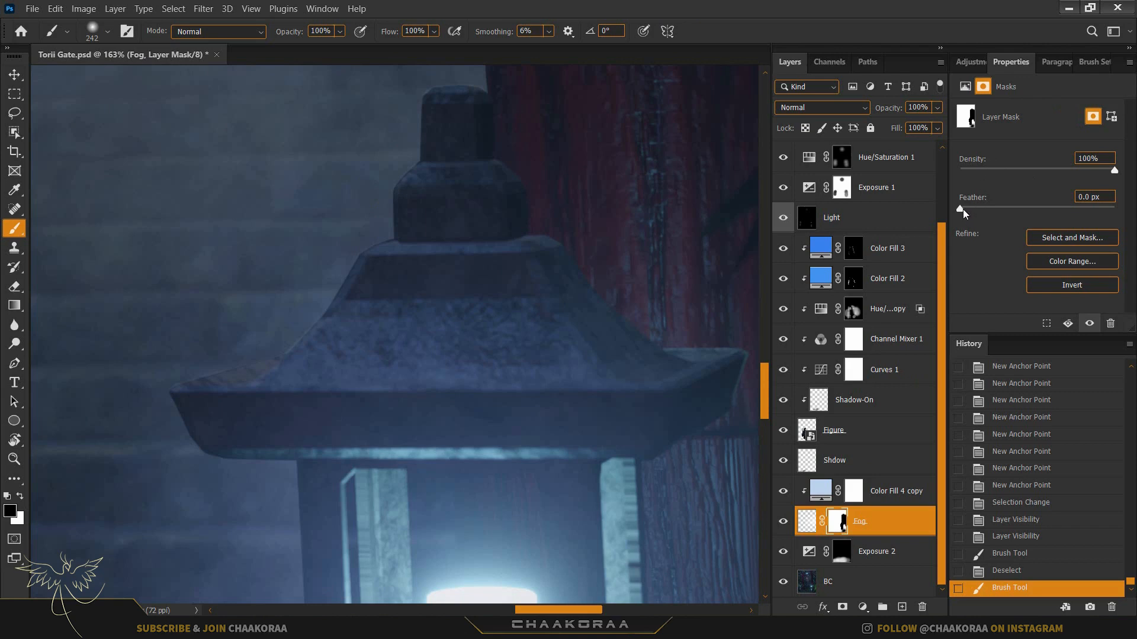
pyautogui.moveTo(961, 211); pyautogui.dragTo(1007, 219)
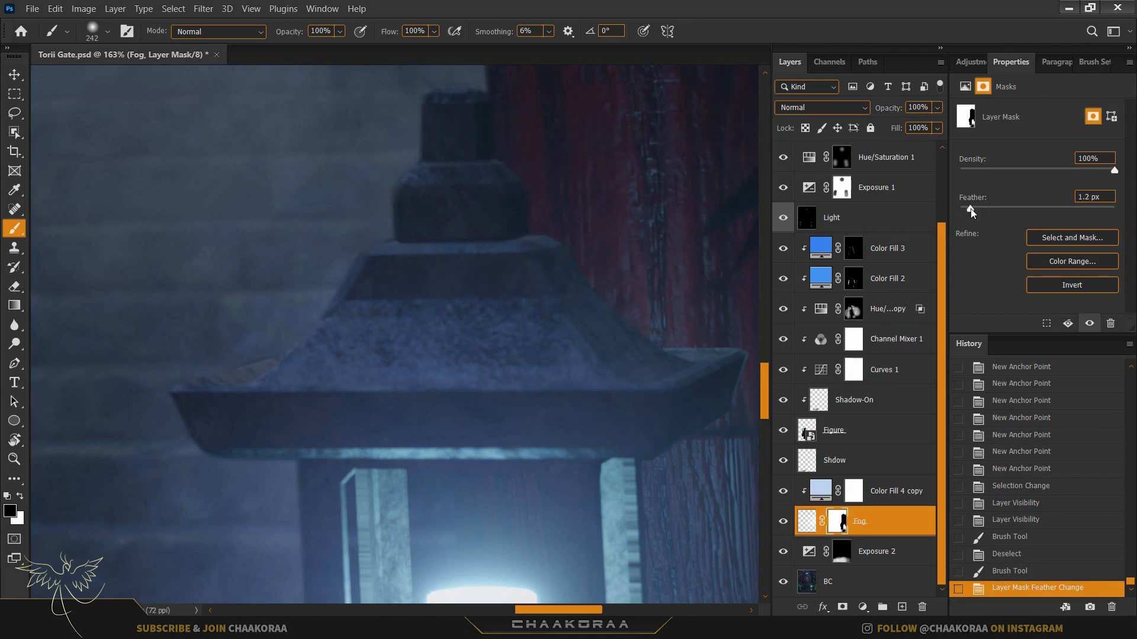
pyautogui.scroll(-5, 520, 213)
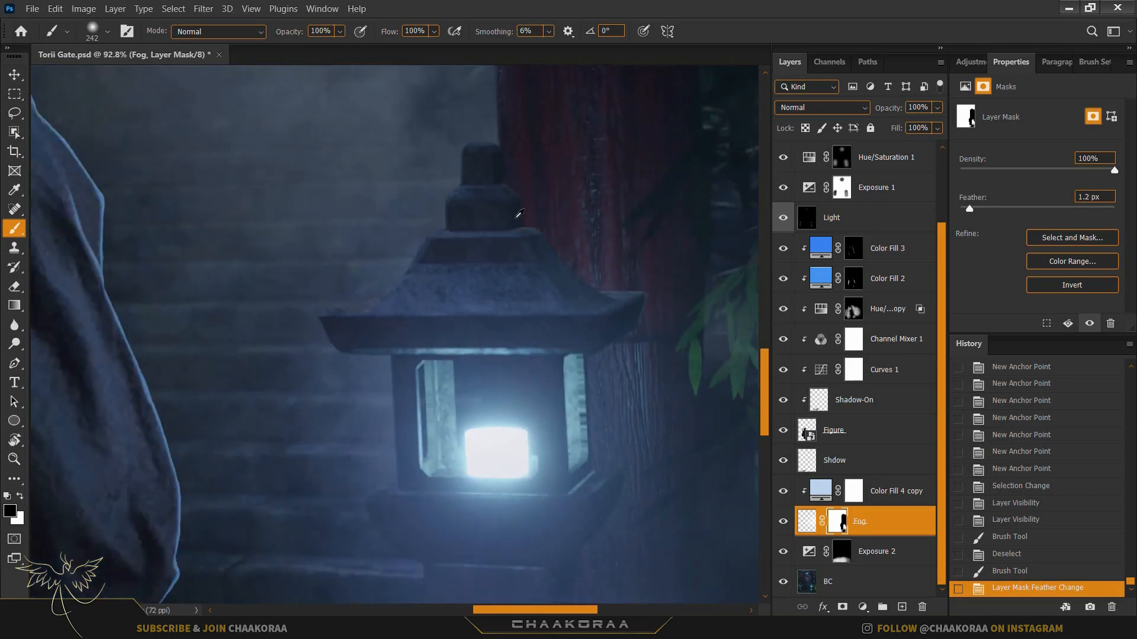
pyautogui.scroll(-2, 519, 213)
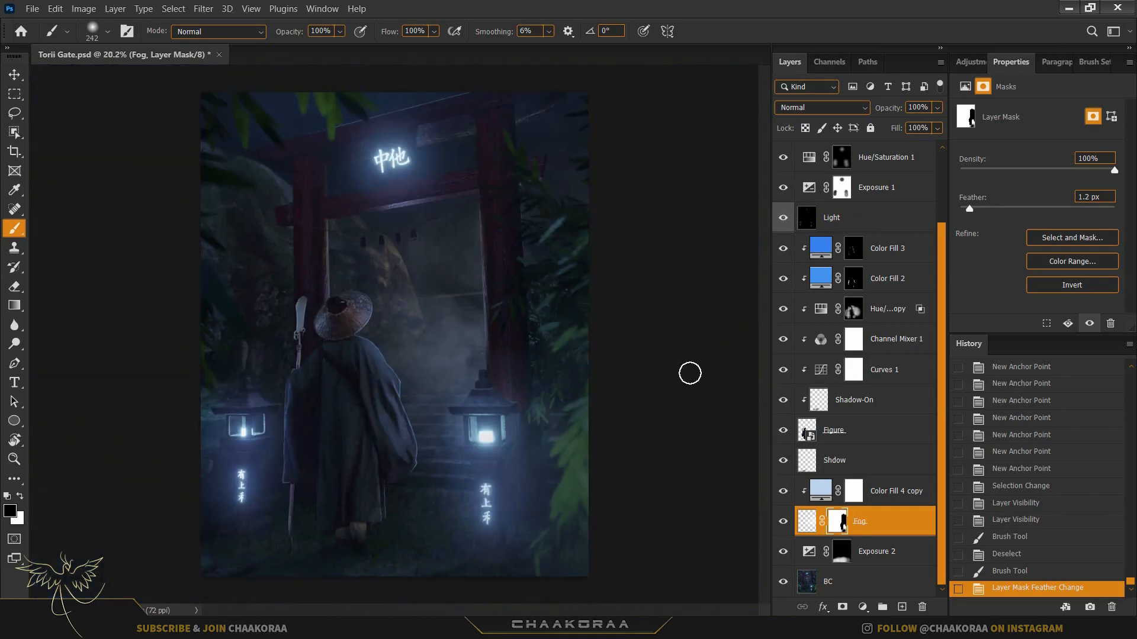
# - Target the lower Fog layer itself and set its opacity to 89%
pyautogui.click(807, 521)
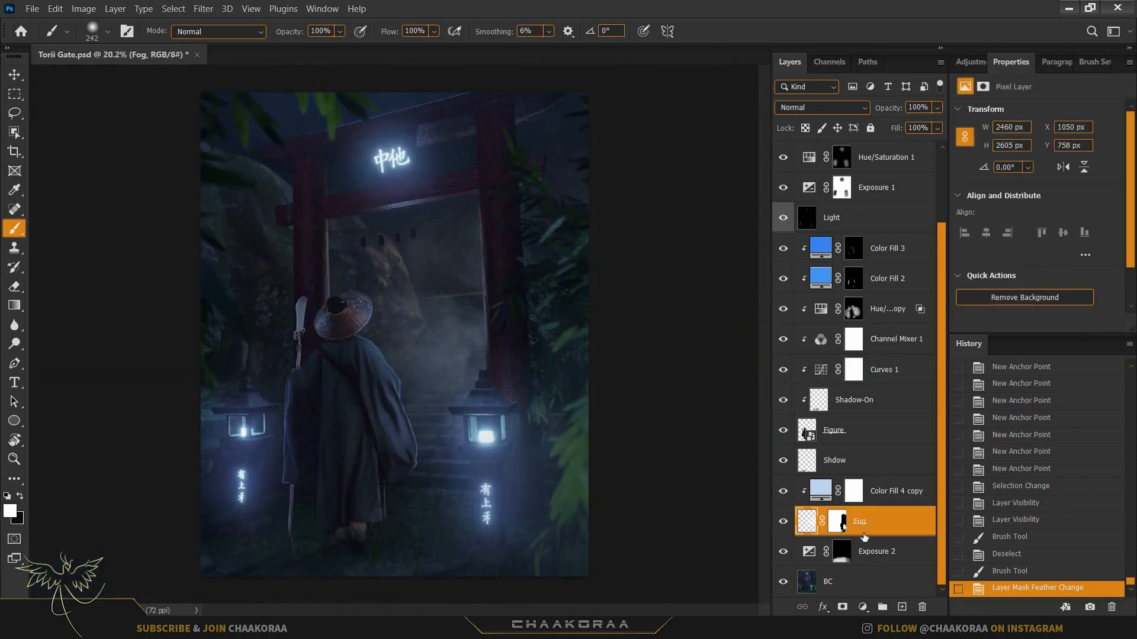
pyautogui.moveTo(888, 113)
pyautogui.mouseDown()
pyautogui.moveTo(872, 113)
pyautogui.moveTo(886, 114)
pyautogui.mouseUp()
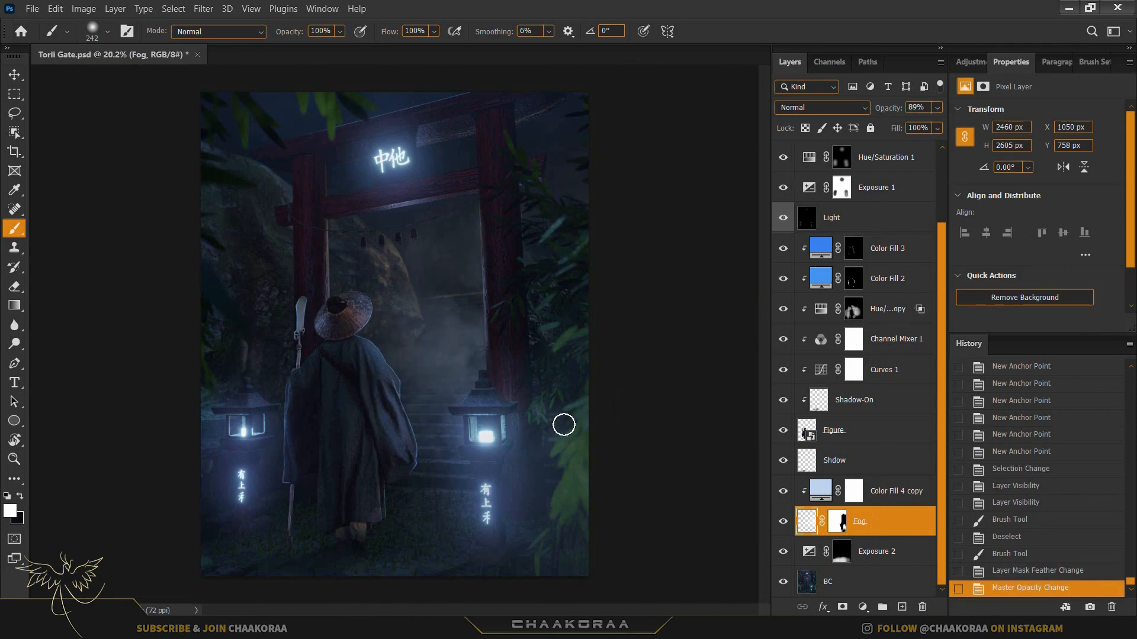
pyautogui.scroll(-2, 553, 427)
pyautogui.scroll(2, 513, 338)
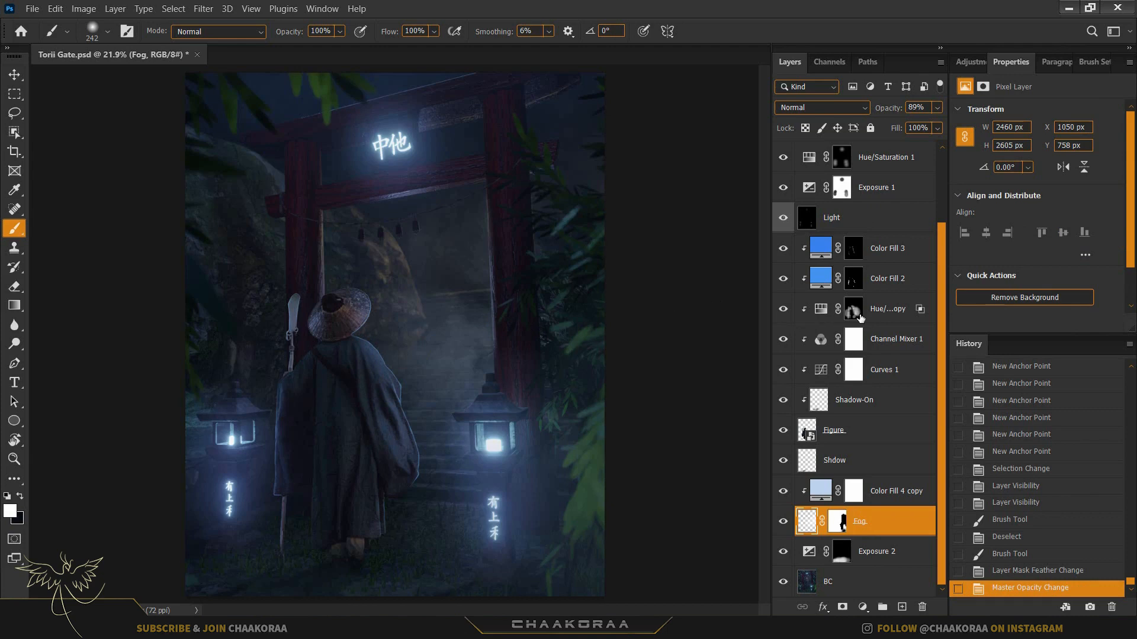
# - Reduce the Color Fill 3 layer to 42% opacity and 71% fill, and compare the image with and without it
pyautogui.click(903, 258)
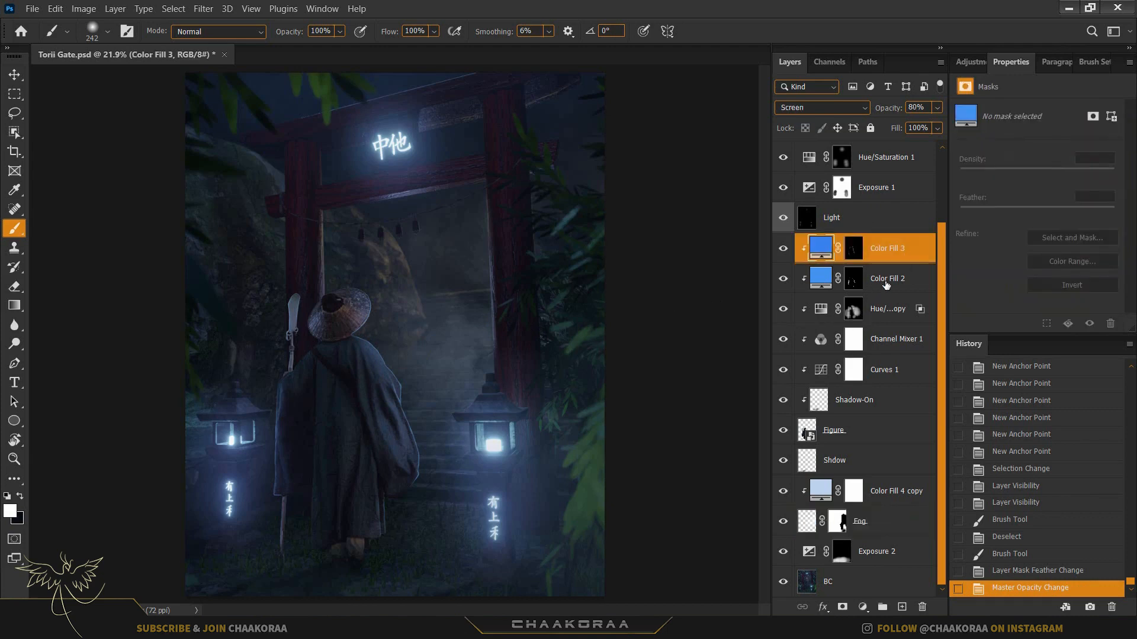
pyautogui.click(886, 283)
pyautogui.click(828, 256)
pyautogui.moveTo(889, 110); pyautogui.dragTo(876, 131)
pyautogui.click(782, 249)
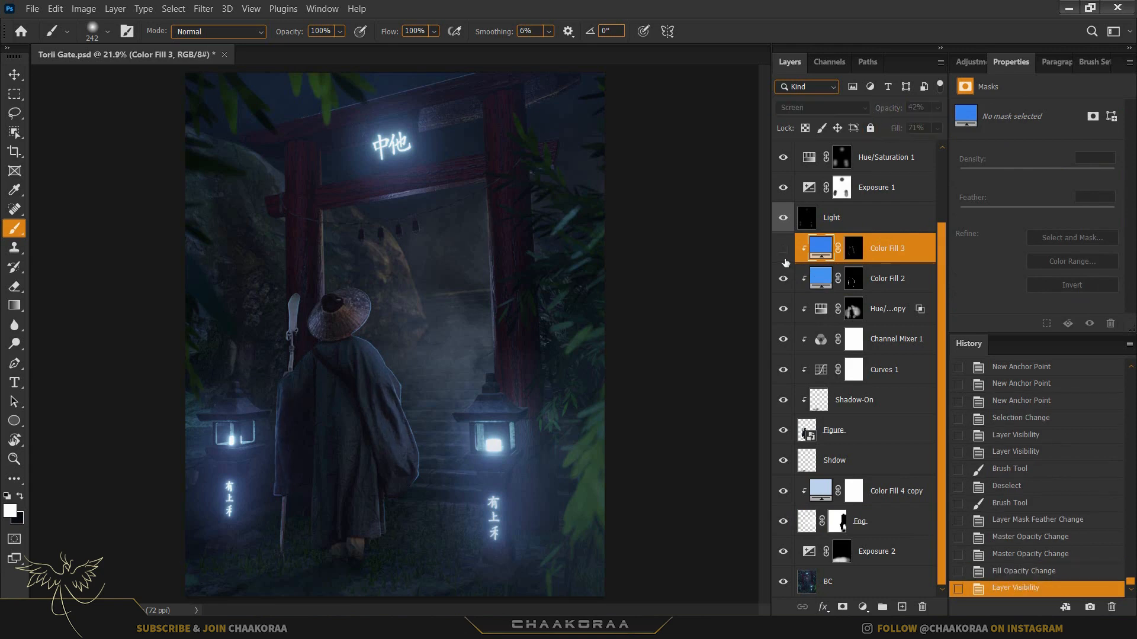
pyautogui.click(784, 250)
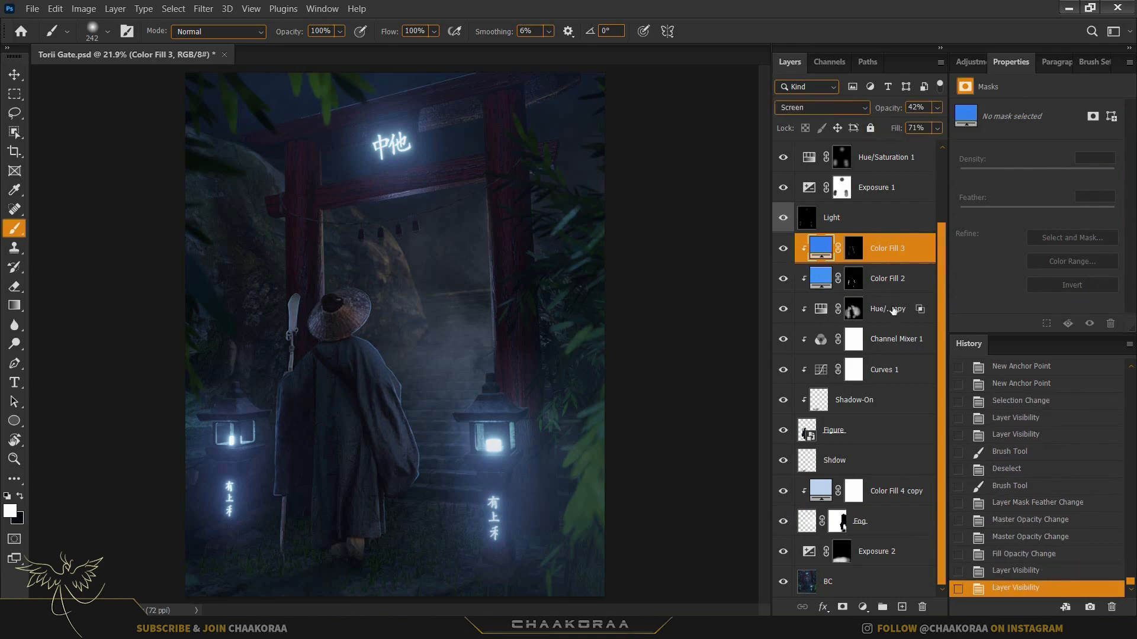
# - Set the opacity of the Hue/Saturation 1 copy adjustment clipped to the figure to 60%
pyautogui.click(892, 311)
pyautogui.moveTo(889, 109); pyautogui.dragTo(876, 112)
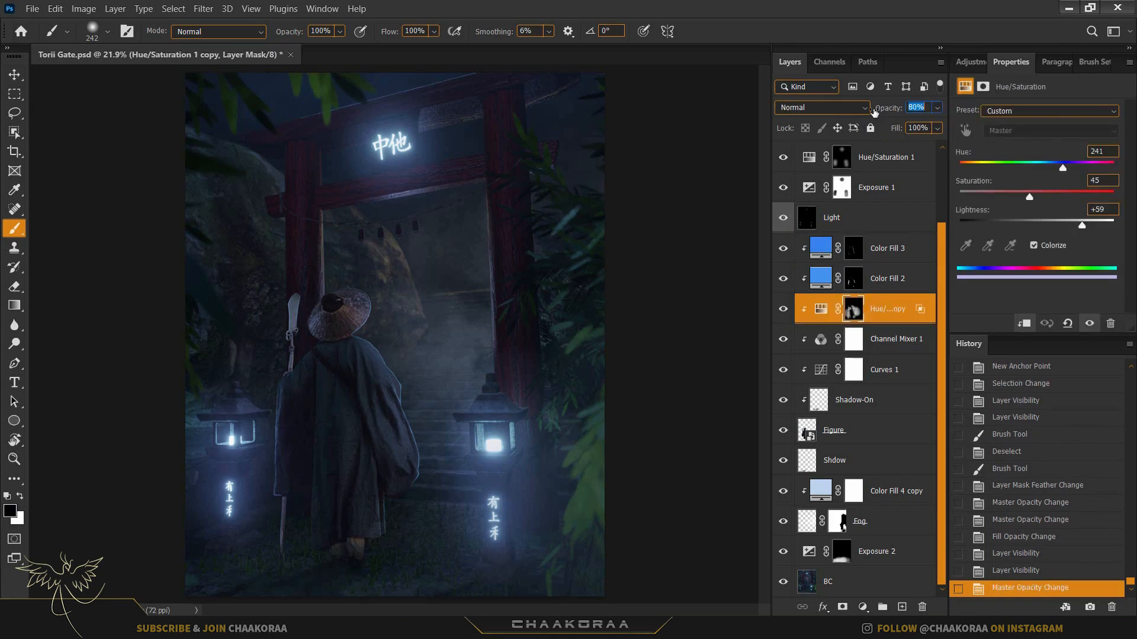
pyautogui.press('Return')
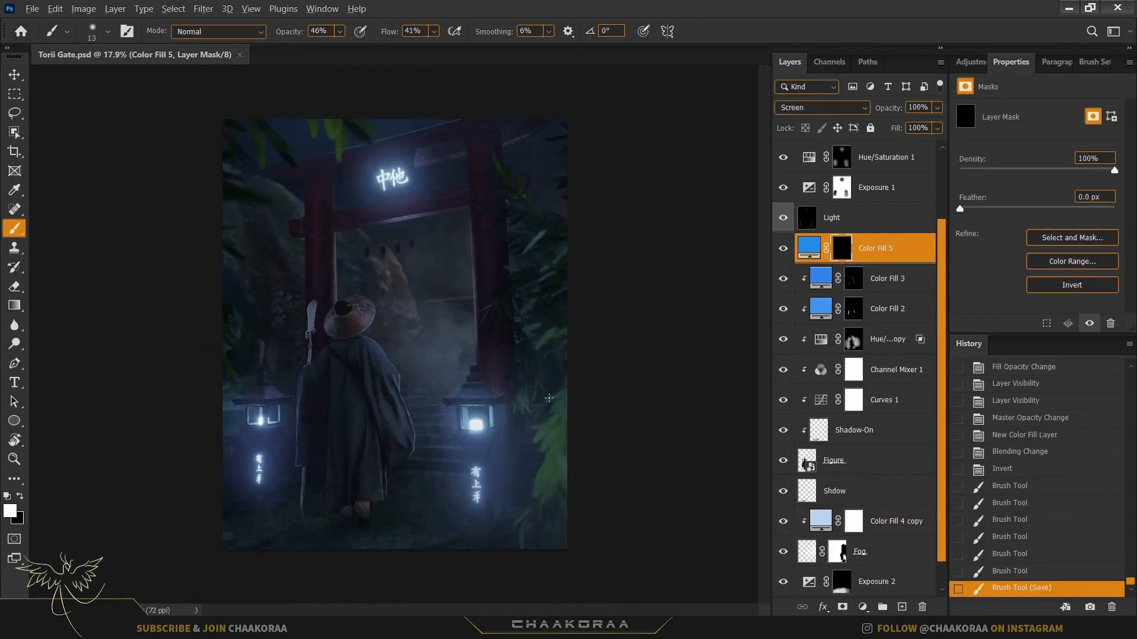
# - Add a black (000000) solid color fill layer above Color Fill 4 and invert its mask to hide it
pyautogui.press('alt')
pyautogui.click(871, 217)
pyautogui.scroll(2, 880, 201)
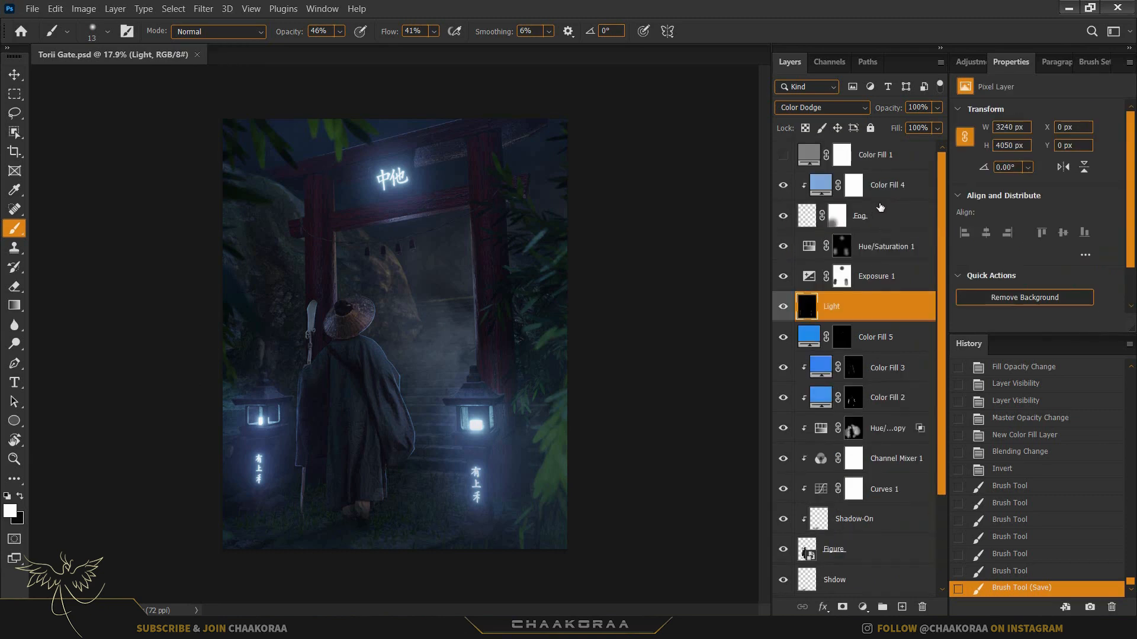
pyautogui.click(870, 189)
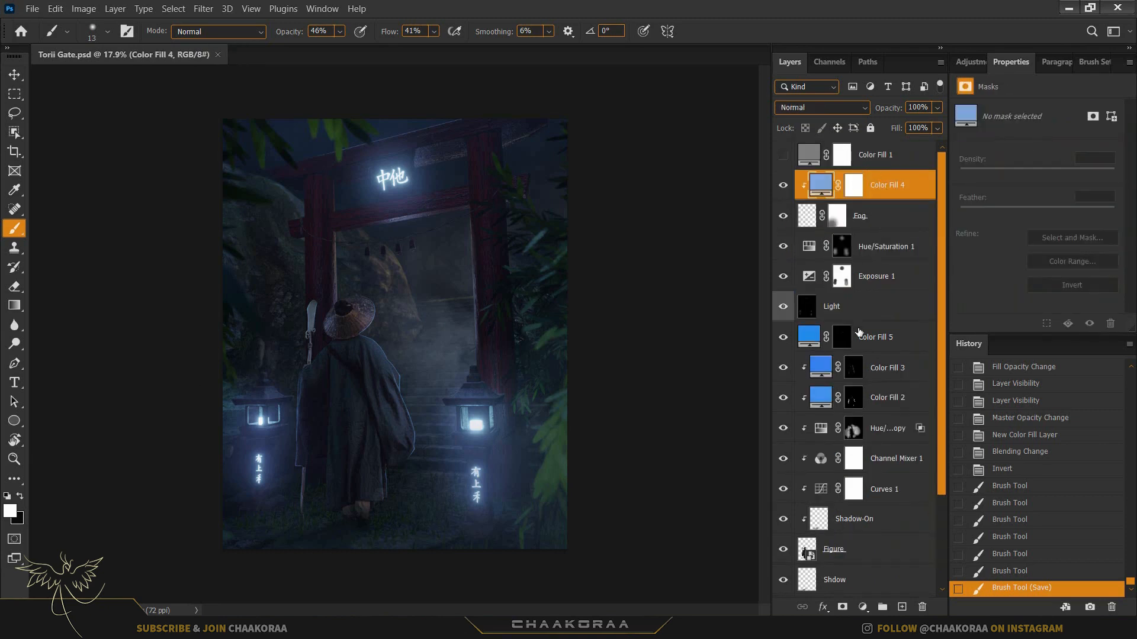
pyautogui.click(863, 607)
pyautogui.click(917, 352)
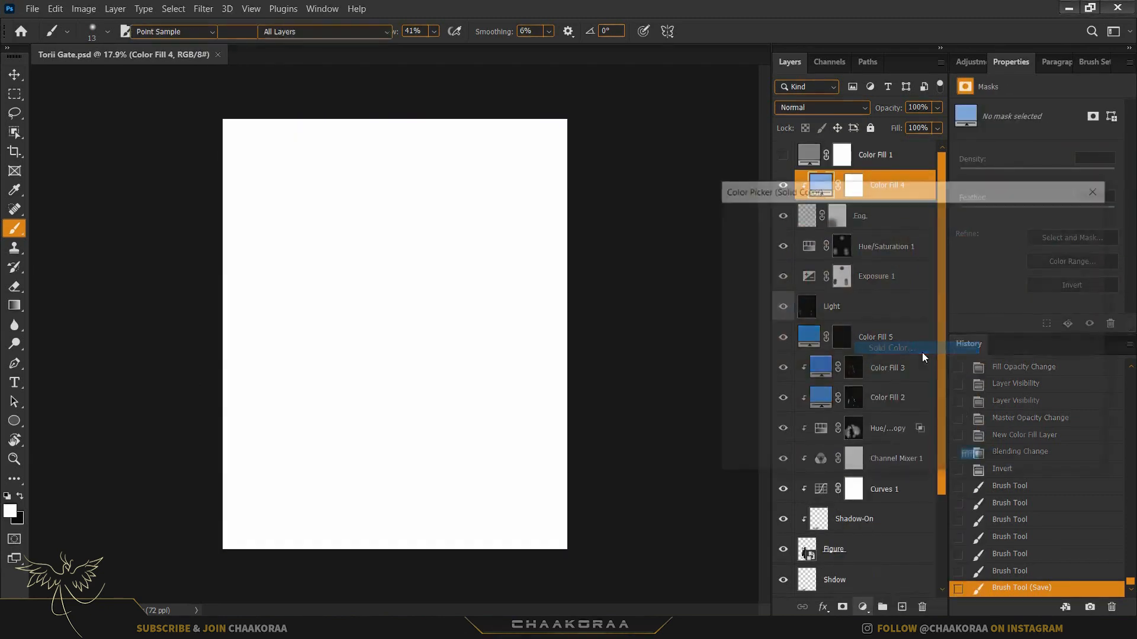
pyautogui.moveTo(870, 338); pyautogui.dragTo(913, 417)
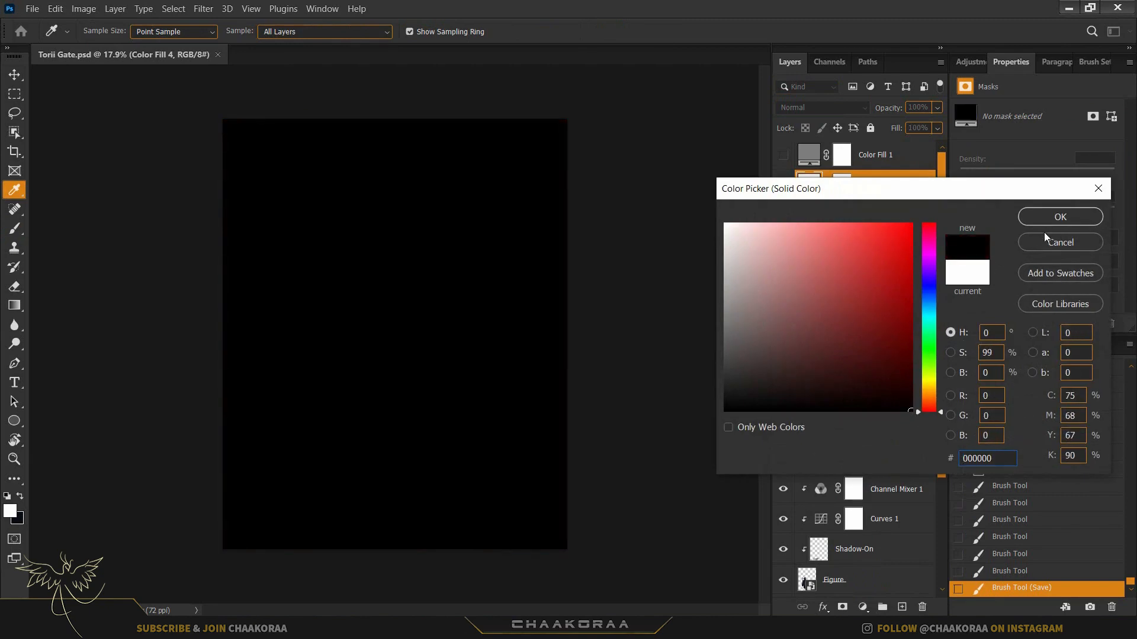
pyautogui.click(1051, 225)
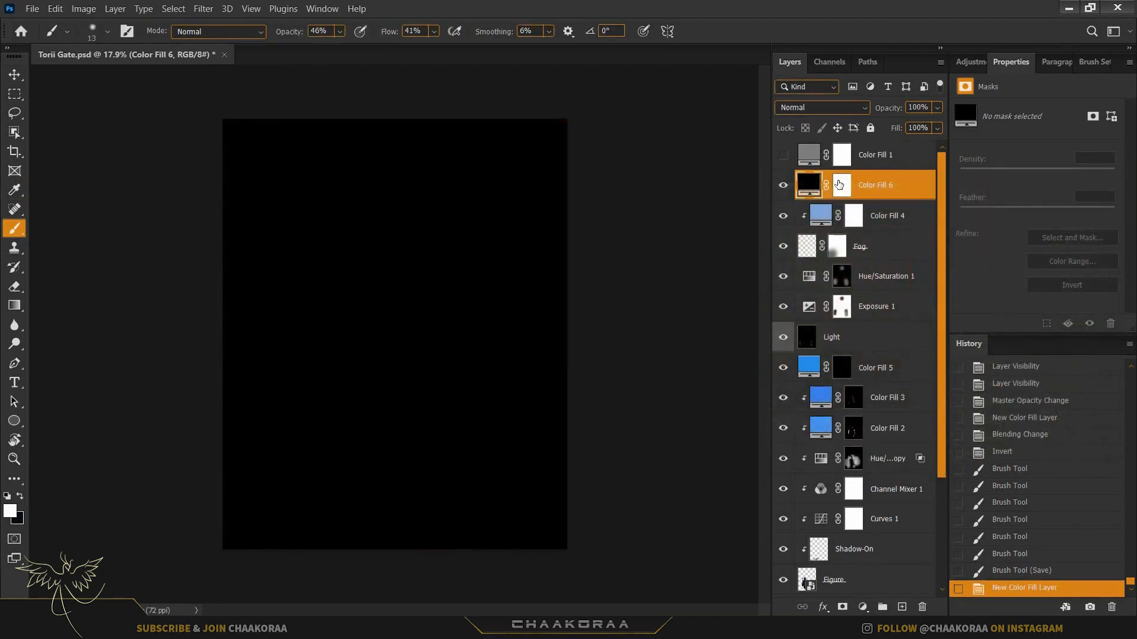
pyautogui.click(839, 185)
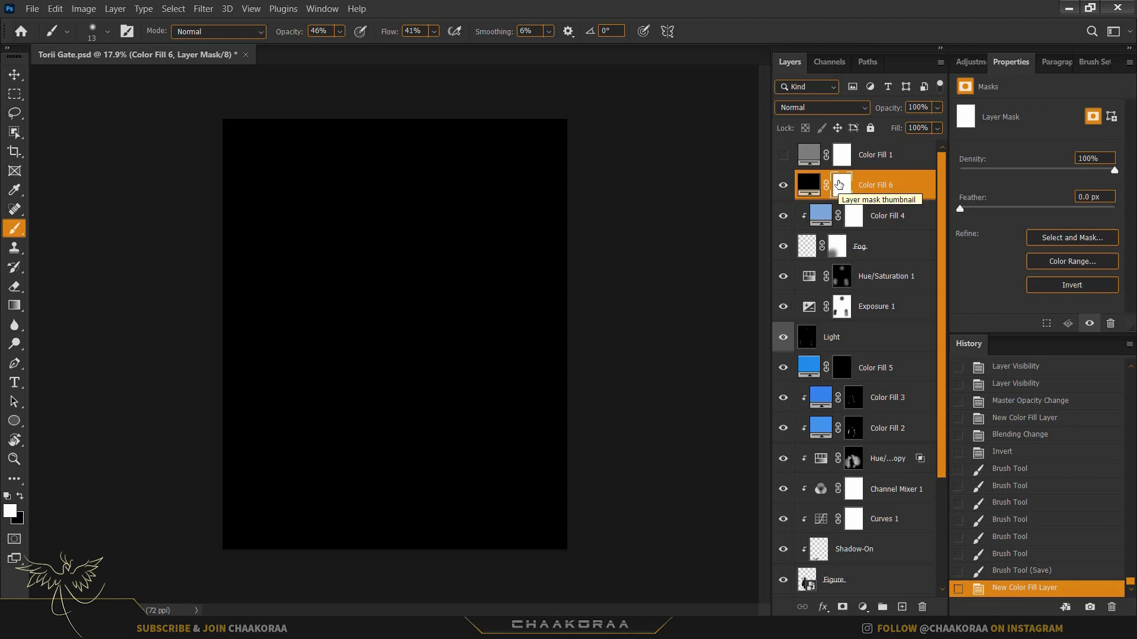
pyautogui.hotkey('ctrl', 'i')
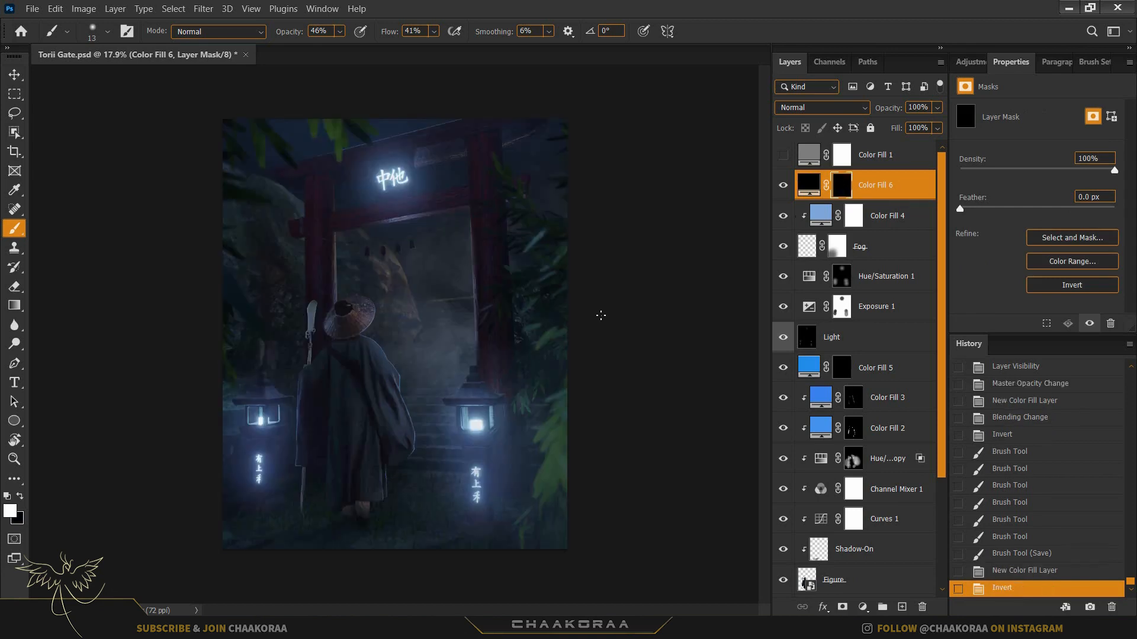
# - Enlarge the brush to 1780 px and paint white on the Color Fill 6 mask to darken the image's right edge and lower right corner
pyautogui.moveTo(464, 372); pyautogui.dragTo(542, 368)
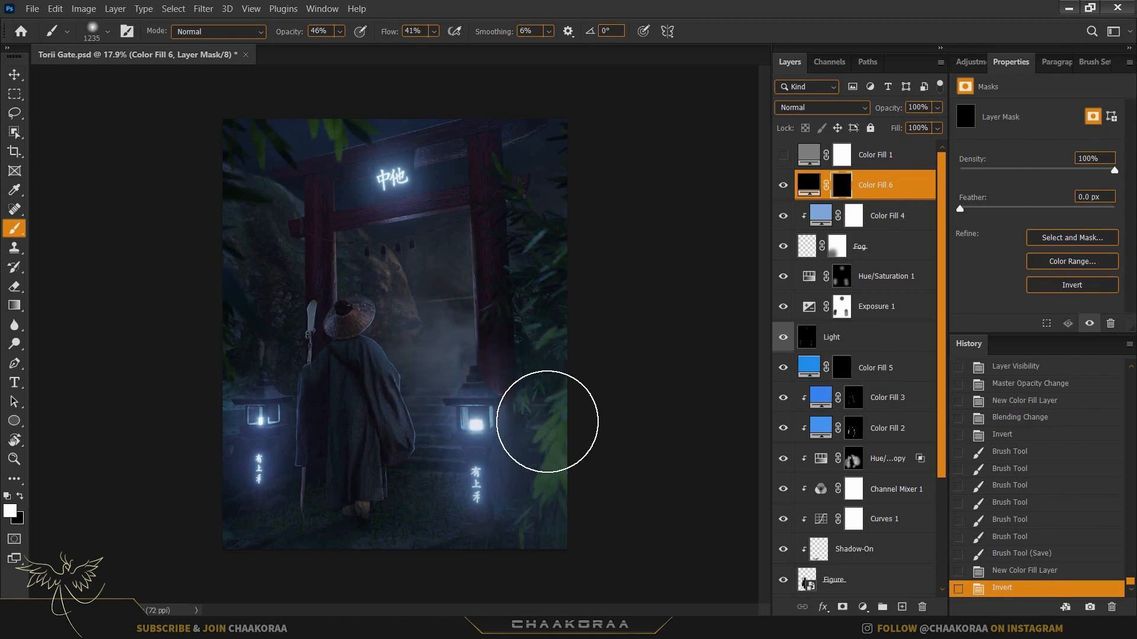
pyautogui.moveTo(545, 421)
pyautogui.mouseDown()
pyautogui.moveTo(578, 483)
pyautogui.moveTo(611, 466)
pyautogui.mouseUp()
pyautogui.hotkey('ctrl', 'z')
pyautogui.moveTo(462, 327); pyautogui.dragTo(492, 327)
pyautogui.moveTo(604, 440)
pyautogui.mouseDown()
pyautogui.moveTo(581, 545)
pyautogui.moveTo(634, 406)
pyautogui.moveTo(616, 419)
pyautogui.moveTo(577, 573)
pyautogui.mouseUp()
pyautogui.moveTo(612, 530)
pyautogui.mouseDown()
pyautogui.moveTo(441, 607)
pyautogui.moveTo(653, 511)
pyautogui.mouseUp()
pyautogui.moveTo(667, 425)
pyautogui.mouseDown()
pyautogui.moveTo(606, 524)
pyautogui.moveTo(637, 373)
pyautogui.mouseUp()
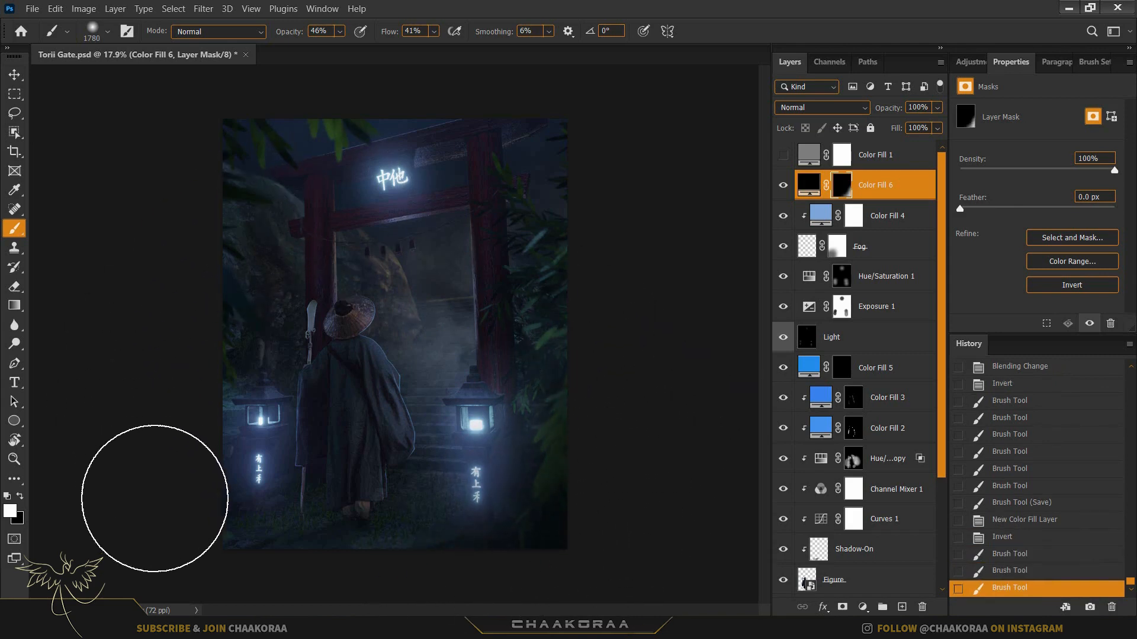
pyautogui.moveTo(602, 338)
pyautogui.mouseDown()
pyautogui.moveTo(574, 511)
pyautogui.moveTo(642, 505)
pyautogui.mouseUp()
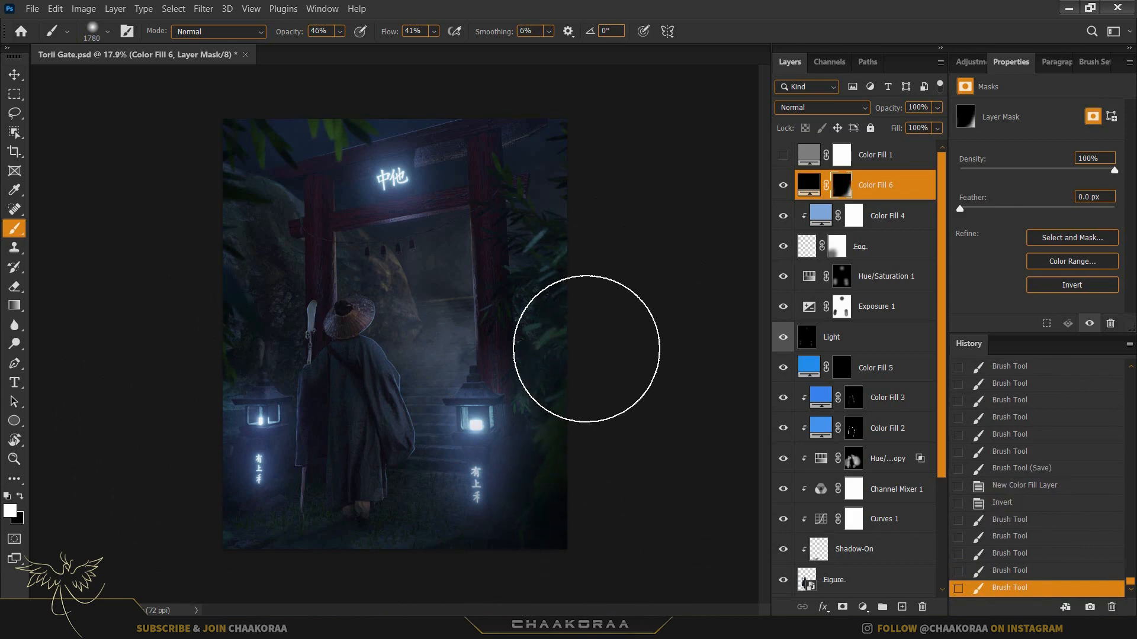
# - Brush the Color Fill 6 mask along the image's upper left edge and undo the last darkening stroke
pyautogui.moveTo(184, 171)
pyautogui.mouseDown()
pyautogui.moveTo(249, 214)
pyautogui.moveTo(287, 182)
pyautogui.moveTo(249, 170)
pyautogui.moveTo(219, 141)
pyautogui.moveTo(195, 229)
pyautogui.mouseUp()
pyautogui.hotkey('ctrl', 'z')
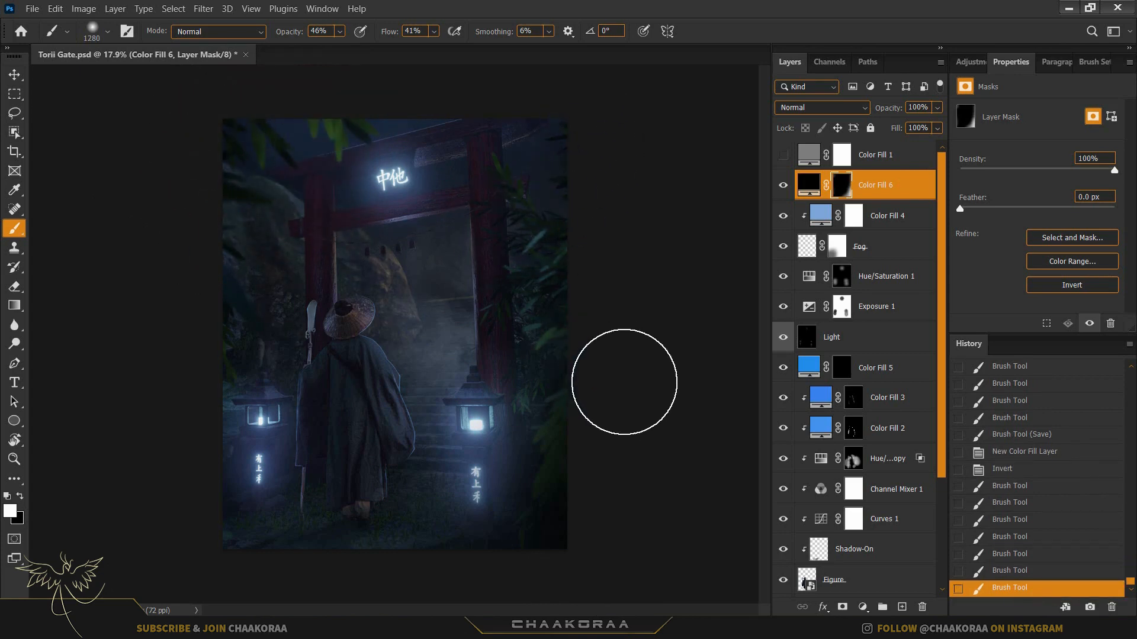
pyautogui.hotkey('ctrl', 'z')
pyautogui.scroll(6, 395, 440)
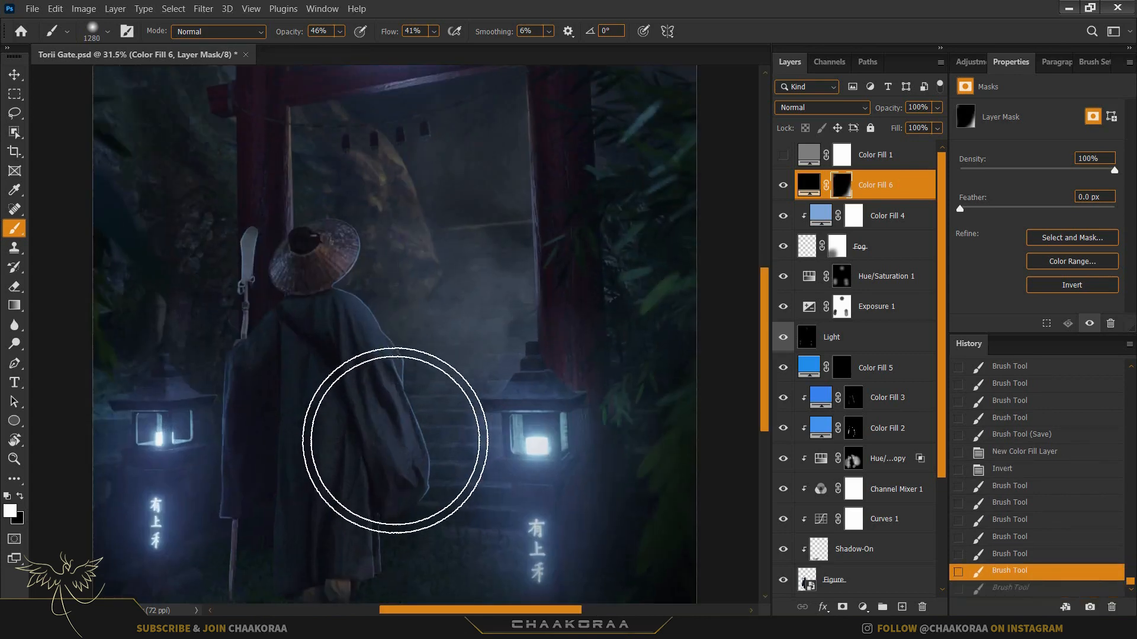
pyautogui.scroll(-5, 526, 336)
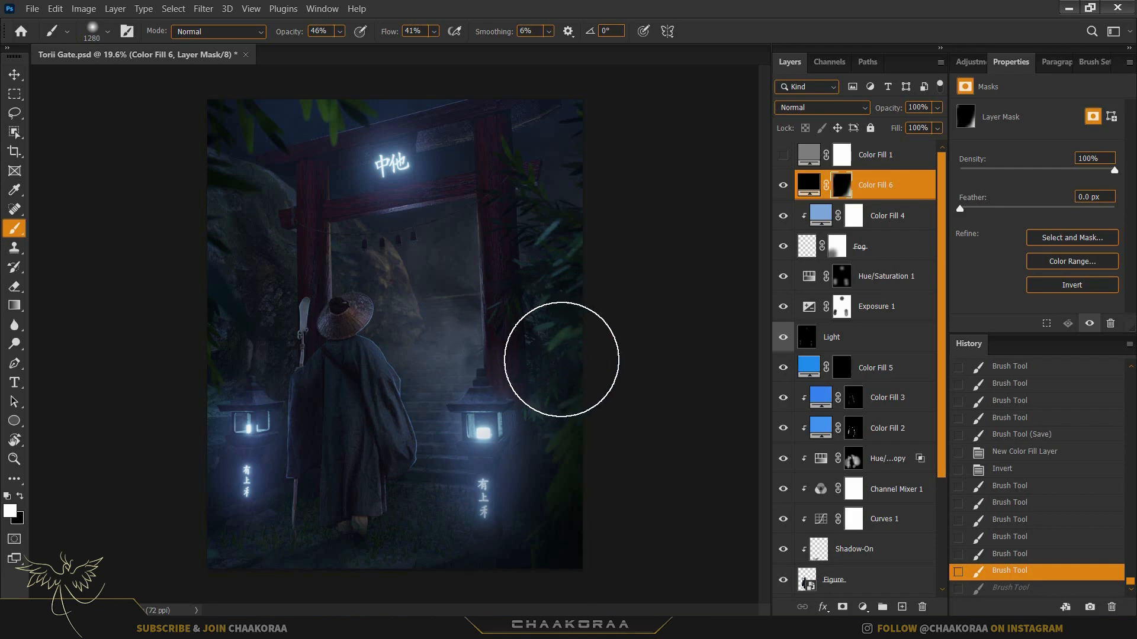
# - Add a light blue (89c9ff) solid color fill layer above Color Fill 6 and invert its mask
pyautogui.click(863, 607)
pyautogui.click(888, 347)
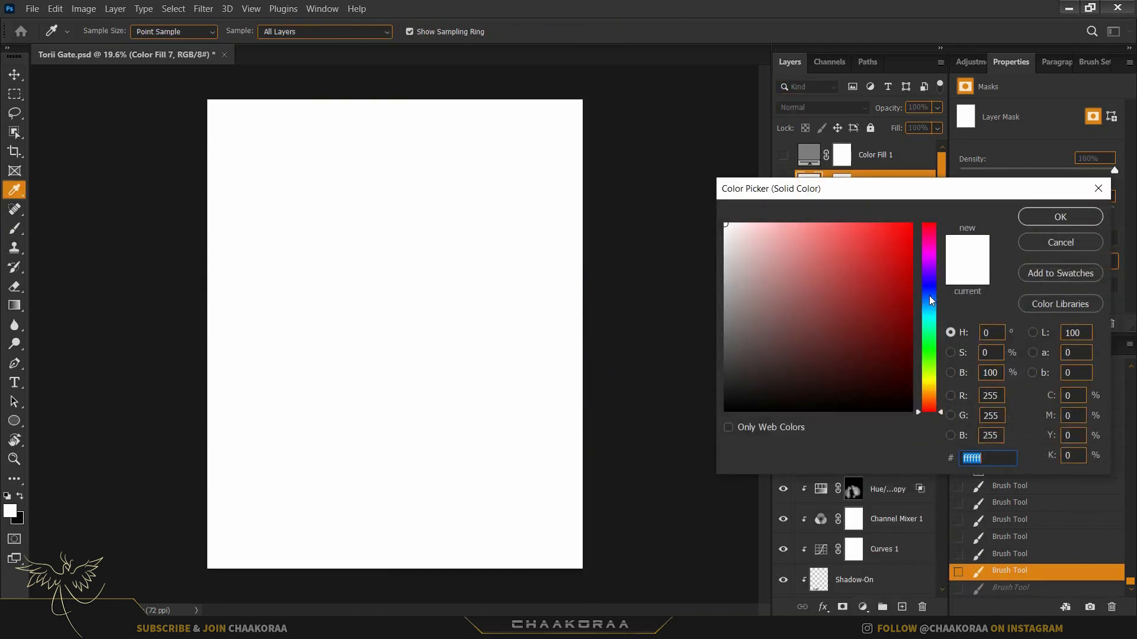
pyautogui.click(931, 302)
pyautogui.moveTo(852, 245); pyautogui.dragTo(811, 221)
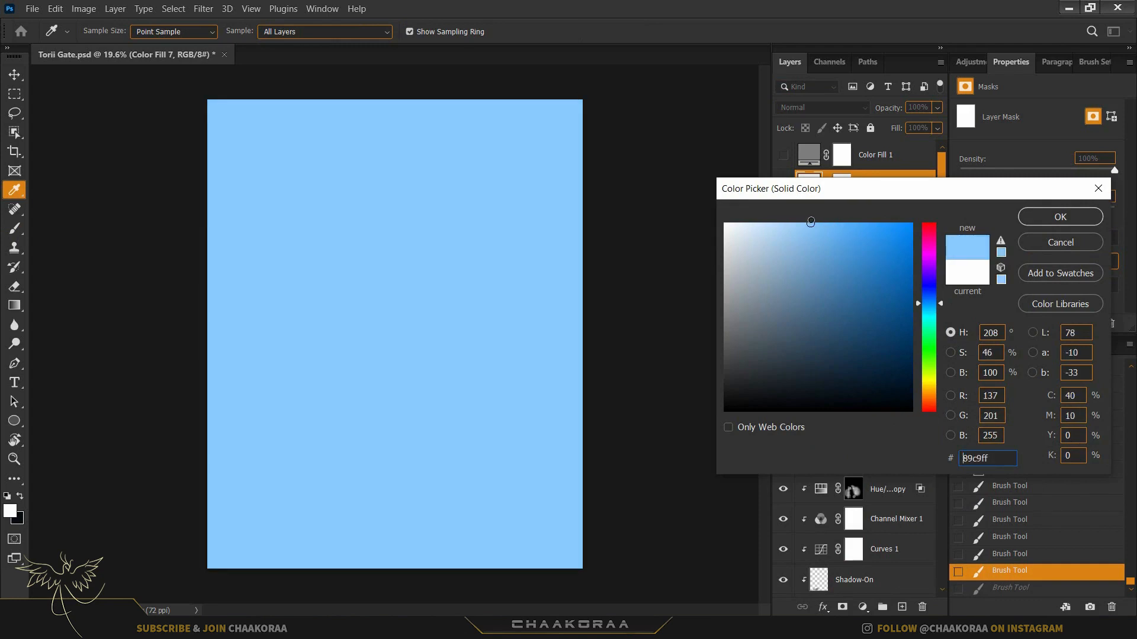
pyautogui.click(1027, 218)
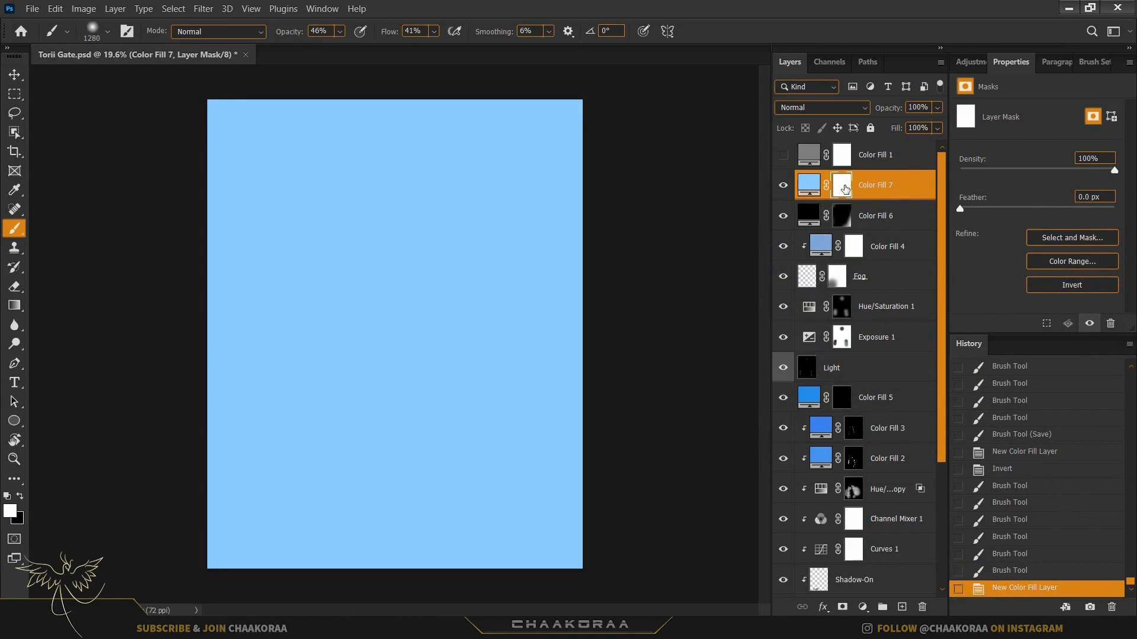
pyautogui.hotkey('ctrl', 'i')
# - Search the brushes for "fire" and choose the 767 px firefly brush from the Rons Fireflies group
pyautogui.rightClick(438, 295)
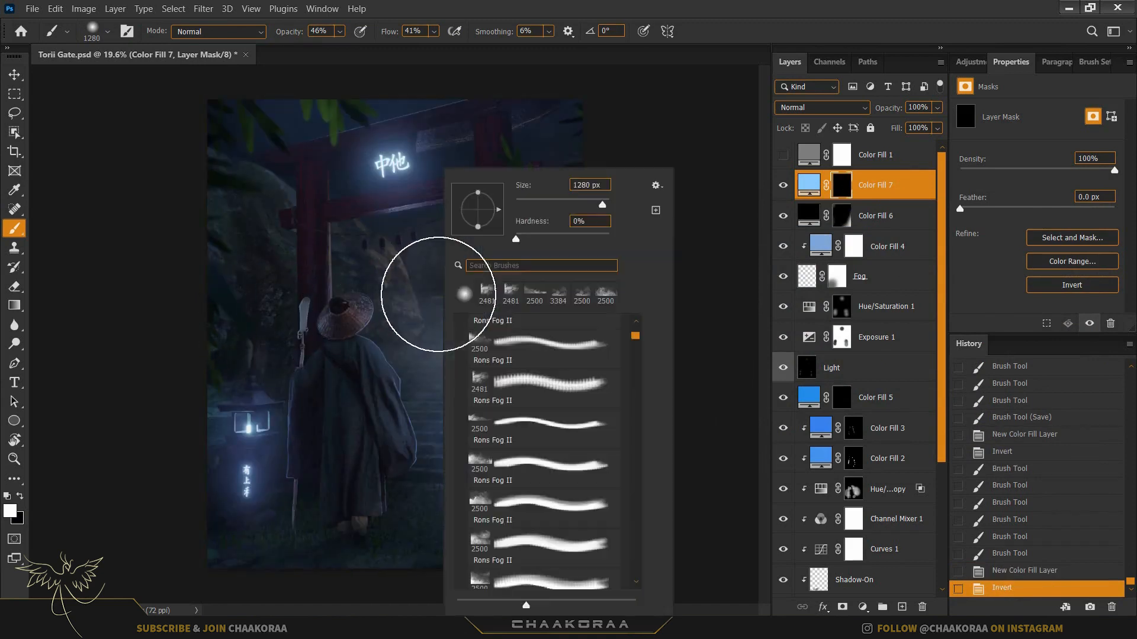
pyautogui.click(522, 265)
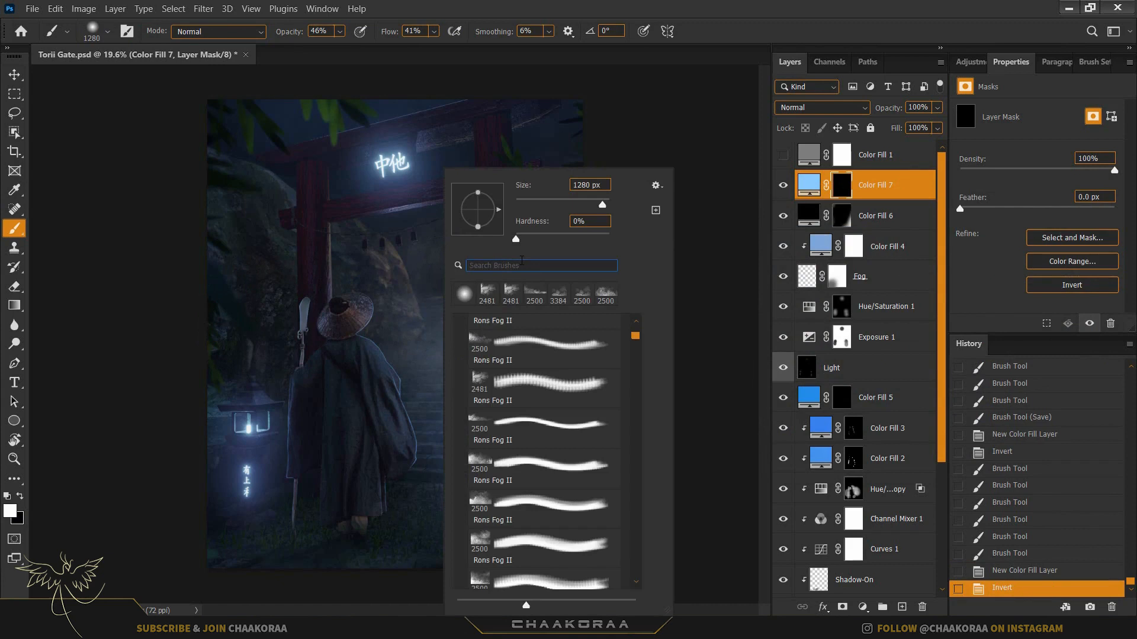
pyautogui.write('fire')
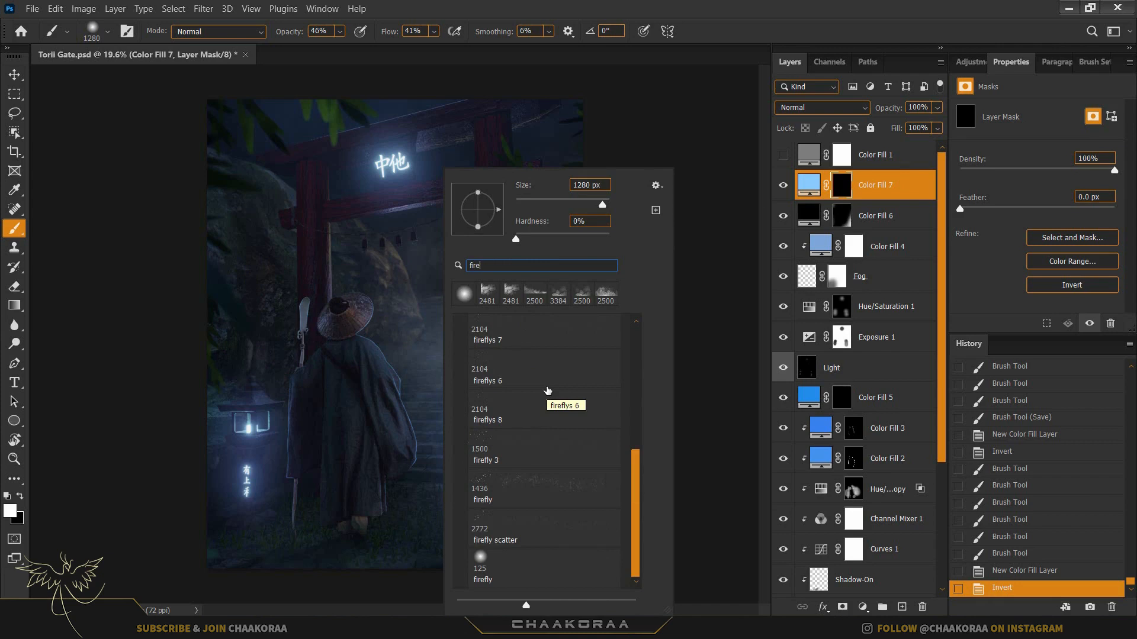
pyautogui.scroll(5, 547, 390)
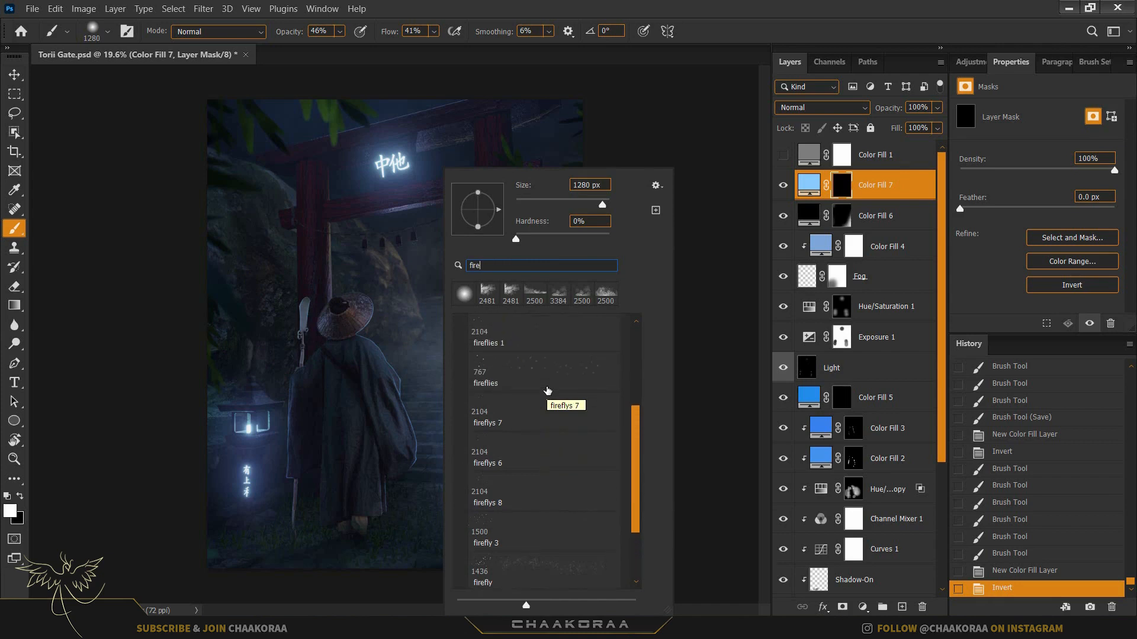
pyautogui.scroll(1, 547, 391)
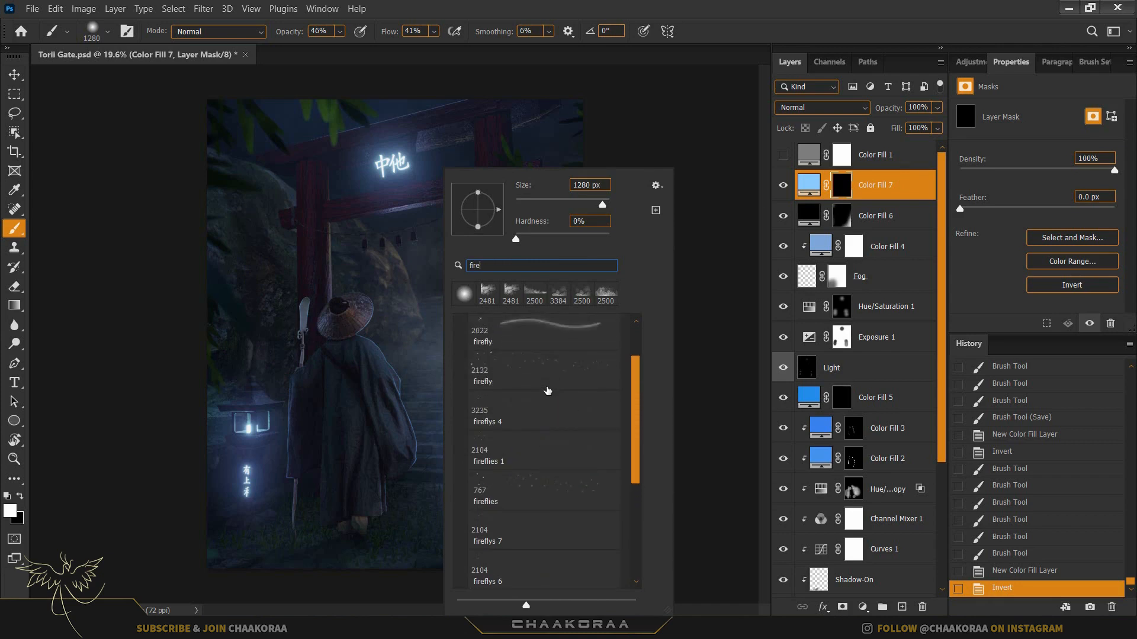
pyautogui.scroll(2, 547, 390)
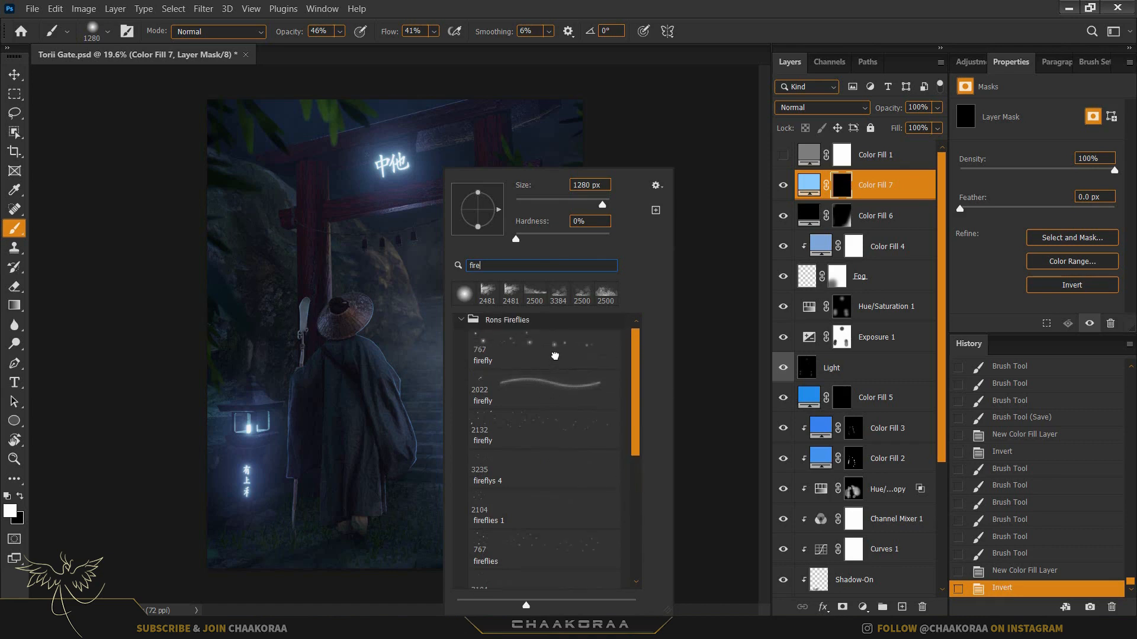
pyautogui.click(554, 356)
pyautogui.click(412, 349)
# - Try a firefly stamp near the right lantern, undo it, and switch to the 1213 px Sampled Brush 27 1
pyautogui.click(474, 340)
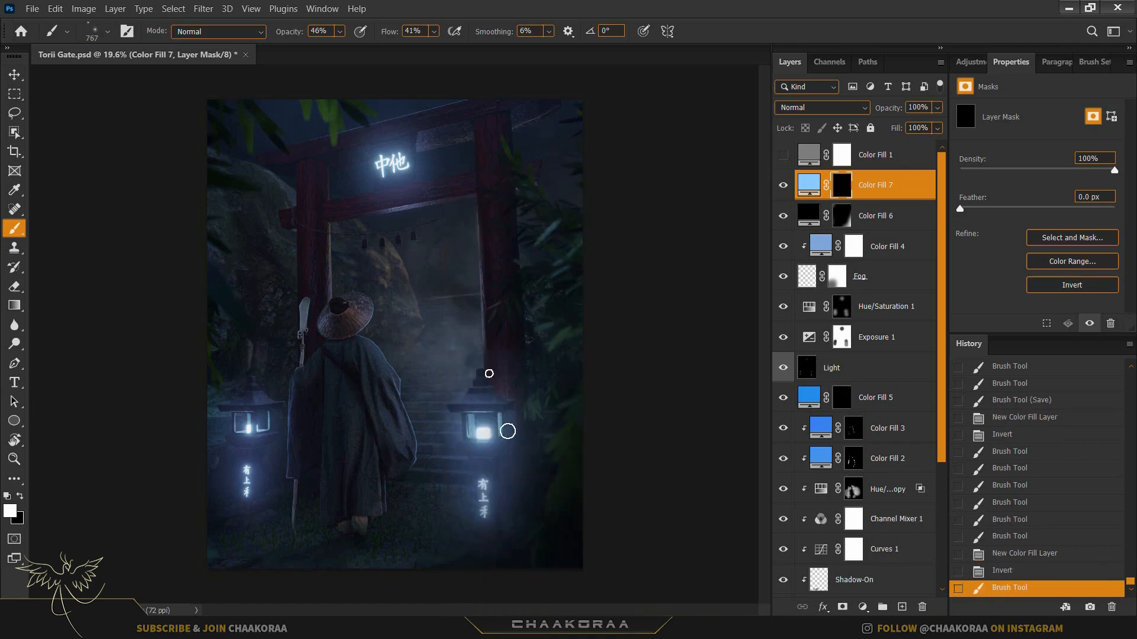
pyautogui.hotkey('ctrl', 'z')
pyautogui.rightClick(514, 388)
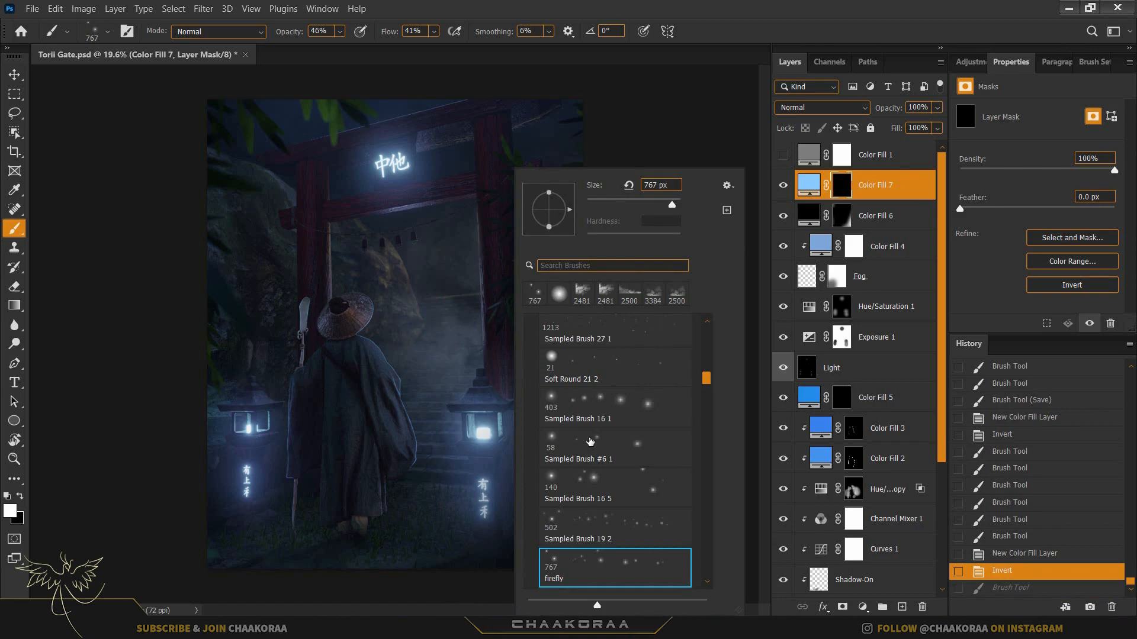
pyautogui.scroll(1, 590, 441)
pyautogui.doubleClick(598, 368)
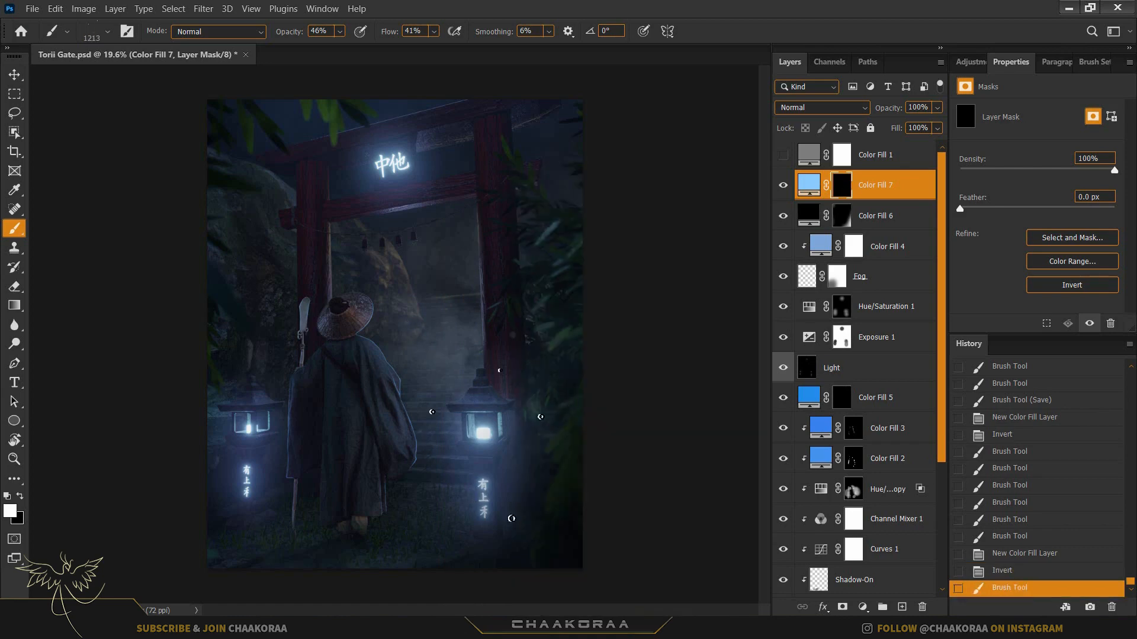
# - Set the 502 px scattered-dot brush to 100% opacity and 100% flow, with the right lantern in view
pyautogui.scroll(4, 439, 381)
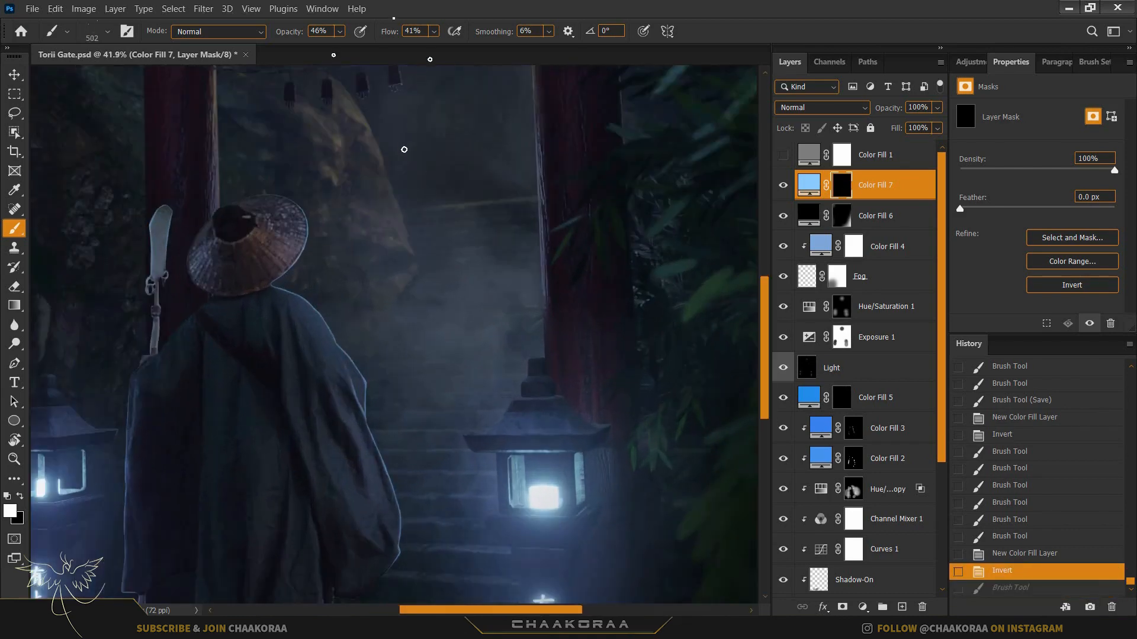
pyautogui.moveTo(397, 34); pyautogui.dragTo(472, 35)
pyautogui.moveTo(293, 36); pyautogui.dragTo(446, 57)
pyautogui.moveTo(448, 254); pyautogui.dragTo(424, 215)
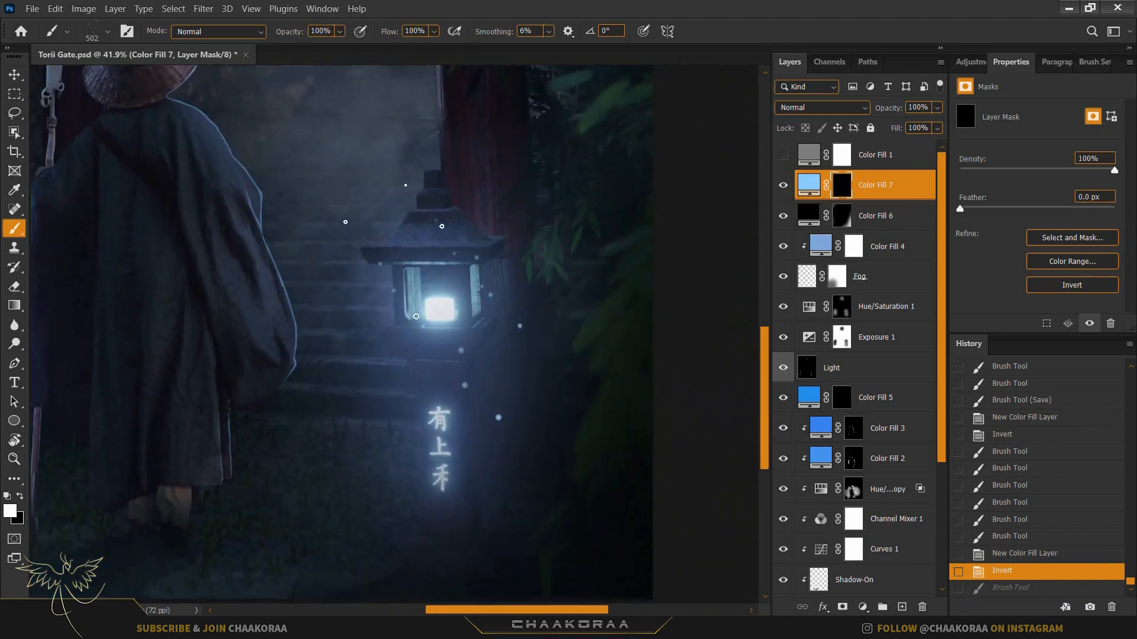
# - Try painting glowing fireflies around the right lantern on the Color Fill 7 mask, and undo both strokes
pyautogui.moveTo(416, 316); pyautogui.dragTo(590, 374)
pyautogui.moveTo(404, 220)
pyautogui.mouseDown()
pyautogui.moveTo(527, 215)
pyautogui.moveTo(541, 285)
pyautogui.mouseUp()
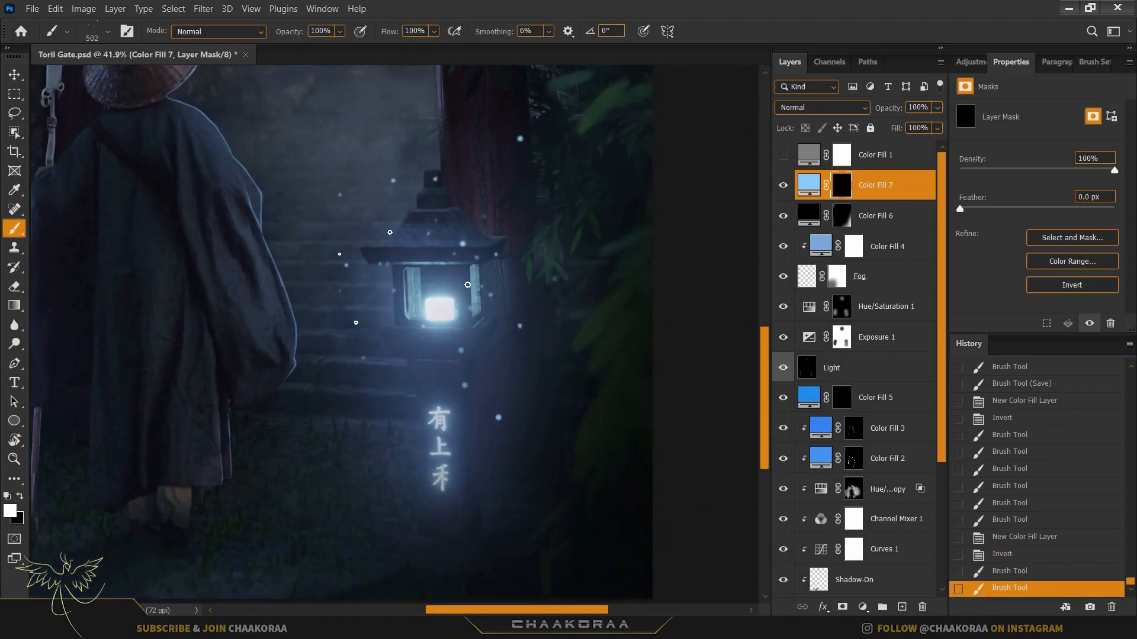
pyautogui.scroll(-4, 522, 318)
pyautogui.hotkey('ctrl', 'z')
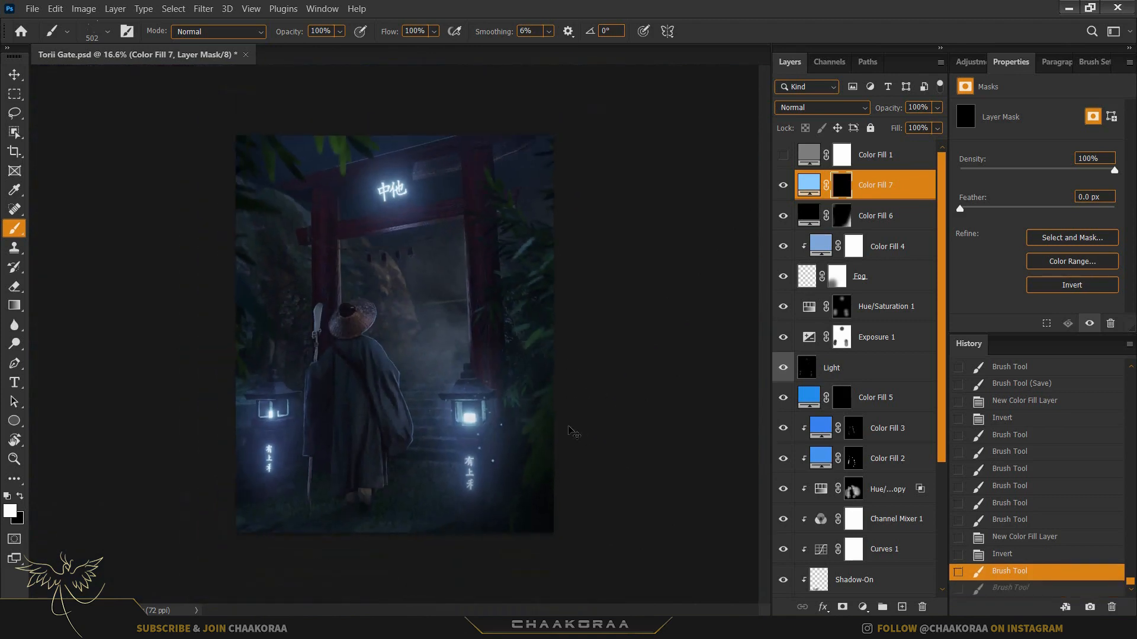
pyautogui.hotkey('ctrl', 'z')
# - Stamp light-blue fireflies around the right lantern on the Color Fill 7 mask with the brush at 337 px, undoing the last stamp
pyautogui.keyDown('alt'); pyautogui.rightClick(483, 386); pyautogui.keyUp('alt')
pyautogui.scroll(2, 491, 391)
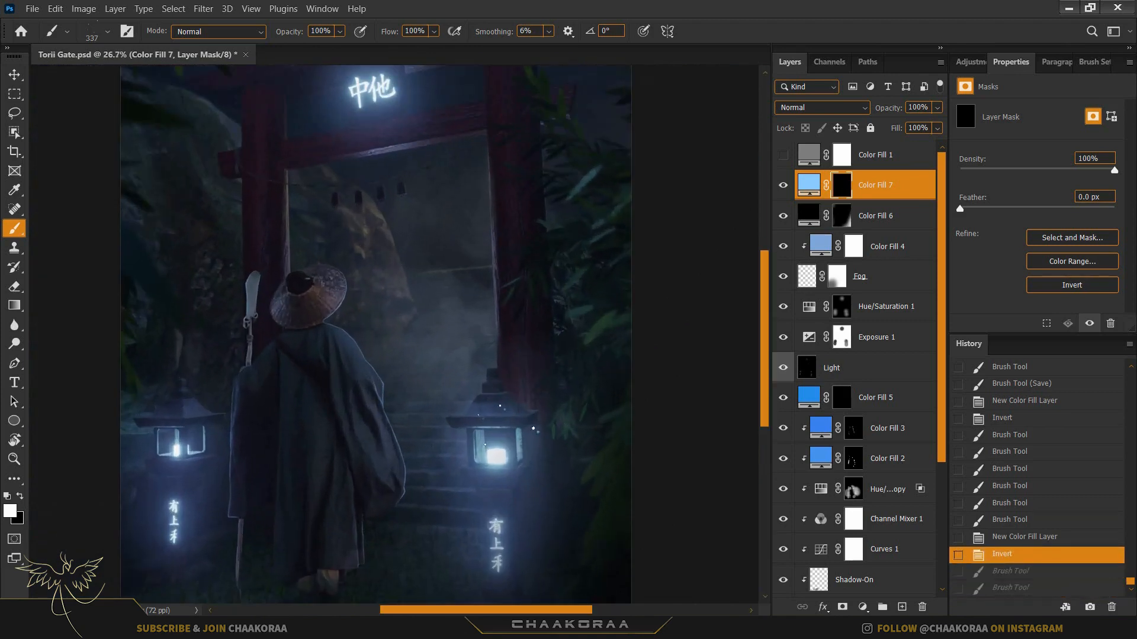
pyautogui.click(528, 372)
pyautogui.click(466, 478)
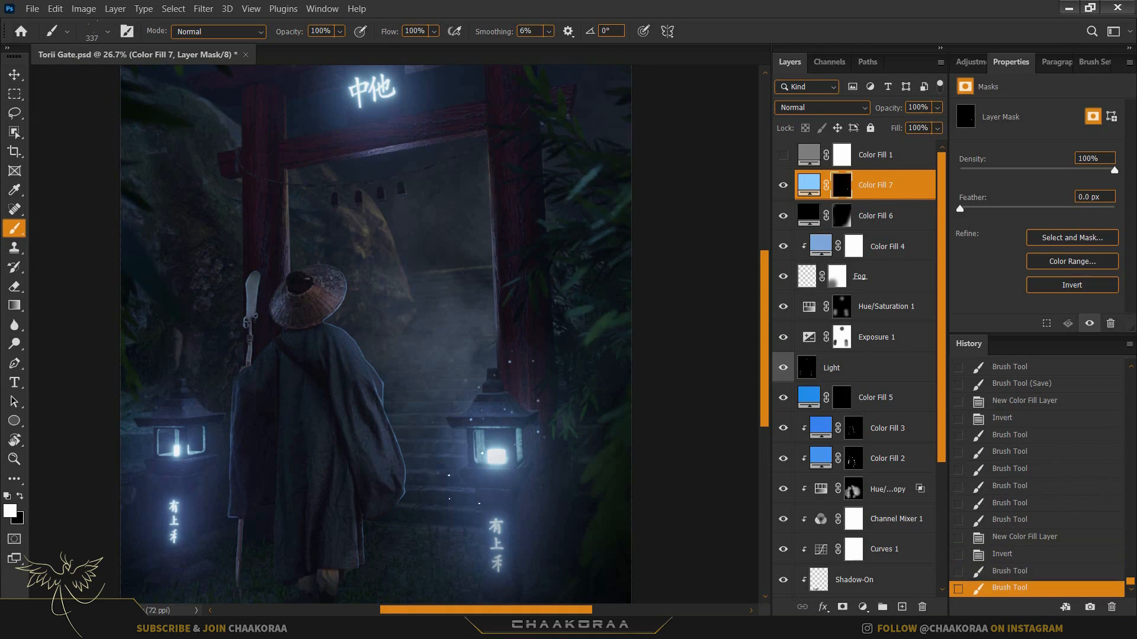
pyautogui.click(516, 483)
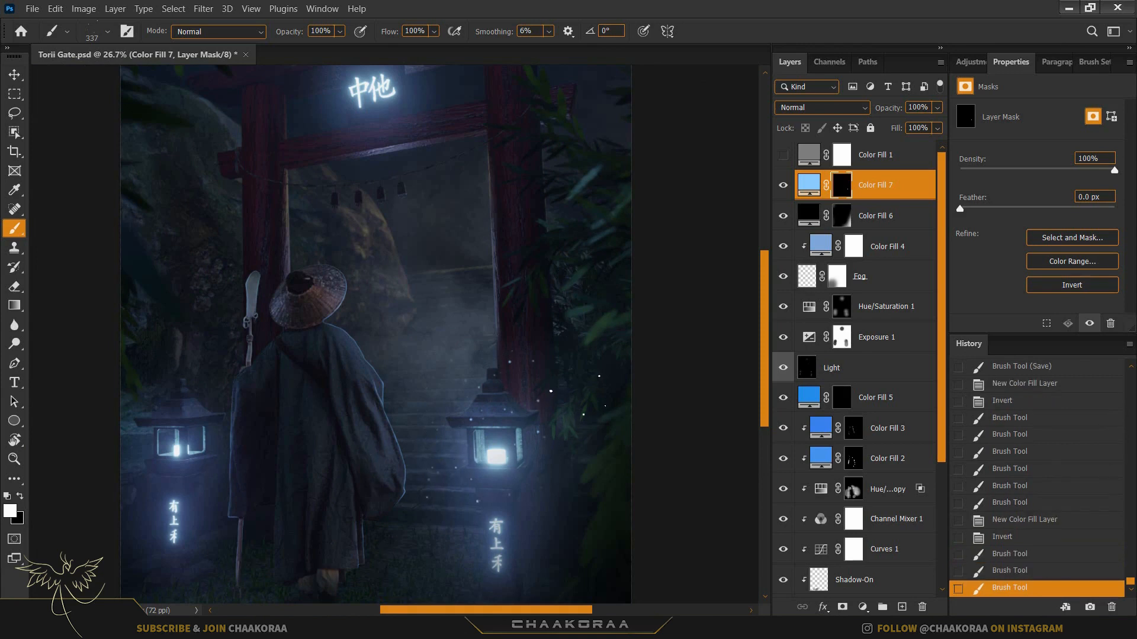
pyautogui.click(585, 477)
pyautogui.click(503, 329)
pyautogui.click(445, 354)
pyautogui.click(440, 396)
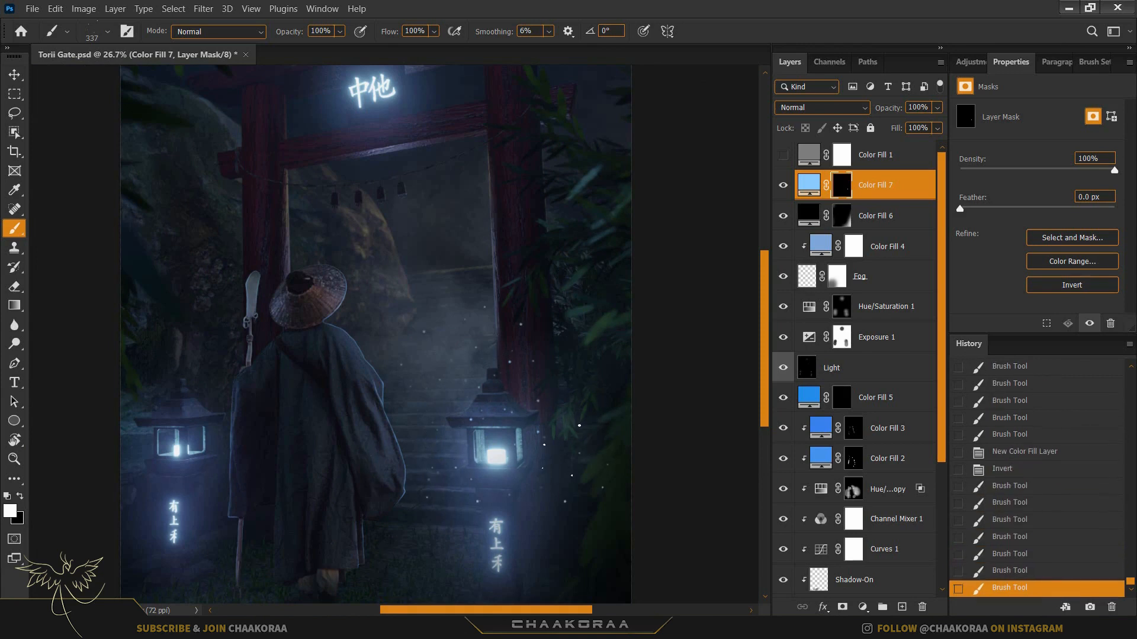
pyautogui.hotkey('ctrl', 'z')
# - Stamp more 337 px fireflies by the left lantern and the right gate pillar, undoing the misplaced stamp near the gate sign
pyautogui.moveTo(321, 409); pyautogui.dragTo(404, 379)
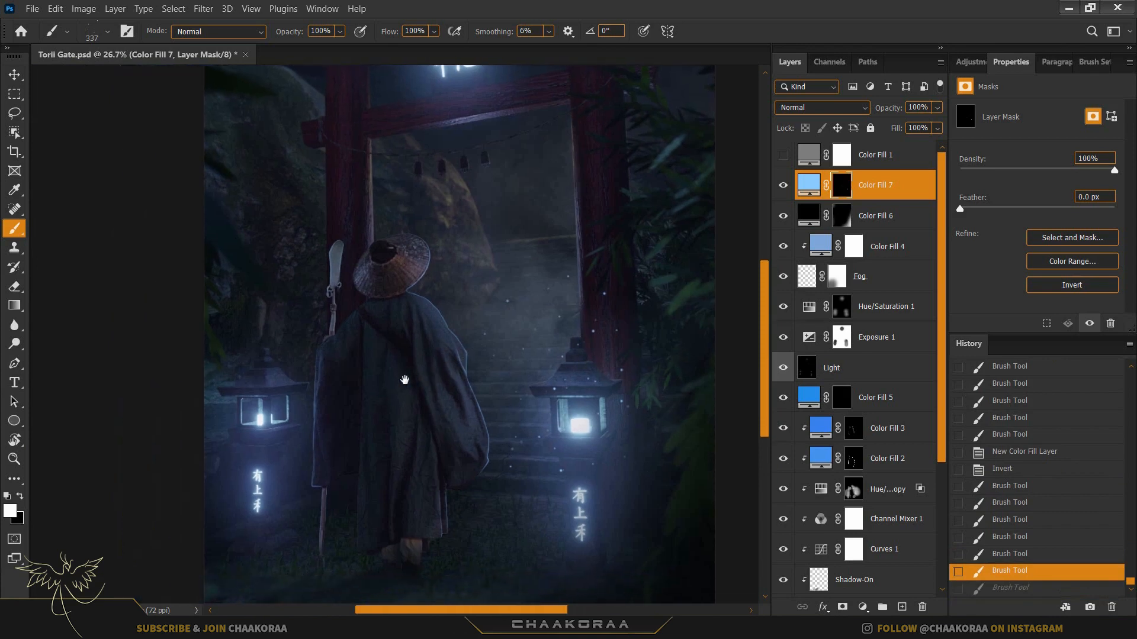
pyautogui.click(418, 421)
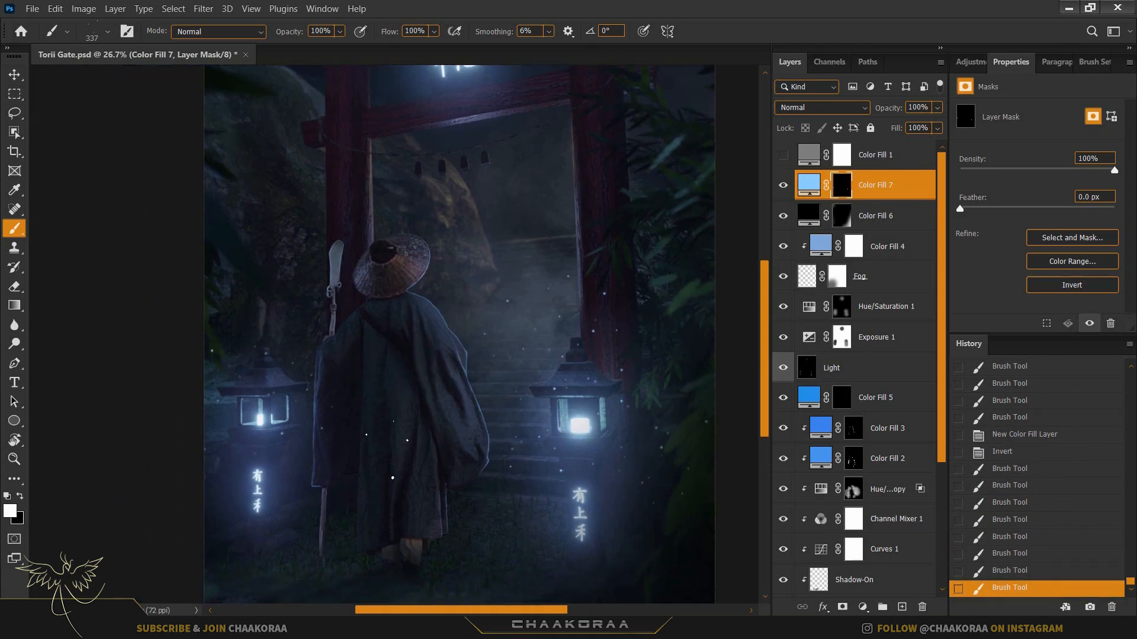
pyautogui.hotkey('ctrl', '-')
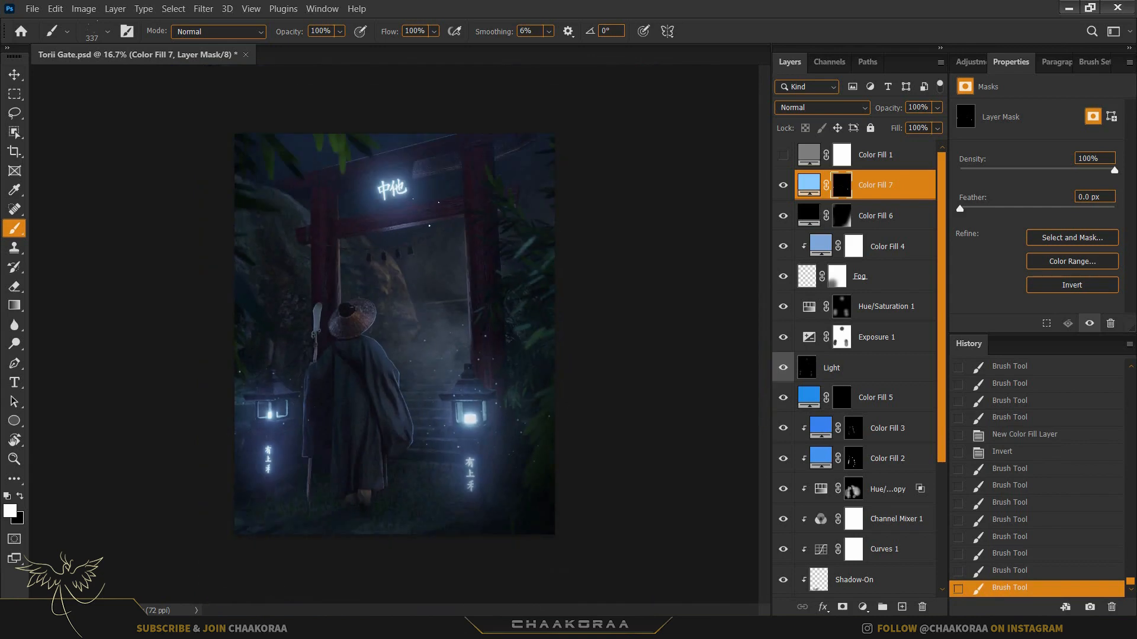
pyautogui.click(376, 195)
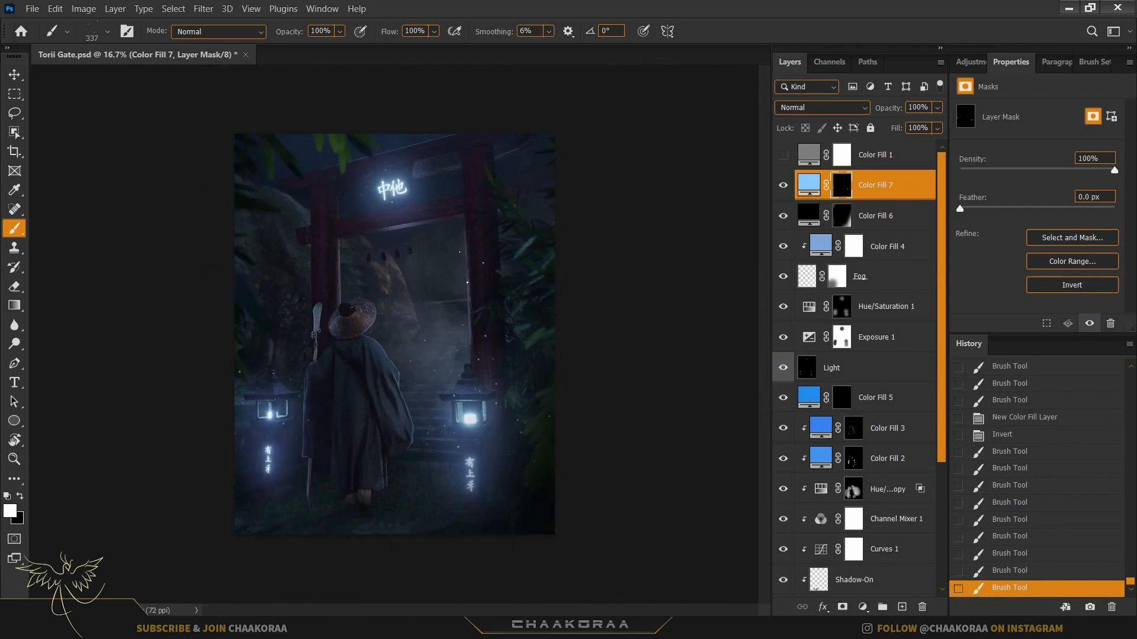
pyautogui.hotkey('ctrl', 'z')
pyautogui.click(431, 228)
pyautogui.click(502, 324)
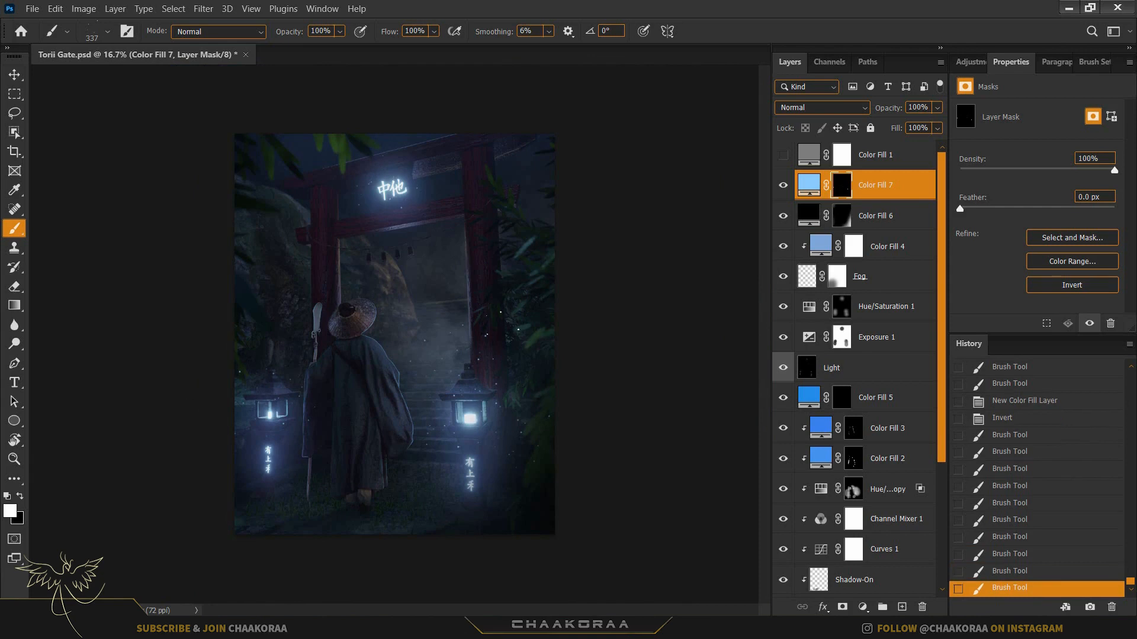
# - Add fireflies over the right lantern, switching to Sampled Brush 17 1 and reducing it to 52 px for small ones
pyautogui.scroll(5, 447, 398)
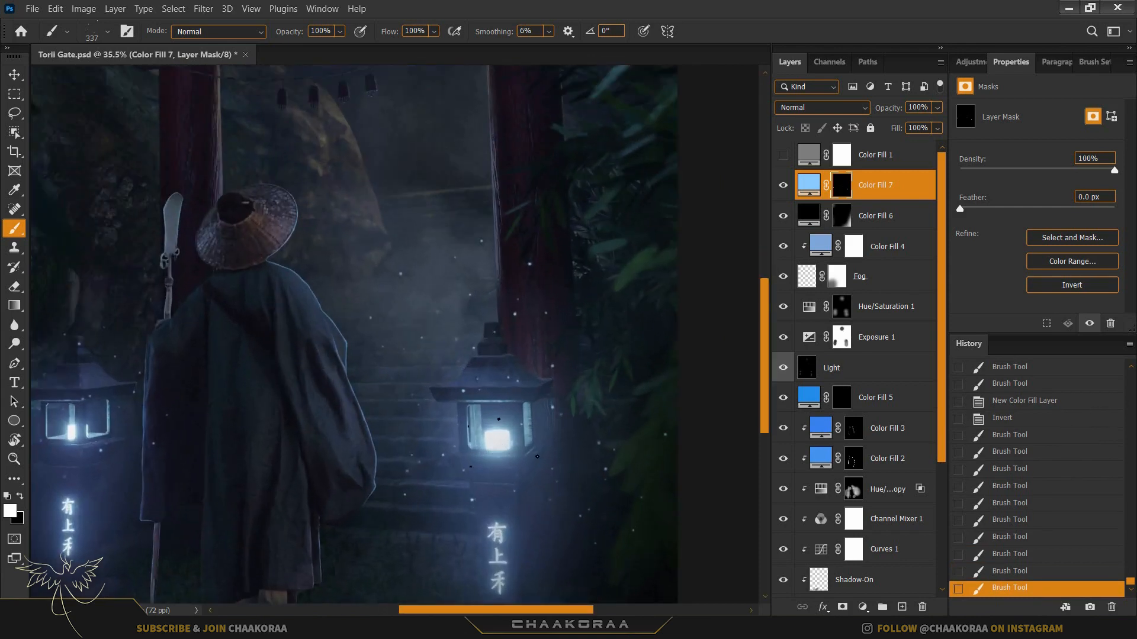
pyautogui.click(503, 443)
pyautogui.rightClick(603, 460)
pyautogui.scroll(-5, 602, 460)
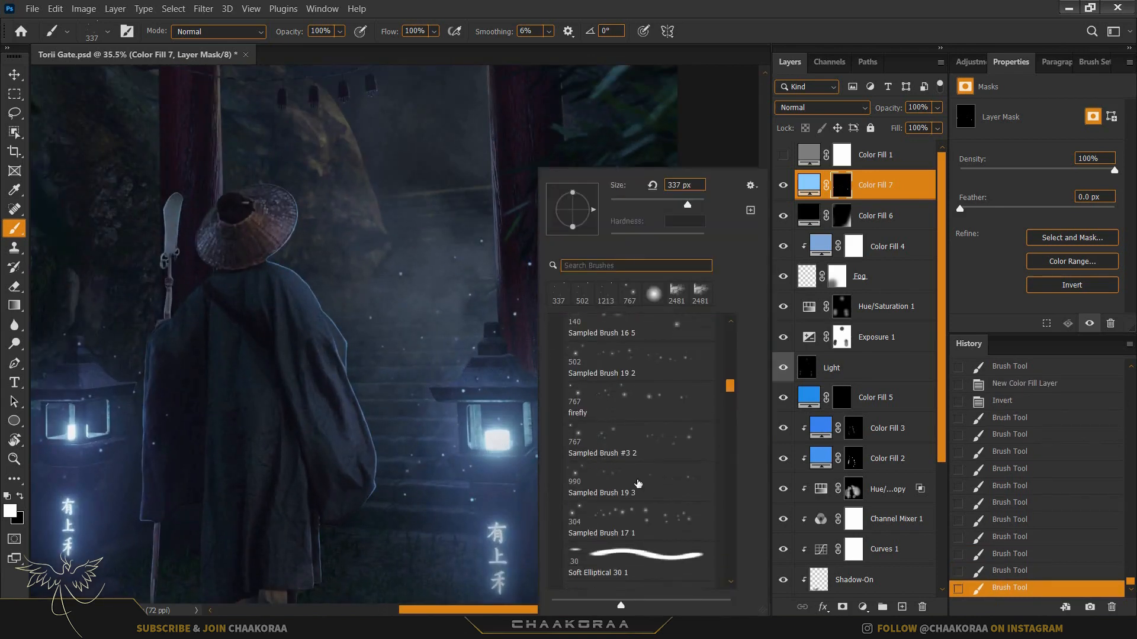
pyautogui.click(645, 521)
pyautogui.click(496, 414)
pyautogui.hotkey('ctrl', 'z')
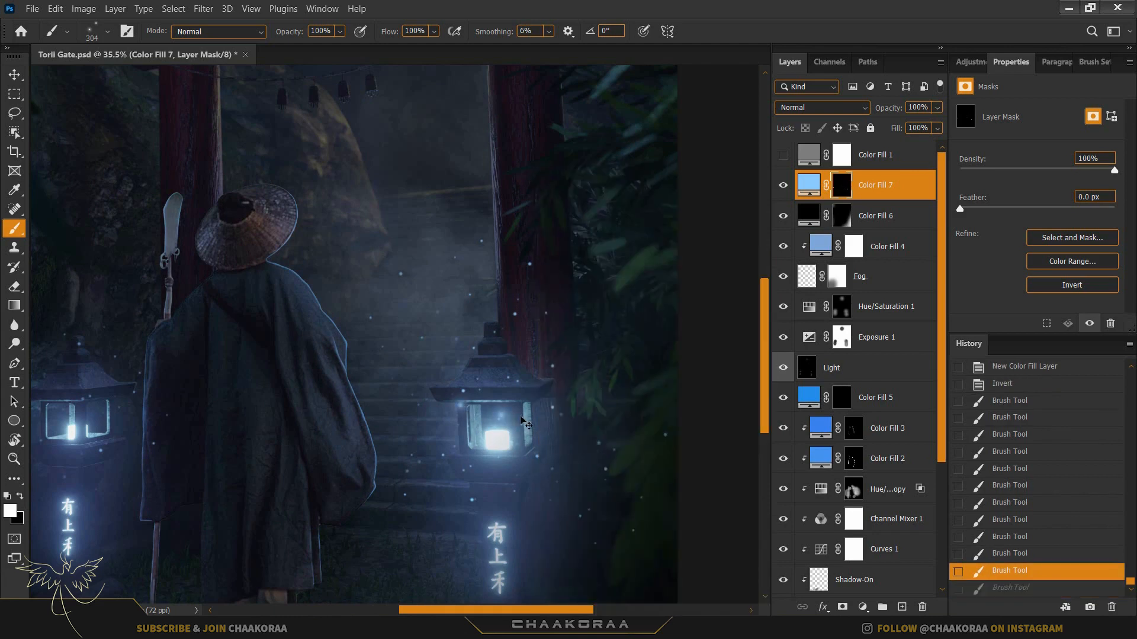
pyautogui.moveTo(517, 415); pyautogui.dragTo(484, 415)
pyautogui.click(541, 408)
pyautogui.click(498, 448)
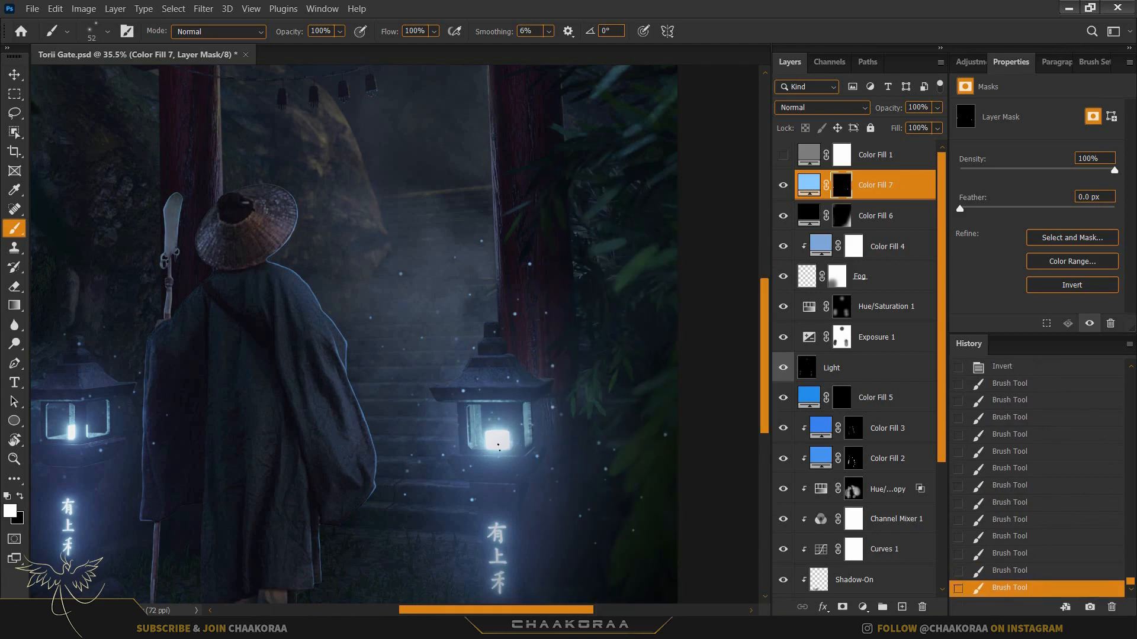
pyautogui.click(498, 448)
# - Stamp small 52 px fireflies around the roof and light of the left lantern
pyautogui.moveTo(441, 390); pyautogui.dragTo(582, 377)
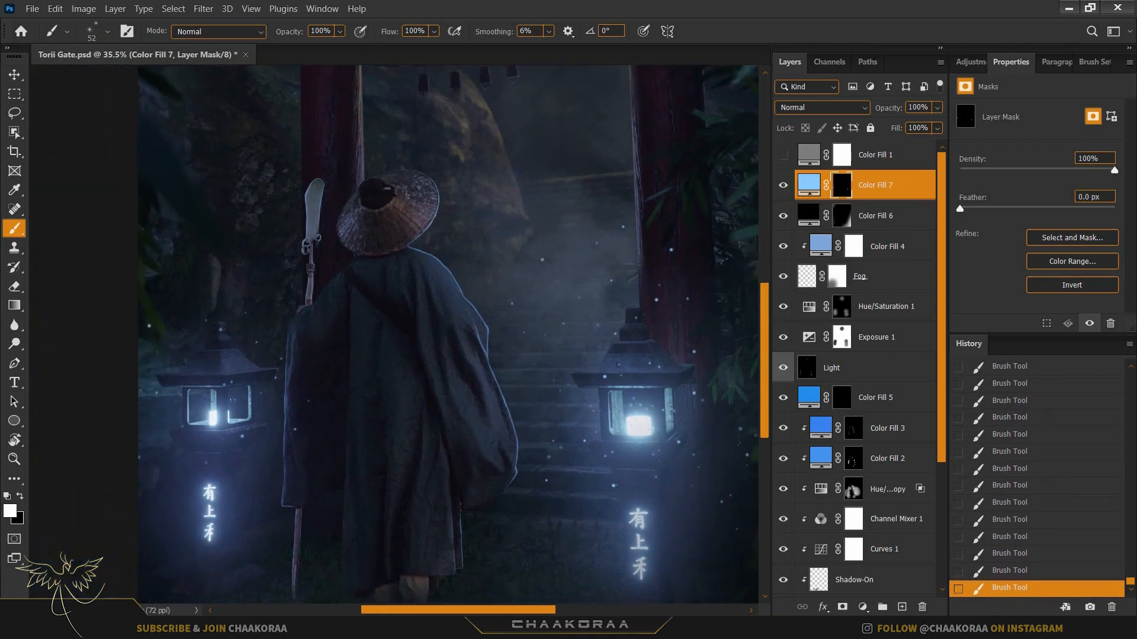
pyautogui.click(233, 401)
pyautogui.click(260, 392)
pyautogui.click(276, 362)
pyautogui.click(228, 350)
pyautogui.click(183, 360)
pyautogui.click(194, 354)
pyautogui.scroll(-3, 285, 371)
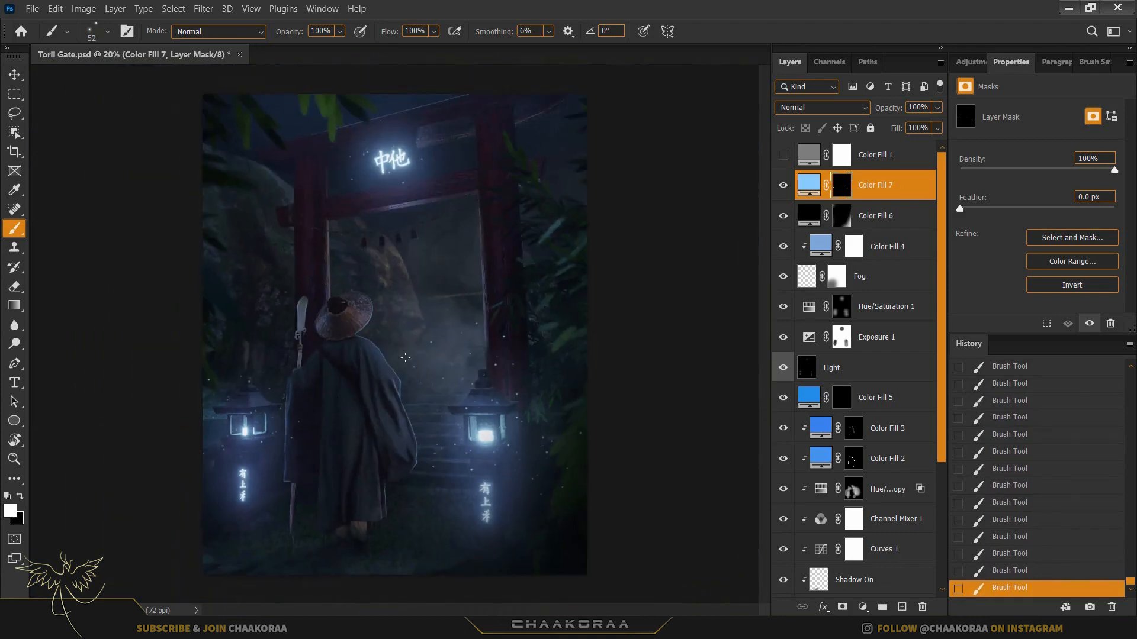
# - Place Light Flare.jpg at 171.25% scale, rotate it to -90.73°, and position it on the left edge of the weapon's blade
pyautogui.scroll(10, 405, 358)
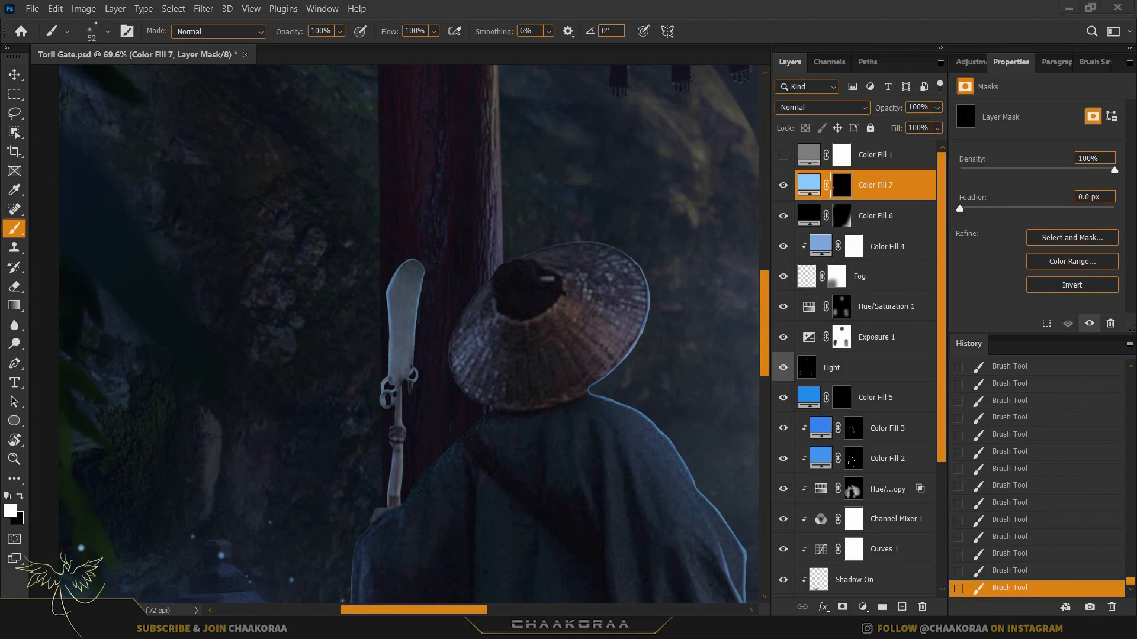
pyautogui.hotkey('alt', 'Tab')
pyautogui.moveTo(125, 123); pyautogui.dragTo(482, 287)
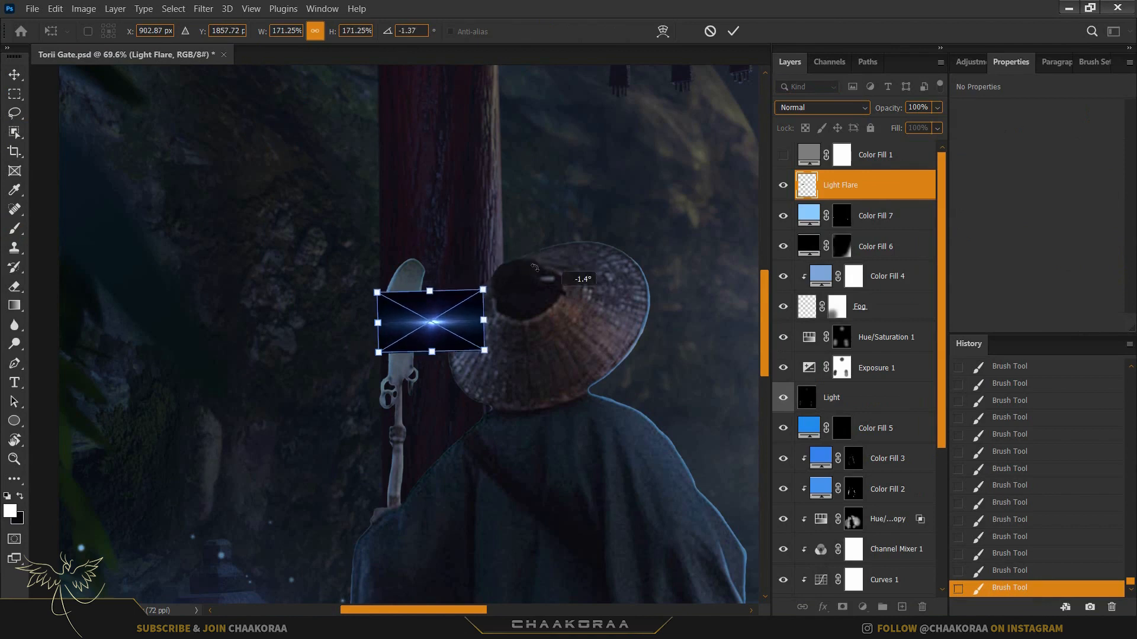
pyautogui.moveTo(556, 283); pyautogui.dragTo(408, 207)
pyautogui.scroll(2, 445, 323)
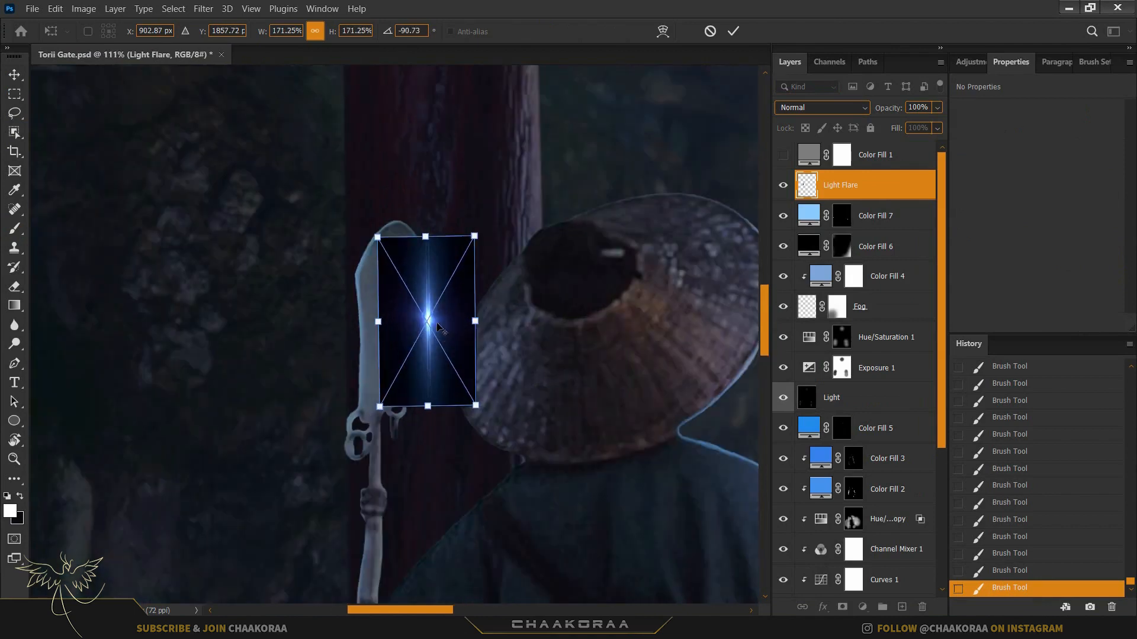
pyautogui.moveTo(445, 295); pyautogui.dragTo(355, 256)
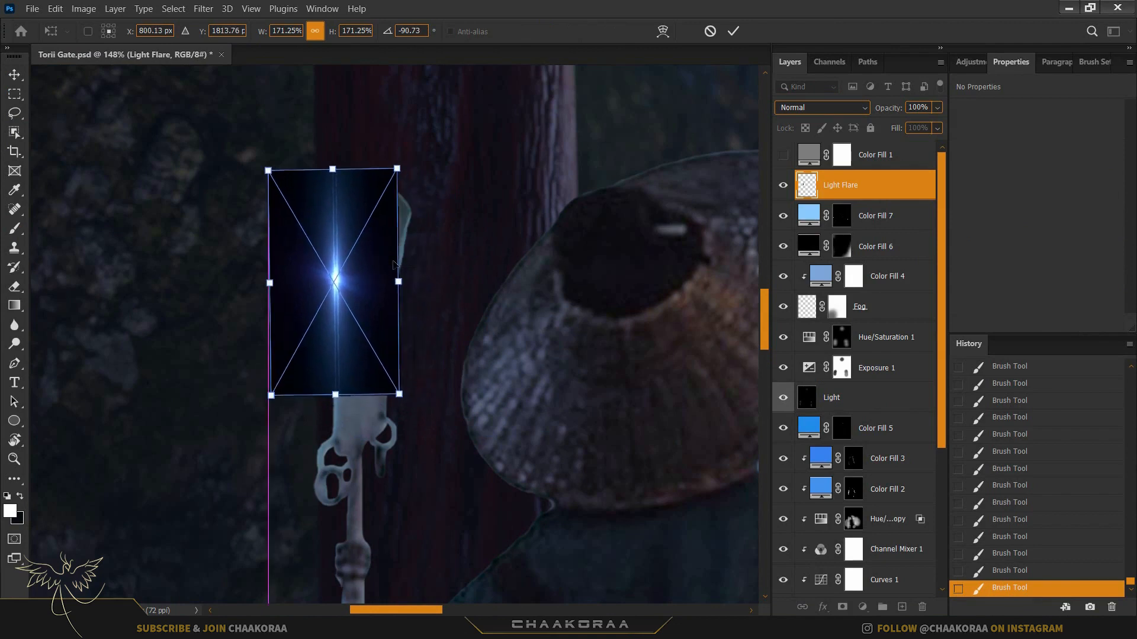
pyautogui.click(729, 32)
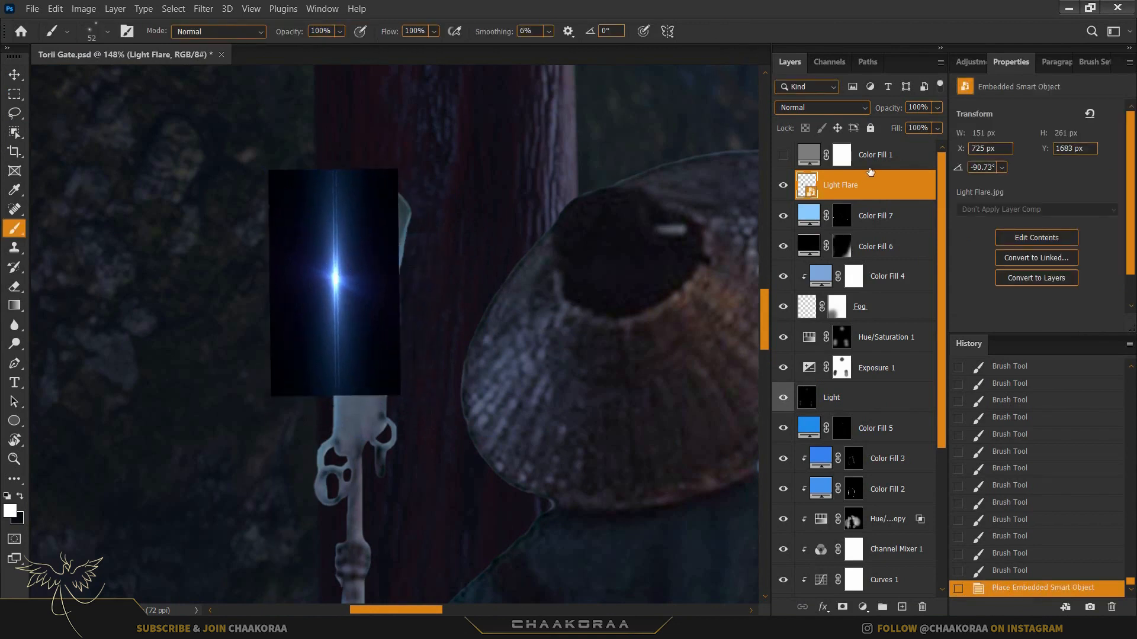
# - Set the Light Flare layer's blend mode to Screen and add a layer mask
pyautogui.click(854, 107)
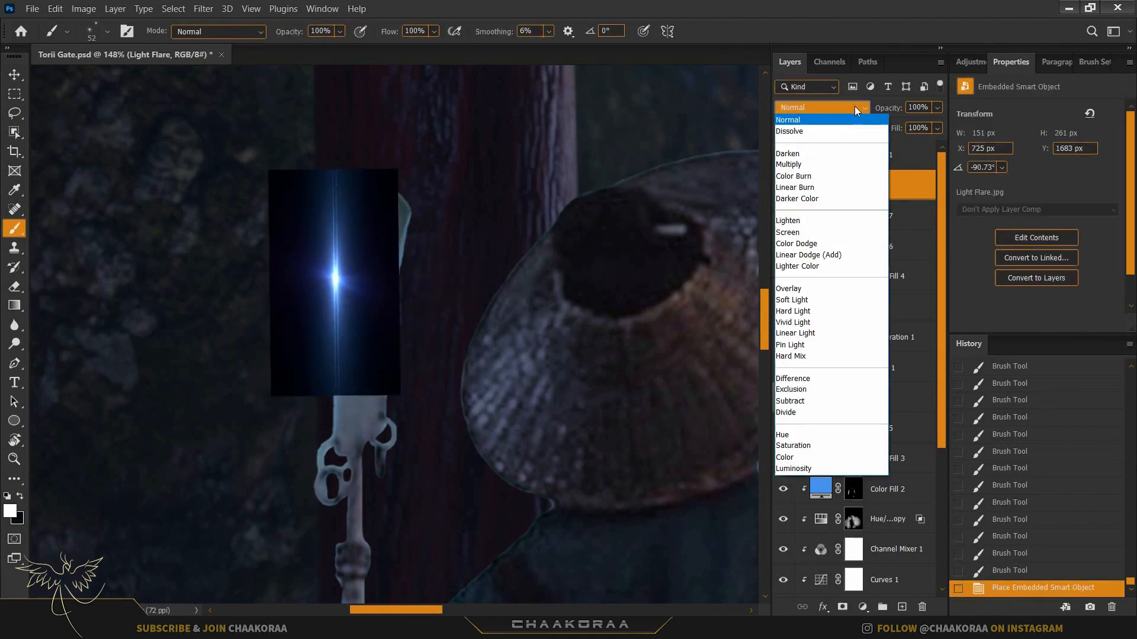
pyautogui.click(854, 231)
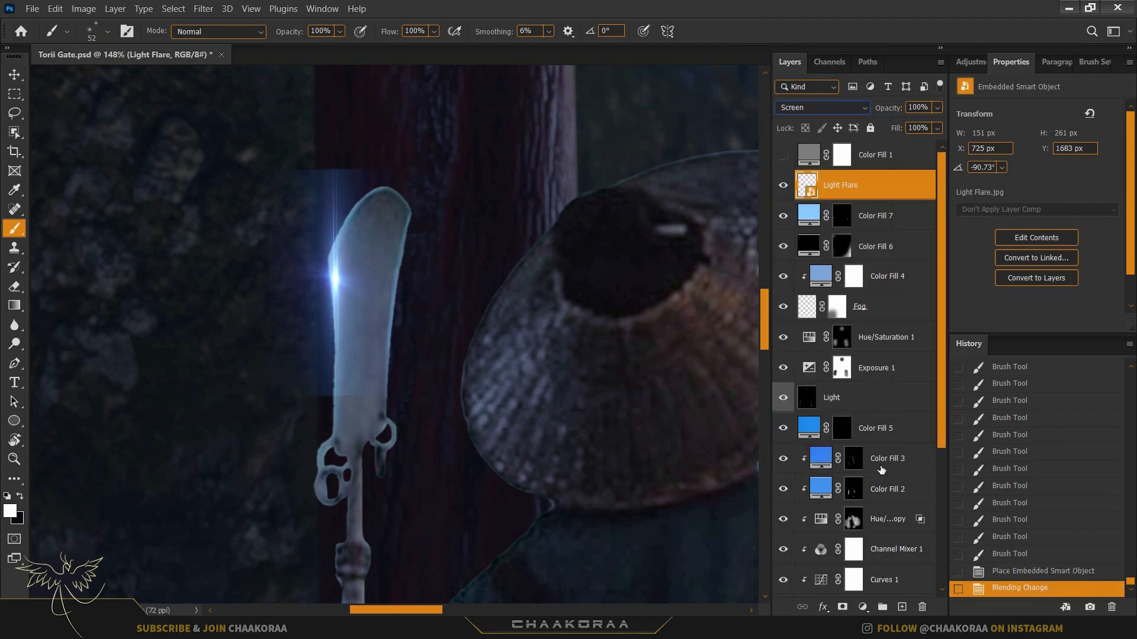
pyautogui.click(841, 608)
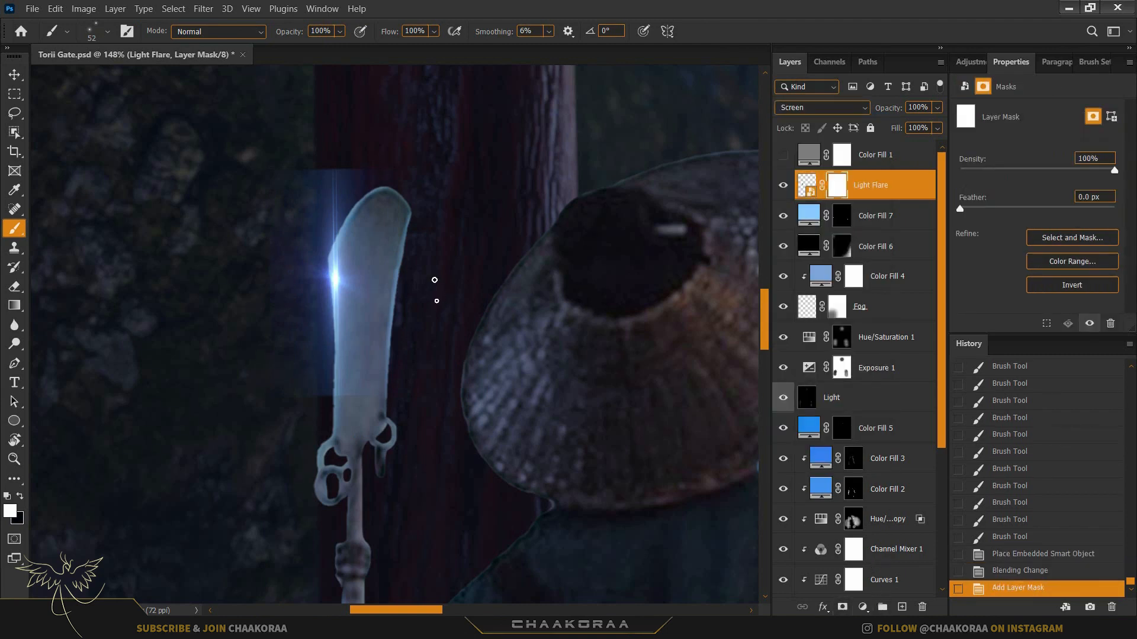
# - Mask out the flare image's rectangular edges around the blade with a black 219 px soft round brush at 0% hardness
pyautogui.rightClick(427, 256)
pyautogui.click(453, 293)
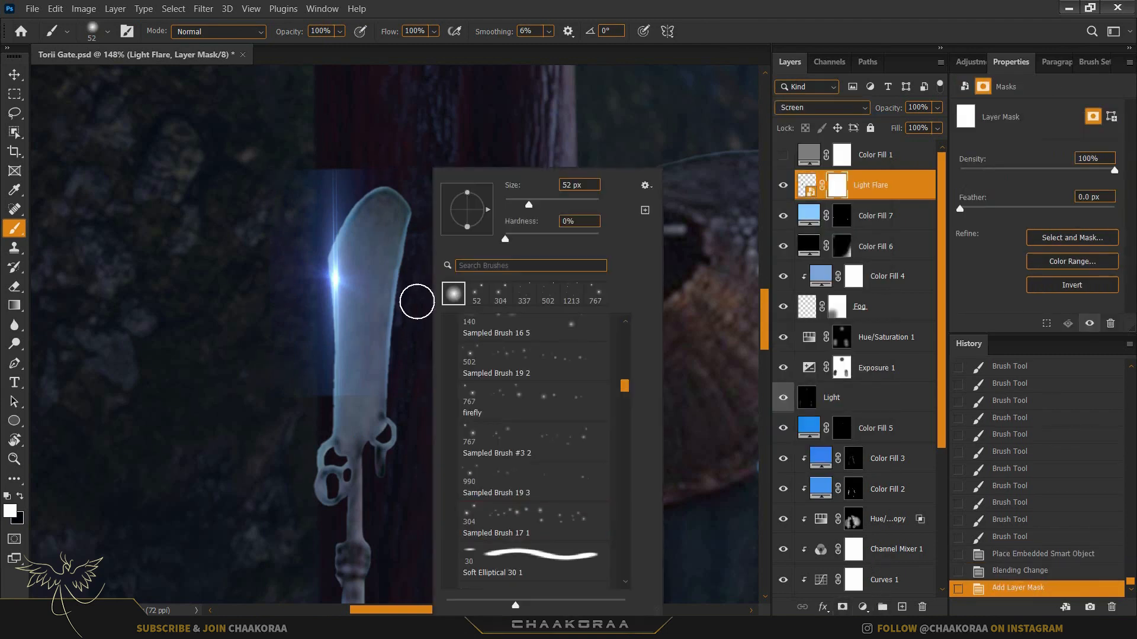
pyautogui.moveTo(379, 233)
pyautogui.mouseDown()
pyautogui.moveTo(452, 223)
pyautogui.moveTo(522, 235)
pyautogui.mouseUp()
pyautogui.moveTo(572, 322)
pyautogui.mouseDown()
pyautogui.moveTo(524, 328)
pyautogui.moveTo(513, 412)
pyautogui.moveTo(515, 391)
pyautogui.mouseUp()
pyautogui.moveTo(516, 387); pyautogui.dragTo(472, 396)
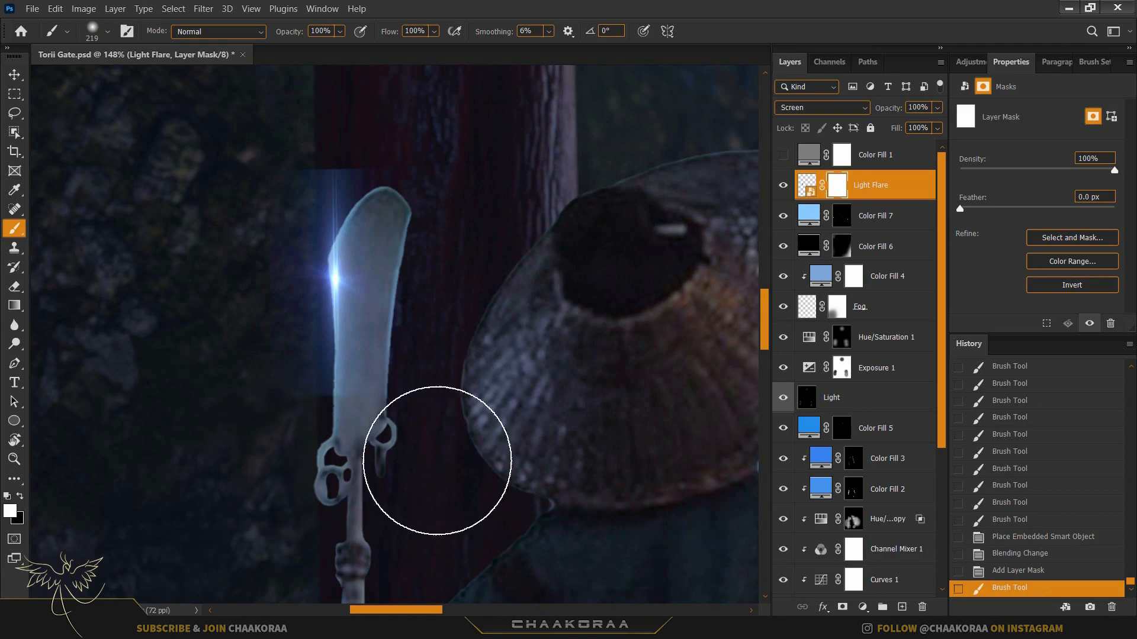
pyautogui.moveTo(408, 449); pyautogui.dragTo(513, 400)
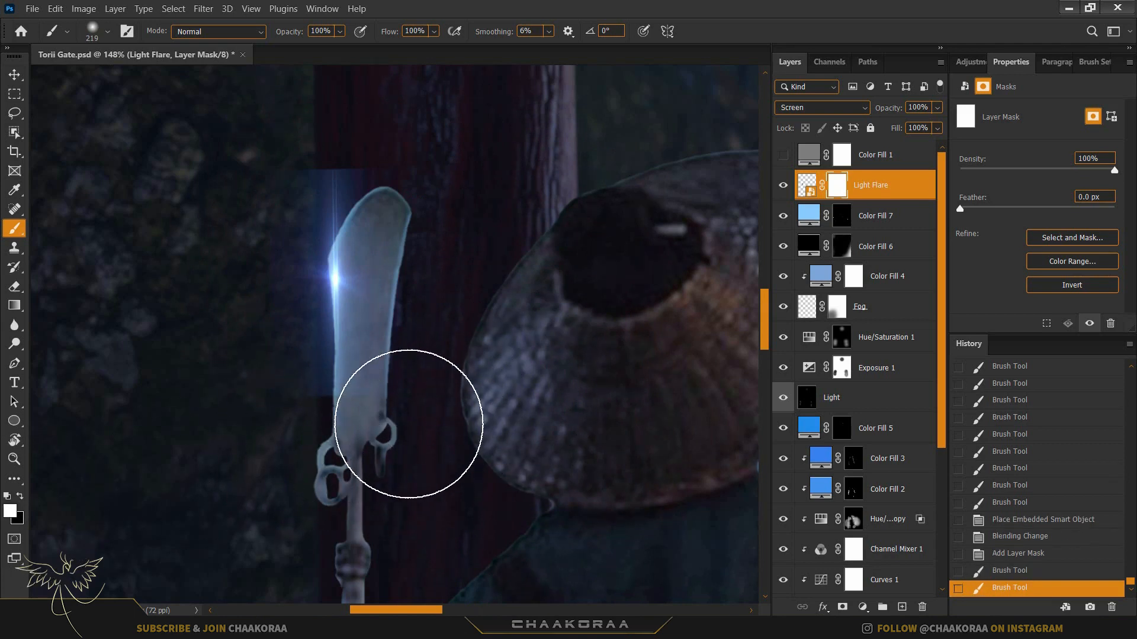
pyautogui.press('x')
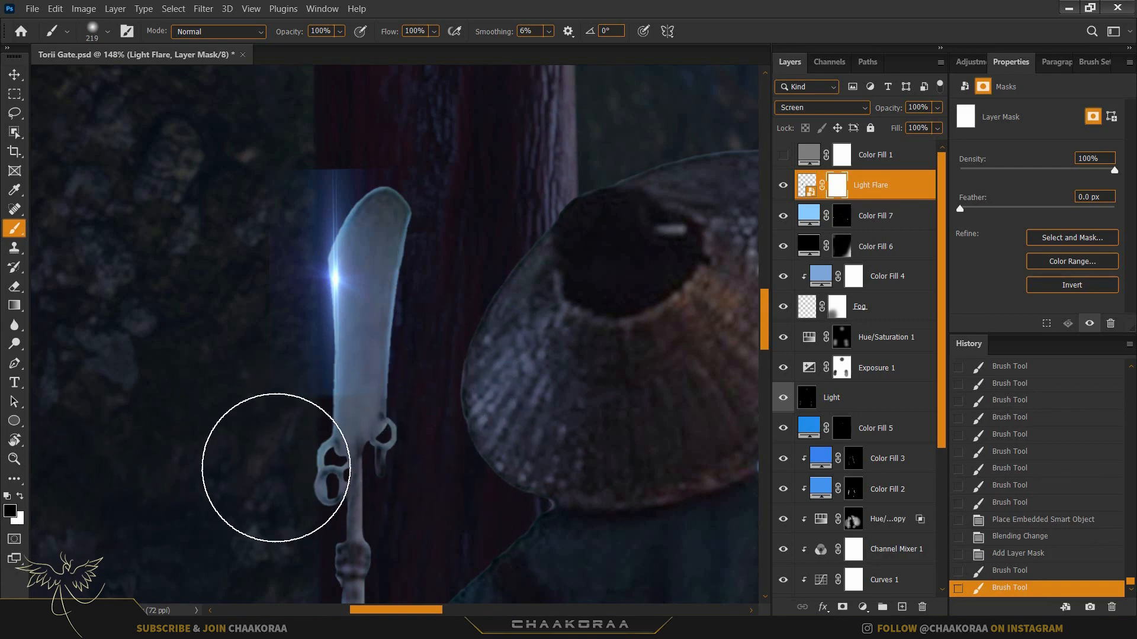
pyautogui.click(464, 431)
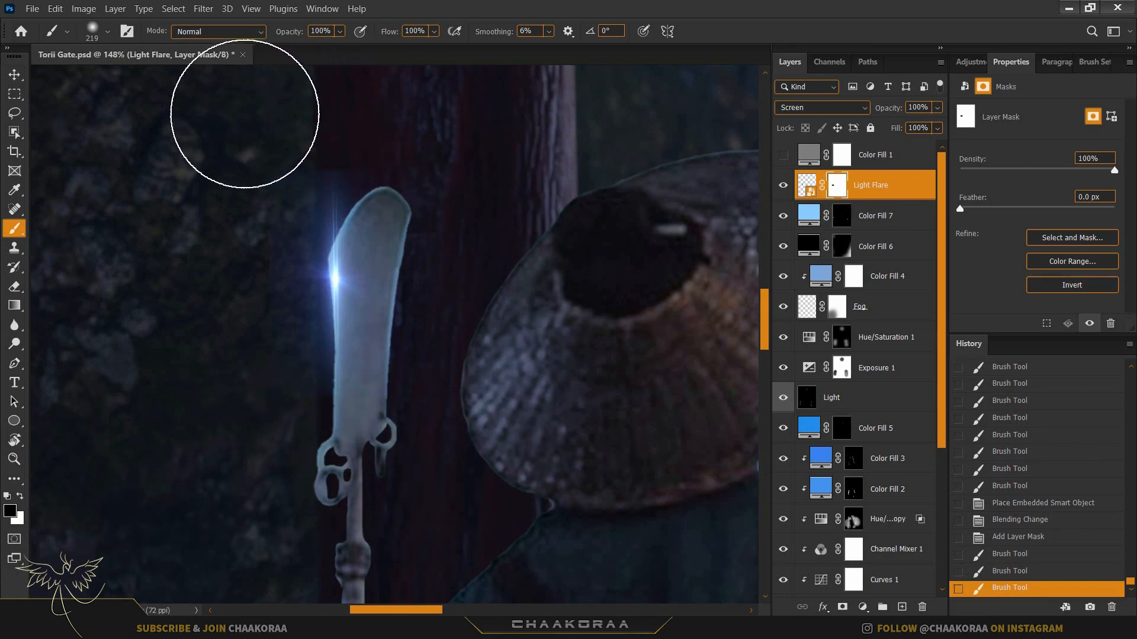
pyautogui.moveTo(245, 114); pyautogui.dragTo(376, 186)
pyautogui.moveTo(225, 176)
pyautogui.mouseDown()
pyautogui.moveTo(208, 209)
pyautogui.moveTo(205, 403)
pyautogui.mouseUp()
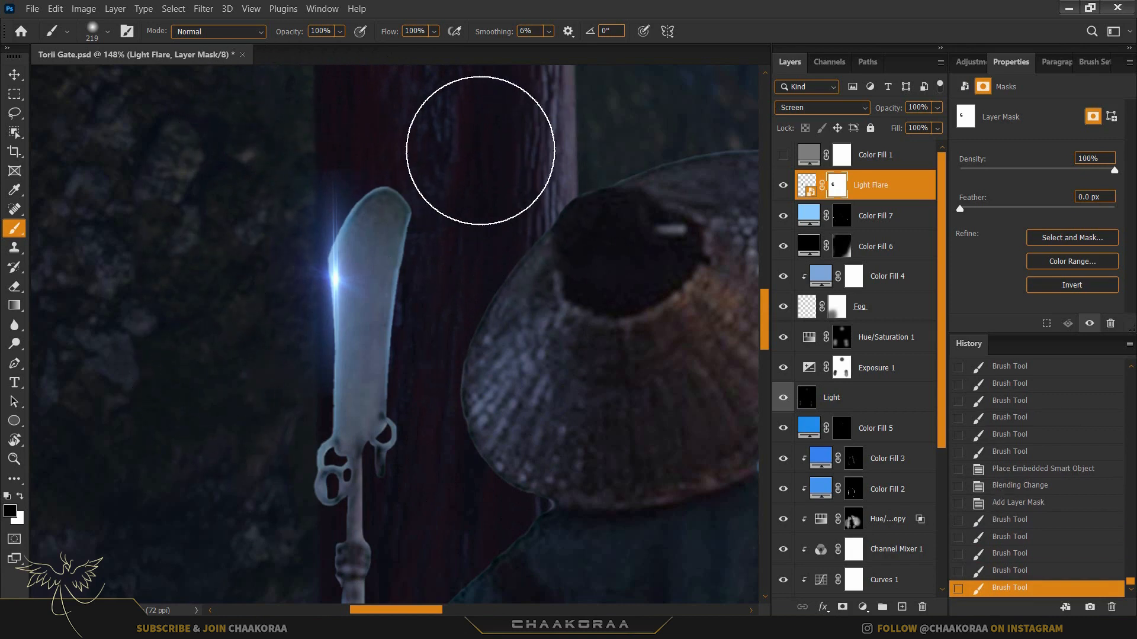
pyautogui.moveTo(480, 151); pyautogui.dragTo(478, 400)
# - Move the light flare up slightly and line its bright center up with the blade's left edge
pyautogui.press('v')
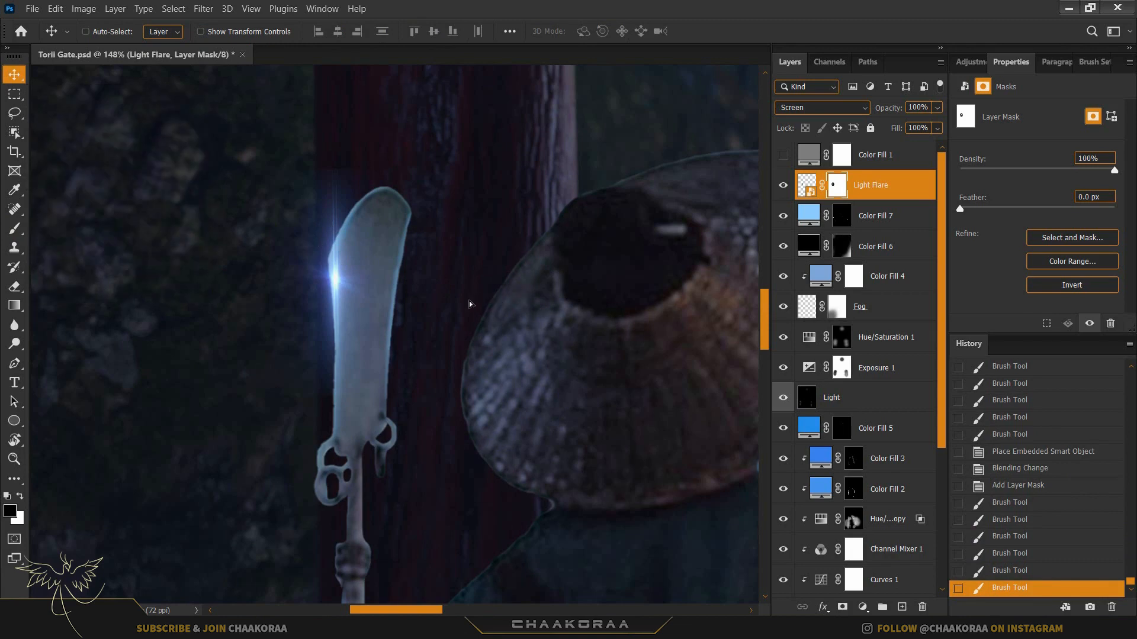
pyautogui.moveTo(470, 304); pyautogui.dragTo(470, 270)
pyautogui.scroll(5, 366, 287)
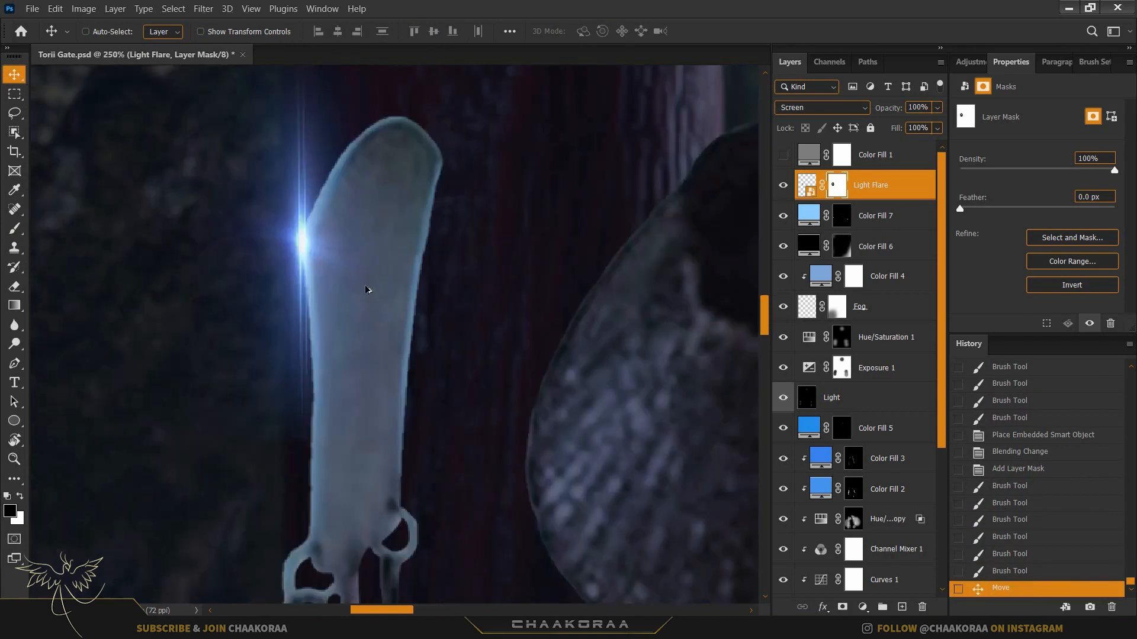
pyautogui.moveTo(347, 245); pyautogui.dragTo(353, 247)
pyautogui.scroll(-14, 353, 246)
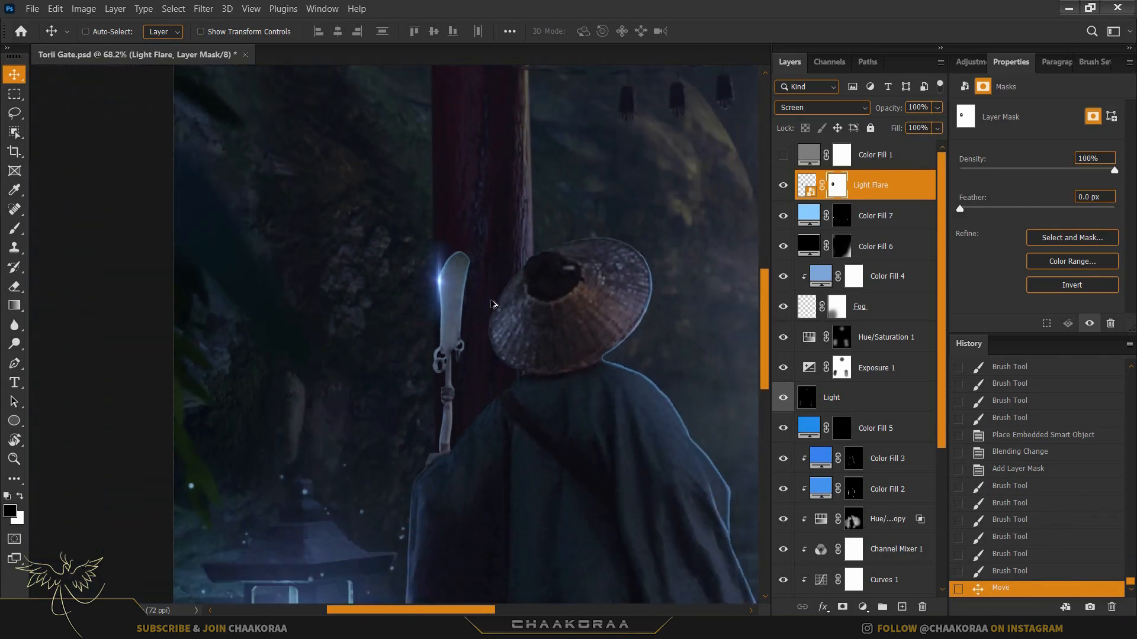
# - Rotate the light flare by 19.78° and move it slightly up along the blade's left edge
pyautogui.scroll(9, 495, 305)
pyautogui.hotkey('ctrl', 't')
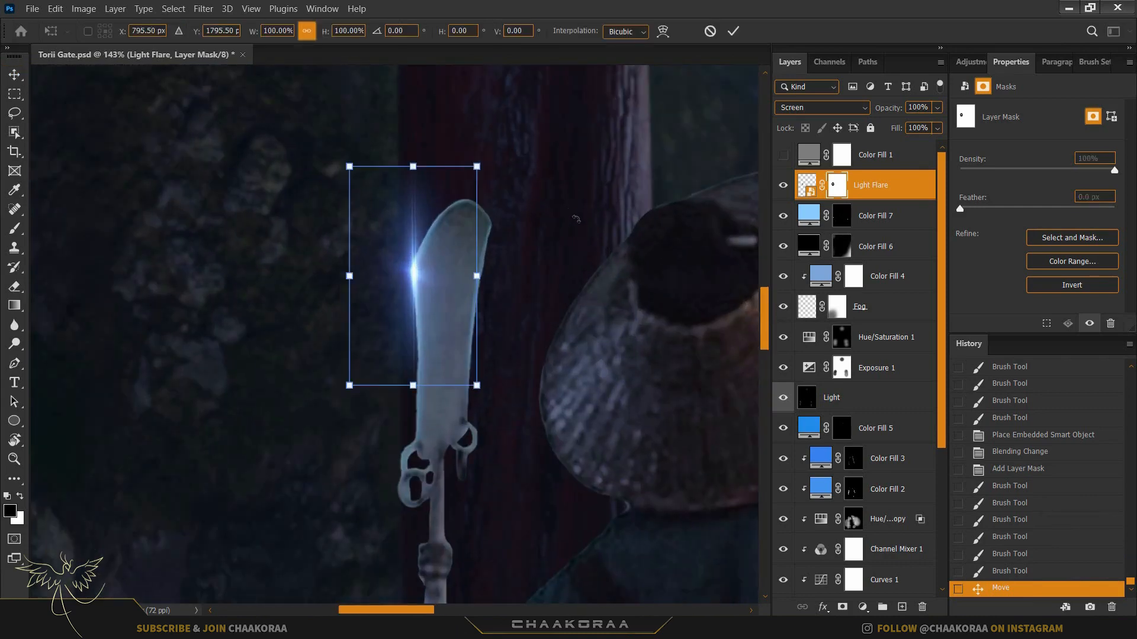
pyautogui.moveTo(576, 219); pyautogui.dragTo(586, 271)
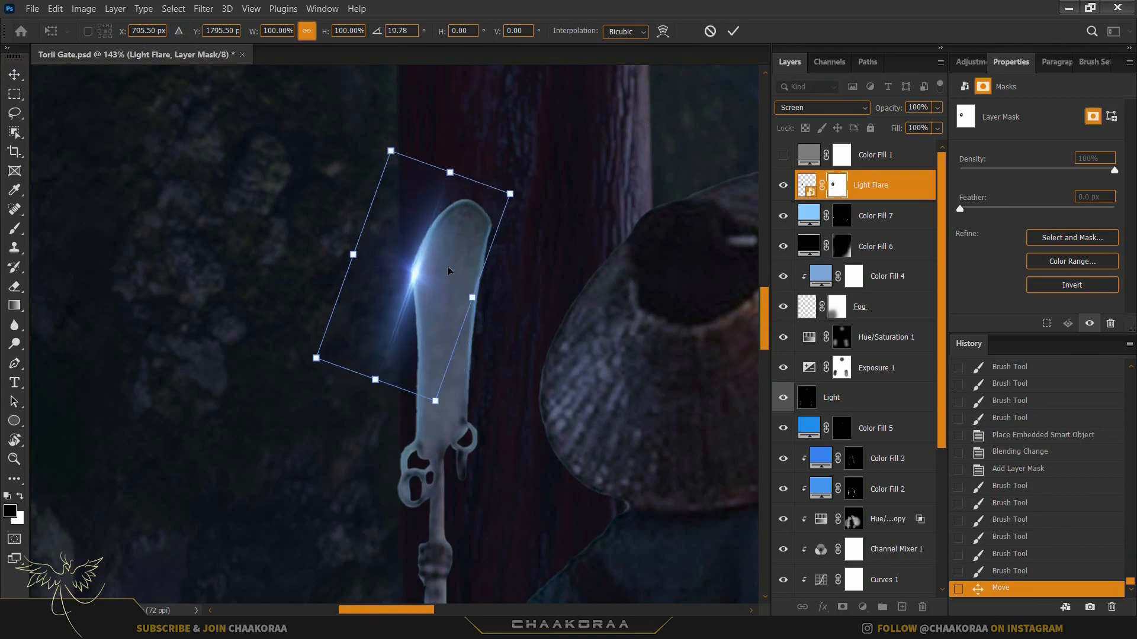
pyautogui.moveTo(450, 265); pyautogui.dragTo(450, 254)
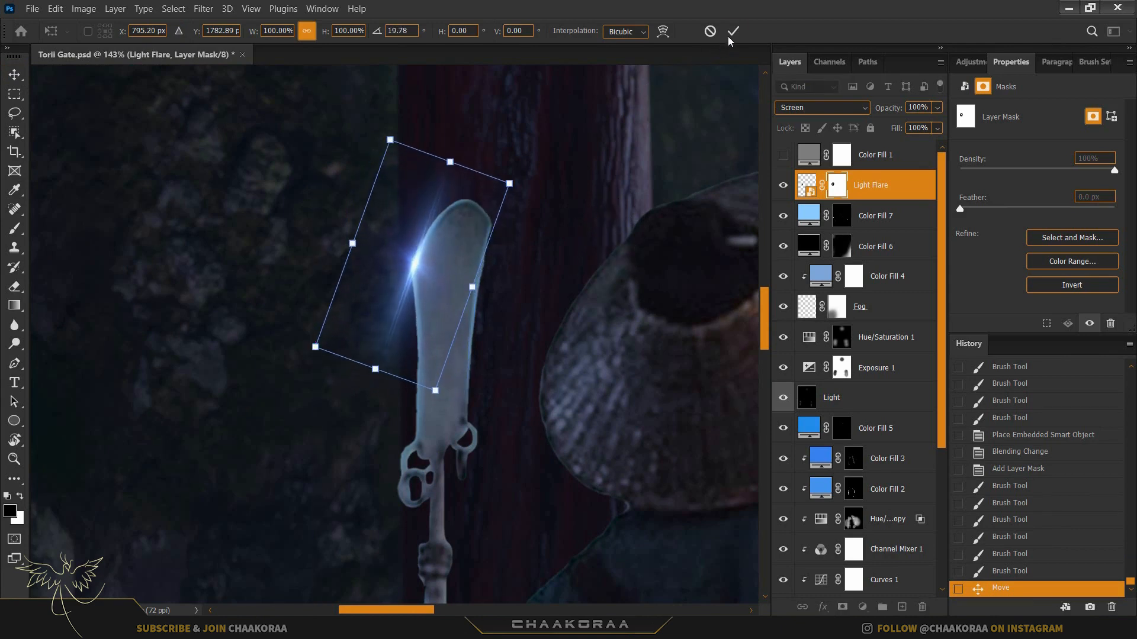
pyautogui.click(732, 32)
pyautogui.scroll(-5, 577, 258)
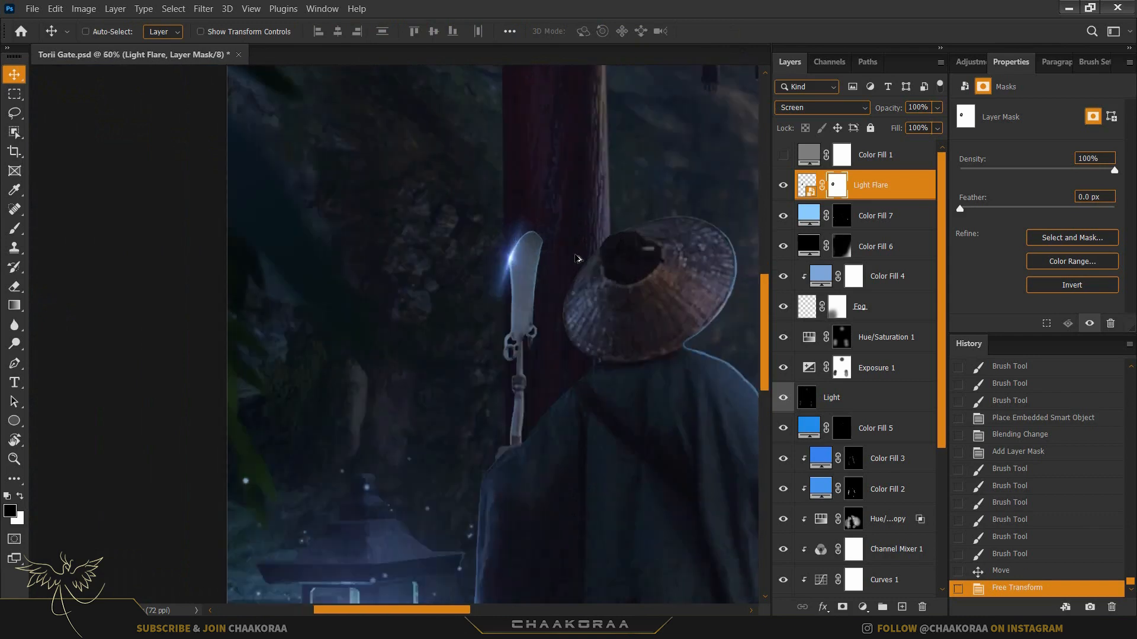
# - Rotate the light flare back by -20.57° and realign its bright center with the blade's left edge
pyautogui.scroll(5, 577, 259)
pyautogui.hotkey('ctrl', 't')
pyautogui.moveTo(611, 210); pyautogui.dragTo(550, 166)
pyautogui.moveTo(498, 282); pyautogui.dragTo(506, 285)
pyautogui.moveTo(583, 253); pyautogui.dragTo(588, 269)
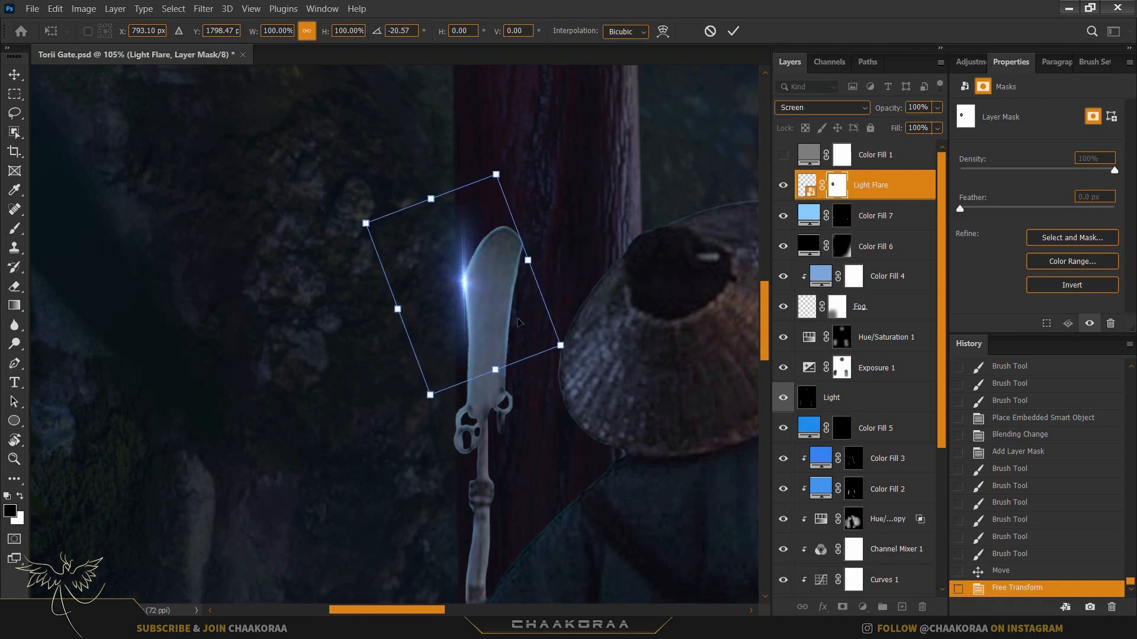
pyautogui.click(733, 31)
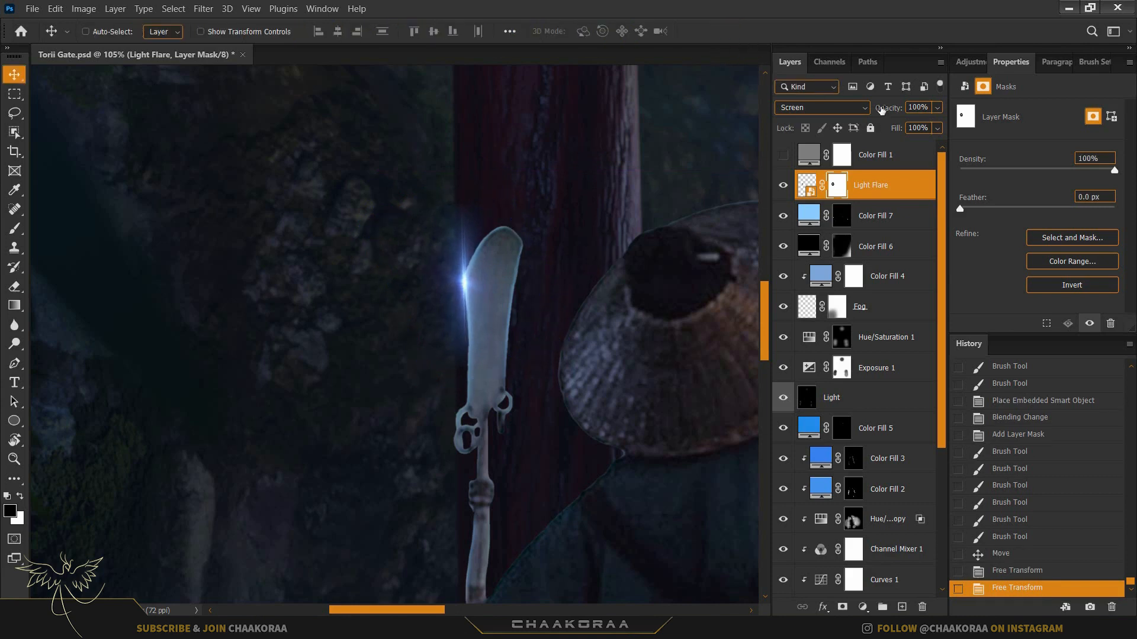
# - Lower the Light Flare layer's opacity to 85%
pyautogui.moveTo(881, 110); pyautogui.dragTo(868, 107)
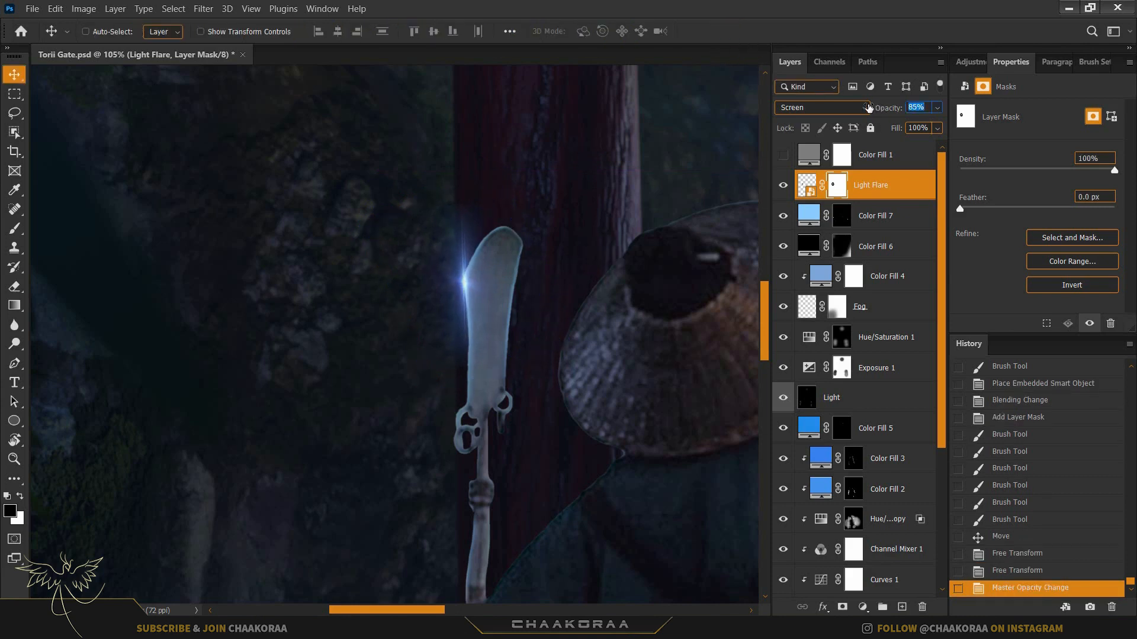
pyautogui.scroll(-5, 583, 322)
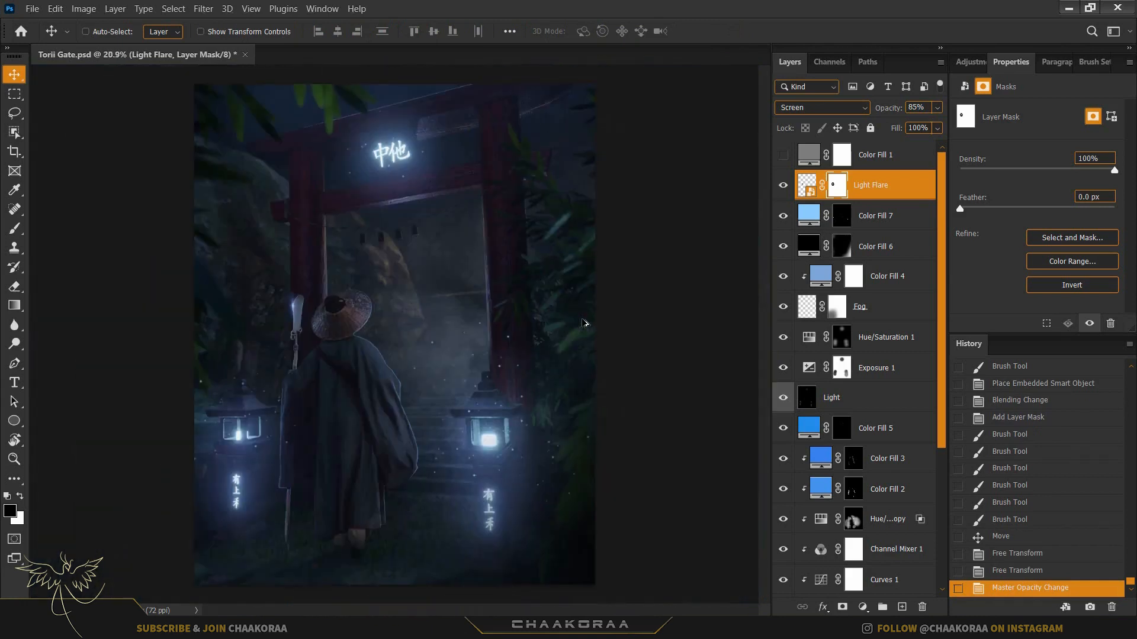
pyautogui.scroll(-1, 583, 323)
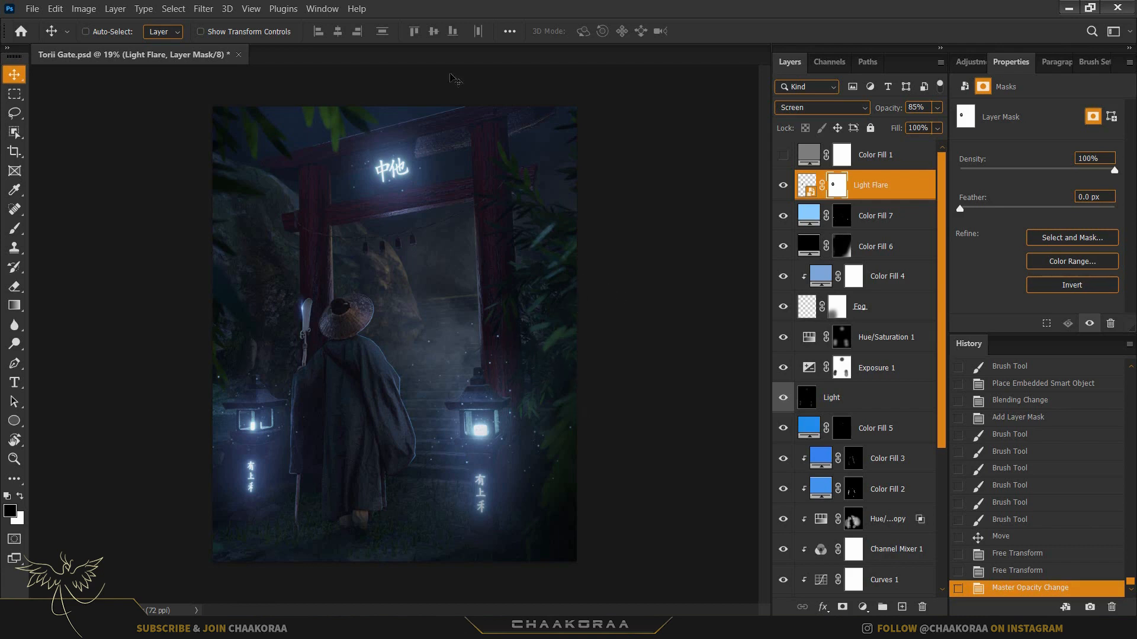
# - Stamp all visible layers into a new merged layer above Light Flare and check it by toggling its visibility
pyautogui.click(204, 9)
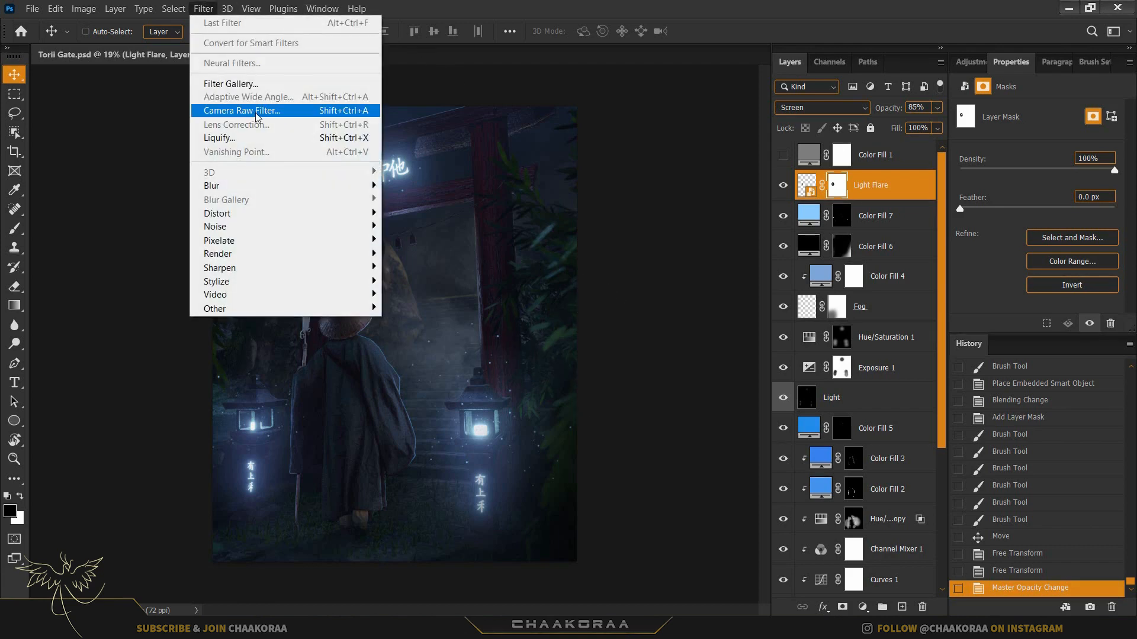
pyautogui.click(561, 129)
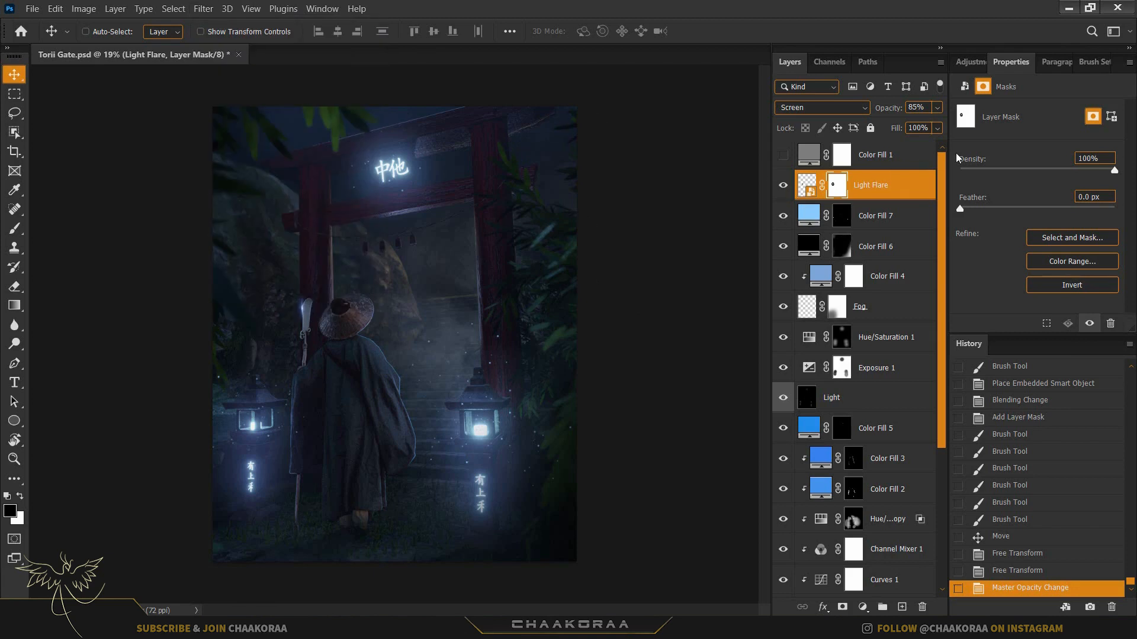
pyautogui.press('ctrl')
pyautogui.hotkey('ctrl', 'alt', 'shift', 'e')
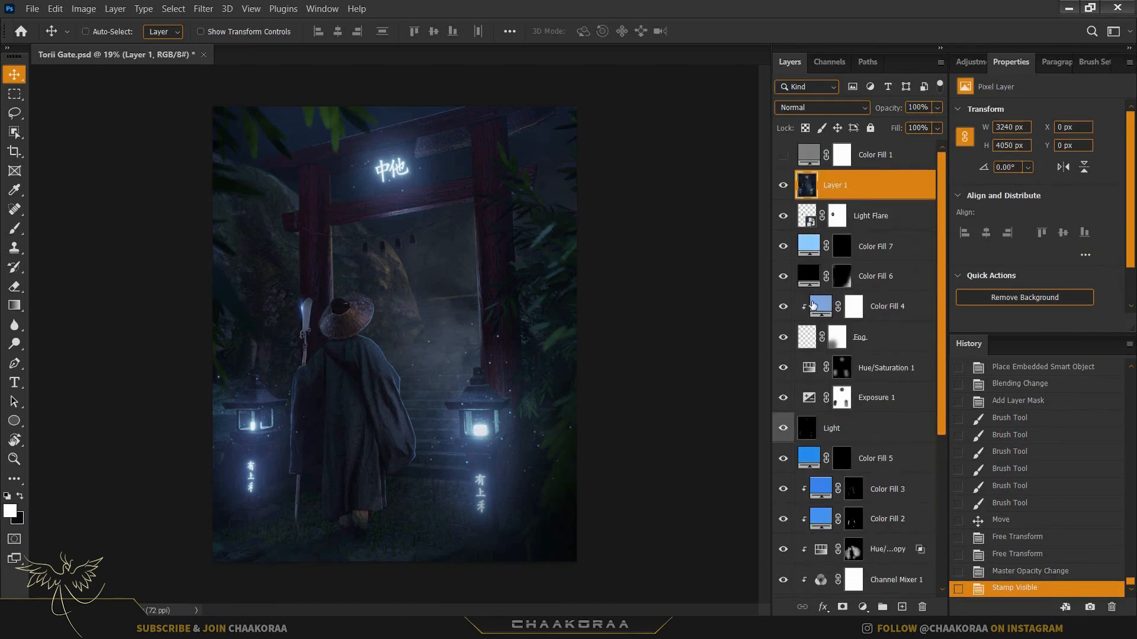
pyautogui.click(784, 185)
pyautogui.click(784, 185)
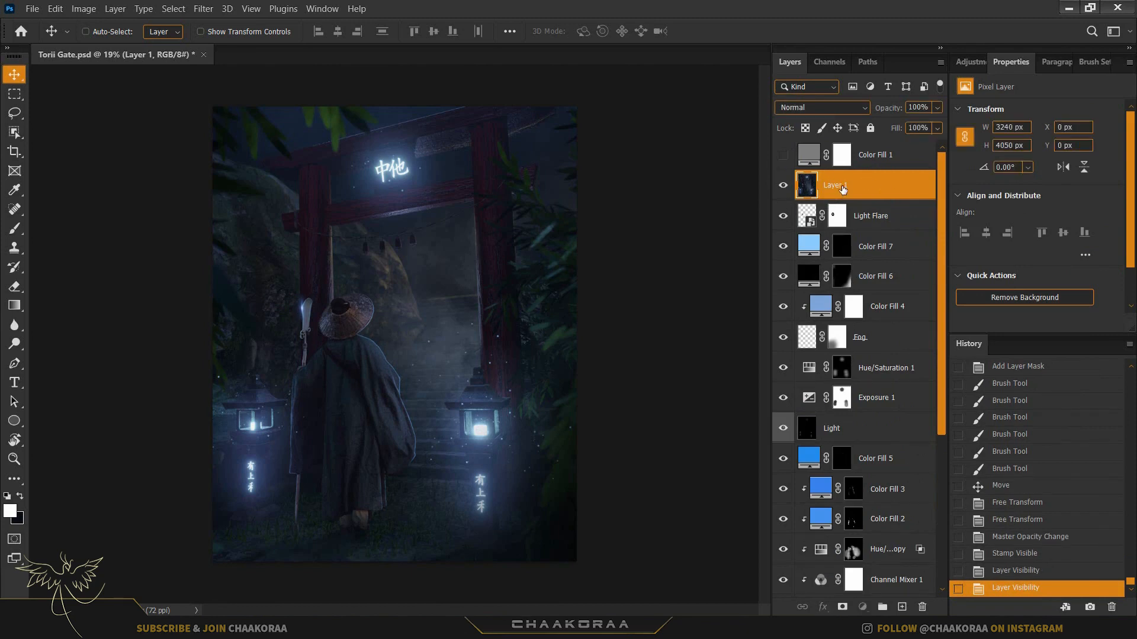
# - Rename the stamped layer to Lost and convert it to a Smart Object
pyautogui.doubleClick(835, 185)
pyautogui.write('Lost')
pyautogui.press('Return')
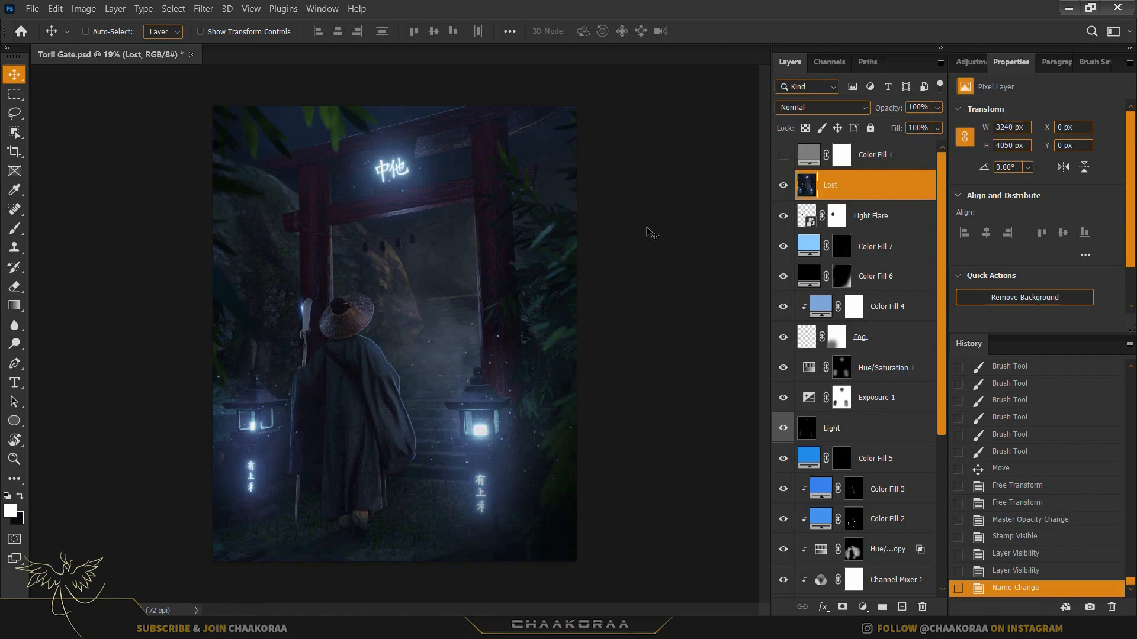
pyautogui.rightClick(899, 196)
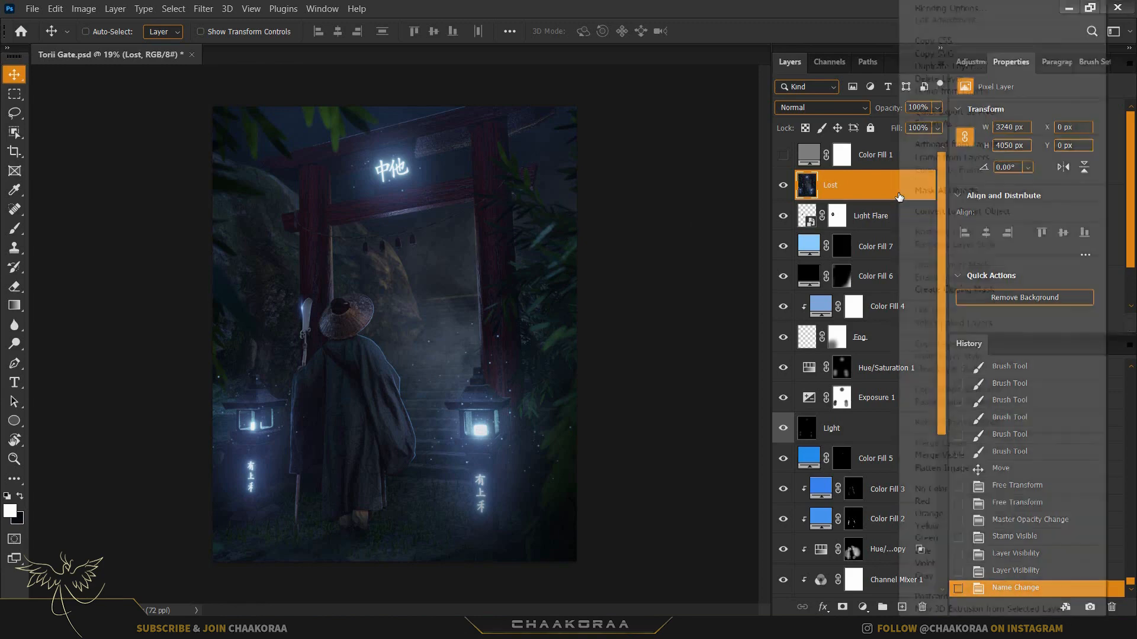
pyautogui.click(928, 212)
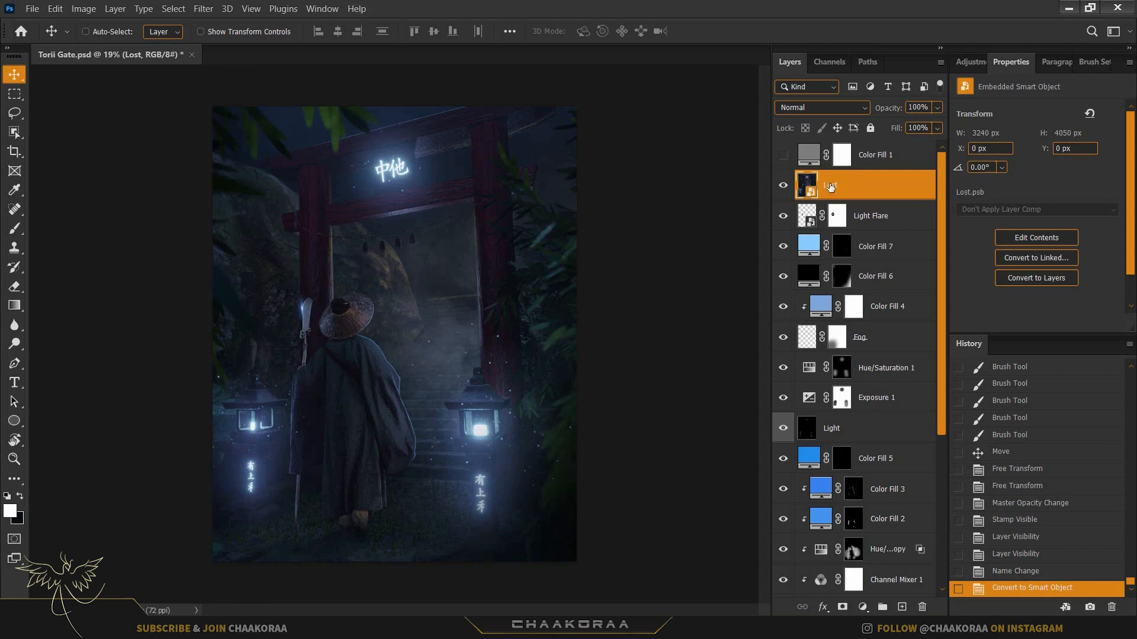
# - Start a Camera Raw Filter on Lost with Temperature +5, Tint +10, Exposure +0.12, Contrast +13, Highlights +30, Shadows +6, Whites +14, Blacks +26
pyautogui.click(195, 12)
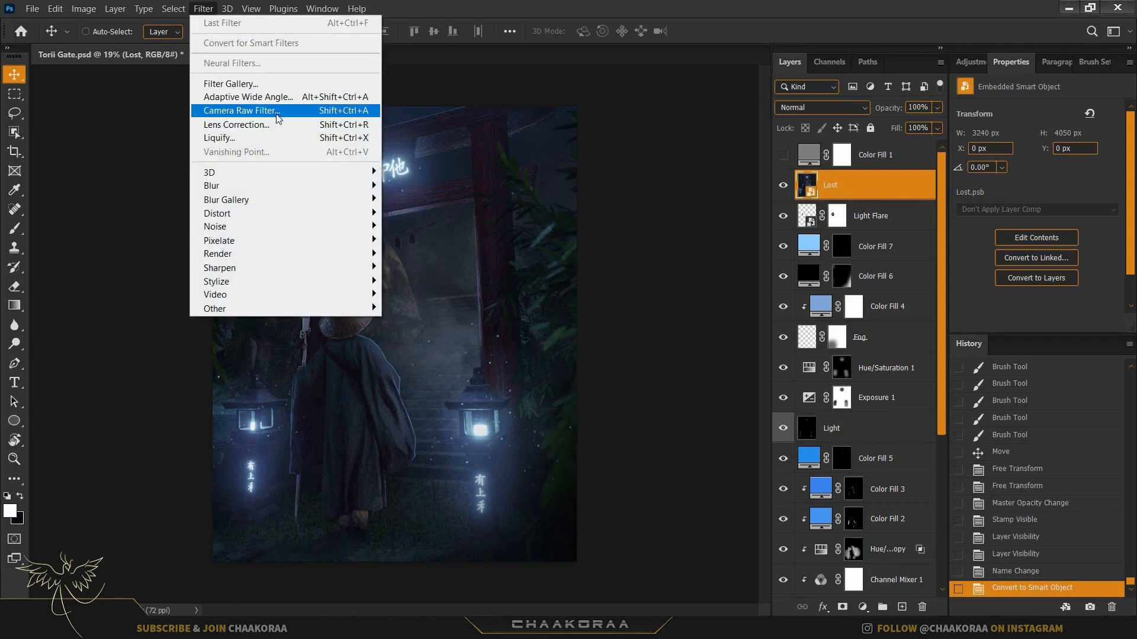
pyautogui.click(279, 116)
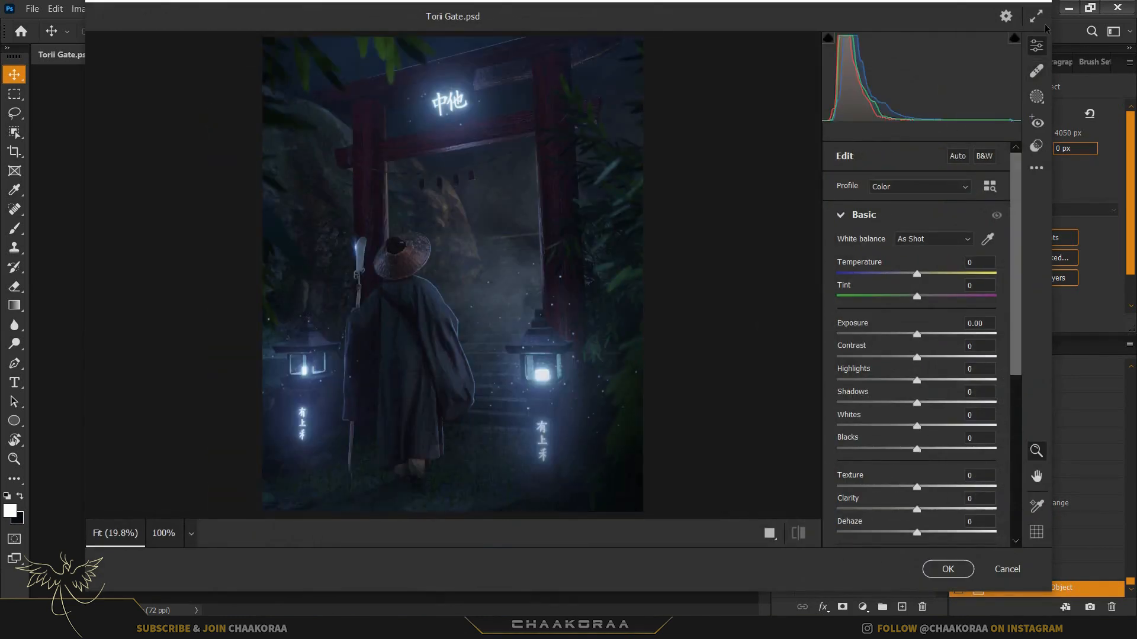
pyautogui.click(1036, 17)
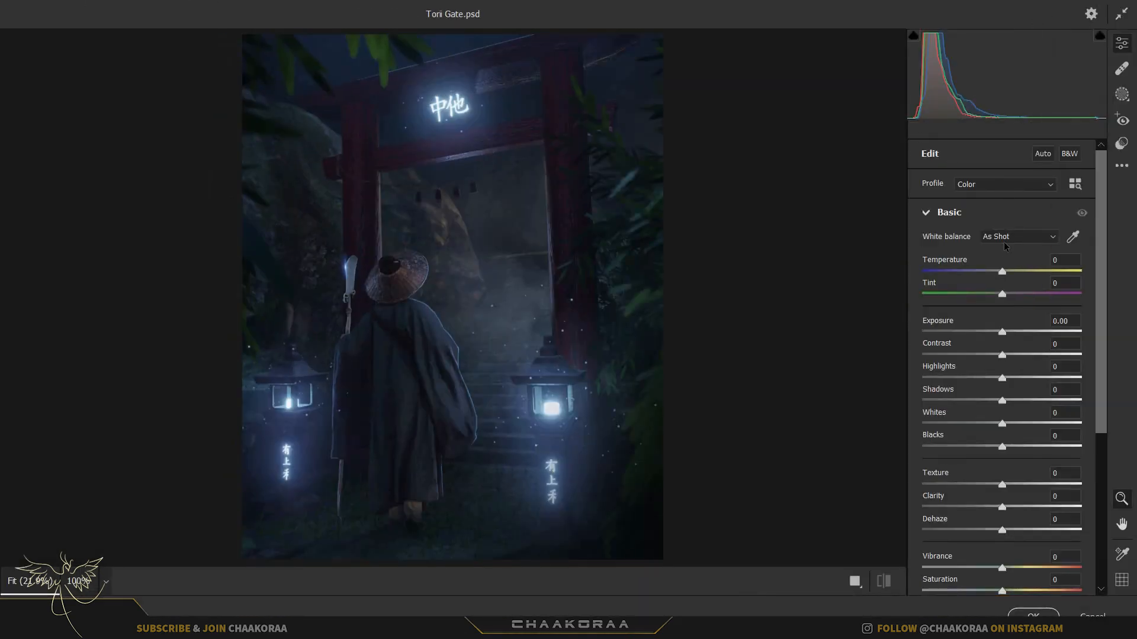
pyautogui.moveTo(1004, 274); pyautogui.dragTo(1015, 302)
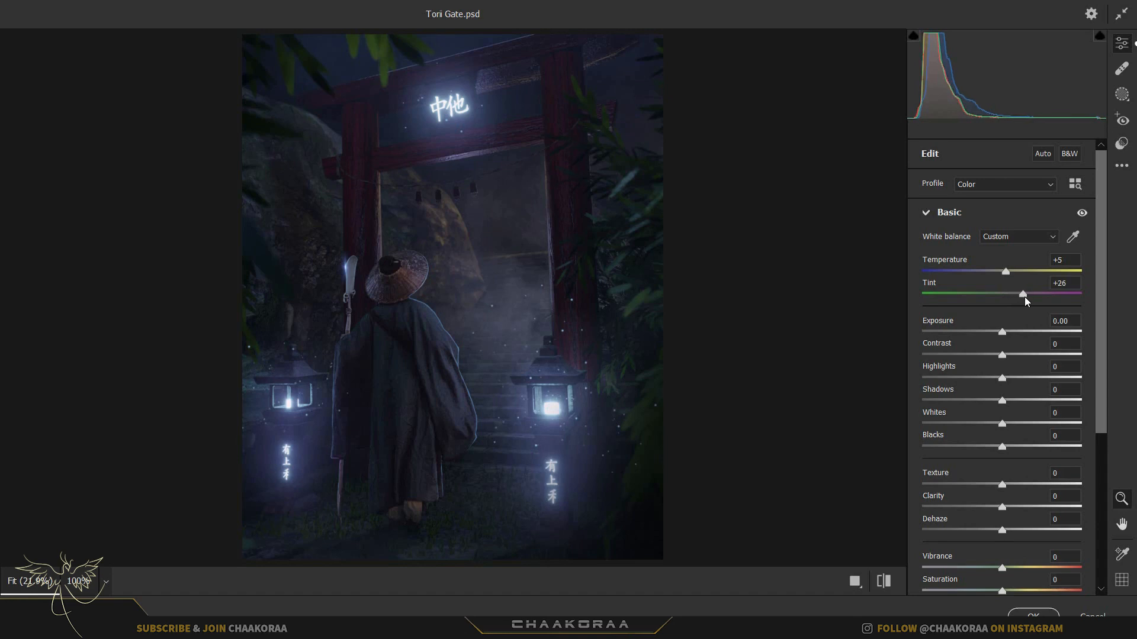
pyautogui.moveTo(1022, 298); pyautogui.dragTo(962, 438)
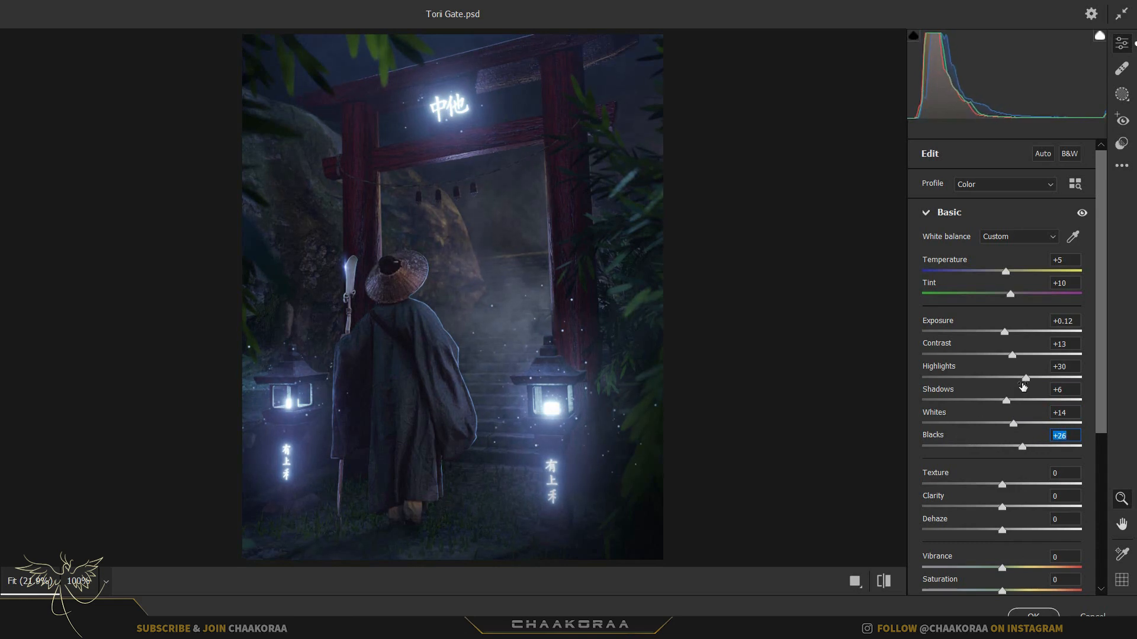
# - Set Texture to +14, Clarity to +18, Dehaze to +6, Vibrance to +13 and Saturation to +10
pyautogui.scroll(-3, 1023, 386)
pyautogui.scroll(-1, 1024, 386)
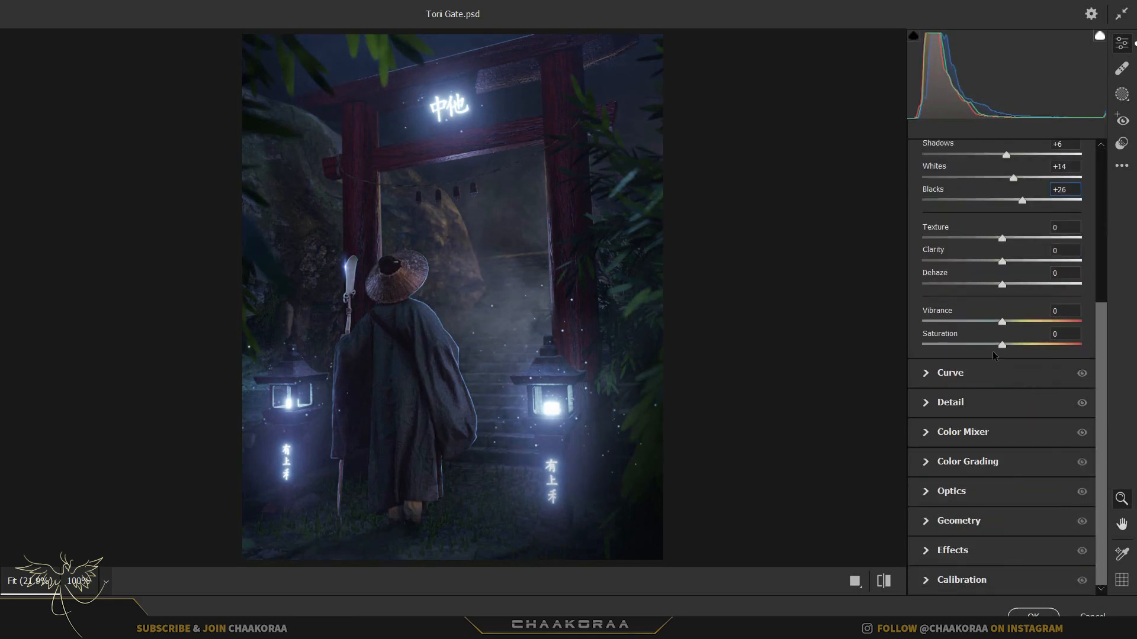
pyautogui.moveTo(941, 233); pyautogui.dragTo(946, 335)
pyautogui.click(944, 251)
pyautogui.click(946, 274)
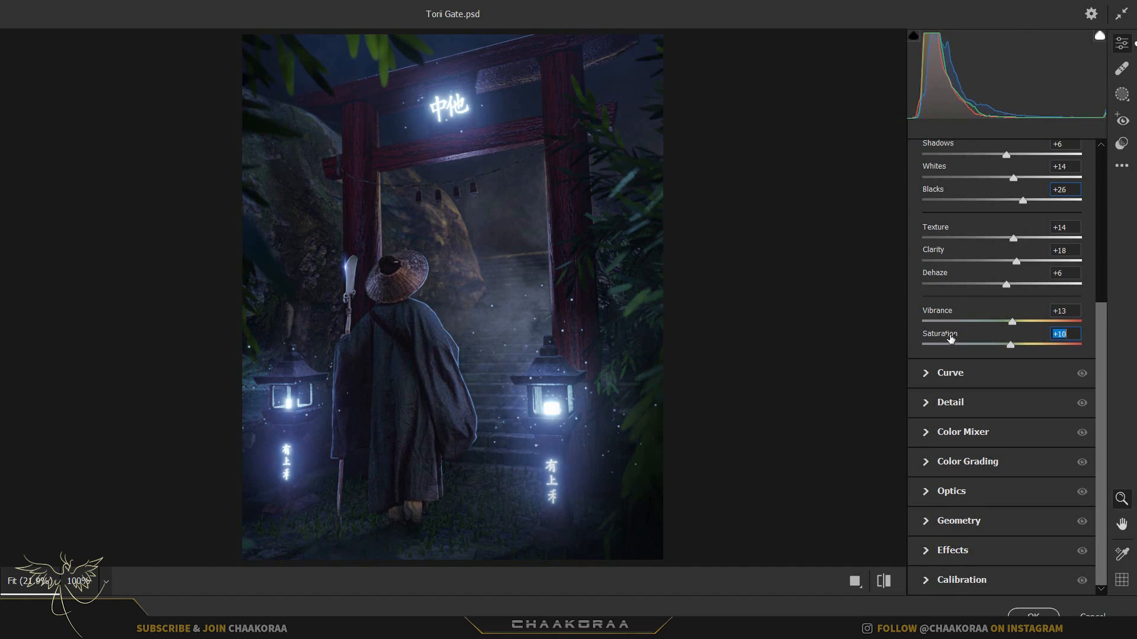
# - Soften the image by changing Texture to -17 in the Basic adjustments
pyautogui.click(928, 374)
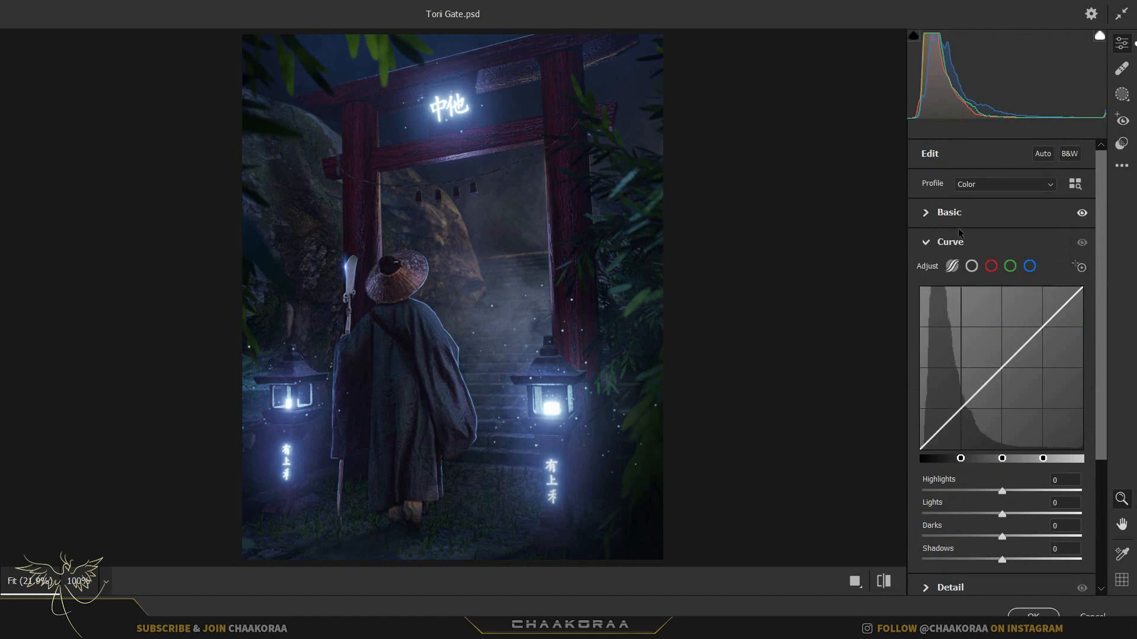
pyautogui.click(931, 217)
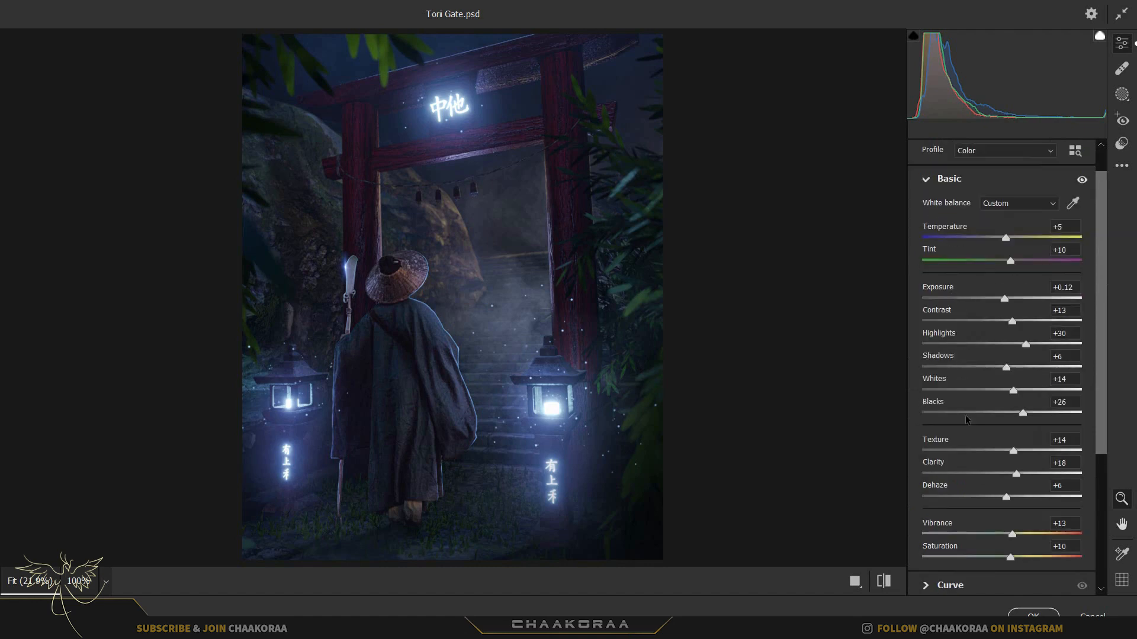
pyautogui.moveTo(949, 443); pyautogui.dragTo(926, 439)
# - Color grade the midtones to hue 298, saturation 10 and the highlights to hue 309, saturation 47
pyautogui.scroll(-3, 927, 427)
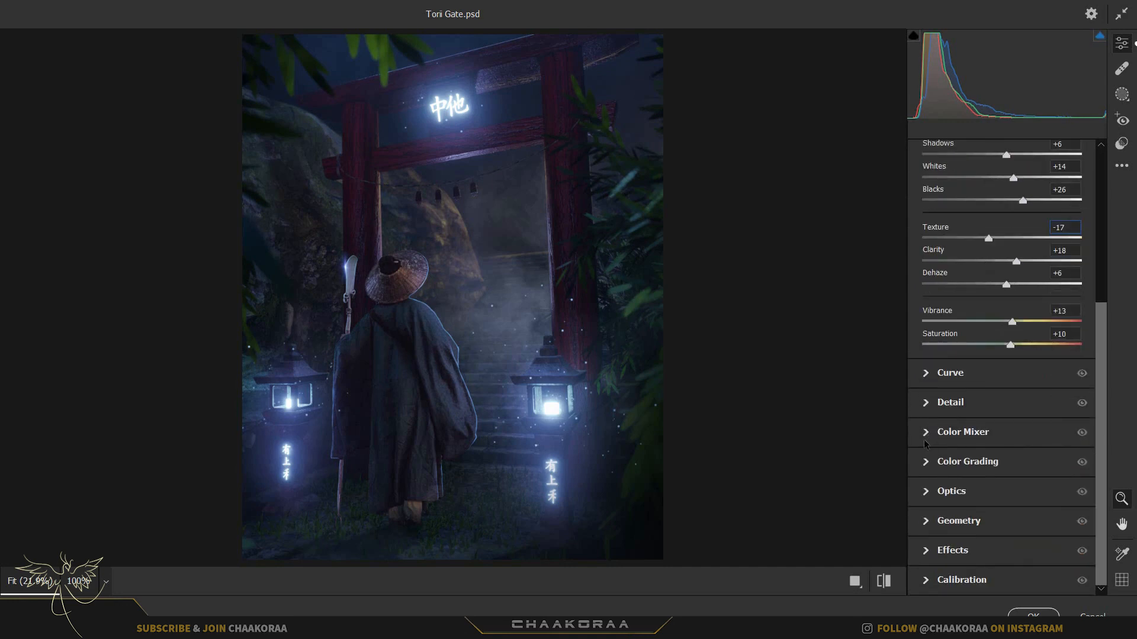
pyautogui.click(940, 467)
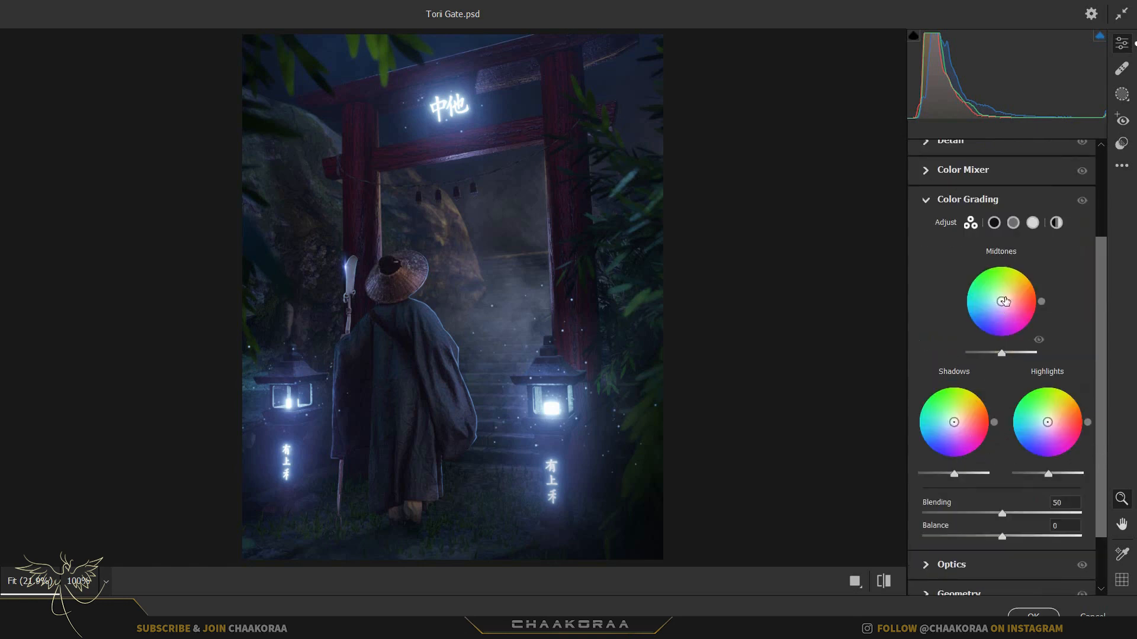
pyautogui.moveTo(1000, 303)
pyautogui.mouseDown()
pyautogui.moveTo(1011, 292)
pyautogui.moveTo(1003, 304)
pyautogui.mouseUp()
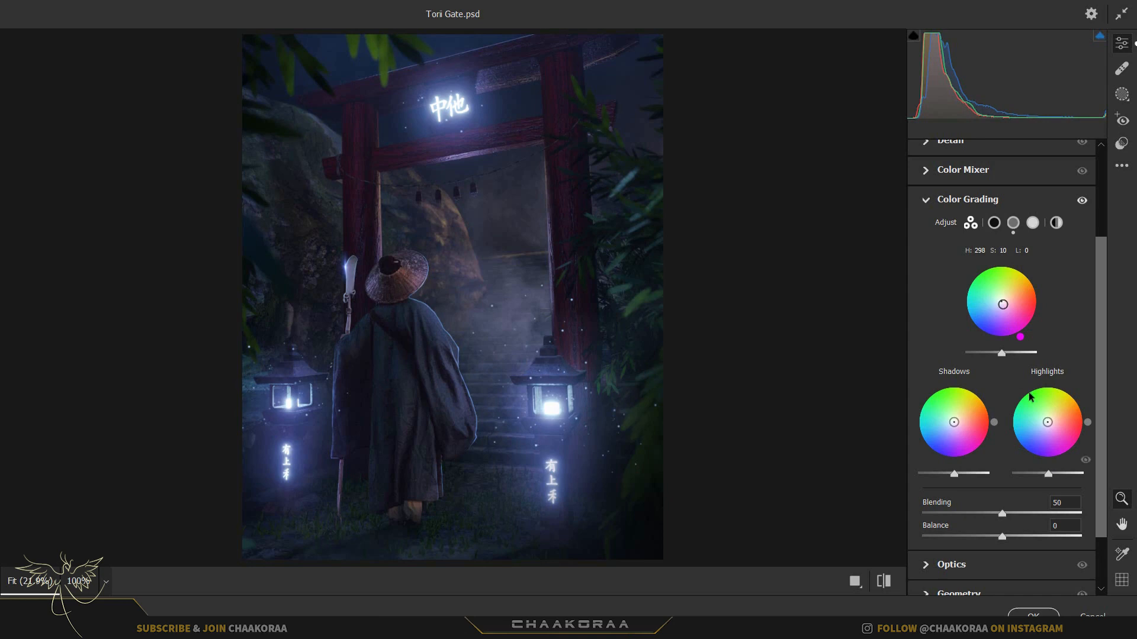
pyautogui.moveTo(1048, 425)
pyautogui.mouseDown()
pyautogui.moveTo(1051, 409)
pyautogui.moveTo(1045, 429)
pyautogui.moveTo(1058, 435)
pyautogui.mouseUp()
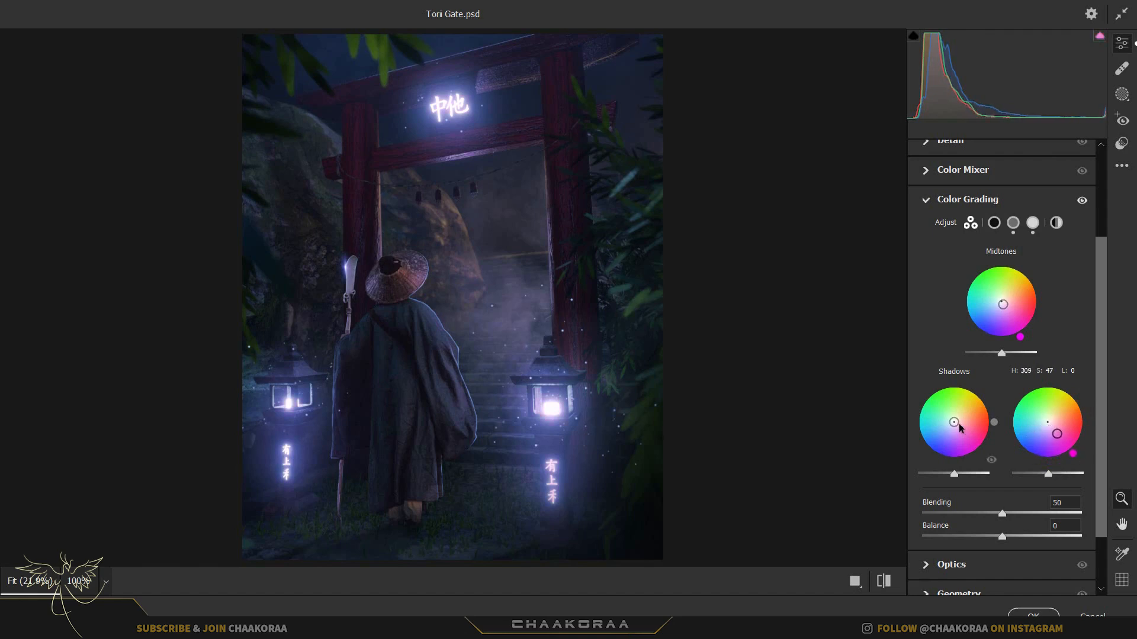
# - Tint the shadows faintly blue, nudge the highlights and midtones slightly further toward purple, and apply the Camera Raw Filter
pyautogui.moveTo(956, 425); pyautogui.dragTo(954, 423)
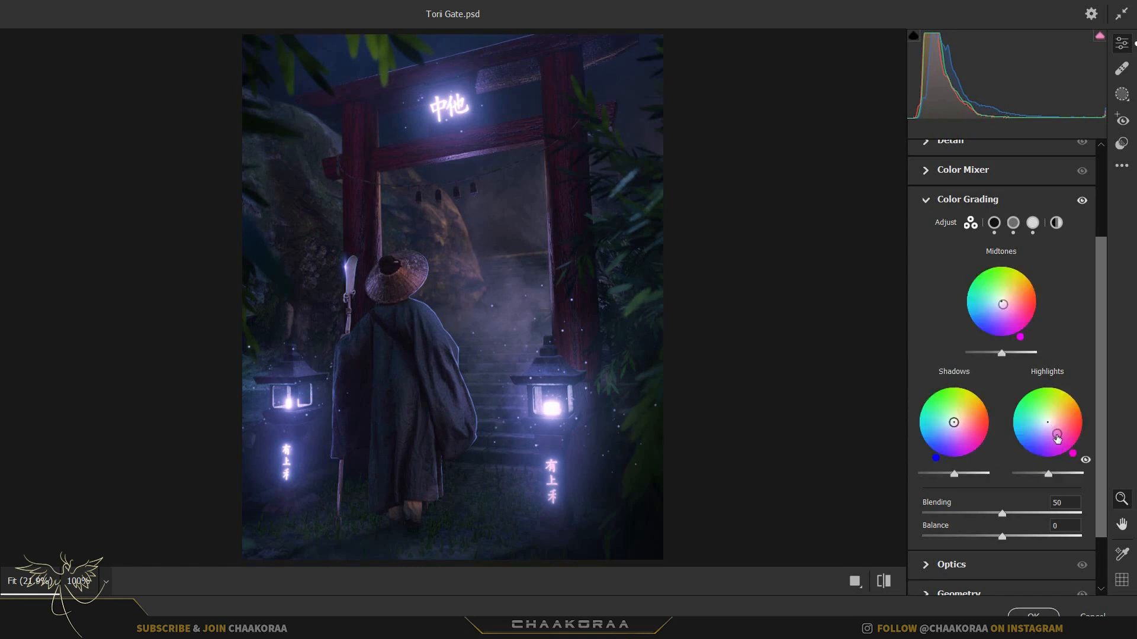
pyautogui.moveTo(1058, 438); pyautogui.dragTo(1059, 441)
pyautogui.moveTo(1005, 305); pyautogui.dragTo(1003, 306)
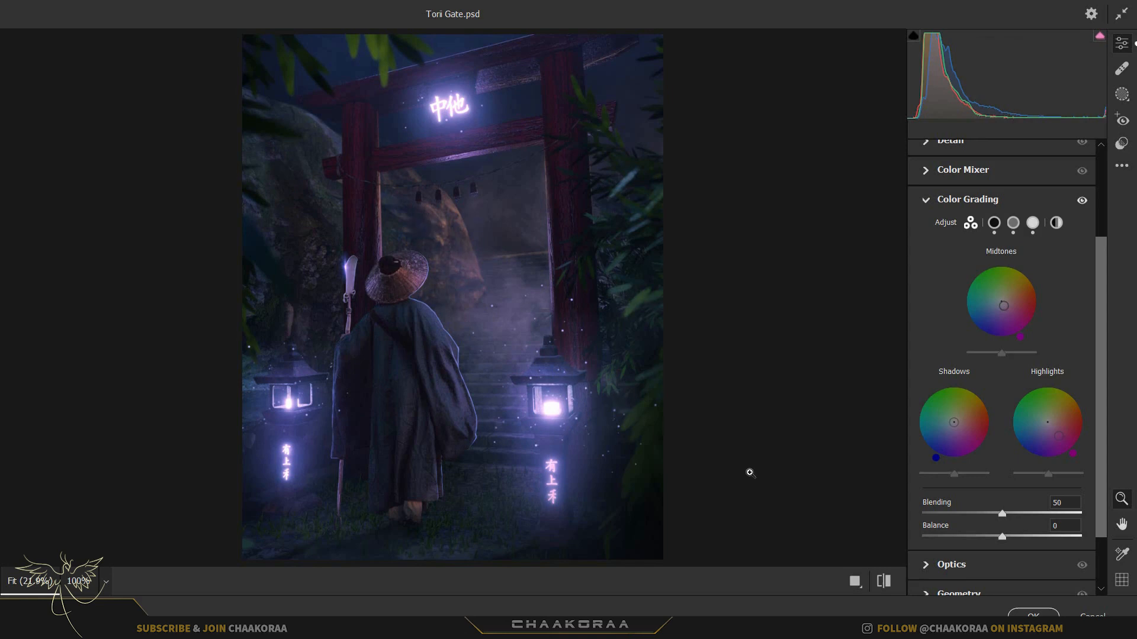
pyautogui.click(1033, 616)
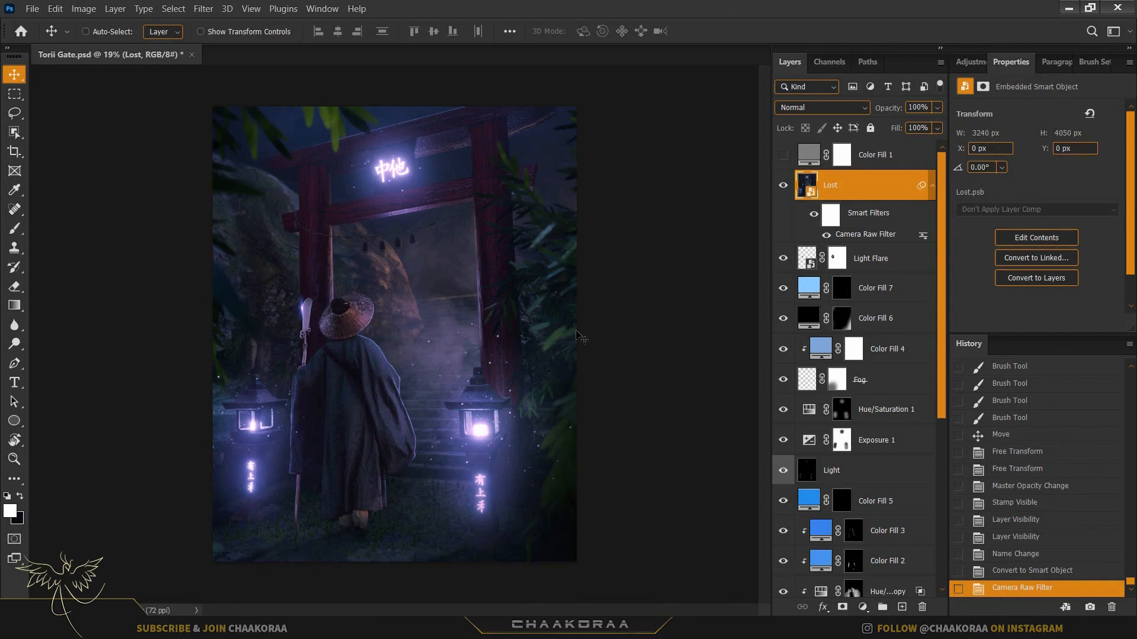
# - Create a gray-labelled layer named Grain in Overlay mode, filled with 50% gray, and convert it to a Smart Object
pyautogui.hotkey('ctrl', 'shift', 'n')
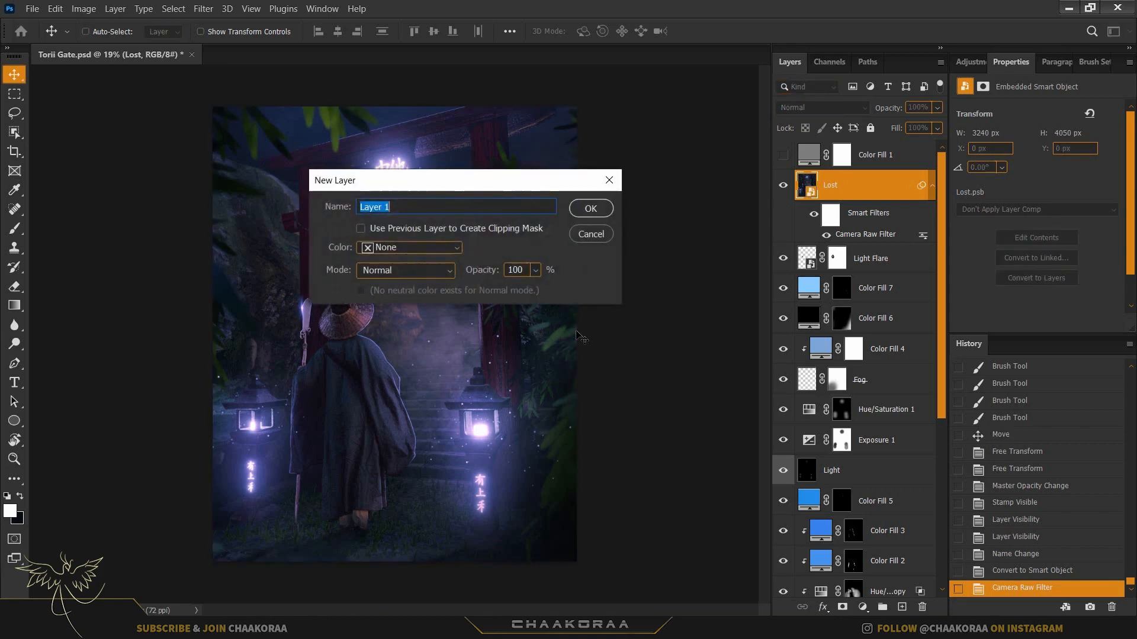
pyautogui.write('Grain')
pyautogui.click(395, 253)
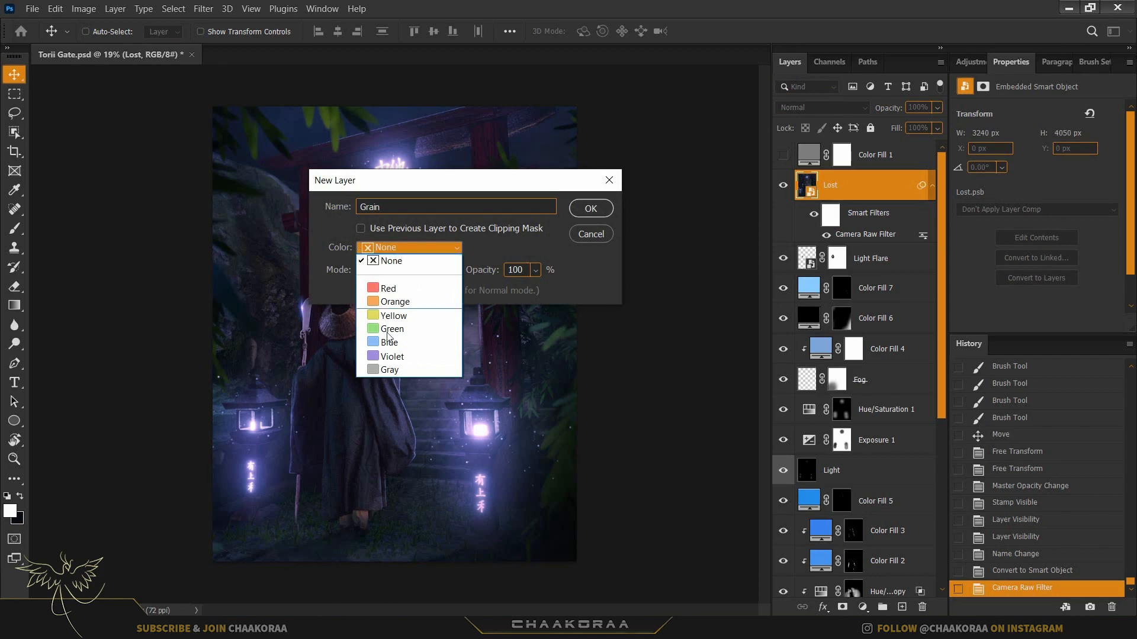
pyautogui.click(416, 372)
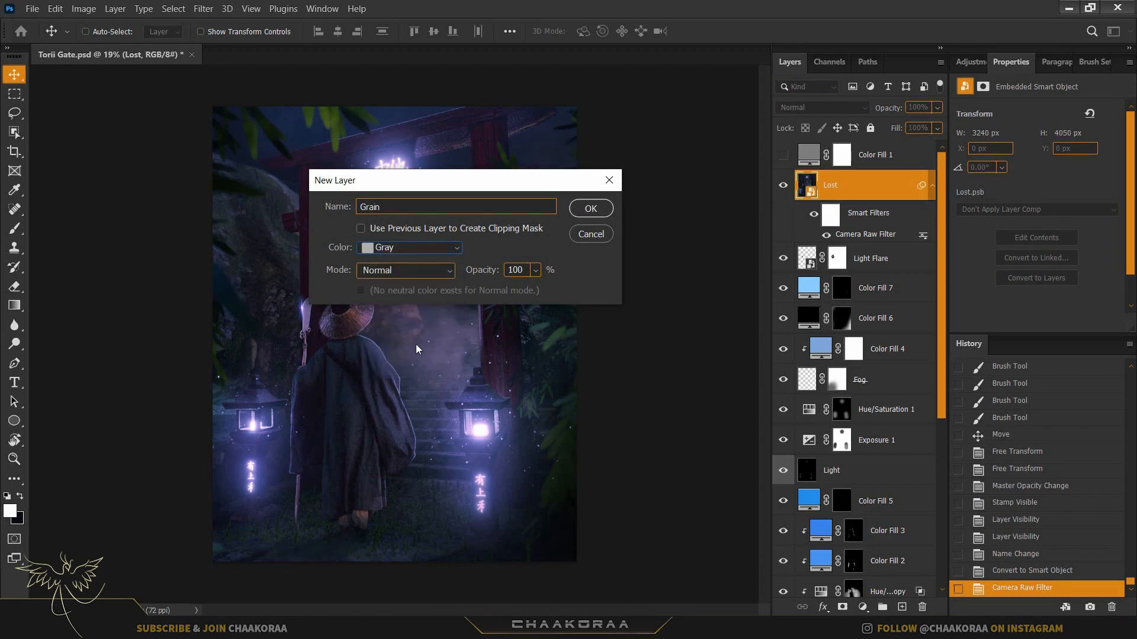
pyautogui.click(377, 272)
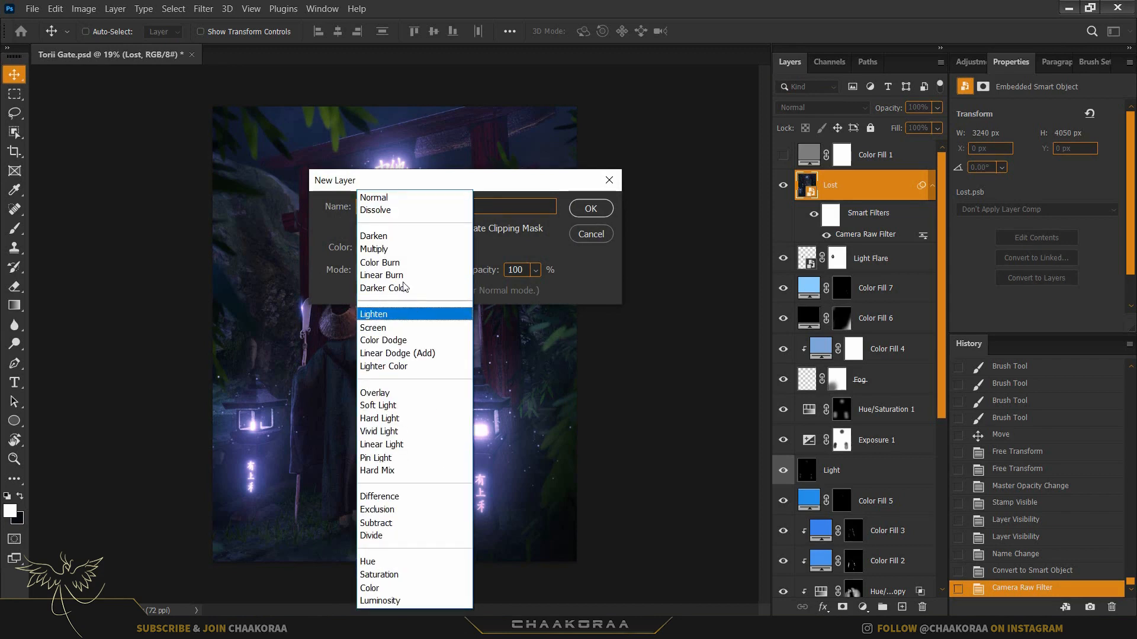
pyautogui.click(408, 393)
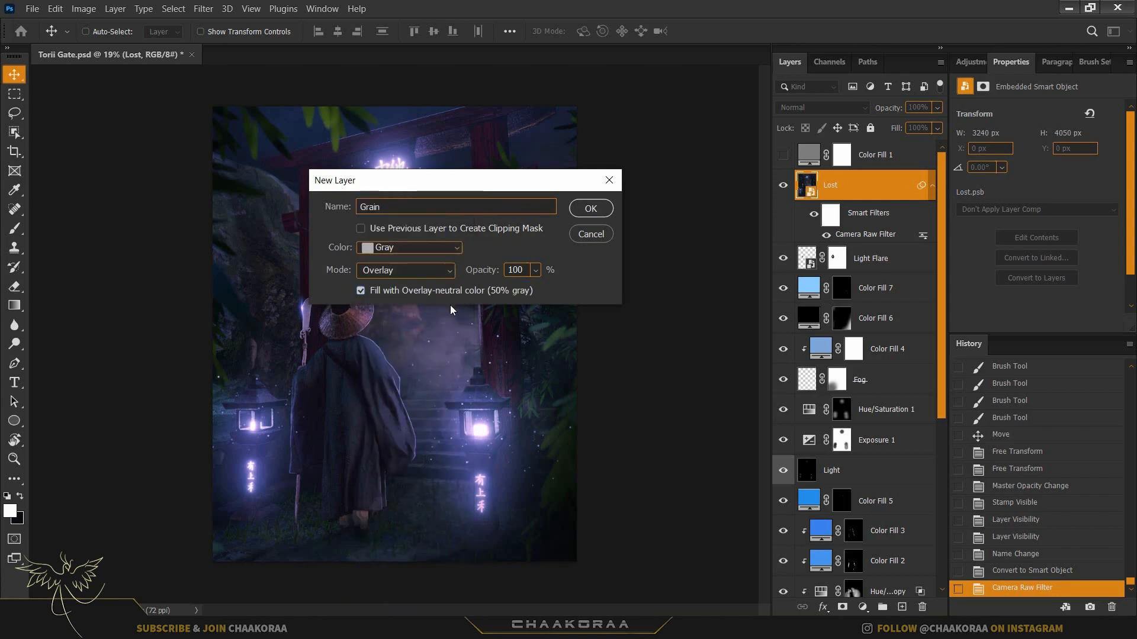
pyautogui.click(590, 209)
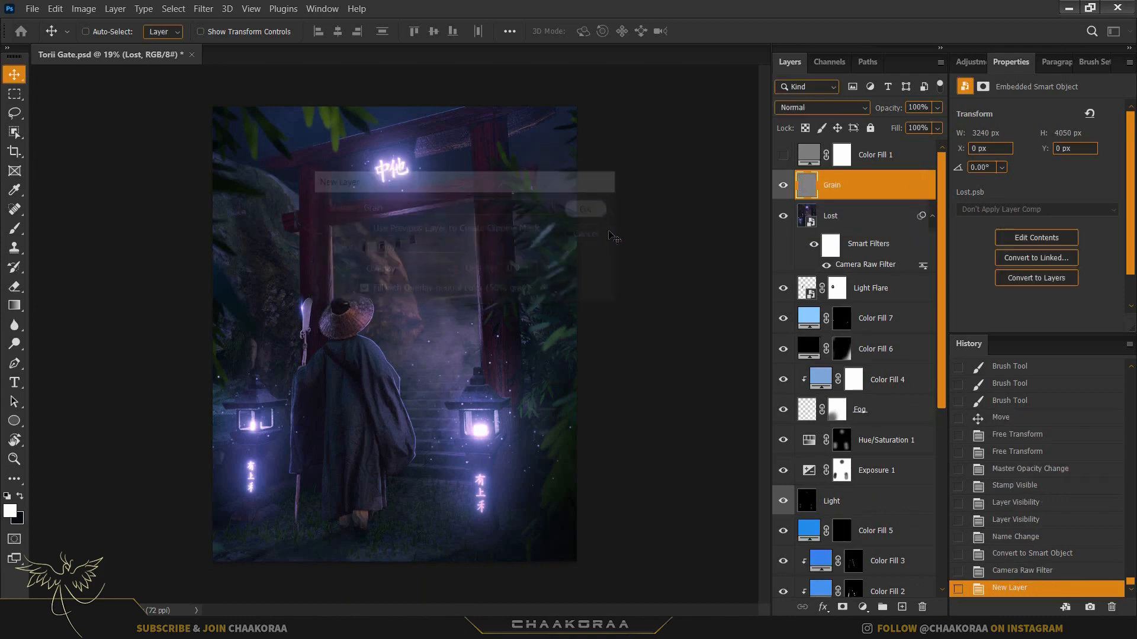
pyautogui.rightClick(875, 186)
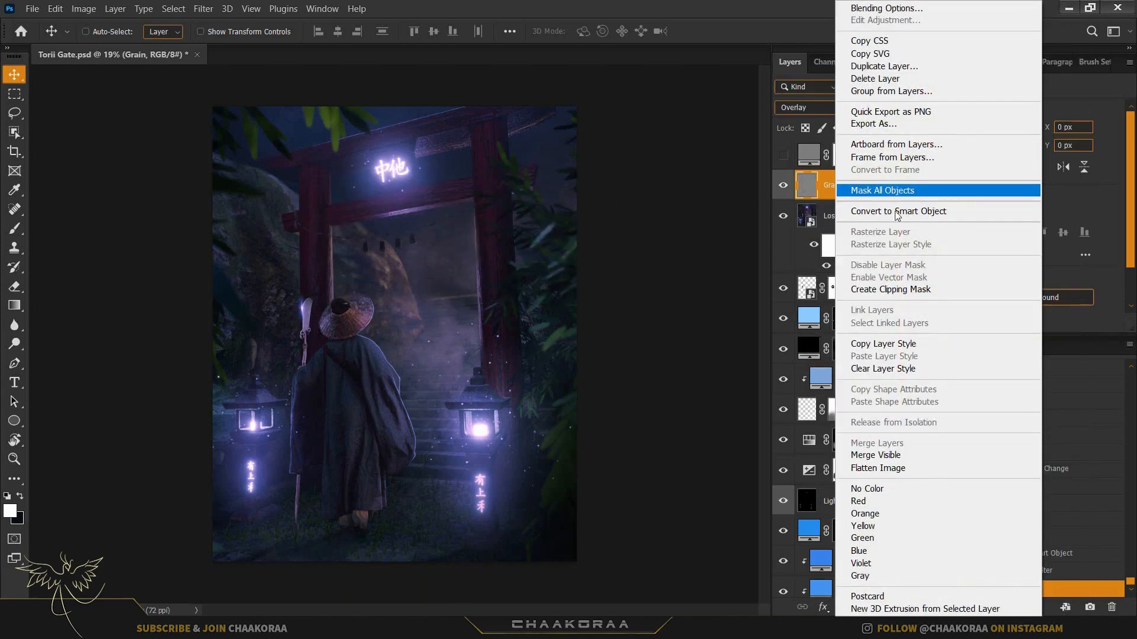
pyautogui.click(904, 212)
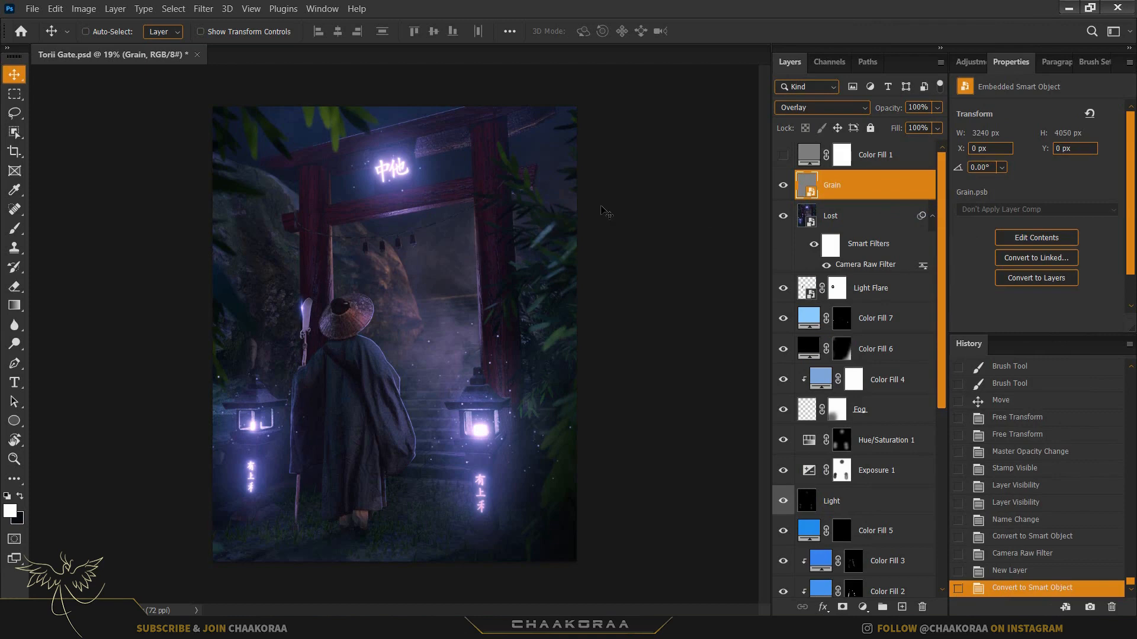
# - Apply Field Blur to the Grain layer with Grain-type noise at 84.53% amount and 33% size
pyautogui.click(203, 8)
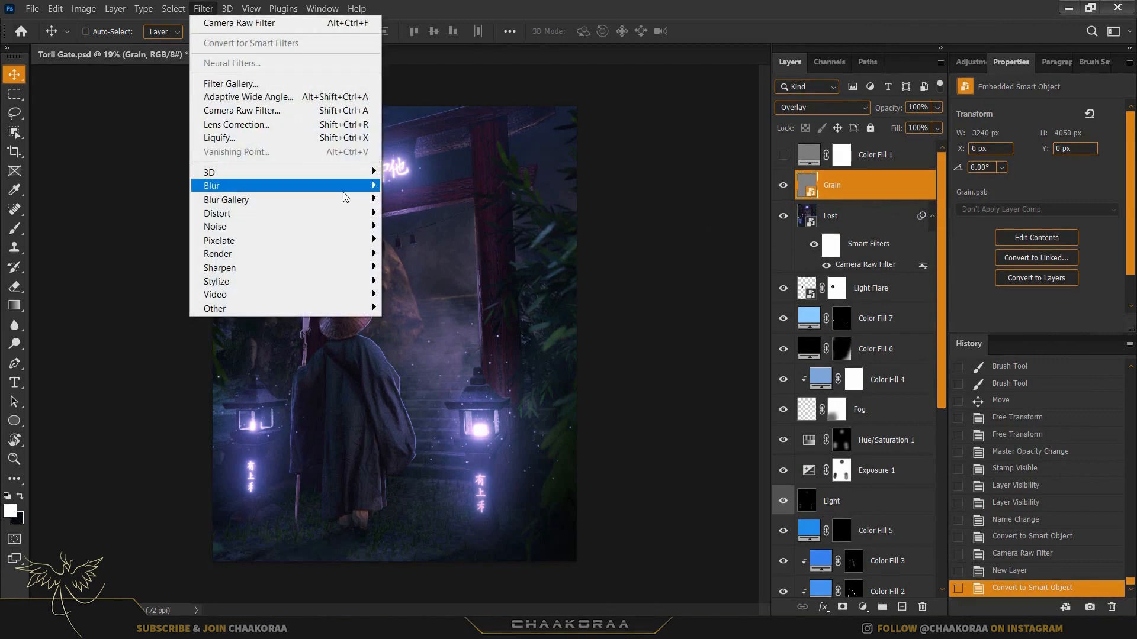
pyautogui.moveTo(354, 200)
pyautogui.click(412, 203)
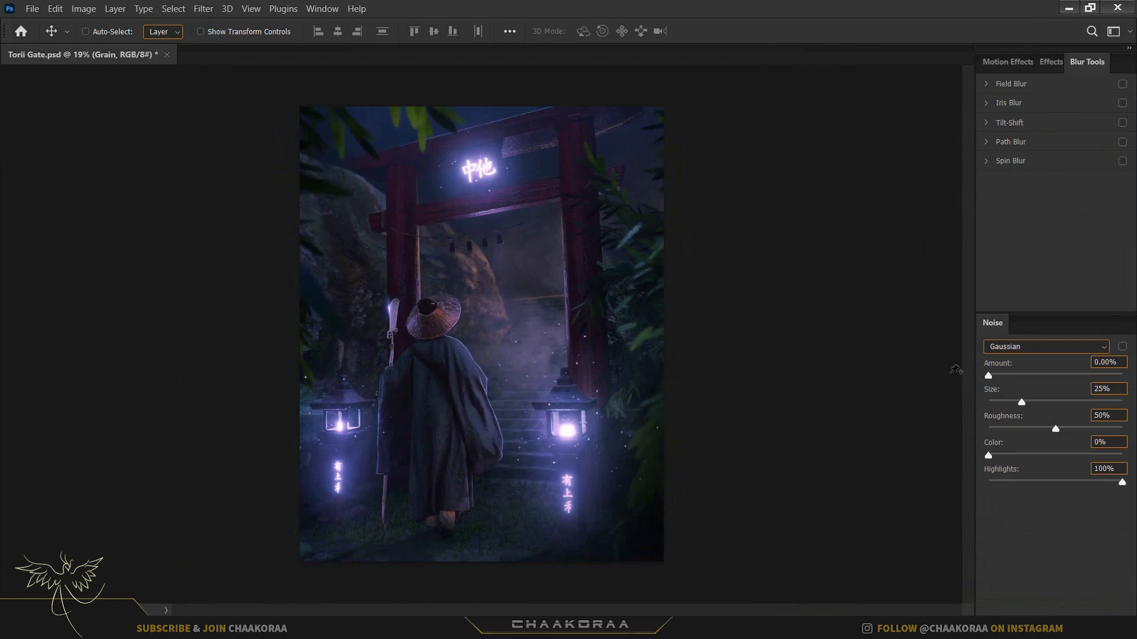
pyautogui.scroll(3, 533, 331)
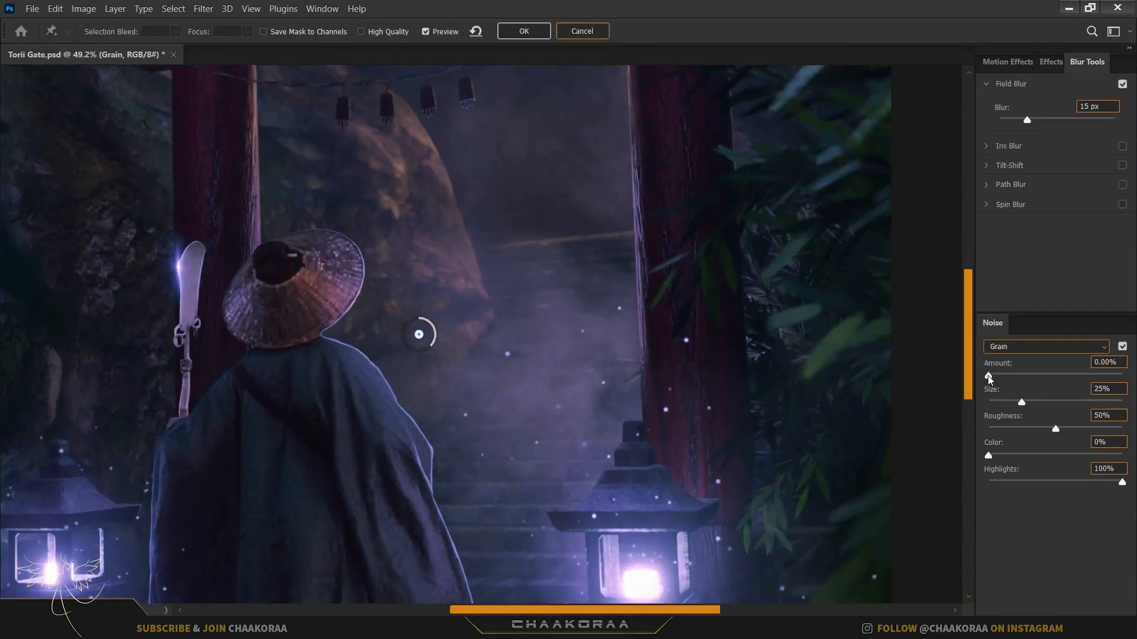
pyautogui.moveTo(990, 375); pyautogui.dragTo(1095, 377)
pyautogui.moveTo(1025, 403); pyautogui.dragTo(1032, 403)
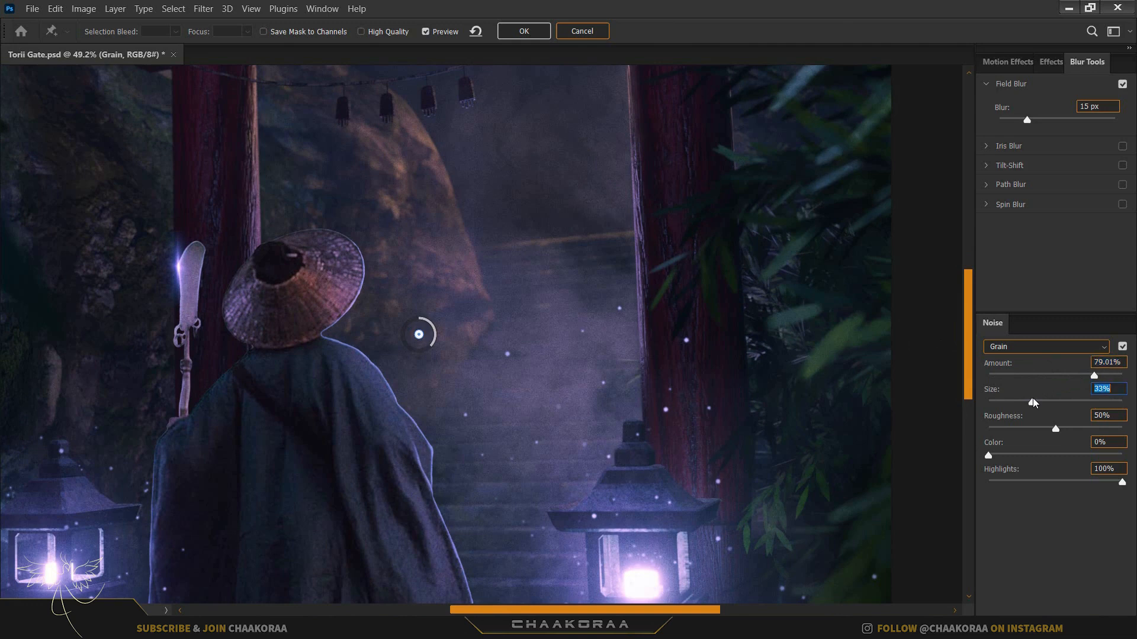
pyautogui.moveTo(1096, 376); pyautogui.dragTo(1103, 377)
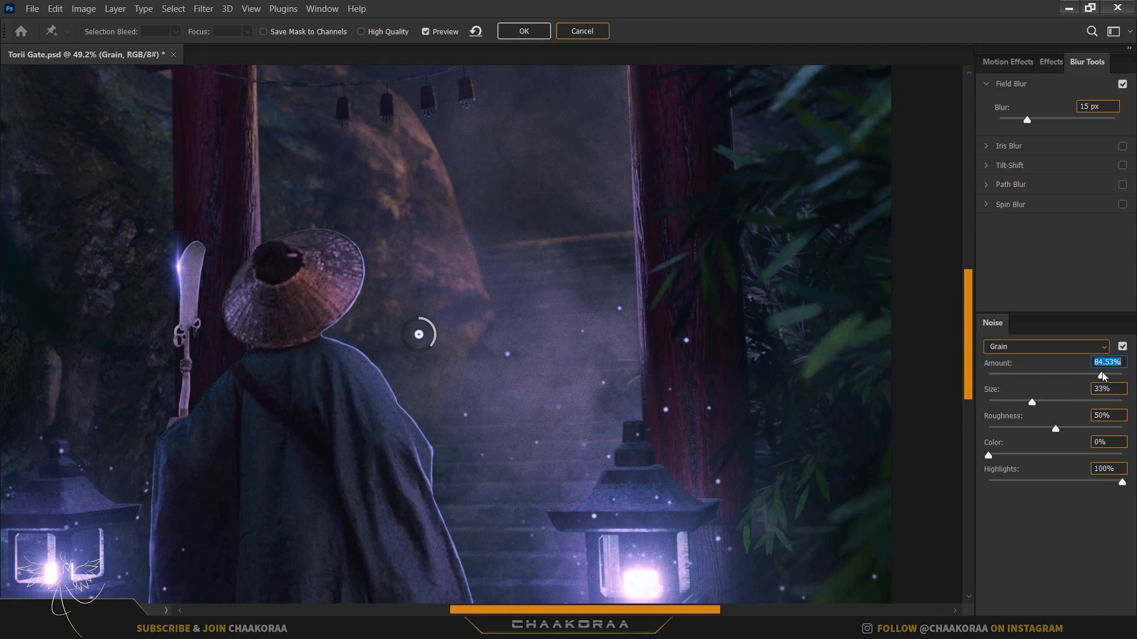
pyautogui.click(526, 34)
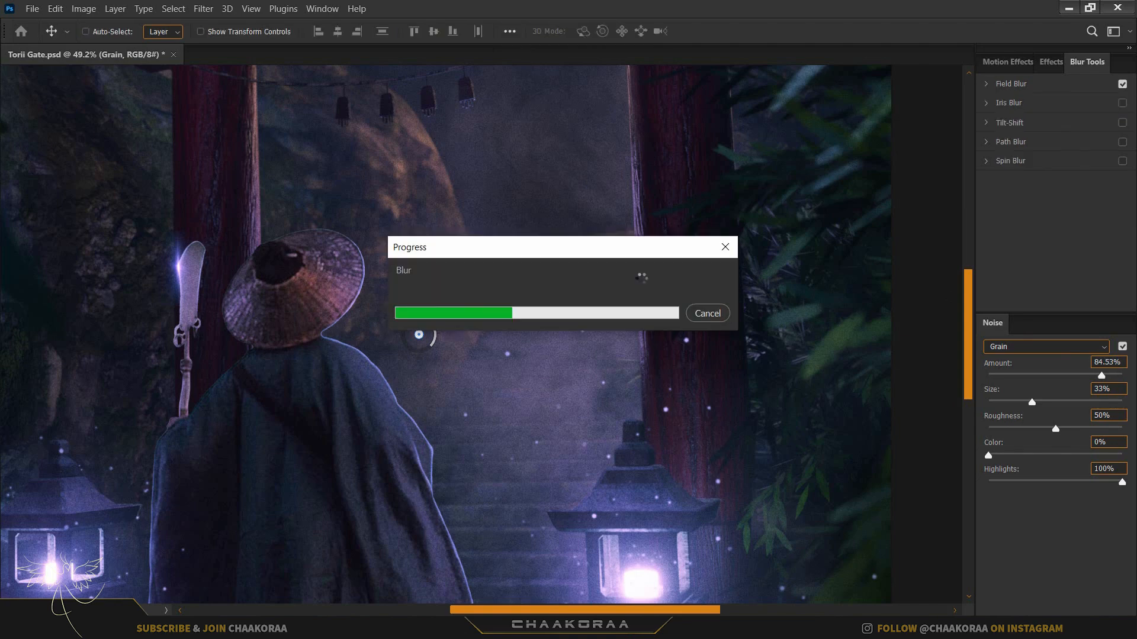
pyautogui.hotkey('ctrl', '0')
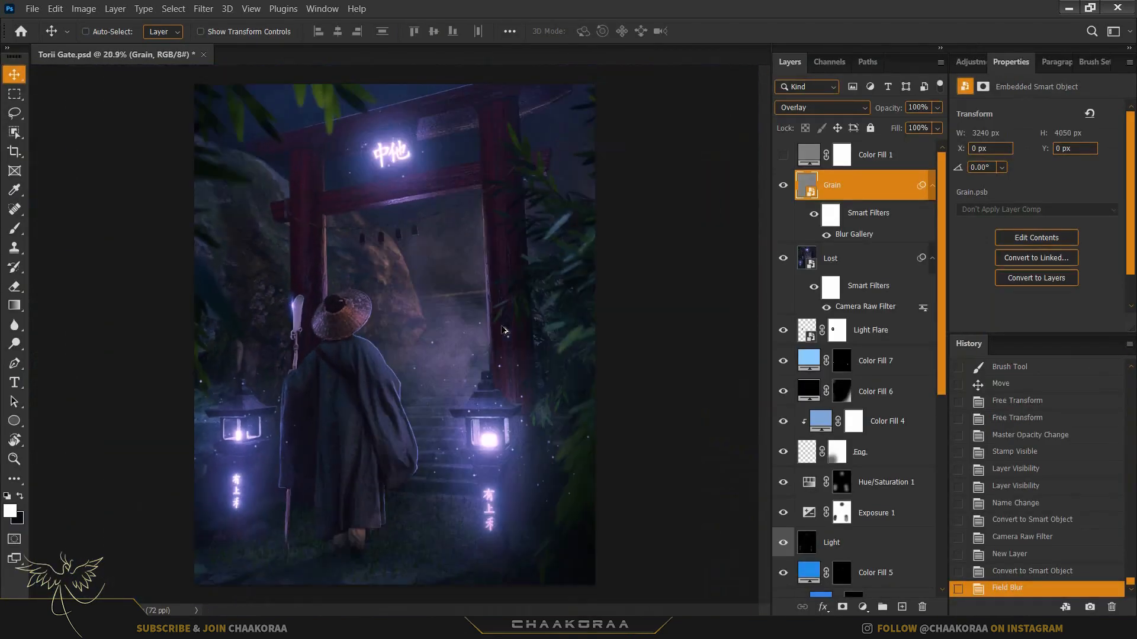